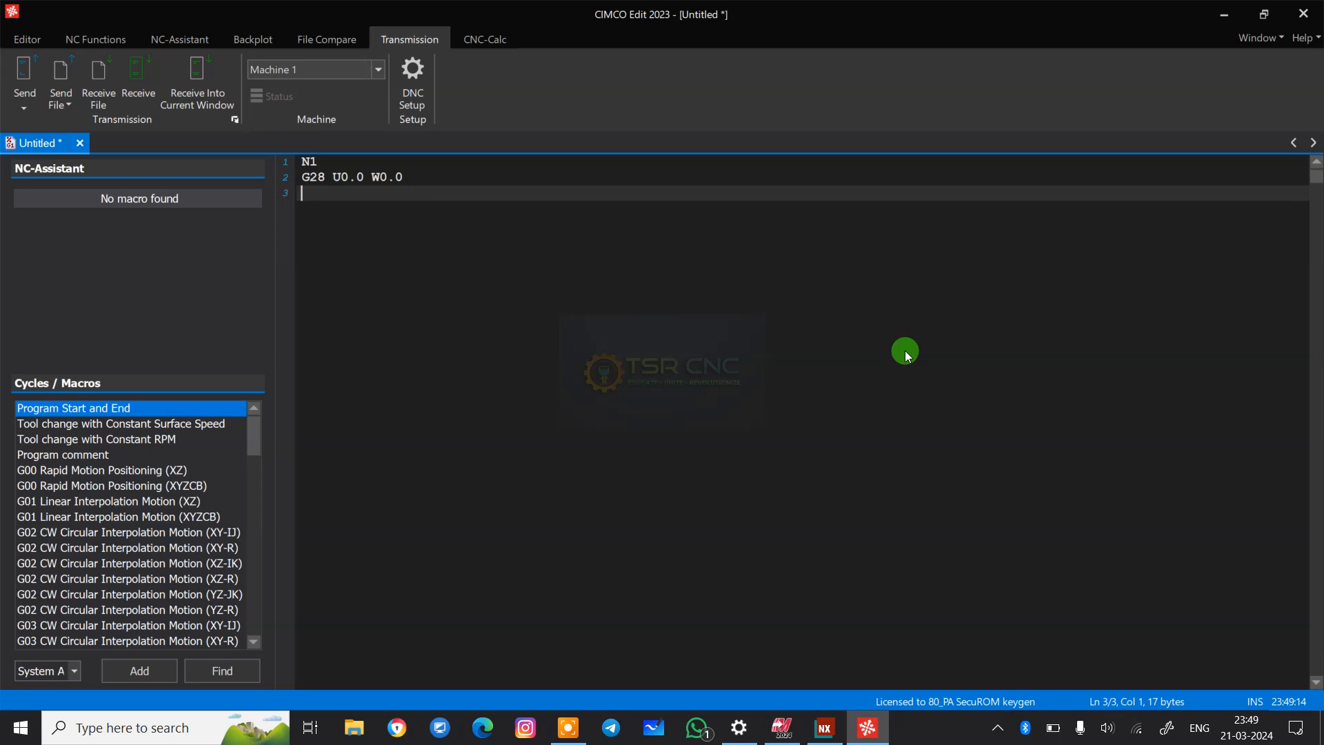
- Look through the file types available for the NC program in the editor
left_click(28, 39)
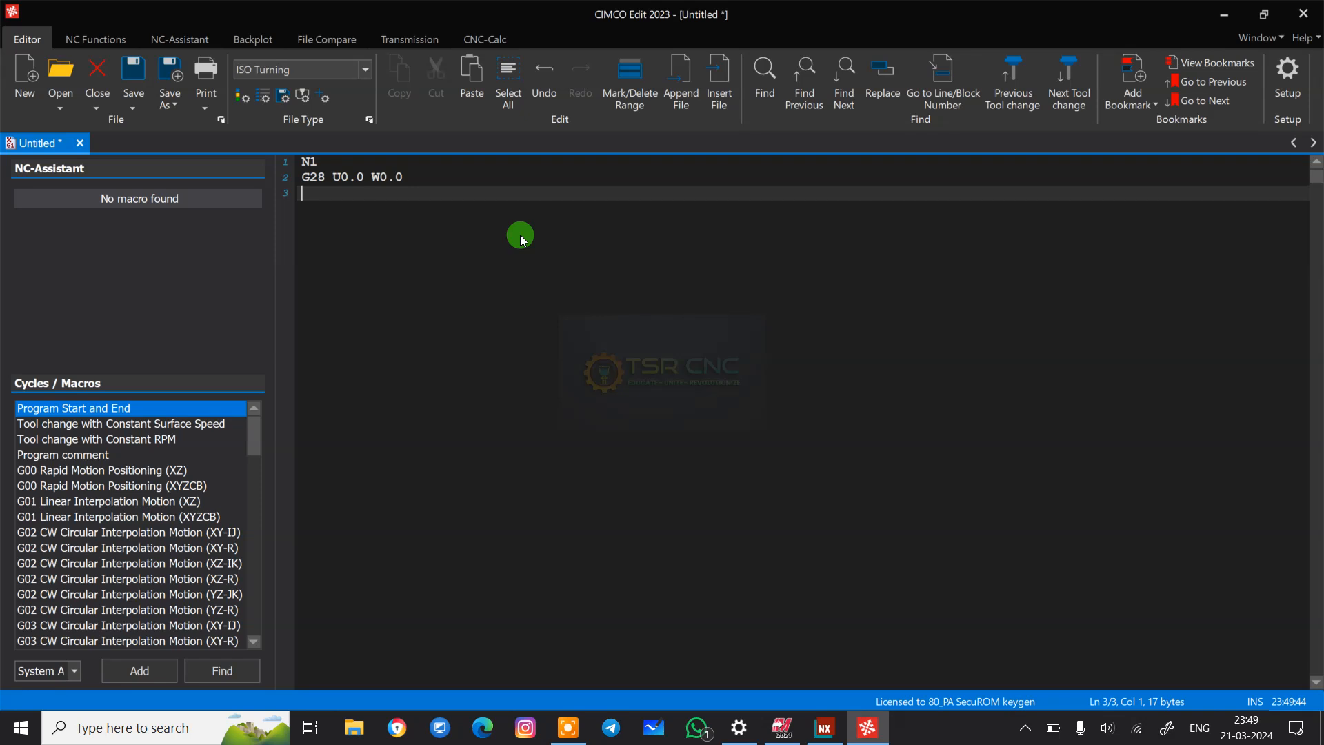
left_click(365, 70)
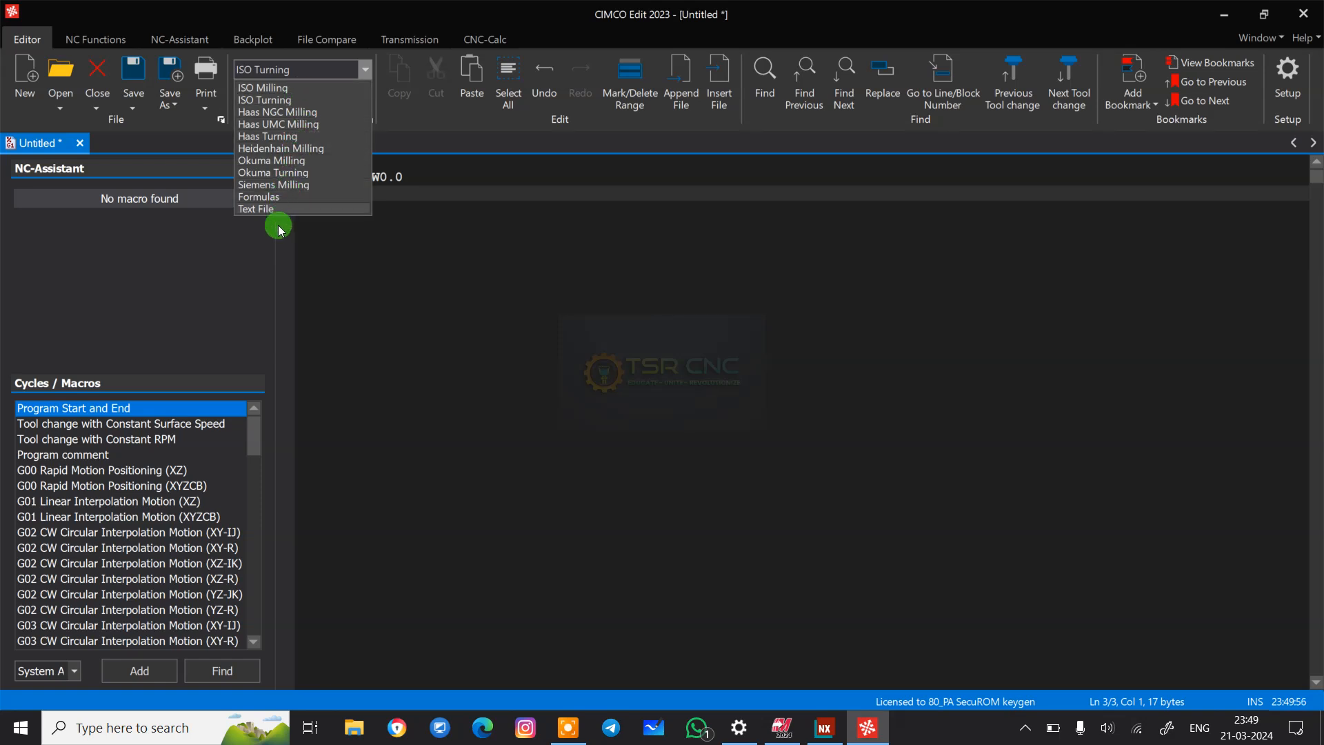
left_click(369, 73)
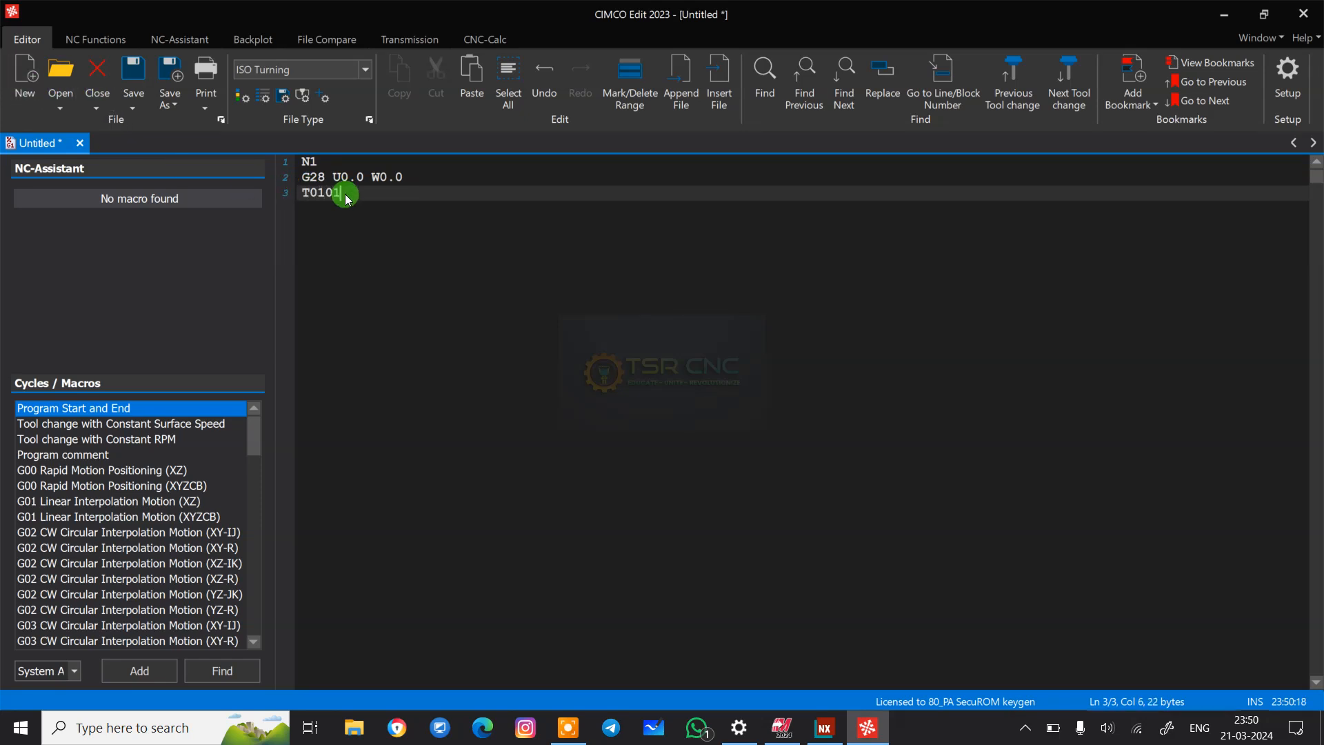
- Add the tool call T0101 as the third line of the NC program and start a new line
key("Return")
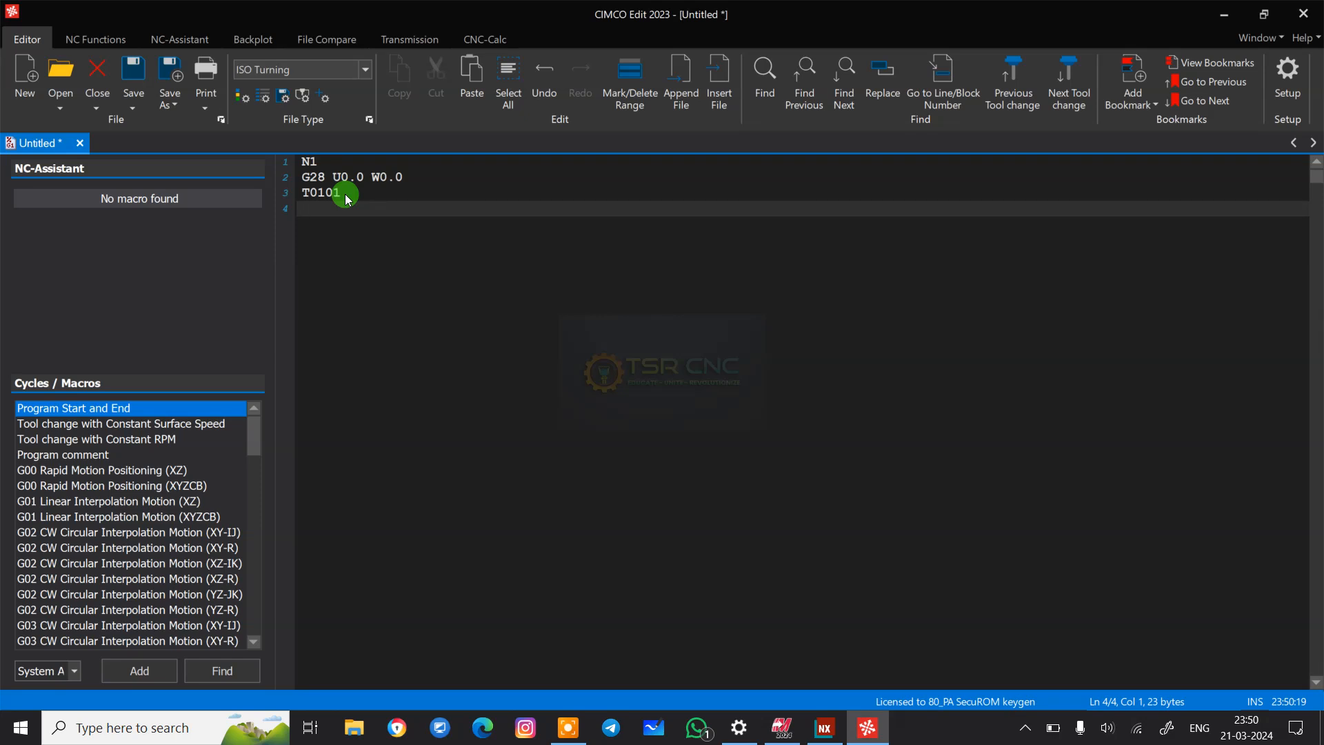
- Look through the control types available for backplotting the program
left_click(277, 33)
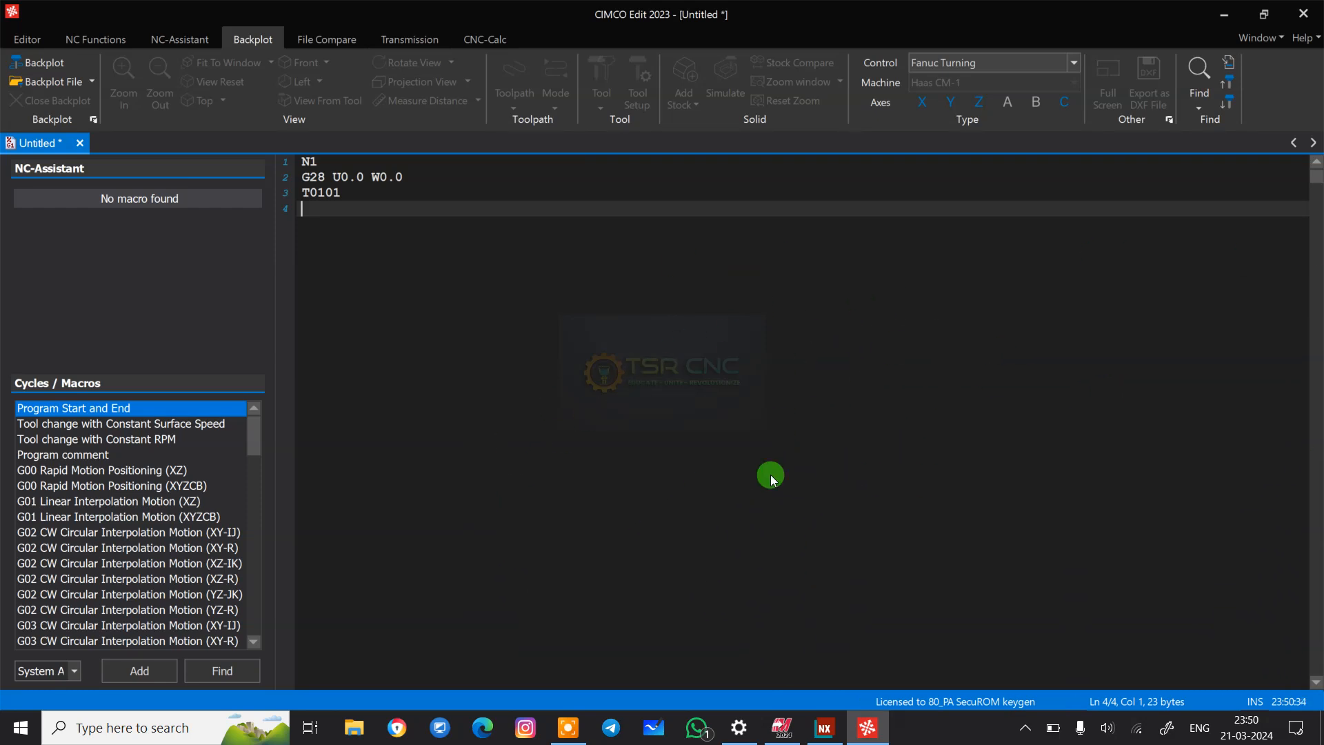
left_click(1073, 63)
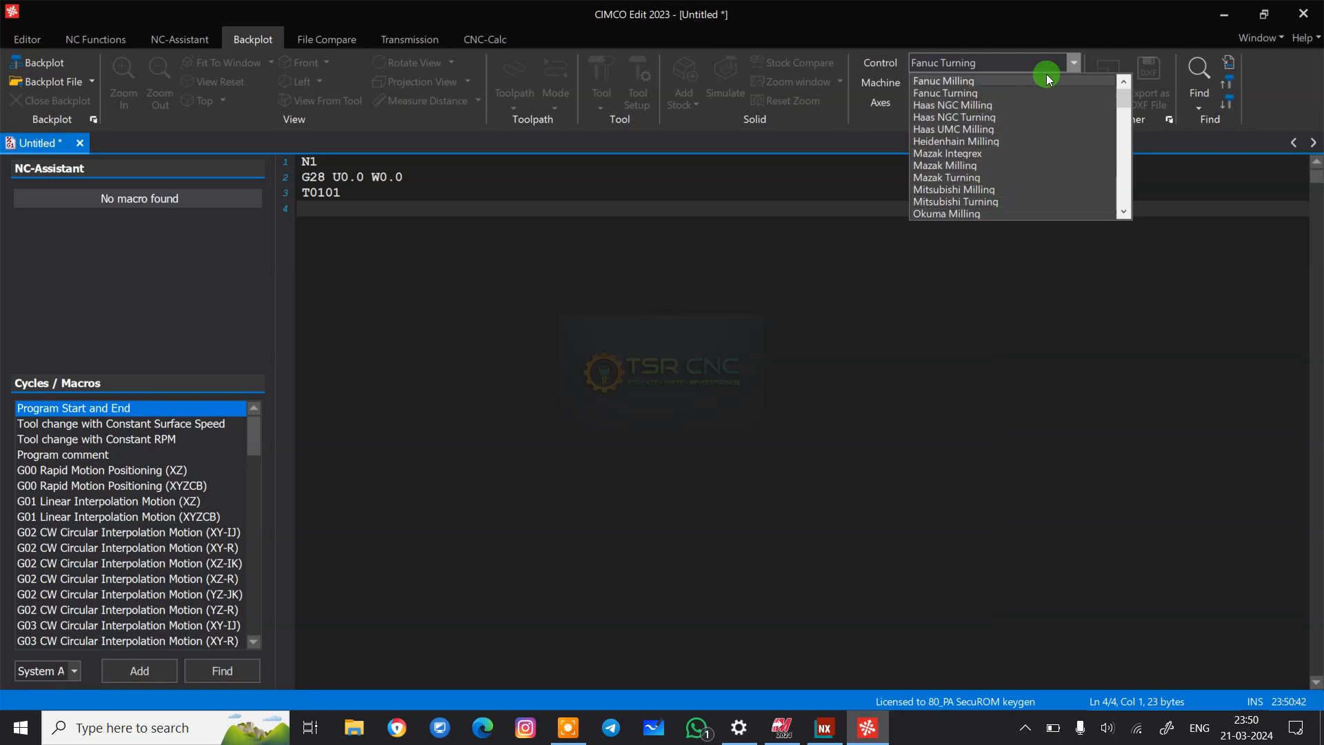
left_click(1073, 62)
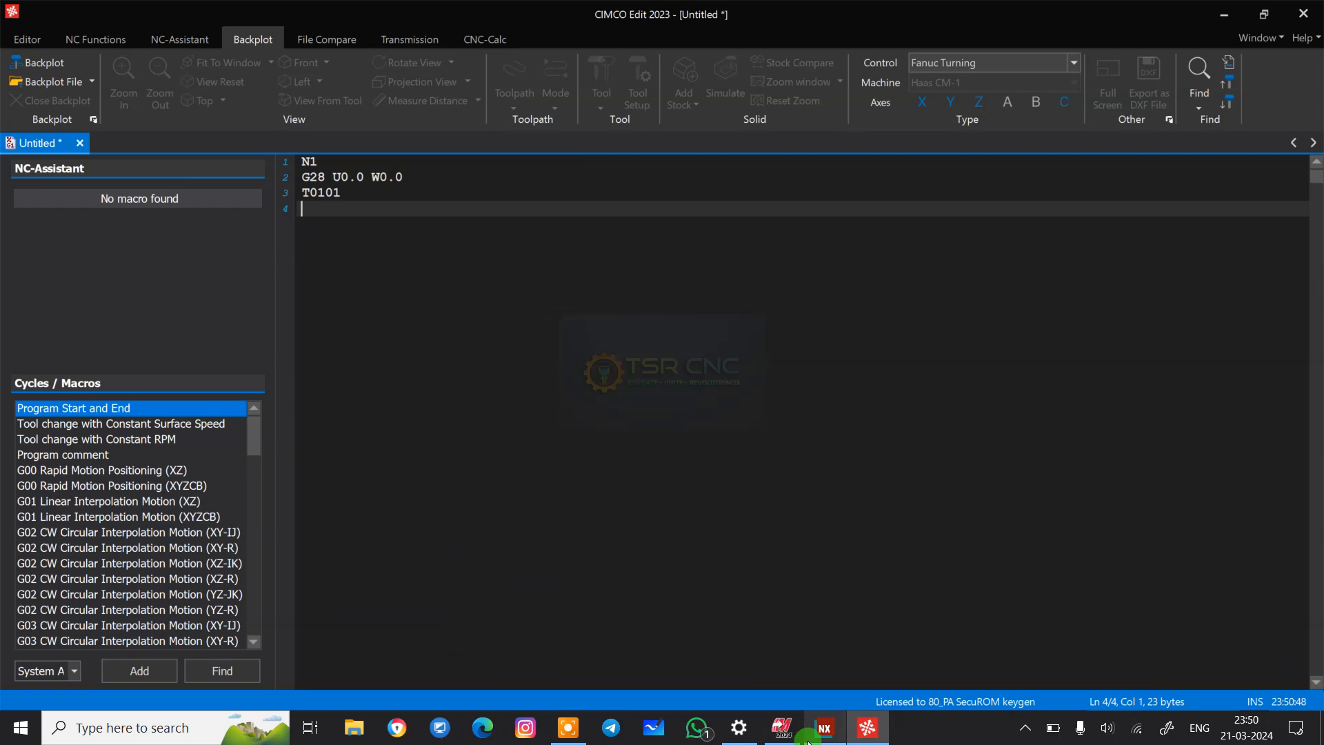
- Switch to Mastercam Lathe and bring the whole turned profile with its stock outline into view
left_click(780, 735)
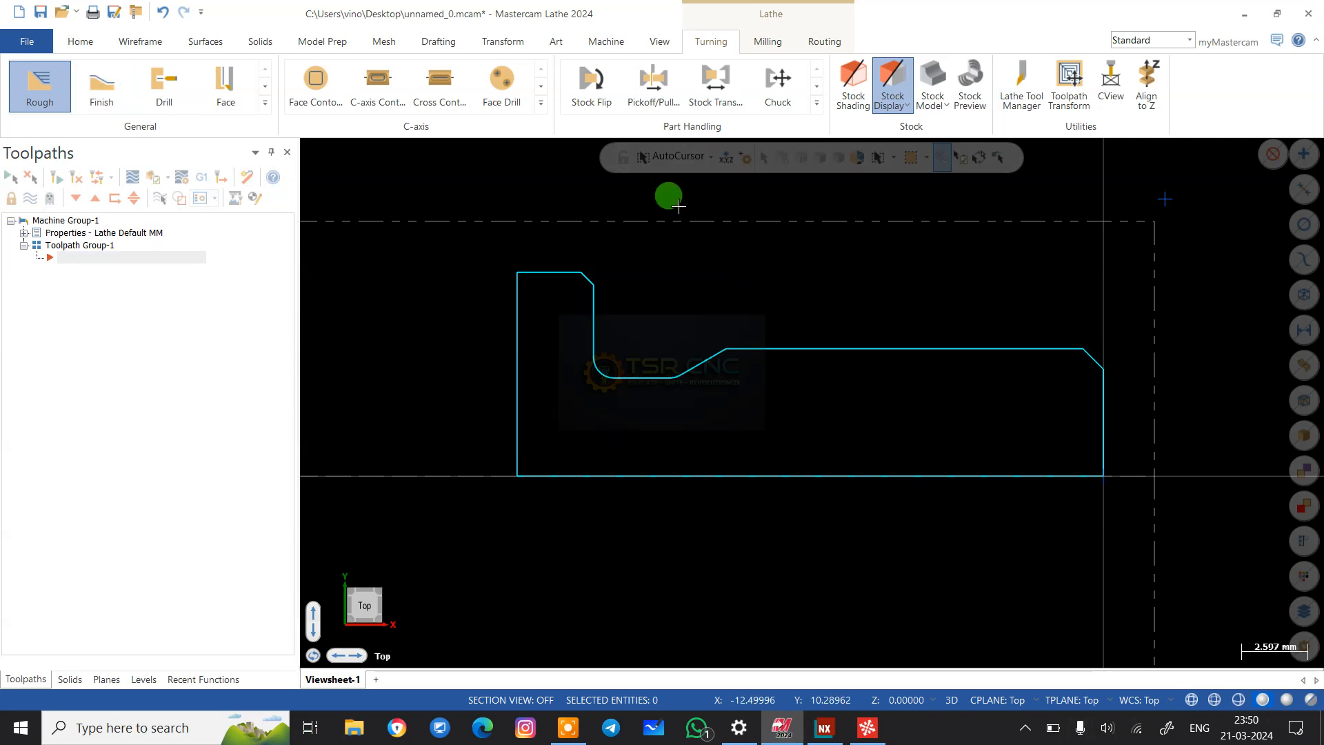
scroll(683, 220, "down", 2)
scroll(827, 283, "up", 2)
scroll(764, 272, "down", 2)
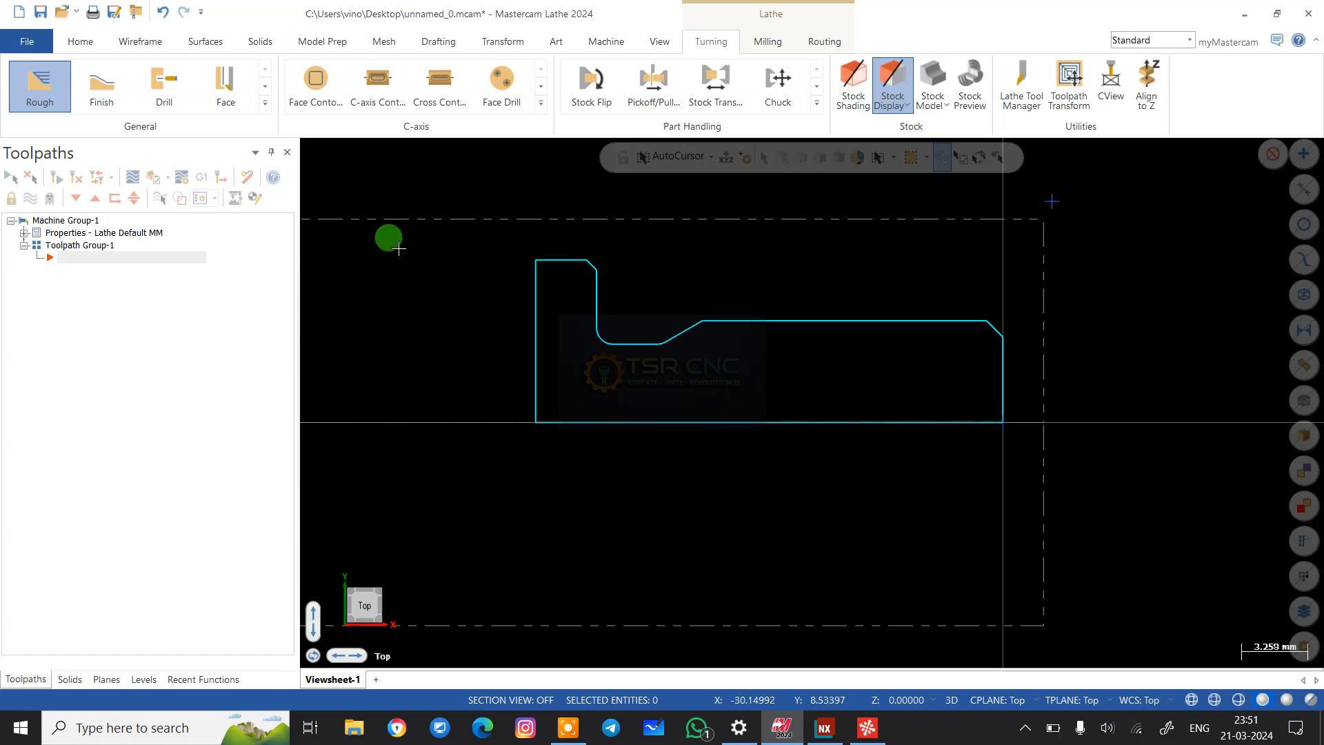
- Start a Face toolpath with the OD rough right tool T0101 R0.8
left_click(265, 109)
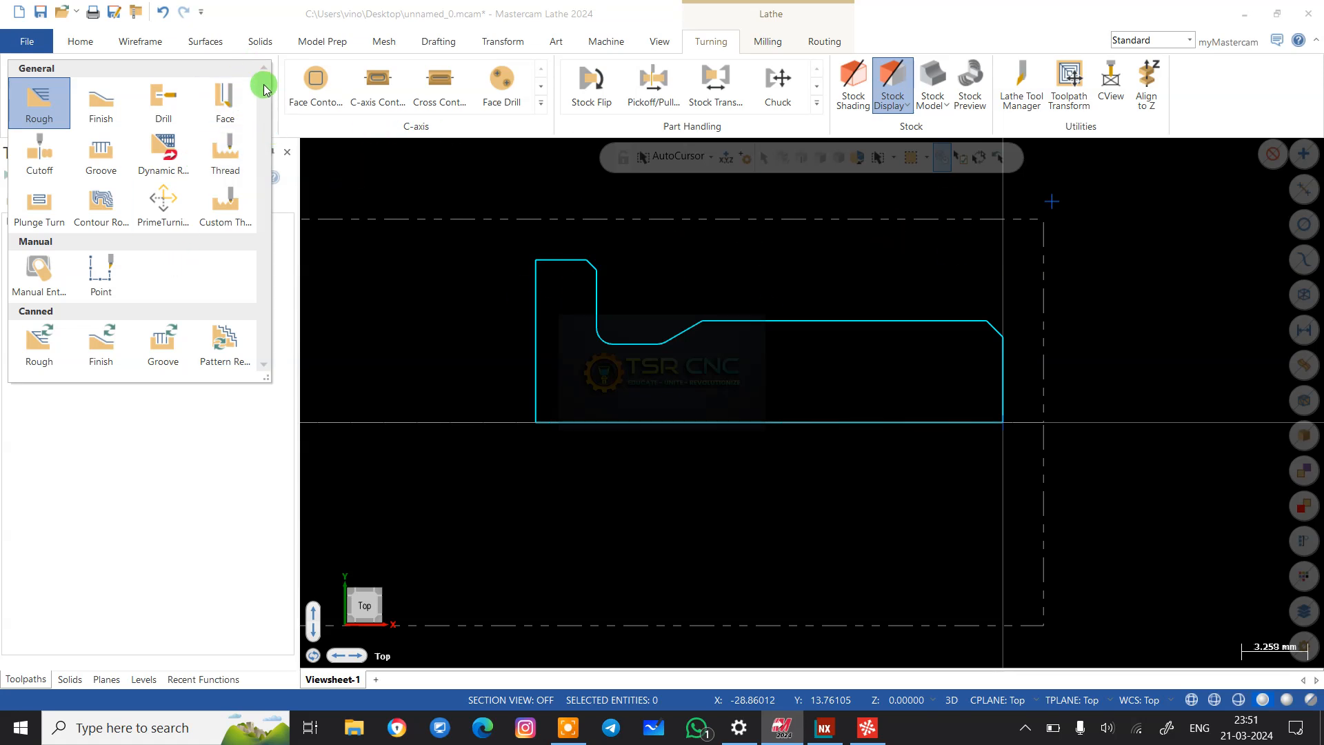
left_click(131, 479)
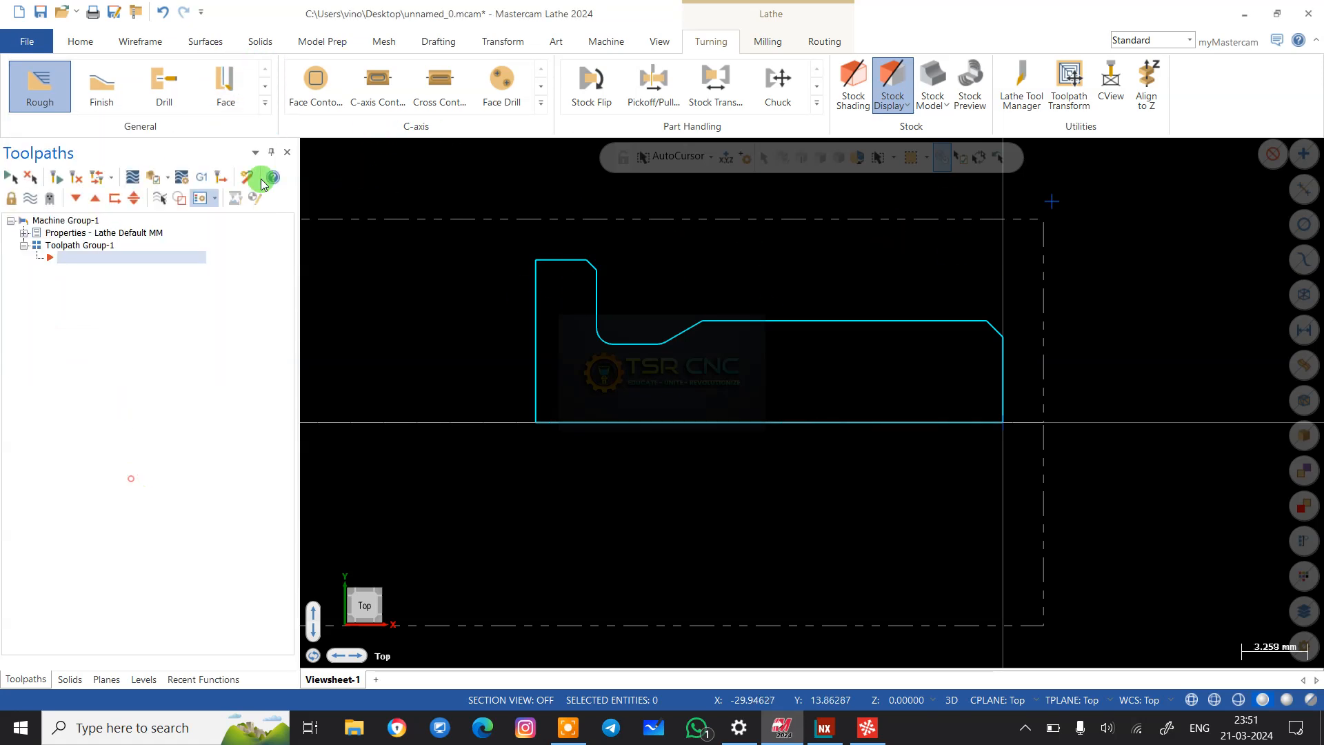
left_click(264, 107)
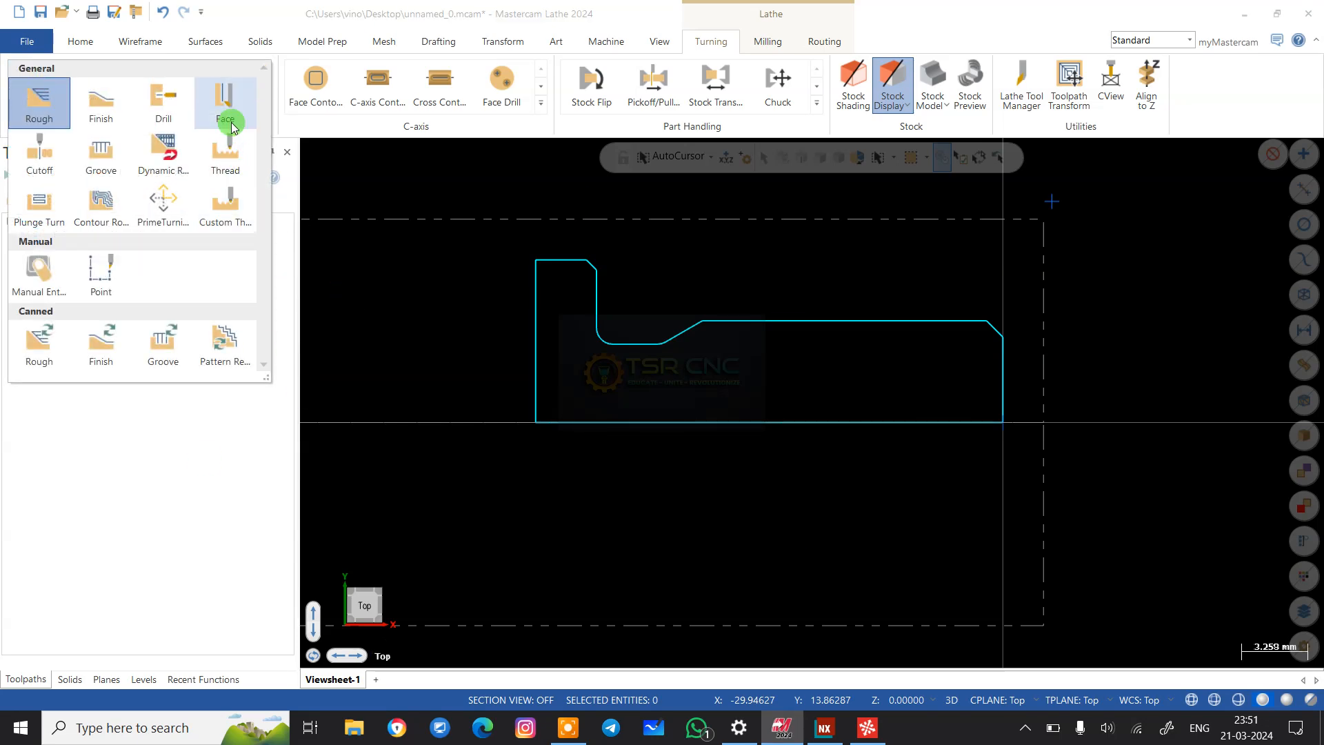
left_click(226, 100)
left_click(76, 285)
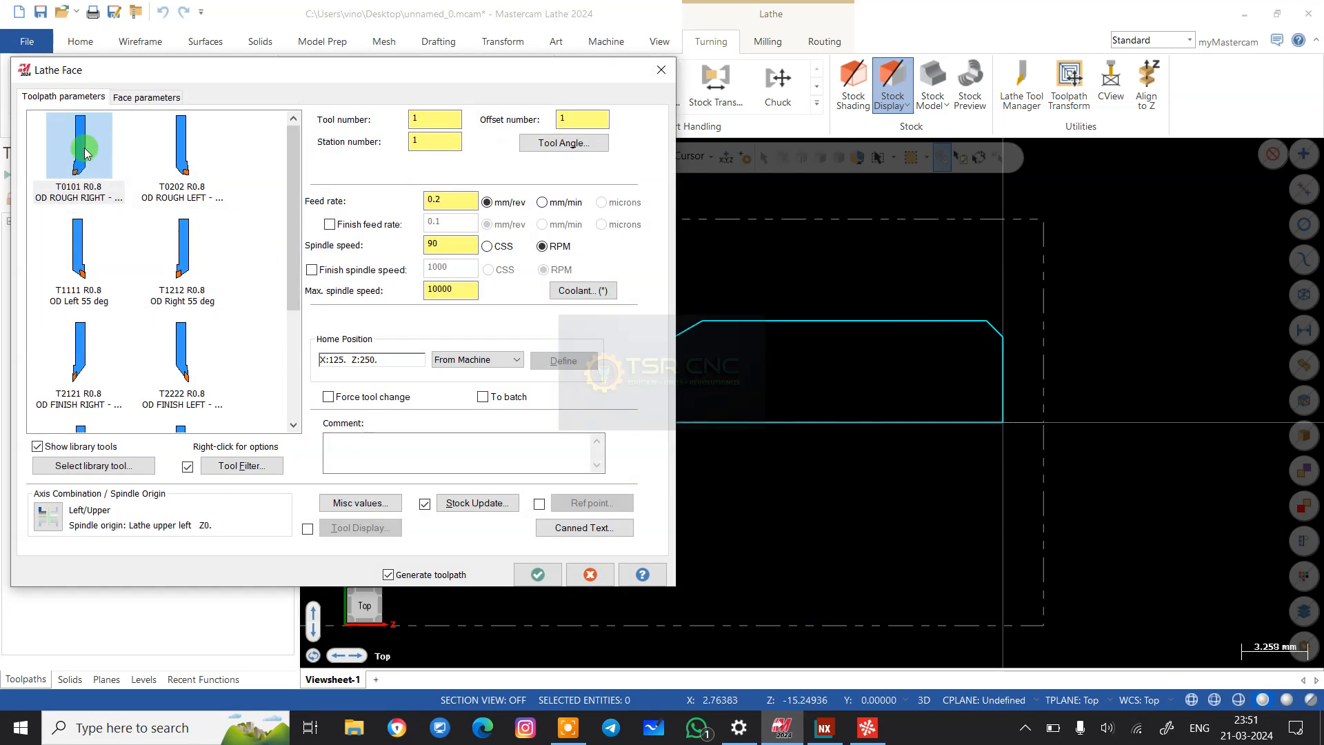
- Enable a rough stepover of 0.4 in the face parameters and generate the facing toolpath
left_click(145, 96)
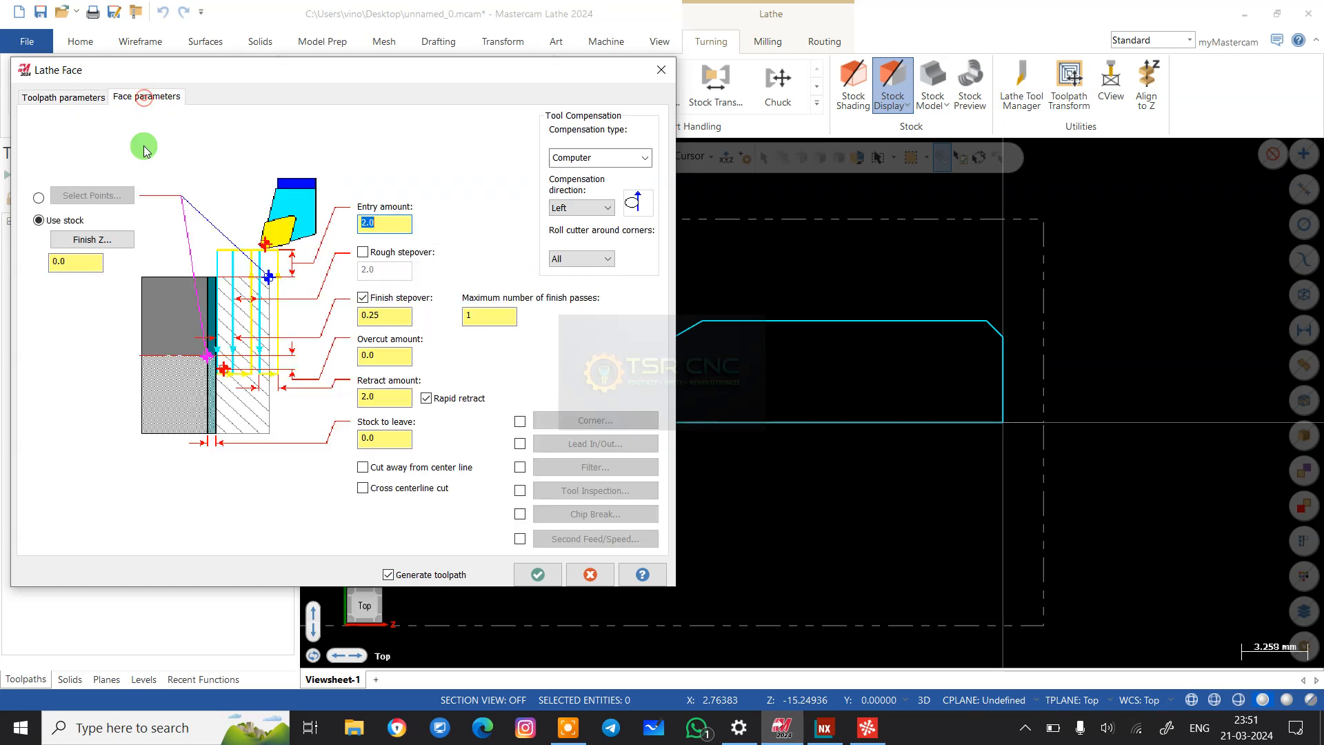
double_click(368, 316)
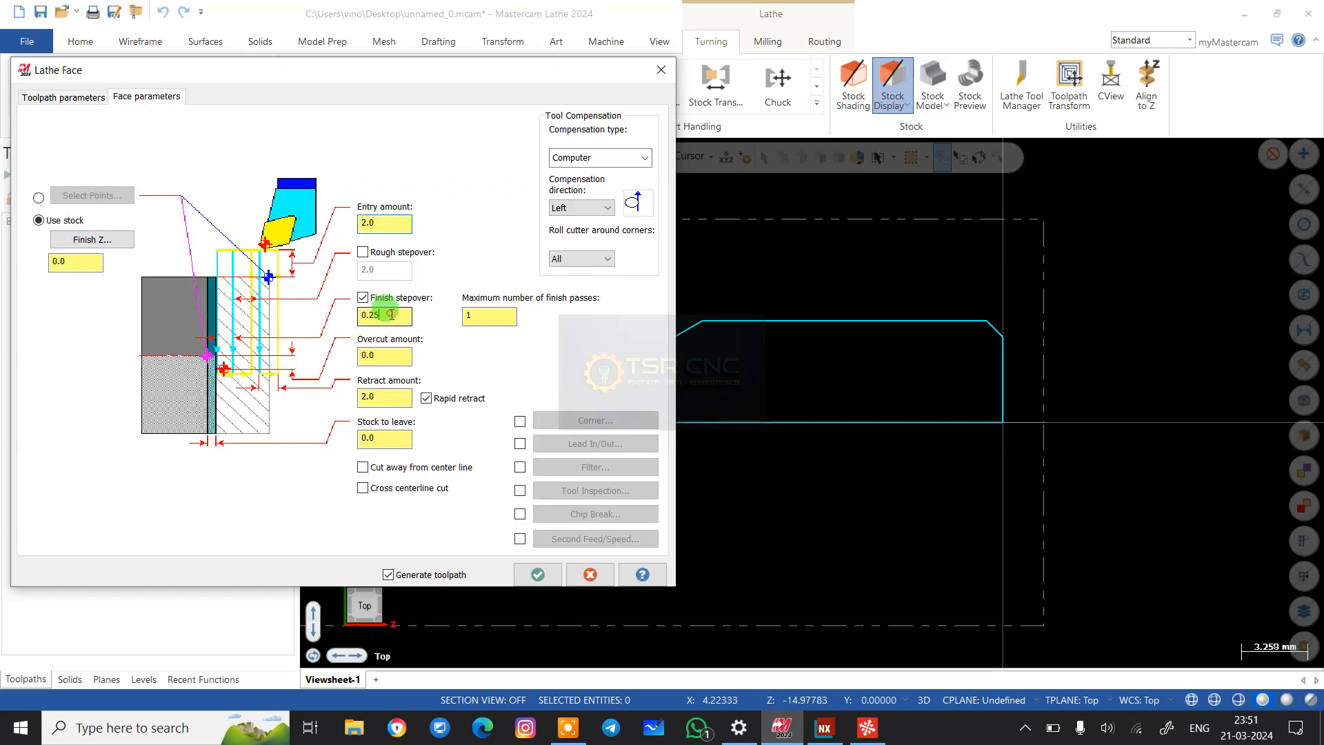
left_click(363, 252)
type(".4")
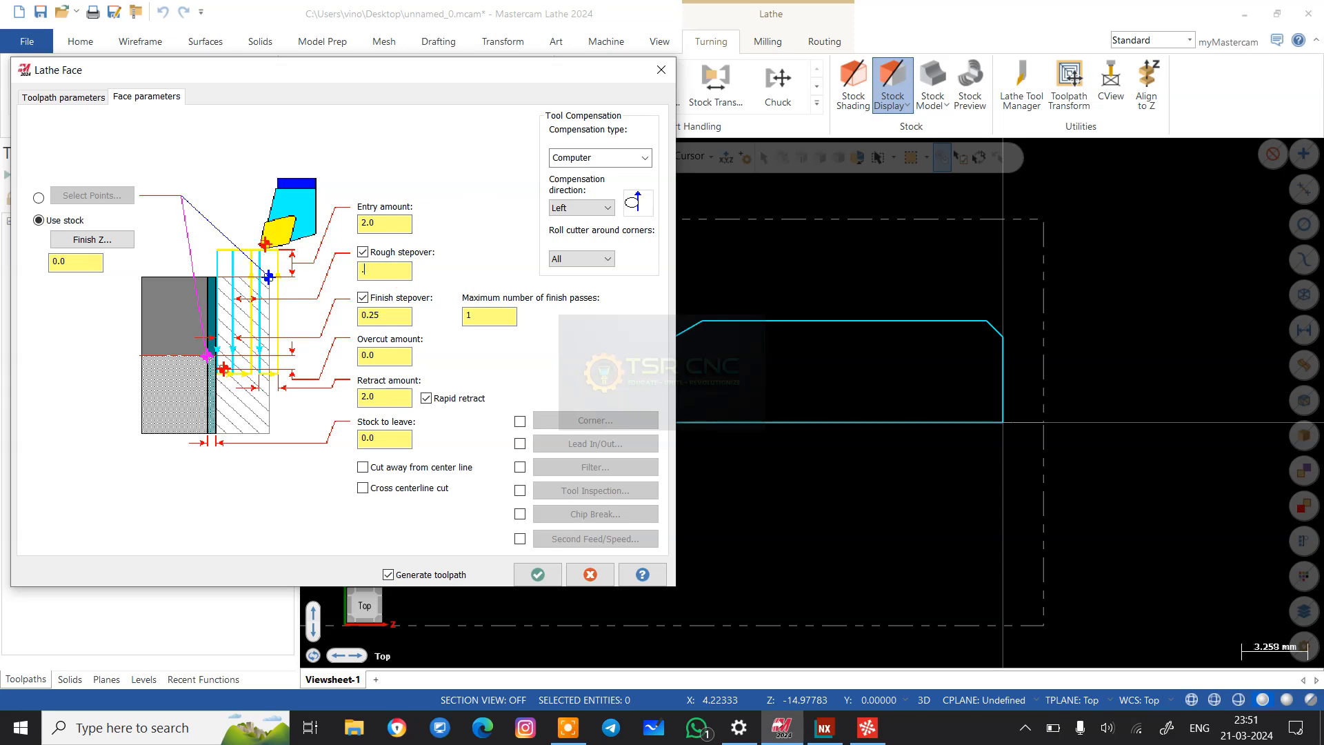
left_click(535, 572)
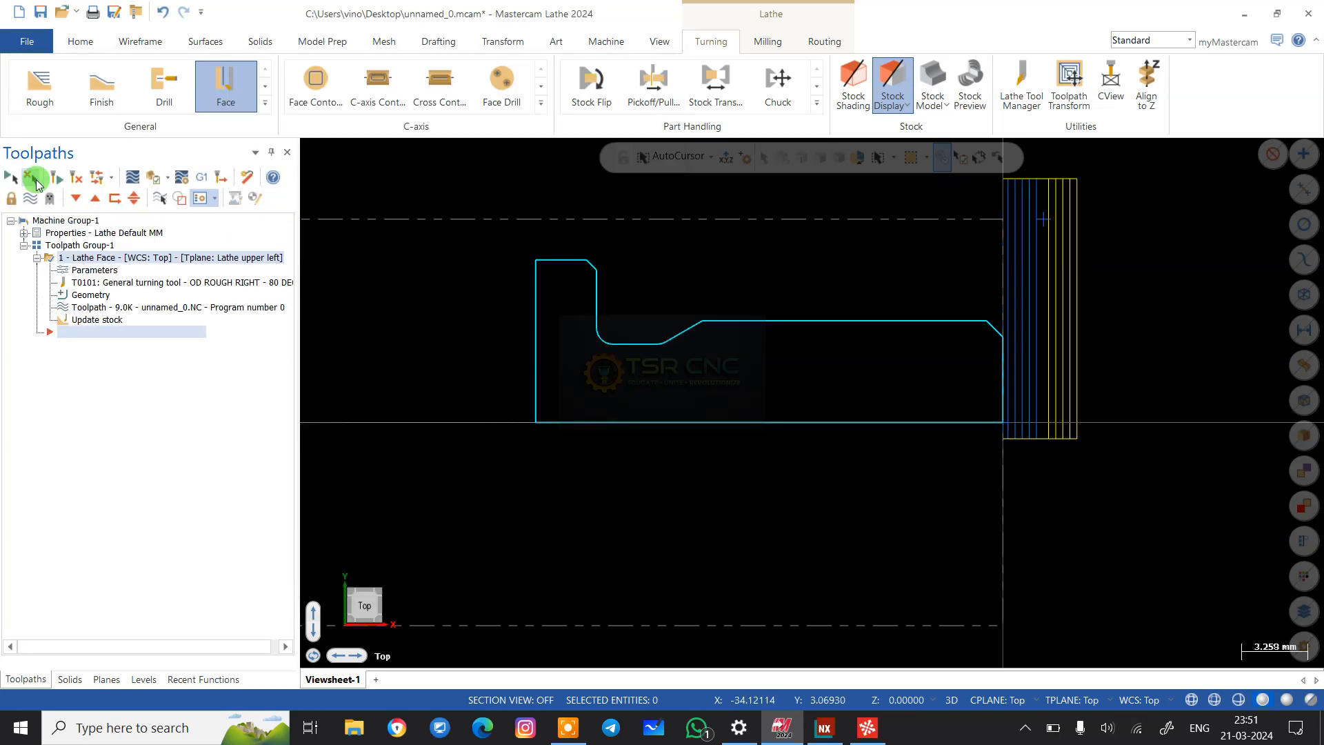
- Start a Canned Rough toolpath and partially chain the outer profile from the front chamfer to the rear flange's outer diameter
left_click(36, 181)
left_click(264, 105)
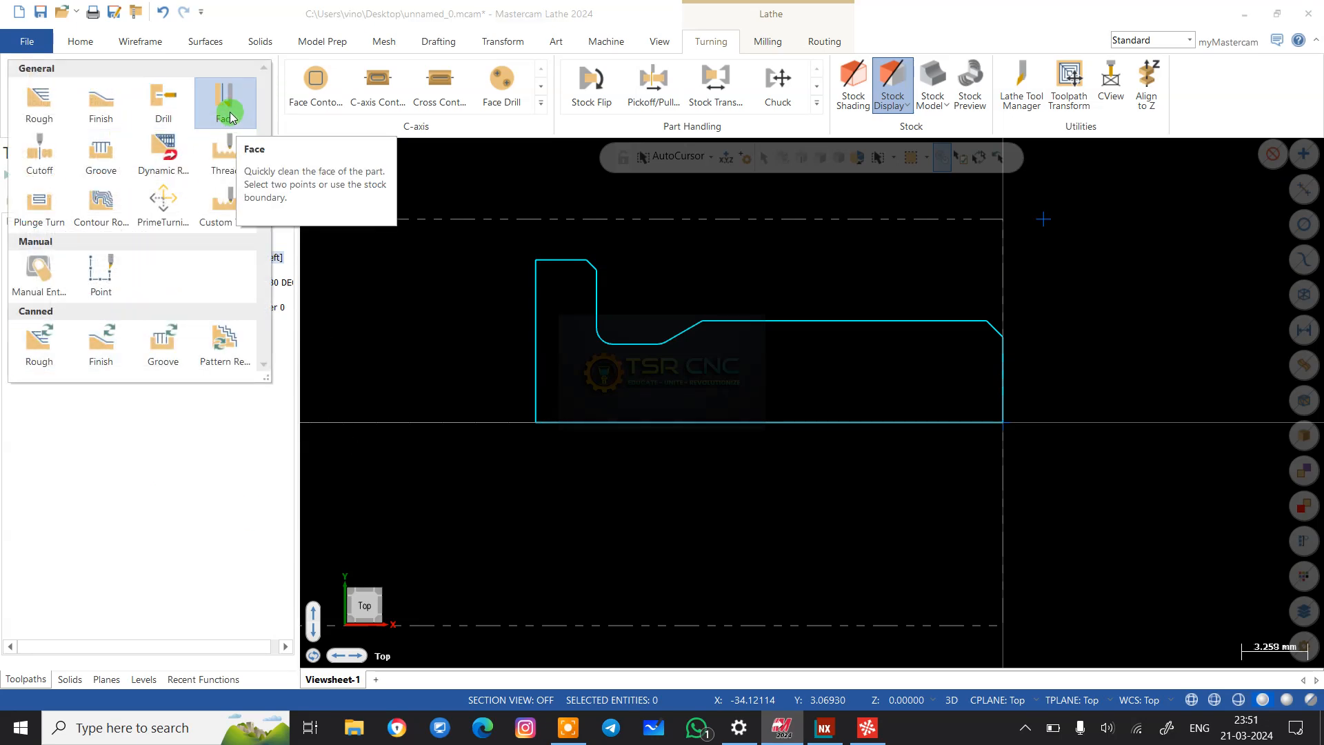
left_click(39, 341)
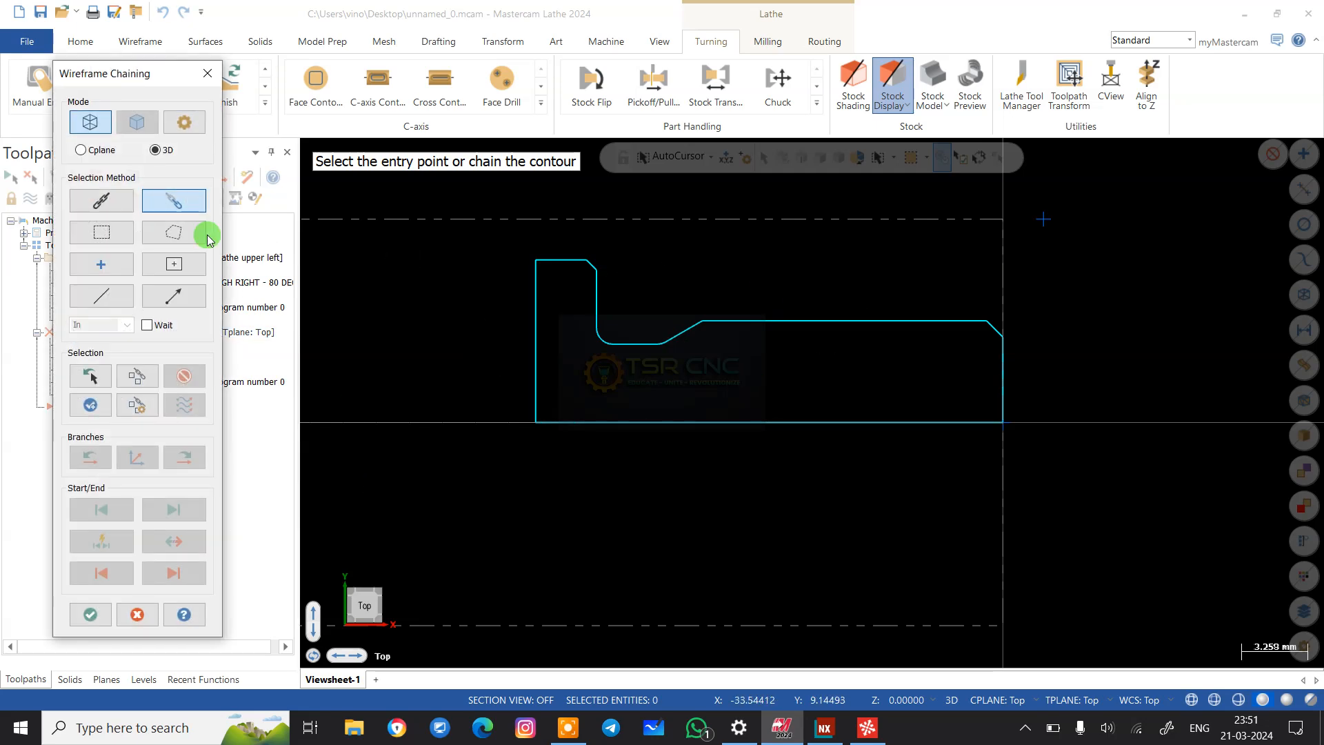
left_click(990, 323)
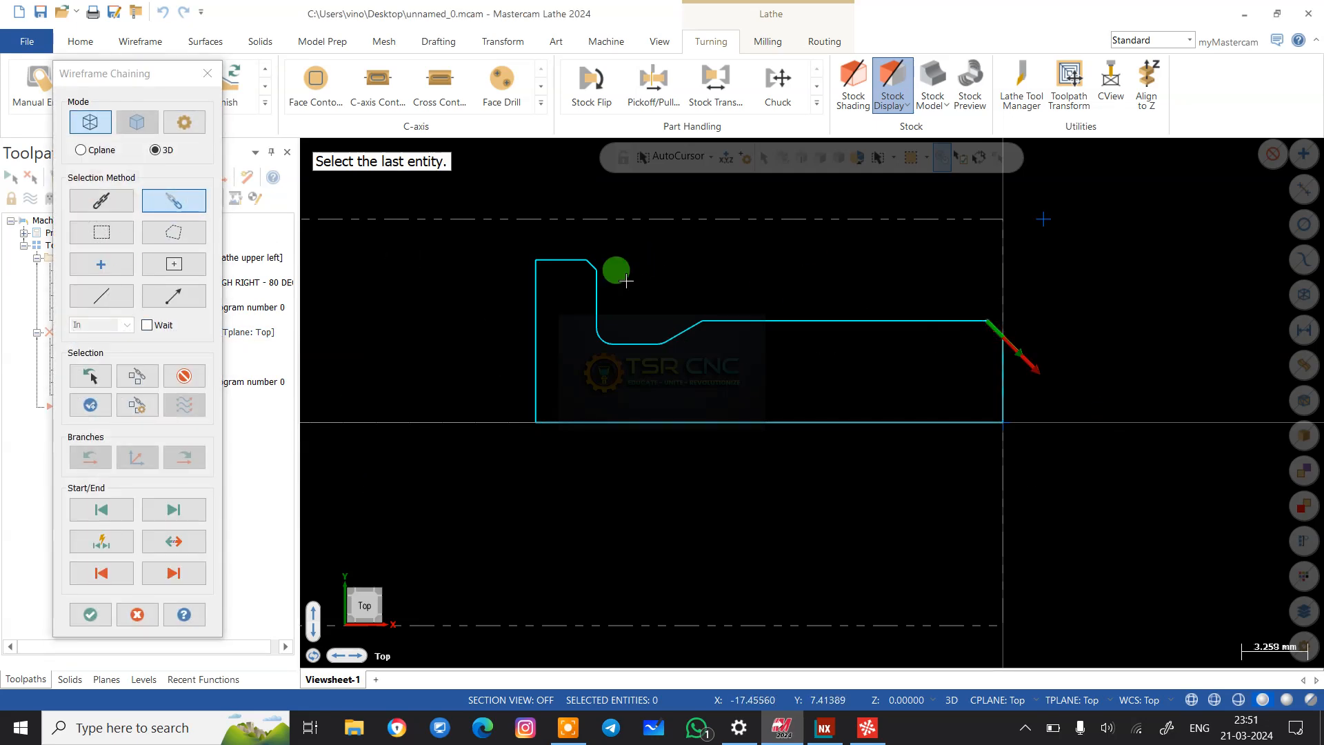
left_click(552, 258)
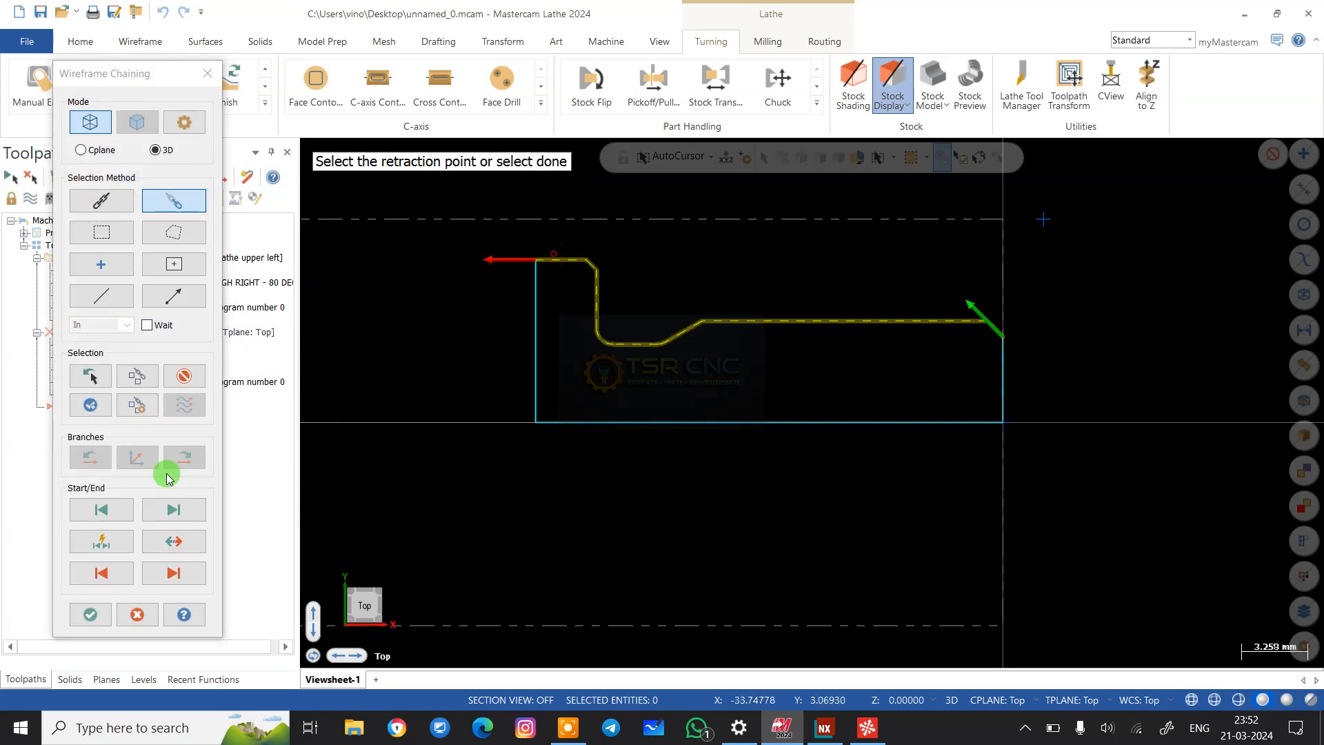
left_click(90, 614)
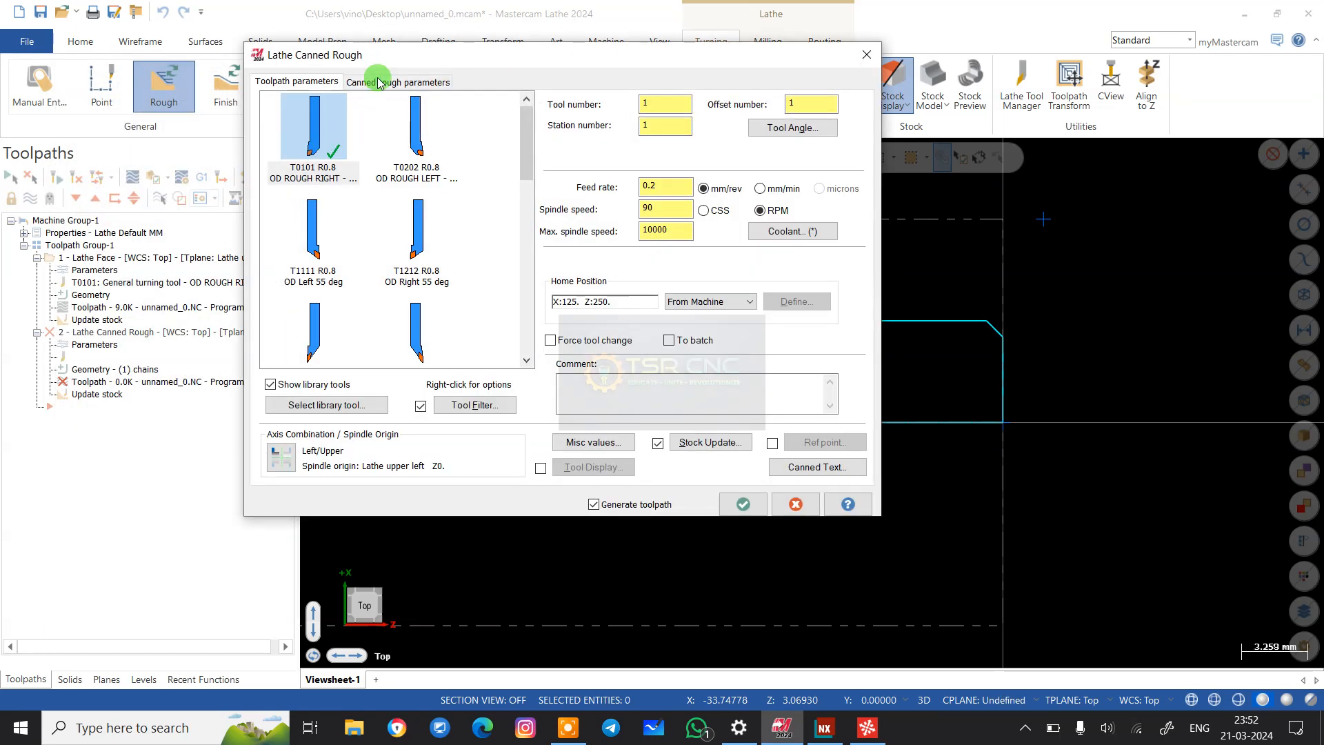
- Turn off lead in/out for the canned rough and choose the first plunge cutting option
left_click(379, 80)
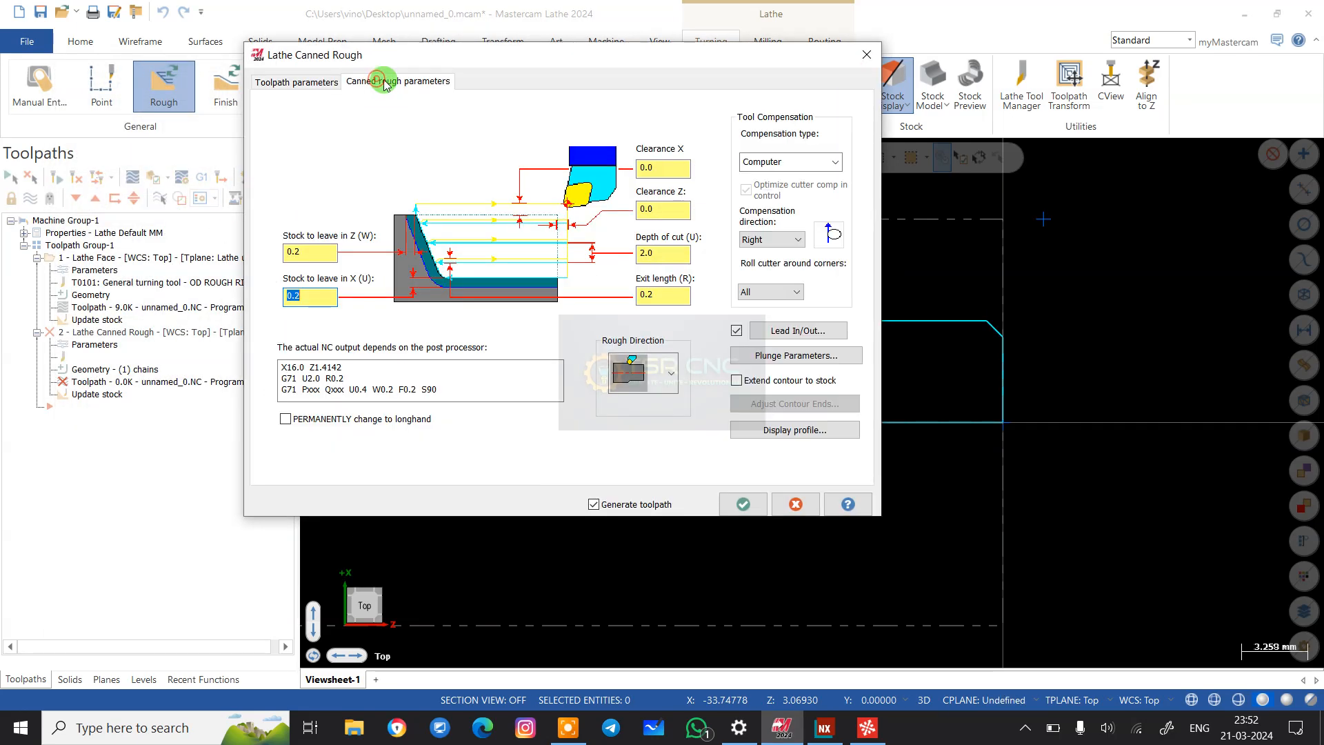
left_click(738, 332)
left_click(800, 355)
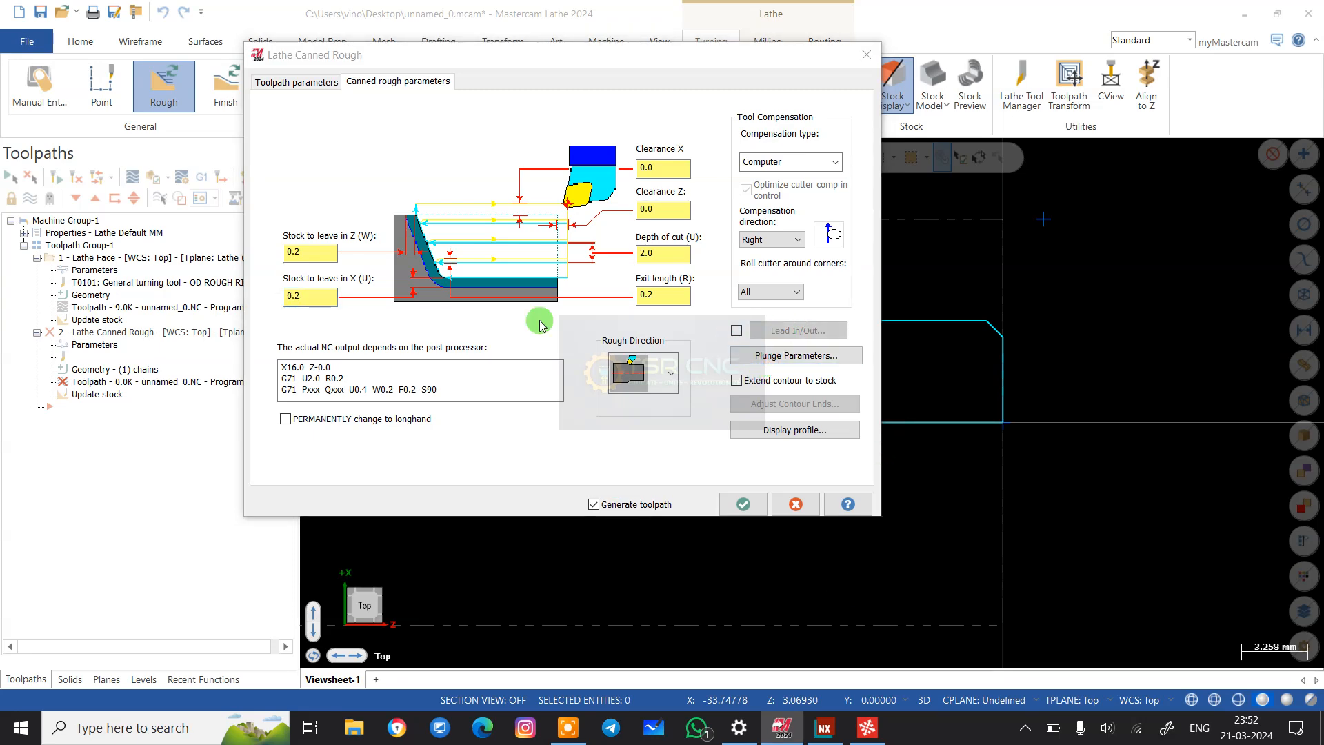
left_click(178, 270)
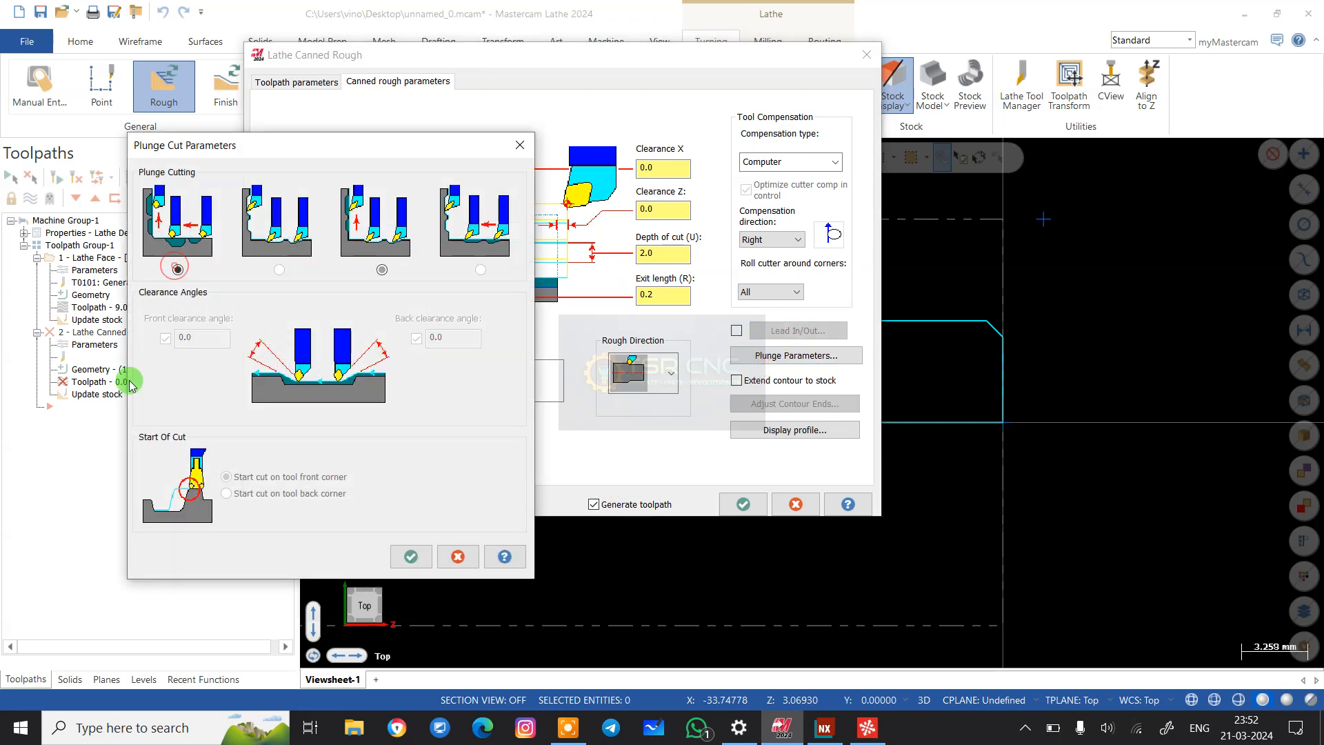
left_click(407, 552)
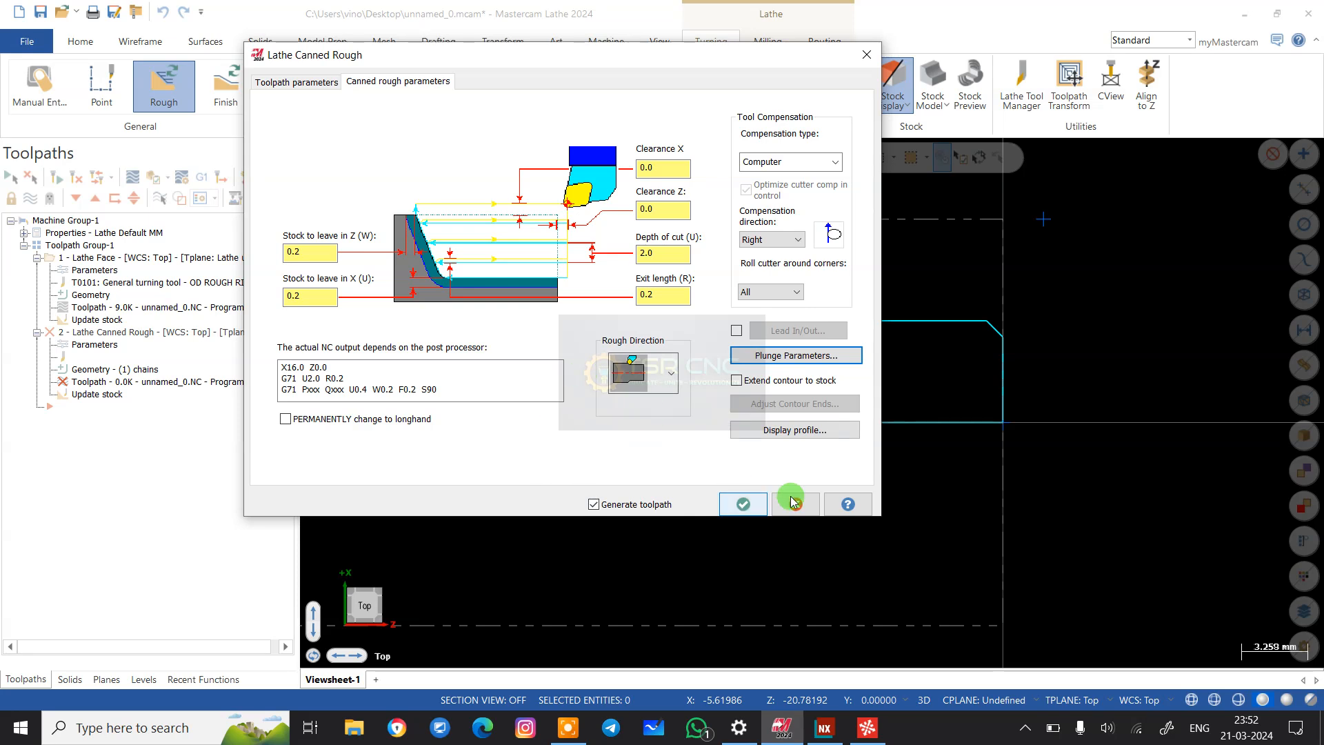
- Set the depth of cut to 1.0, X clearance to 0.5 and Z clearance to 1.0, then generate the canned rough toolpath
double_click(671, 253)
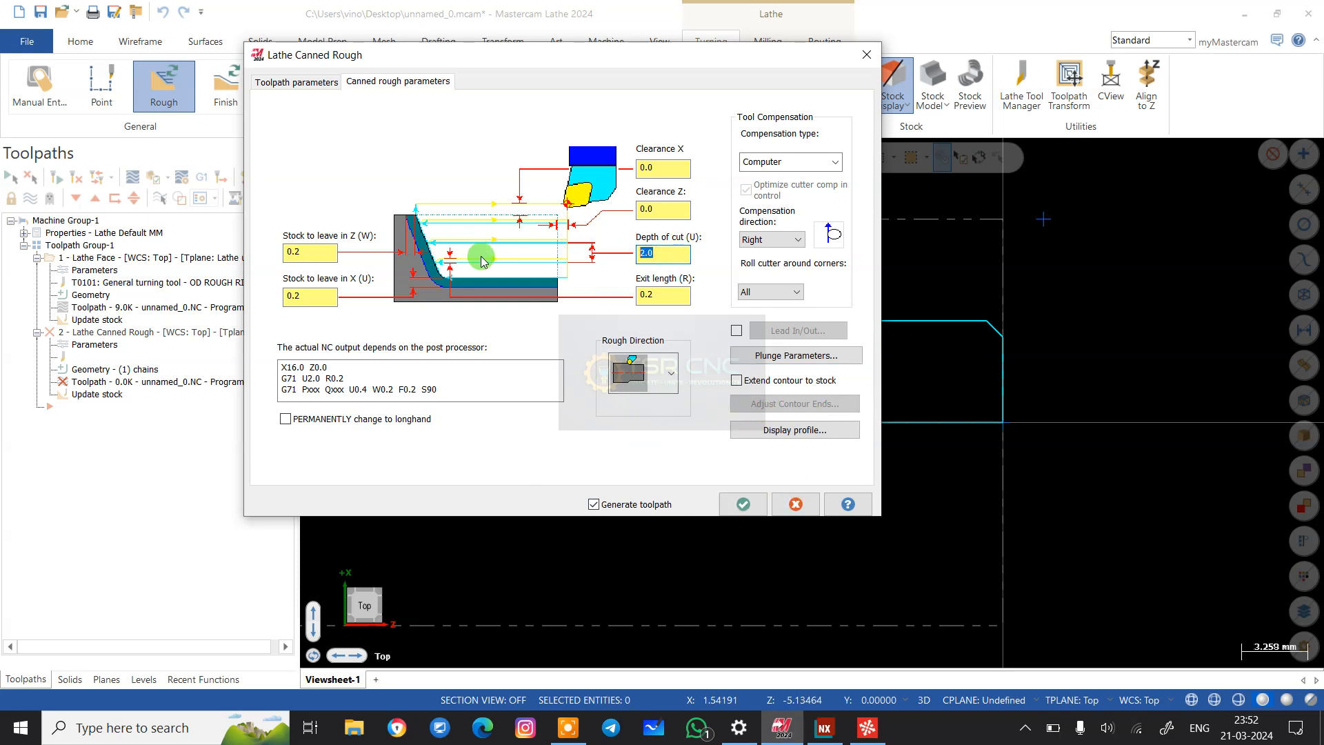
type("1")
key("Return")
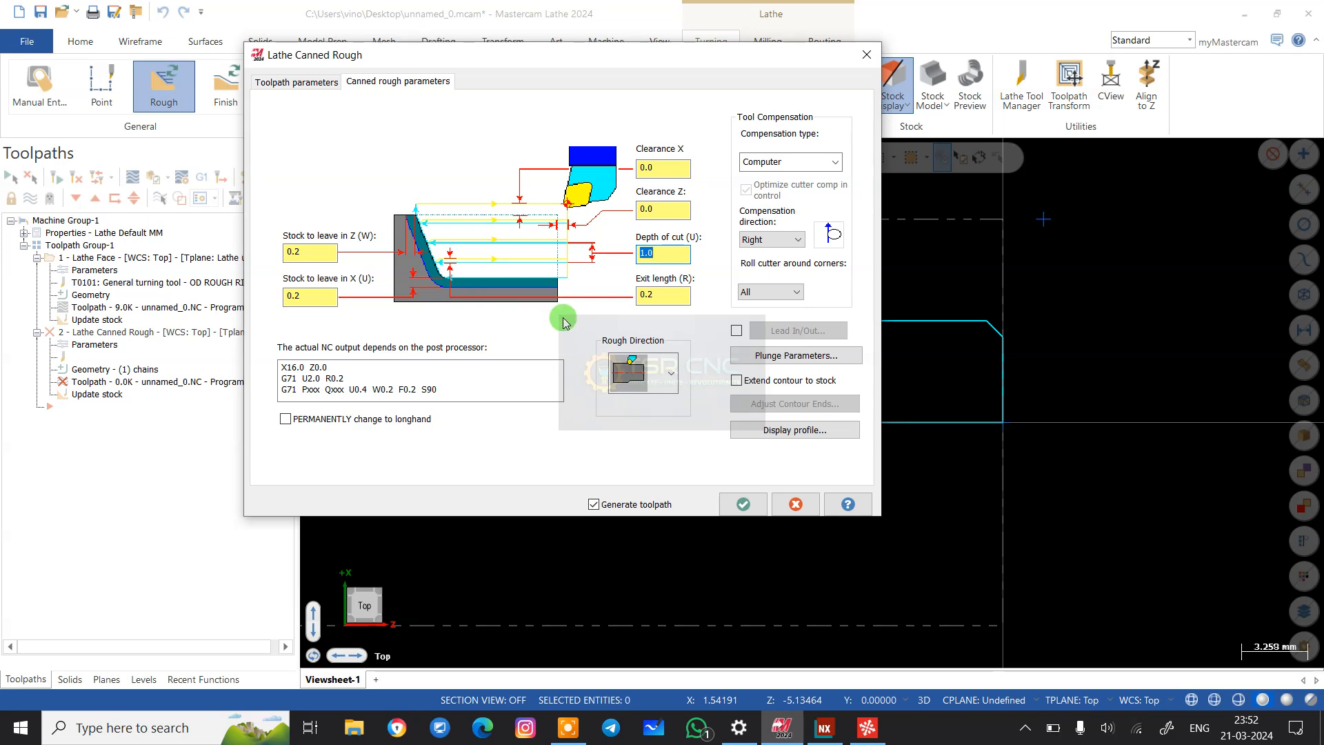
double_click(664, 169)
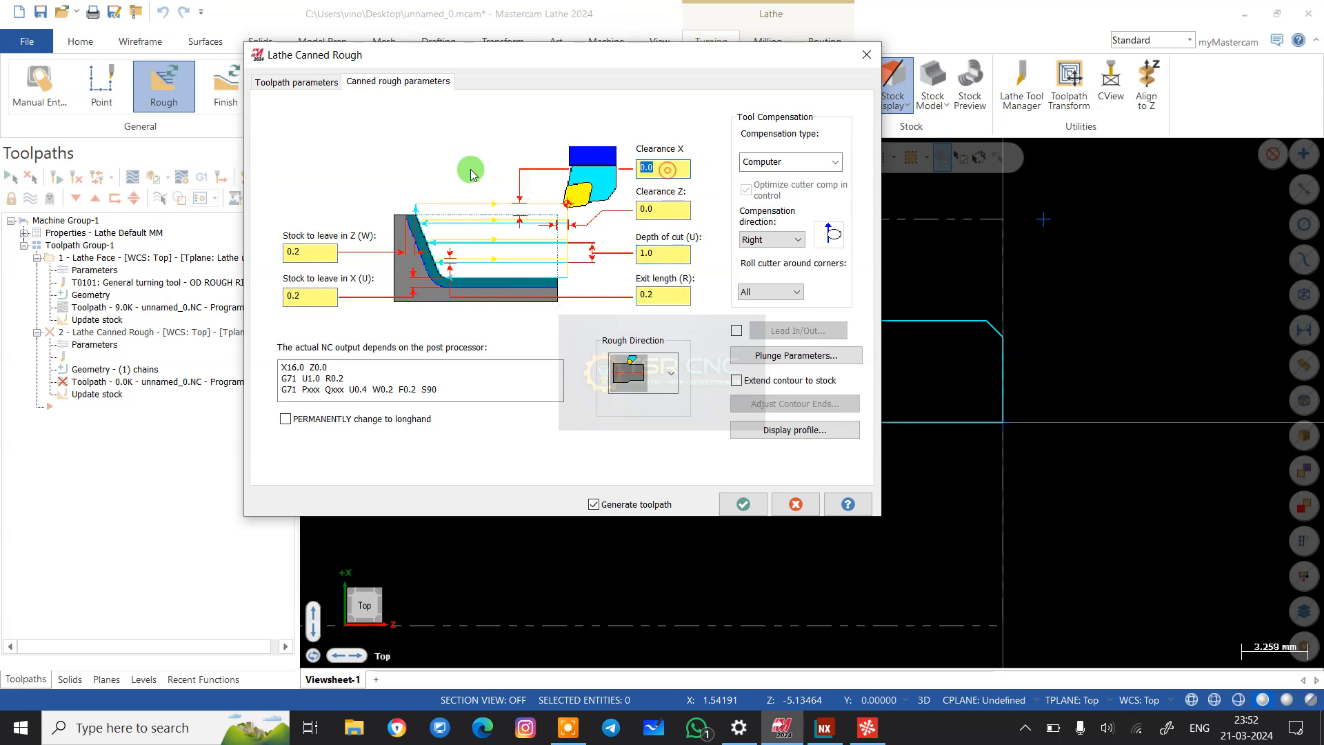
type("0.5")
key("Tab")
type("1")
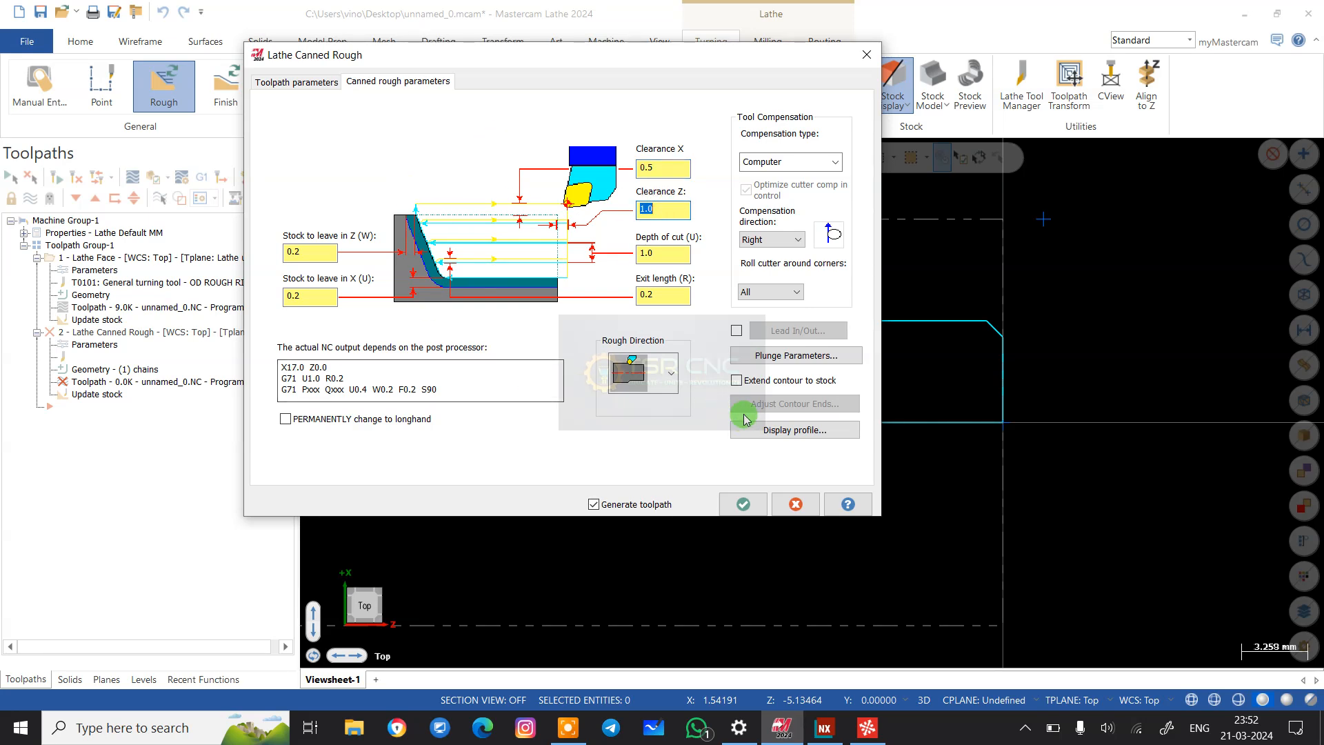
left_click(758, 380)
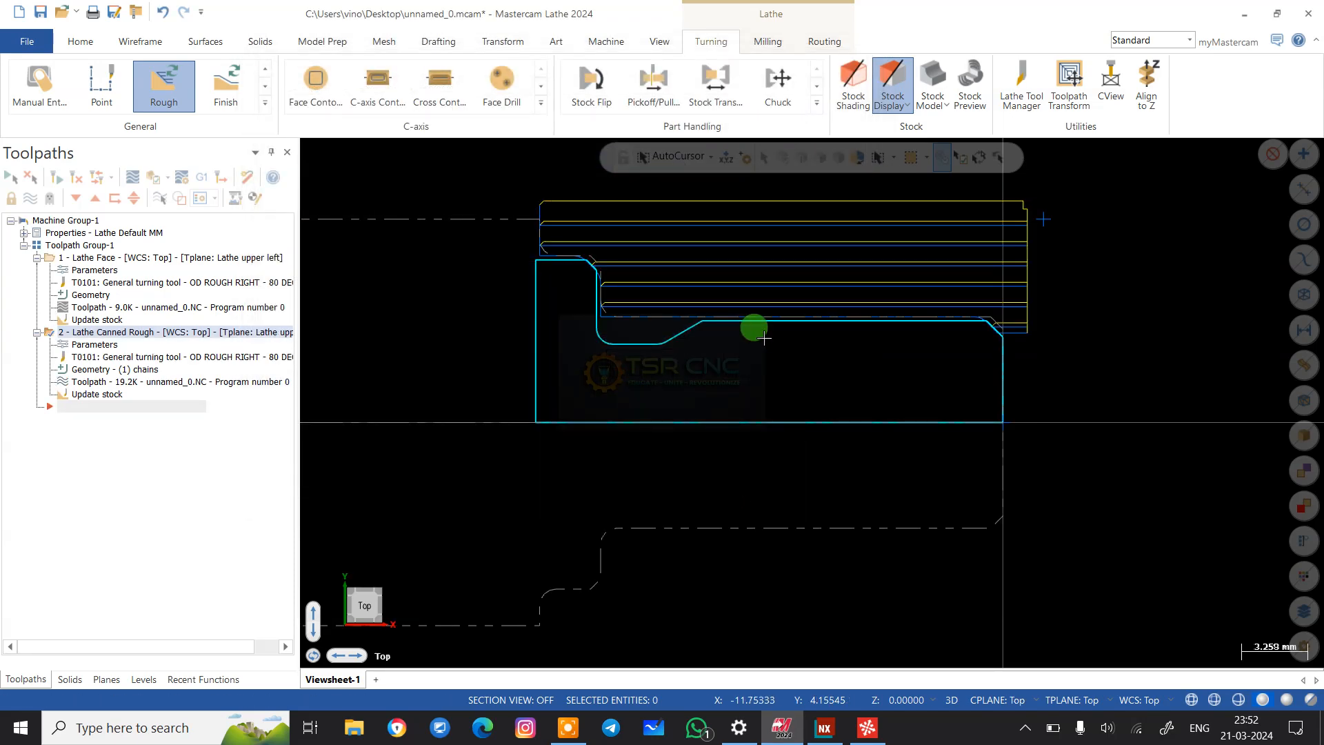
- Inspect the roughing passes around the undercut next to the flange and hide the toolpath display
scroll(639, 332, "up", 4)
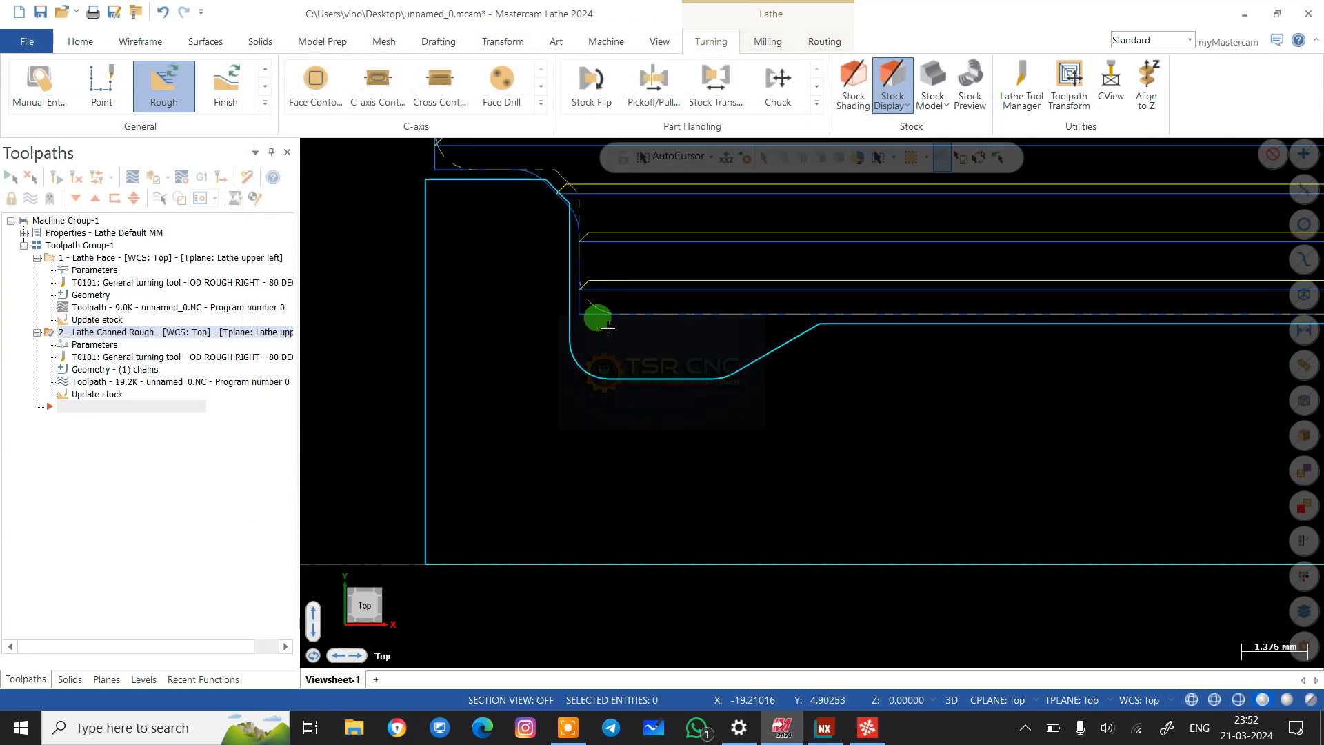
scroll(583, 307, "down", 3)
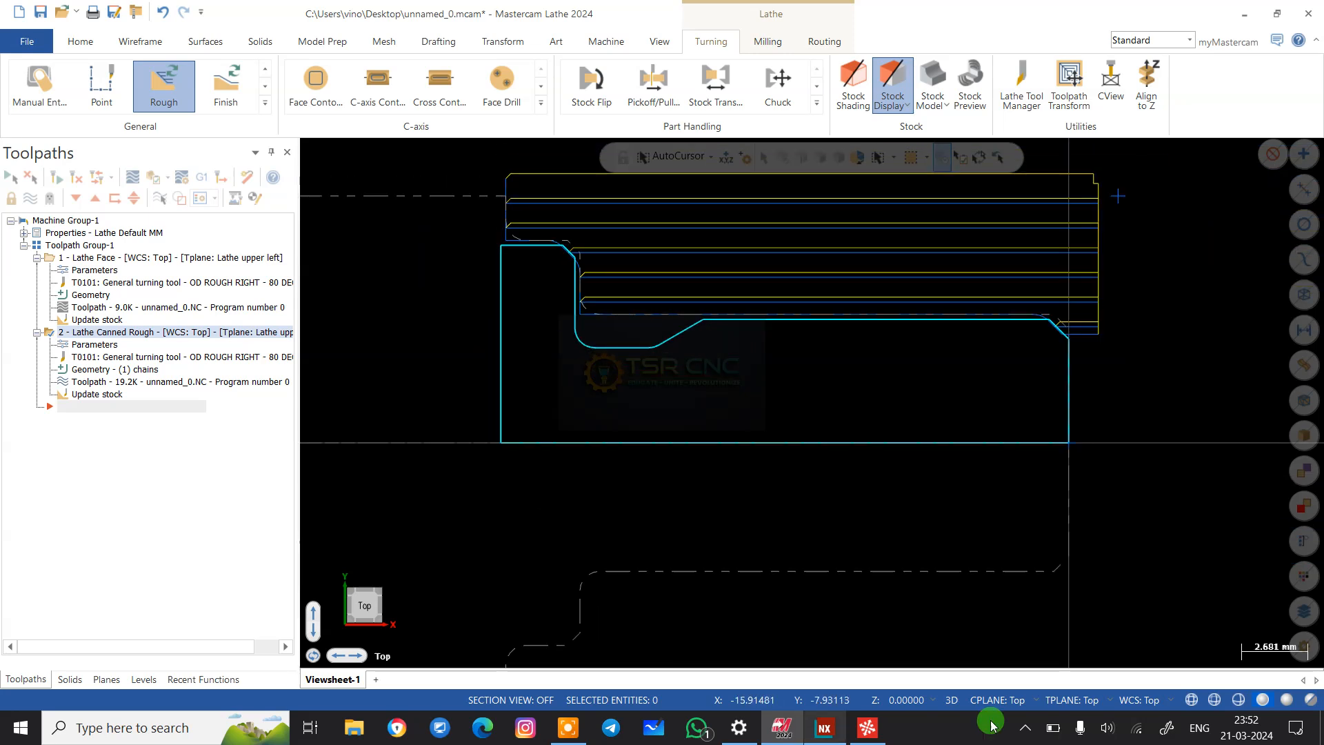
left_click(29, 198)
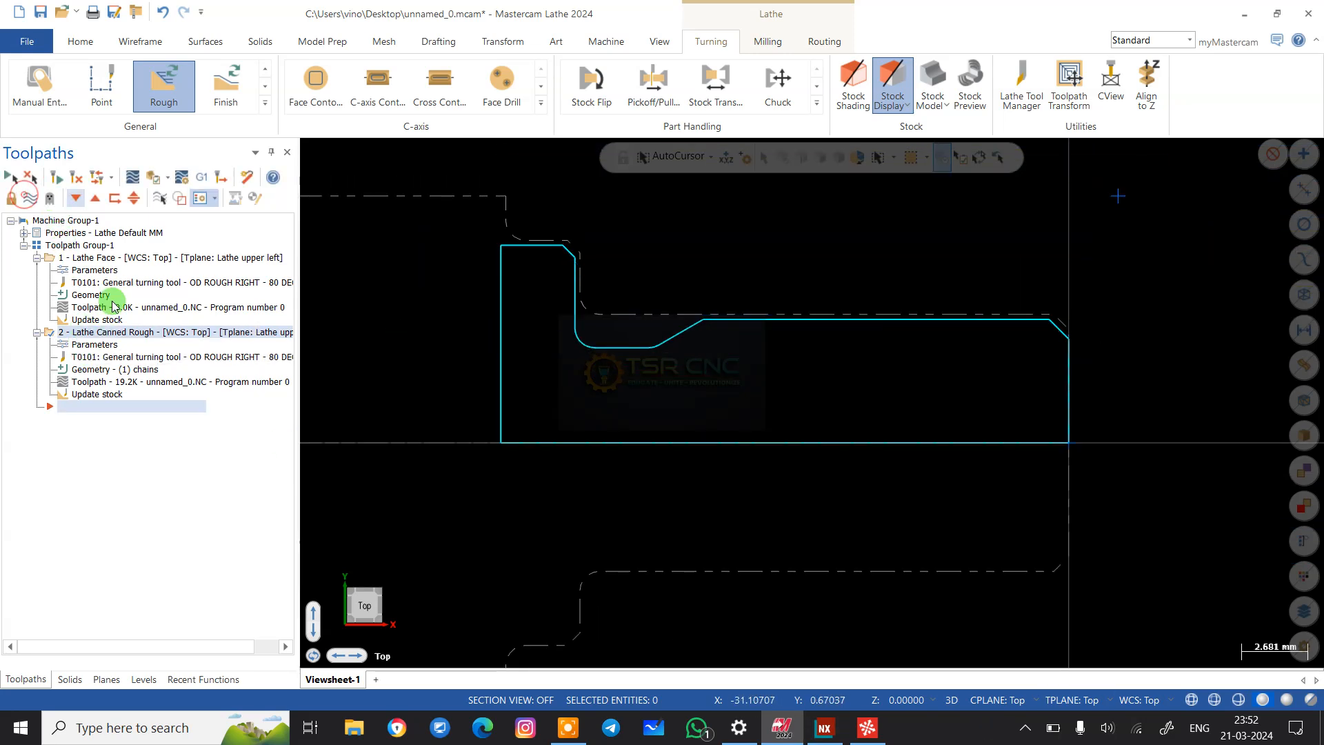
scroll(631, 531, "down", 1)
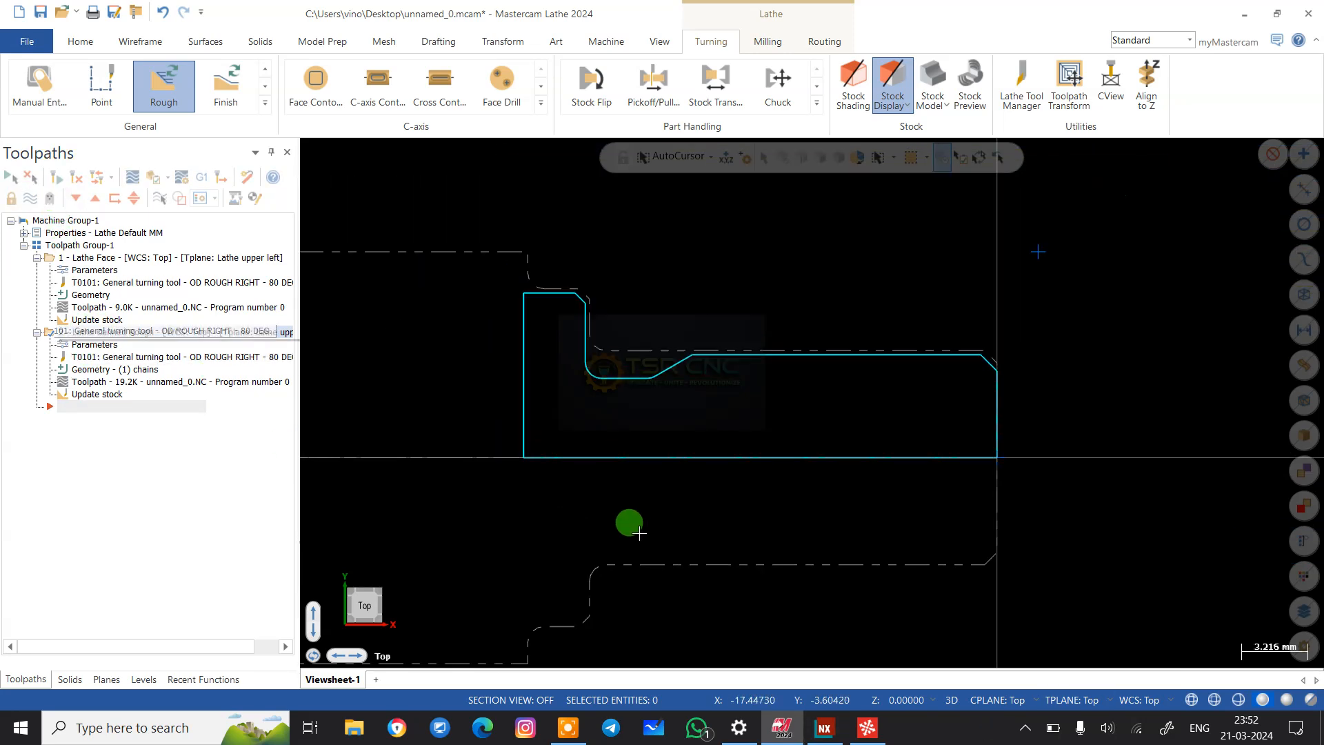
- Start a Rough toolpath and partially chain the profile from the undercut's sloped line to the upper end of the flange's front face
left_click(264, 102)
left_click(57, 111)
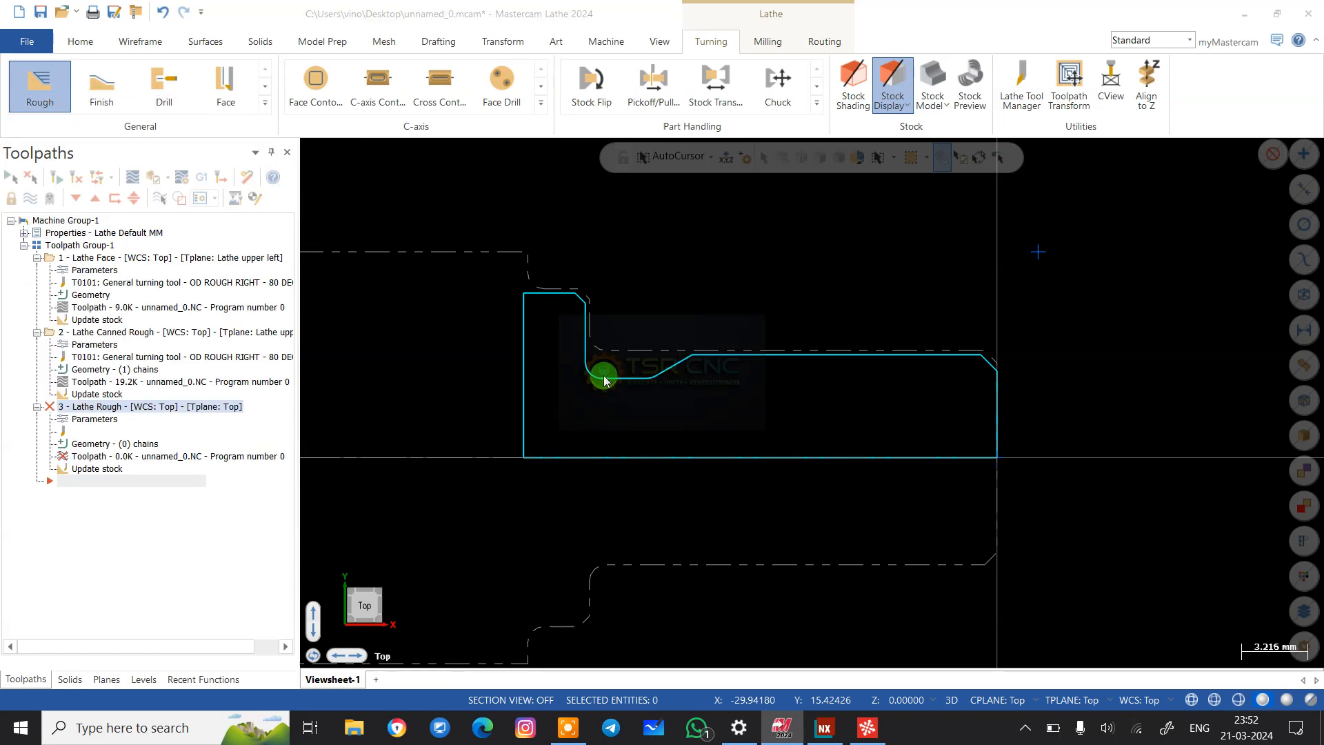
scroll(624, 358, "up", 5)
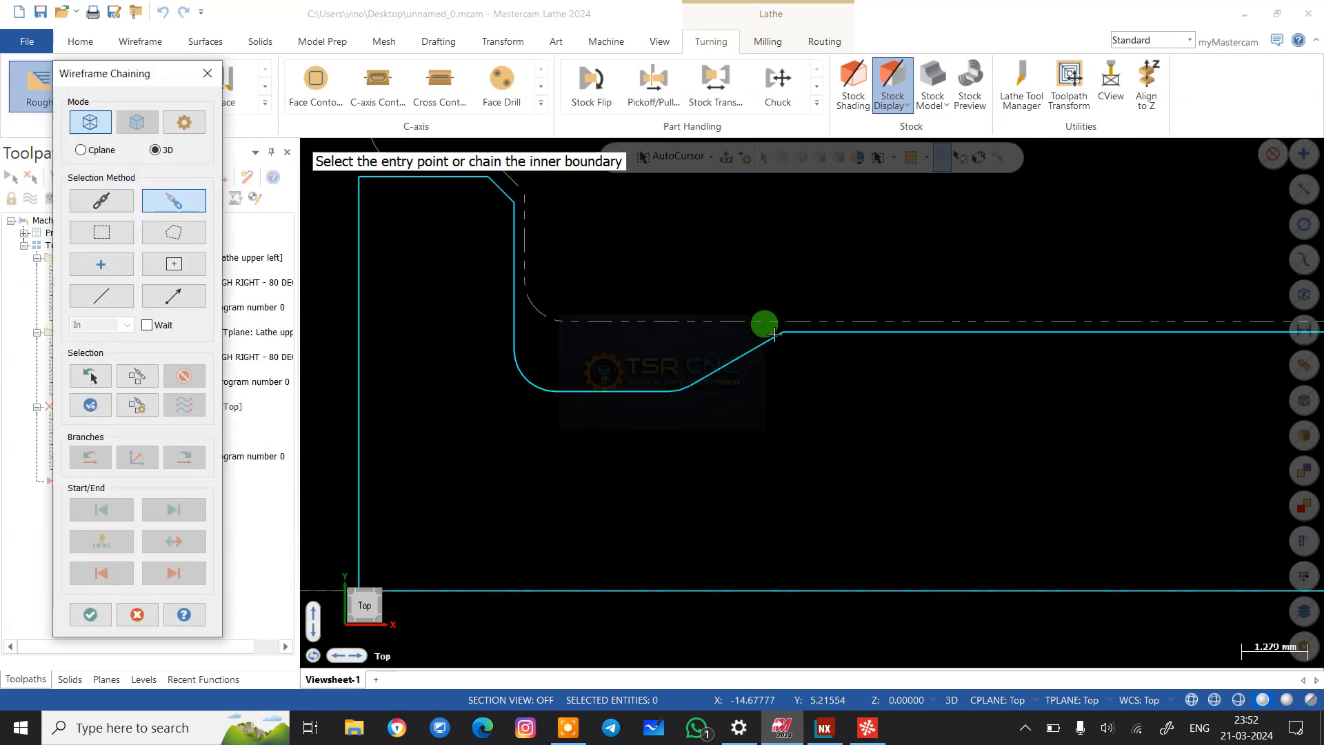
left_click(770, 346)
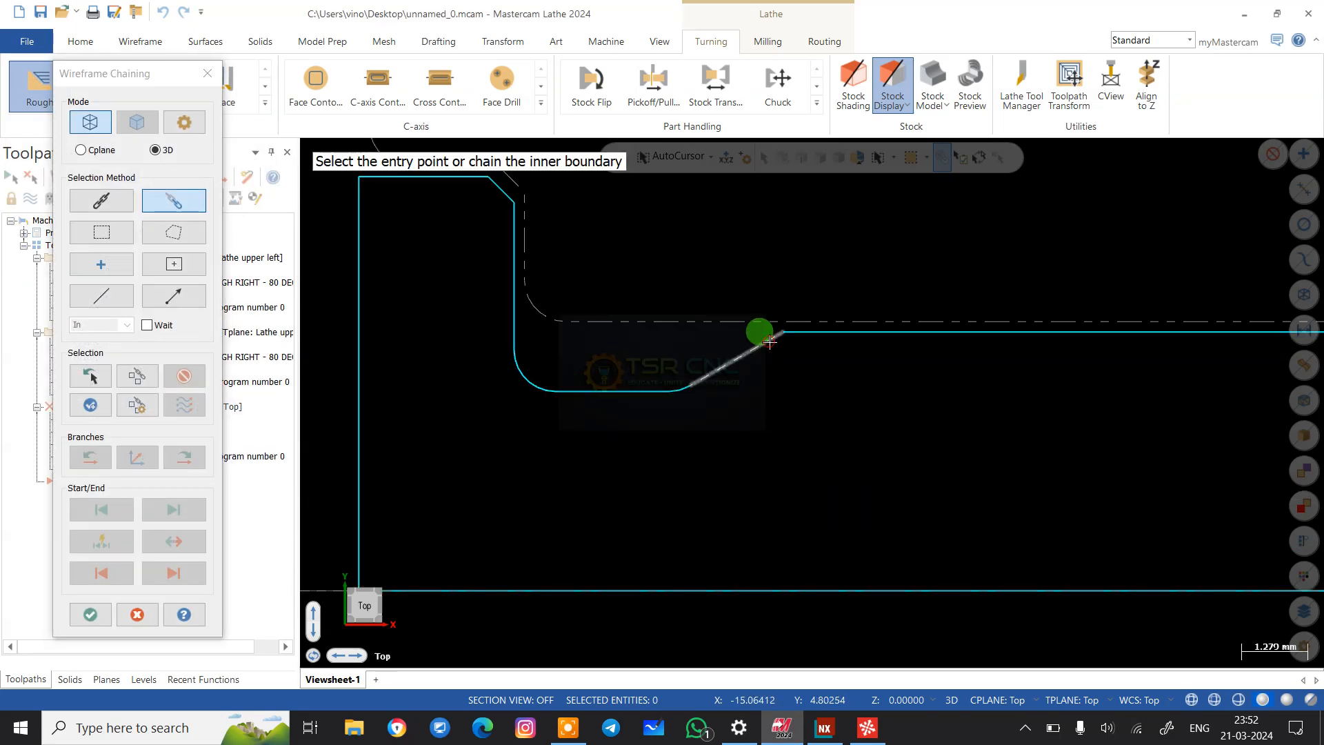
left_click(523, 207)
left_click(96, 613)
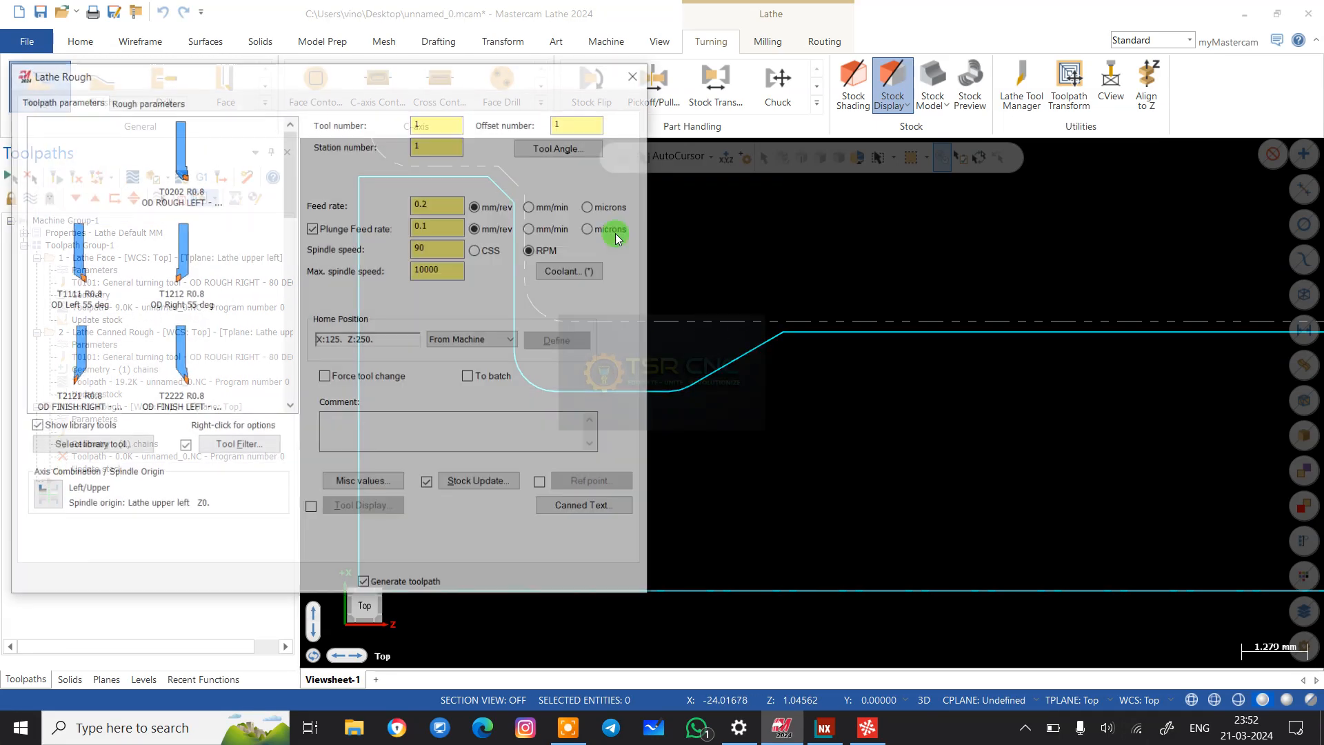
- Choose tool T1212 OD Right 55 deg and set depth of cut 0.25, stock to leave 0.05 in X and Z, and entry amount 0.5
left_click(202, 249)
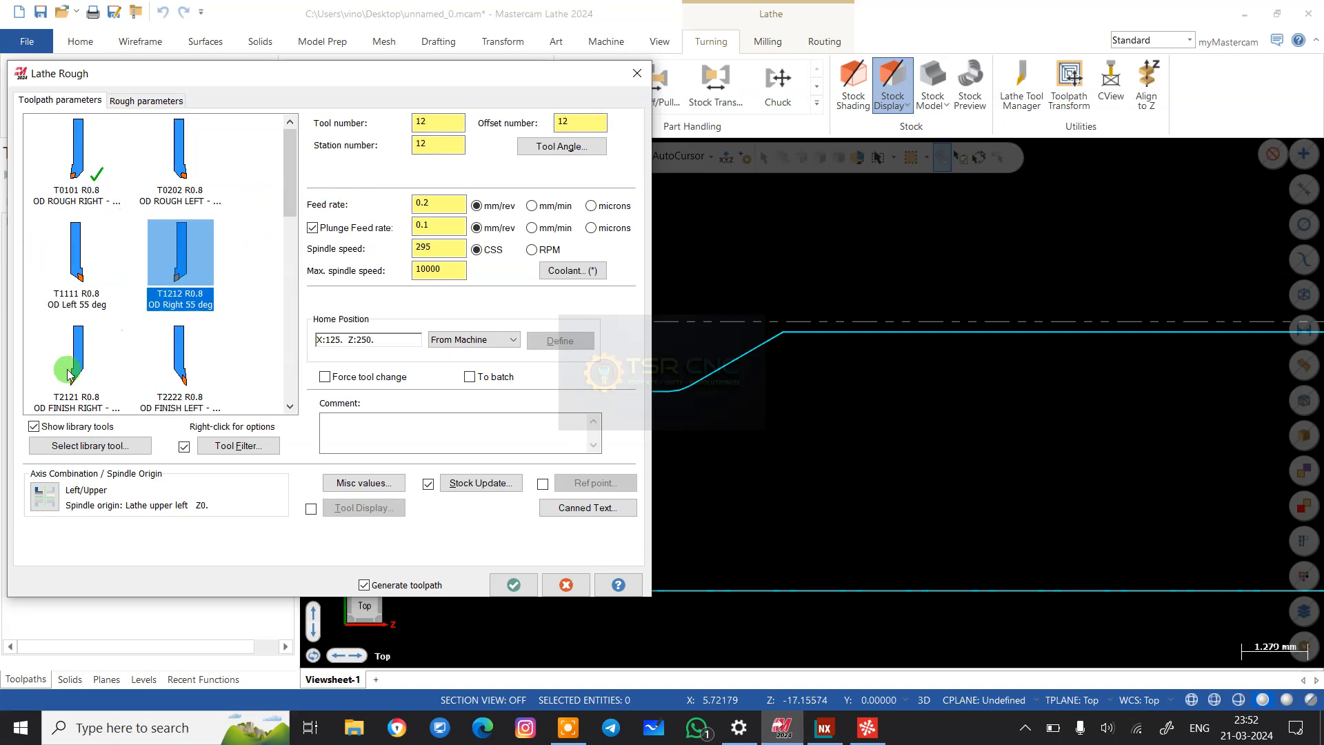
mouse_move(69, 372)
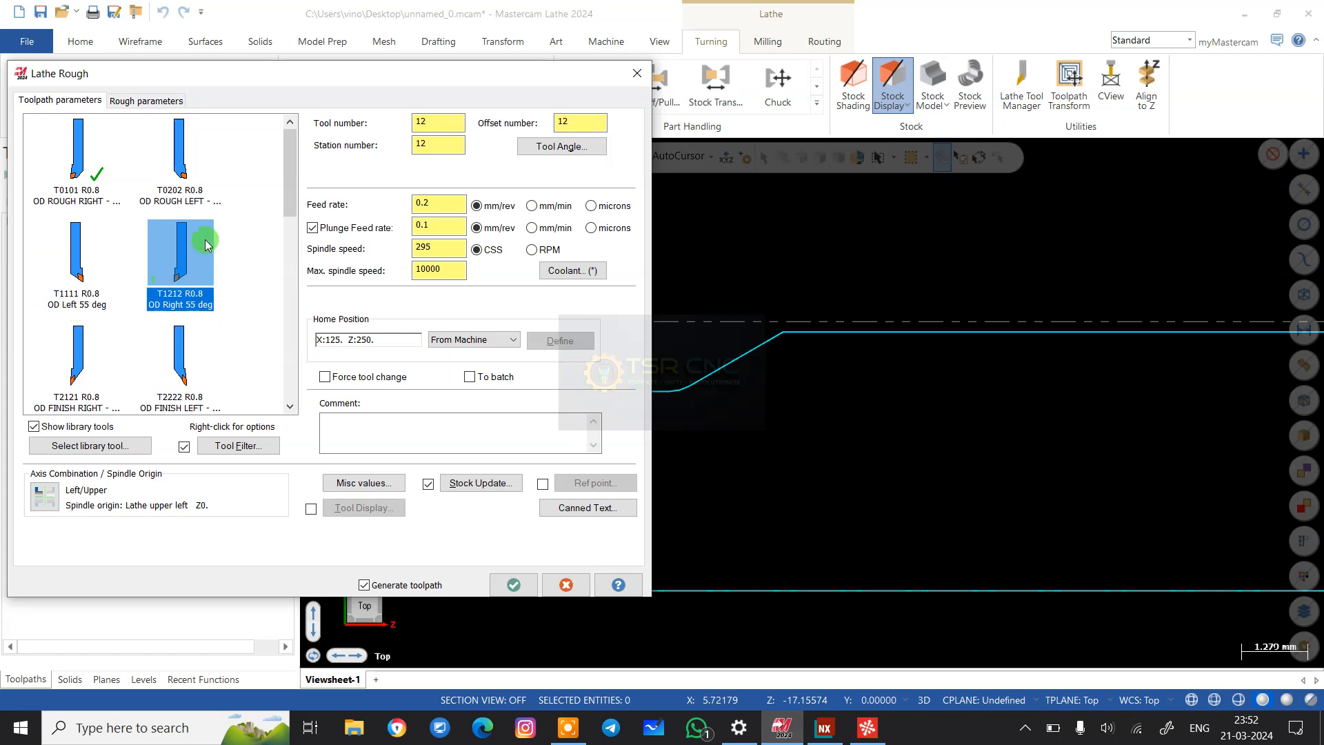
left_click(141, 105)
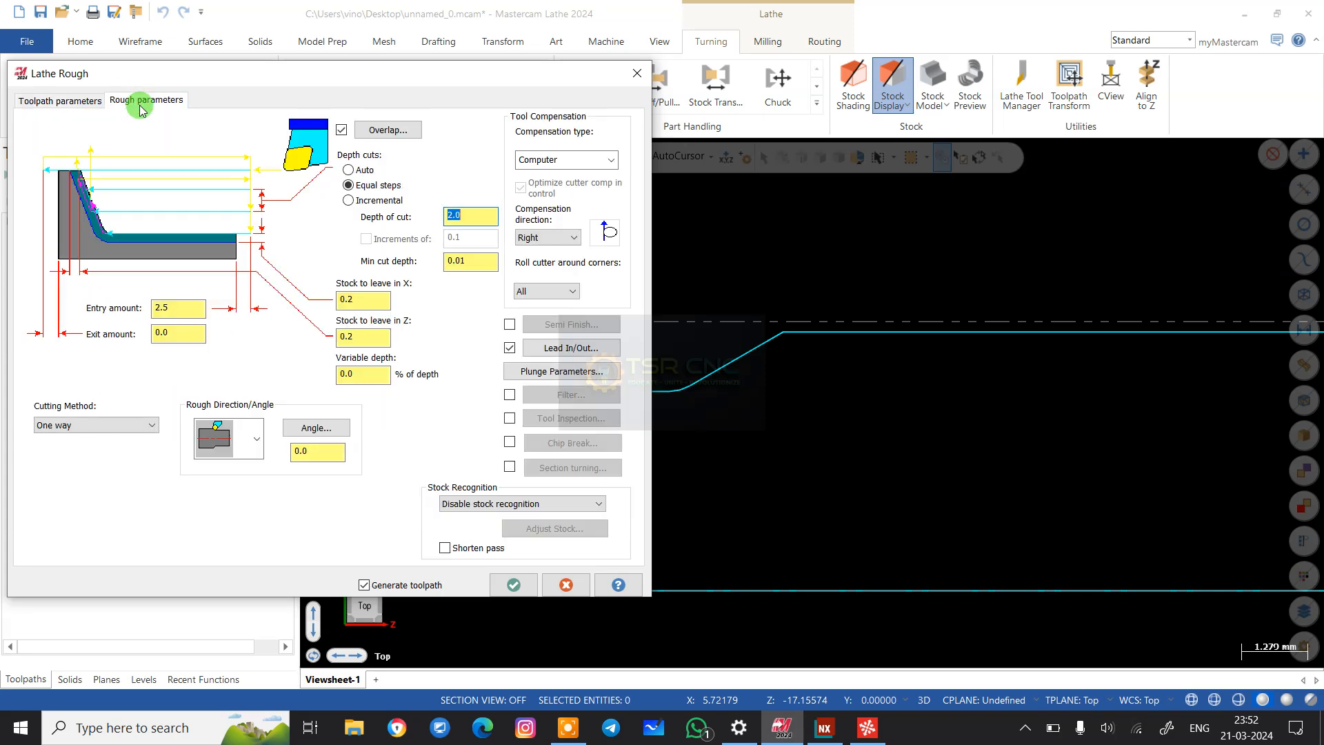
left_click(494, 218)
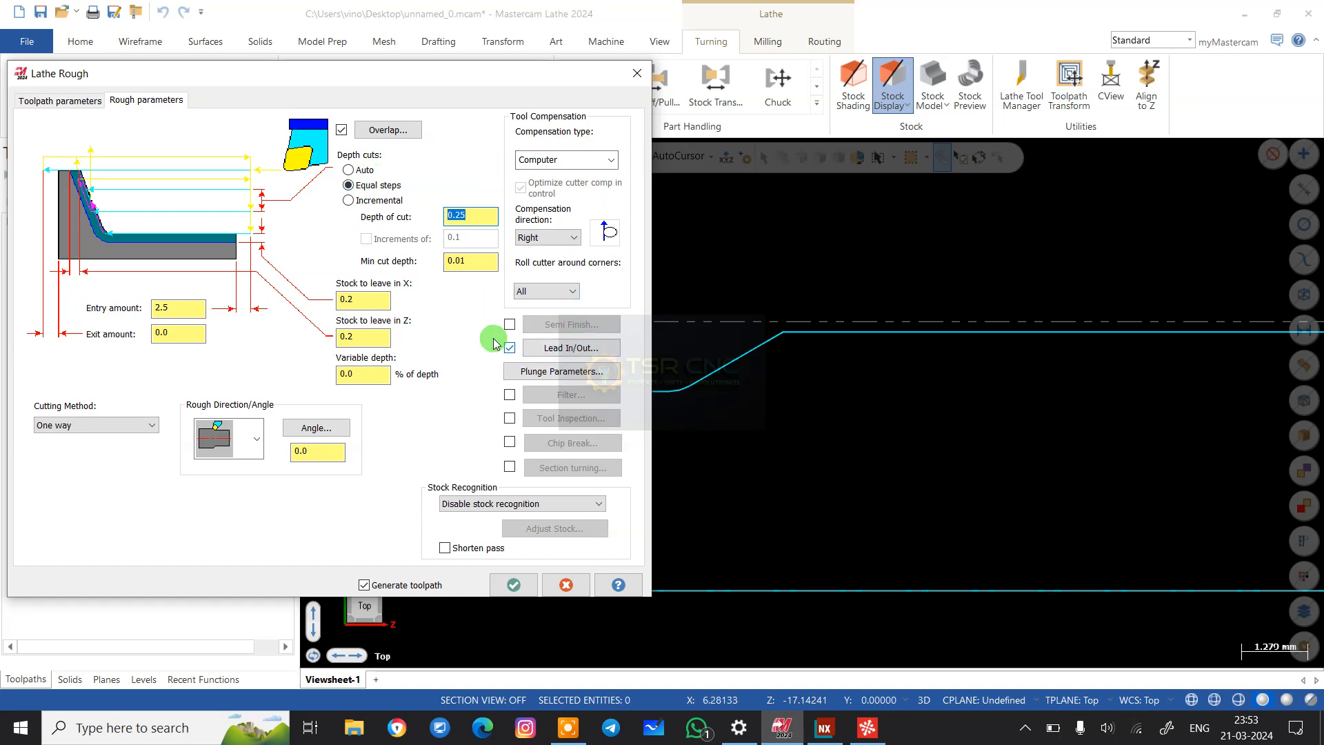
double_click(379, 298)
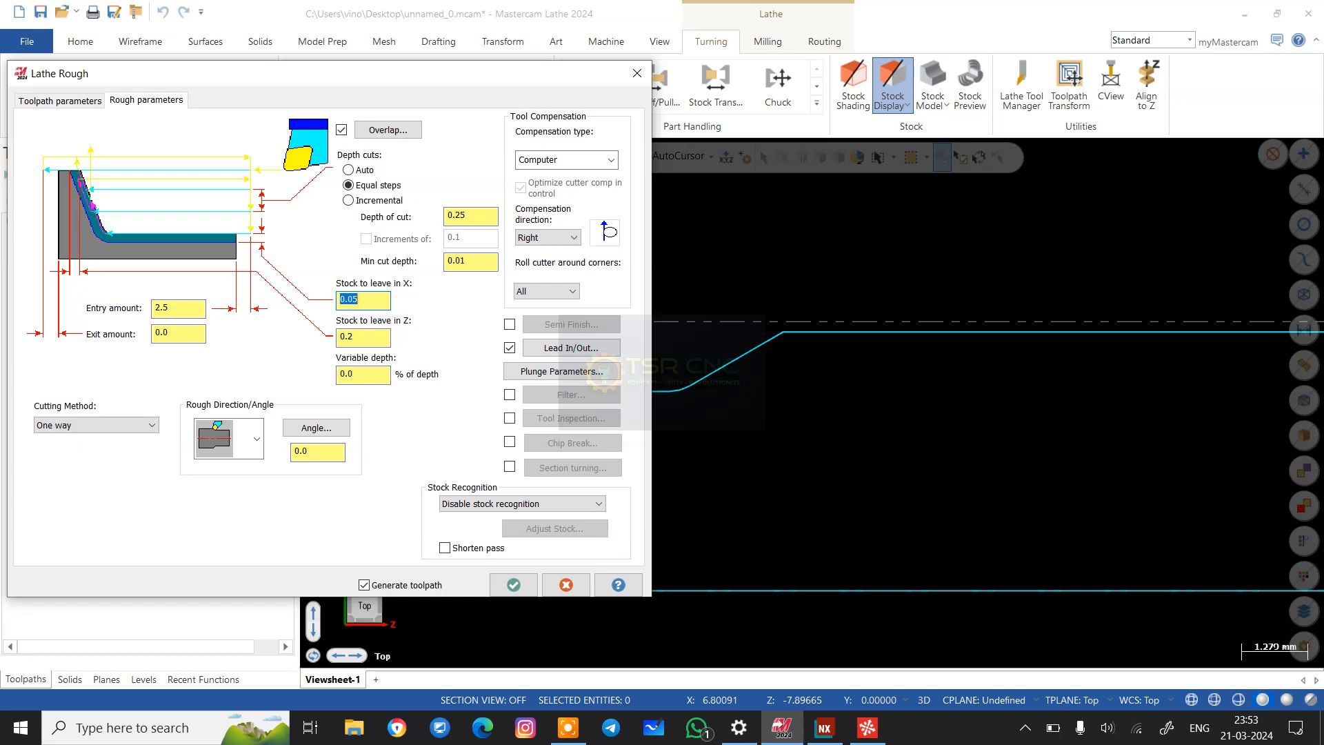
double_click(361, 338)
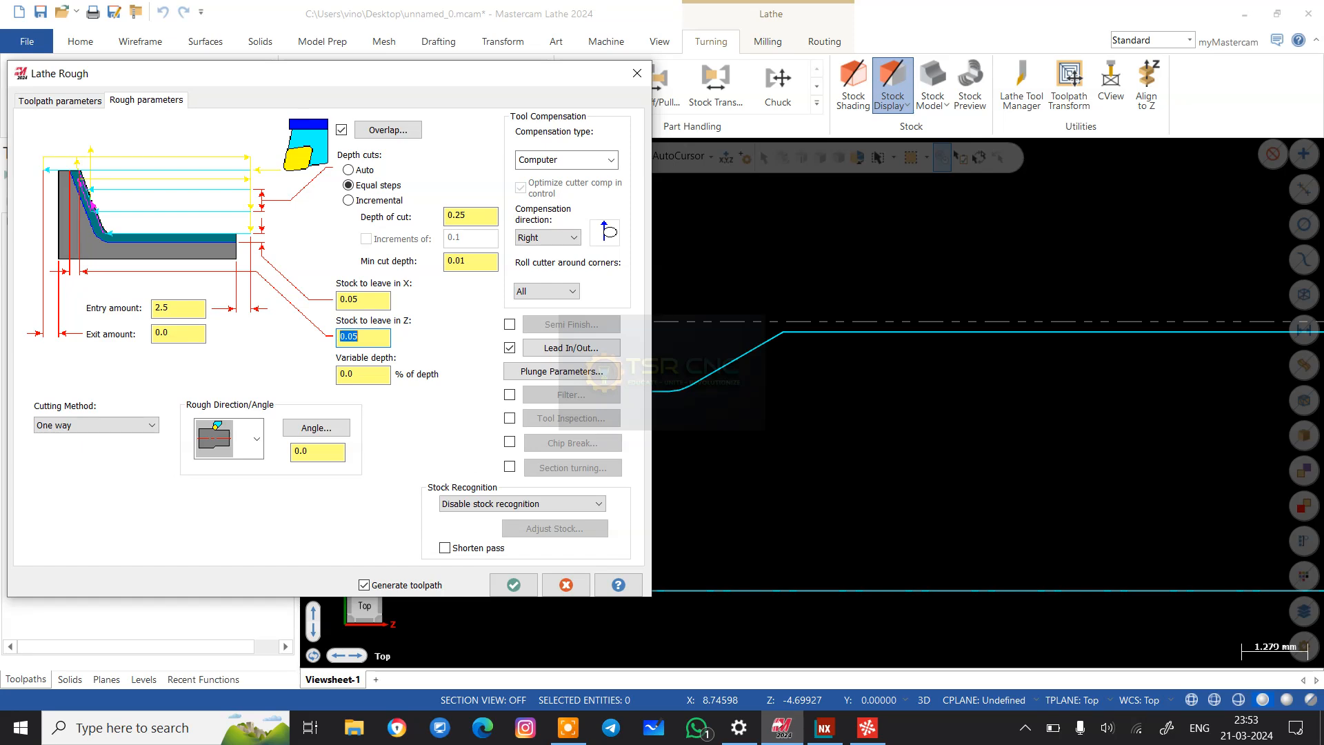
double_click(185, 306)
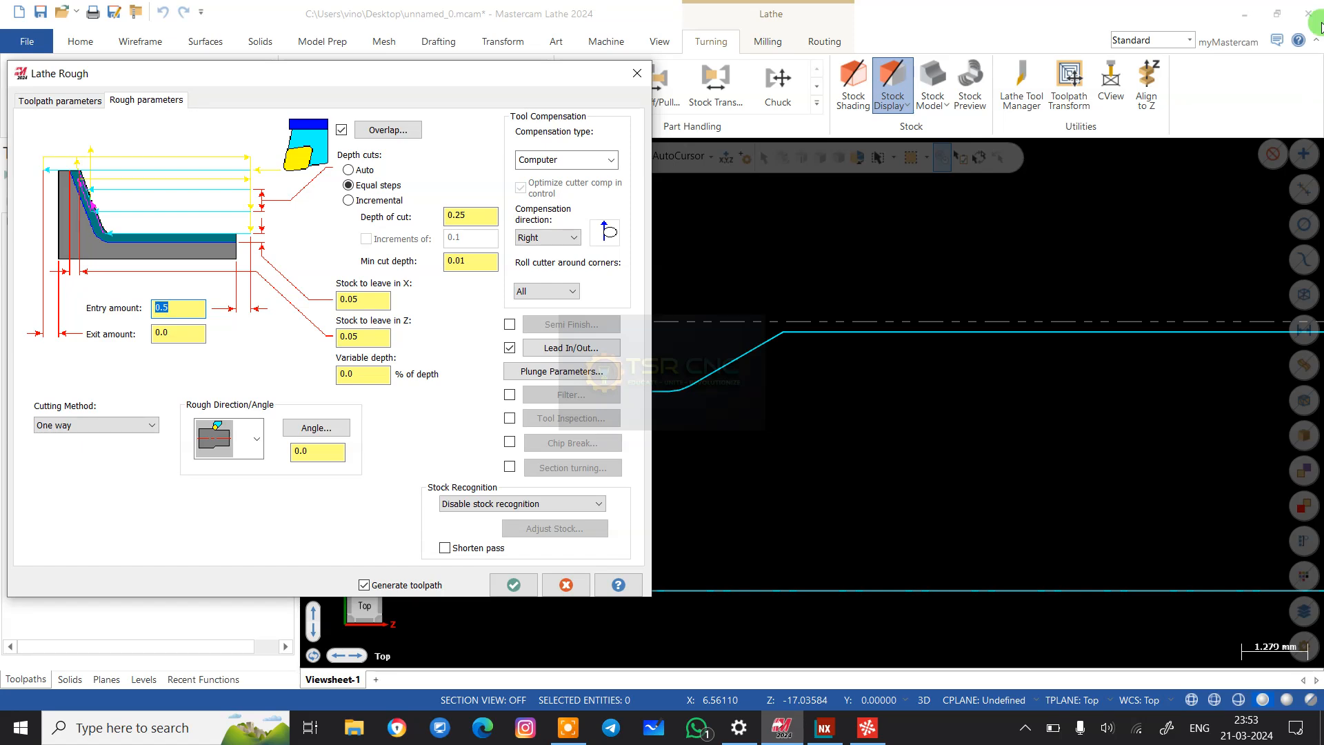
- Turn off lead in/out for the rough toolpath and choose the second plunge cutting option
left_click(518, 350)
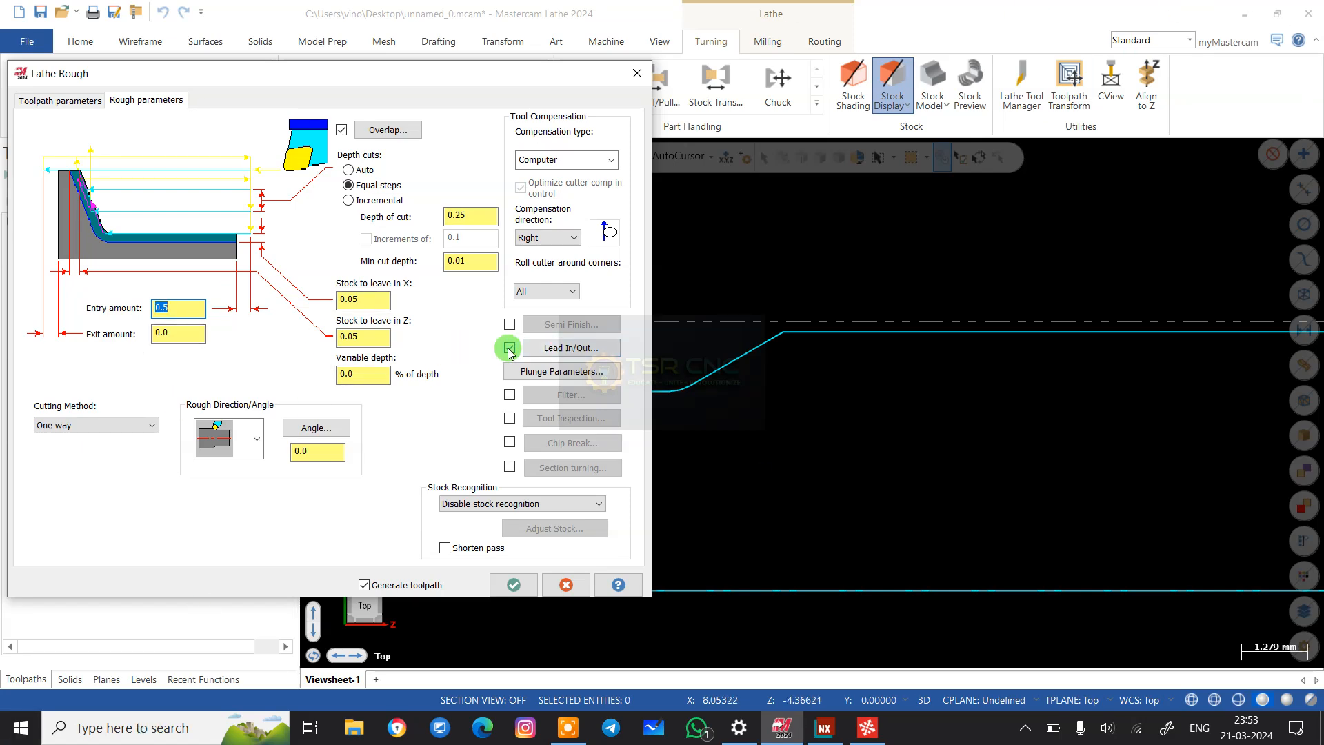
left_click(553, 373)
left_click(280, 269)
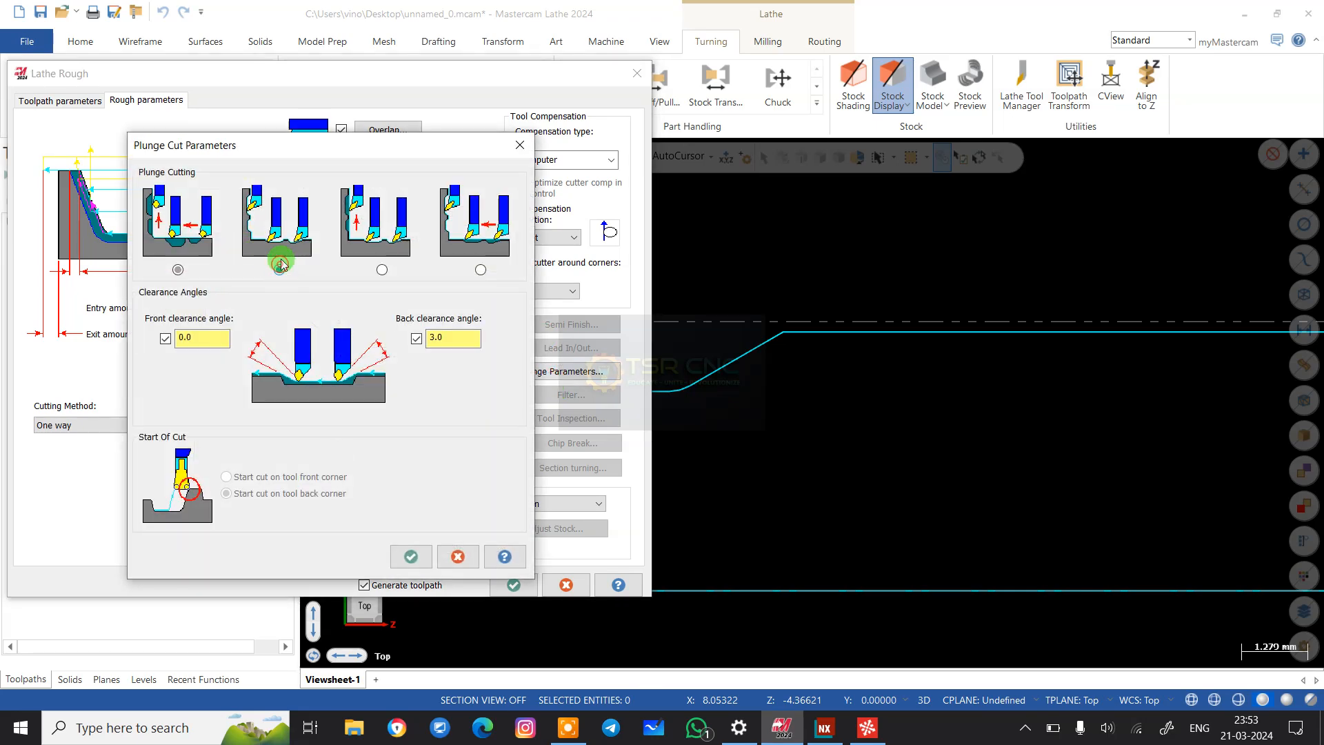
left_click(411, 557)
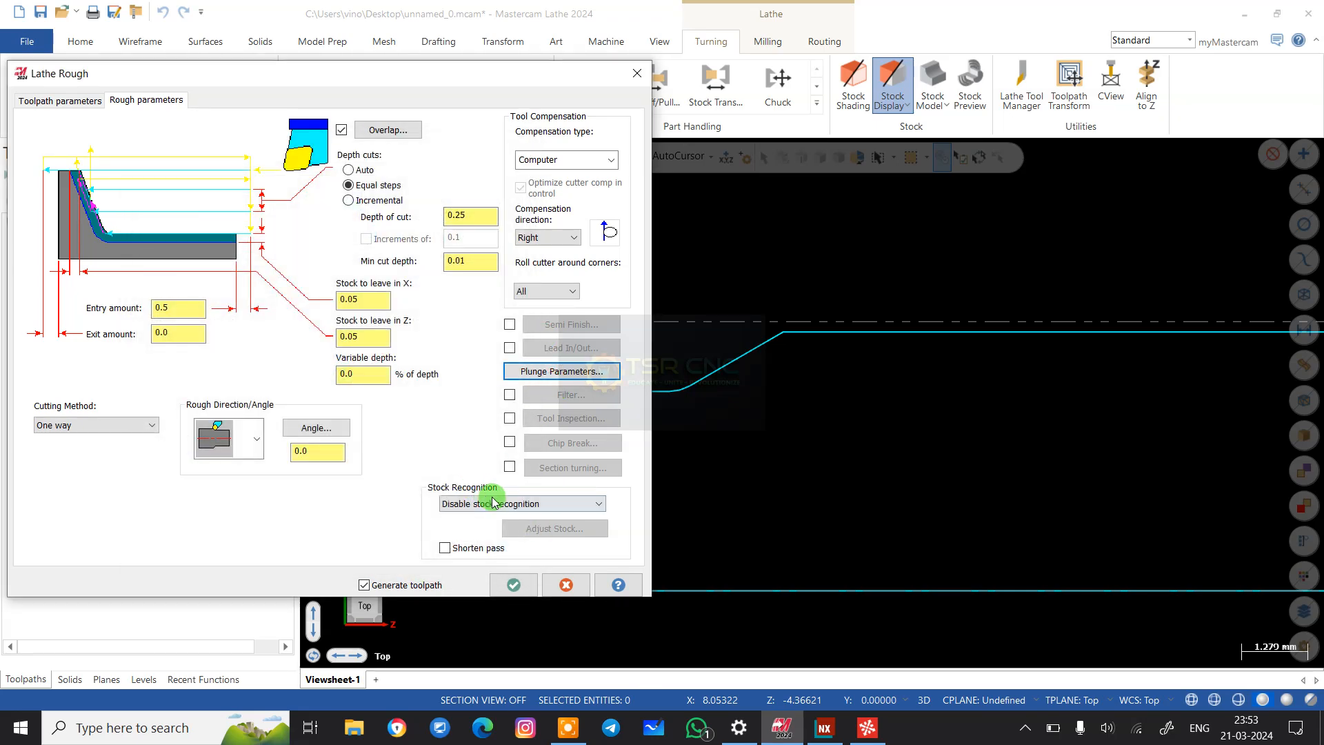
- Set stock recognition to Remaining stock and generate the rough toolpath, continuing past the tool collision warnings
left_click(494, 502)
left_click(475, 515)
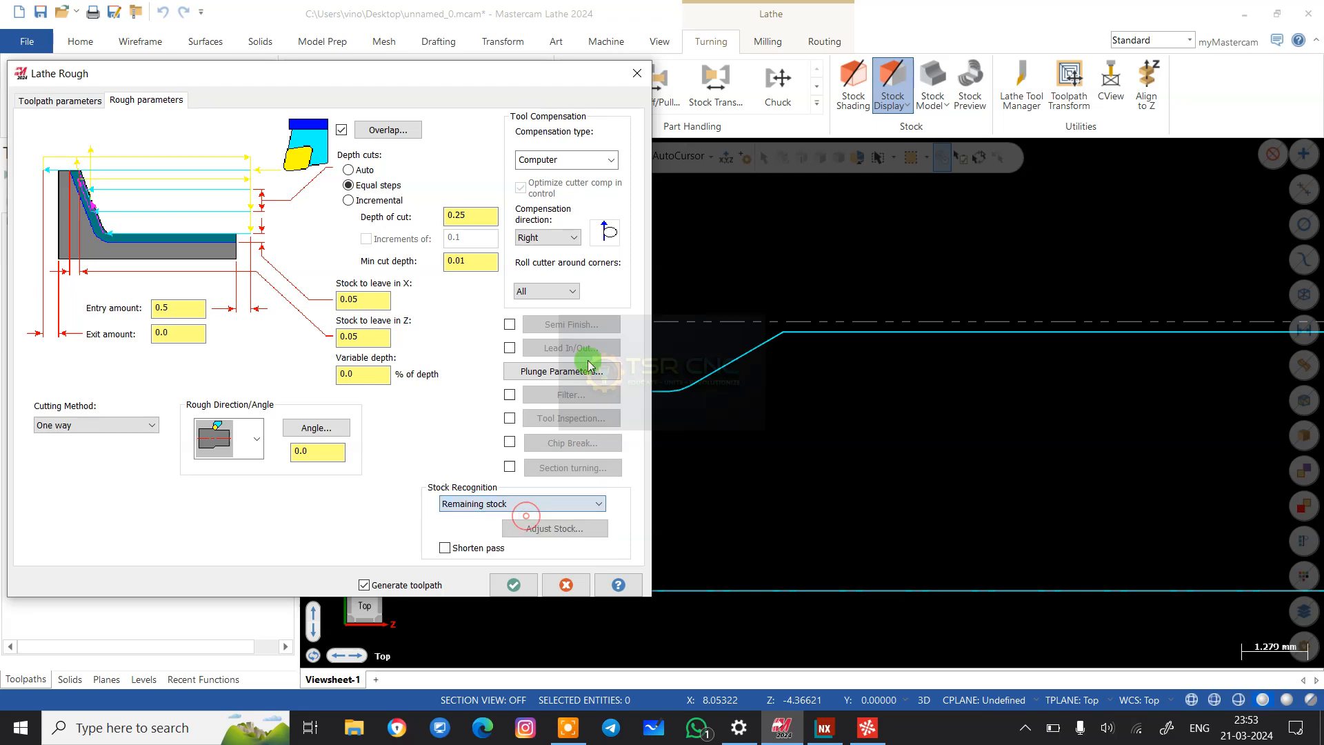
left_click(514, 588)
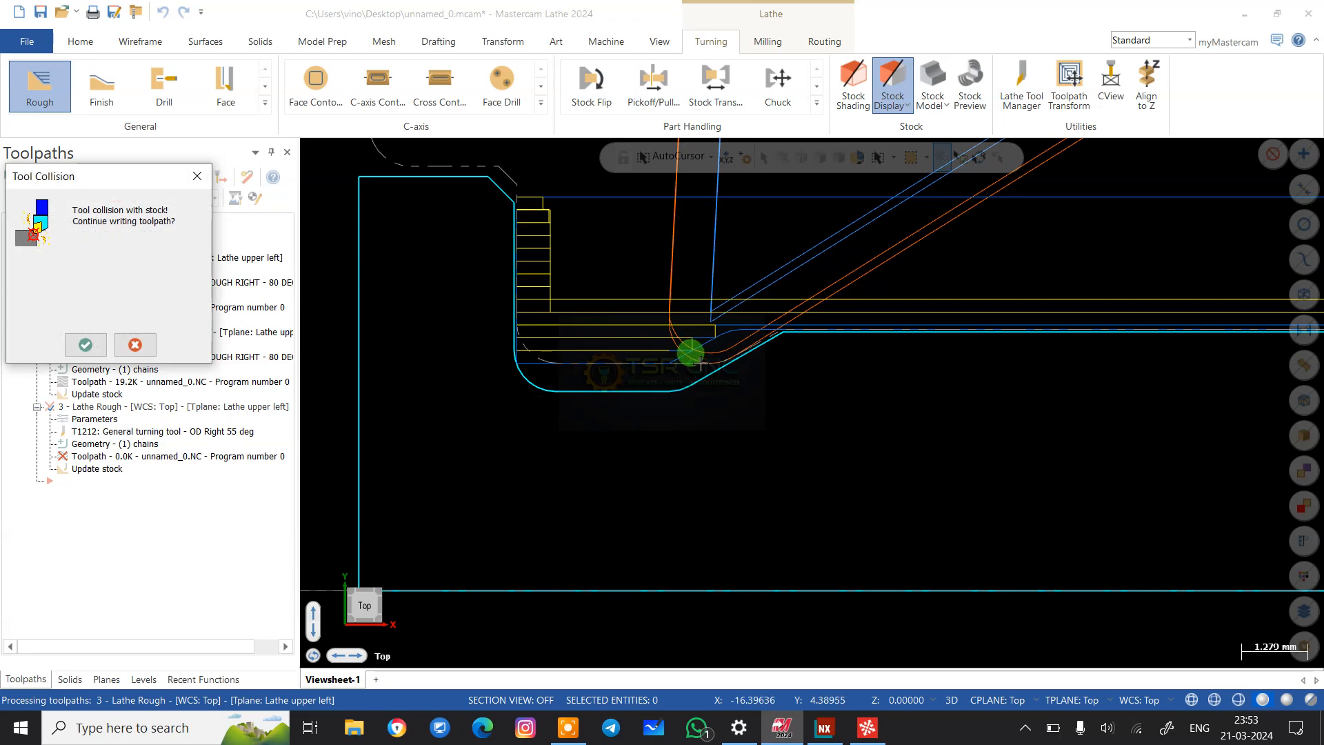
left_click(87, 346)
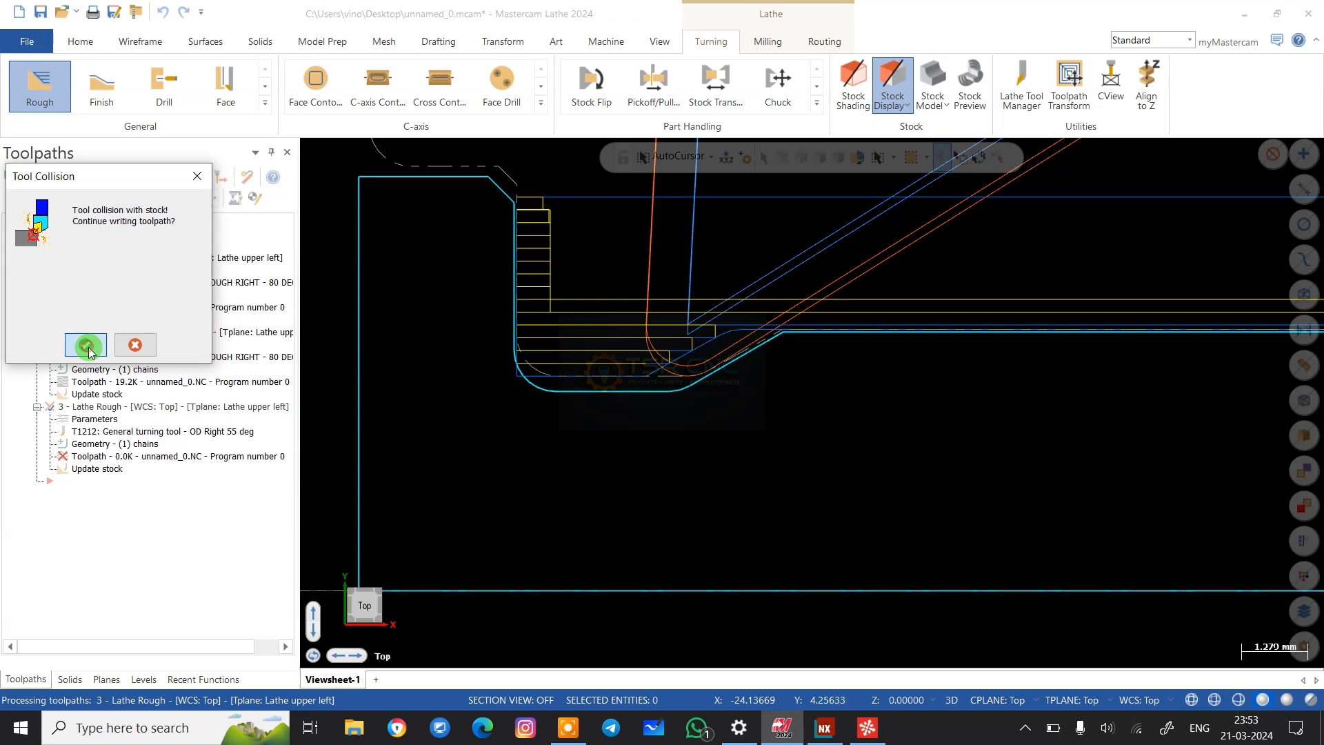
left_click(87, 345)
- Examine the new roughing passes in the undercut, along the flange face and over the outer diameter against the remaining stock
scroll(552, 351, "down", 2)
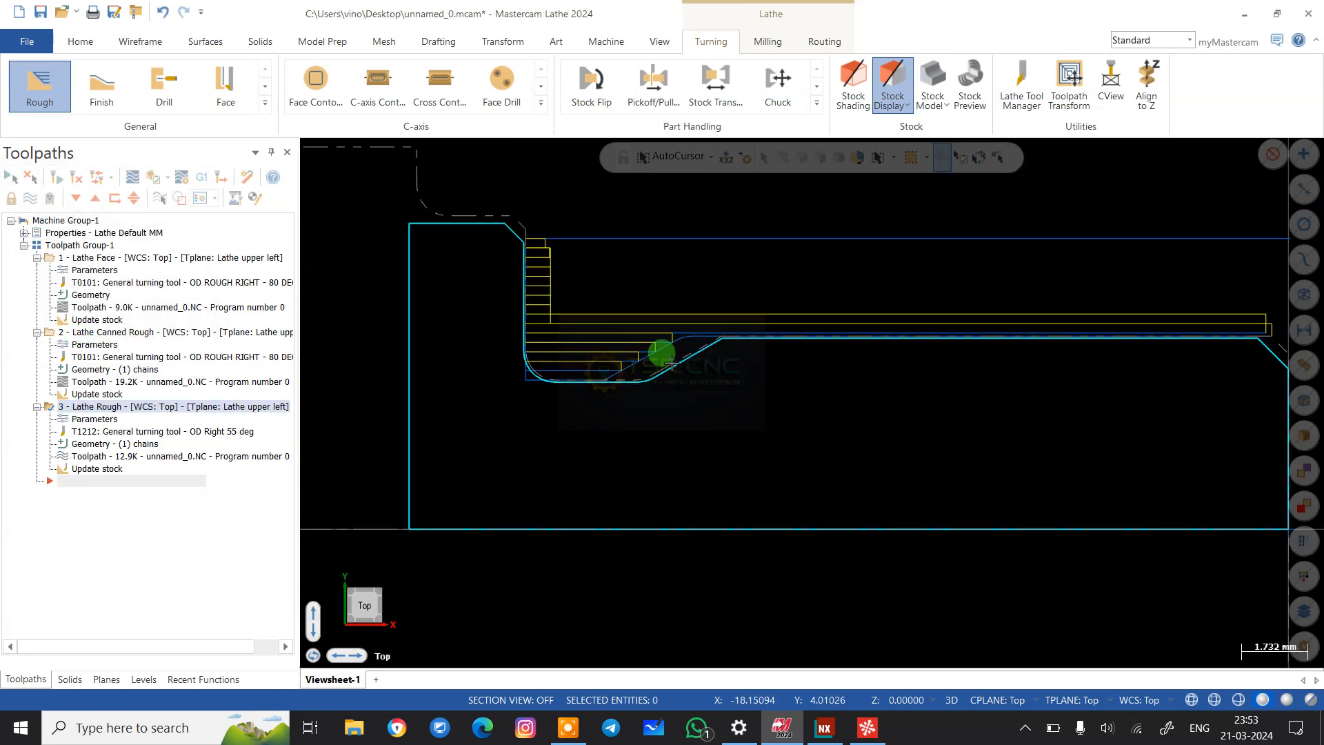
scroll(750, 346, "up", 3)
scroll(452, 317, "down", 2)
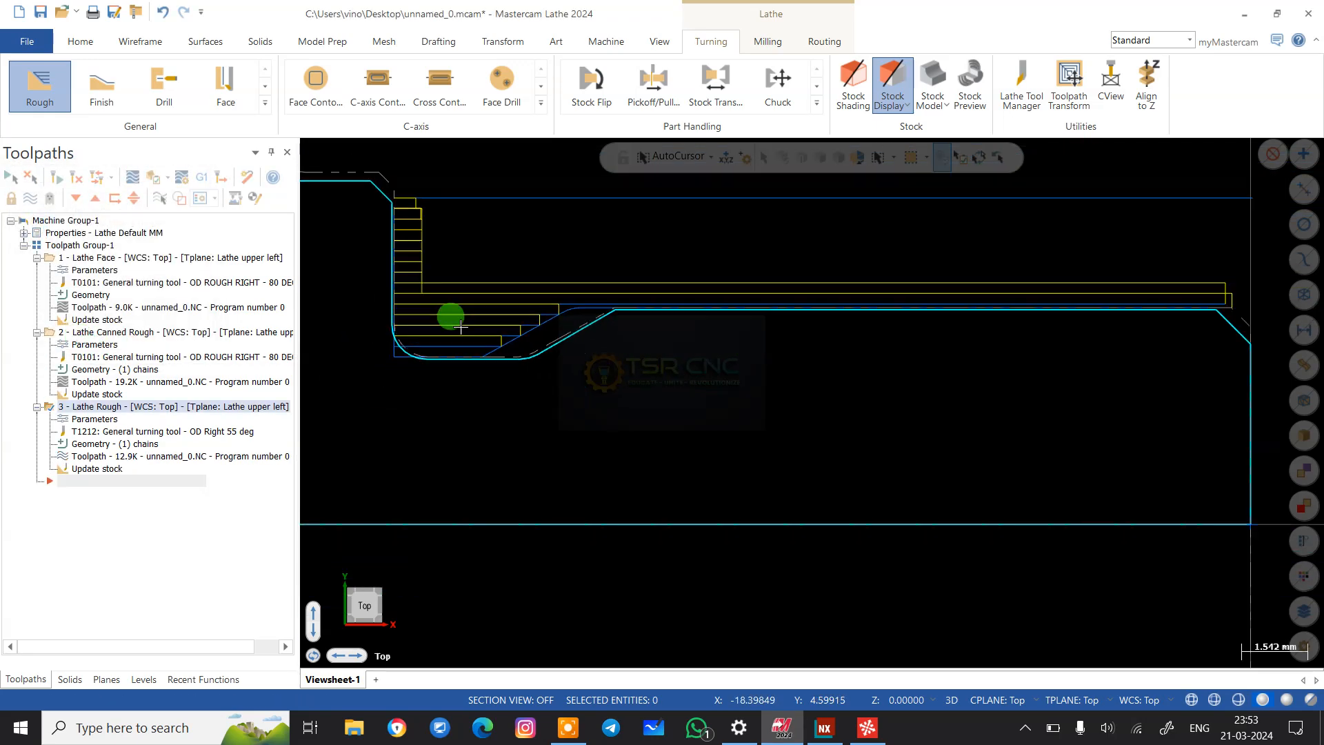
scroll(585, 307, "up", 5)
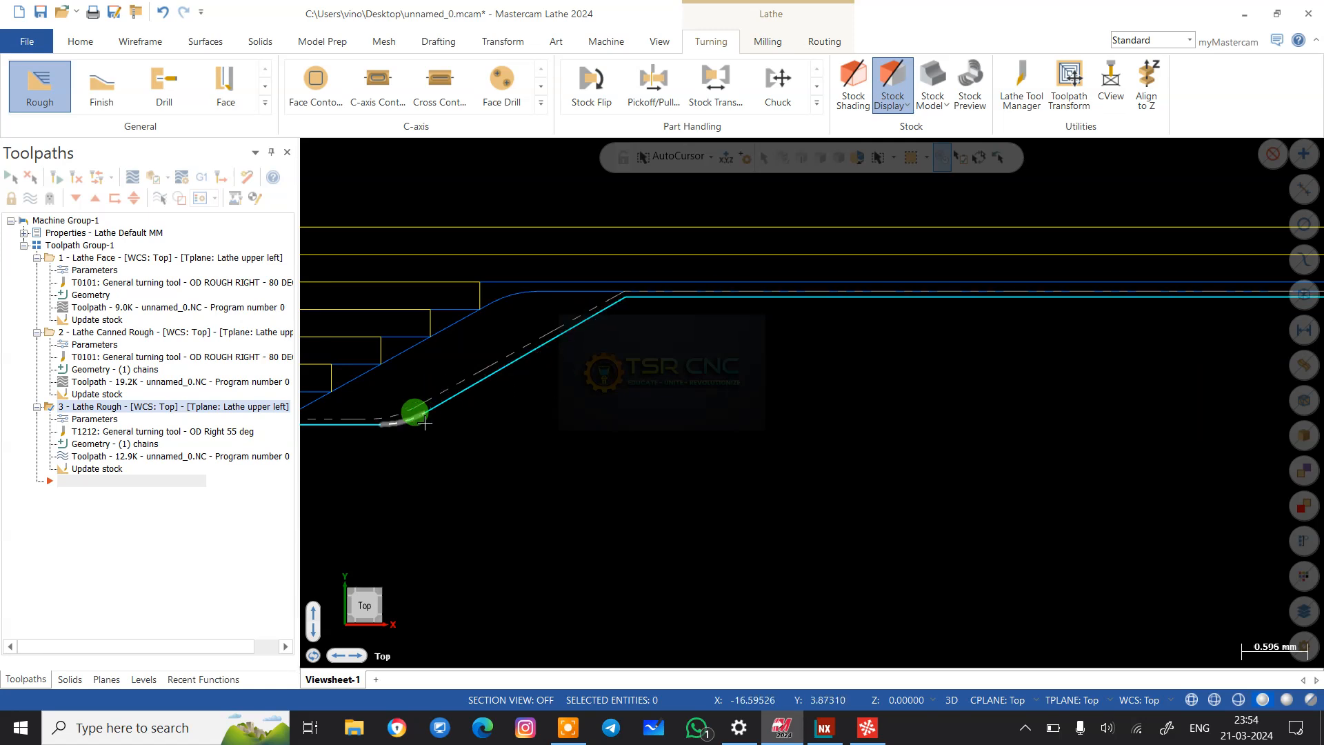
scroll(758, 303, "down", 2)
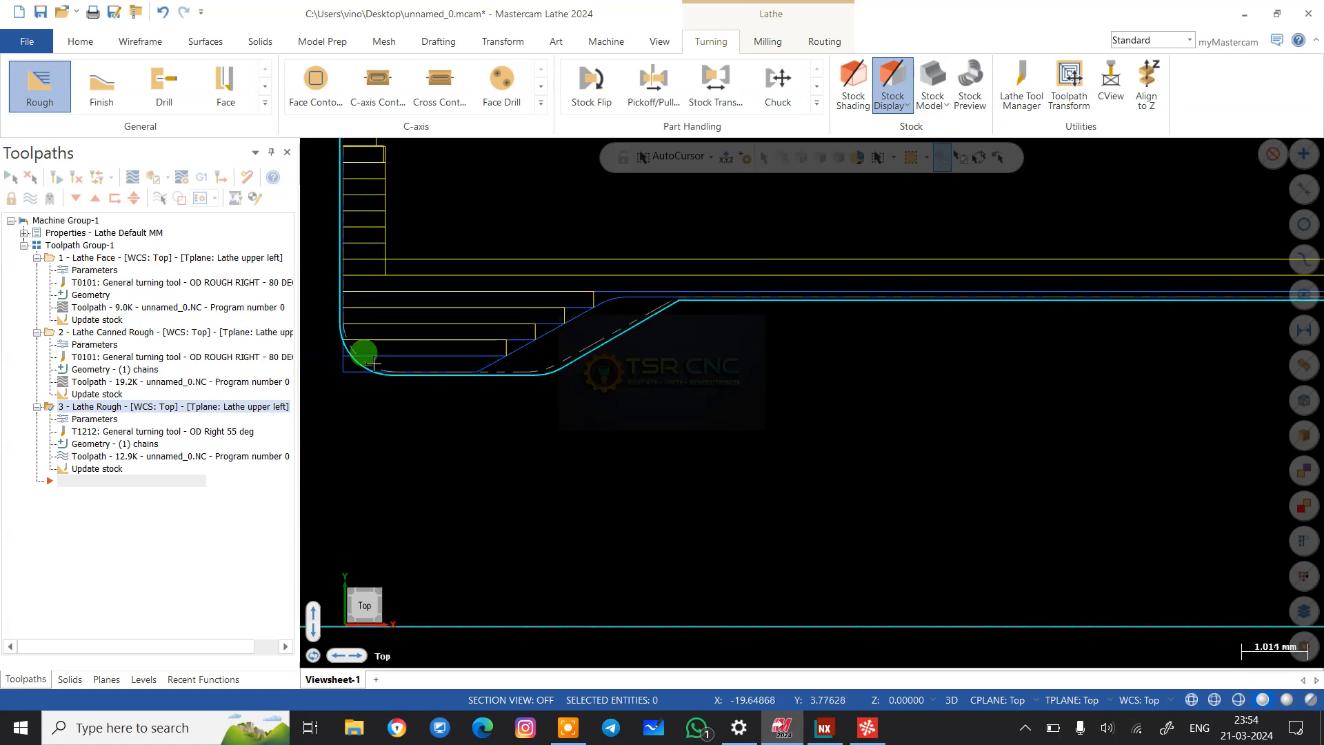
scroll(359, 352, "down", 2)
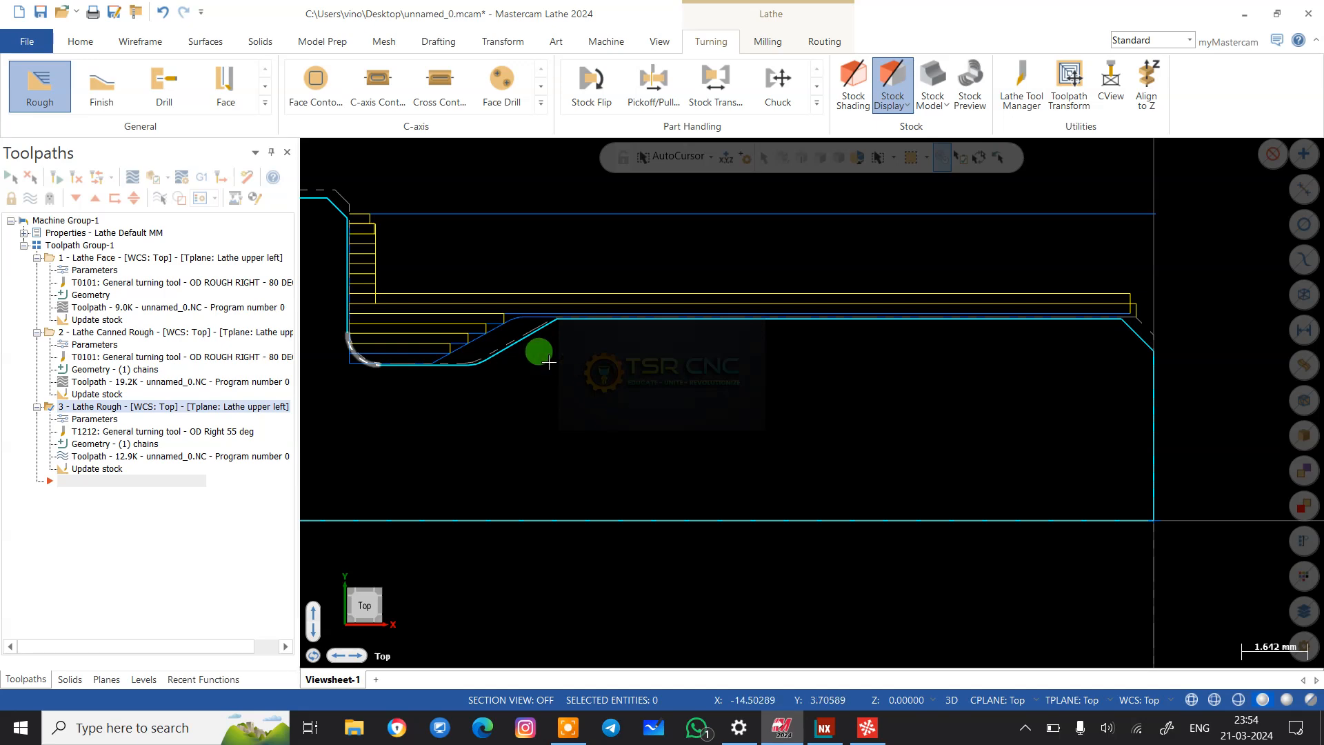
scroll(478, 323, "up", 2)
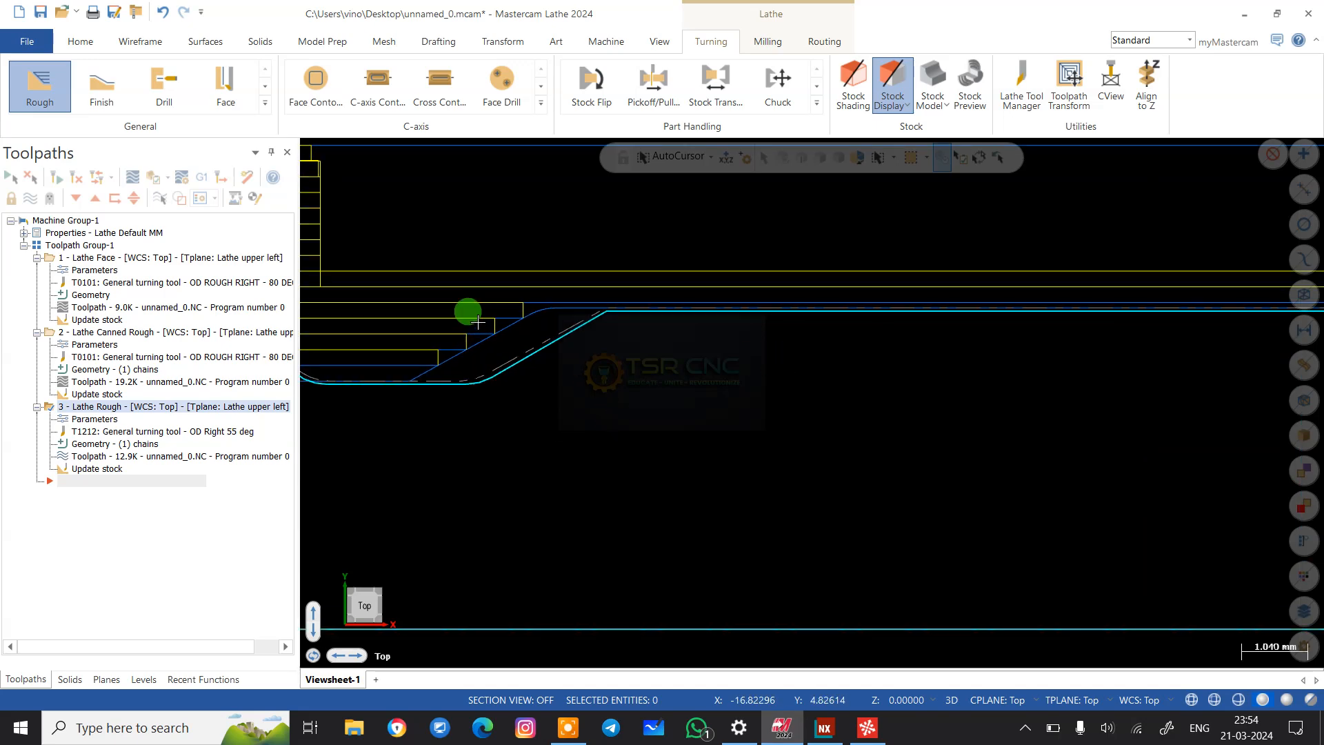
scroll(986, 365, "down", 1)
scroll(621, 341, "up", 3)
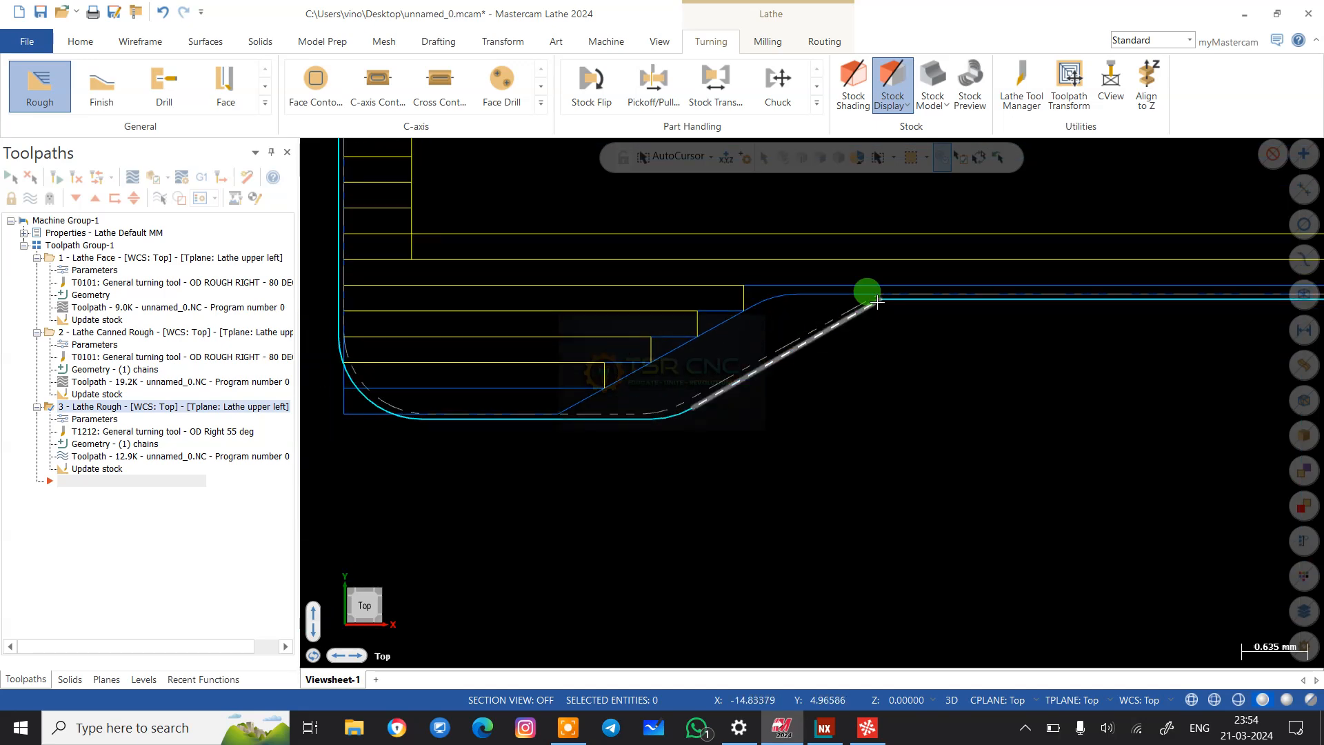
scroll(877, 301, "down", 2)
scroll(570, 237, "up", 1)
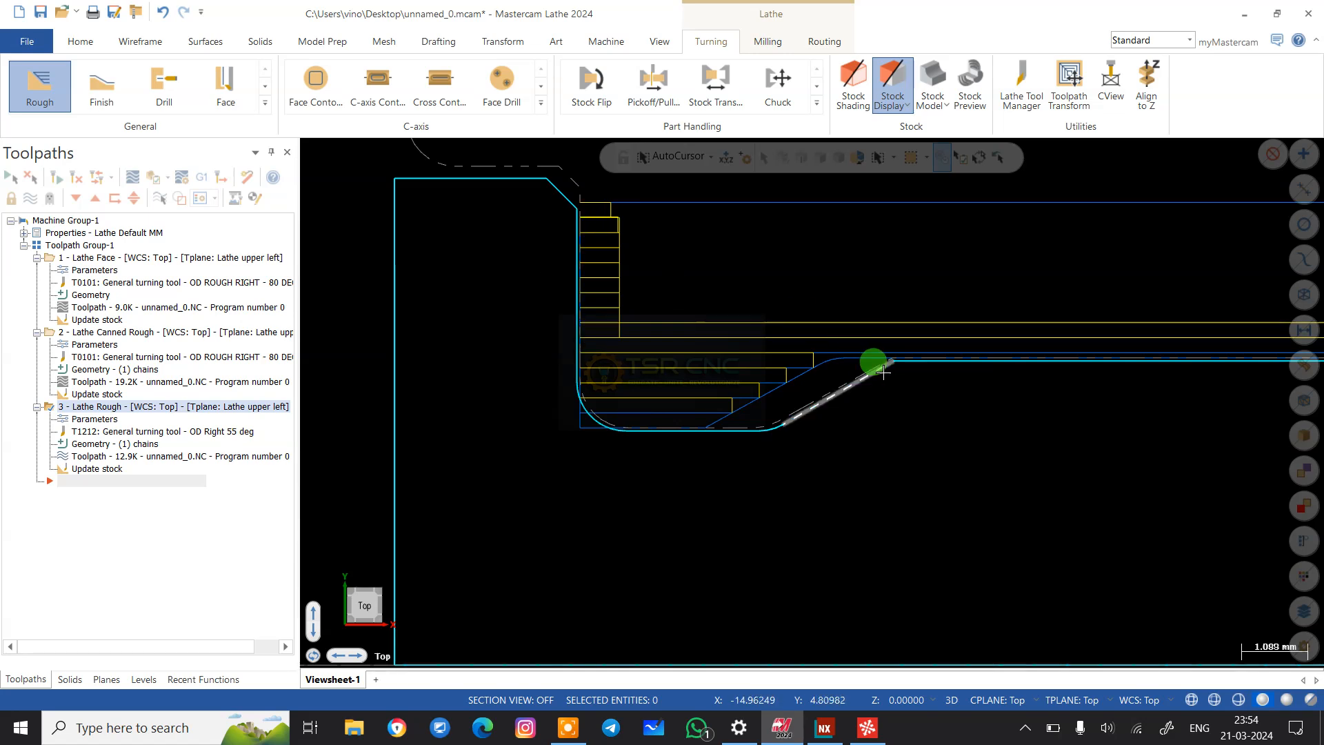
scroll(535, 251, "down", 2)
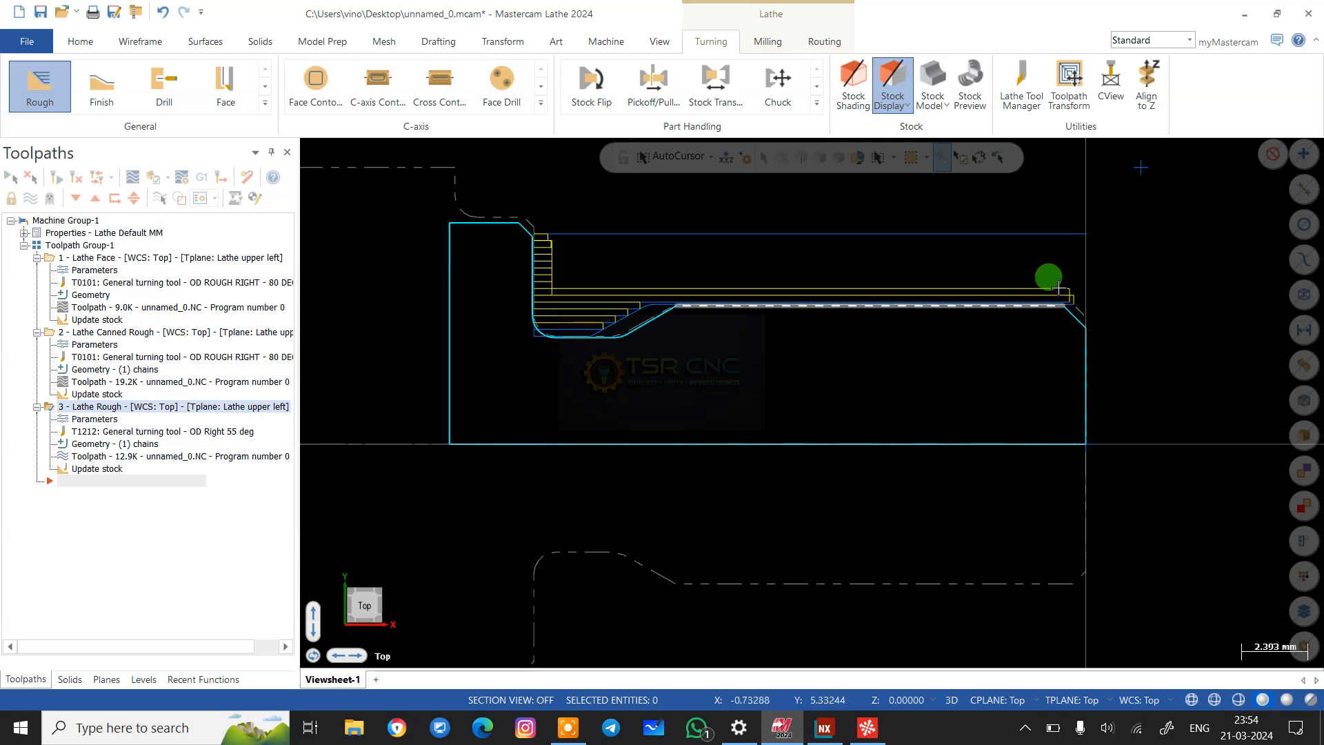
scroll(909, 292, "up", 2)
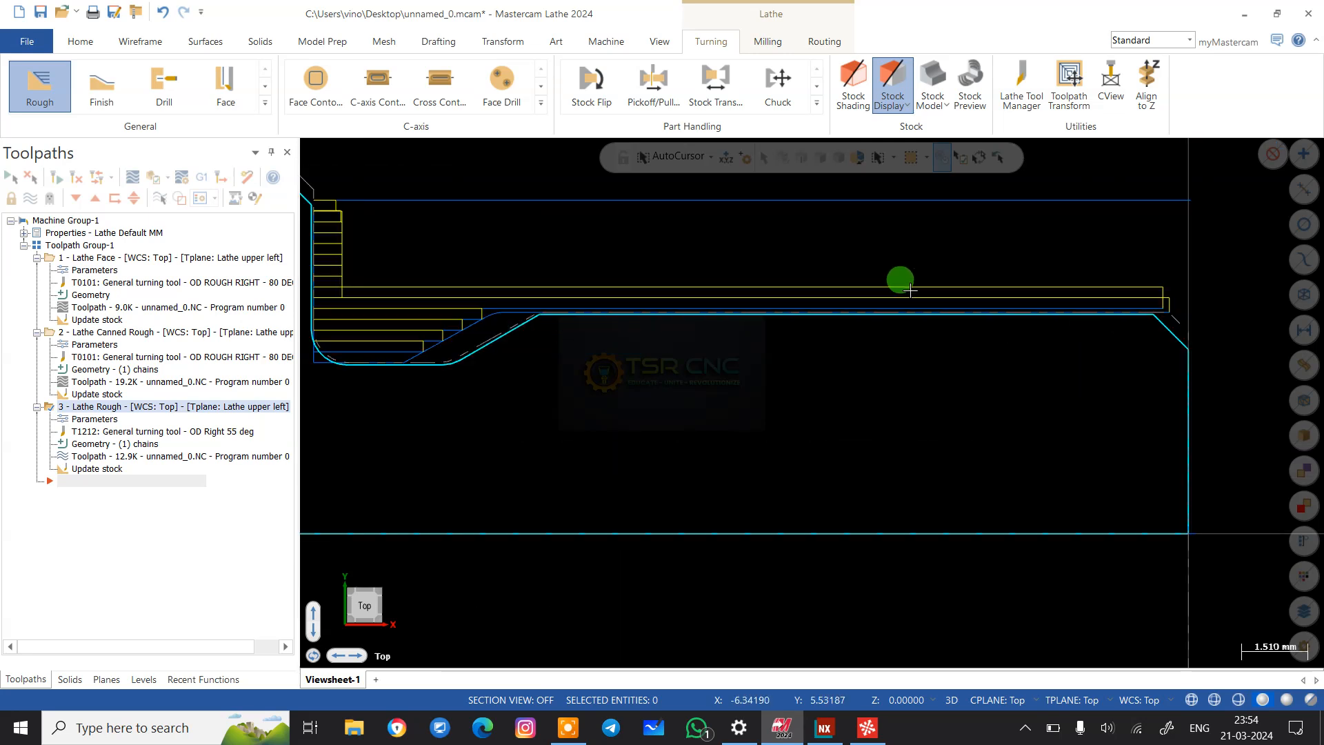
scroll(1186, 304, "down", 2)
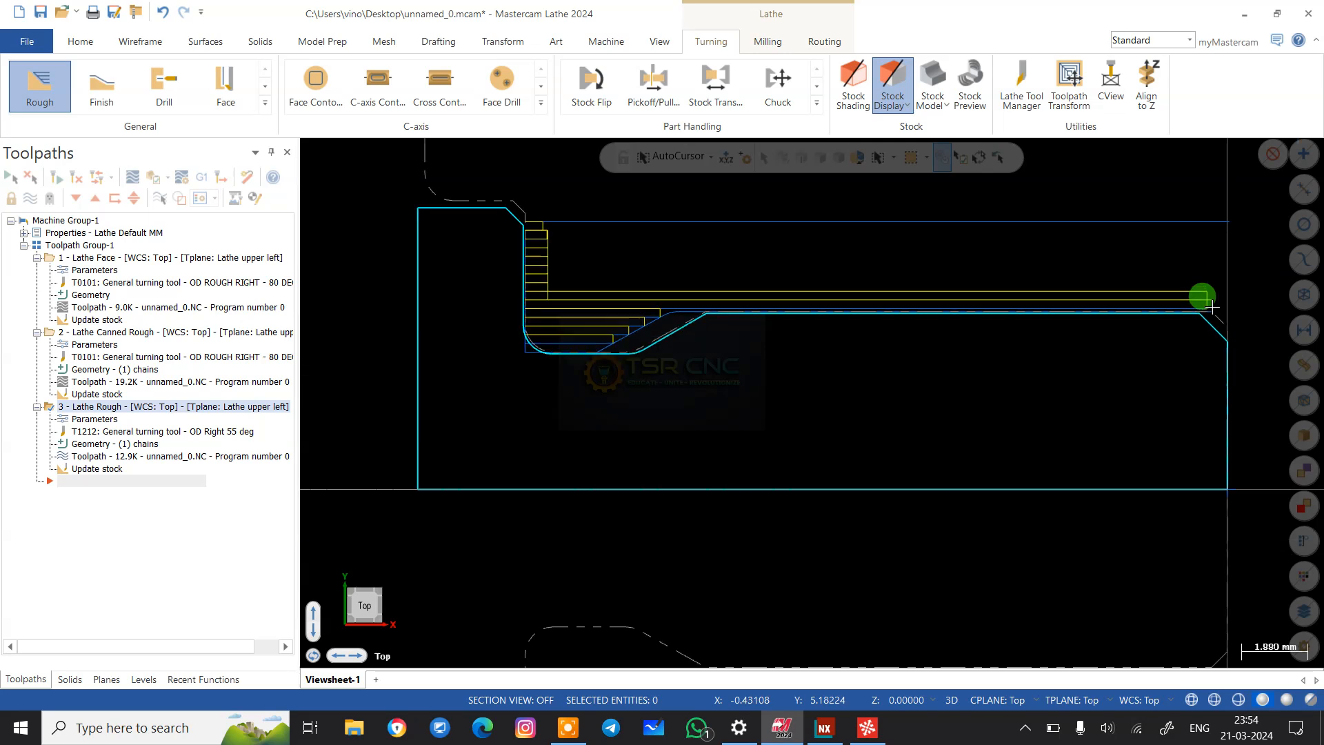
scroll(1009, 314, "up", 2)
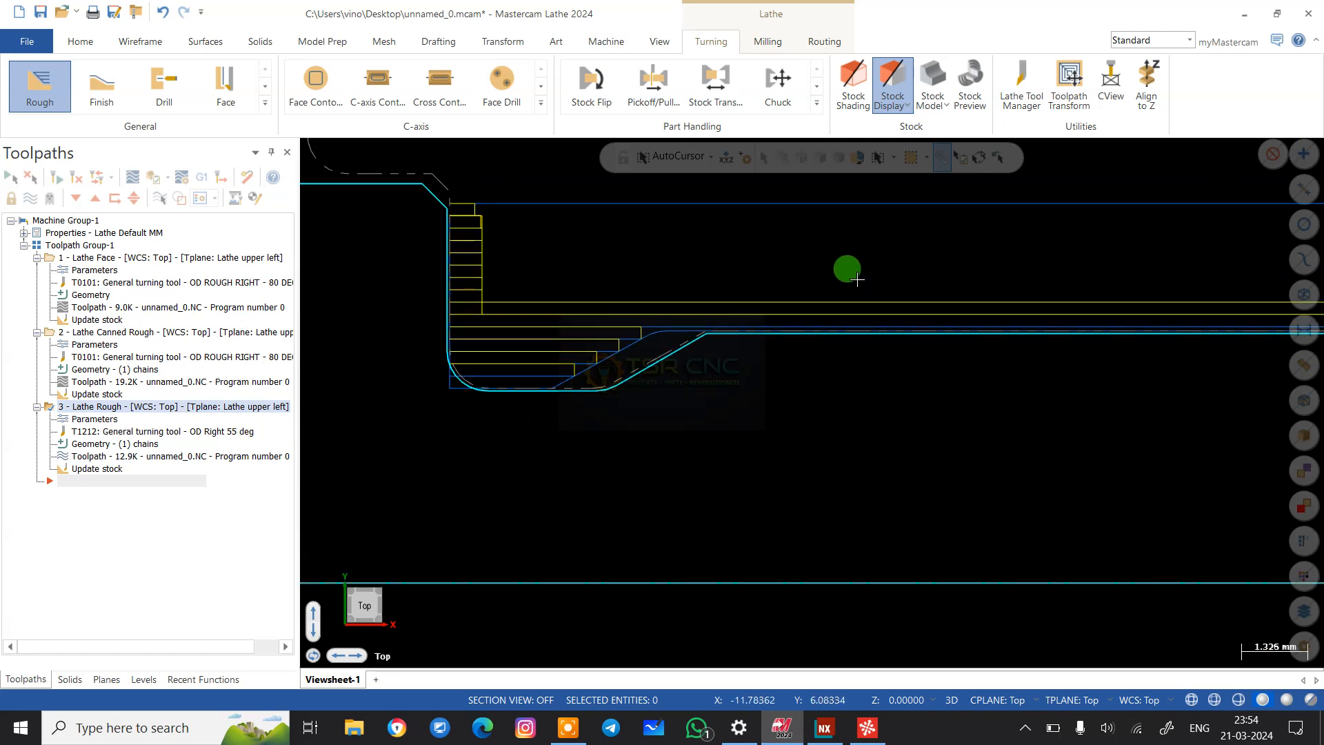
scroll(548, 274, "down", 1)
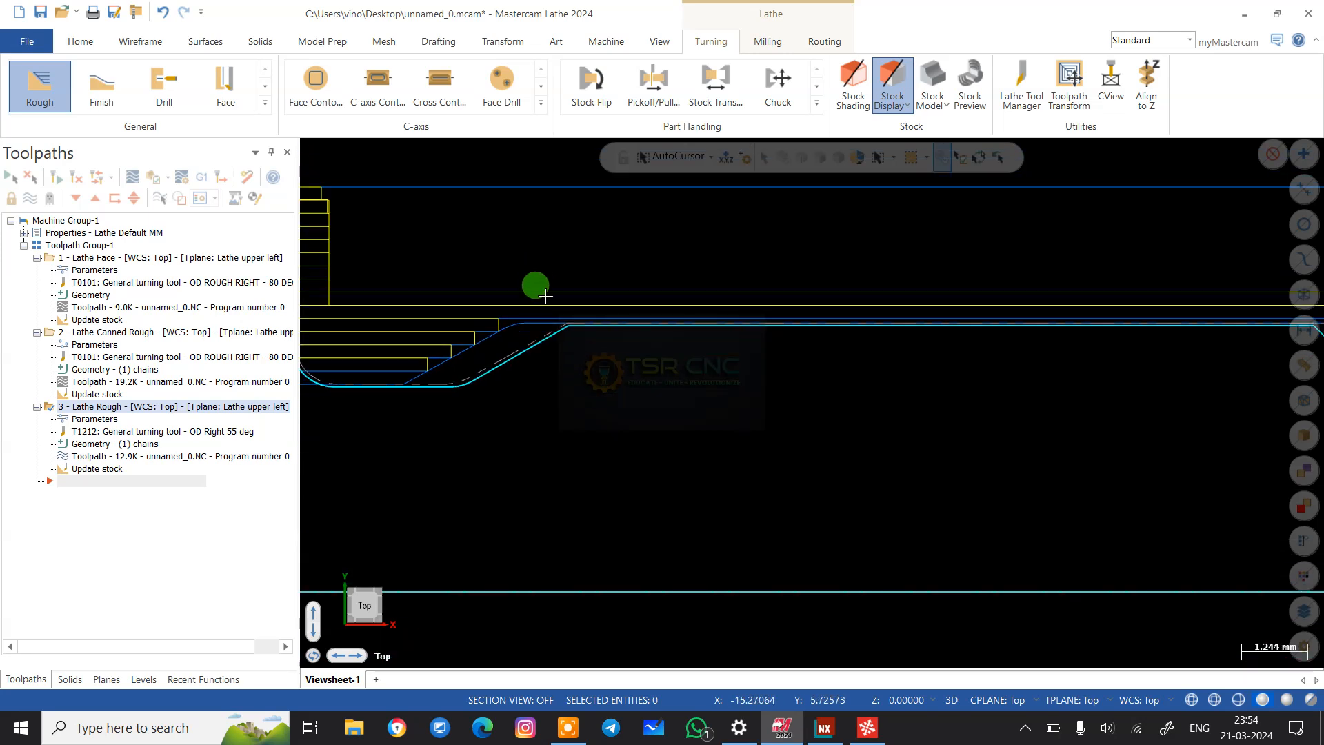
- Compare the stock-to-leave settings of the canned rough and rough operations without changing them
left_click(87, 333)
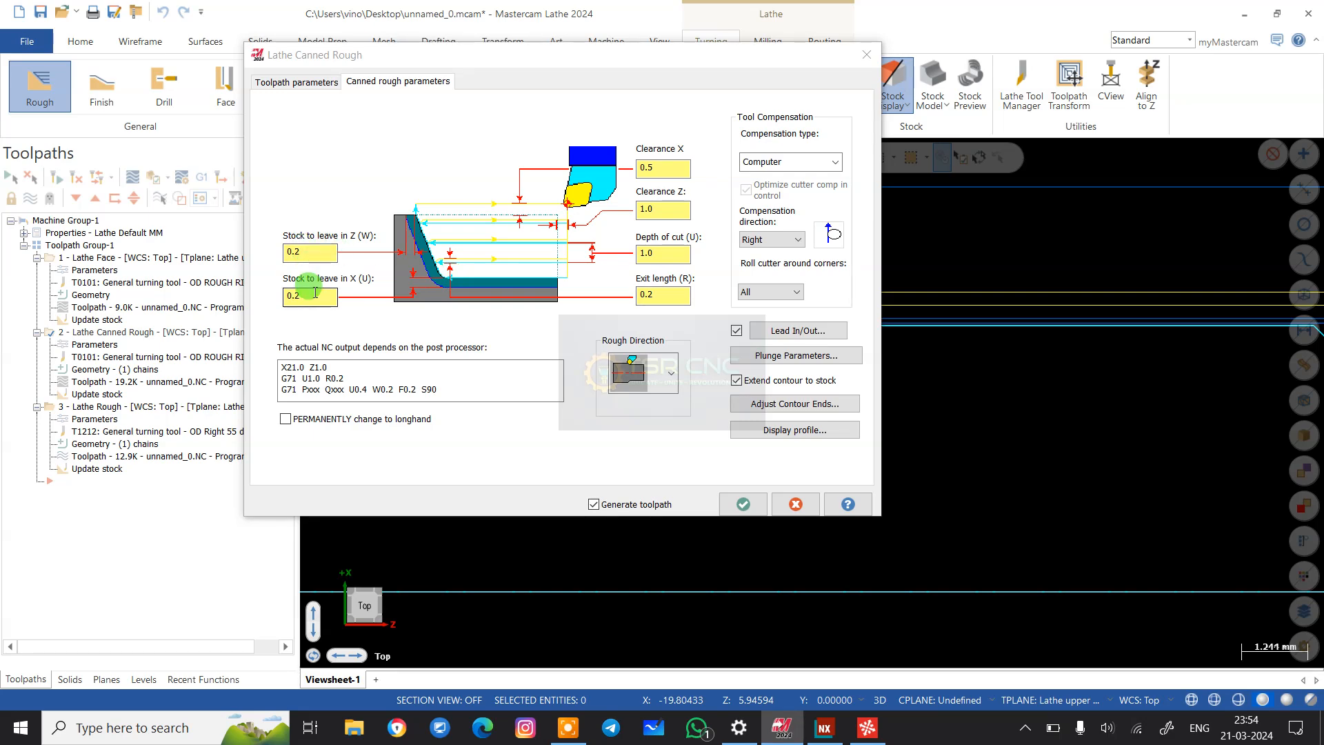
left_click(867, 55)
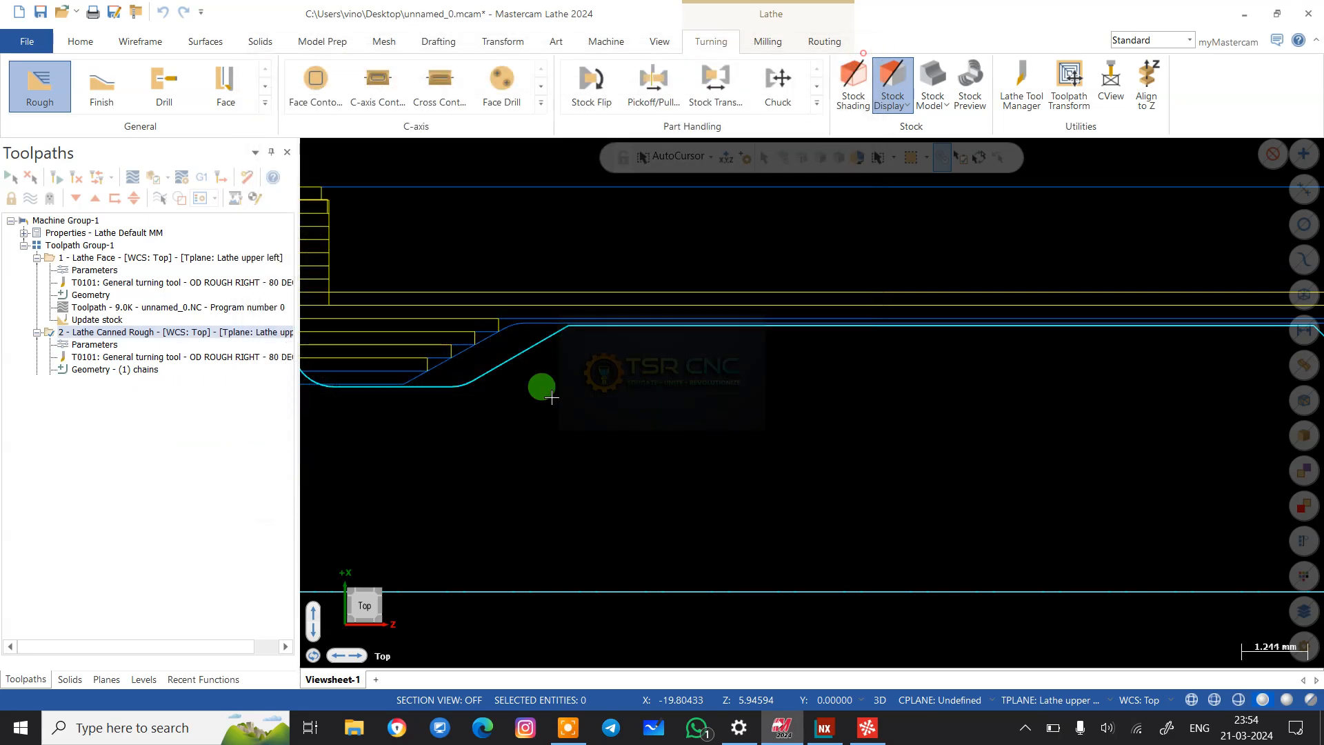
left_click(102, 417)
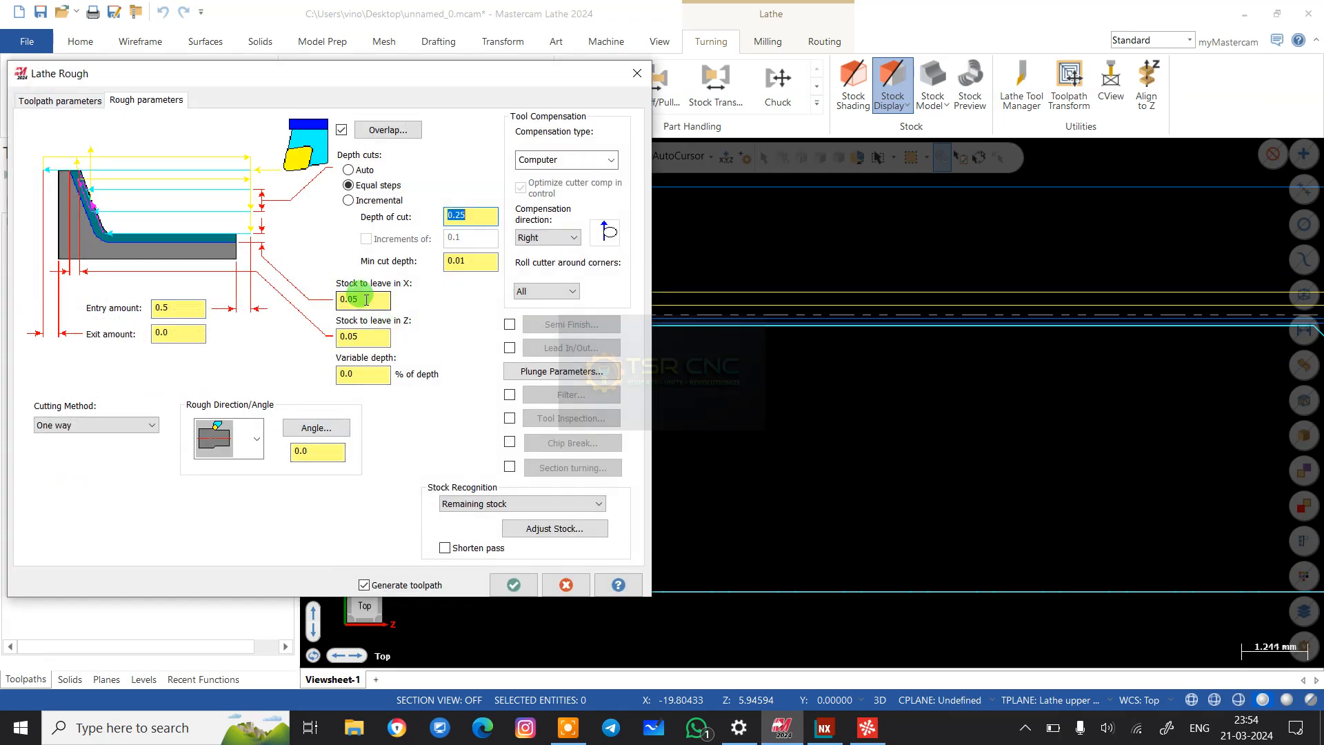
left_click(637, 73)
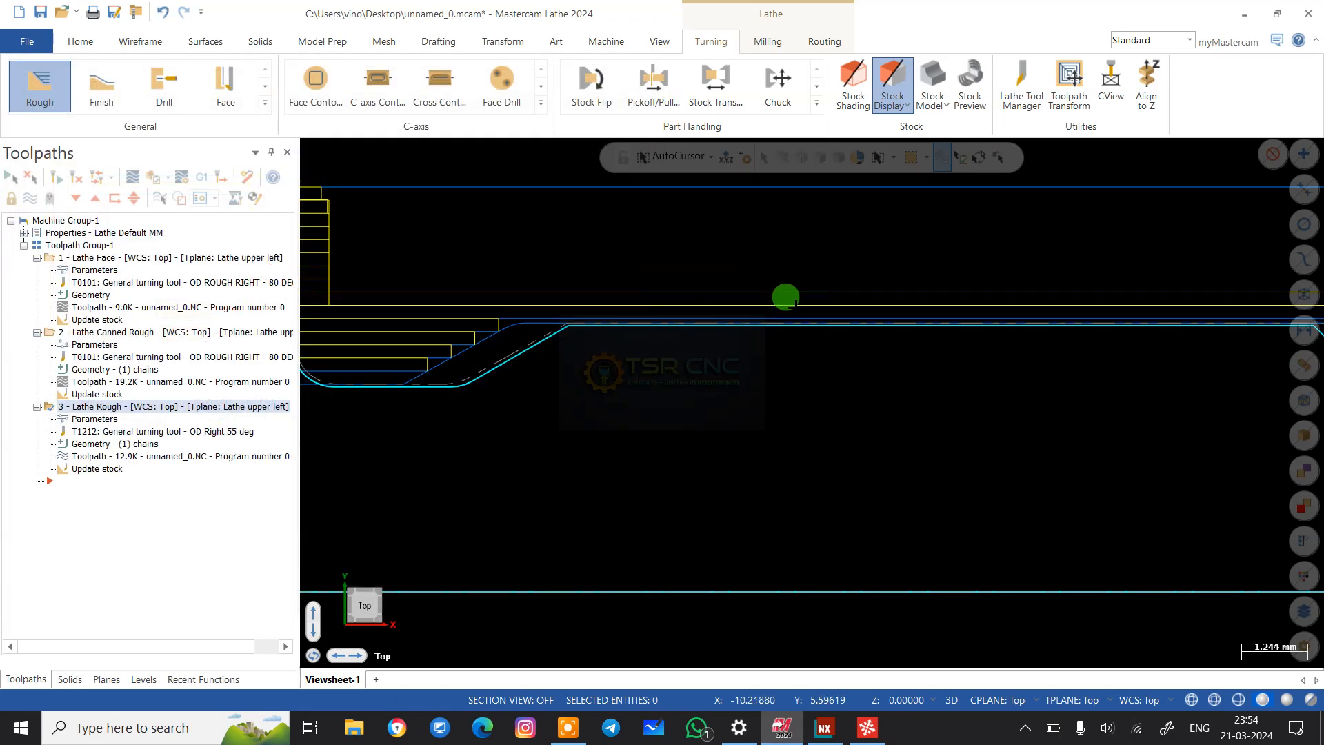
scroll(514, 338, "down", 2)
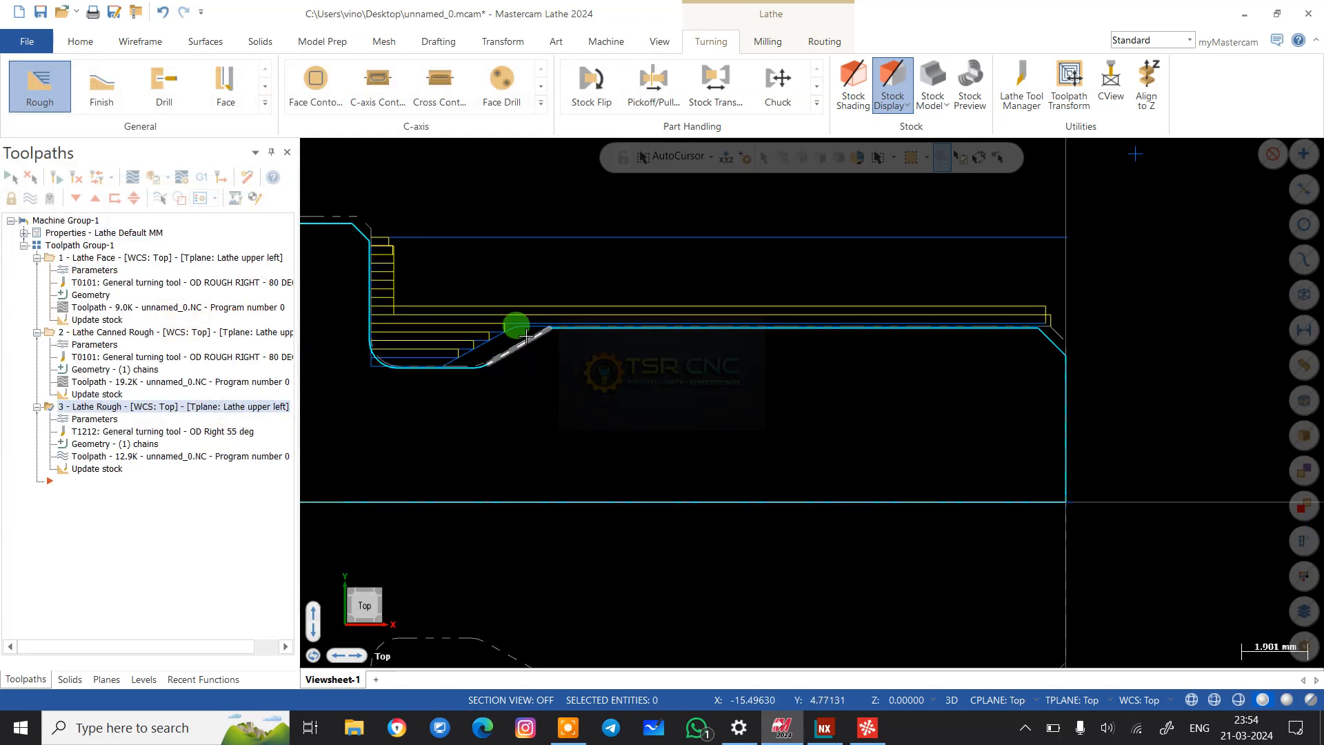
- Examine the rough passes along the outer diameter, front chamfer, undercut slope and flange face against the remaining stock
scroll(527, 340, "up", 7)
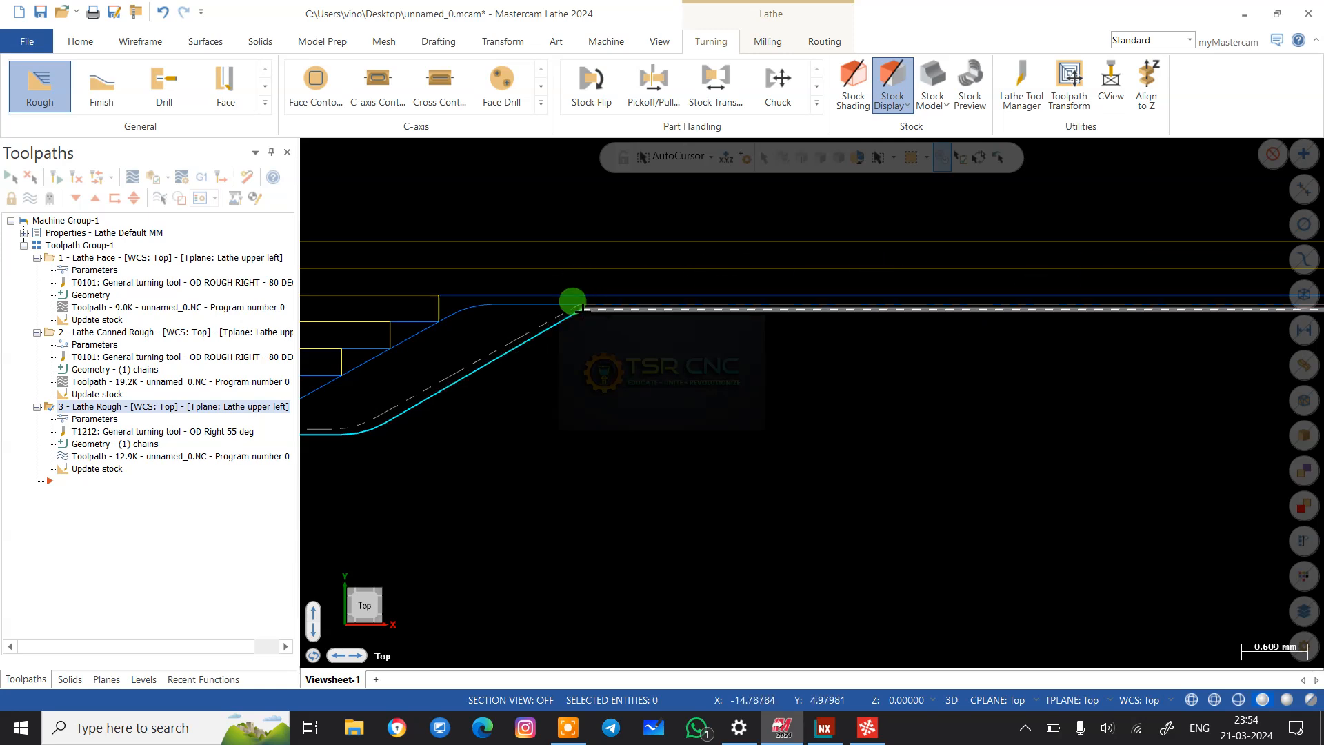
scroll(545, 289, "down", 6)
scroll(496, 263, "down", 1)
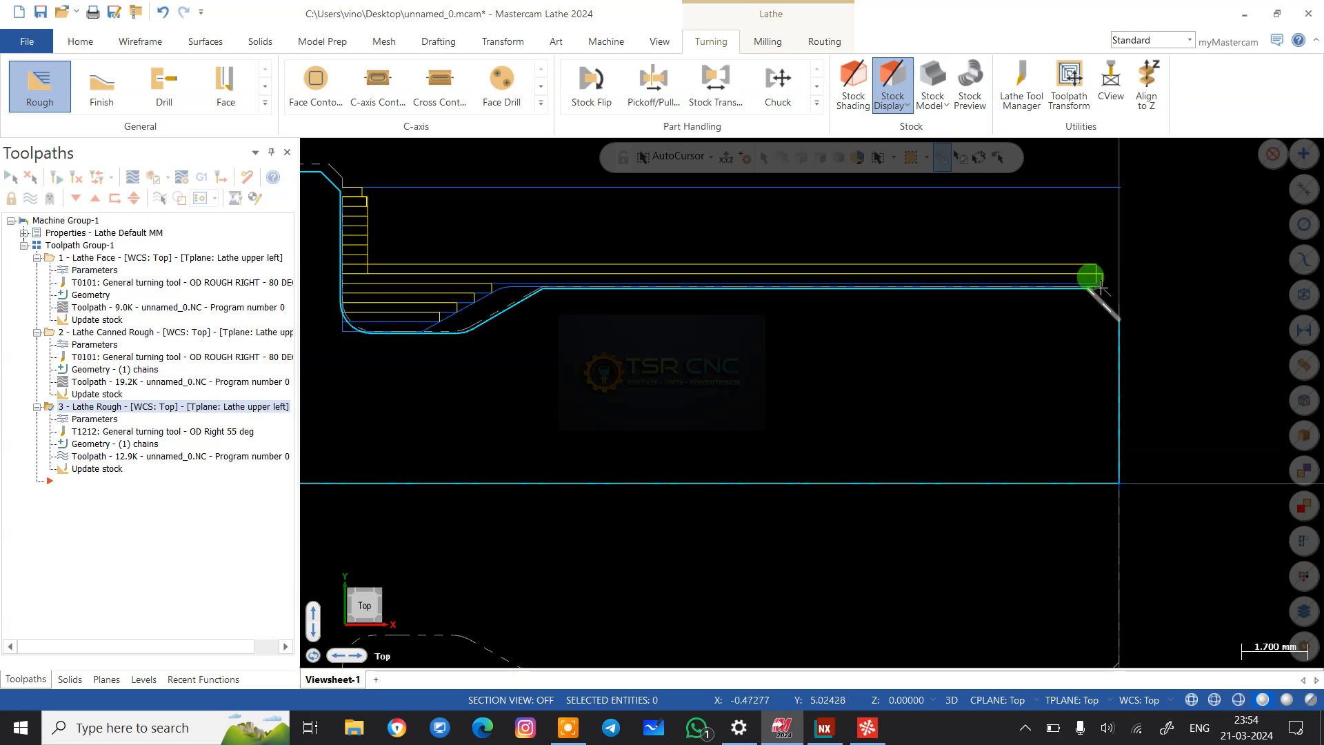
scroll(1141, 378, "up", 1)
scroll(614, 304, "up", 2)
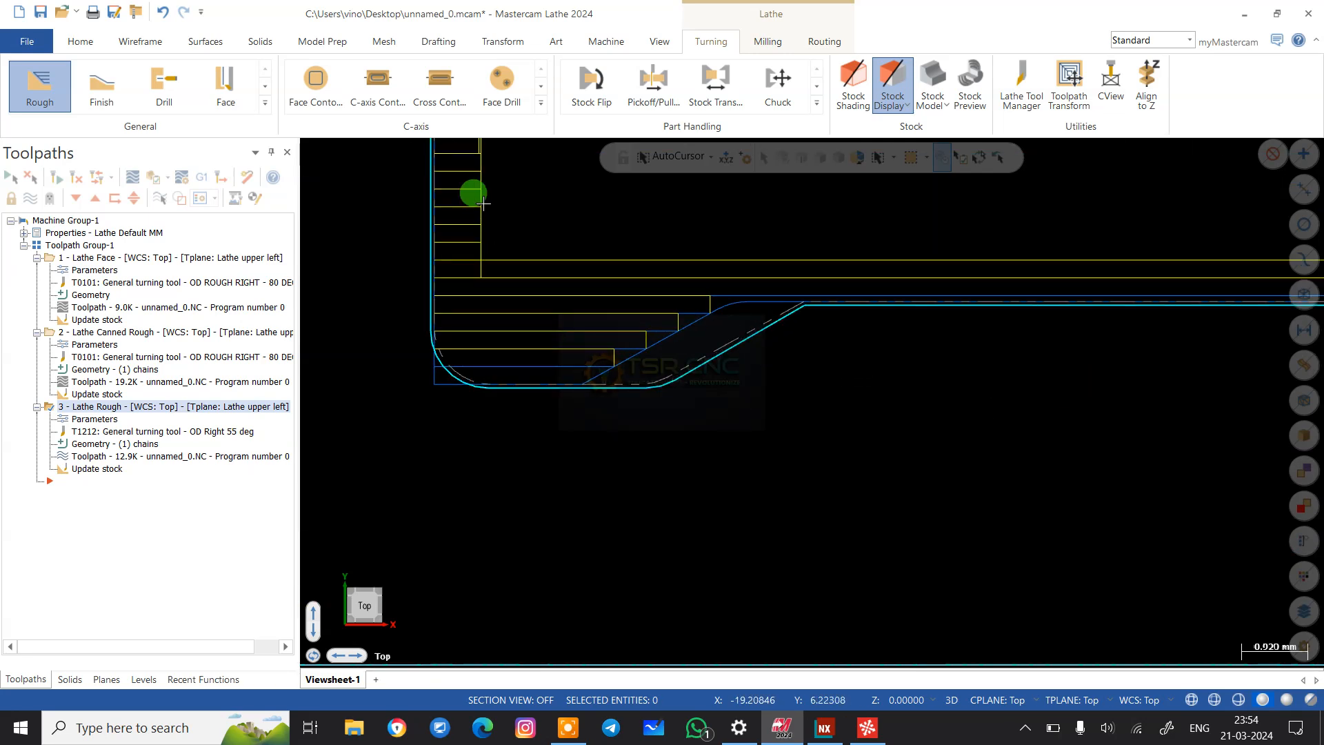
scroll(414, 408, "down", 2)
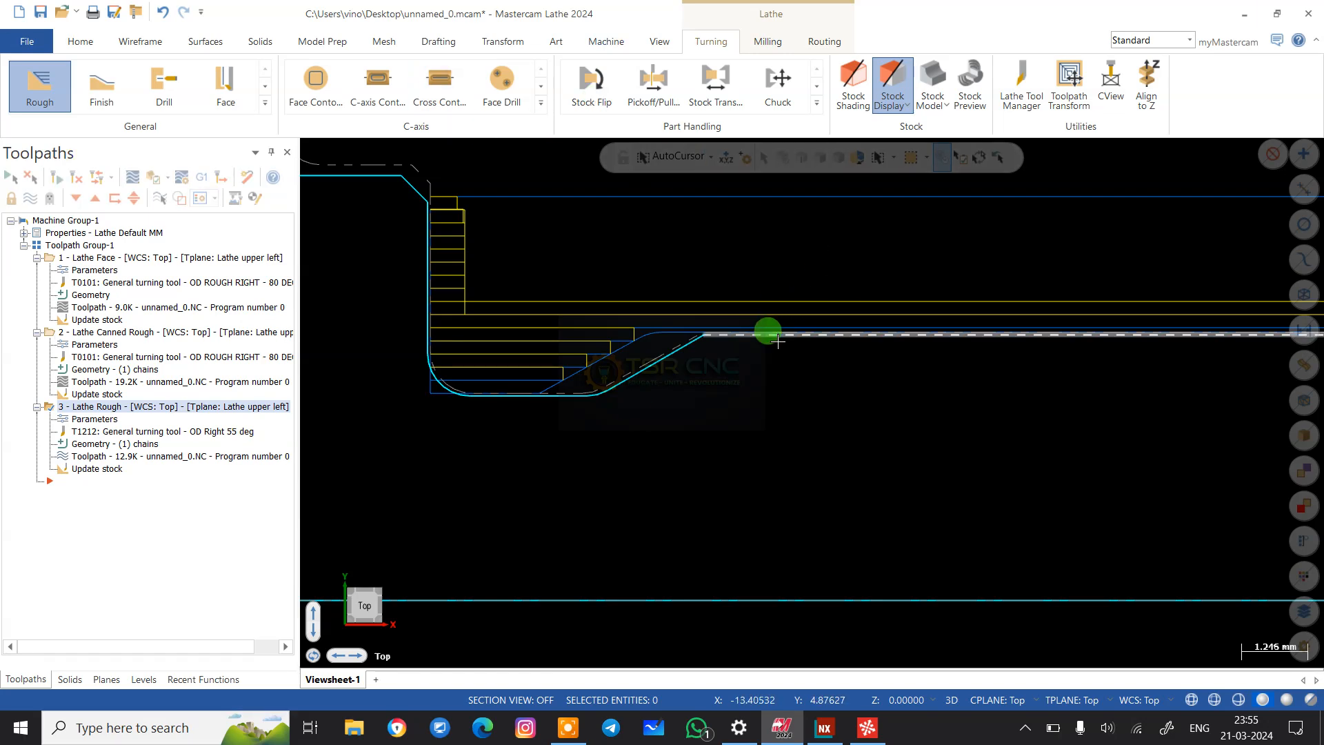
scroll(503, 288, "down", 2)
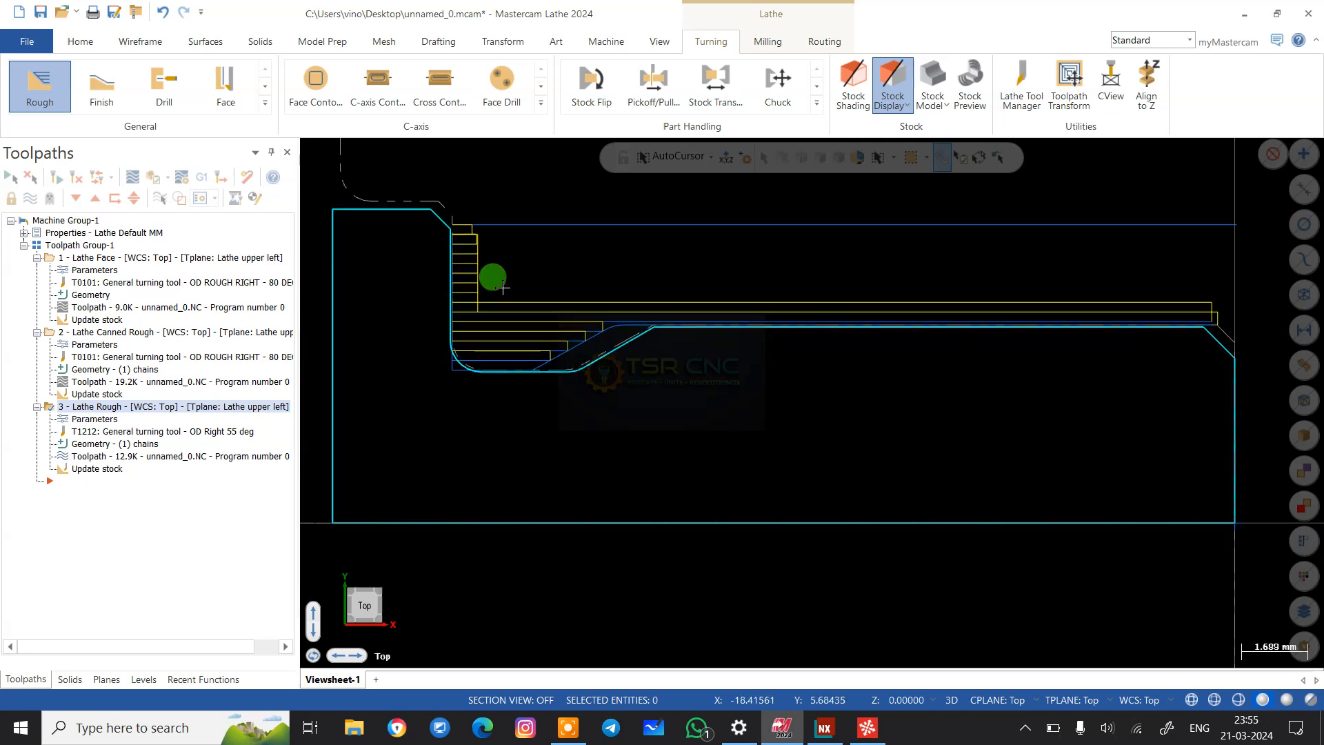
scroll(409, 294, "down", 3)
scroll(682, 299, "up", 2)
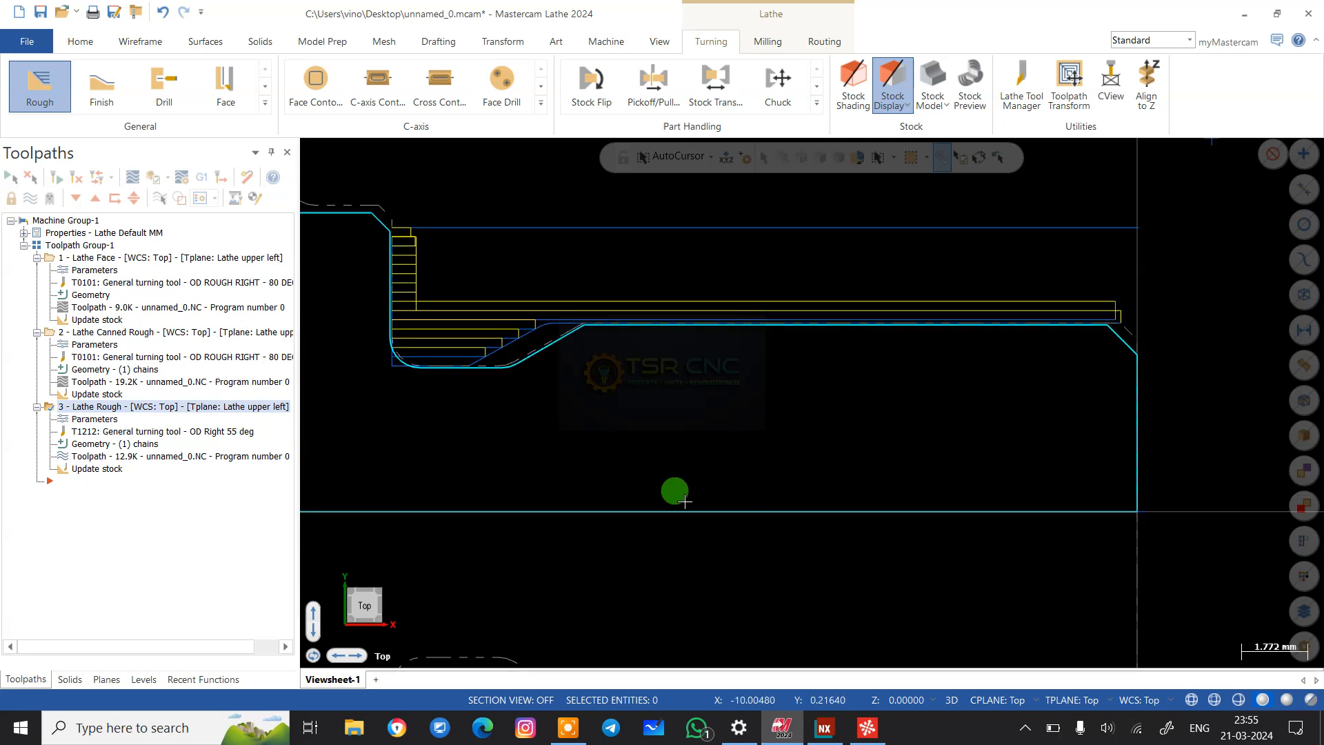
scroll(774, 317, "up", 2)
scroll(518, 319, "up", 2)
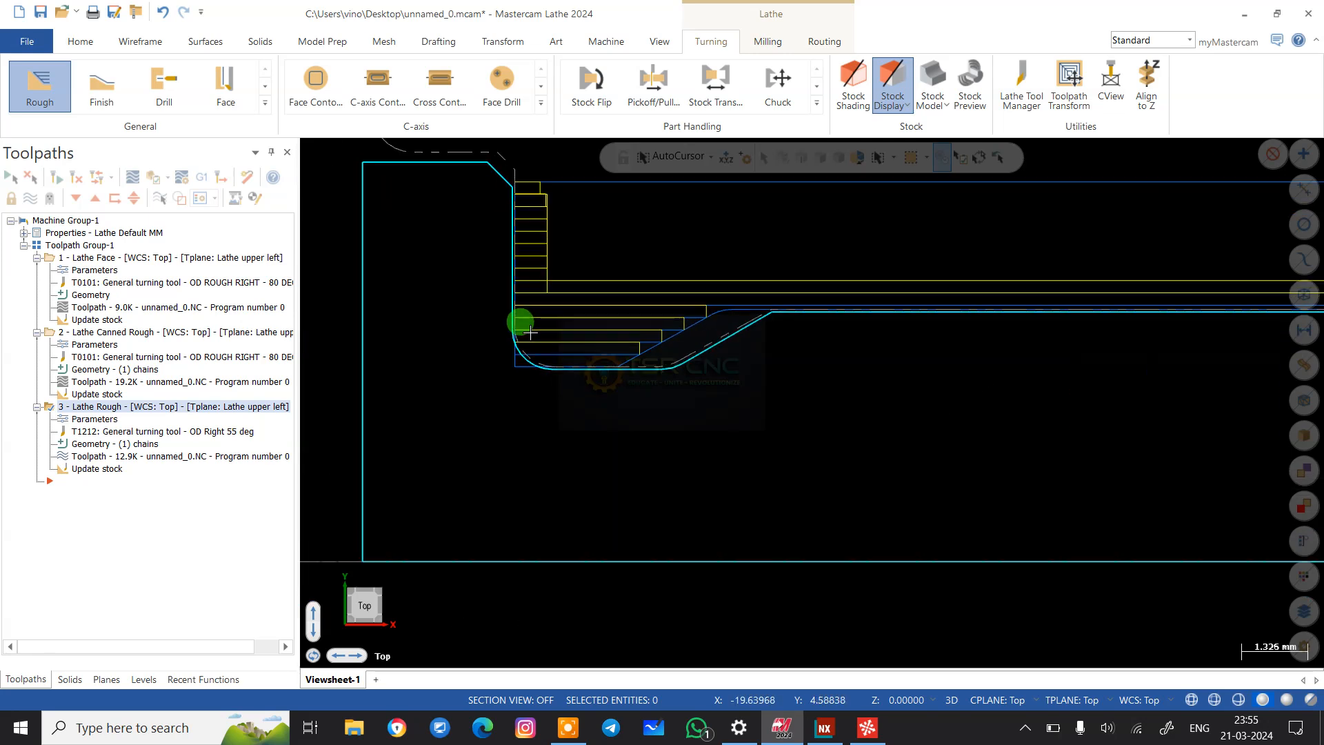
scroll(518, 320, "up", 2)
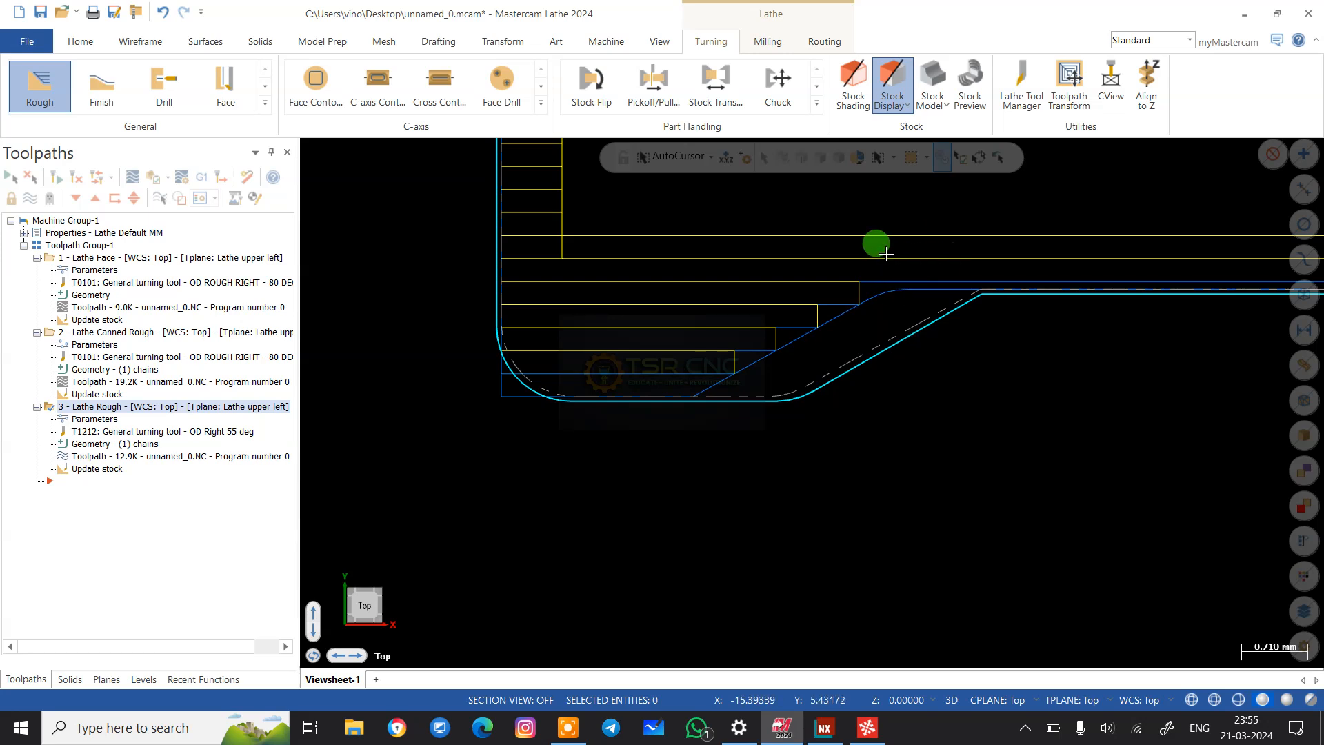
scroll(891, 324, "down", 1)
- Open the stock adjustment of the rough toolpath and examine the recognized stock in the undercut, at the flange face and over the outer diameter
left_click(89, 420)
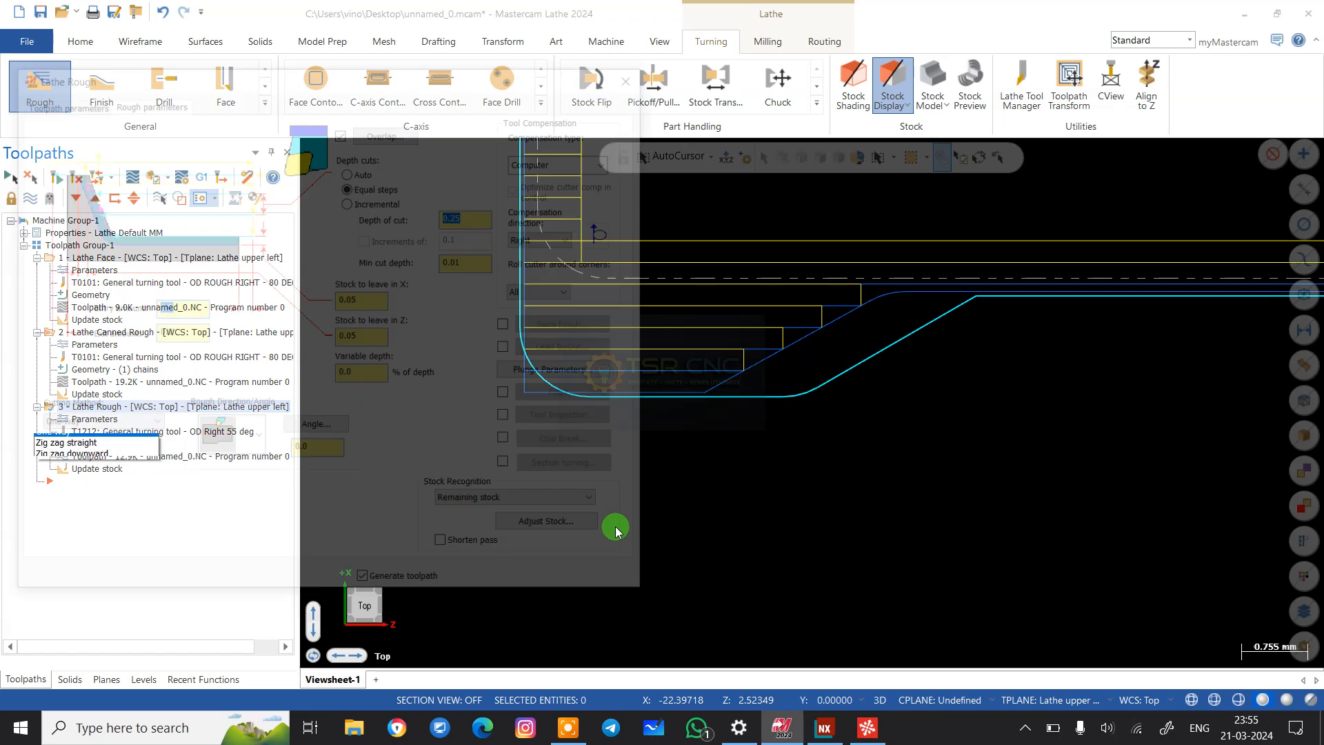
left_click(553, 529)
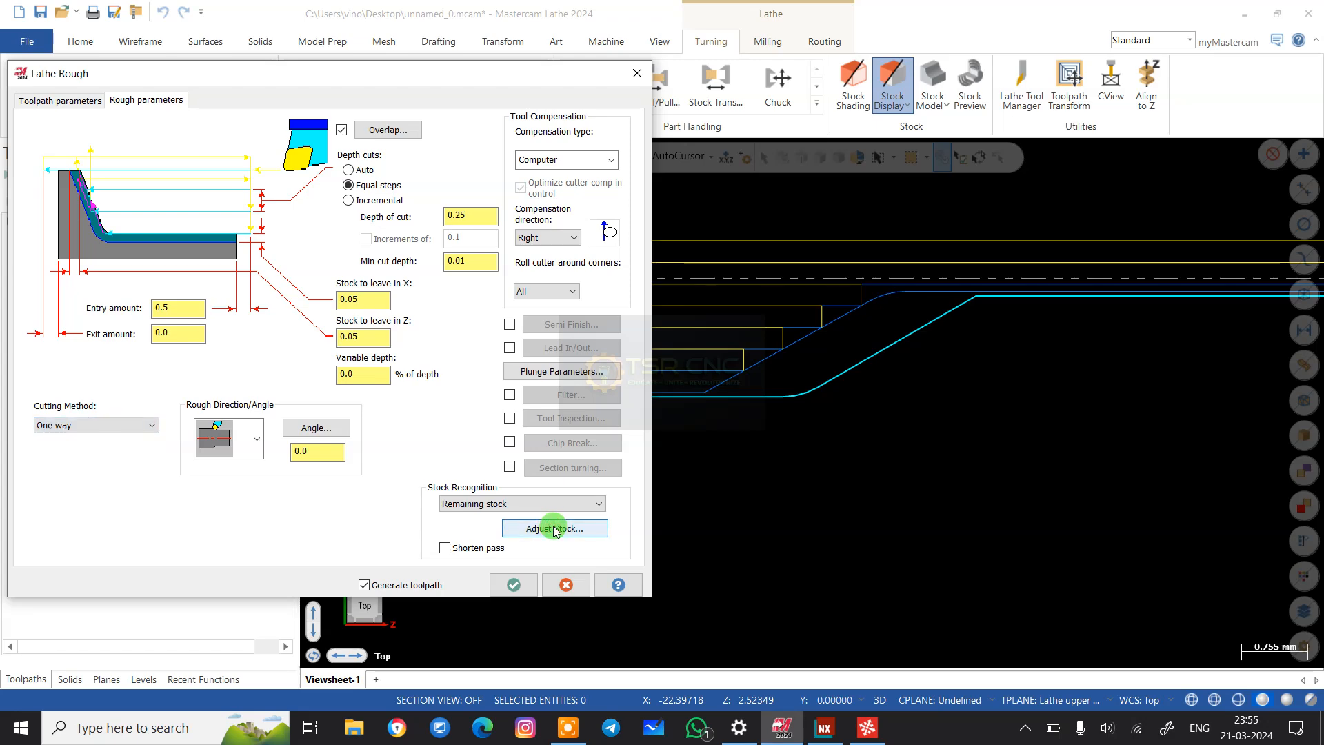
left_click(553, 529)
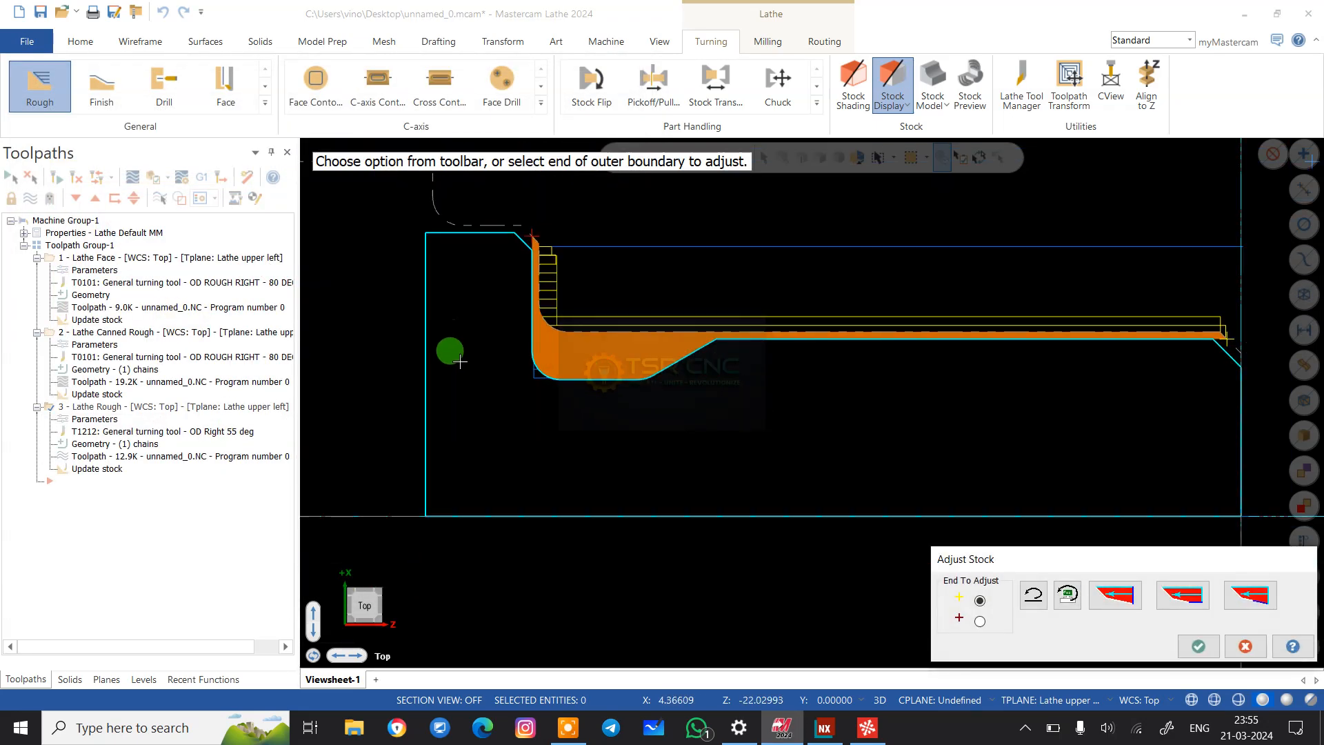
scroll(564, 339, "up", 7)
scroll(471, 296, "down", 4)
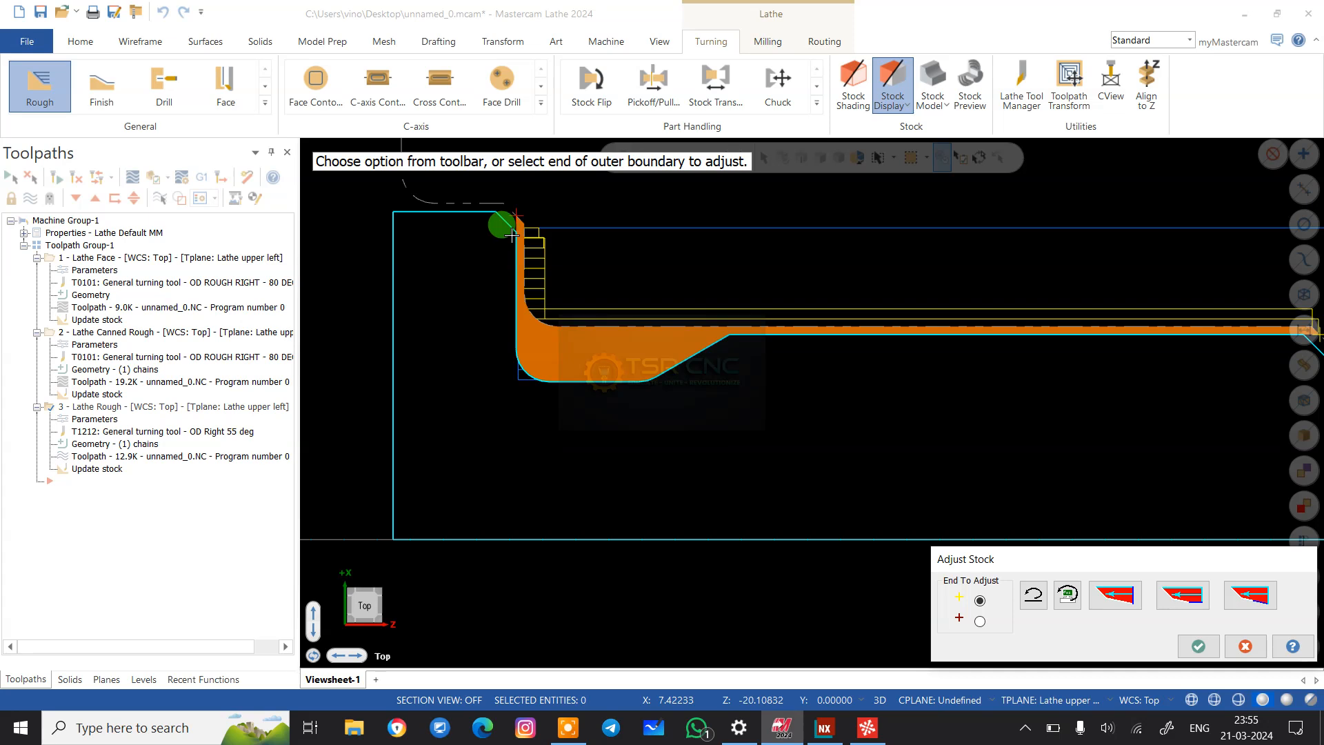
scroll(507, 228, "up", 5)
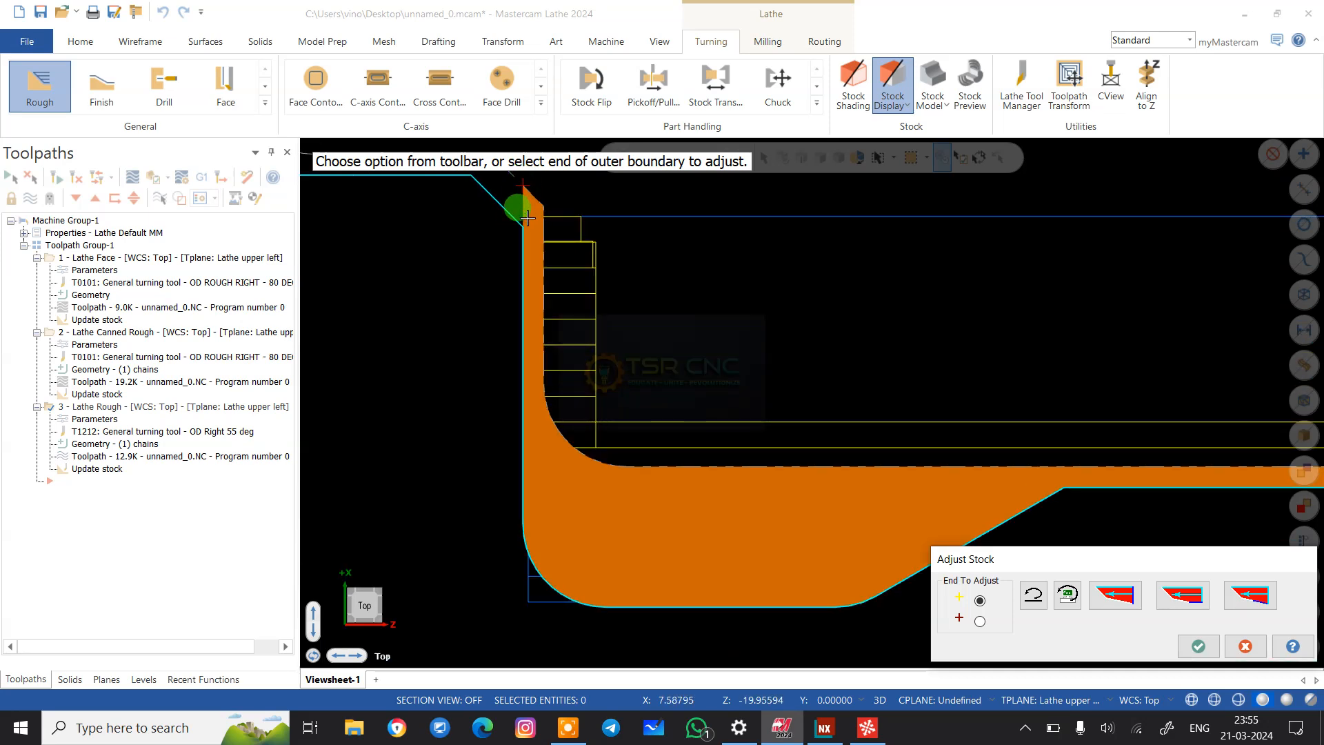
scroll(407, 200, "down", 3)
scroll(834, 242, "up", 2)
scroll(877, 331, "down", 2)
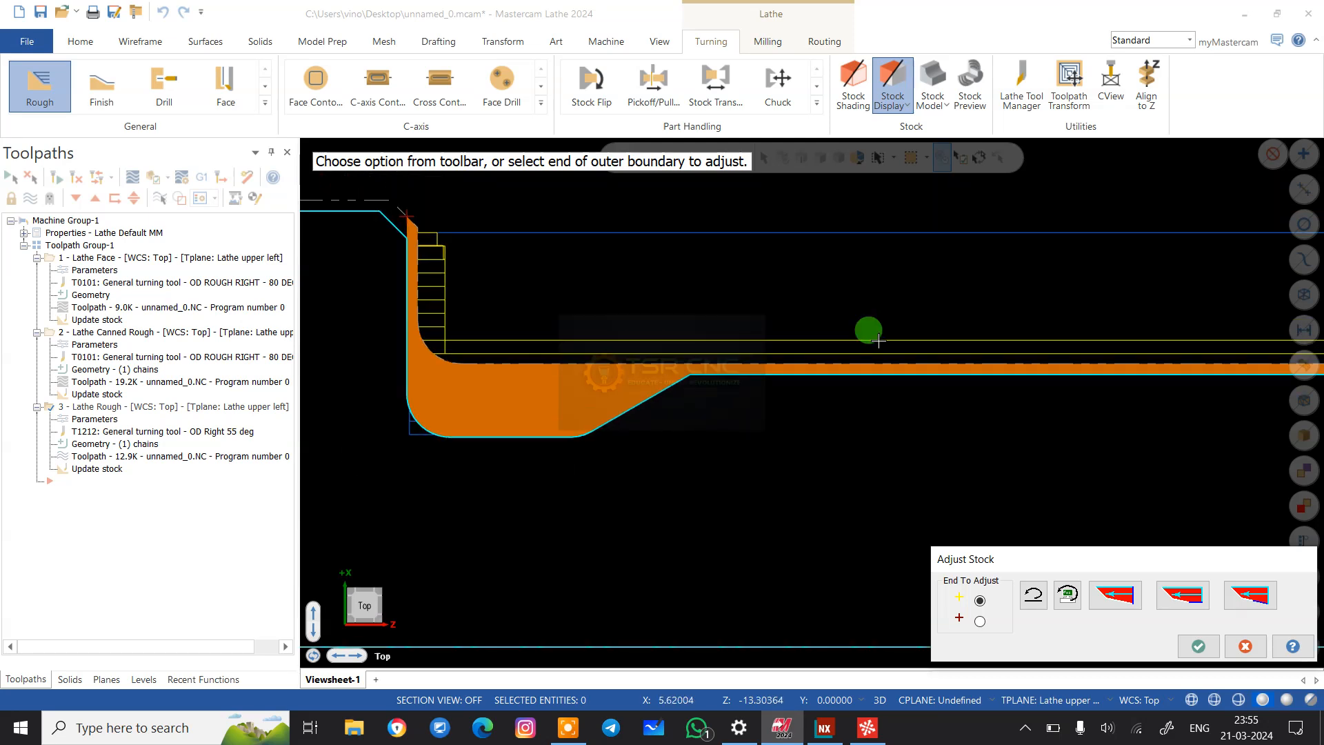
scroll(878, 340, "up", 2)
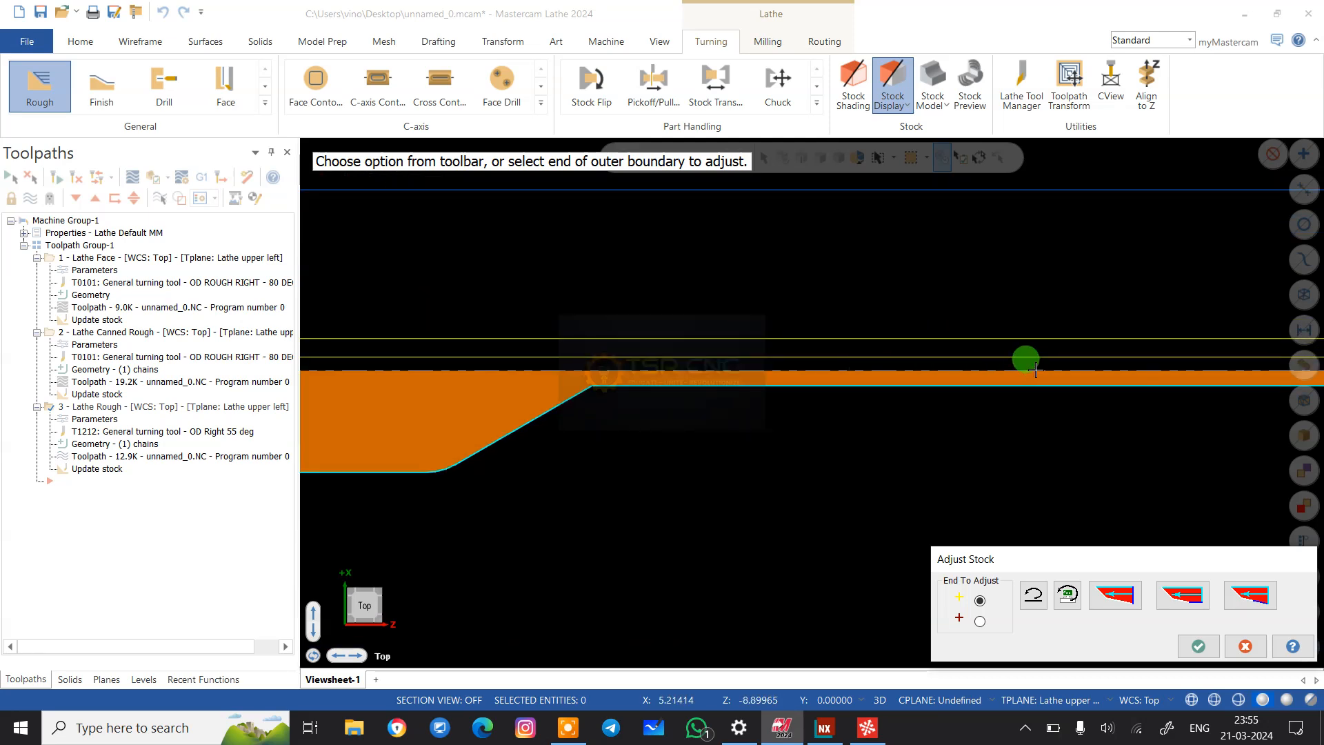
scroll(1076, 338, "down", 5)
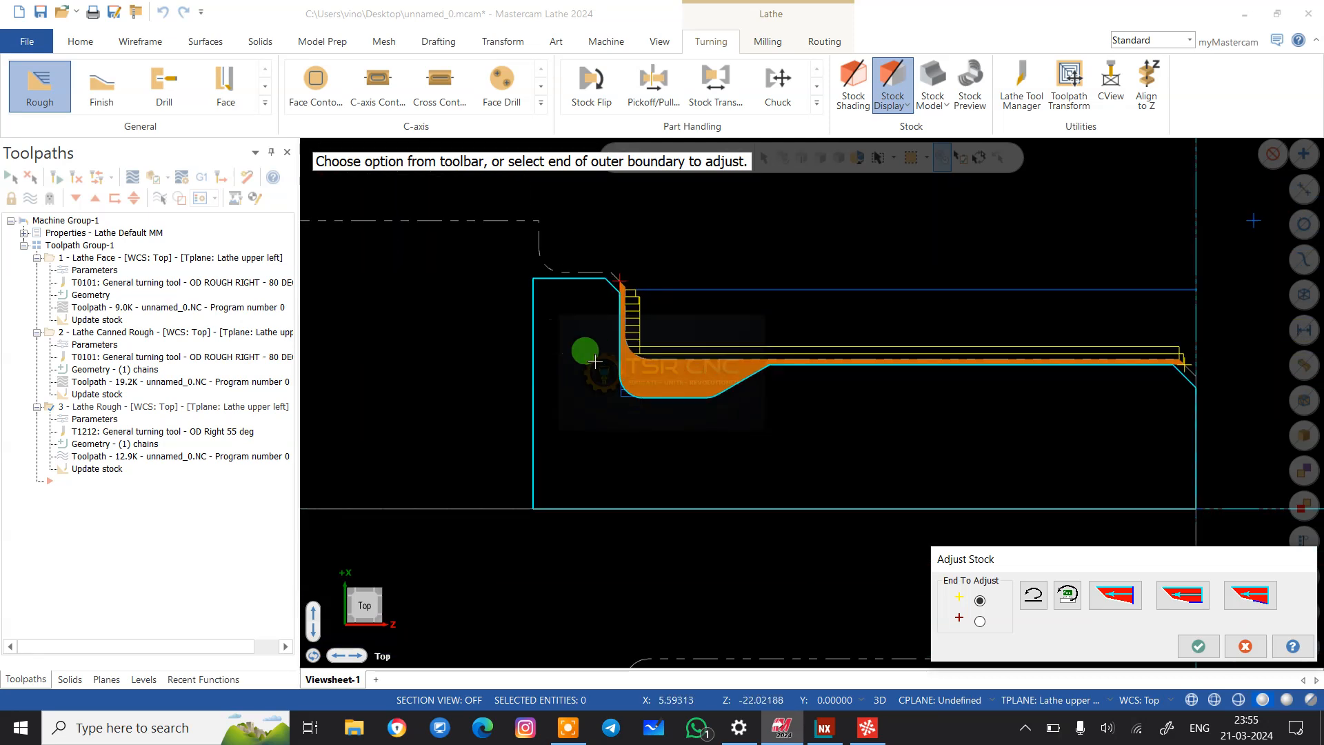
scroll(758, 355, "up", 2)
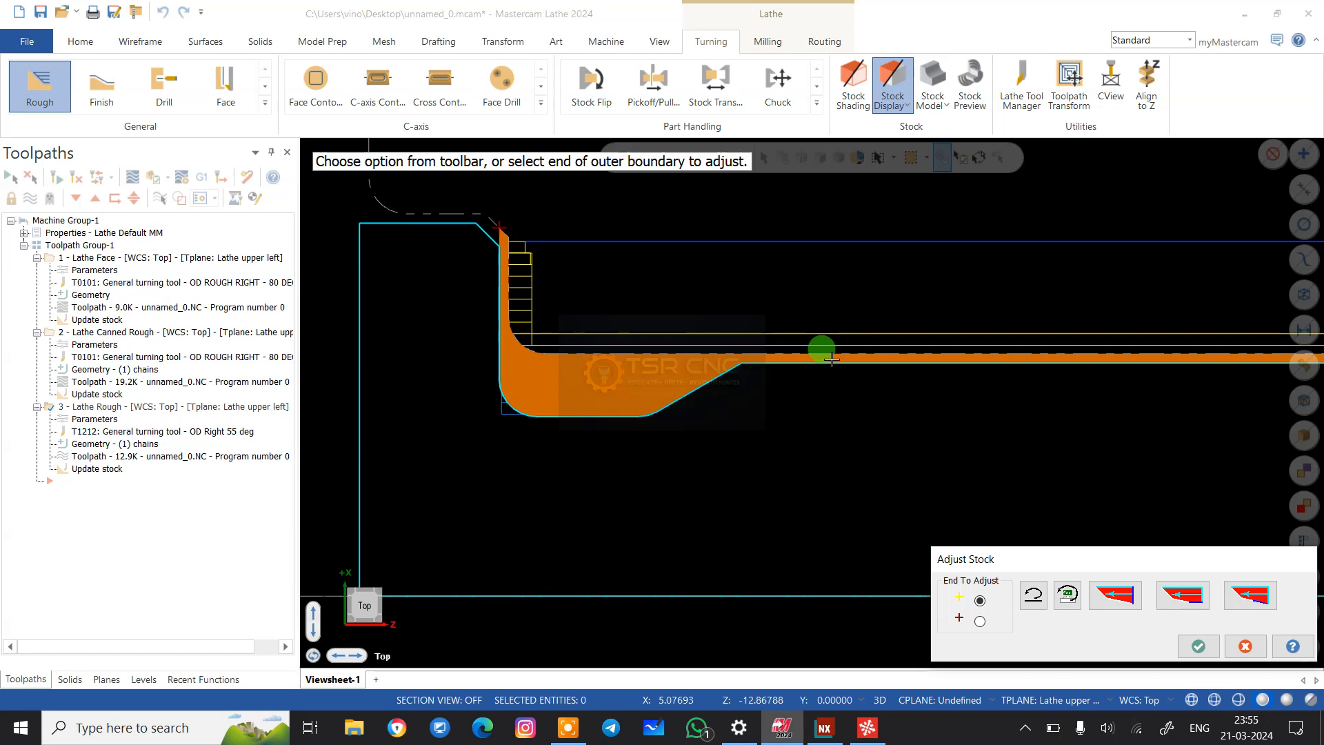
- Try trimming the recognized stock square at the top of the undercut slope, and try the second end adjustment option
left_click(1135, 594)
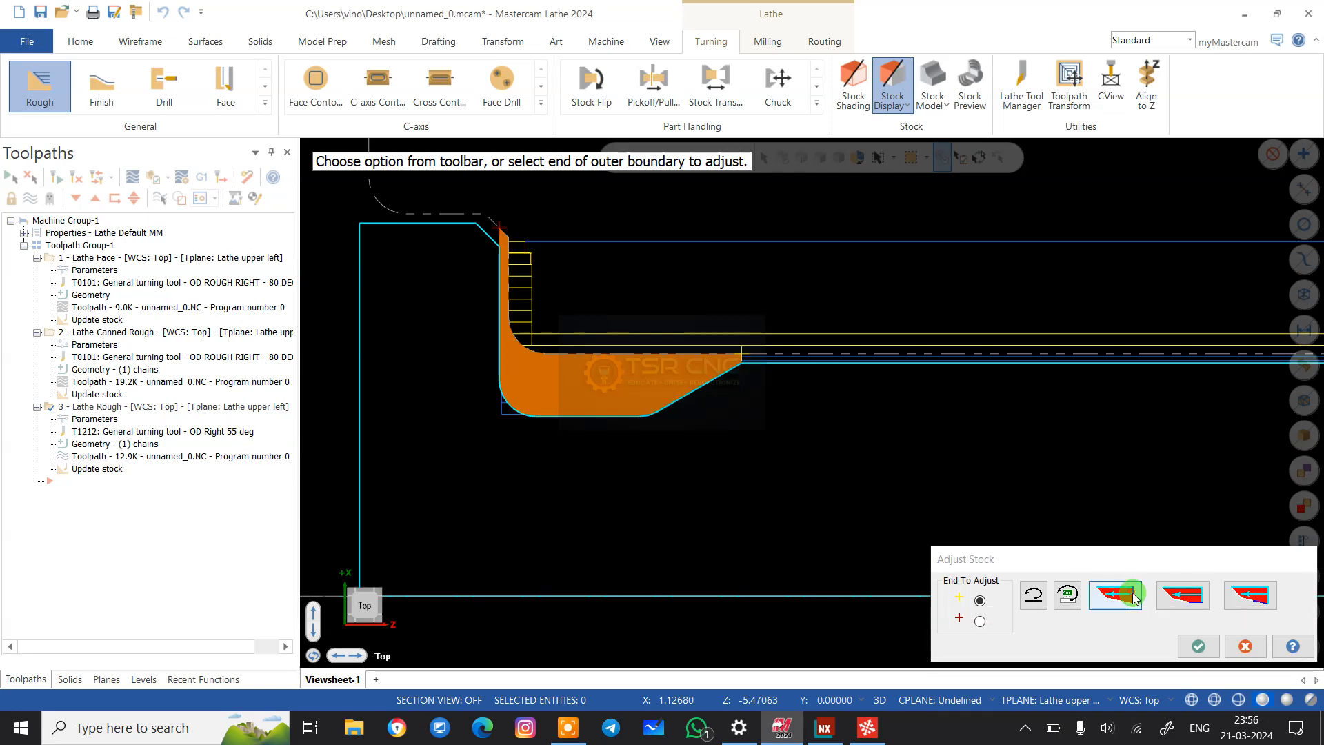
scroll(669, 292, "up", 3)
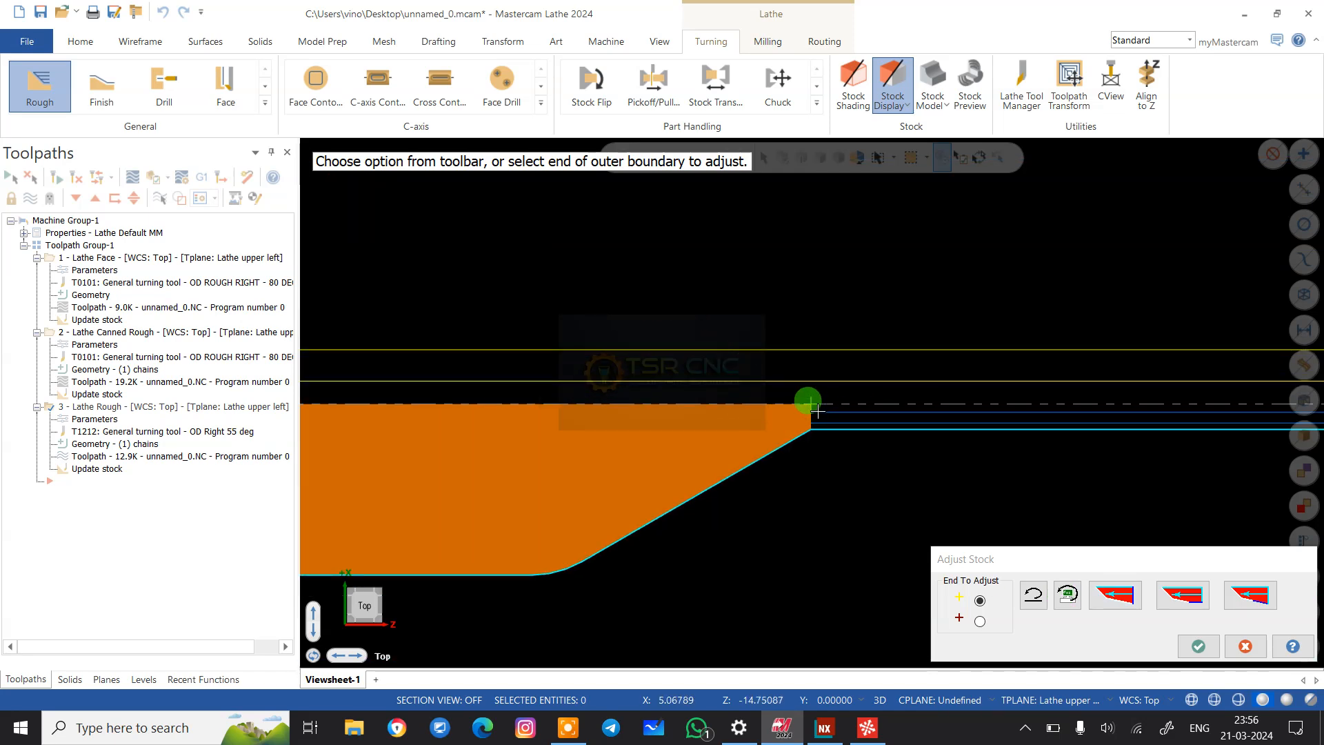
scroll(629, 346, "down", 2)
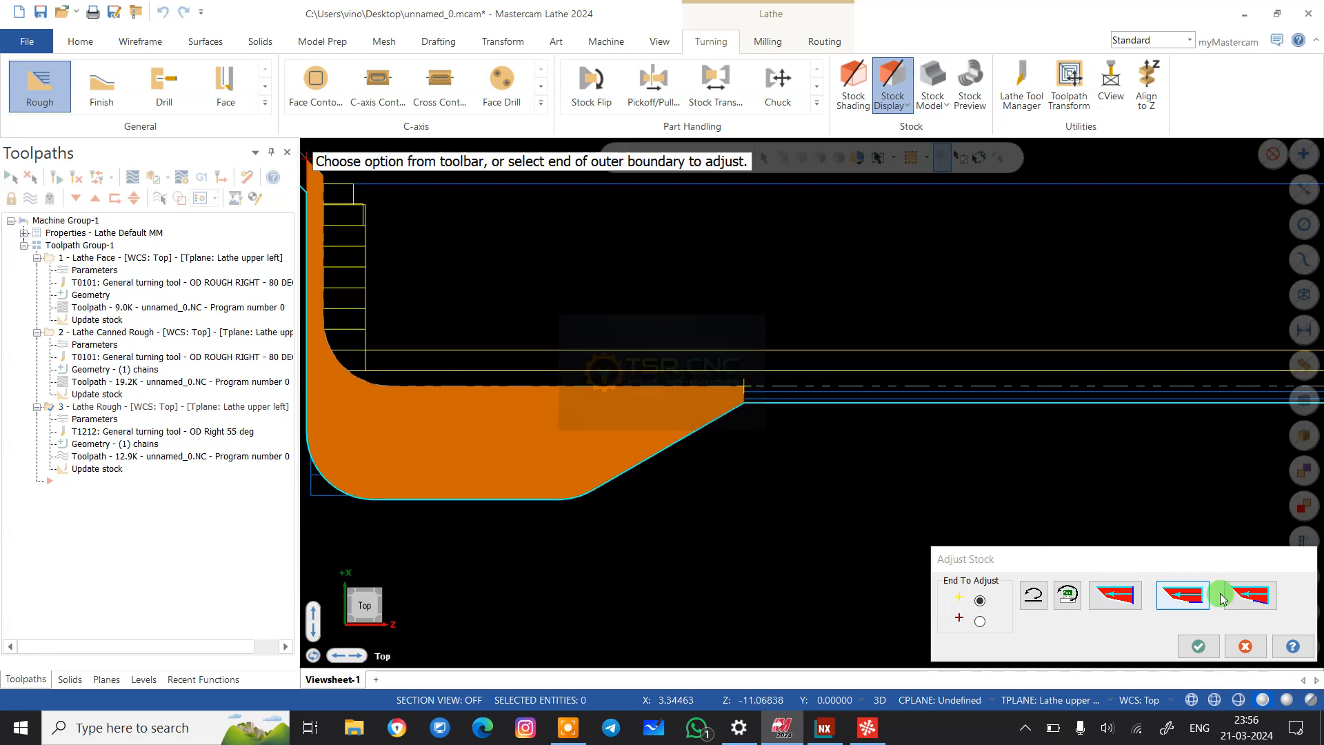
left_click(1186, 604)
scroll(614, 405, "down", 3)
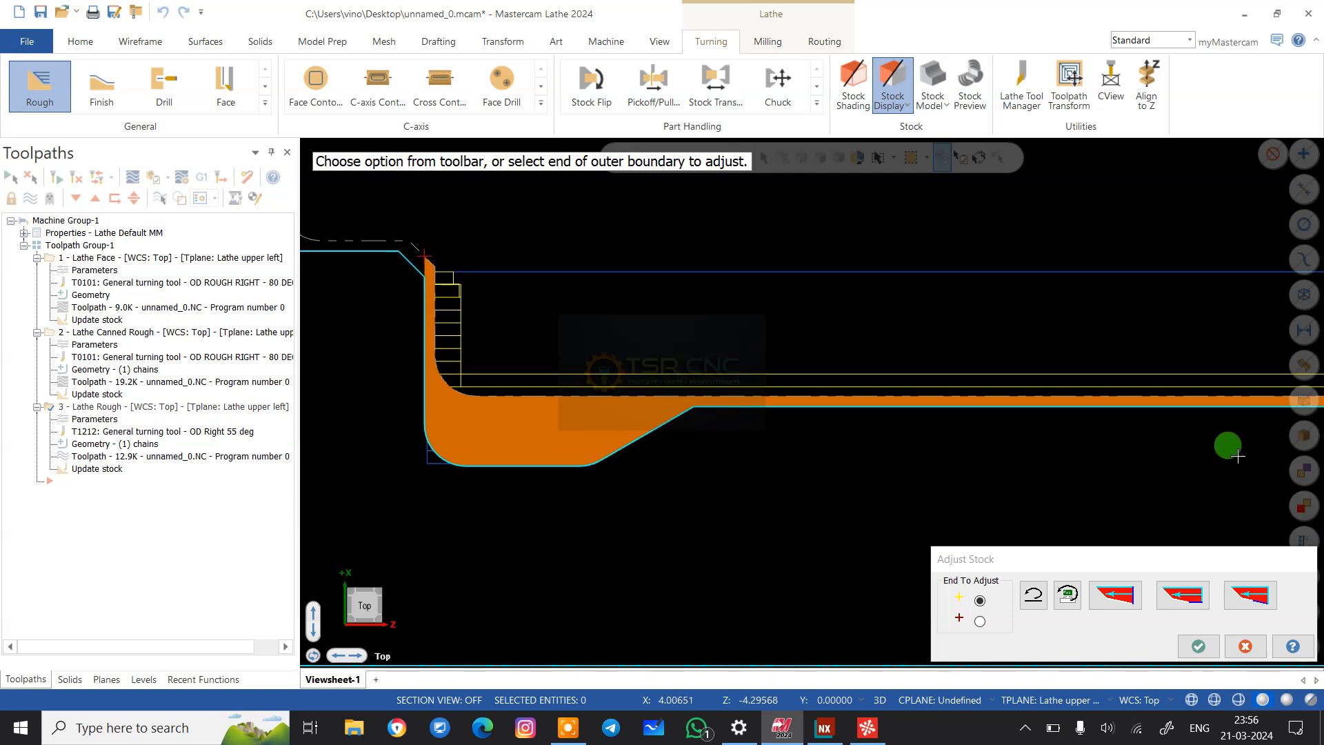
- Compare the third end adjustment option, which continues the undercut slope, with the square stock end
left_click(1250, 594)
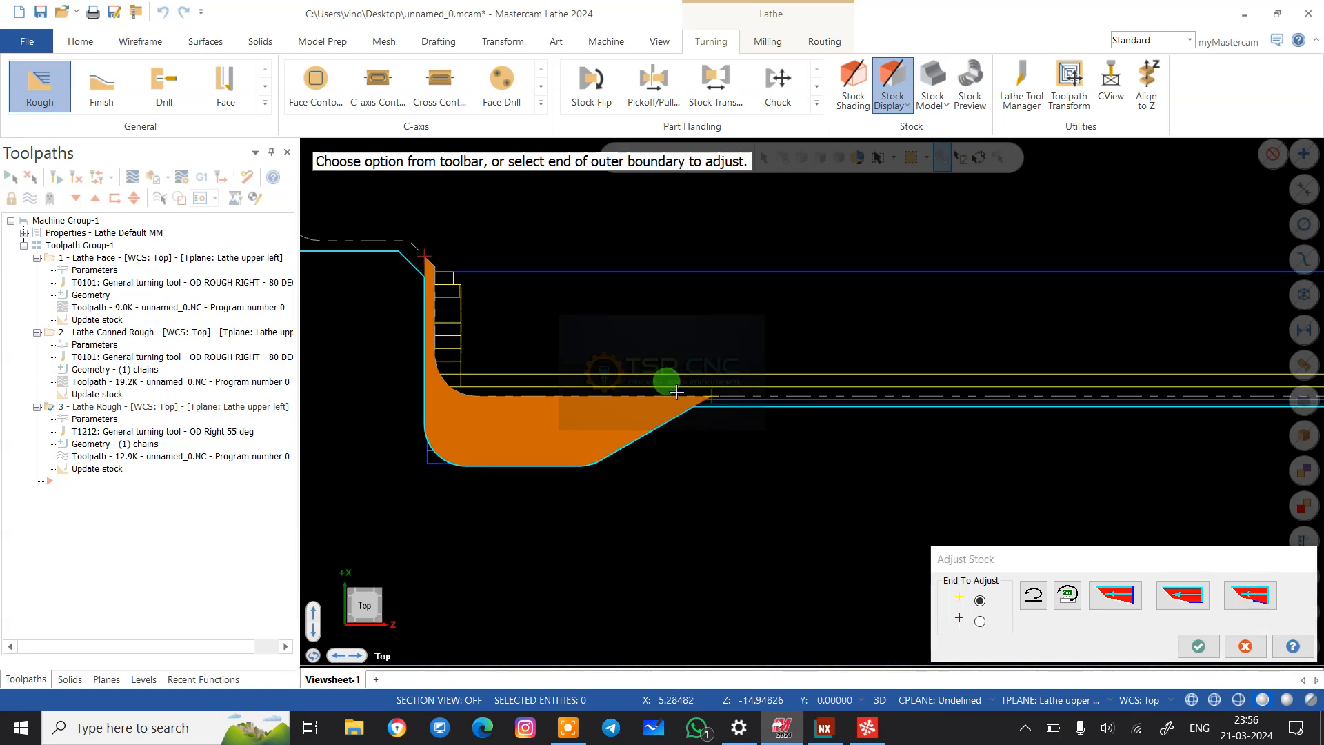
scroll(740, 412, "up", 2)
scroll(740, 411, "up", 2)
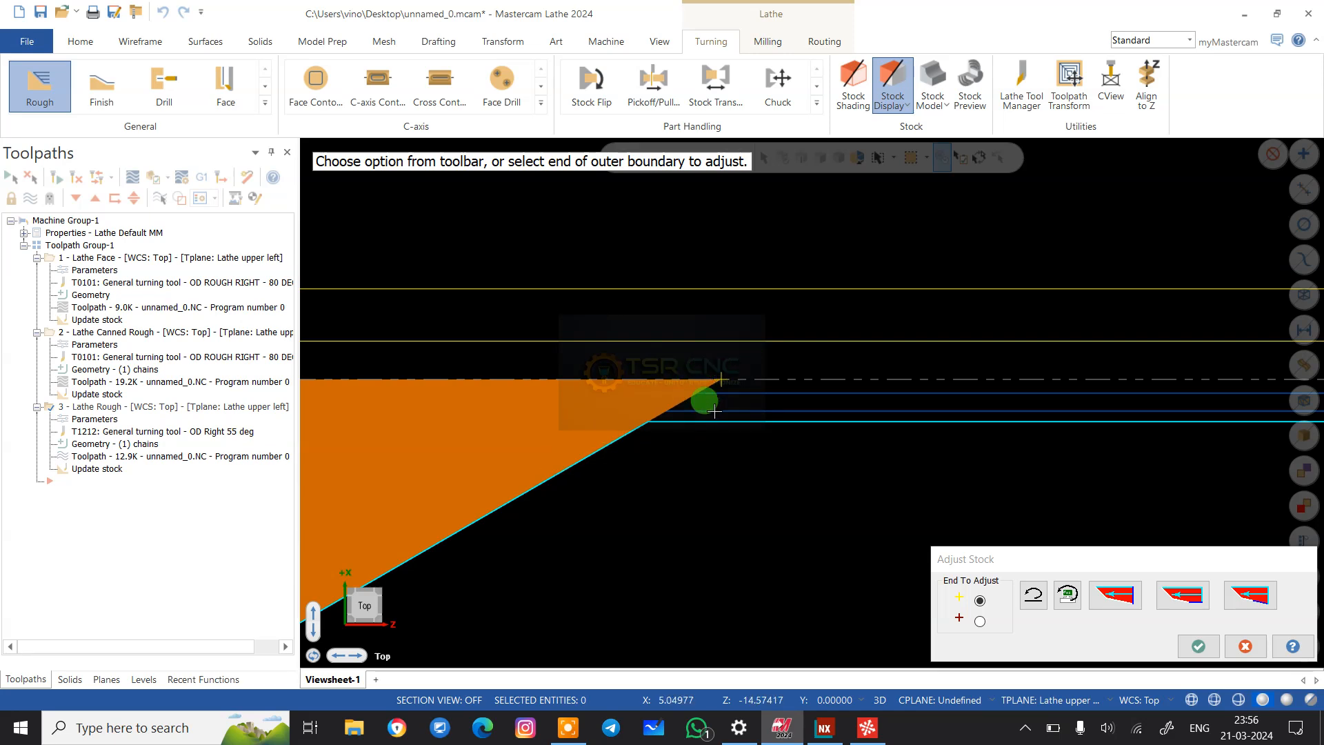
left_click(1112, 594)
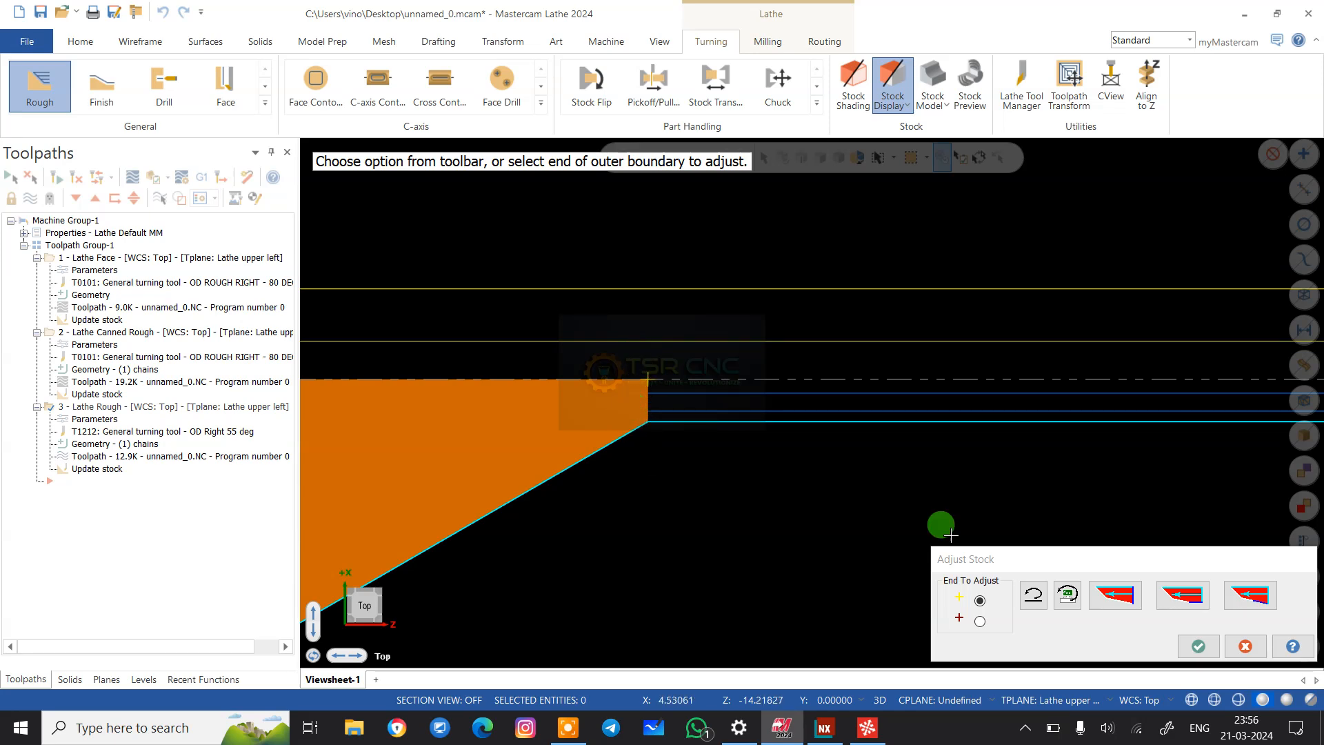
- End the recognized stock in line with the undercut slope, leaving out the outer diameter, and accept the stock adjustment
left_click(1245, 594)
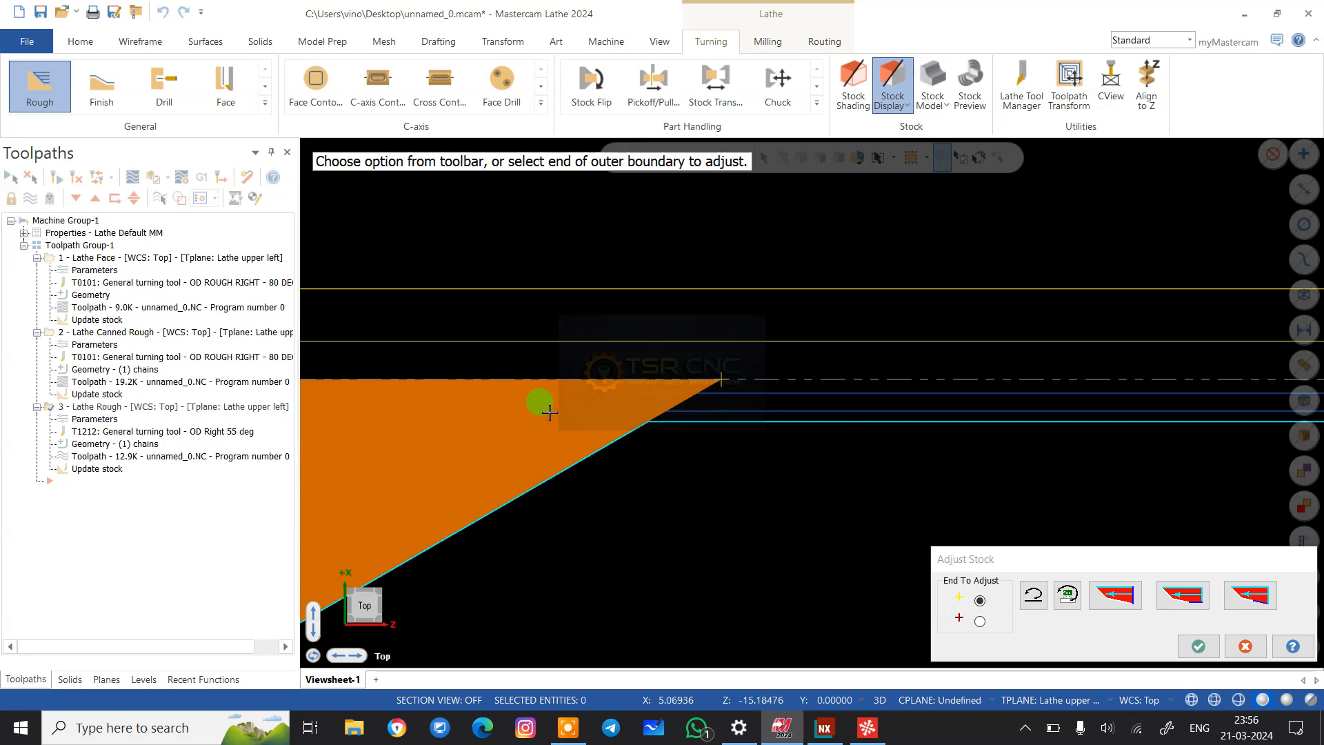
scroll(1250, 407, "down", 3)
scroll(1250, 407, "down", 1)
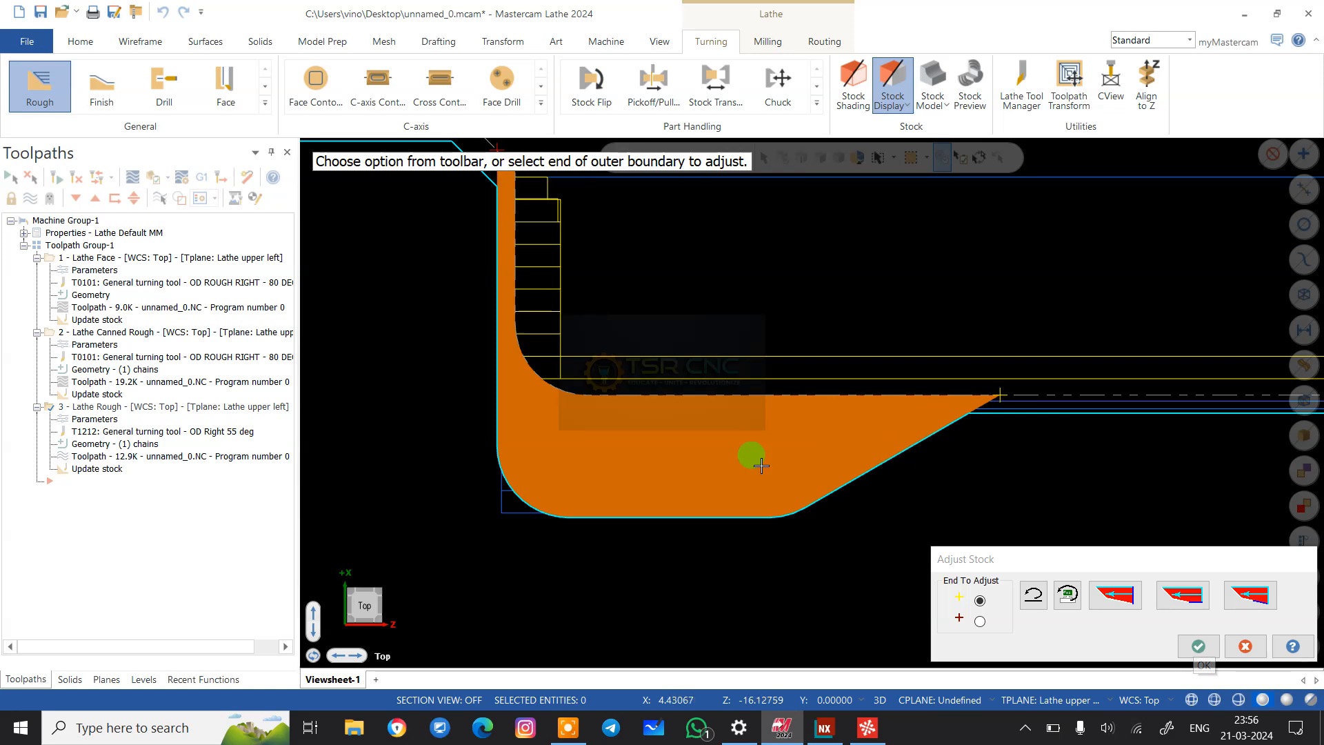
scroll(520, 340, "down", 3)
scroll(655, 392, "down", 1)
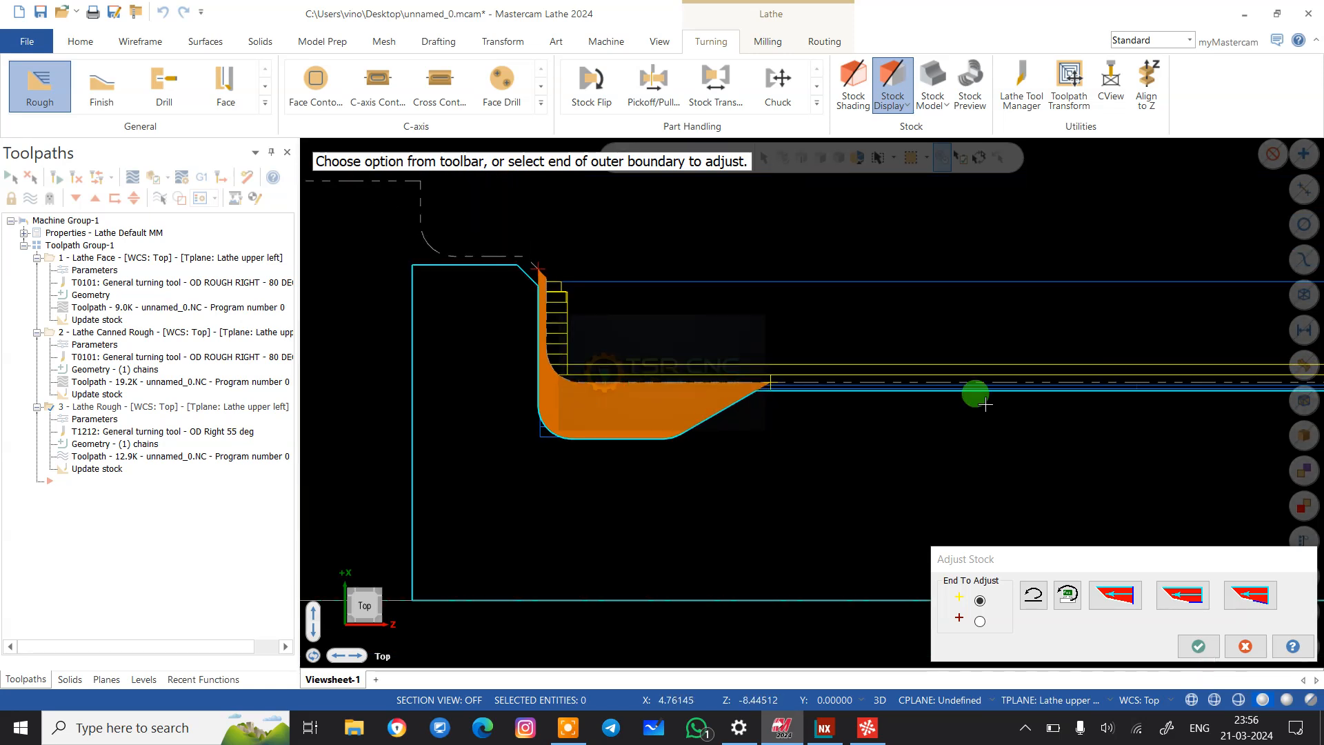
left_click(1197, 646)
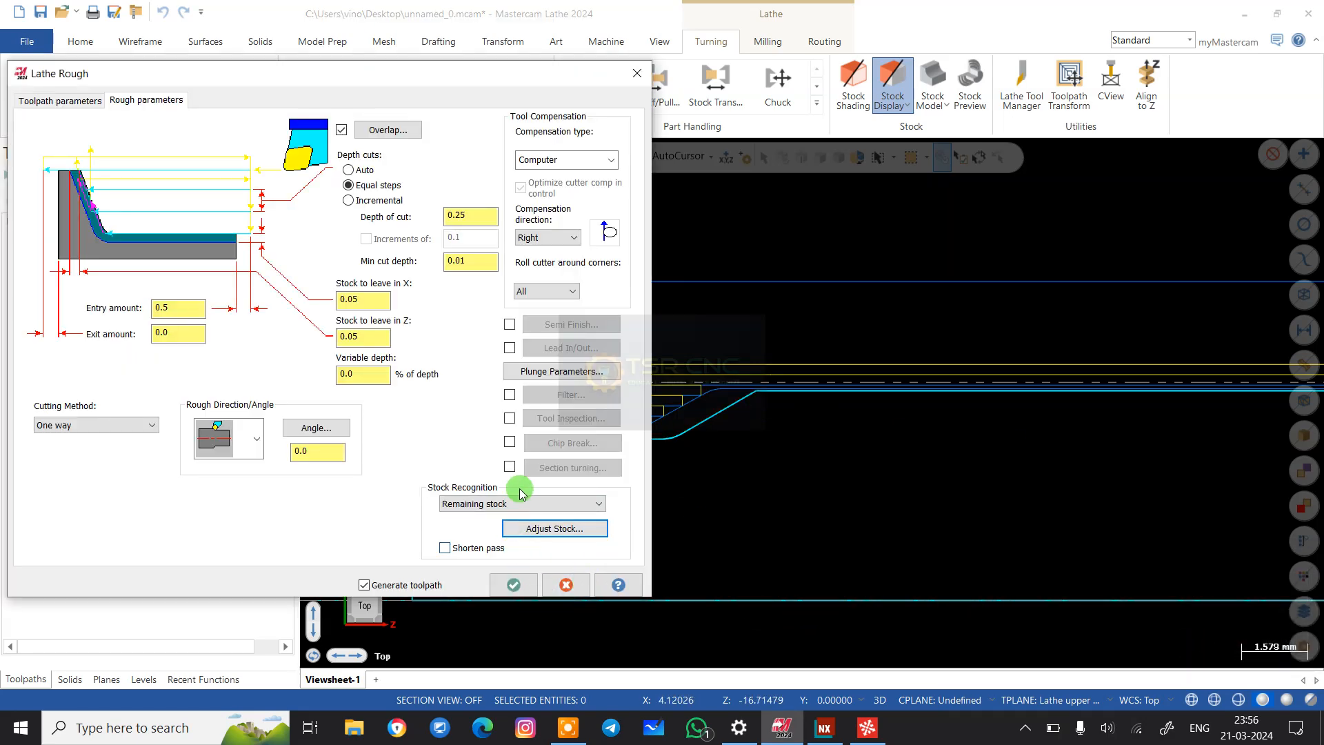
- Regenerate the rough toolpath with the adjusted stock, continuing past the tool collision warnings
left_click(511, 584)
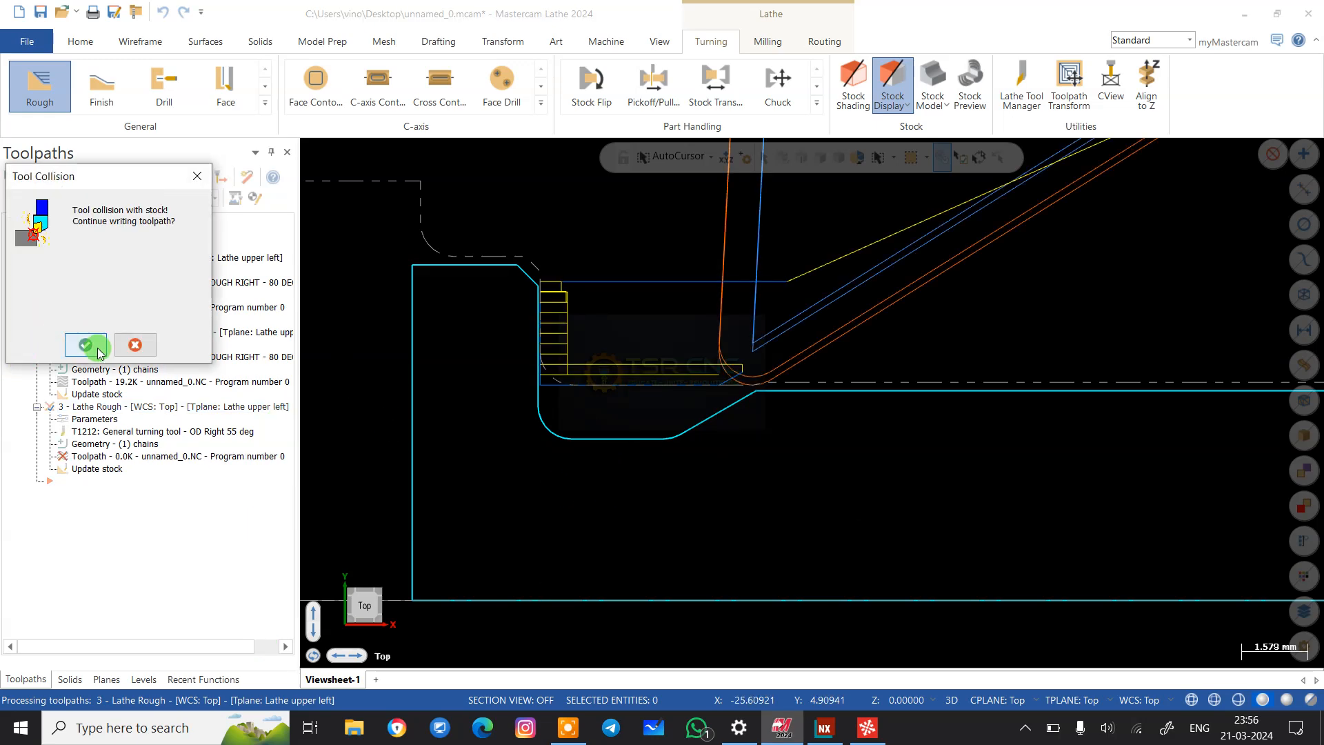
left_click(88, 344)
left_click(88, 345)
left_click(88, 344)
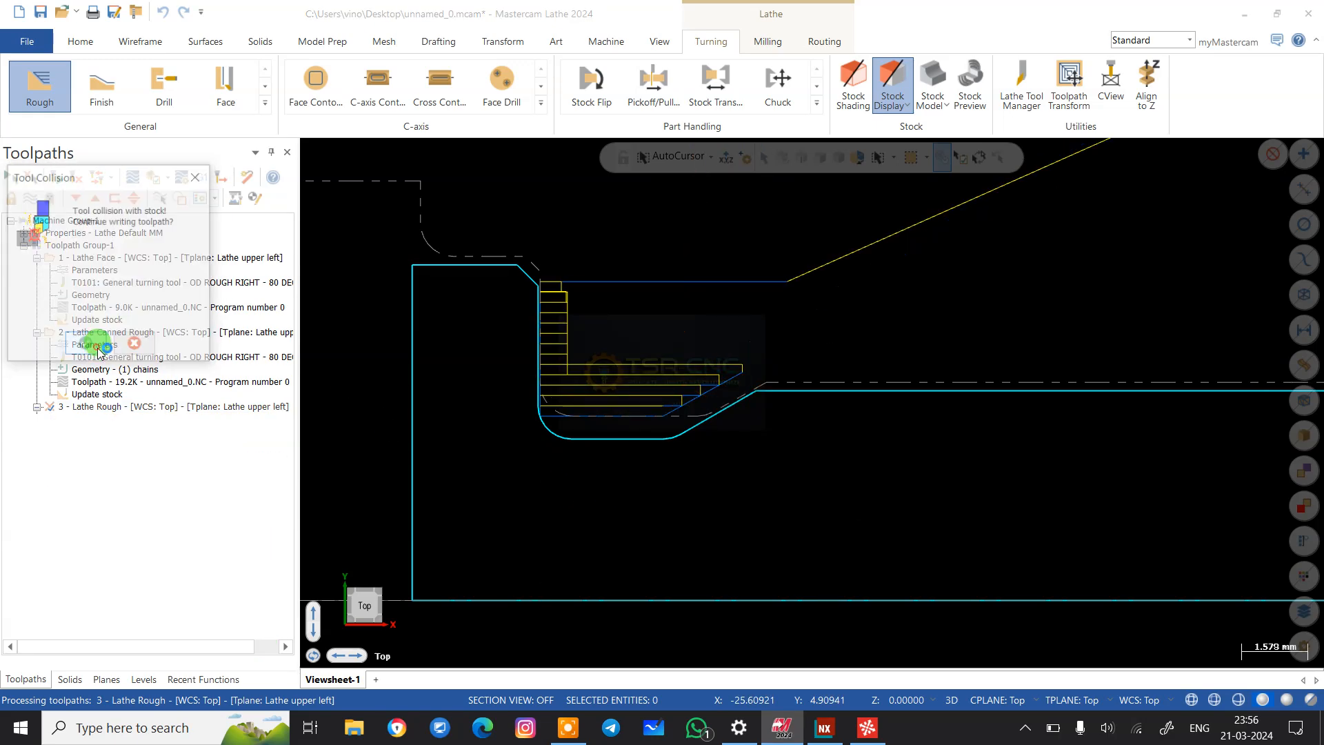
left_click(97, 349)
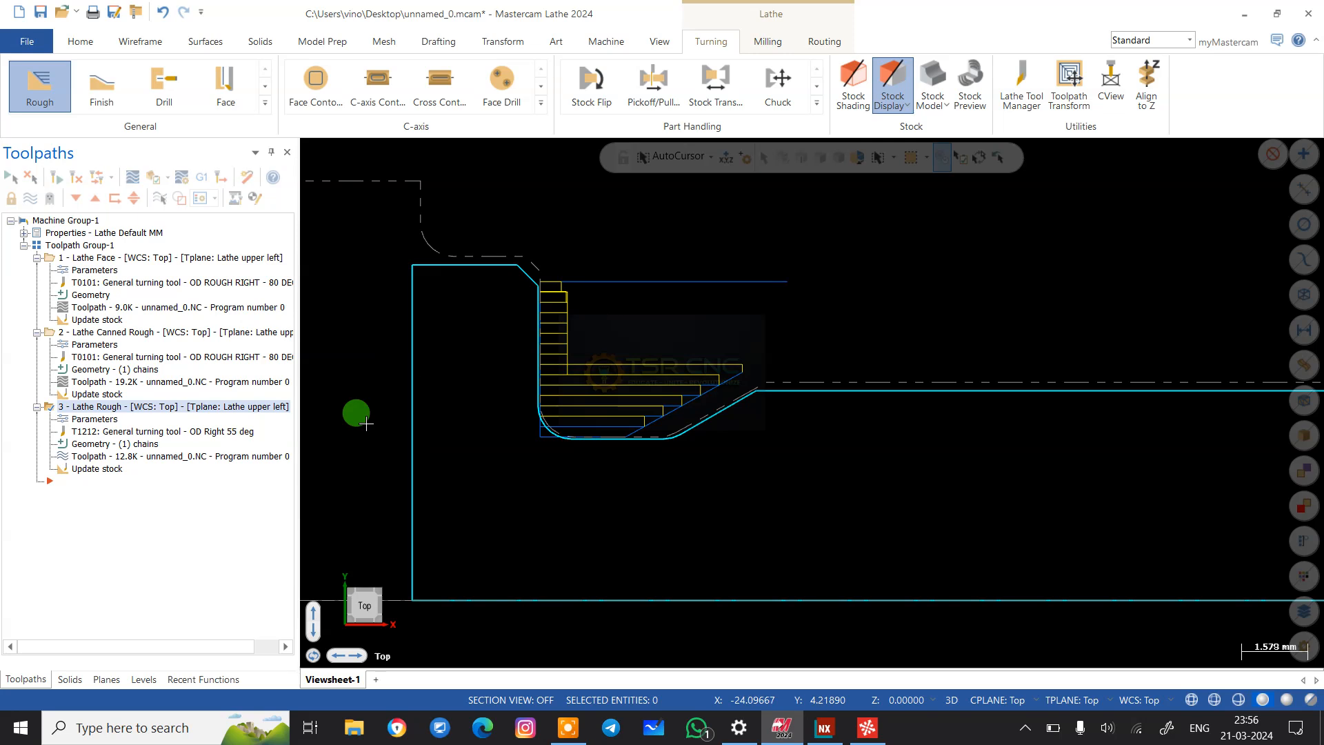
- Examine the regenerated rough passes at the undercut slope, corner radius and flange face
scroll(739, 414, "up", 5)
scroll(805, 414, "up", 3)
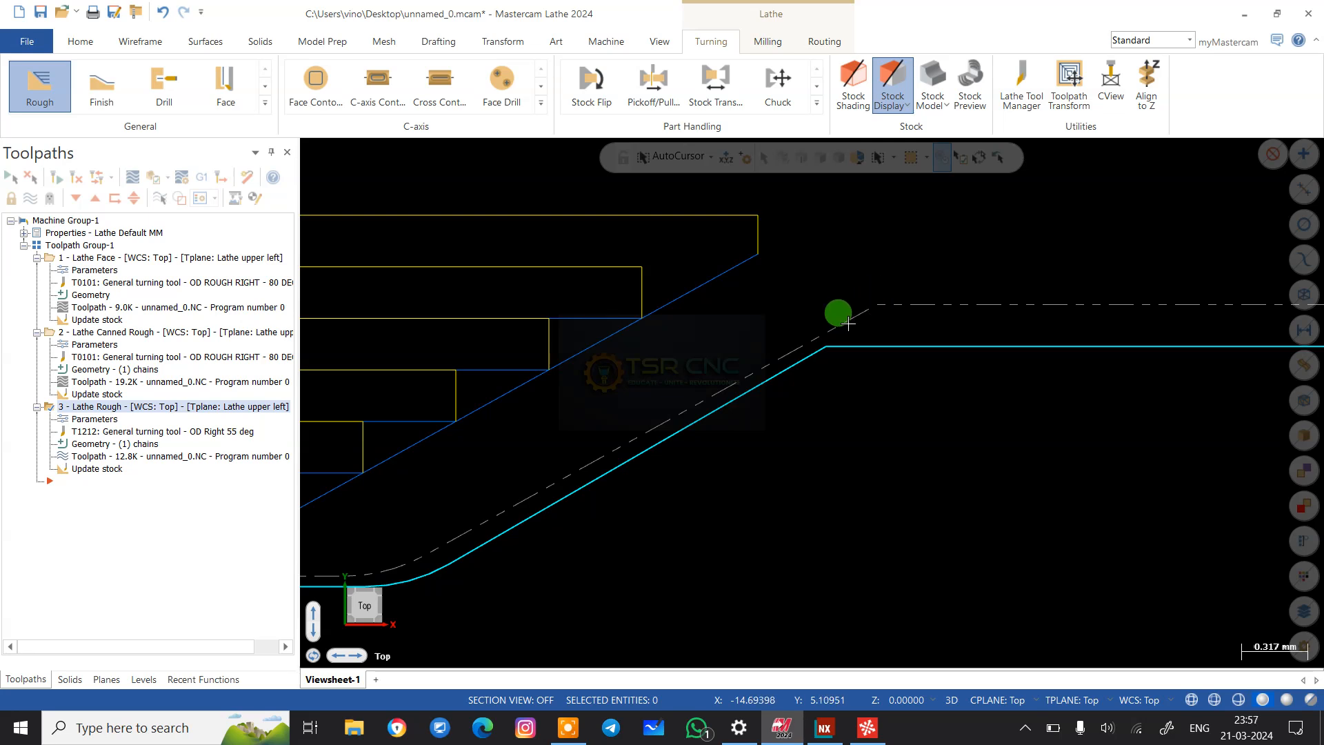
scroll(1038, 248, "down", 5)
scroll(585, 314, "up", 2)
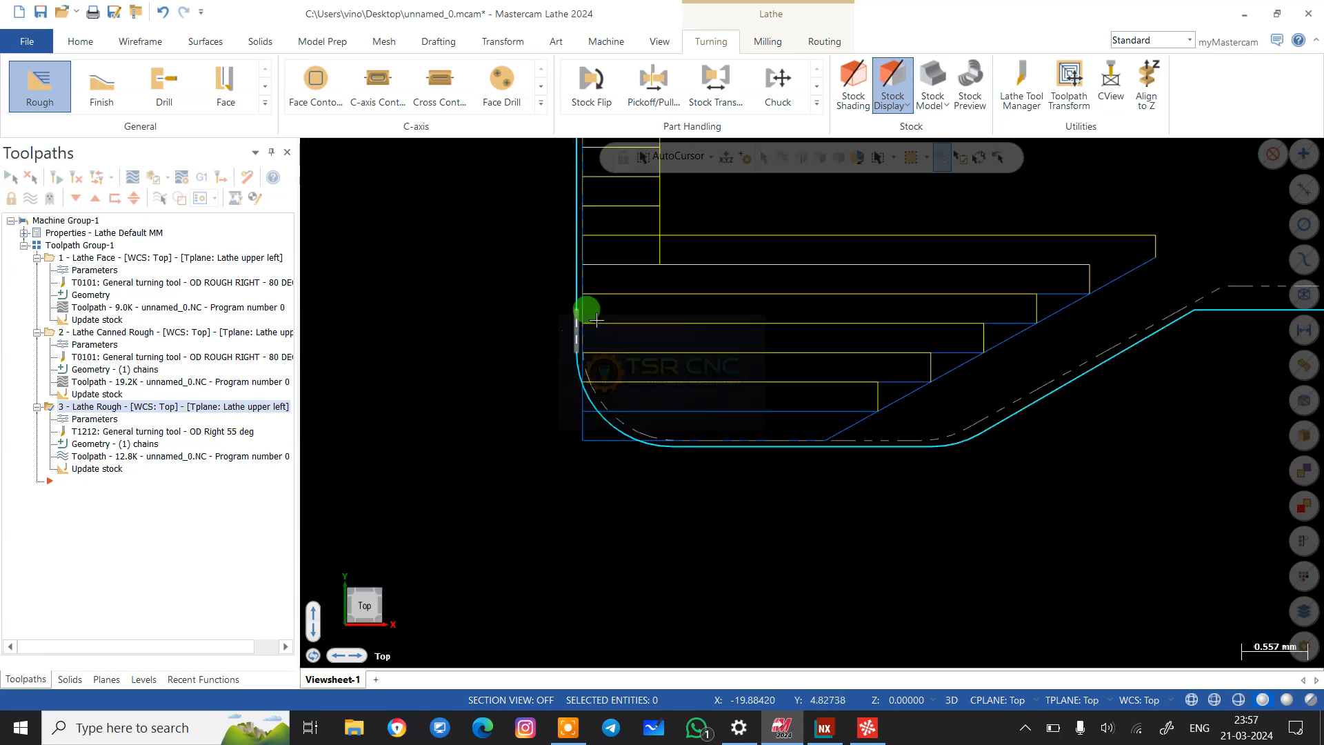
scroll(597, 320, "up", 2)
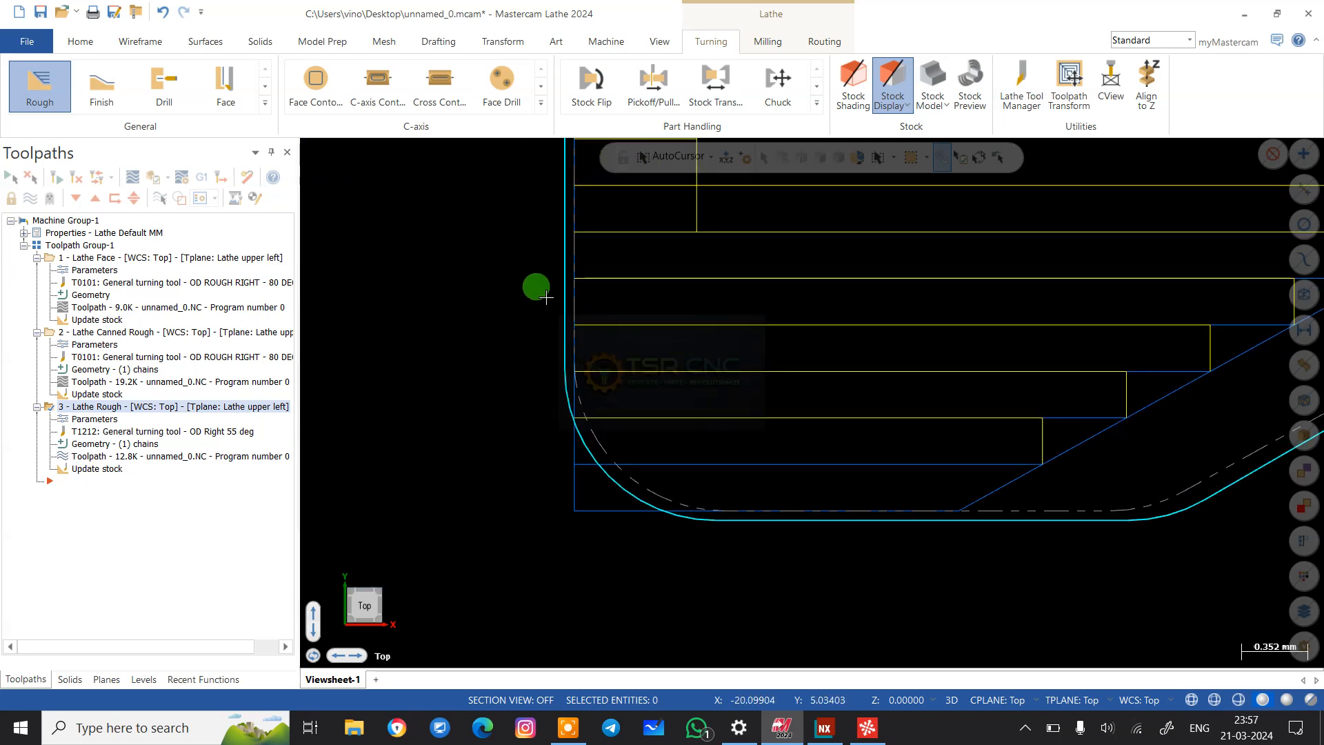
scroll(498, 286, "down", 2)
scroll(593, 442, "down", 5)
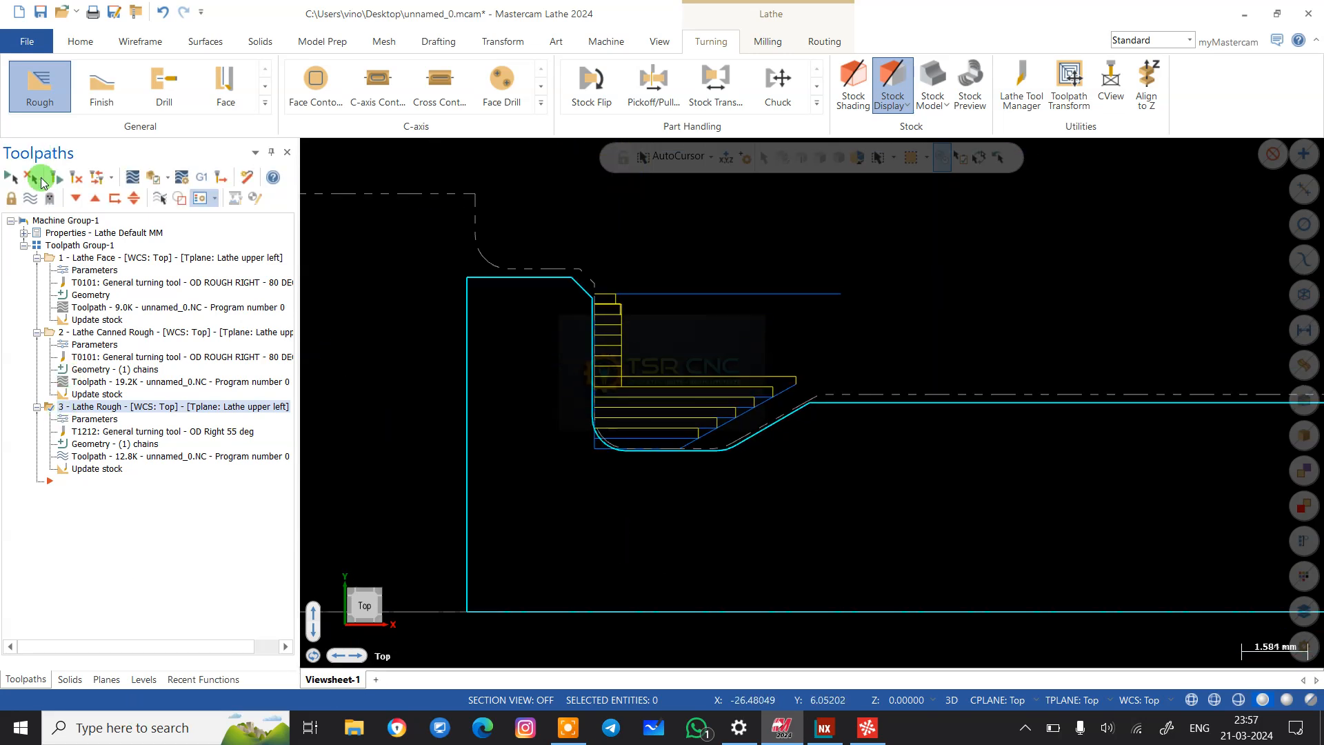
- Hide the rough toolpath and chain the outer profile from the front chamfer to the flange's outer diameter for a Finish toolpath
left_click(32, 199)
scroll(538, 366, "down", 3)
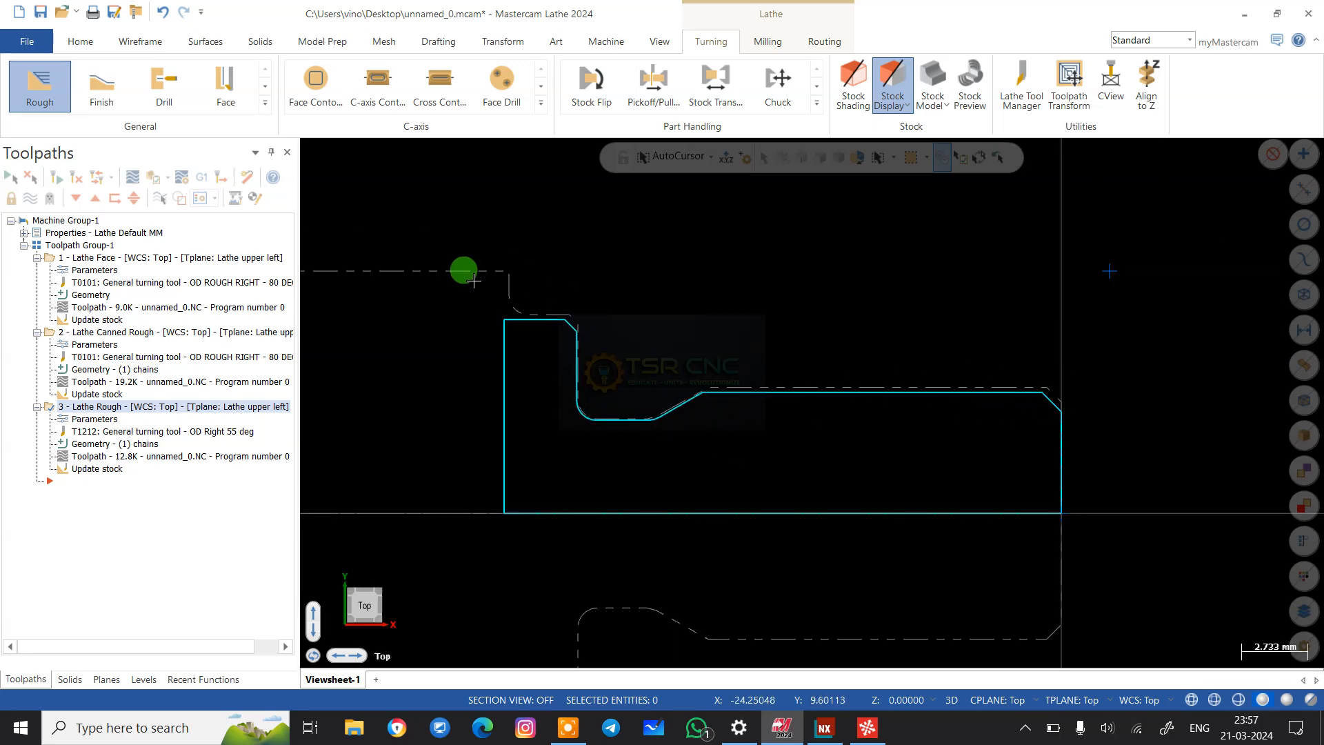
left_click(265, 103)
left_click(103, 97)
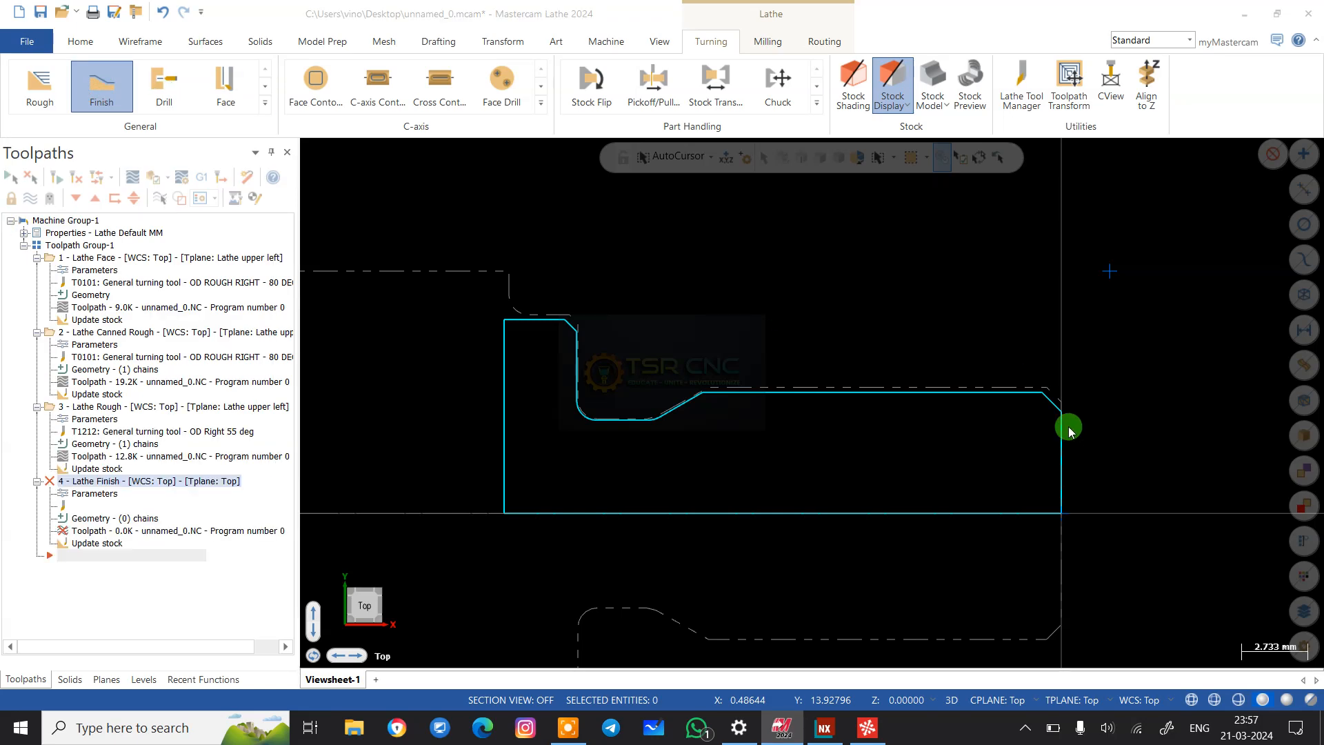
left_click(1053, 402)
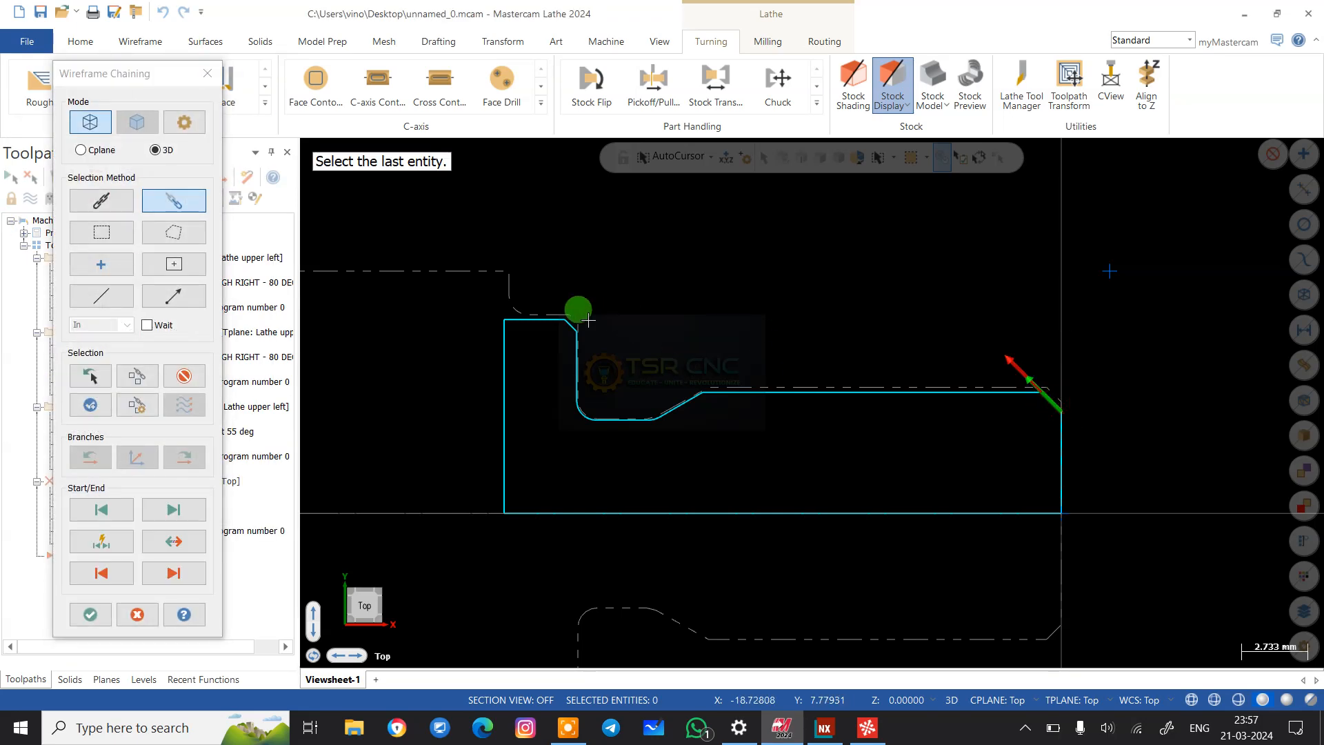
left_click(511, 311)
left_click(86, 614)
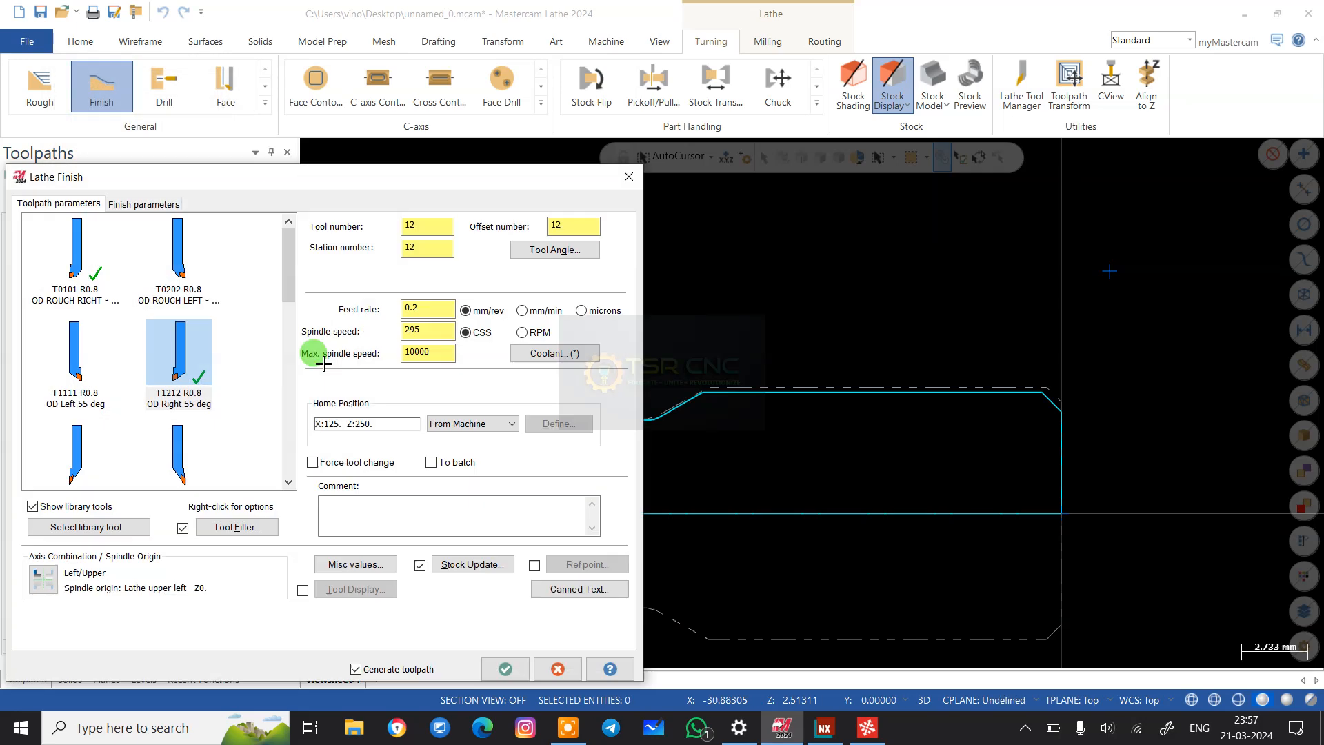
- Choose tool T2121 OD FINISH RIGHT - 35 DEG. for finishing and set its insert corner radius to 04
left_click(52, 459)
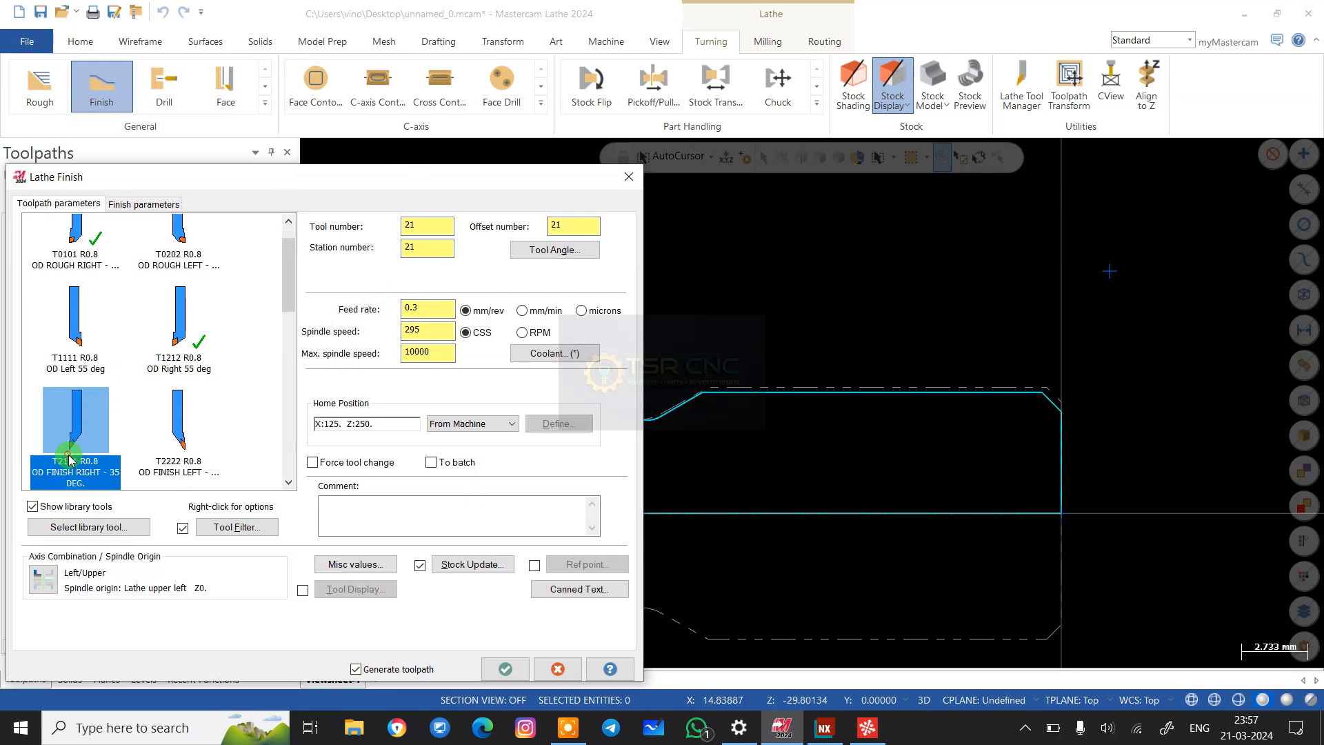
double_click(91, 447)
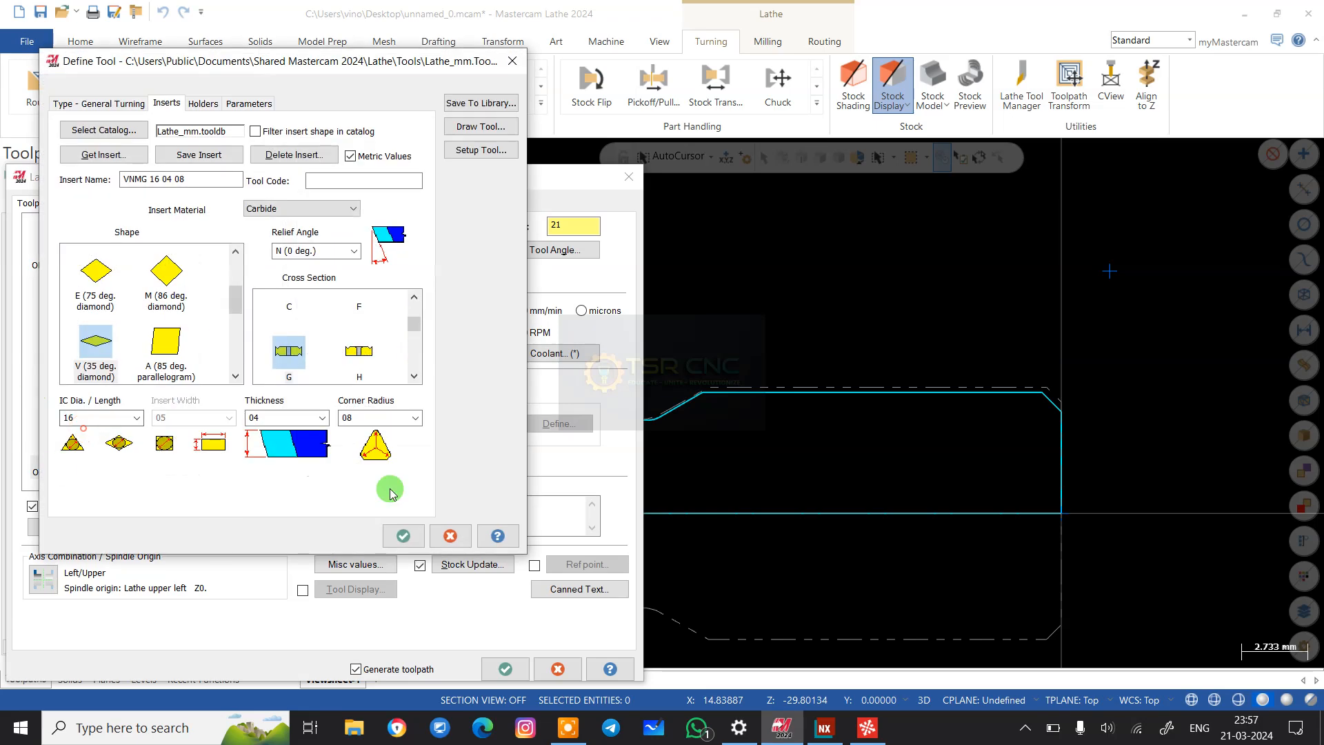
left_click(416, 419)
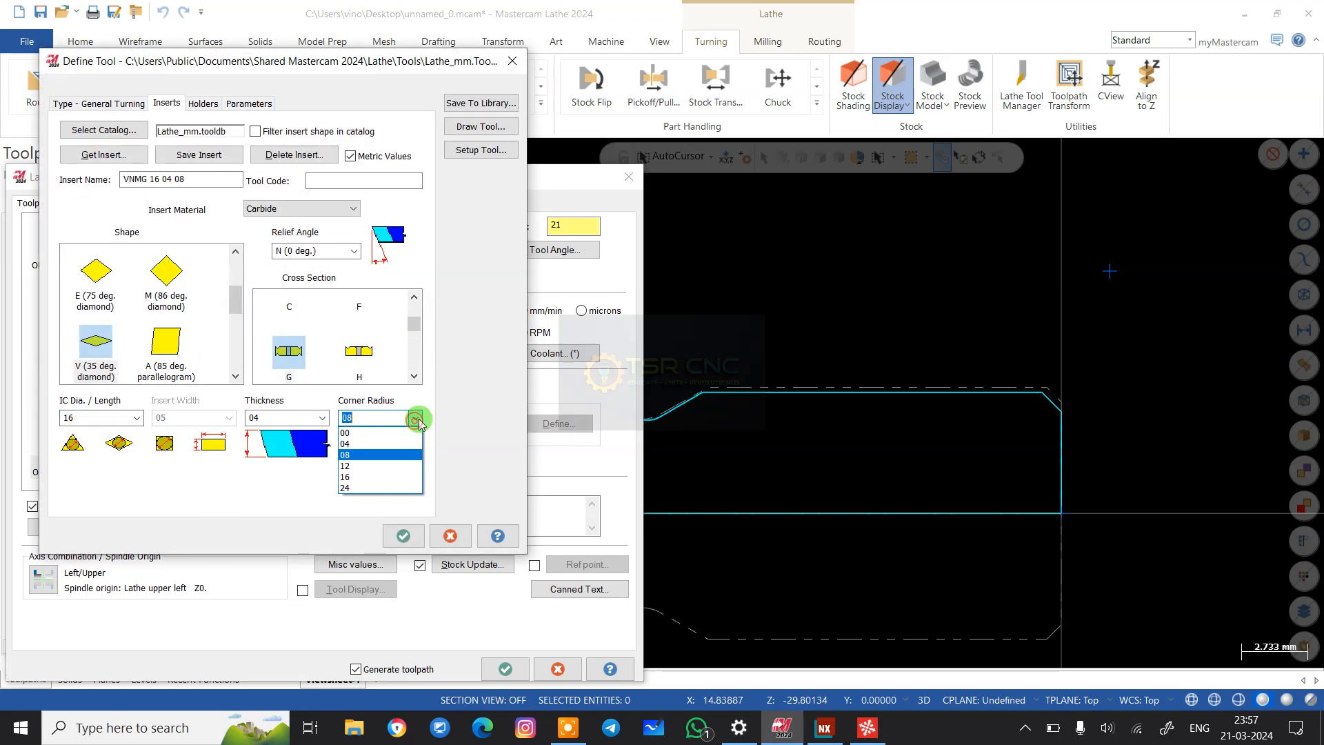
left_click(373, 441)
left_click(403, 537)
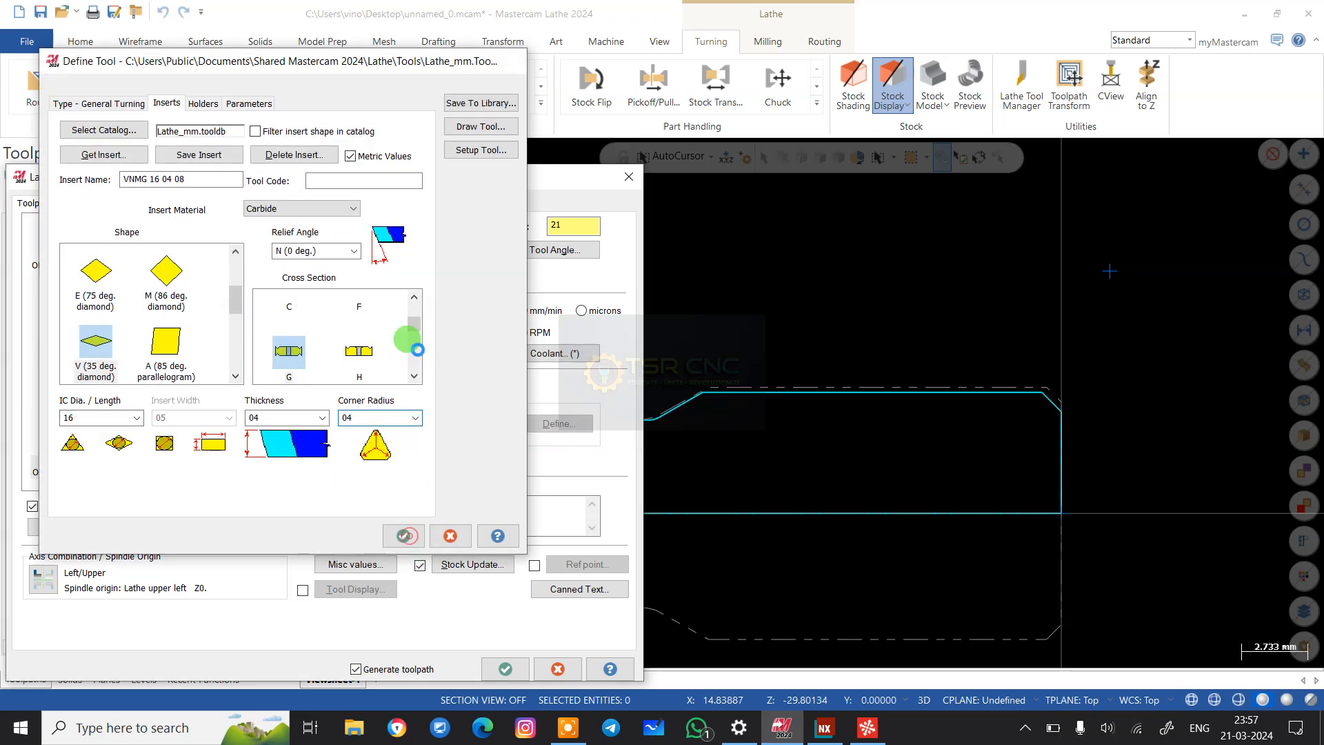
- Extend the finish contour to the stock and generate the finish toolpath
left_click(171, 205)
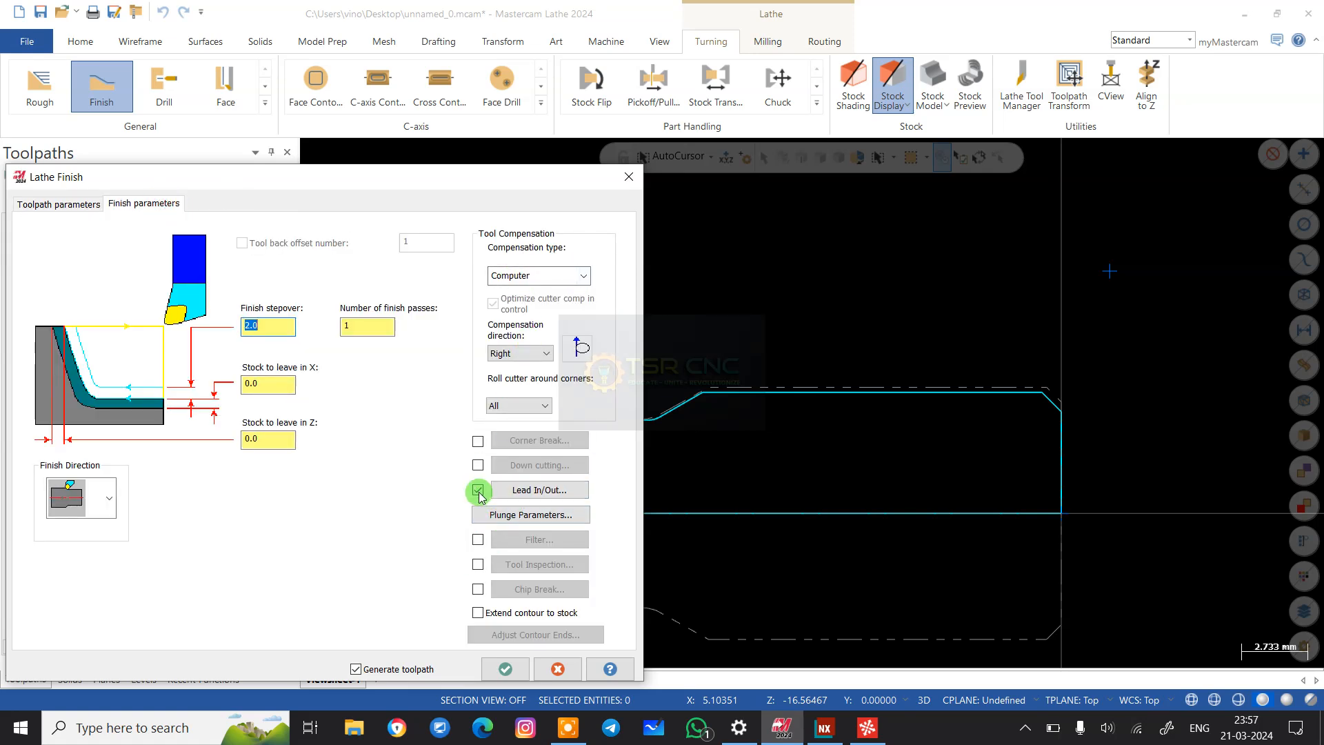
left_click(478, 613)
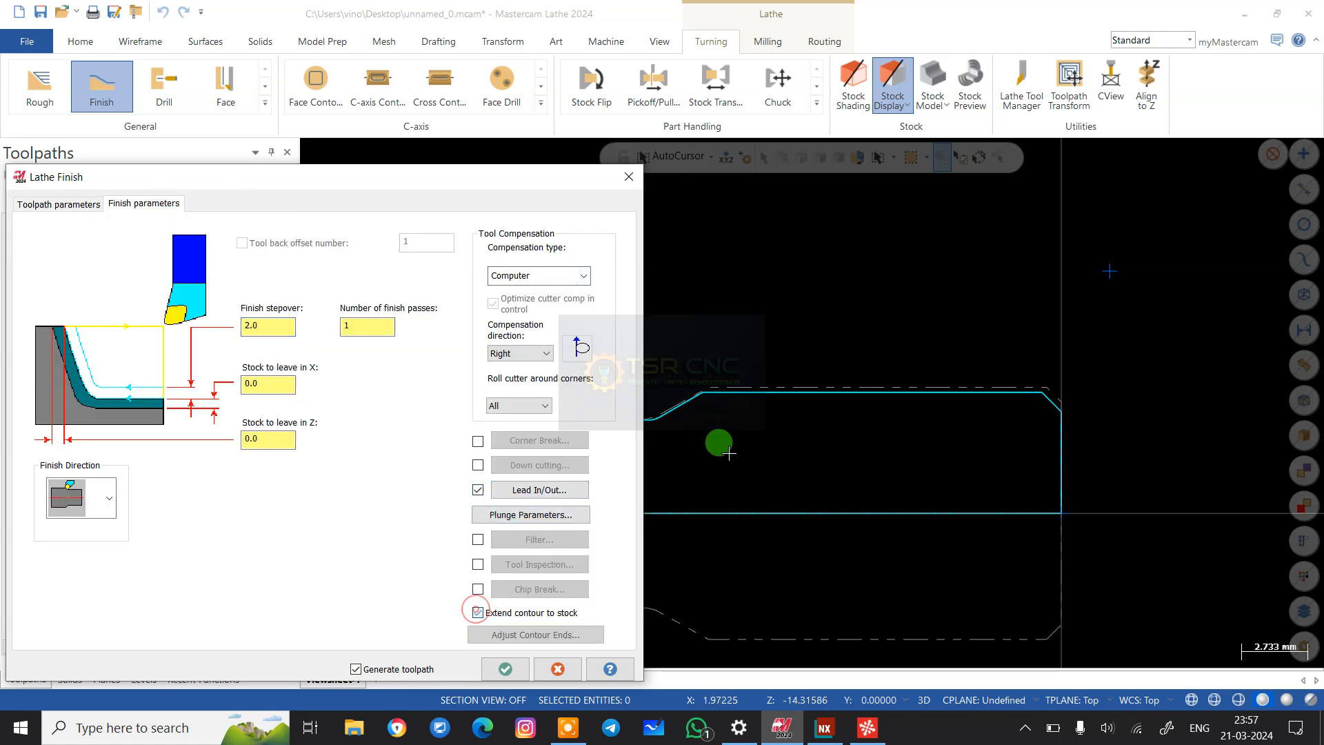
left_click_drag(452, 187, 456, 81)
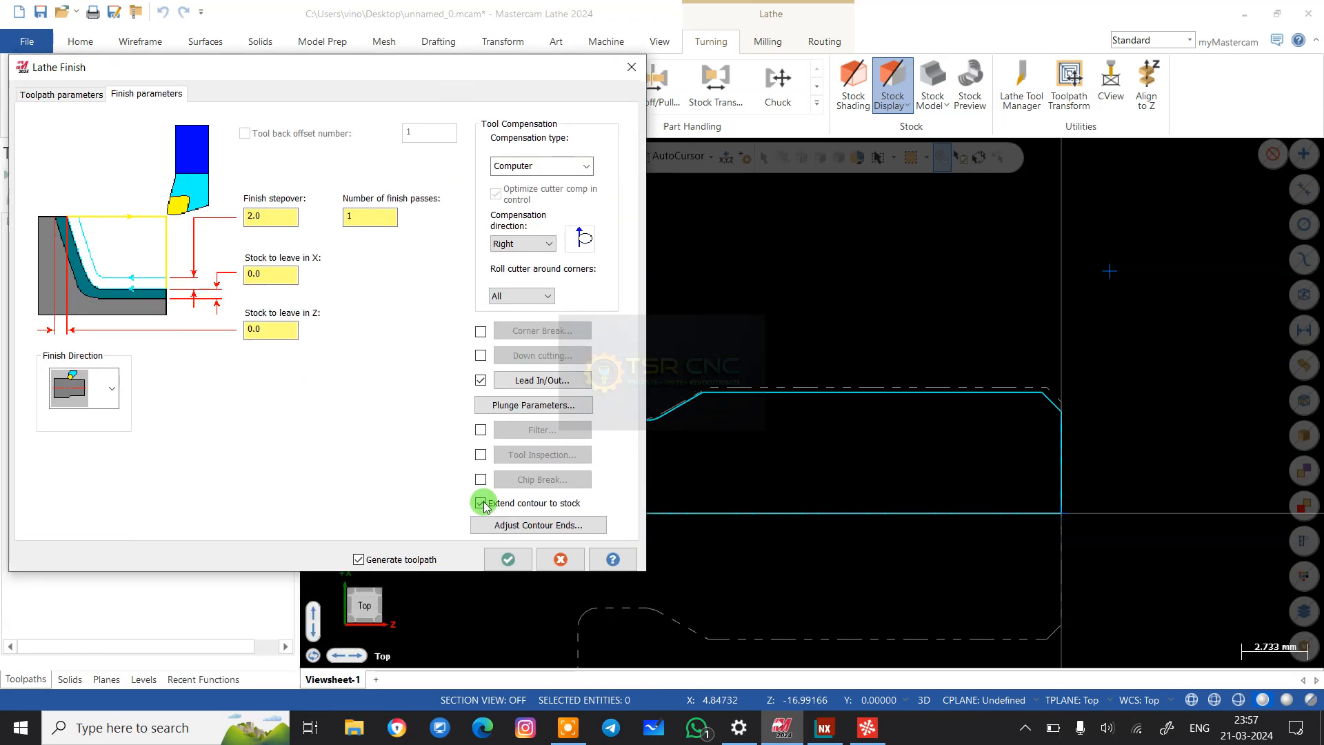
left_click(508, 560)
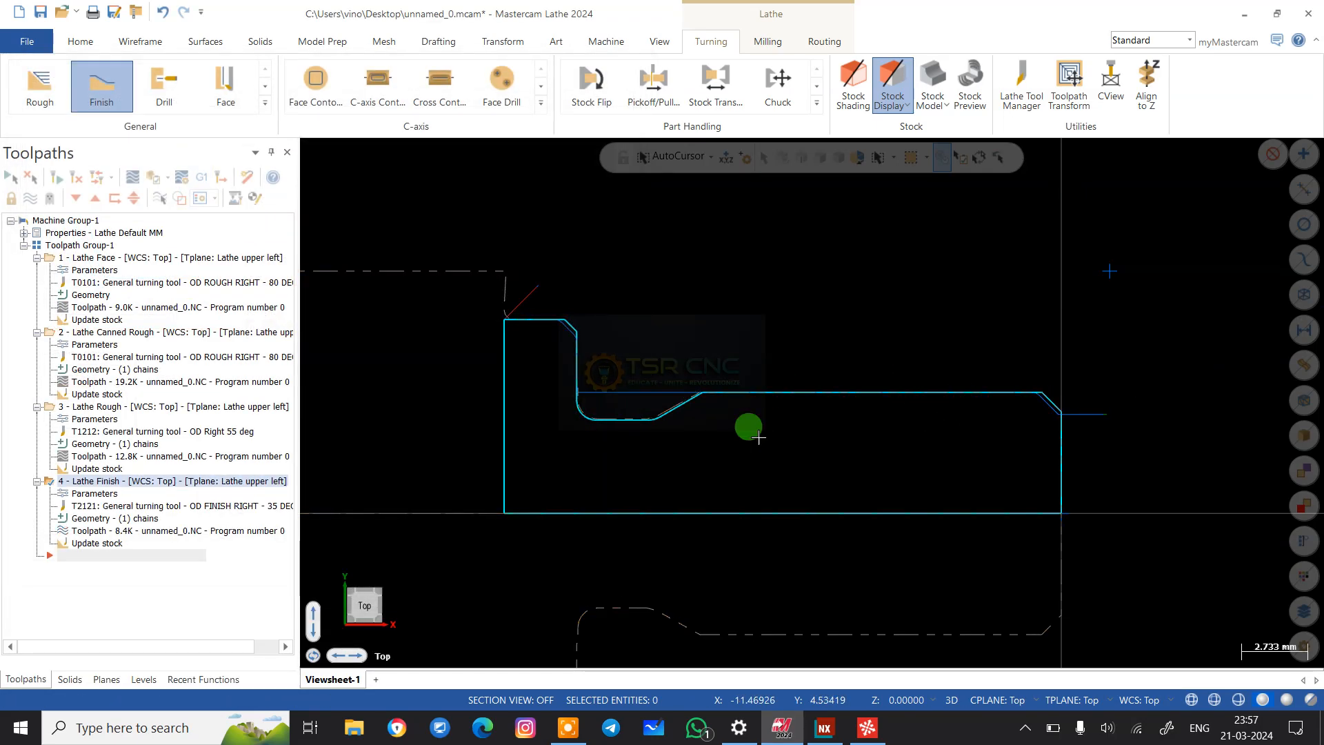
- Set the finish toolpath's plunge cutting to the second option, following the undercut, and regenerate the toolpath
scroll(607, 393, "up", 5)
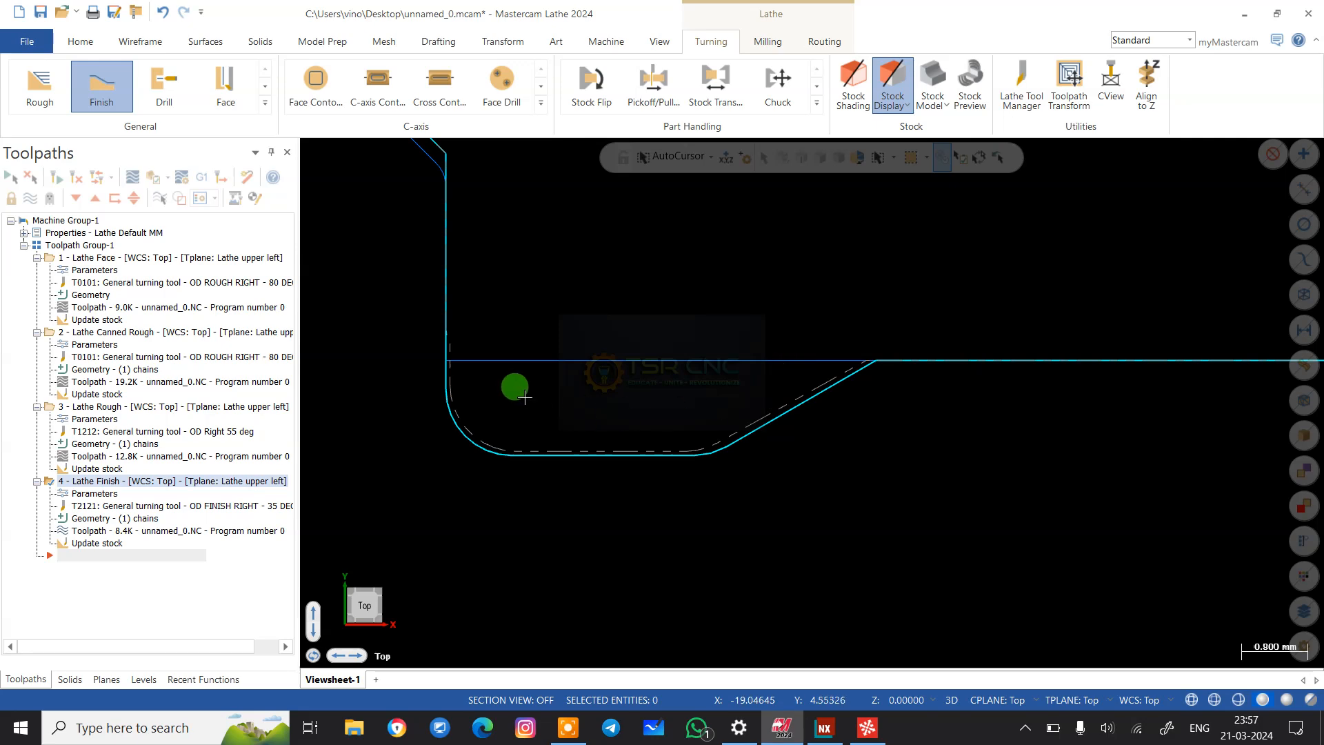
scroll(776, 378, "down", 1)
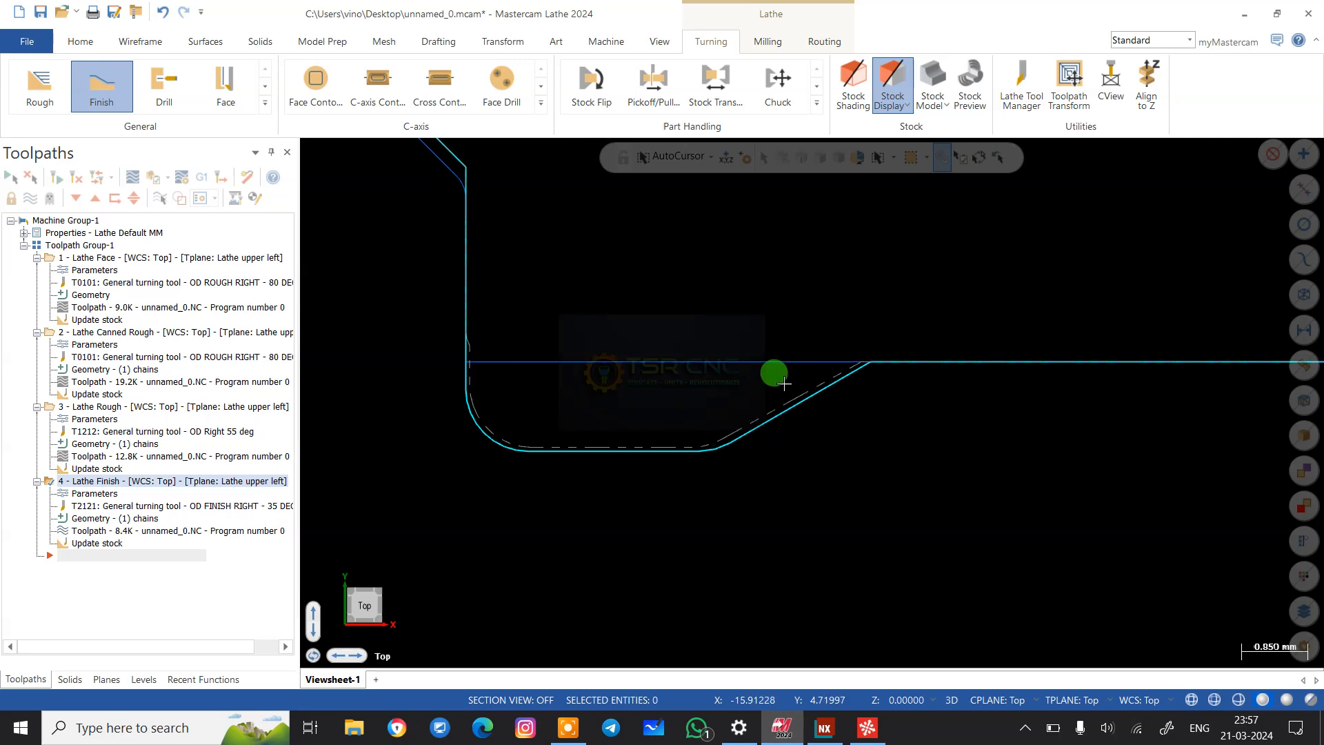
left_click(113, 487)
left_click(504, 338)
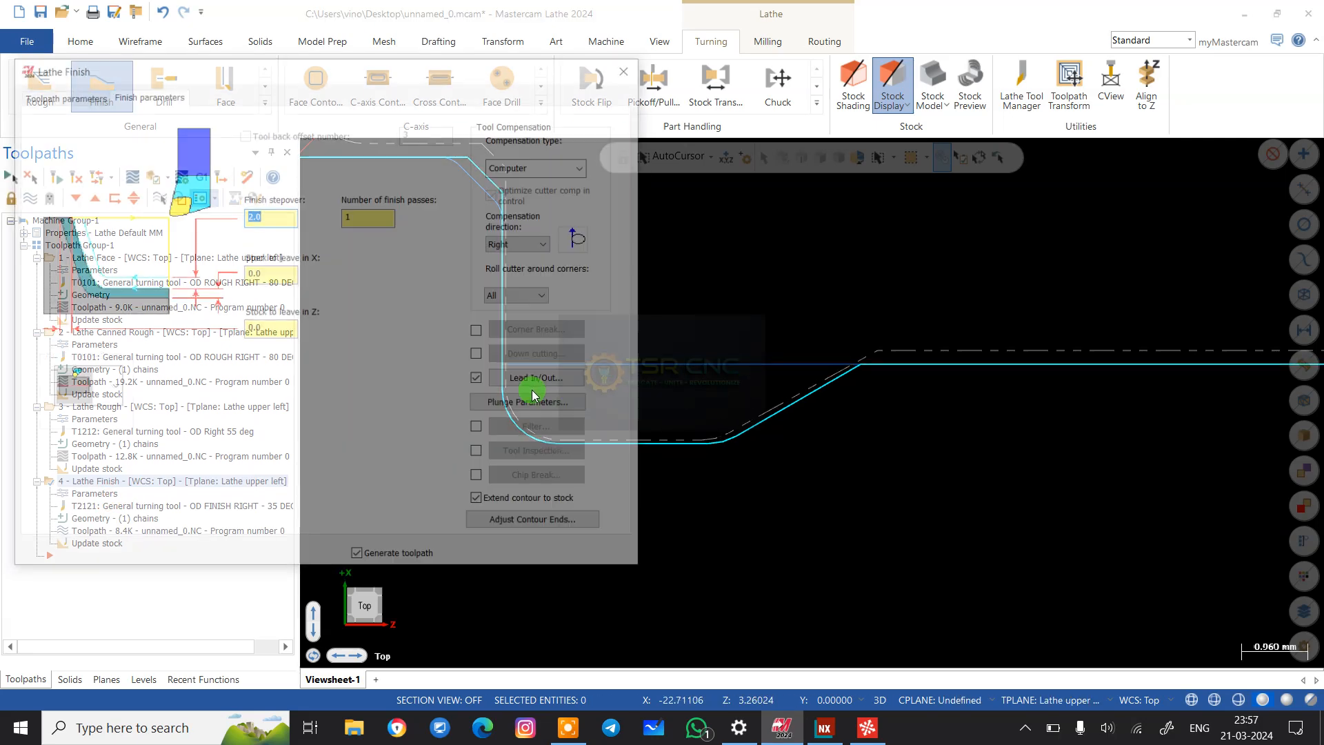
left_click(531, 402)
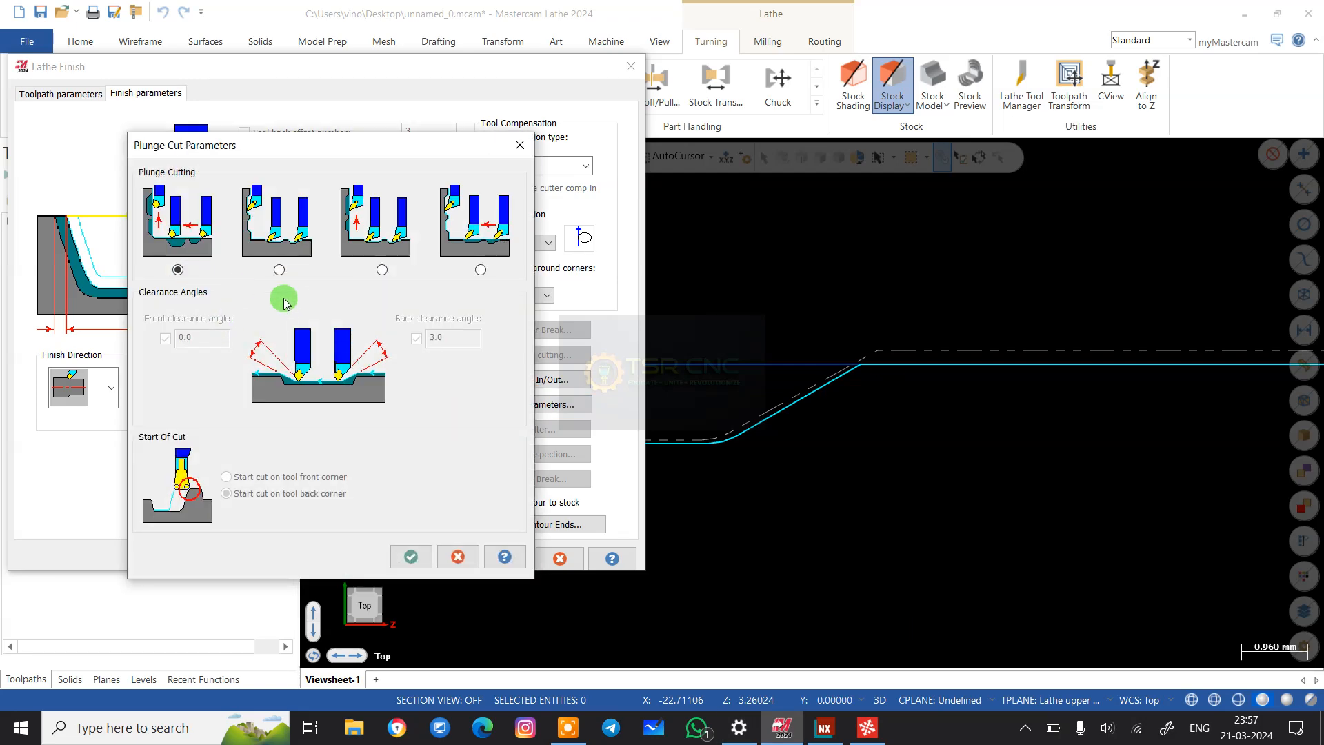
left_click(280, 270)
left_click(411, 556)
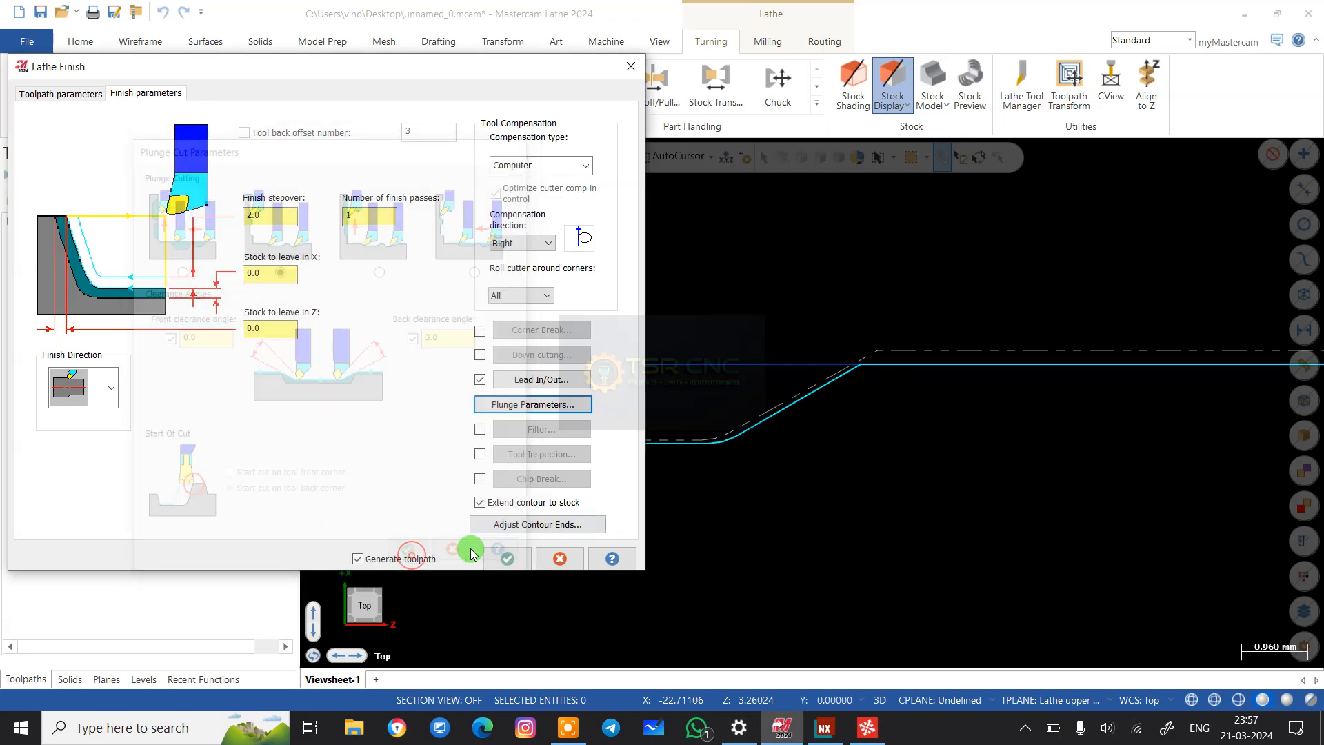
left_click(508, 562)
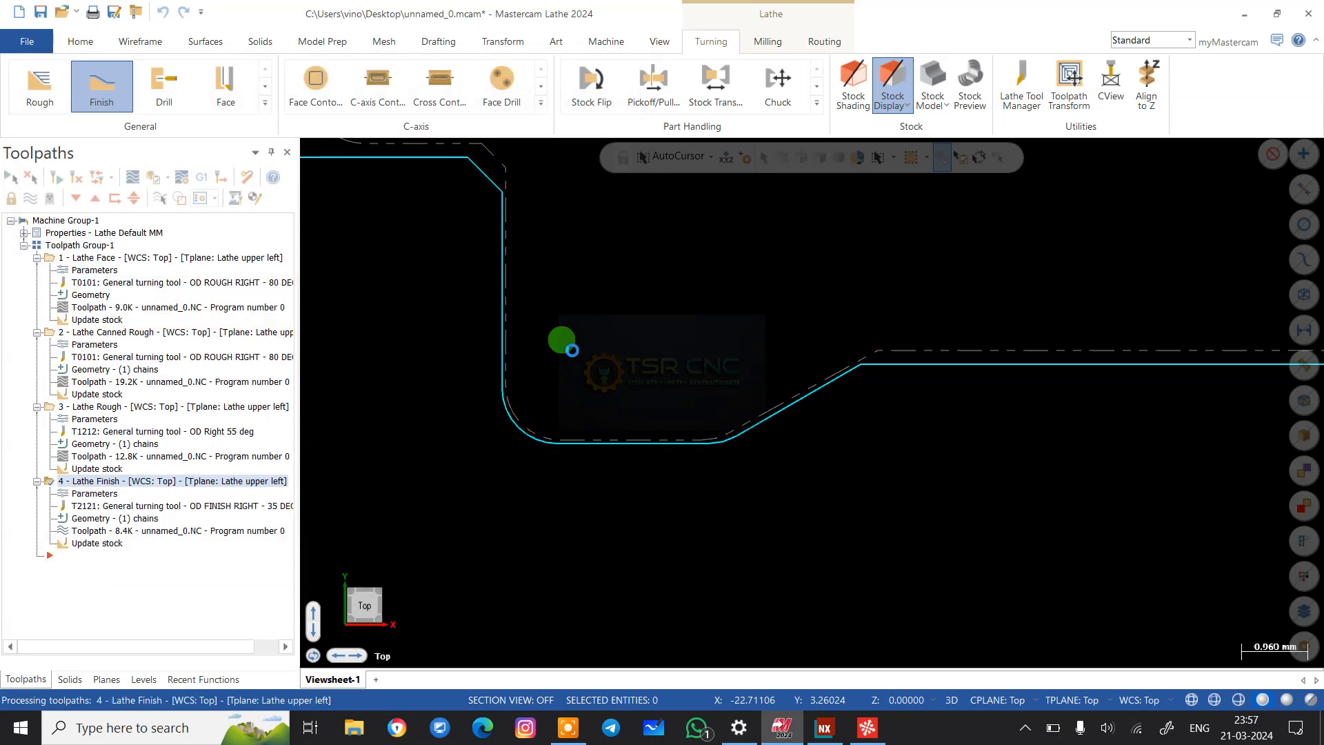
- Examine the regenerated finish toolpath along the undercut slope, corner radius and flange face
scroll(715, 384, "down", 4)
scroll(563, 359, "down", 3)
scroll(808, 382, "up", 5)
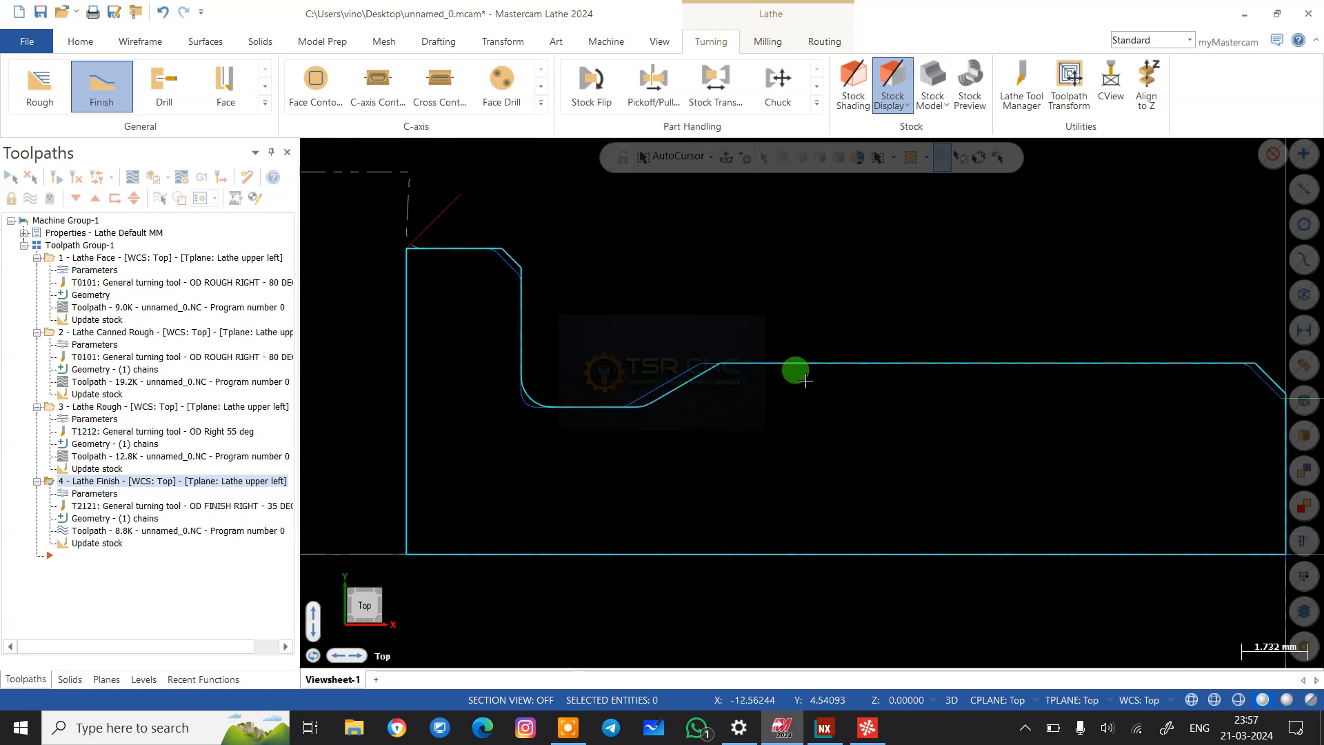
scroll(727, 365, "up", 5)
scroll(680, 222, "down", 3)
scroll(718, 345, "down", 3)
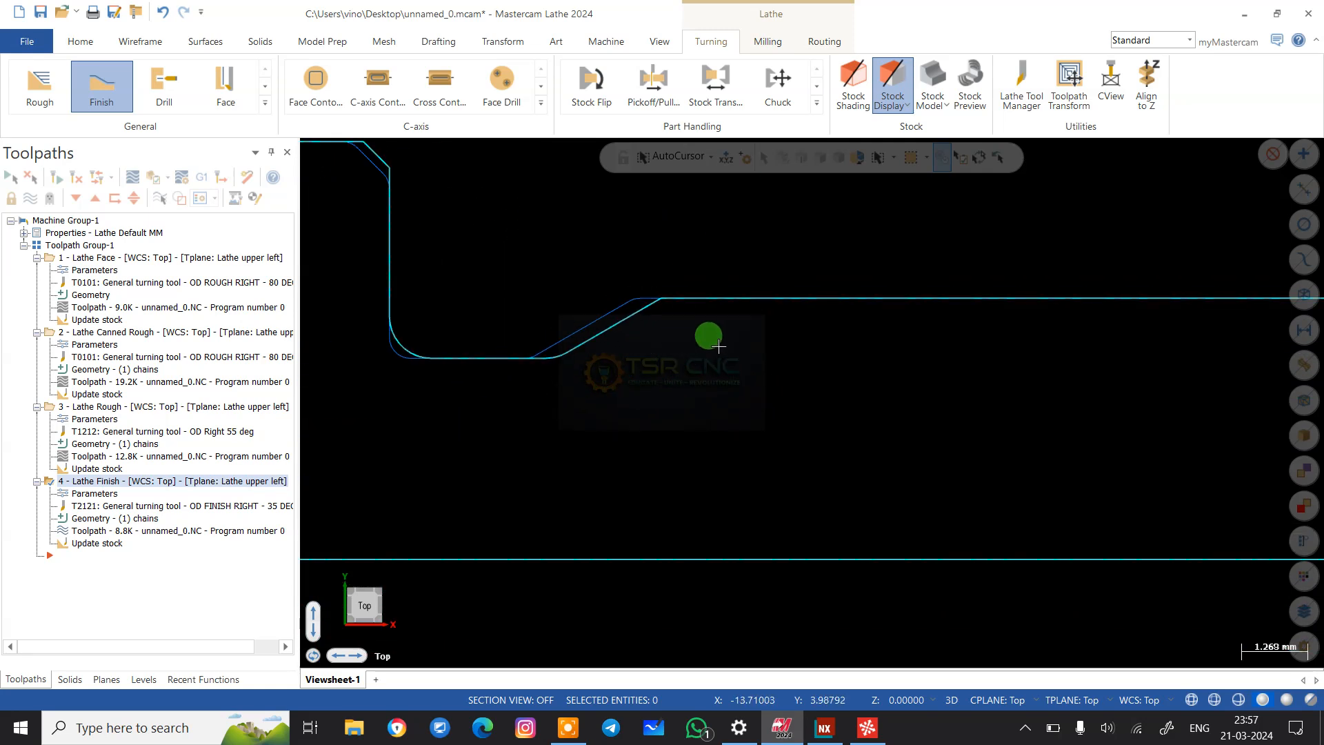
scroll(577, 336, "down", 2)
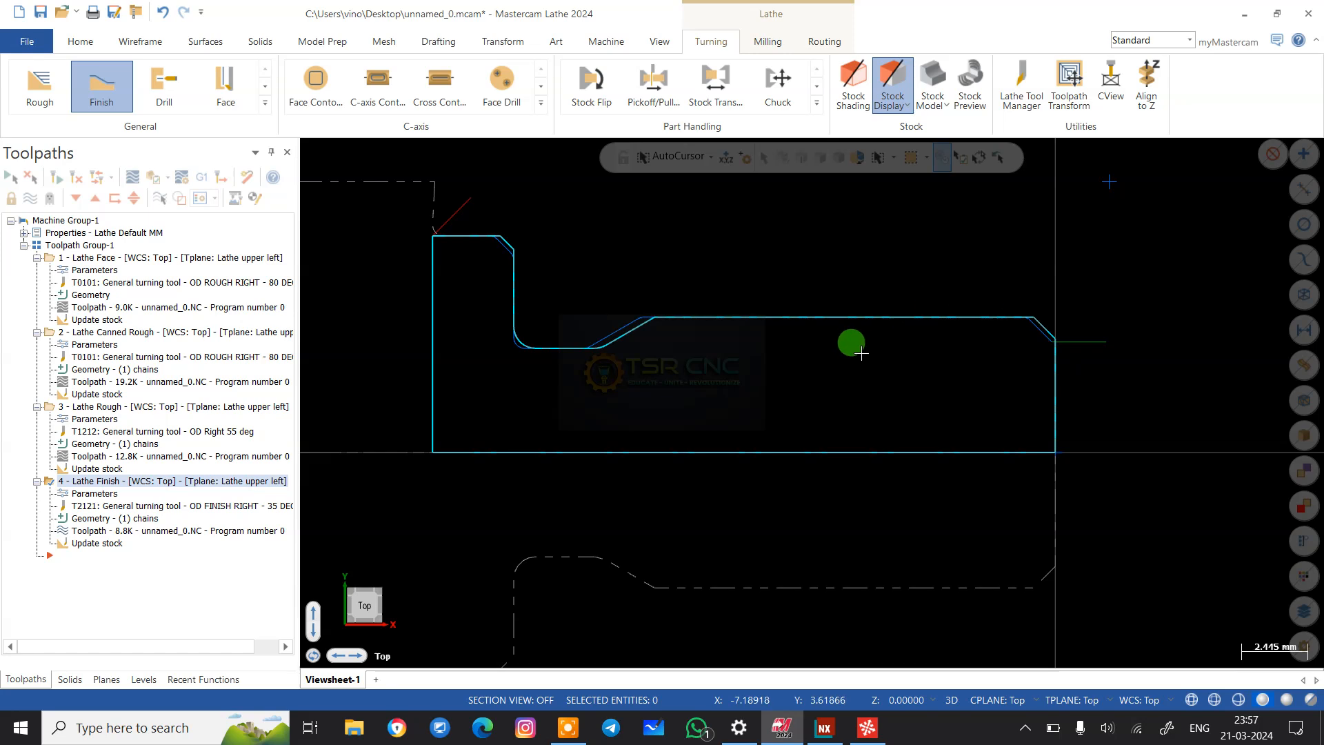
scroll(573, 296, "up", 4)
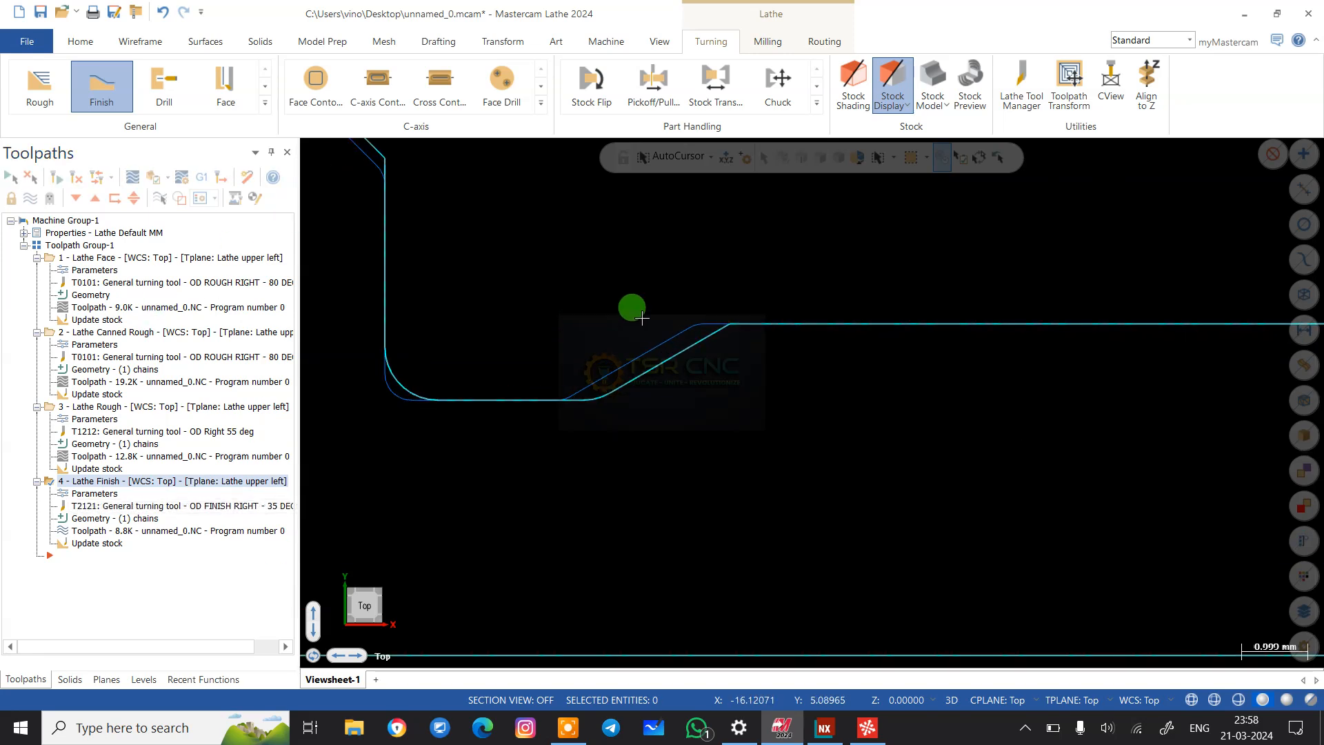
scroll(794, 310, "up", 5)
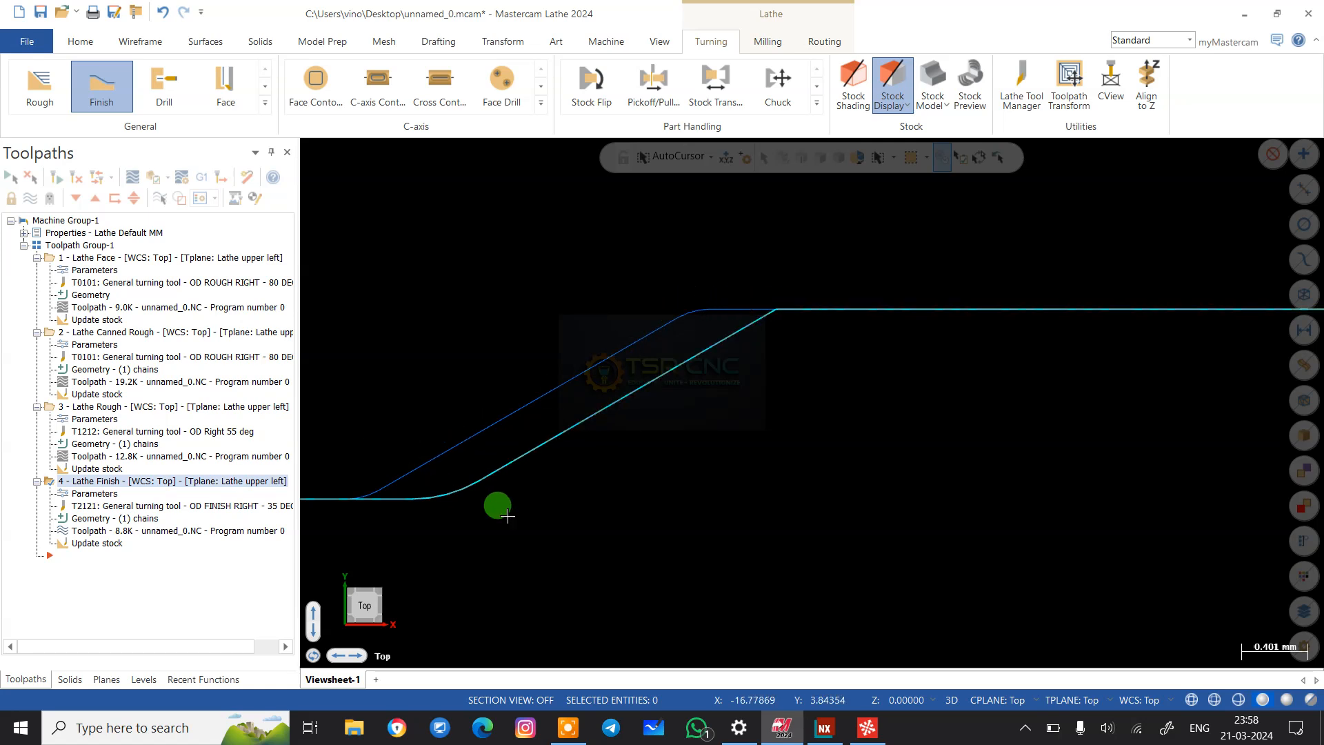
scroll(870, 401, "down", 2)
scroll(940, 409, "down", 2)
scroll(353, 448, "up", 2)
scroll(386, 427, "up", 3)
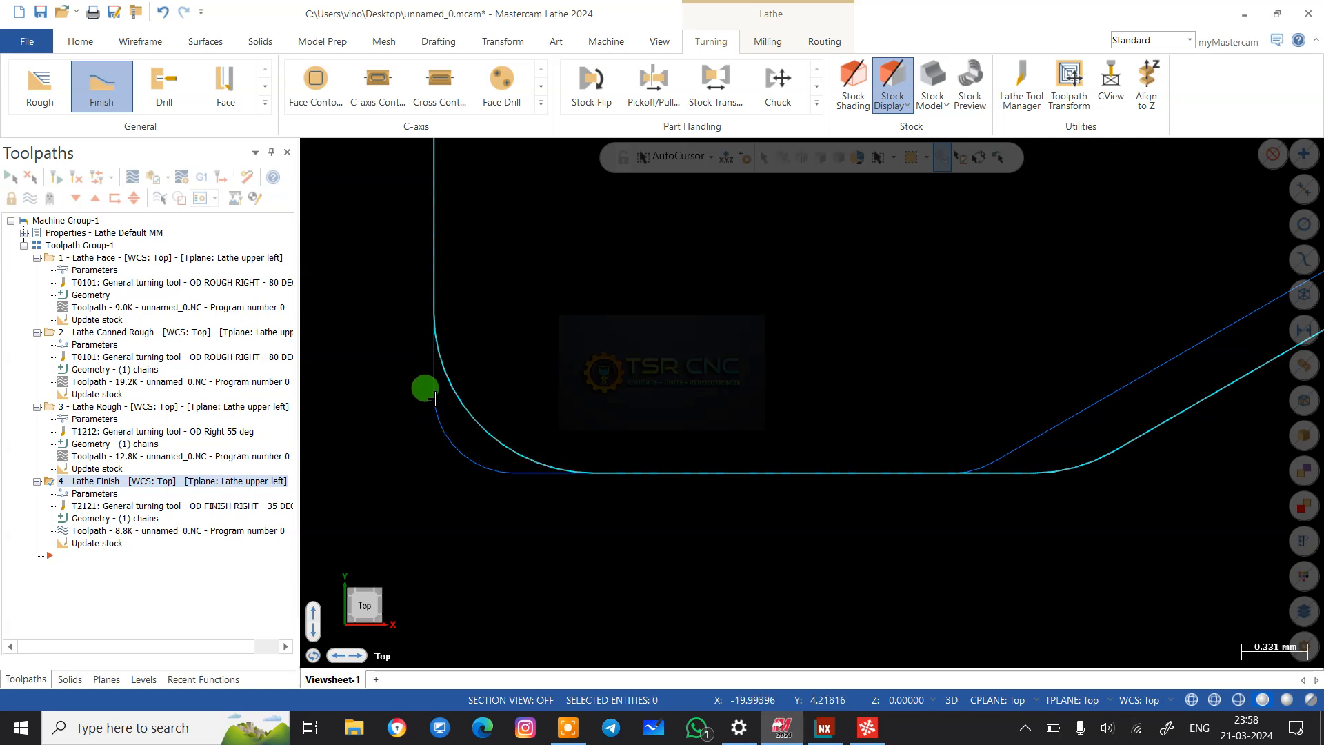
scroll(483, 289, "down", 6)
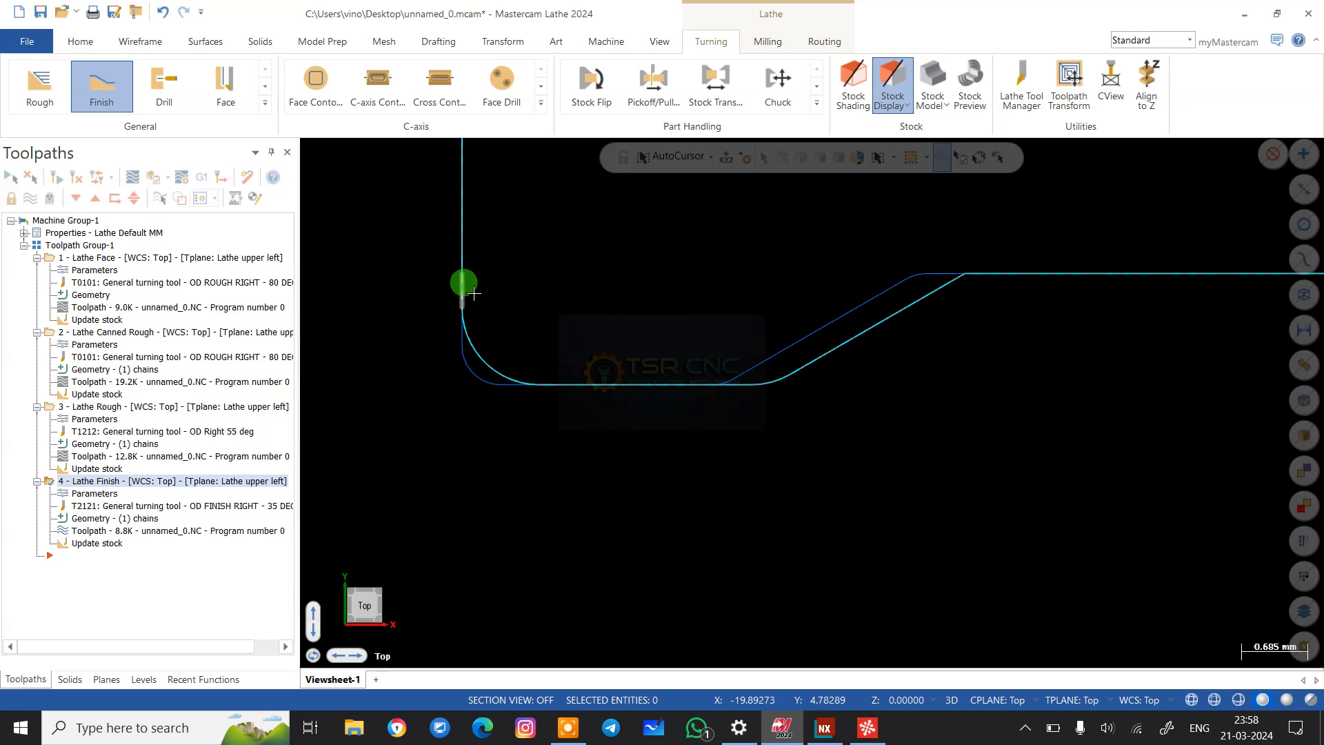
scroll(486, 281, "down", 3)
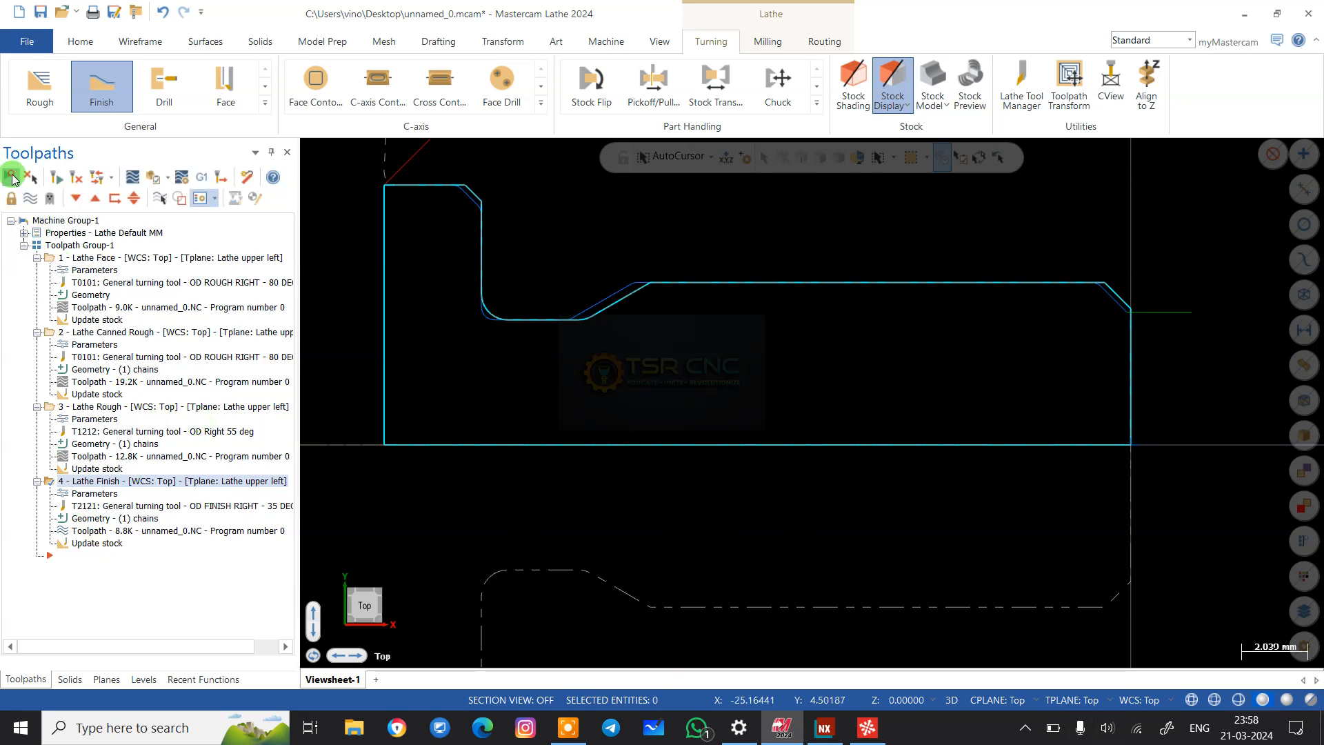
- Post the toolpaths and save the NC program on the Desktop as unnamed_0.NC
left_click(198, 186)
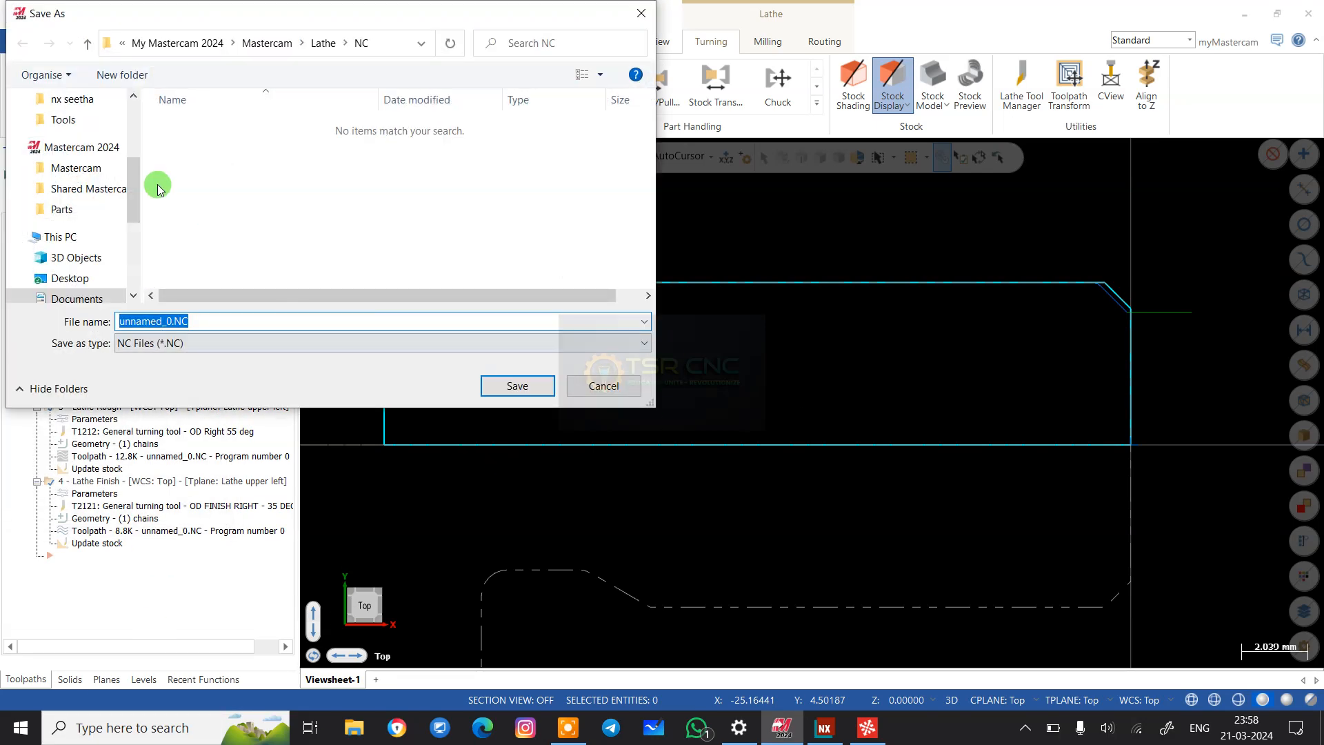
scroll(65, 159, "up", 3)
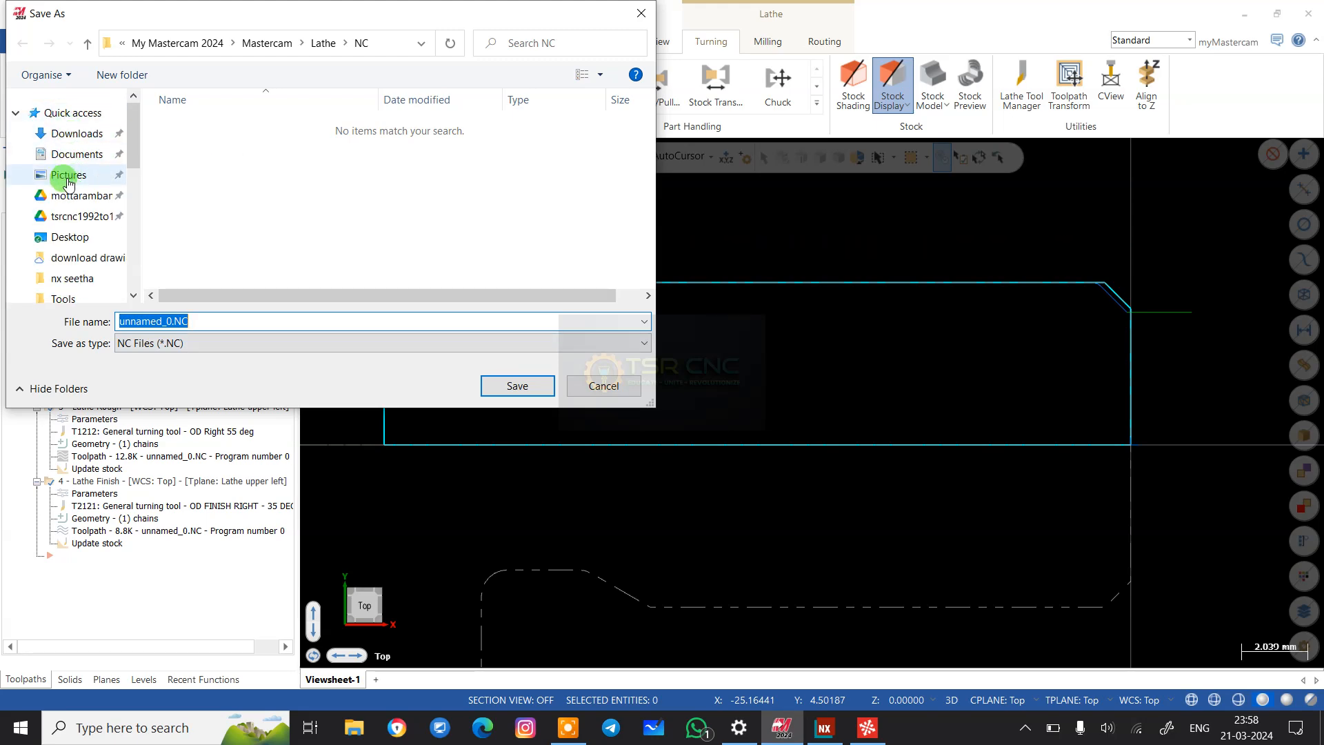
left_click(72, 236)
left_click(520, 389)
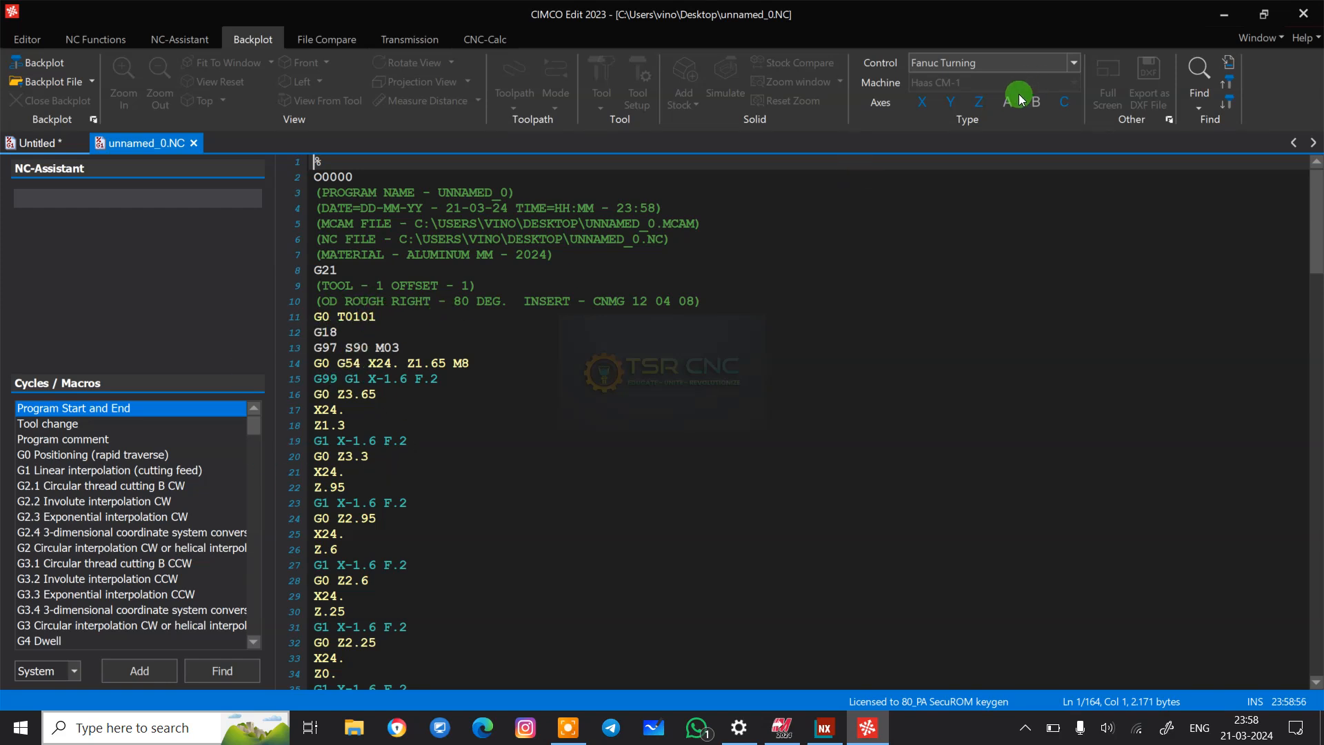
- Search the posted NC program in CIMCO Edit for the letter T, advancing to the T0101 tool call
left_click(1199, 76)
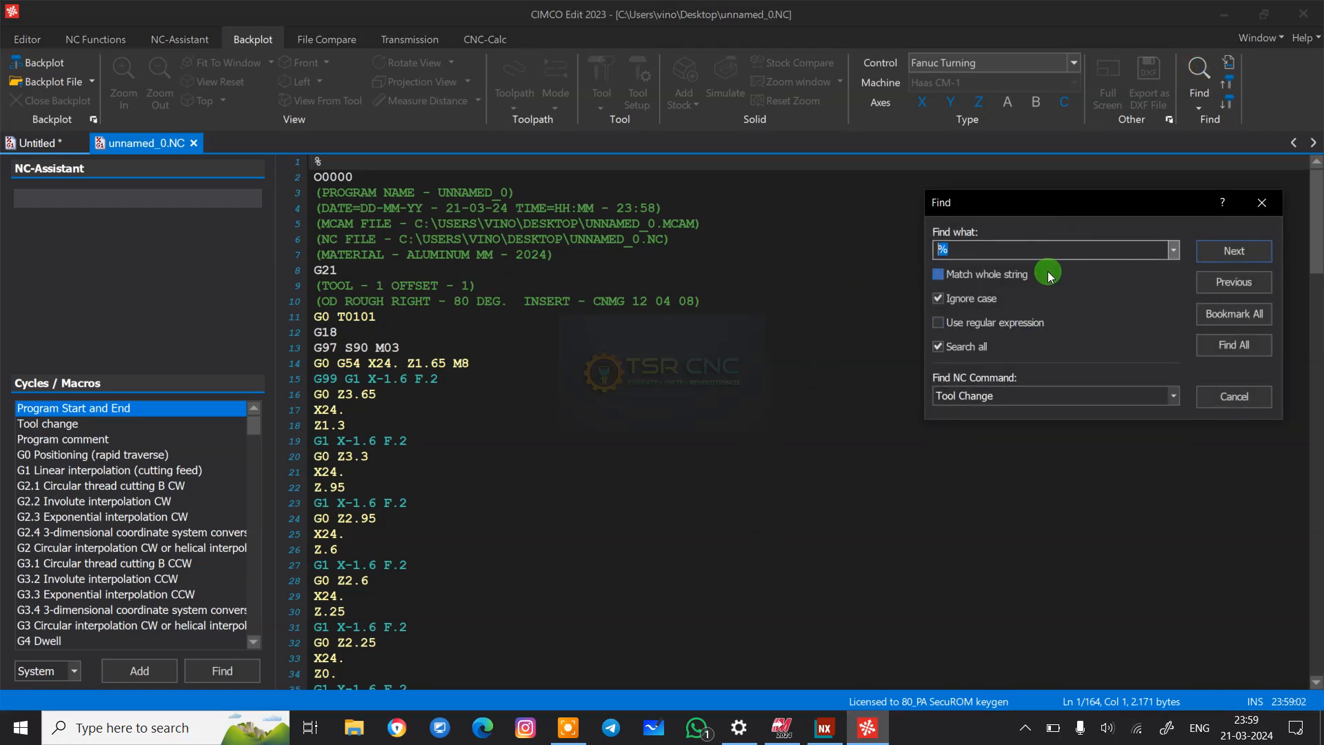
type("T")
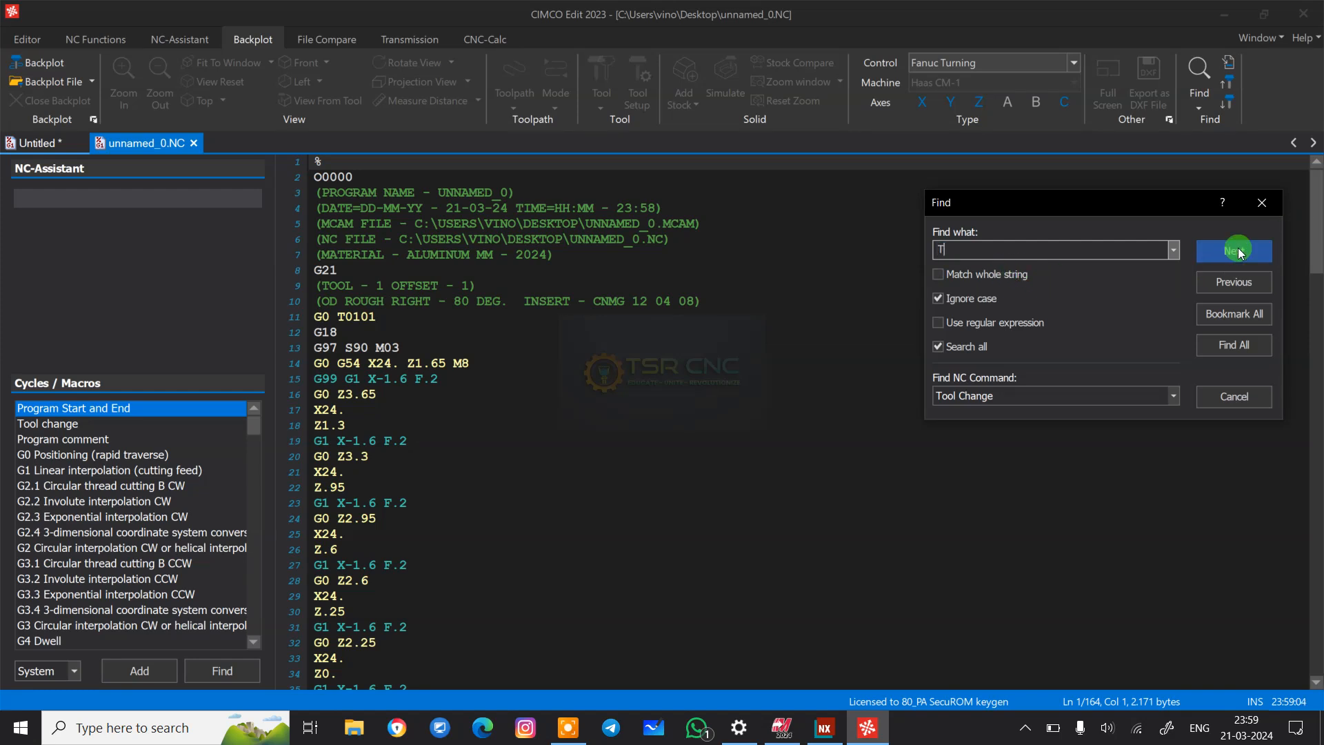
left_click(1236, 251)
left_click(1238, 252)
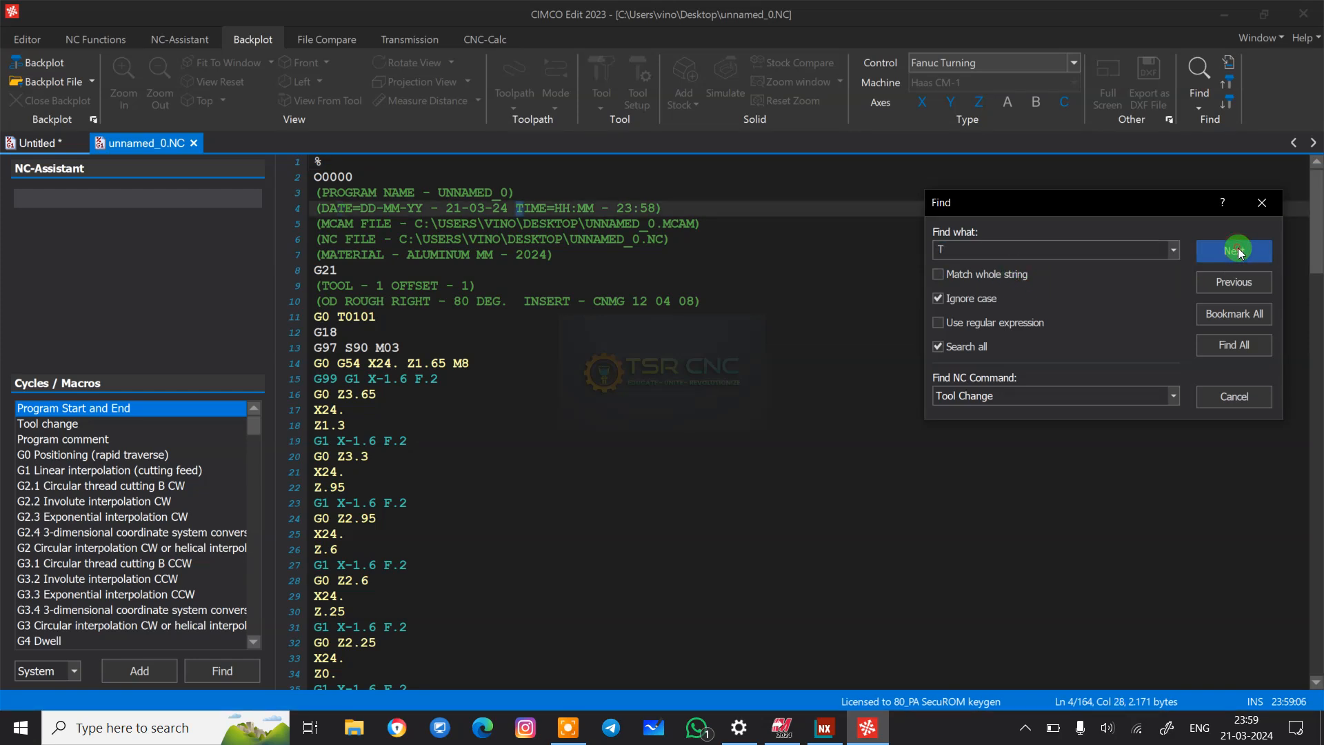
left_click(1236, 251)
left_click(1236, 251)
left_click(1236, 251)
left_click(1236, 251)
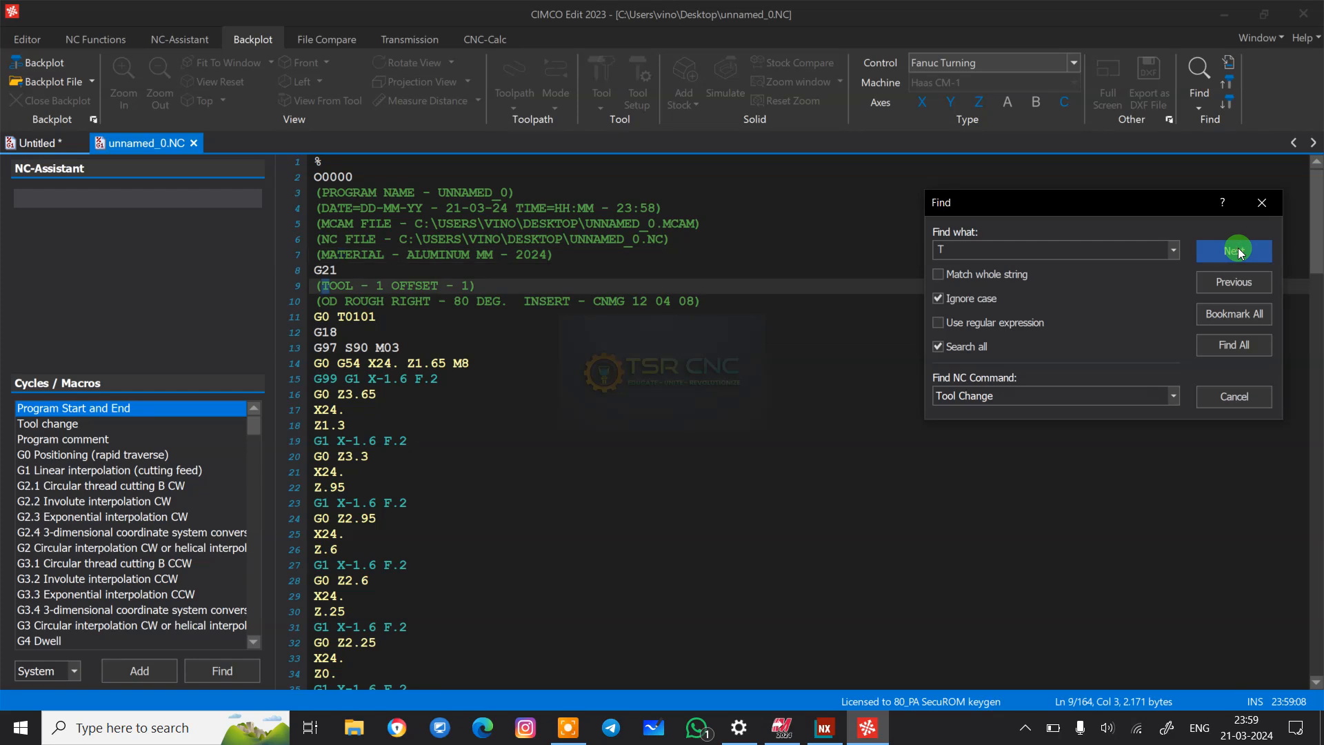
left_click(1238, 252)
left_click(1238, 251)
left_click(1239, 253)
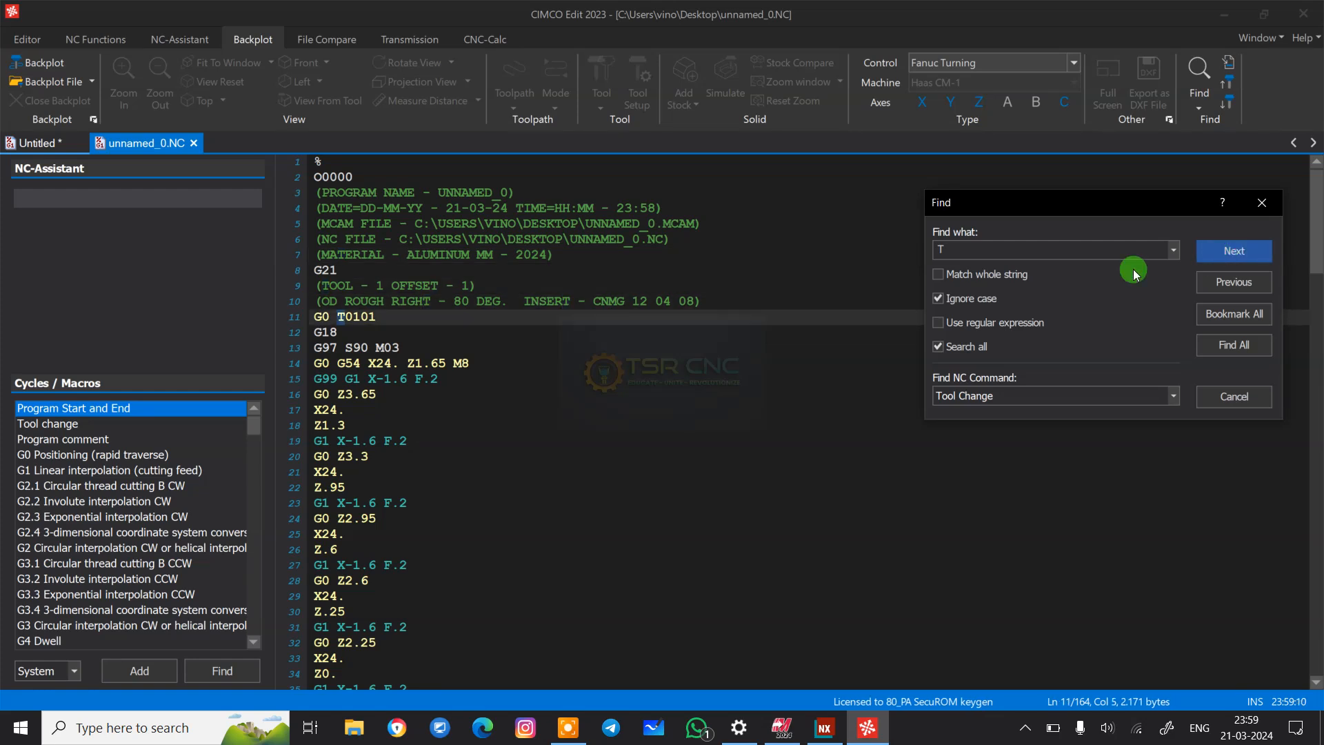
- Delete the header comments and the G21 line between program number O0000 and the T0101 tool call
left_click(737, 302)
left_click_drag(709, 304, 311, 199)
key("Delete")
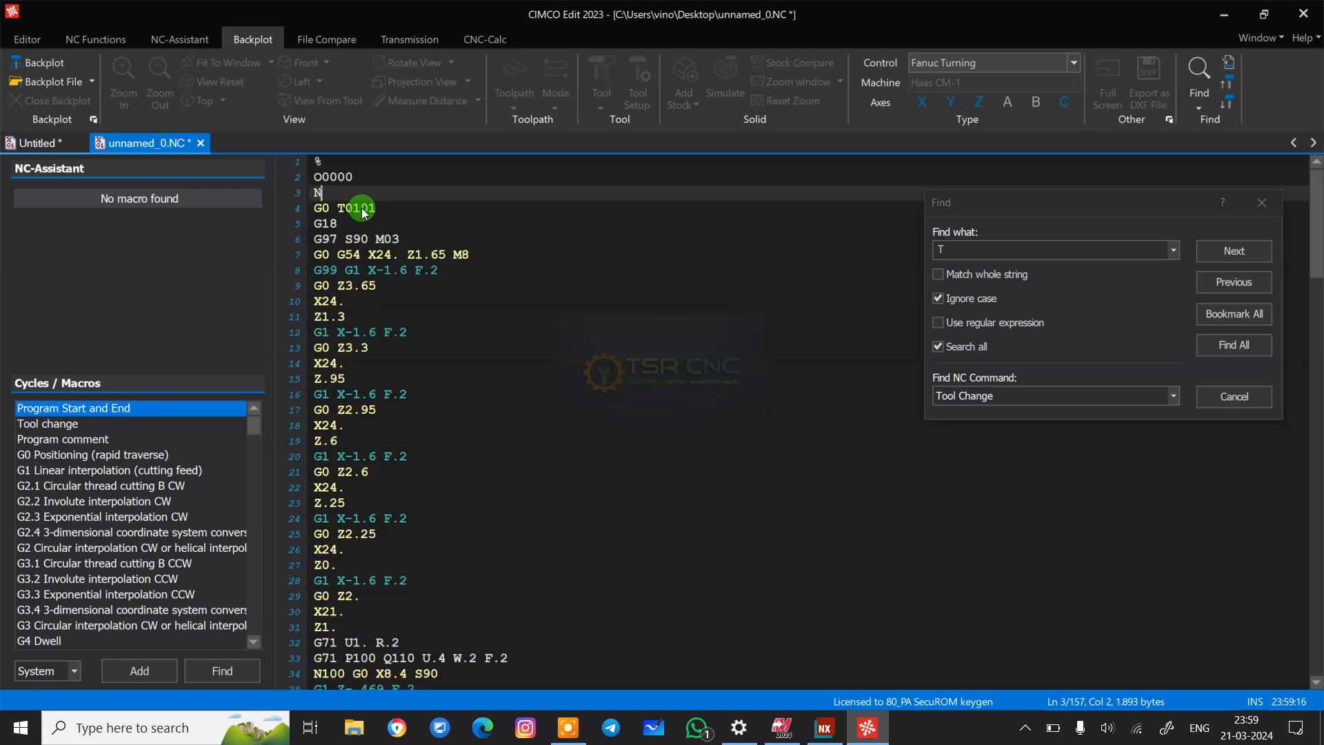
- Insert the lines N1 and G28 U0.0 W0.0 between program number O0000 and the T0101 tool call
type("N1")
key("Return")
type("N2 ")
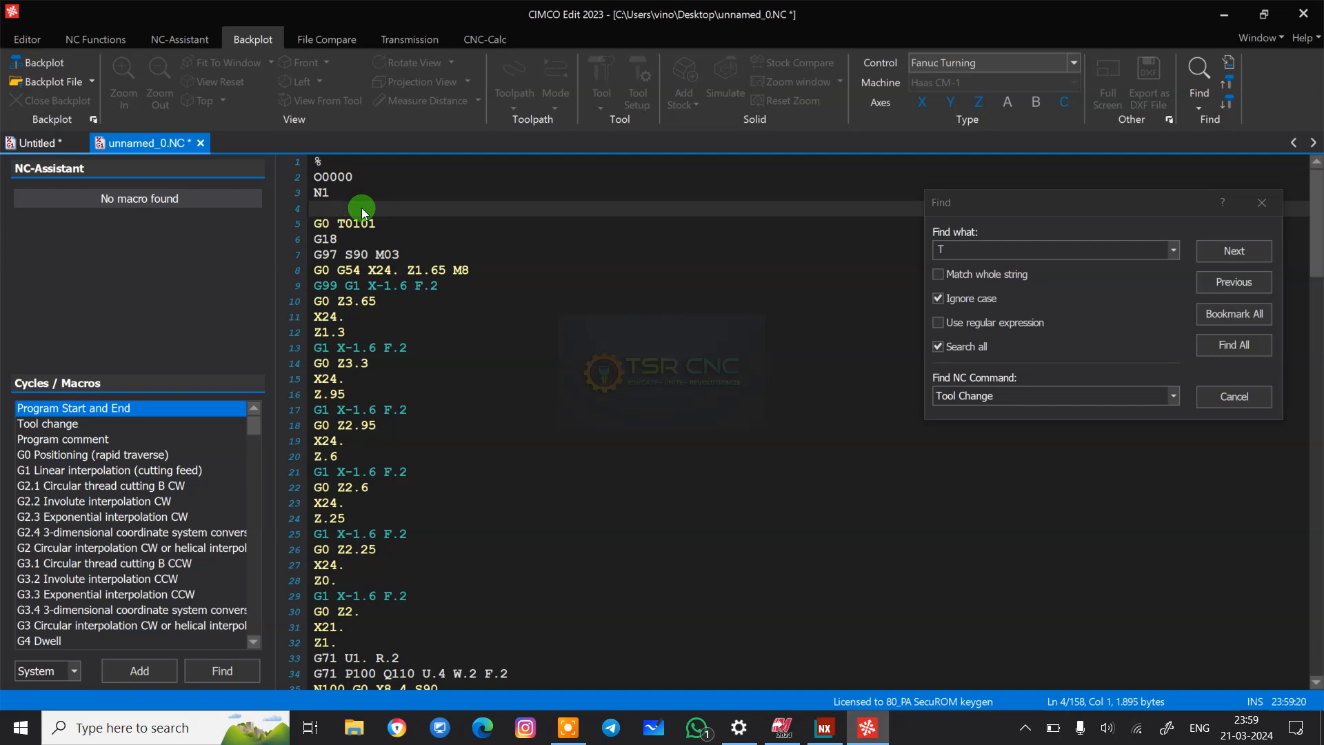
type("G28 U0.0 W0.0")
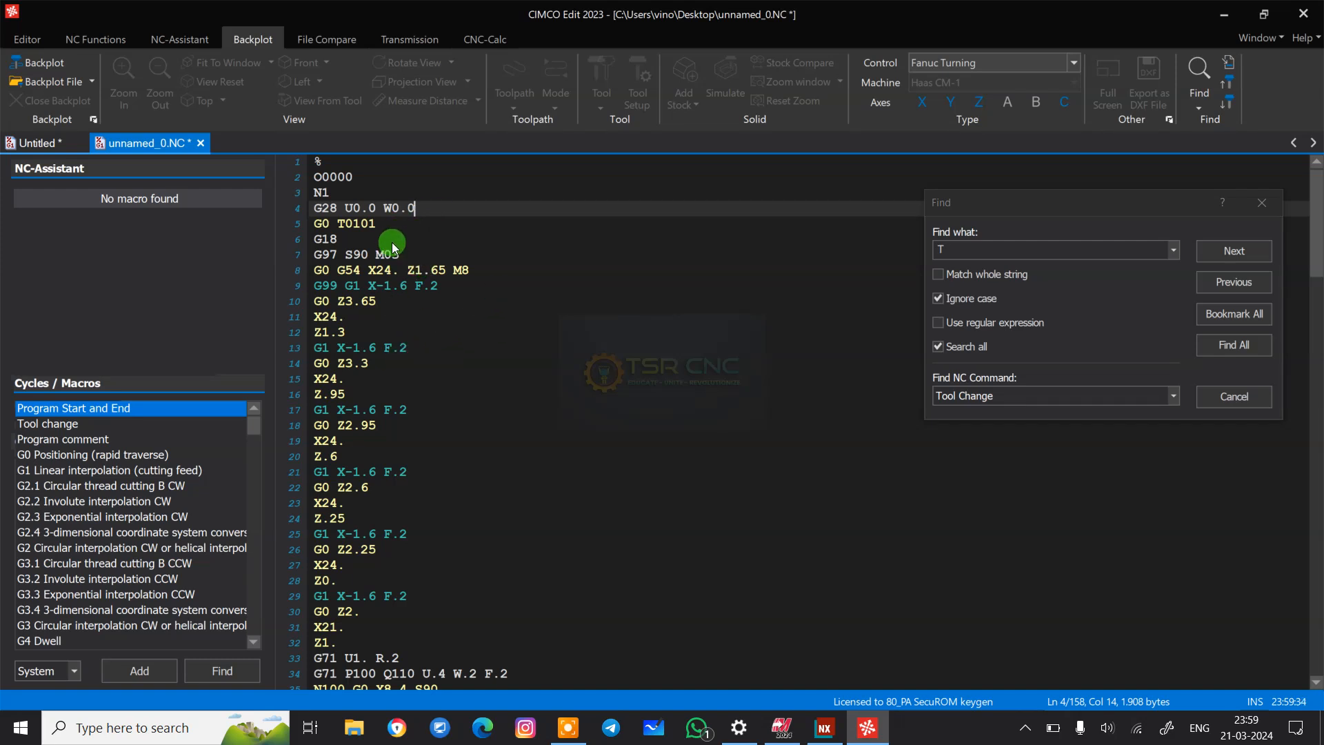
- Find the T0100 tool cancel after the first G28 return line and delete that line
left_click(1206, 255)
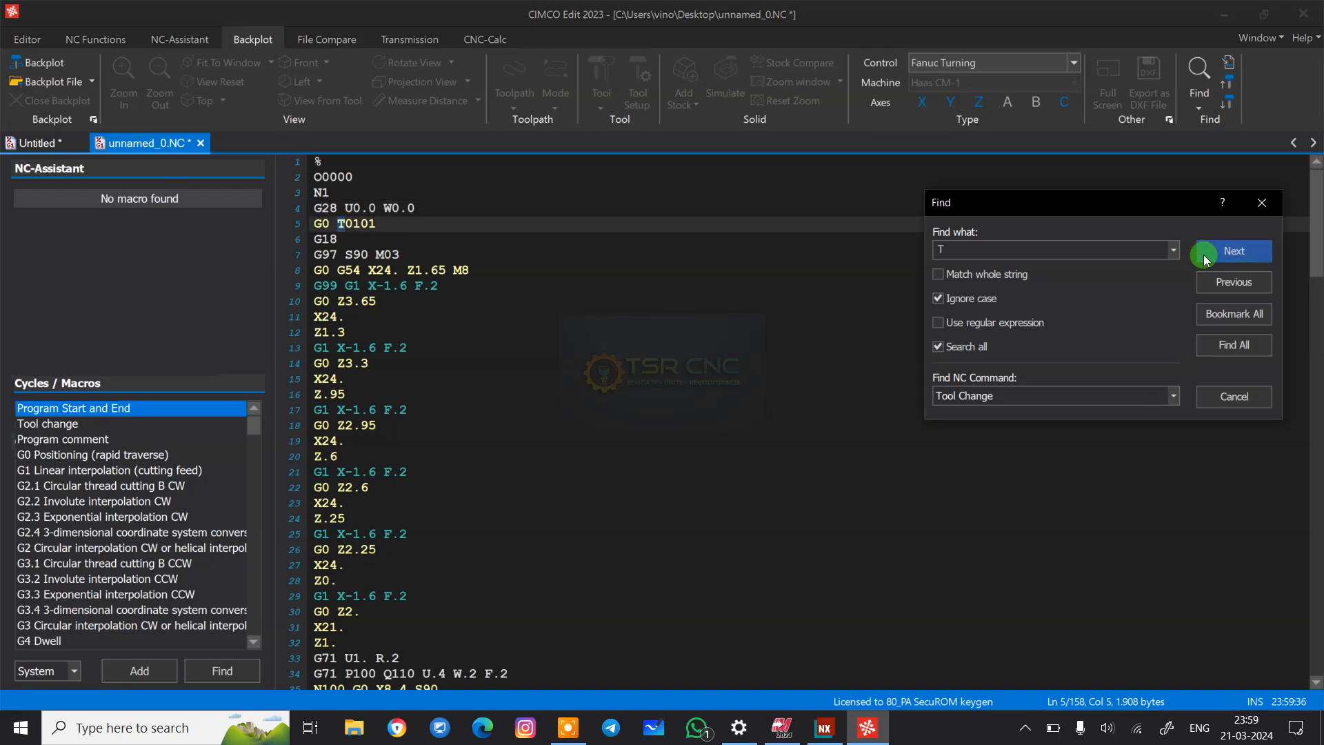
left_click(1247, 251)
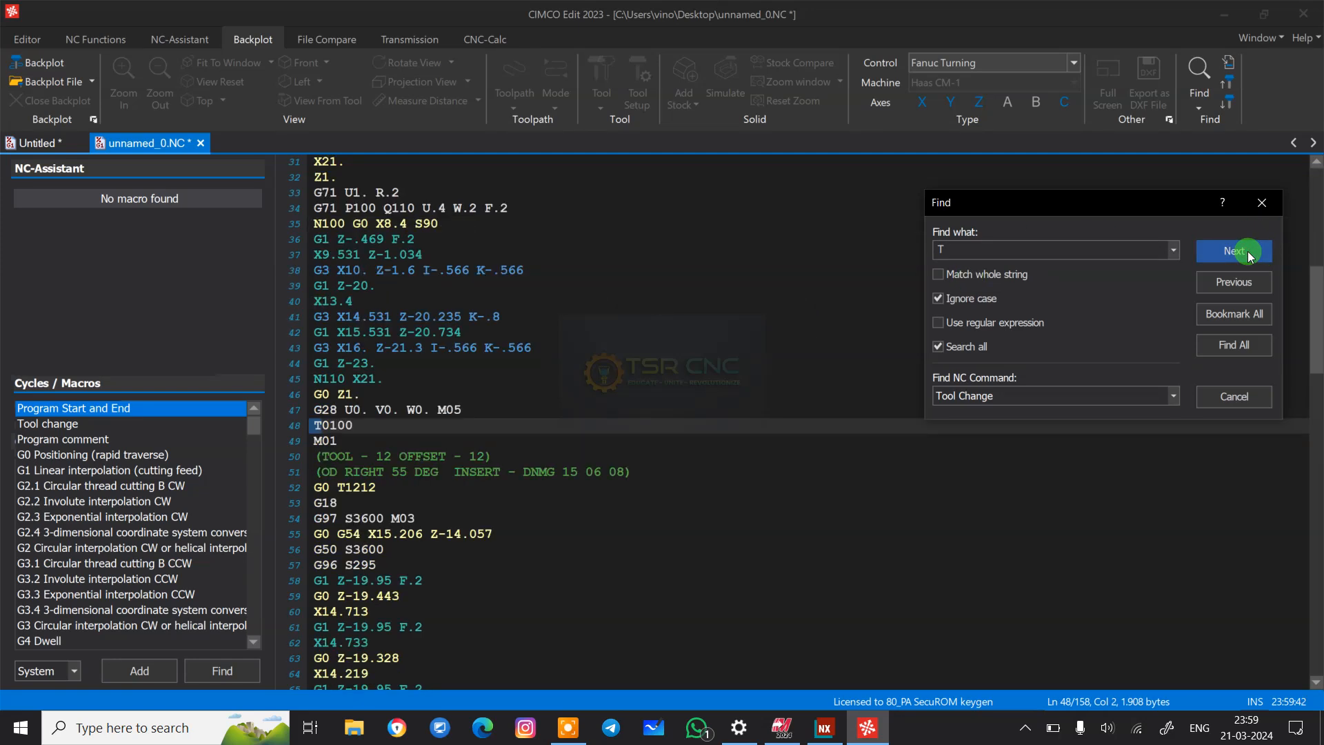
left_click(353, 424)
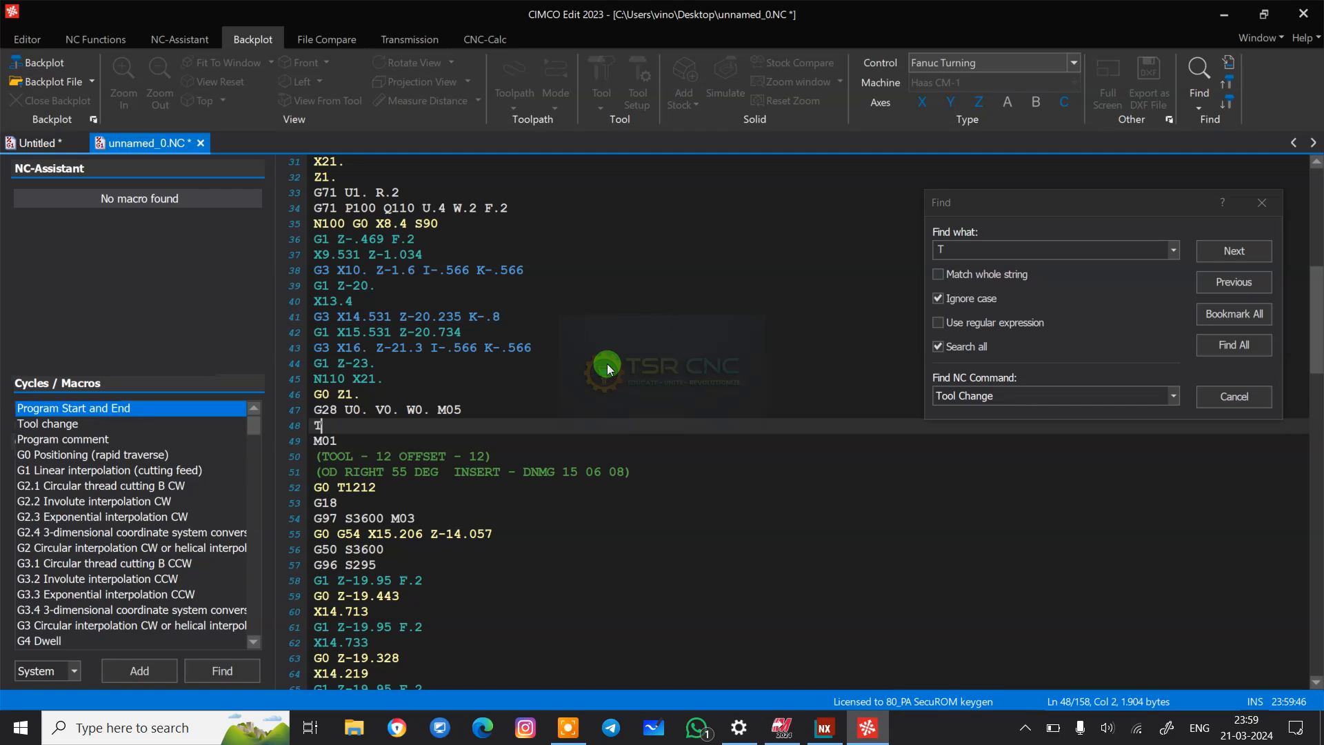
key("BackSpace")
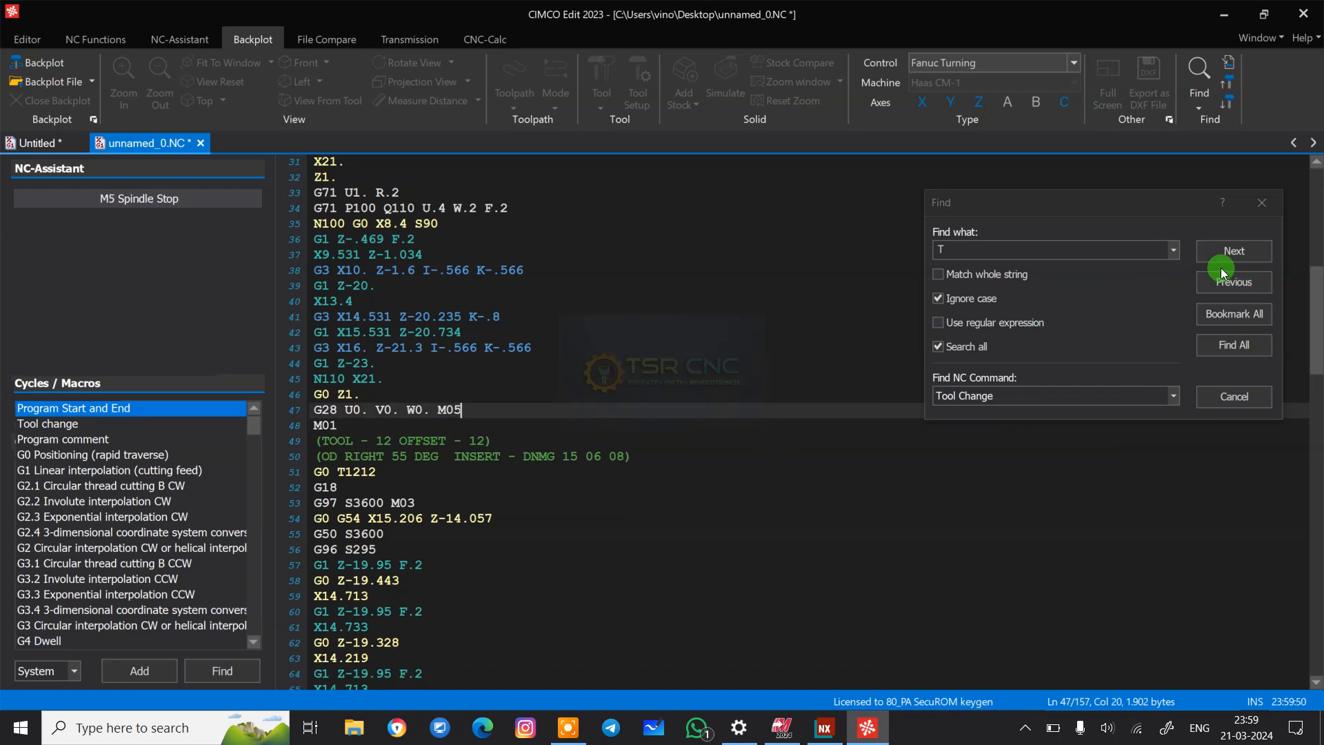
- Find the T1212 tool call for the 55-degree OD right tool and change it to T0202
left_click(1235, 254)
left_click(1235, 254)
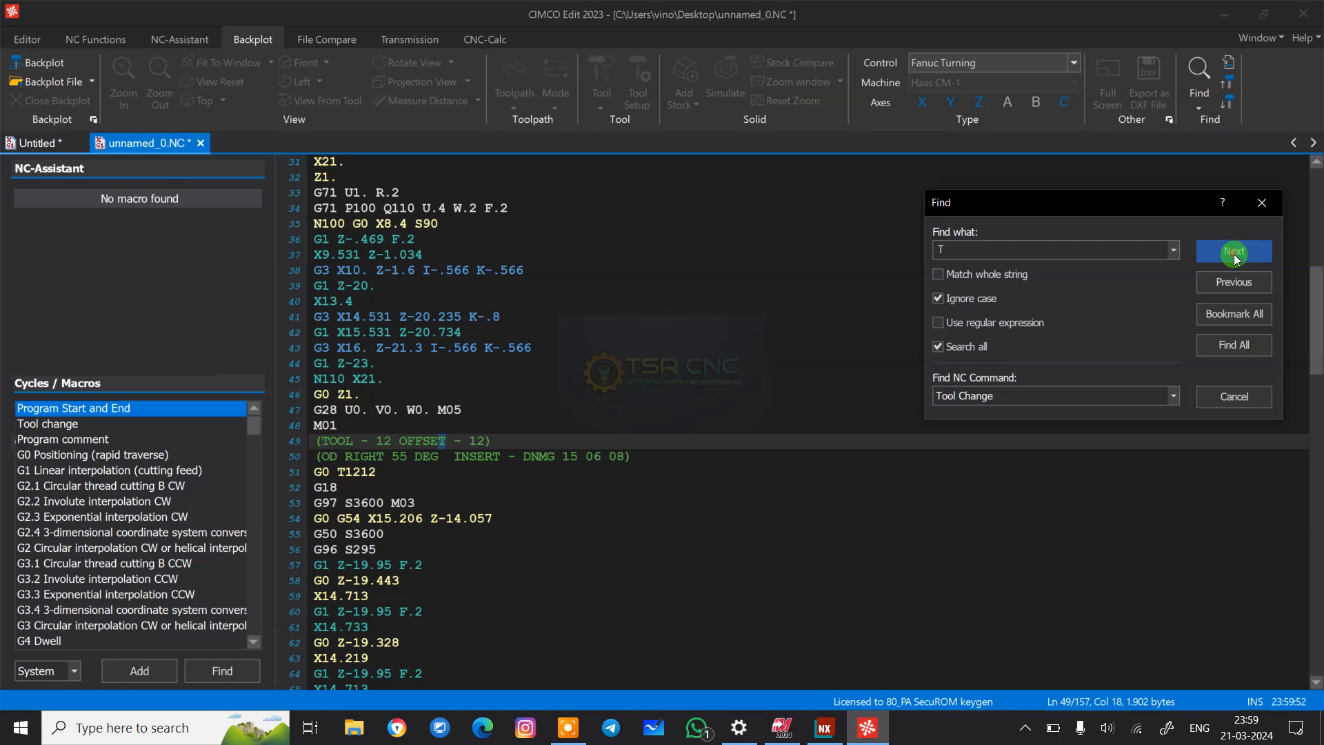
left_click(1235, 254)
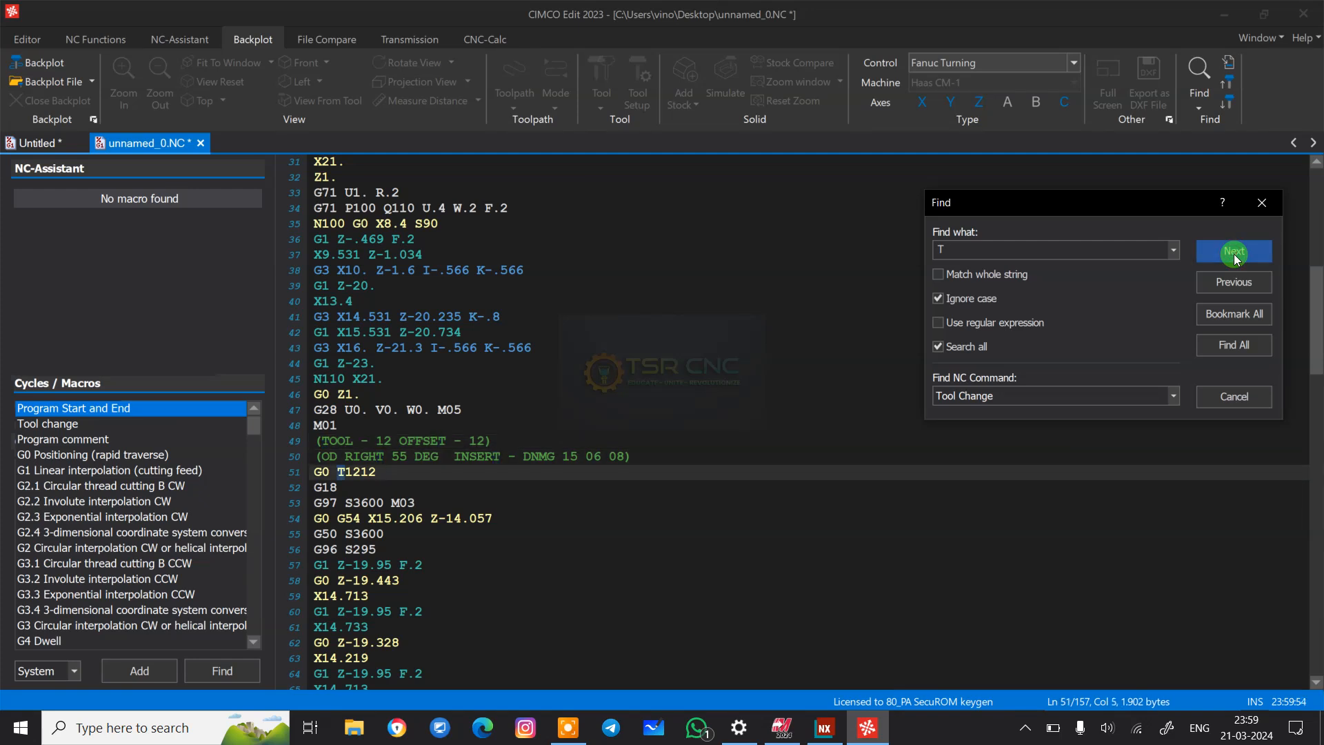
left_click(387, 472)
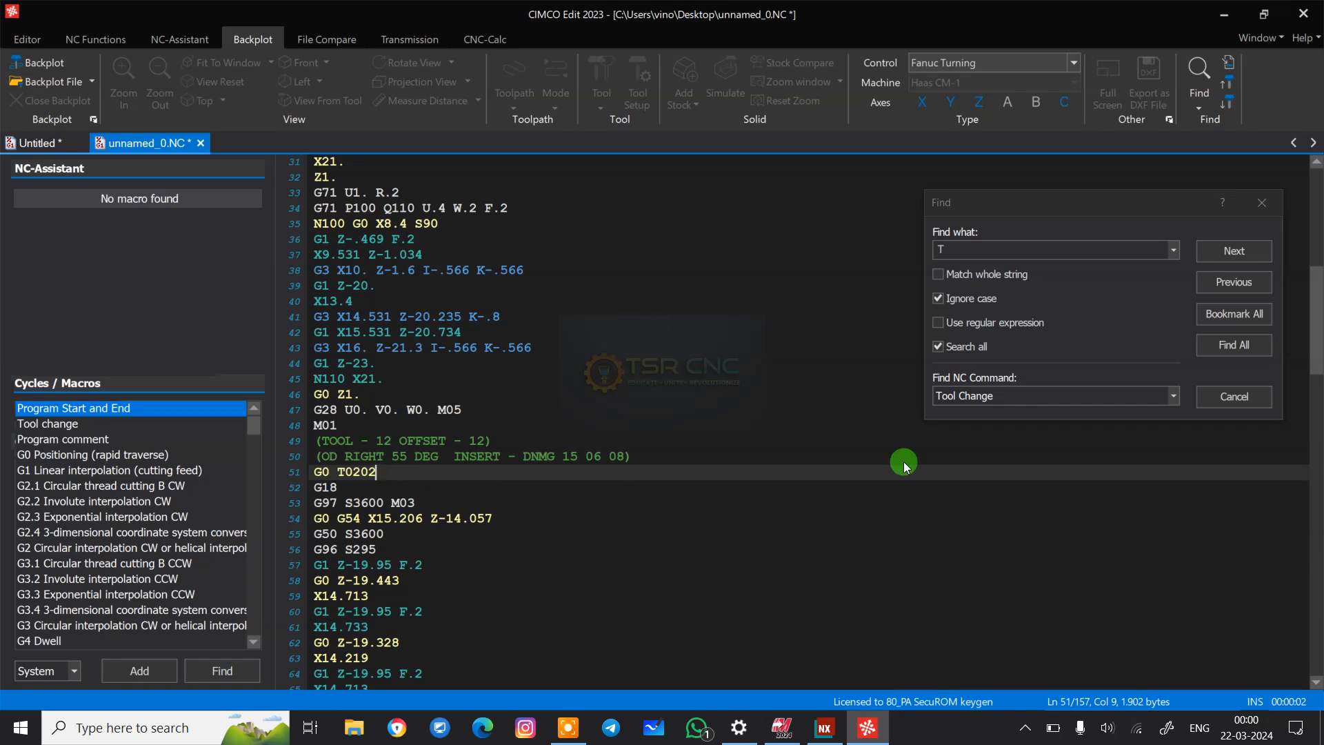
- Find the T1200 tool cancel before the OD finish tool's block and delete that line
left_click(1234, 251)
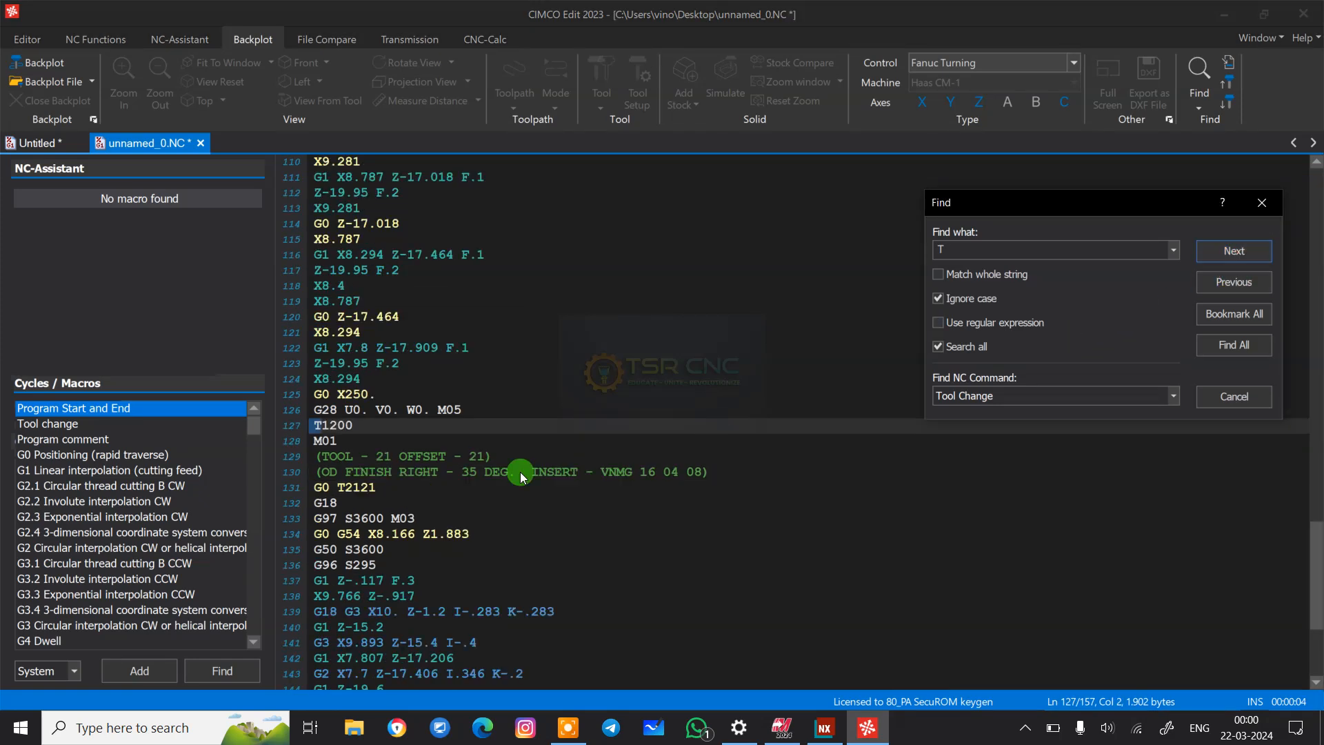
left_click(381, 426)
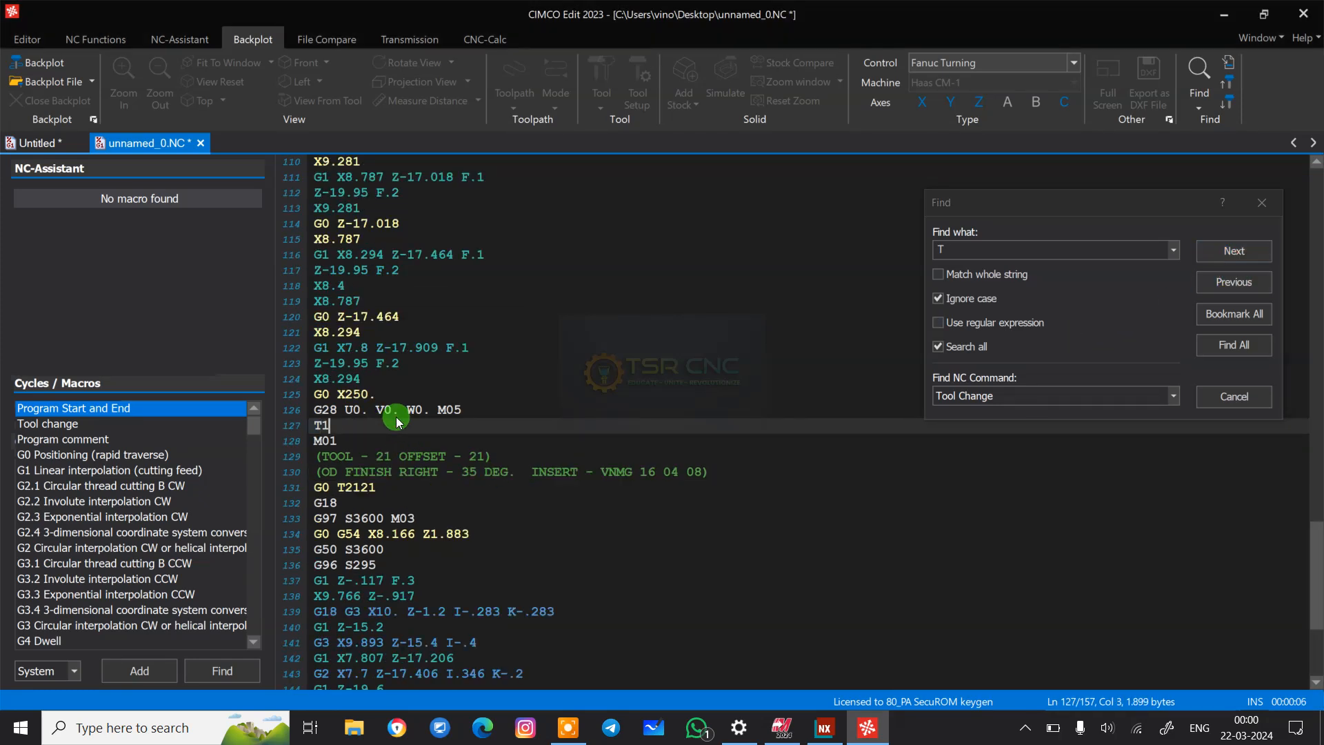
key("BackSpace")
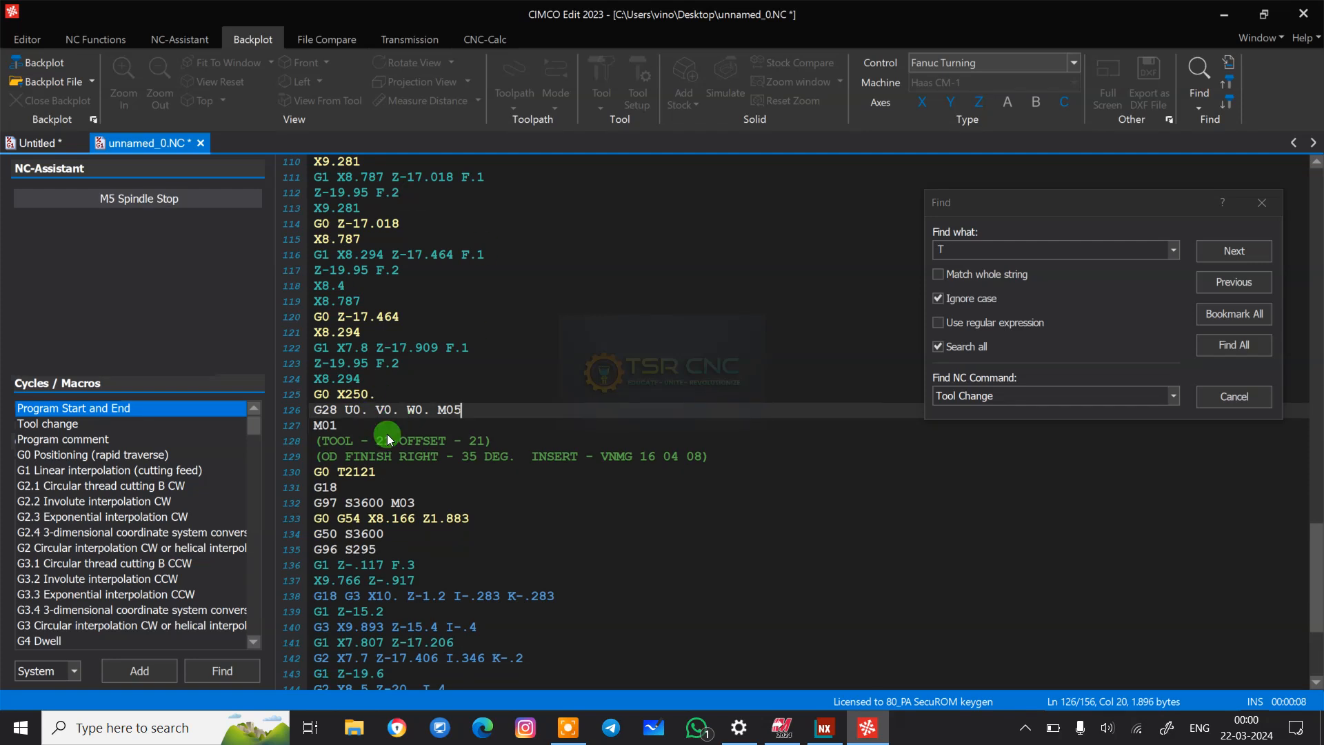
- Find the T2121 tool call for the 35-degree OD finish tool and change it to T0303
left_click(1202, 255)
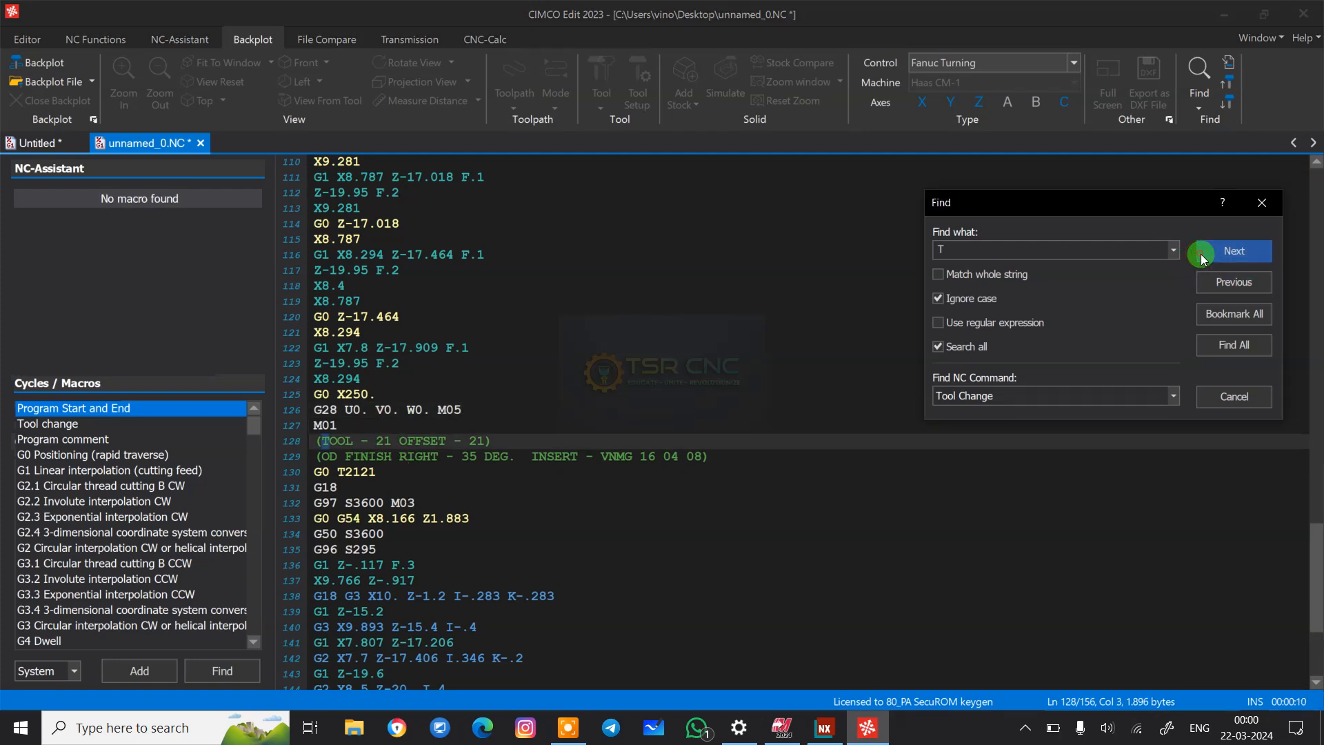
left_click(1201, 254)
left_click(1202, 254)
left_click(1202, 254)
left_click(1202, 254)
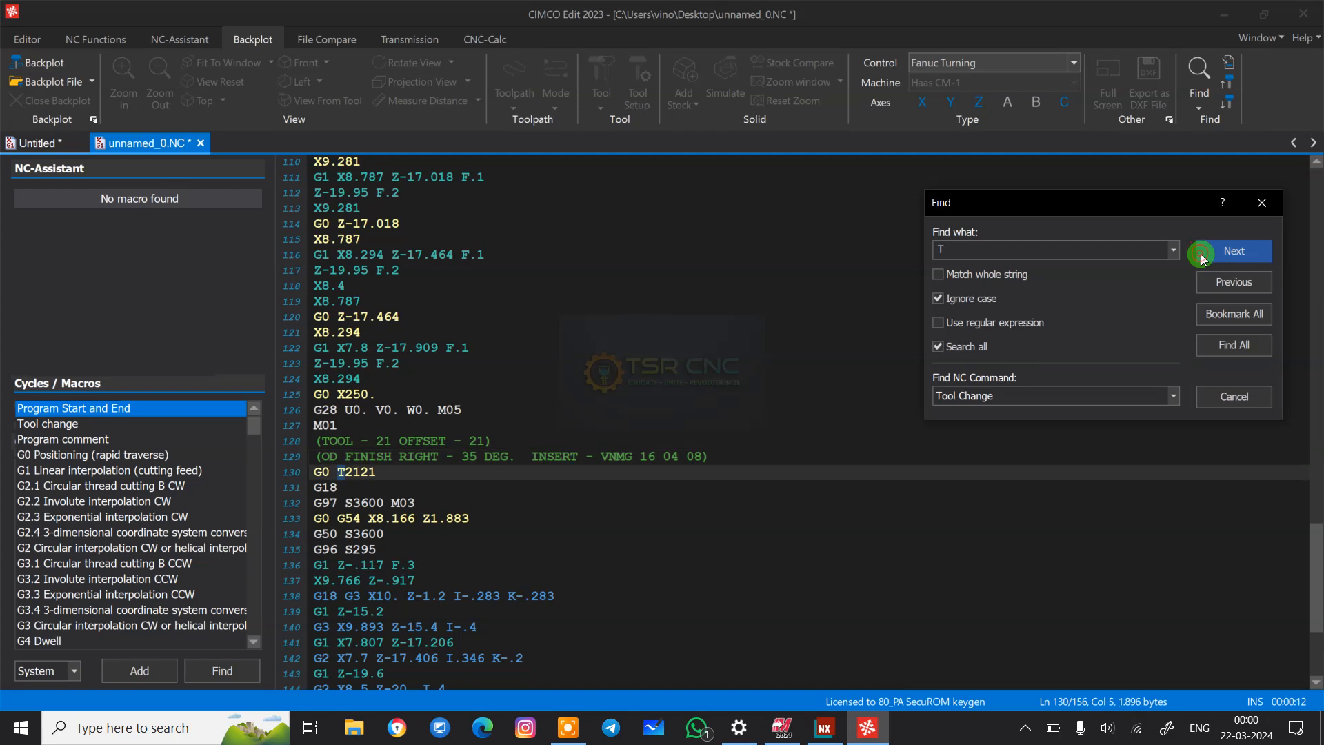
left_click(422, 476)
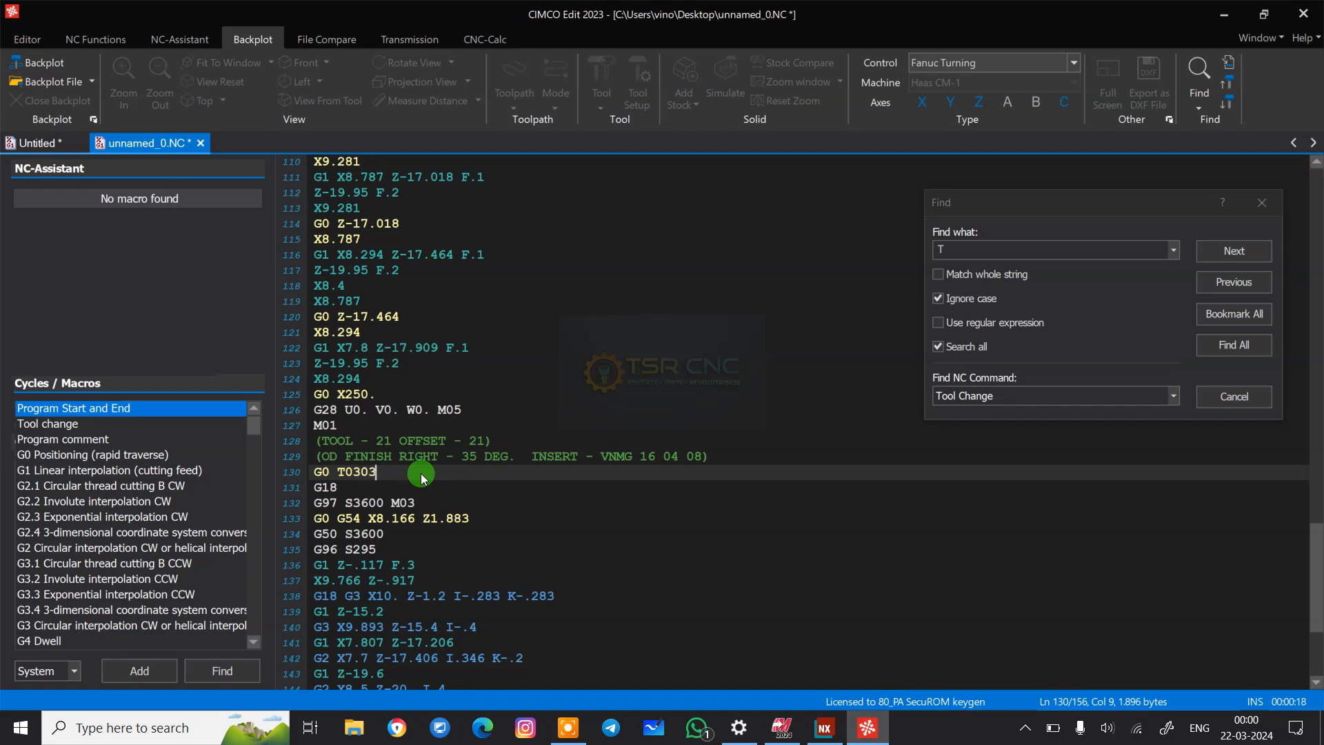
- Find the T2100 tool cancel just before M30 and erase it
left_click(1231, 254)
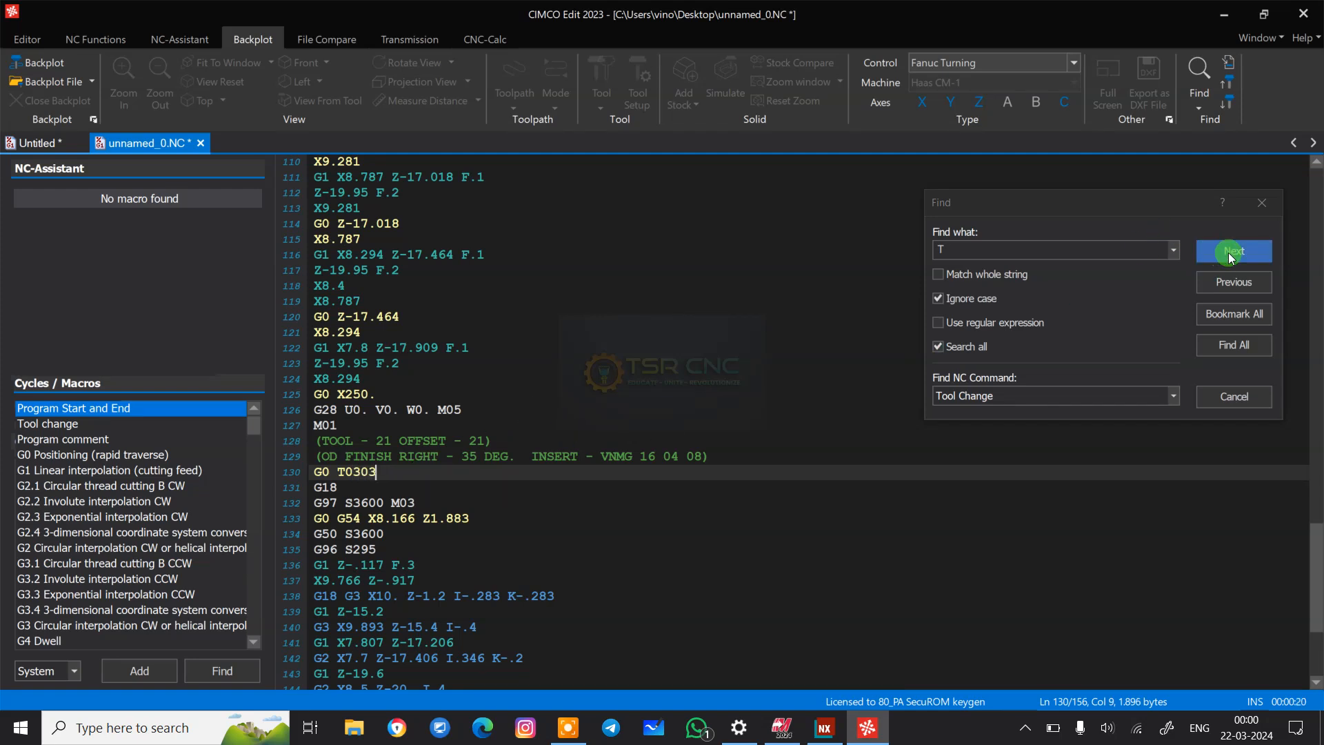
left_click(359, 634)
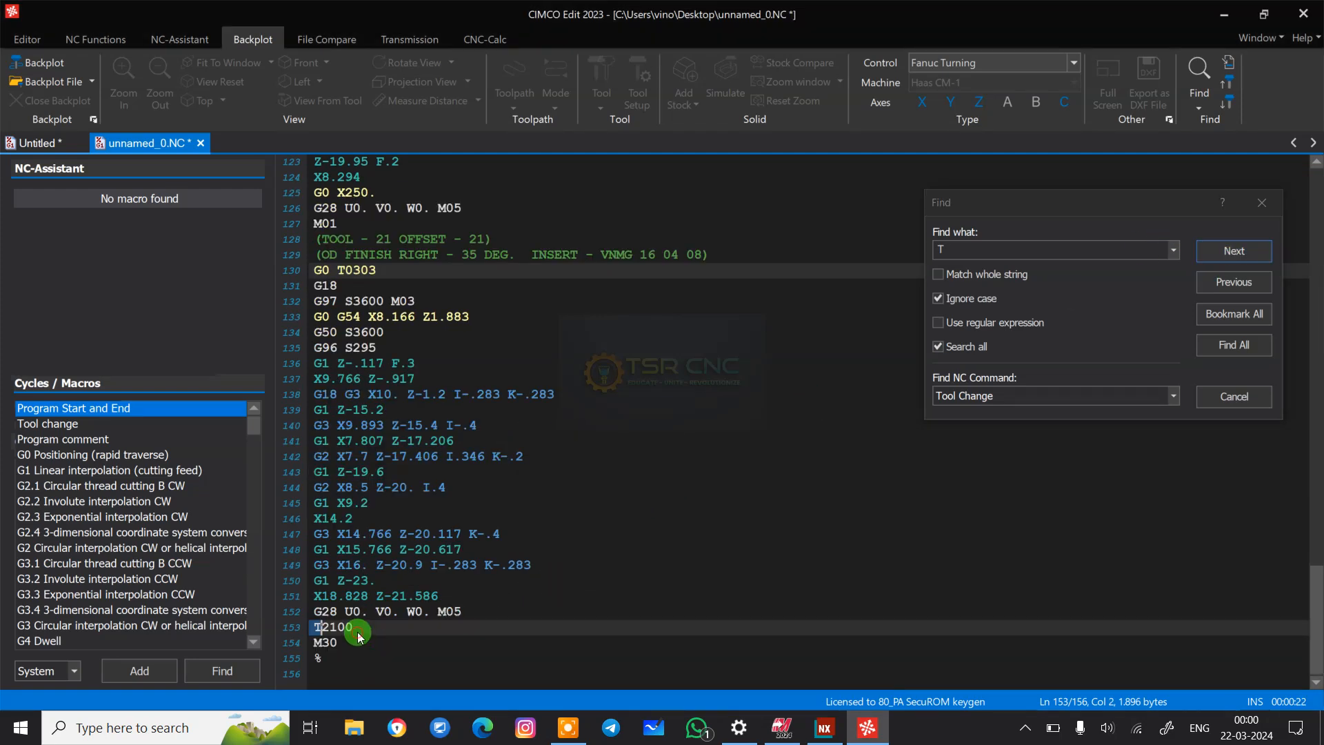
key("BackSpace")
key("BackSpace")
key("BackSpace")
key("BackSpace")
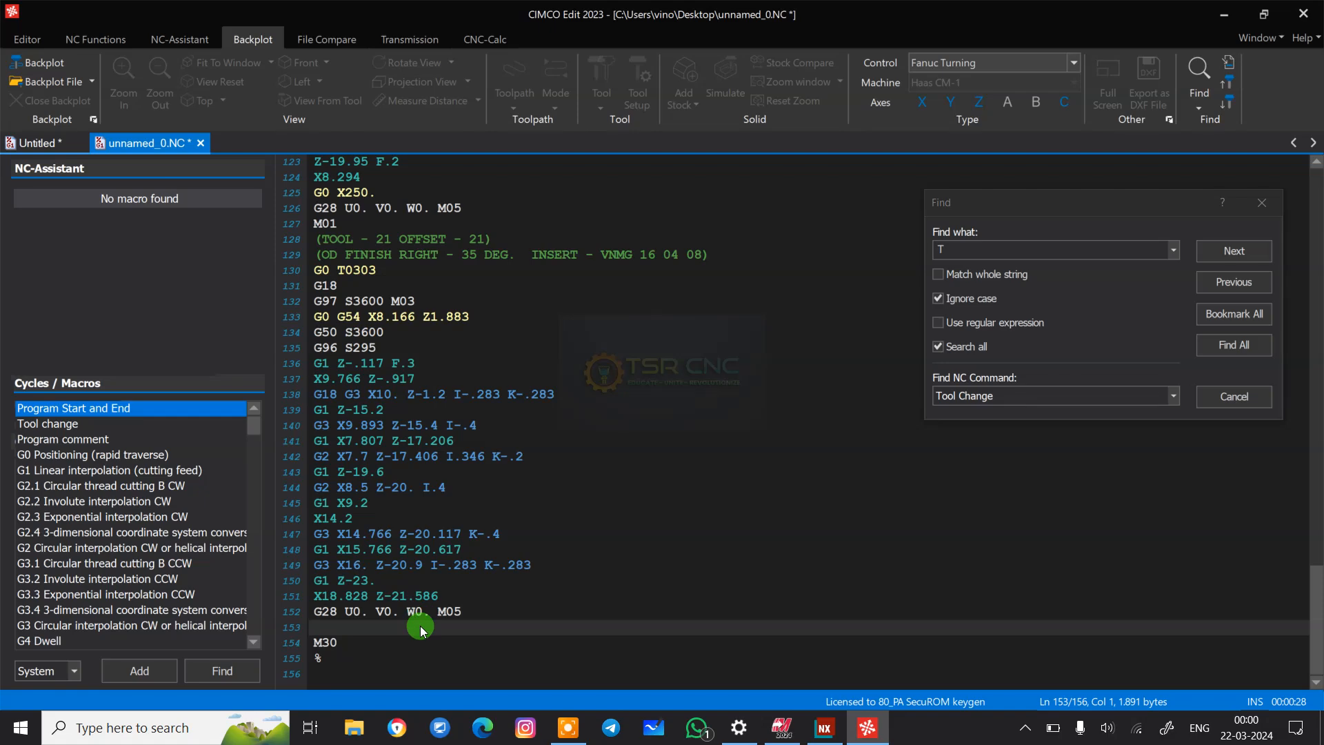
- Remove V0. from the G28 return line before M30 and from the one before the OD finish tool's block
left_click(399, 612)
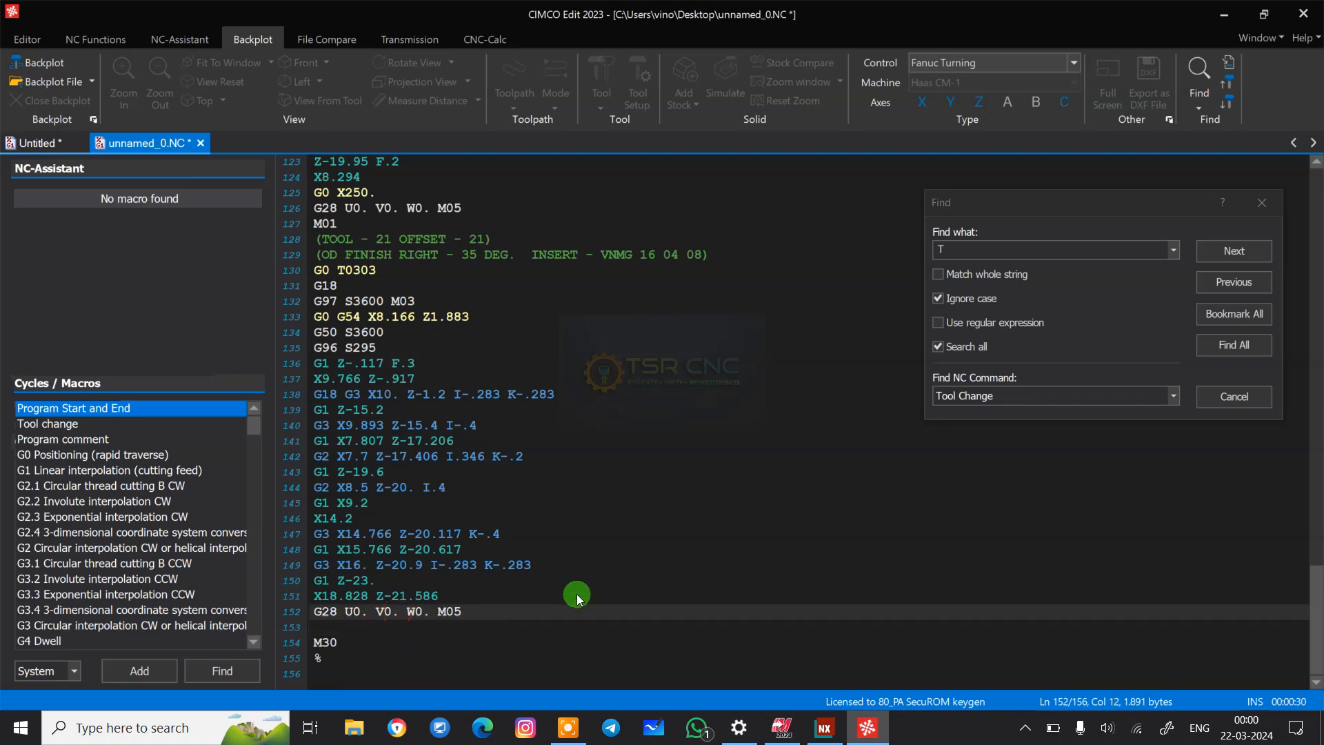
key("BackSpace")
key("BackSpace")
key("BackSpace")
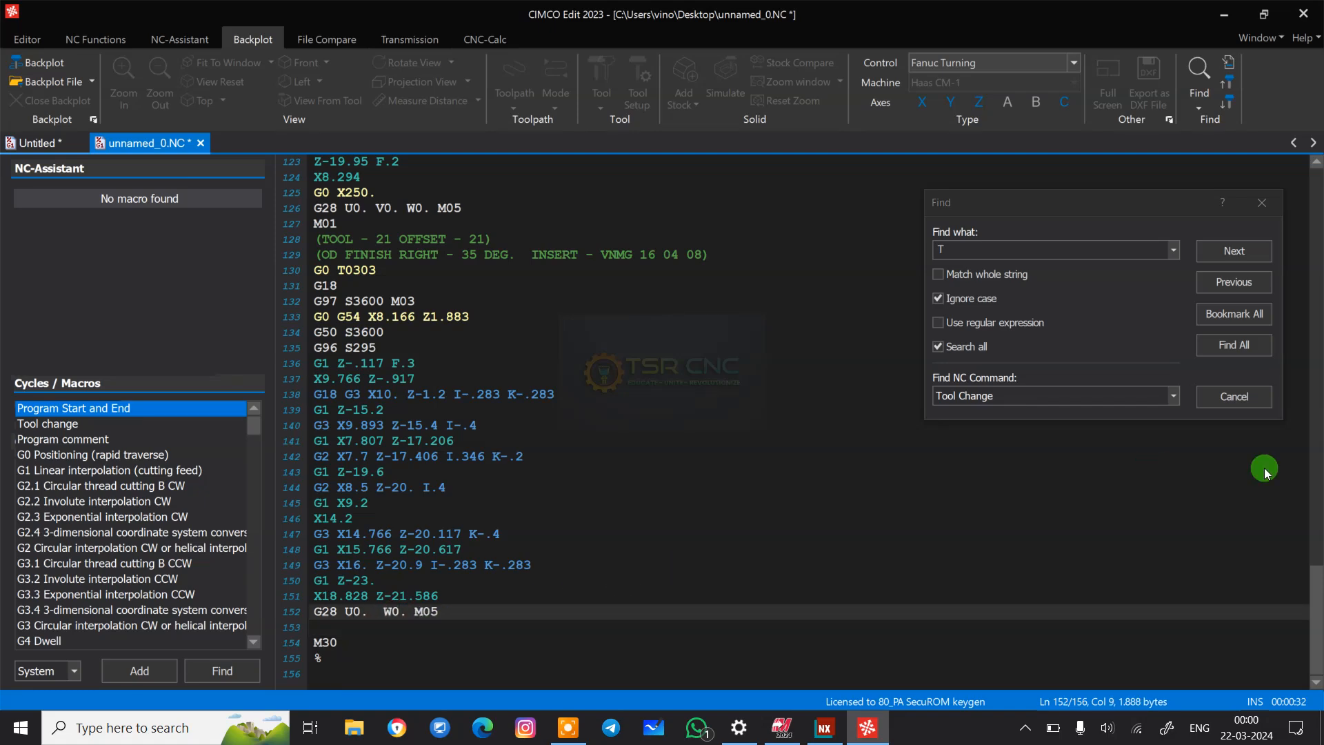
scroll(566, 526, "up", 5)
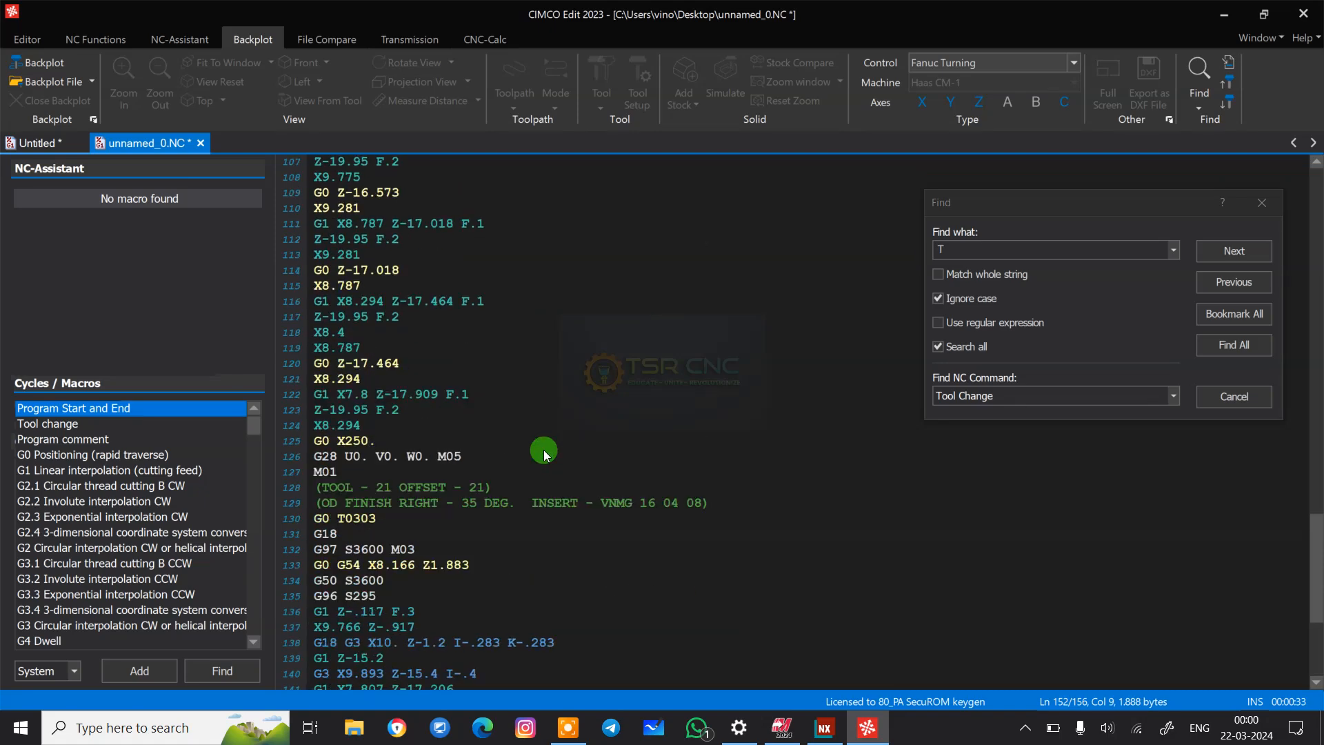
left_click(399, 455)
key("BackSpace")
key("BackSpace")
key("BackSpace")
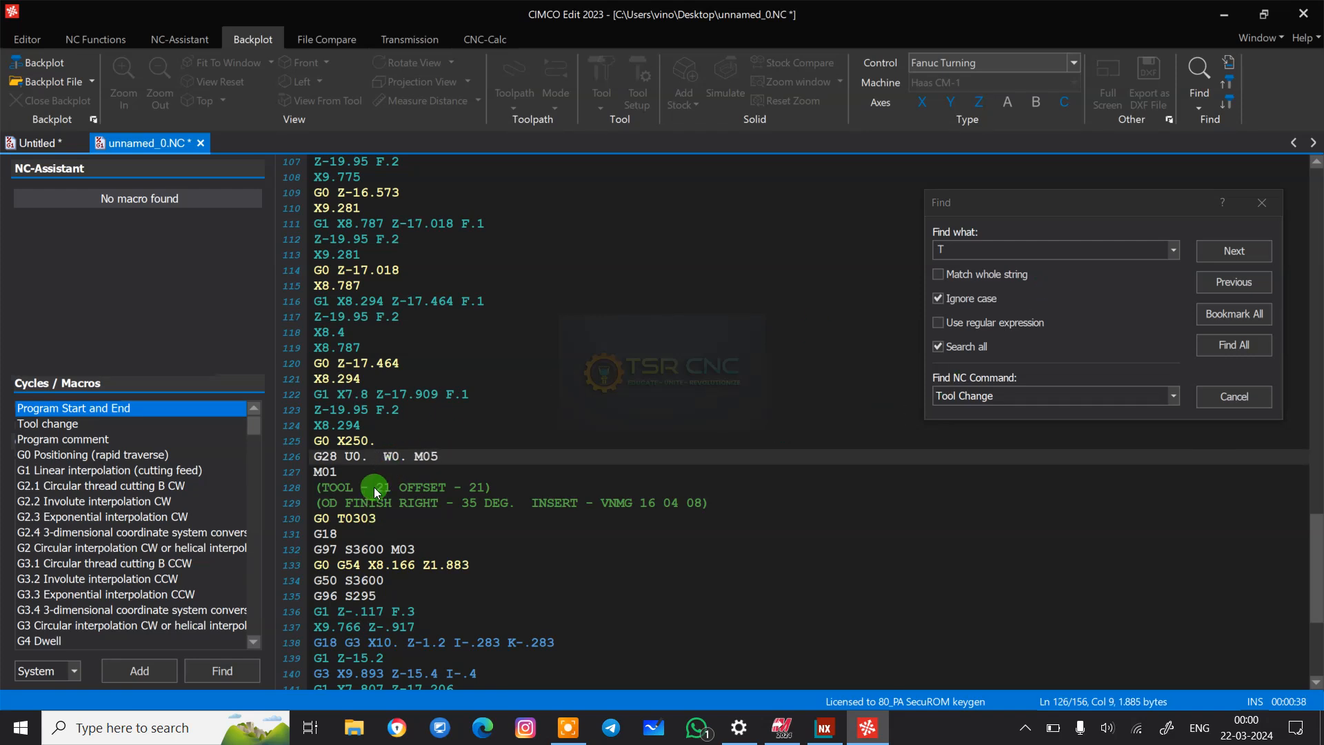
- Close the Find dialog and open the Replace dialog for the NC program
left_click(1266, 204)
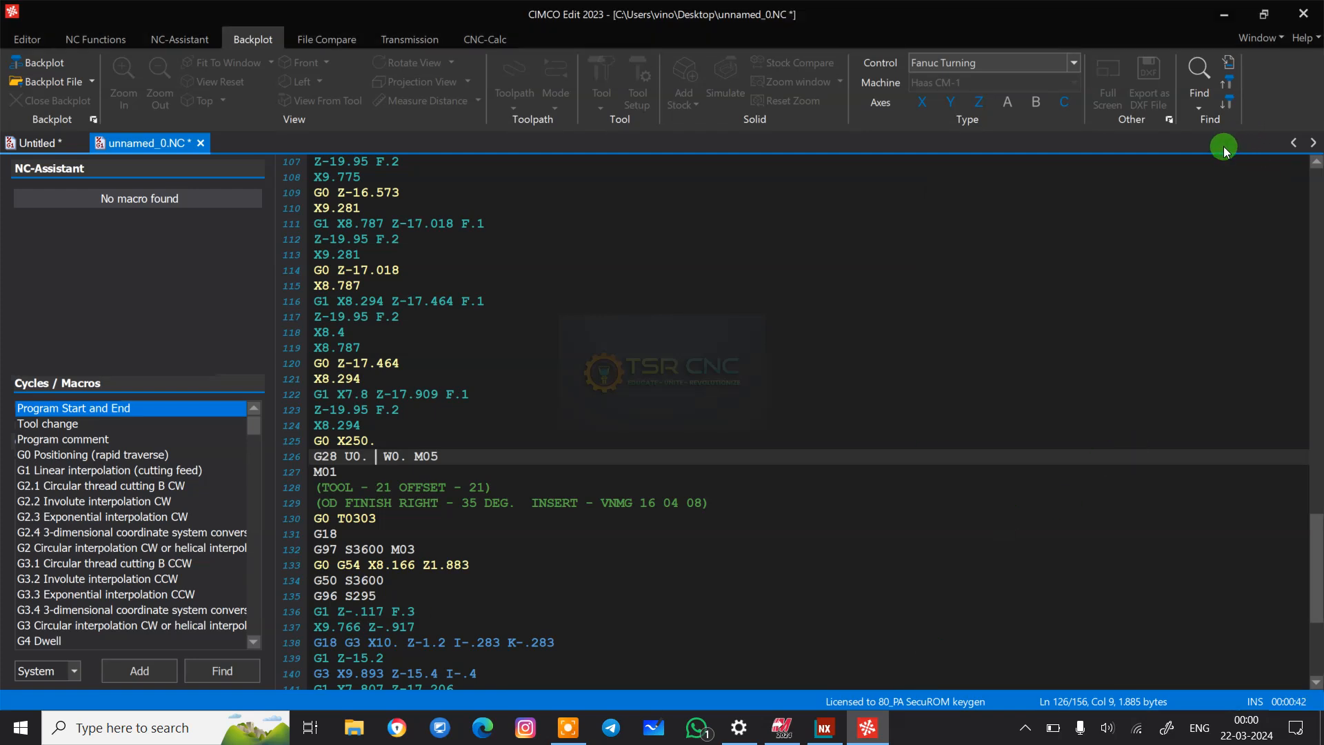
left_click(1200, 105)
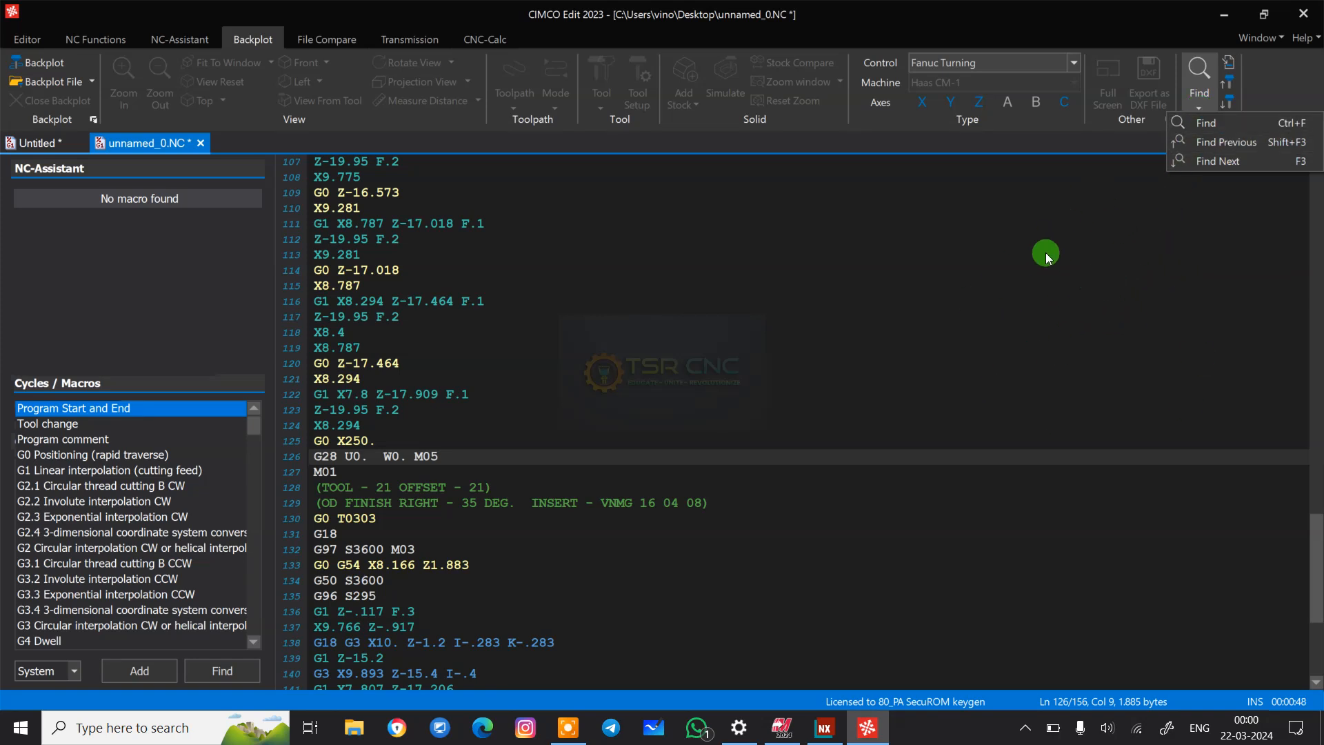
left_click(1049, 254)
left_click(151, 34)
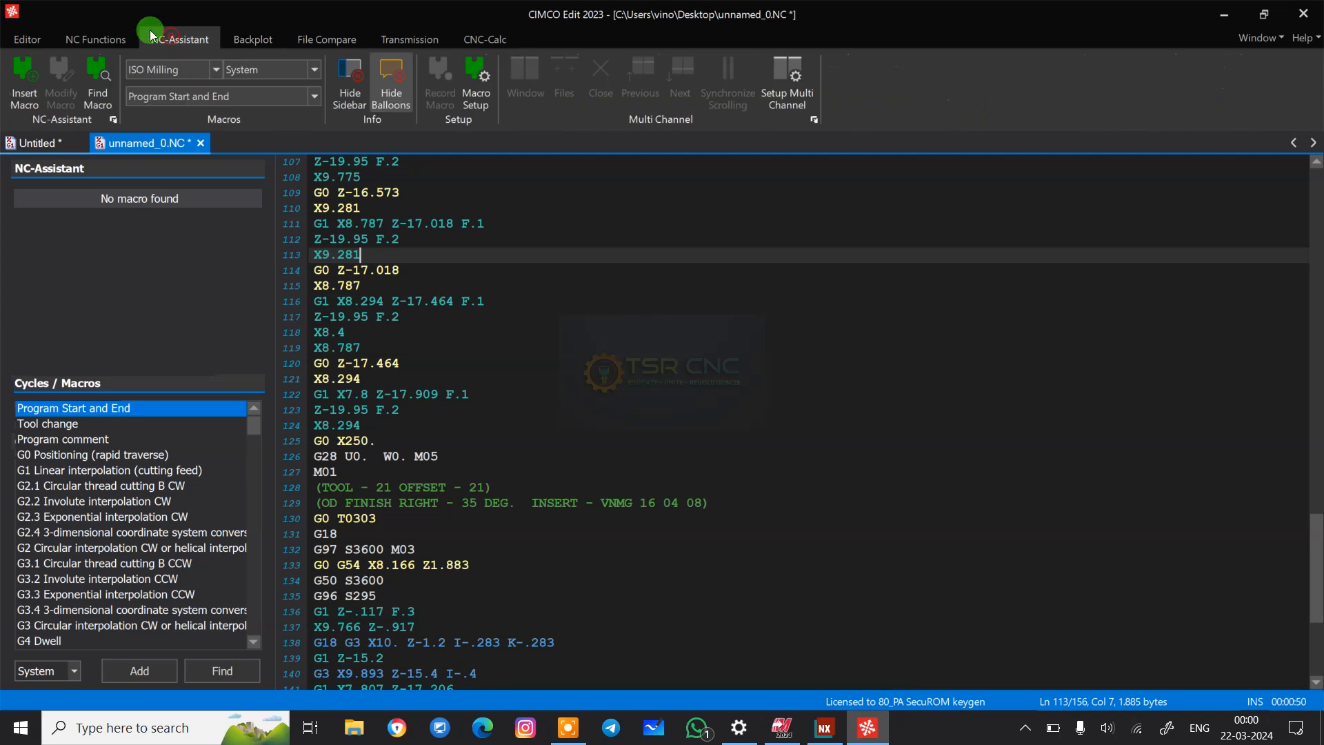
left_click(113, 40)
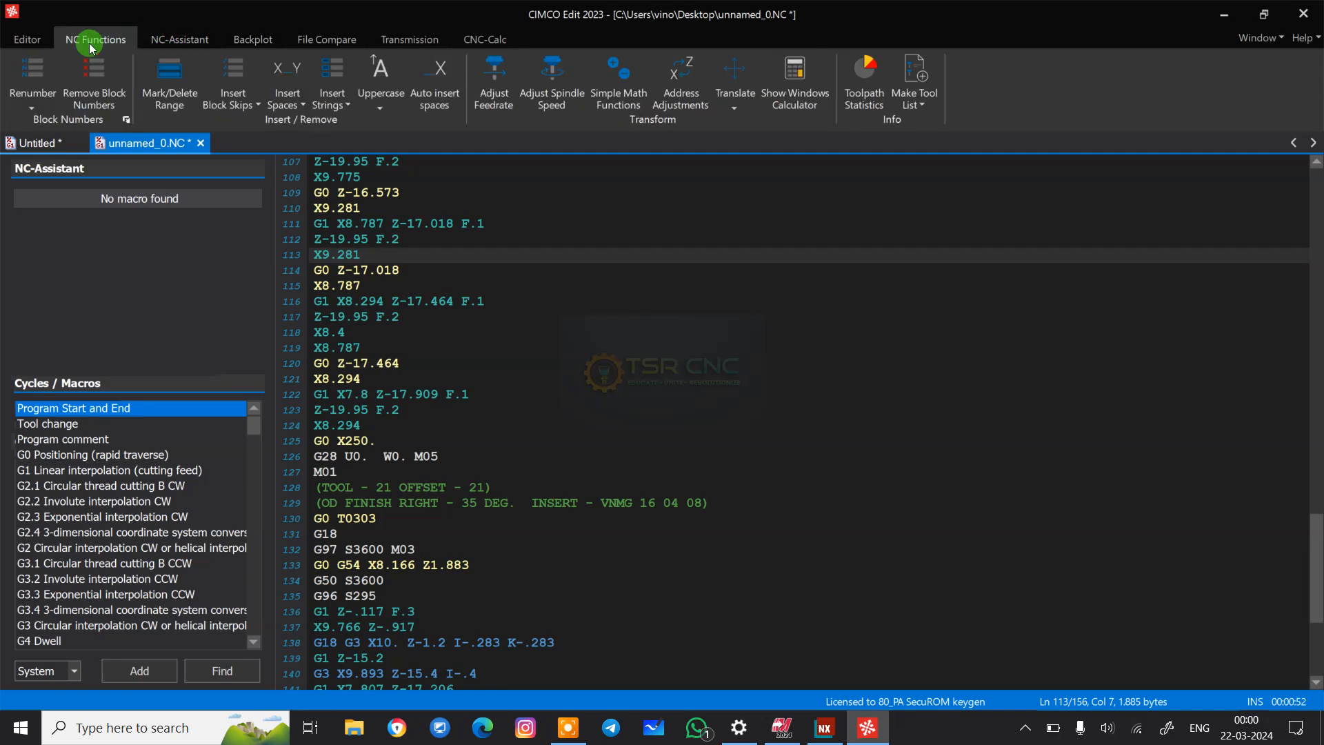
left_click(31, 39)
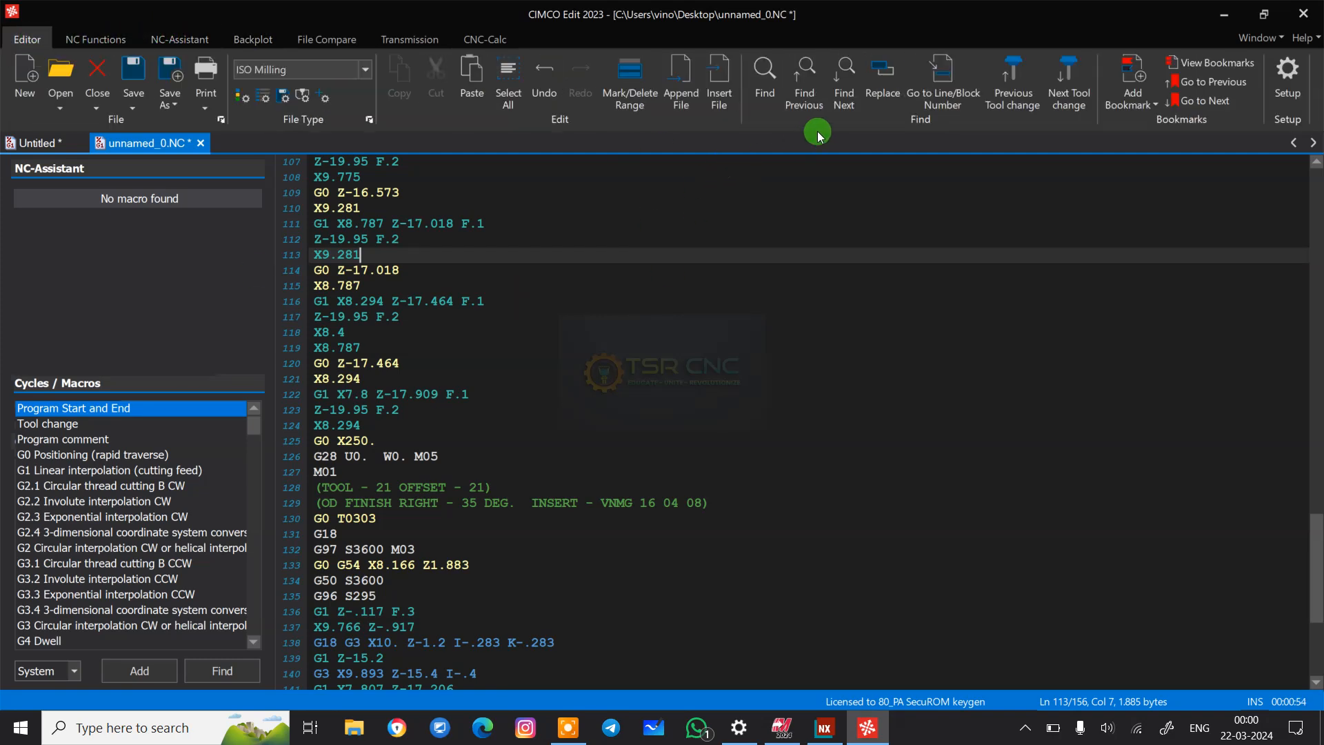
left_click(882, 84)
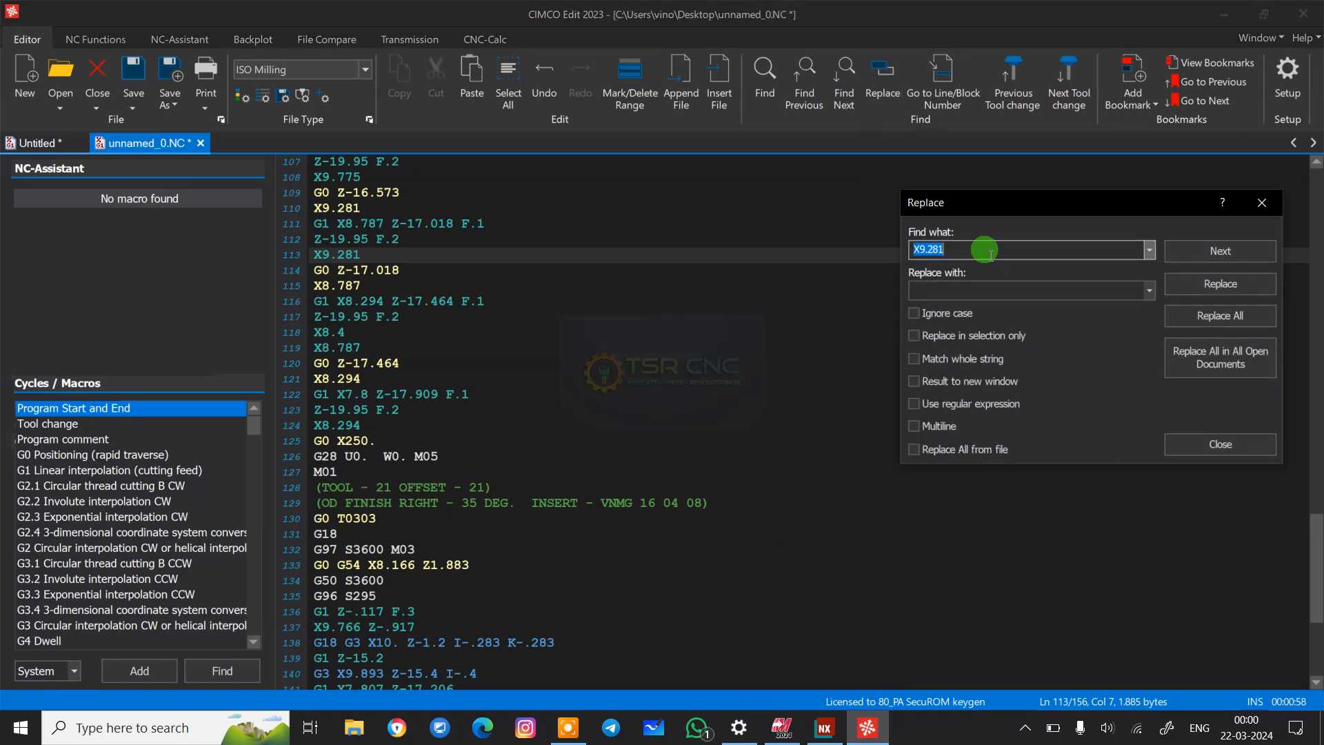
- Copy G28 U0. V0. W0. from the return line before the T0202 block and use it as the search text for Replace
scroll(576, 386, "up", 20)
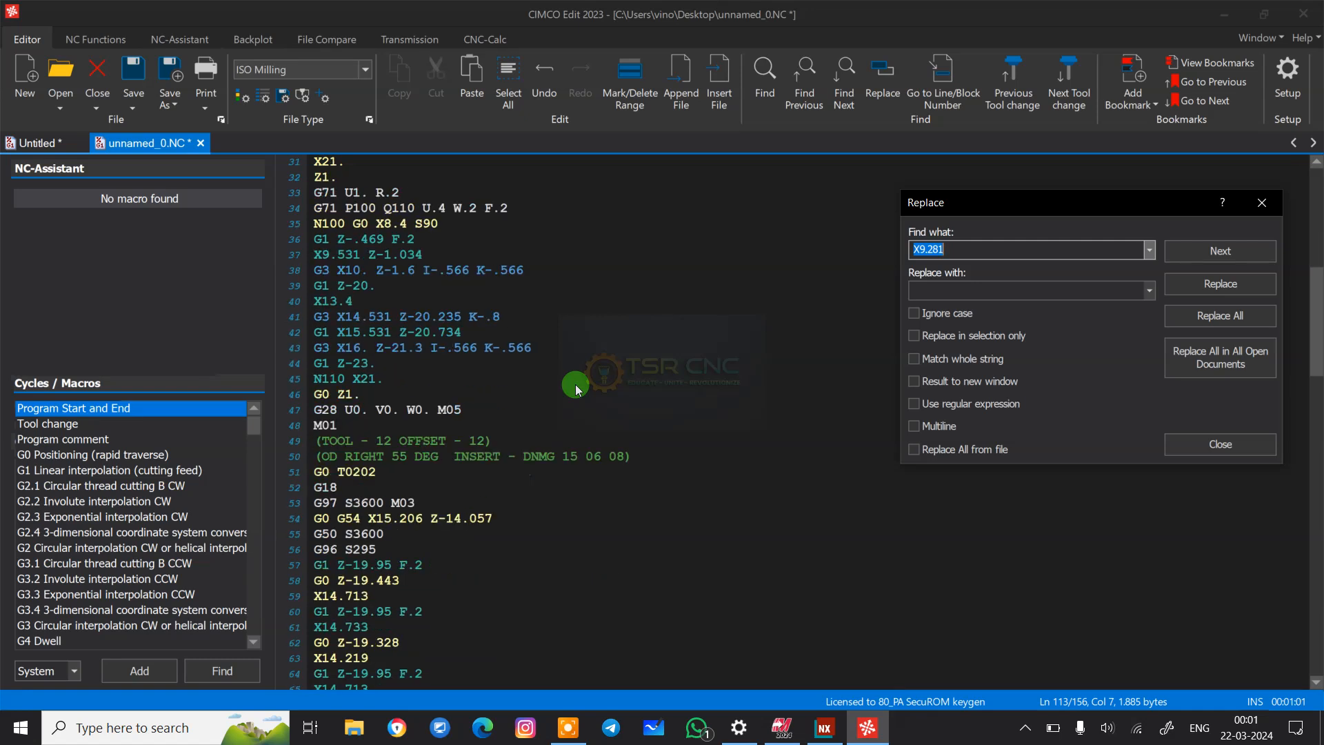
left_click(313, 407)
left_click_drag(358, 416, 432, 415)
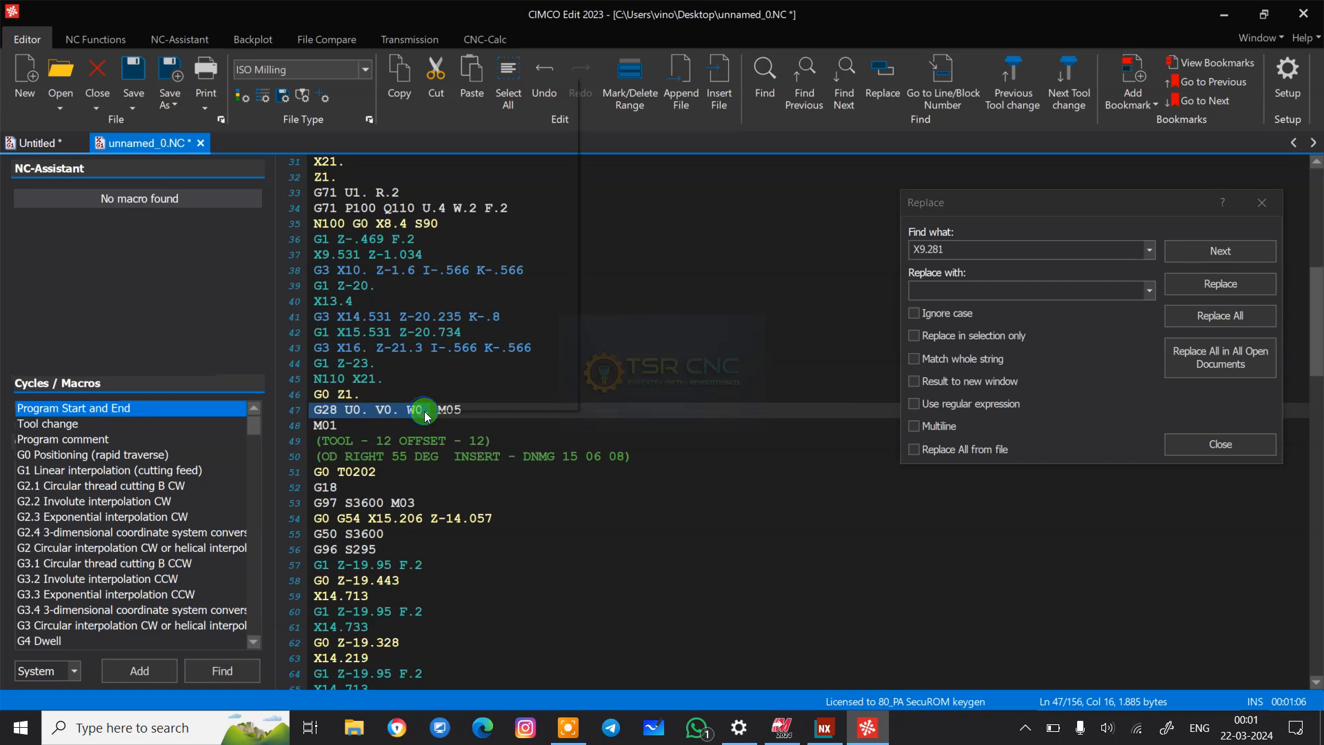
right_click(424, 413)
left_click(494, 109)
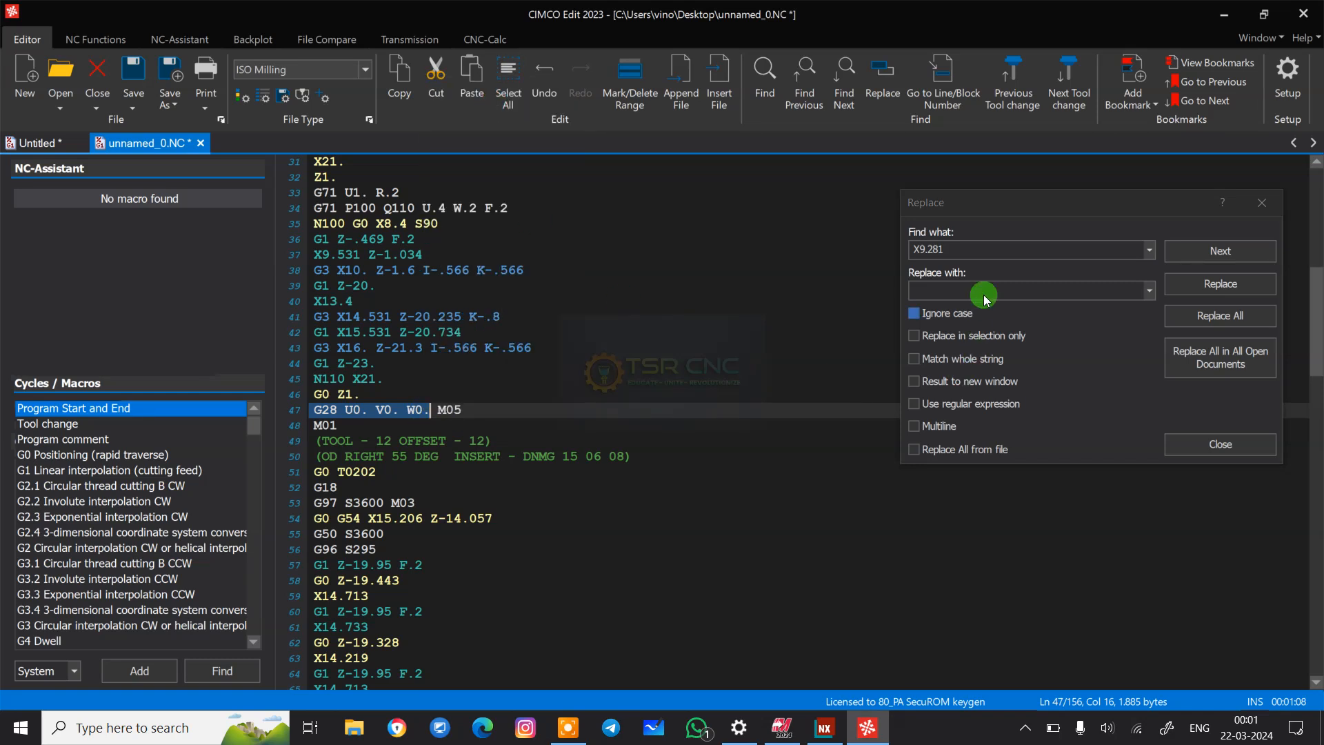
left_click(945, 251)
right_click(946, 252)
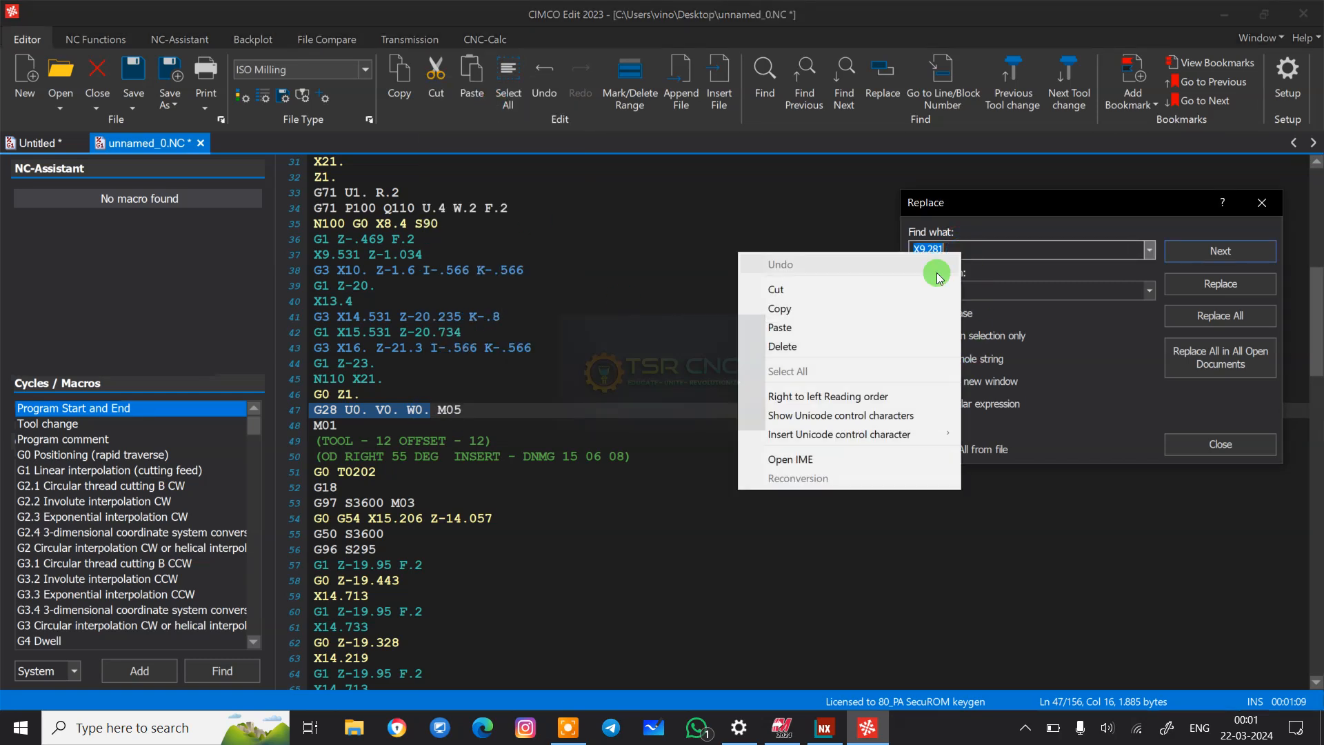
left_click(831, 326)
- Replace all occurrences of G28 U0. V0. W0. in the NC program with G28 U0.0 W0.0 and close the Replace dialog
left_click(978, 288)
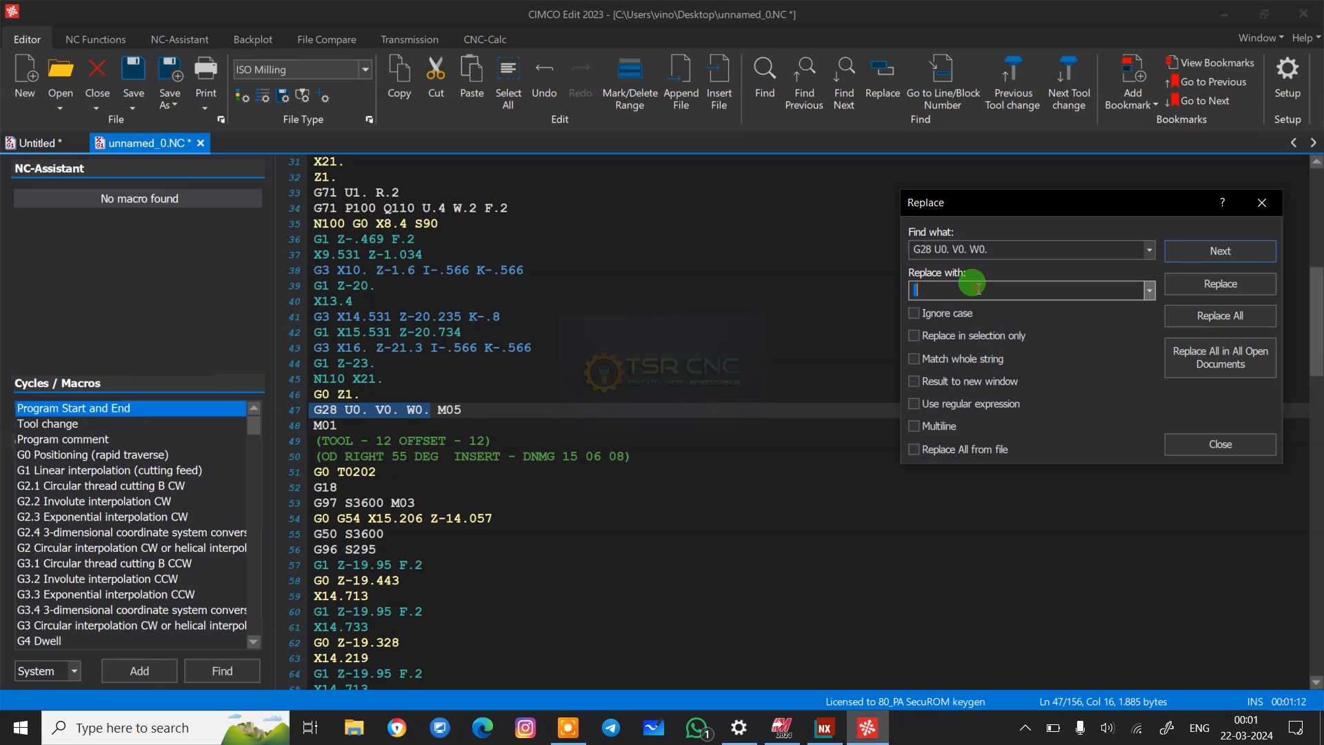
type("G28 U0.0 W0.0")
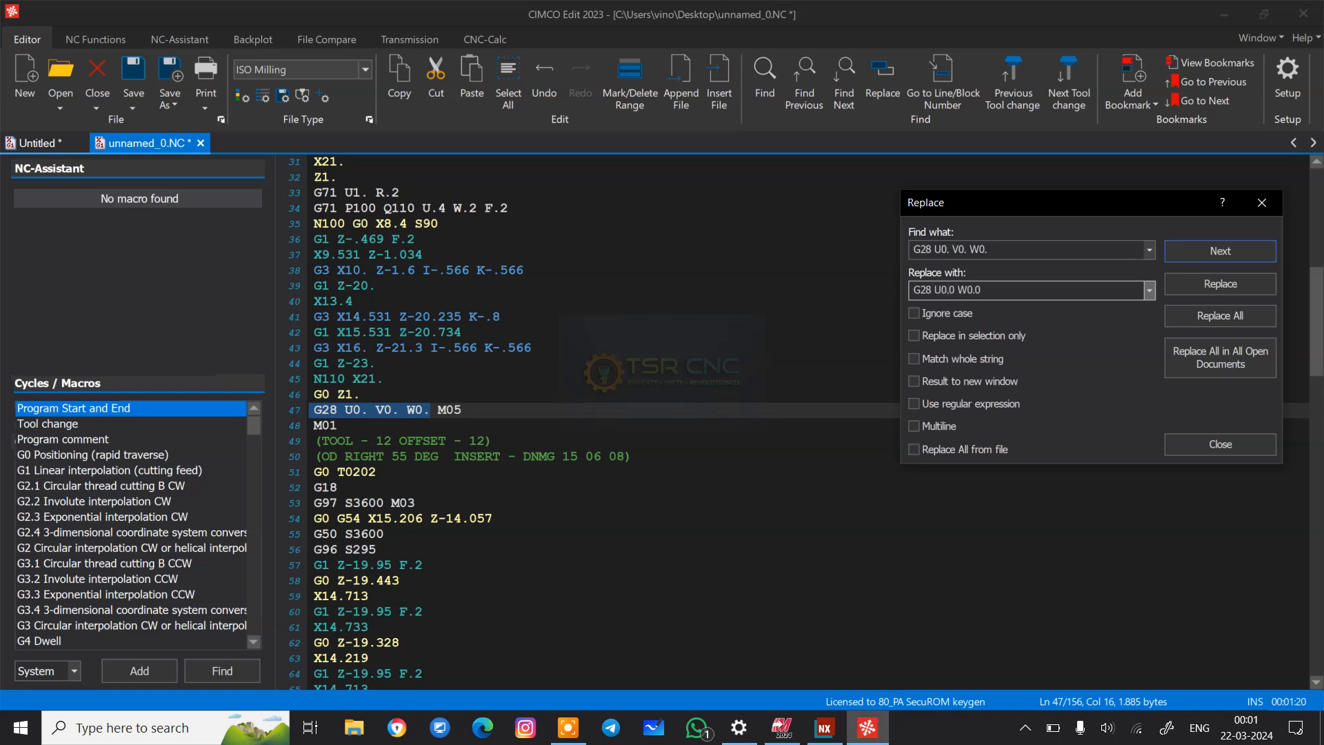
left_click(1234, 317)
left_click(940, 250)
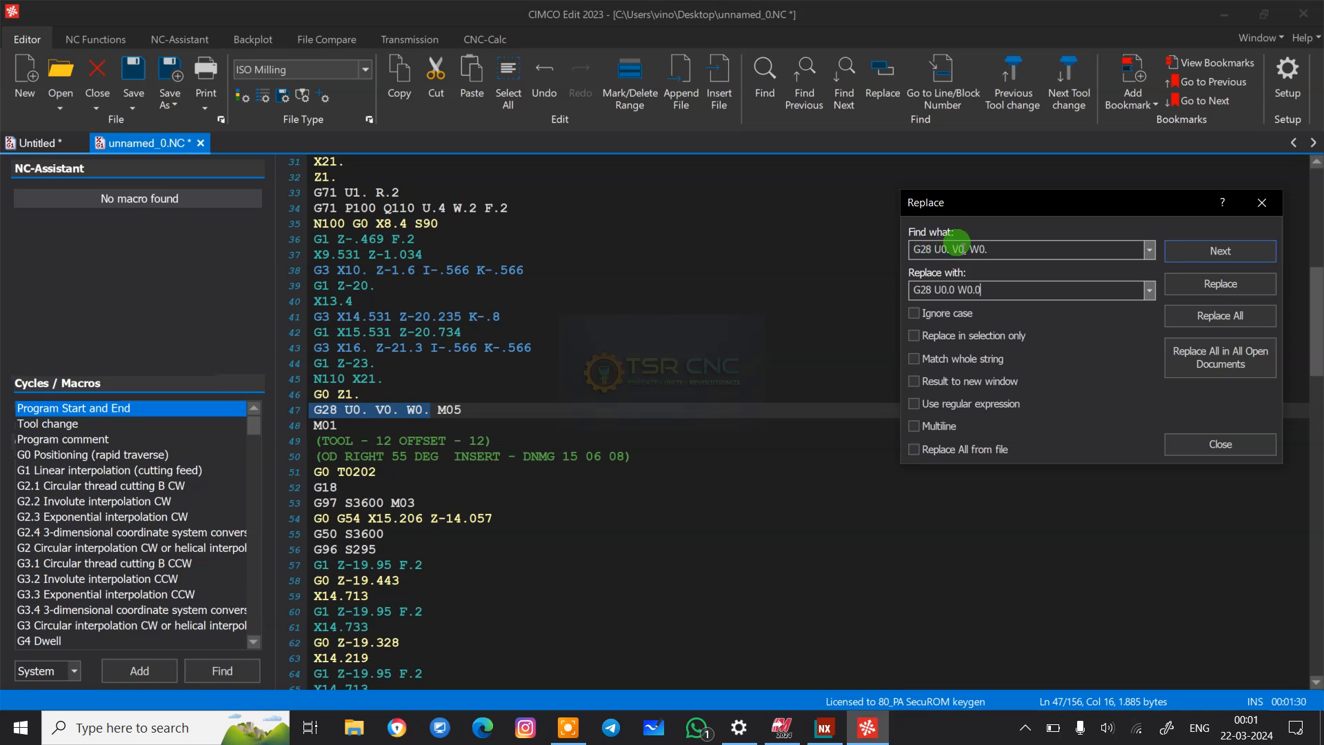
left_click(949, 285)
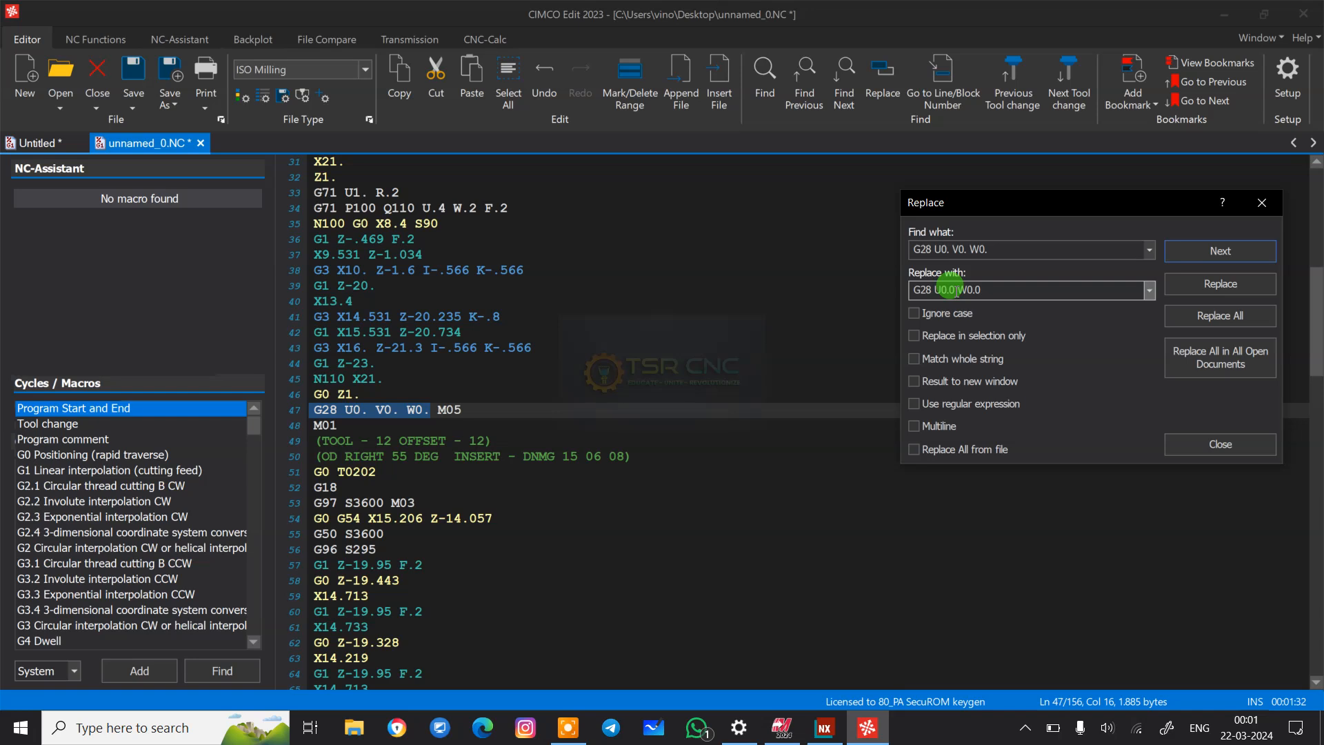
left_click(1204, 322)
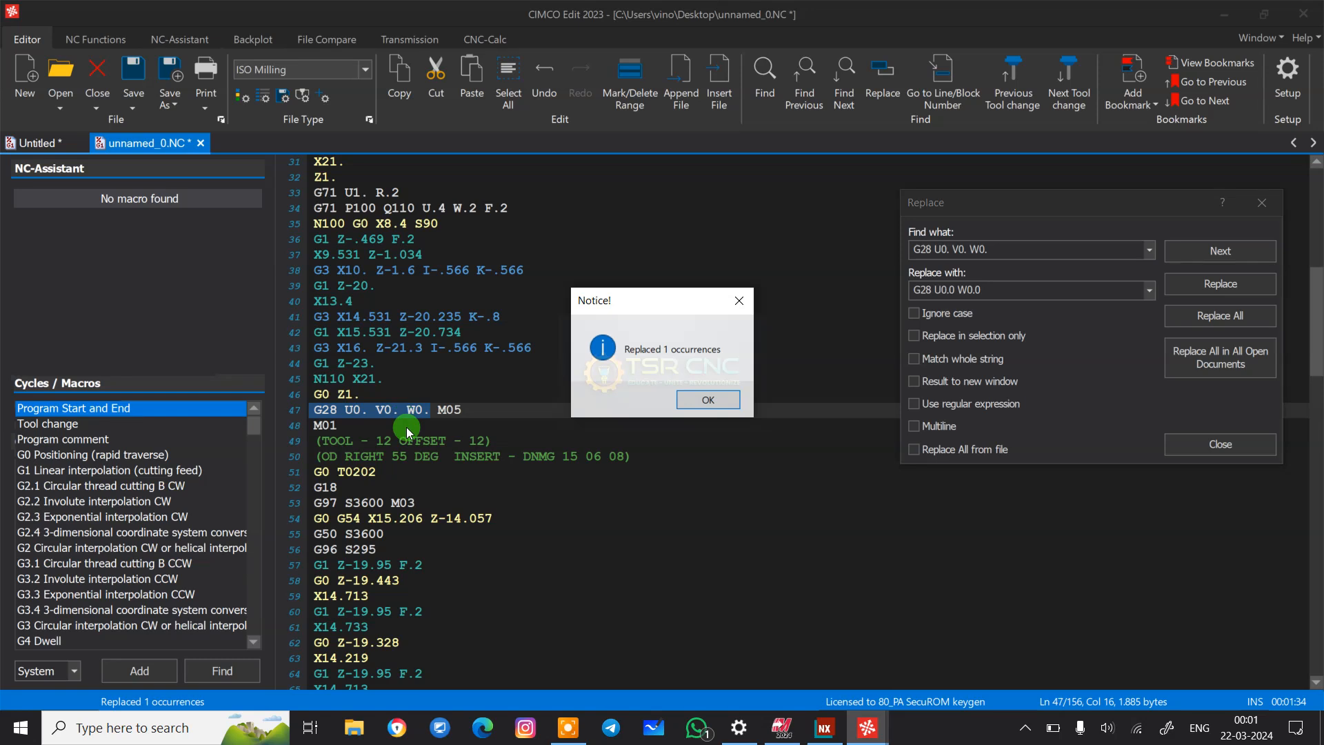
left_click(708, 402)
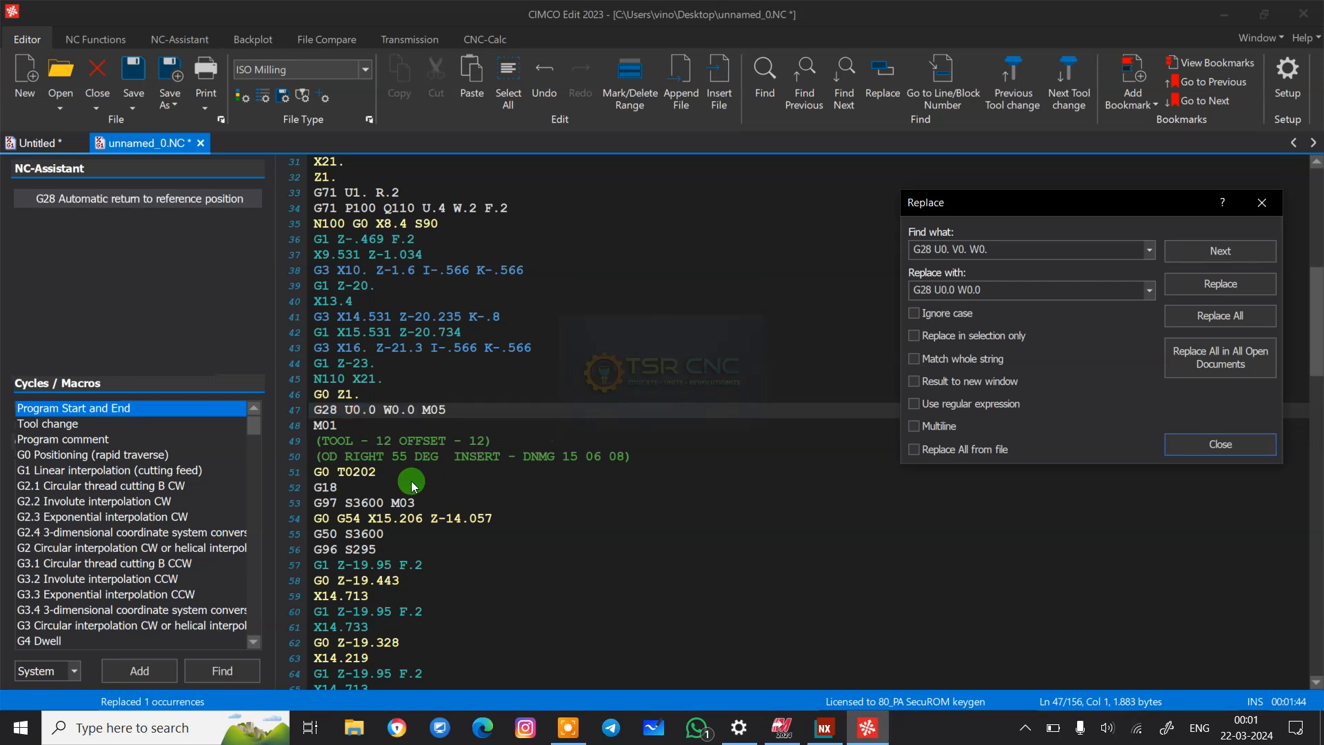
scroll(417, 358, "up", 7)
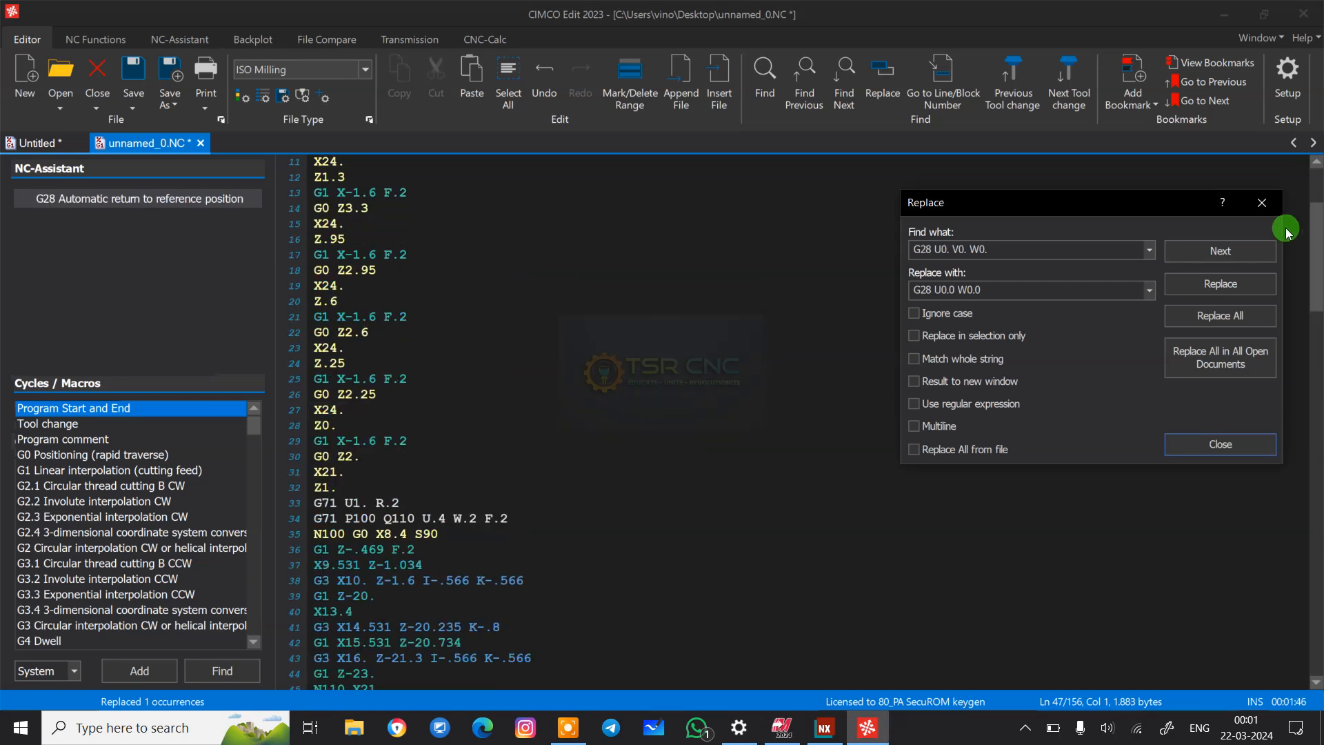
left_click(1258, 204)
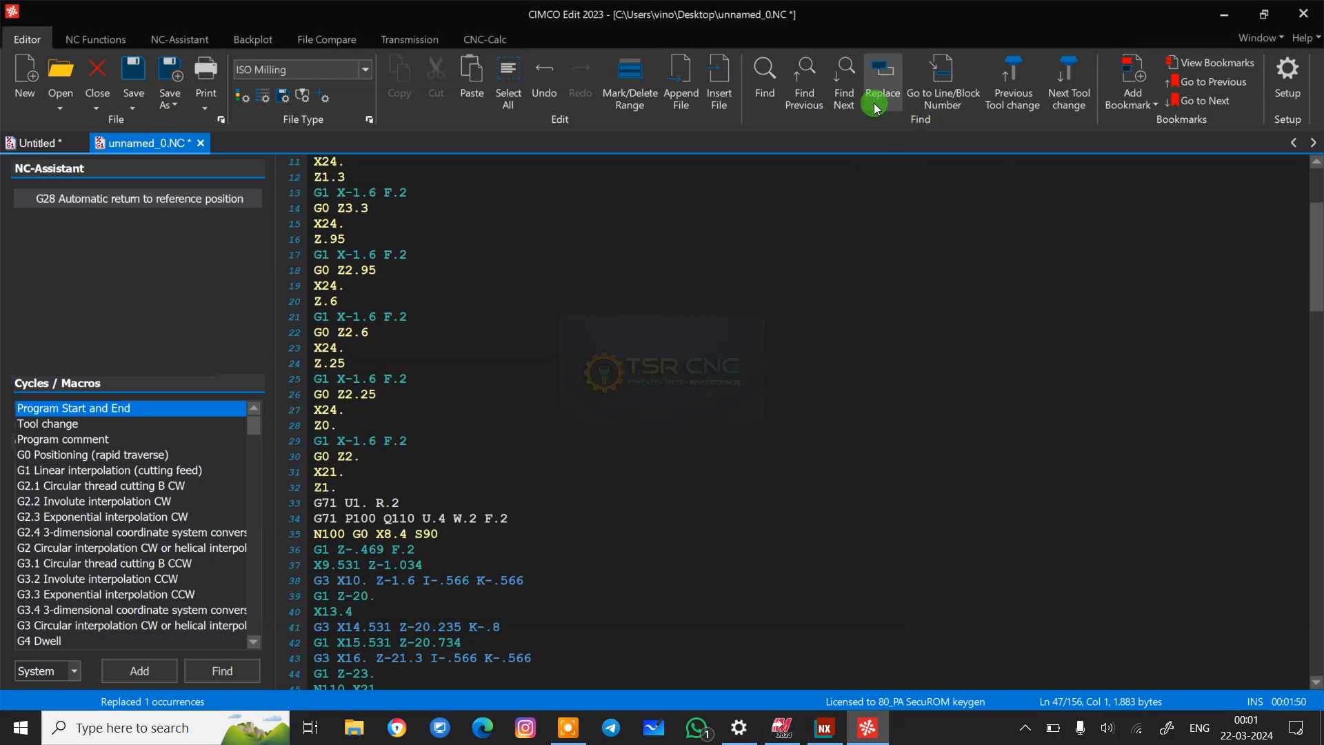
- Search the NC program for any remaining V0. and close the Find dialog
left_click(766, 69)
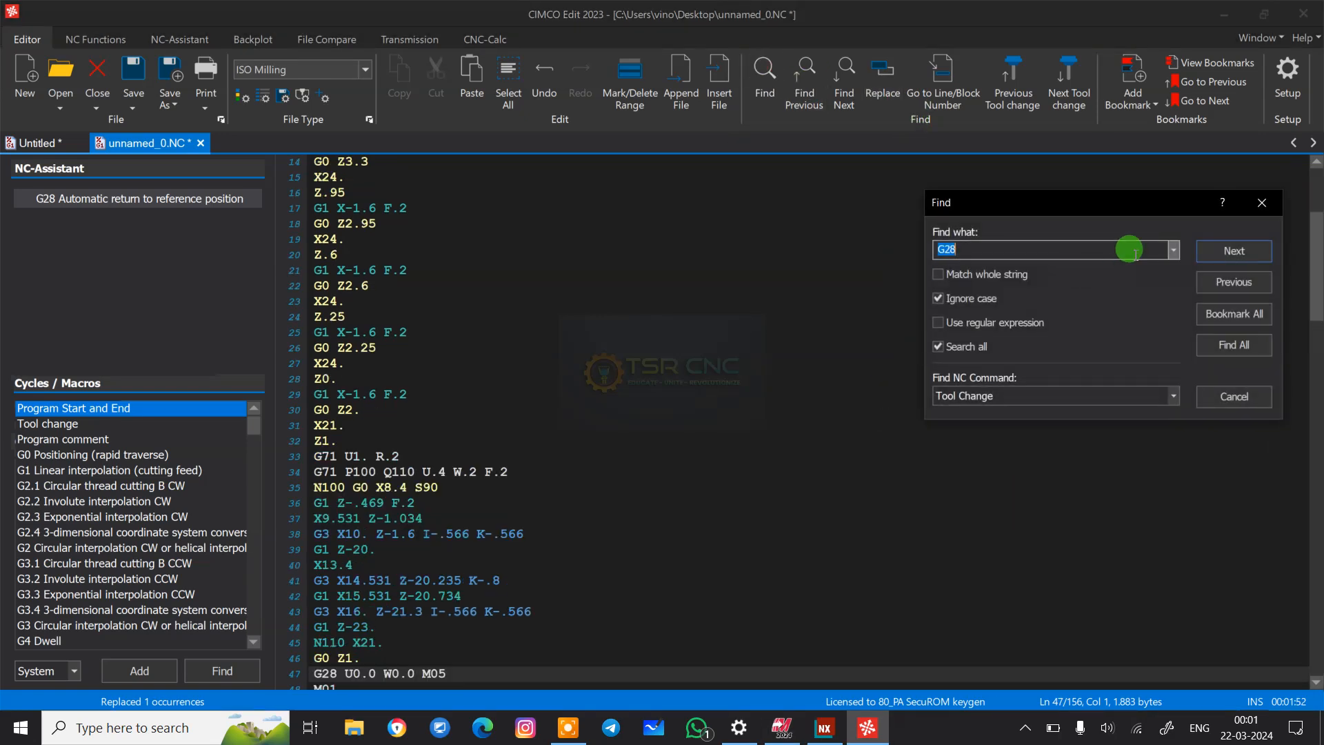
left_click(1003, 250)
type("V0.")
left_click(1241, 253)
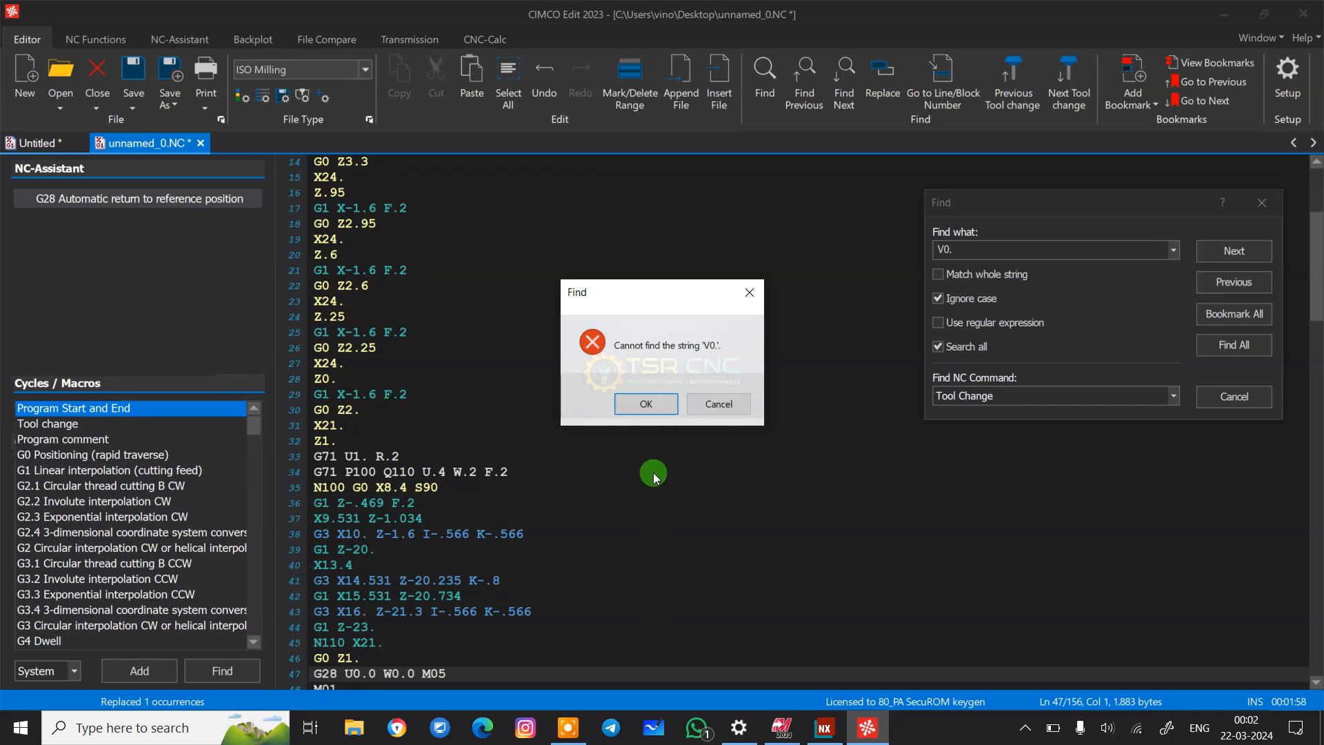
left_click(749, 292)
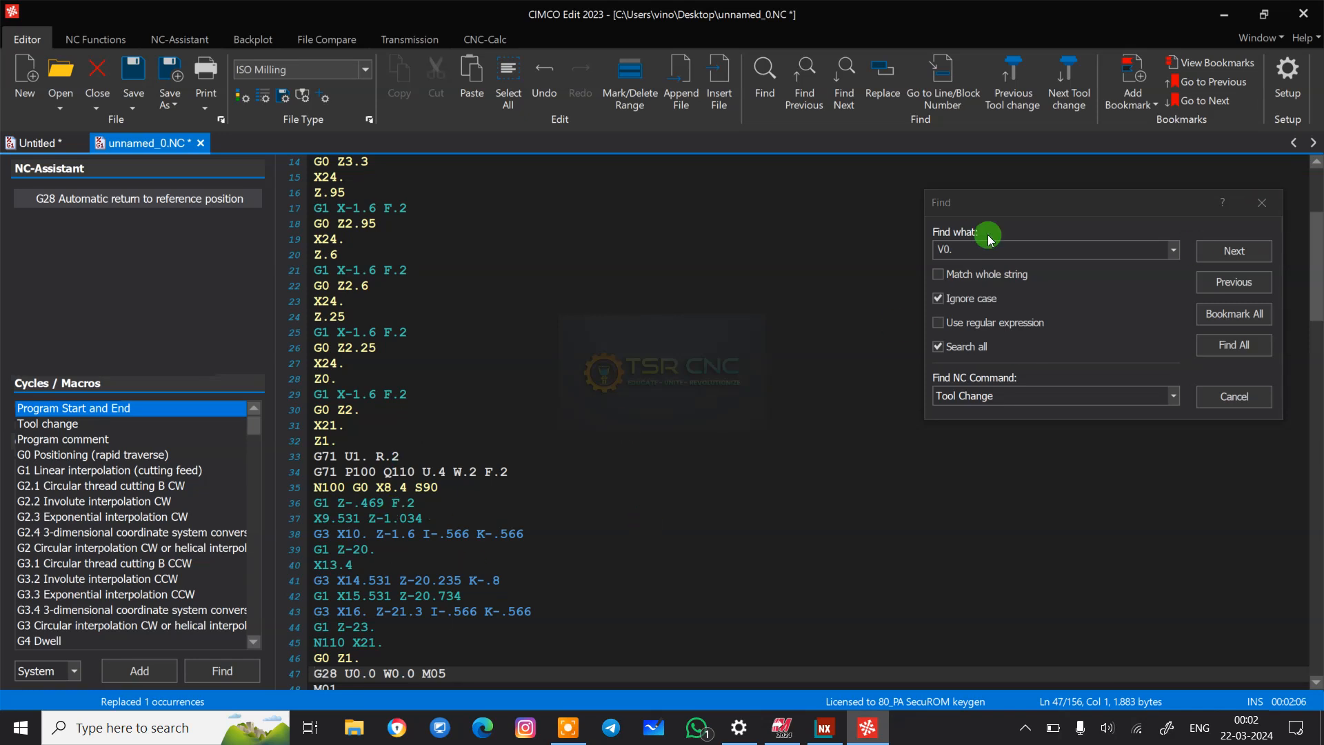
left_click(1259, 207)
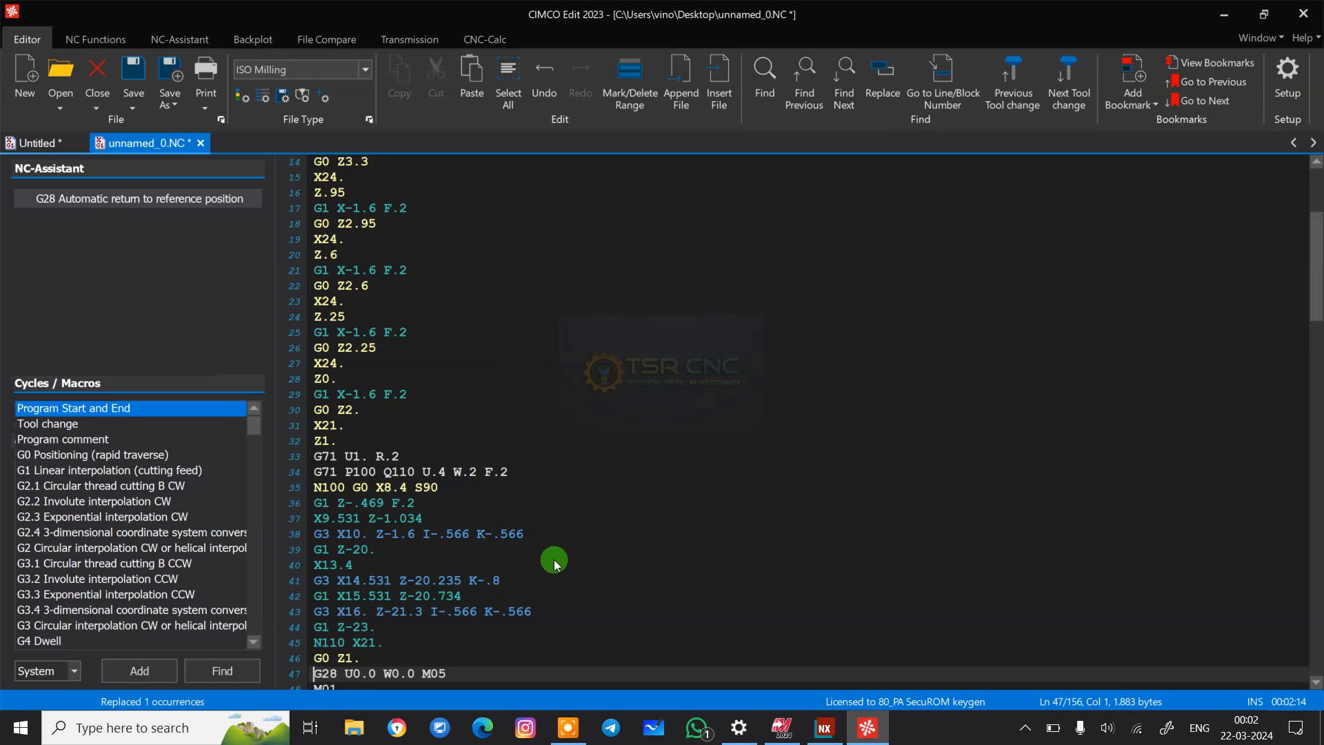
- Review the NC program from the roughing cycle to M30, checking the G28 return lines before each tool change
scroll(580, 414, "down", 5)
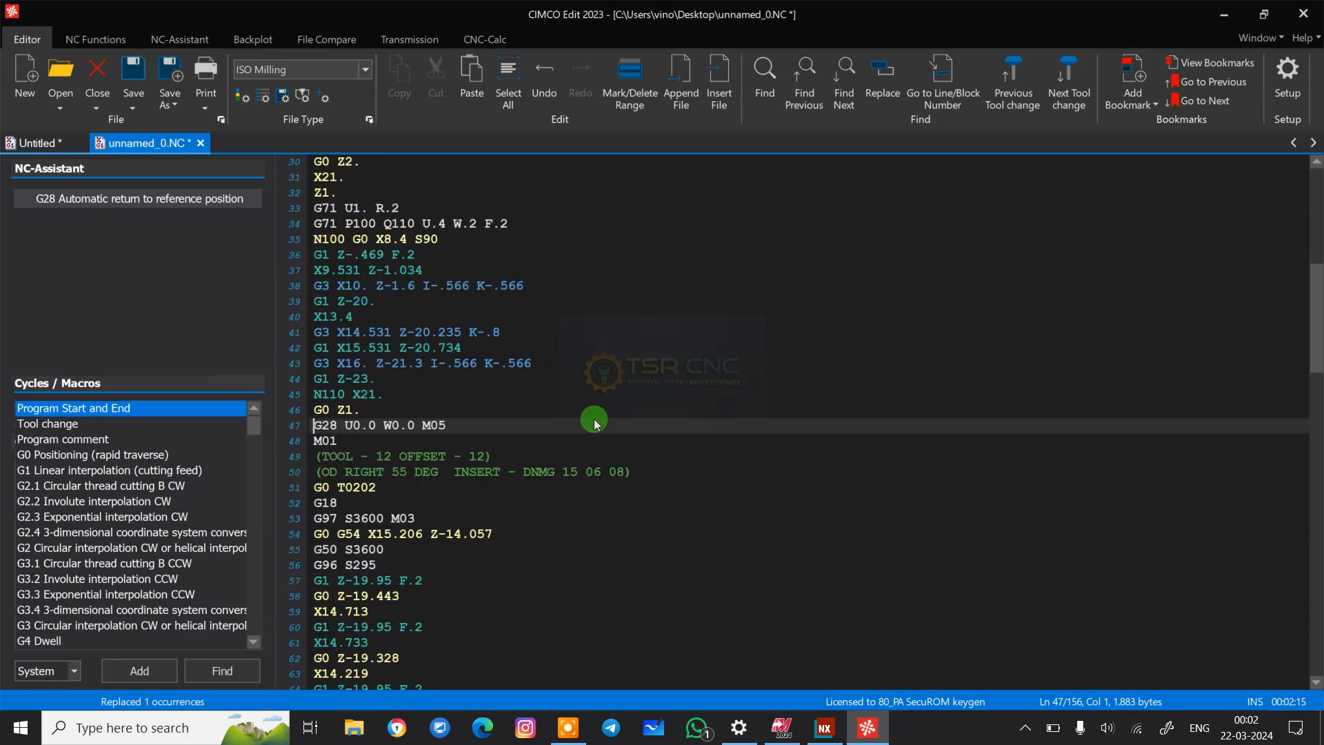
left_click(447, 247)
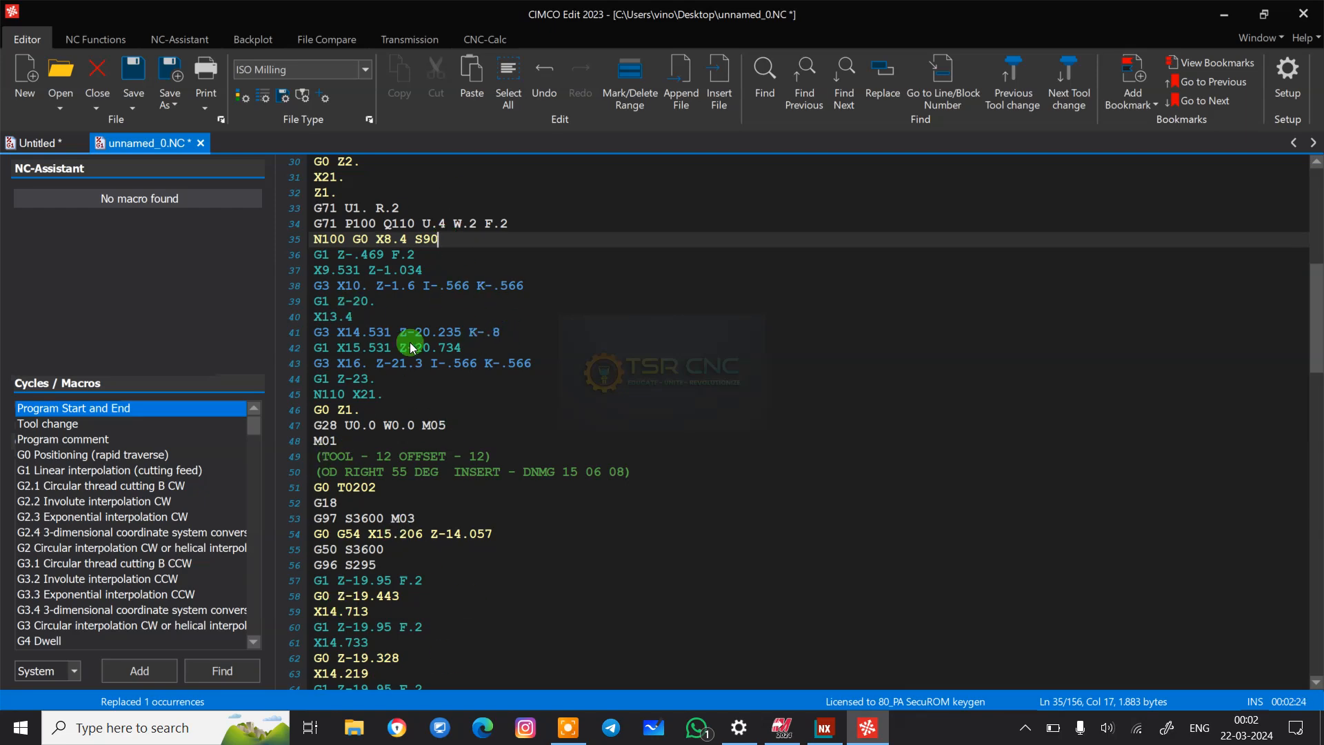
scroll(409, 424, "down", 15)
scroll(409, 424, "down", 16)
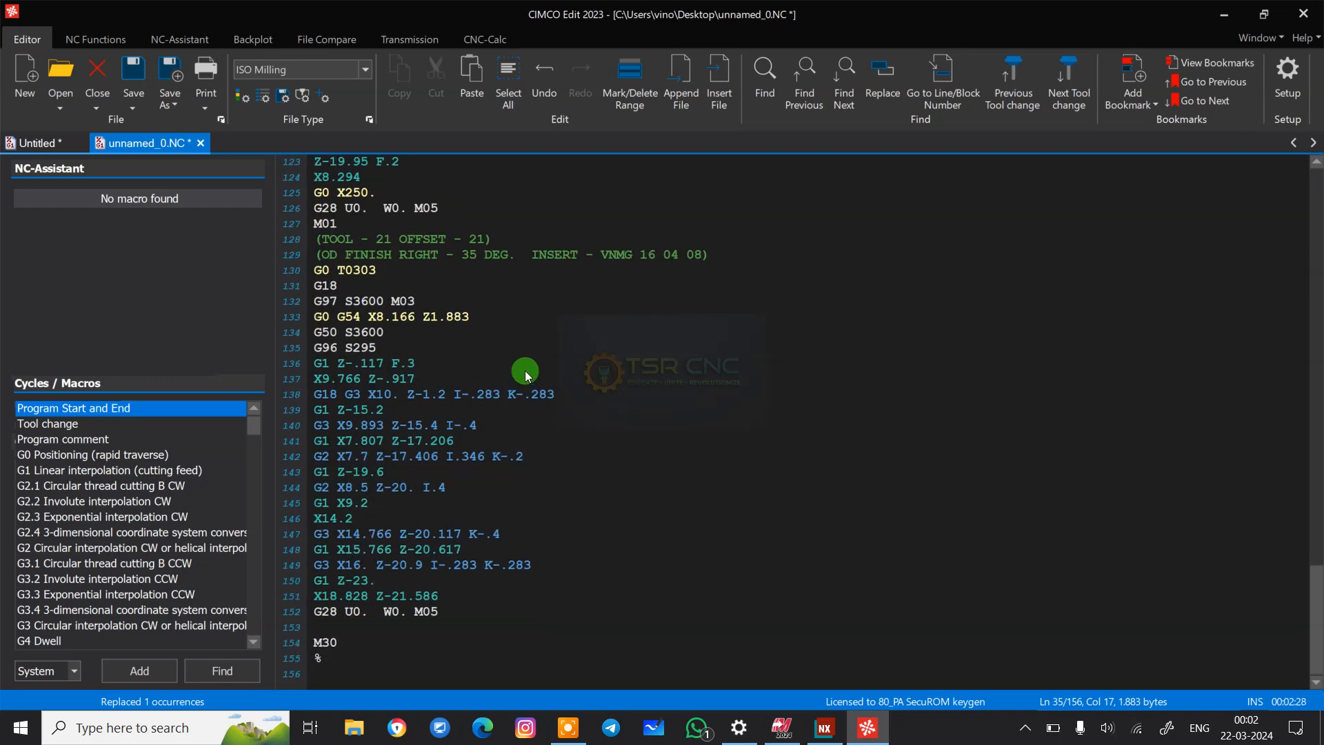
left_click(882, 76)
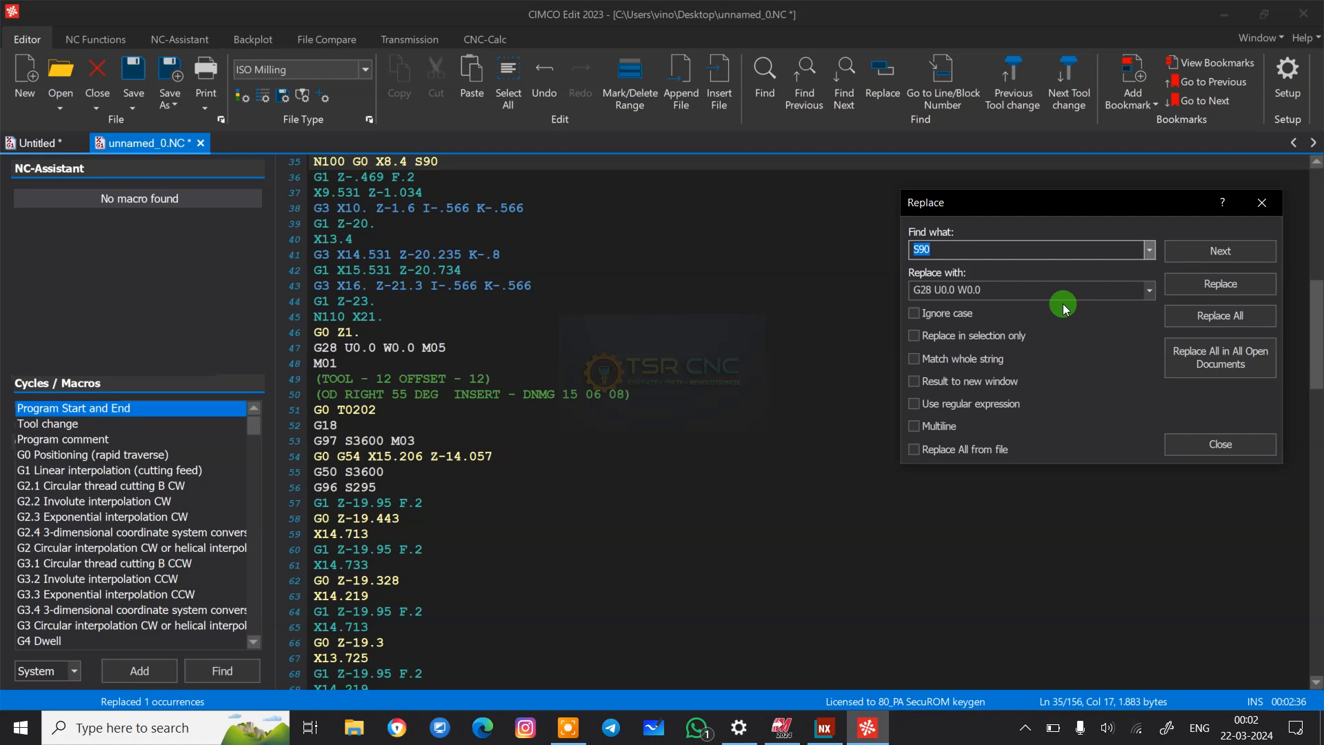
left_click(1255, 211)
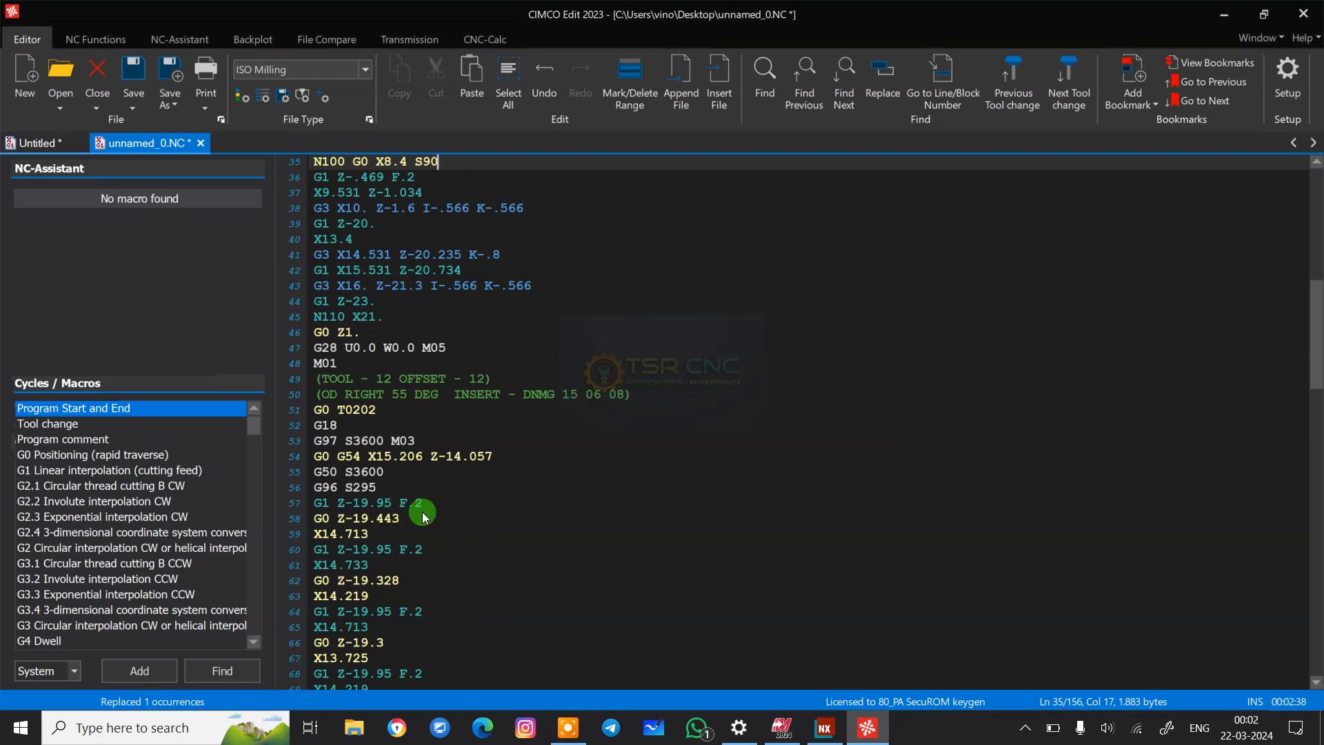
- Change the program number on the second line to O0001 and save the NC file
scroll(473, 476, "up", 11)
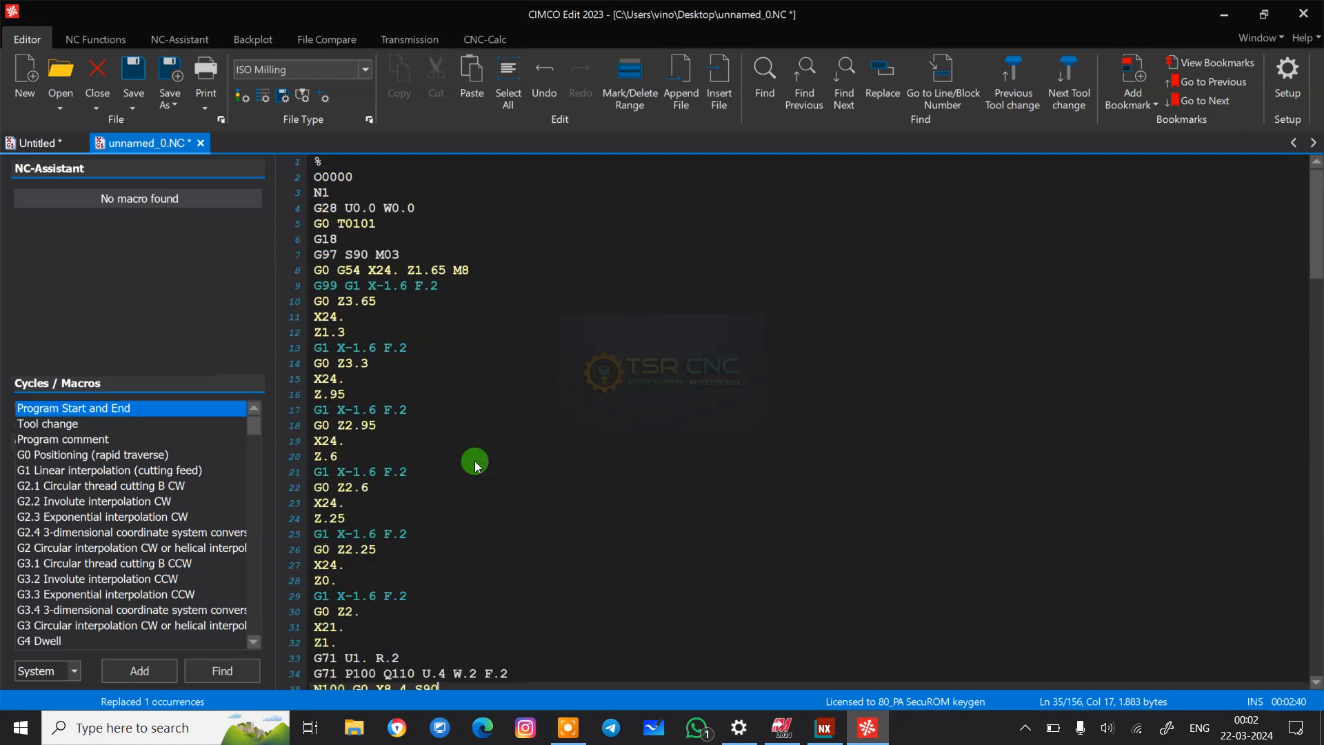
left_click(359, 177)
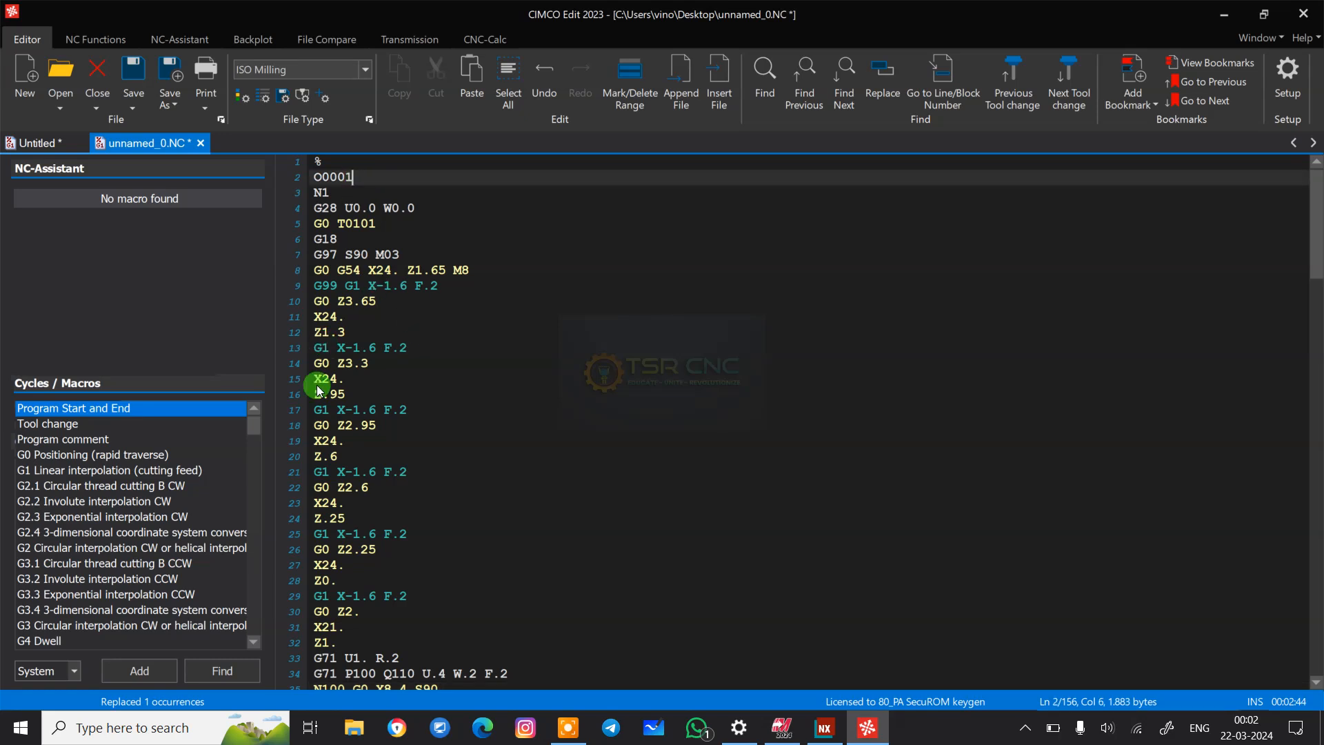
left_click(134, 69)
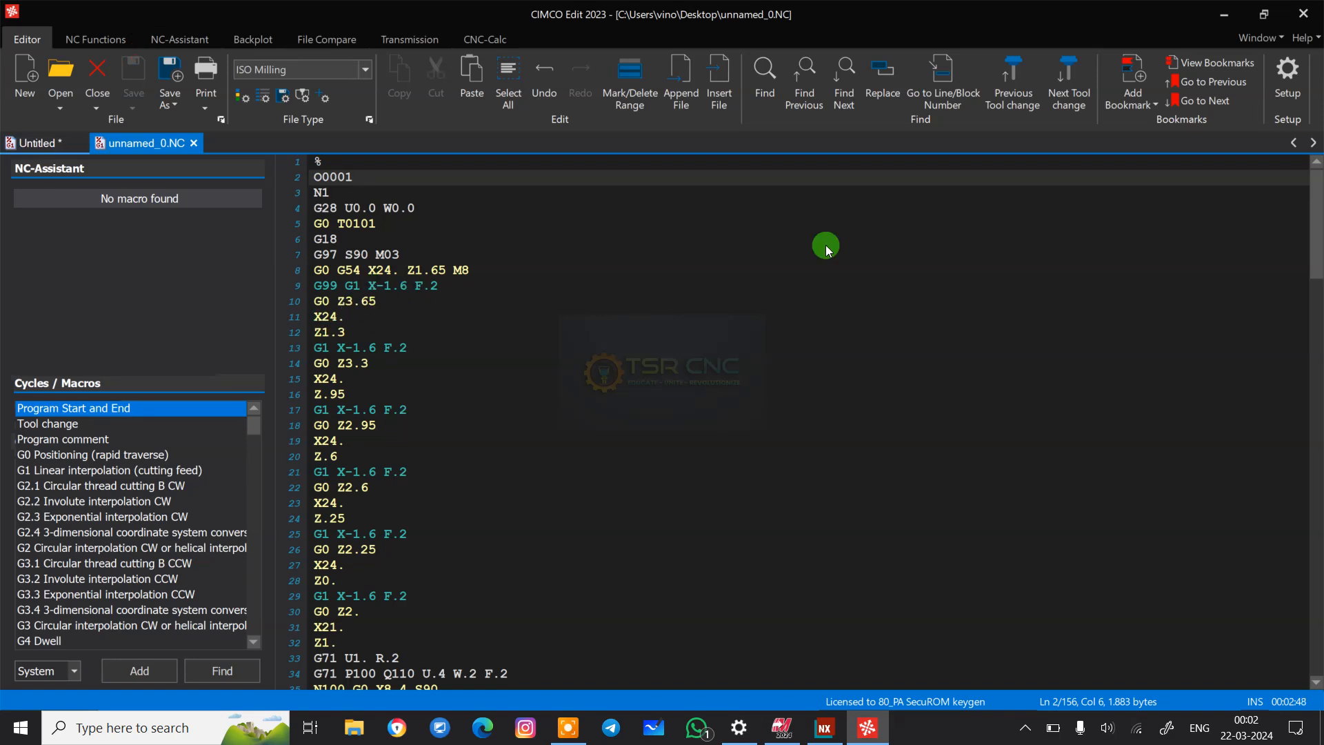
- Set the file type to ISO Turning and start a backplot of the NC program
left_click(253, 40)
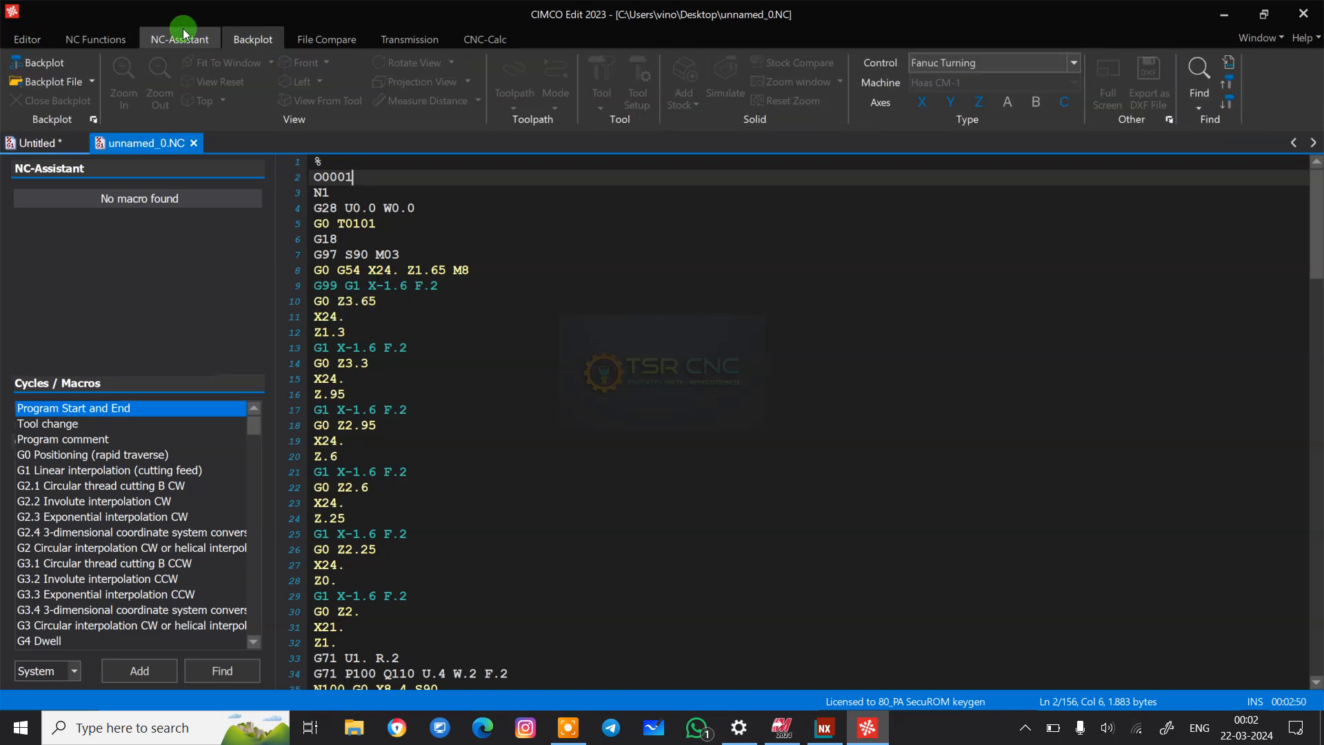
left_click(29, 39)
left_click(345, 72)
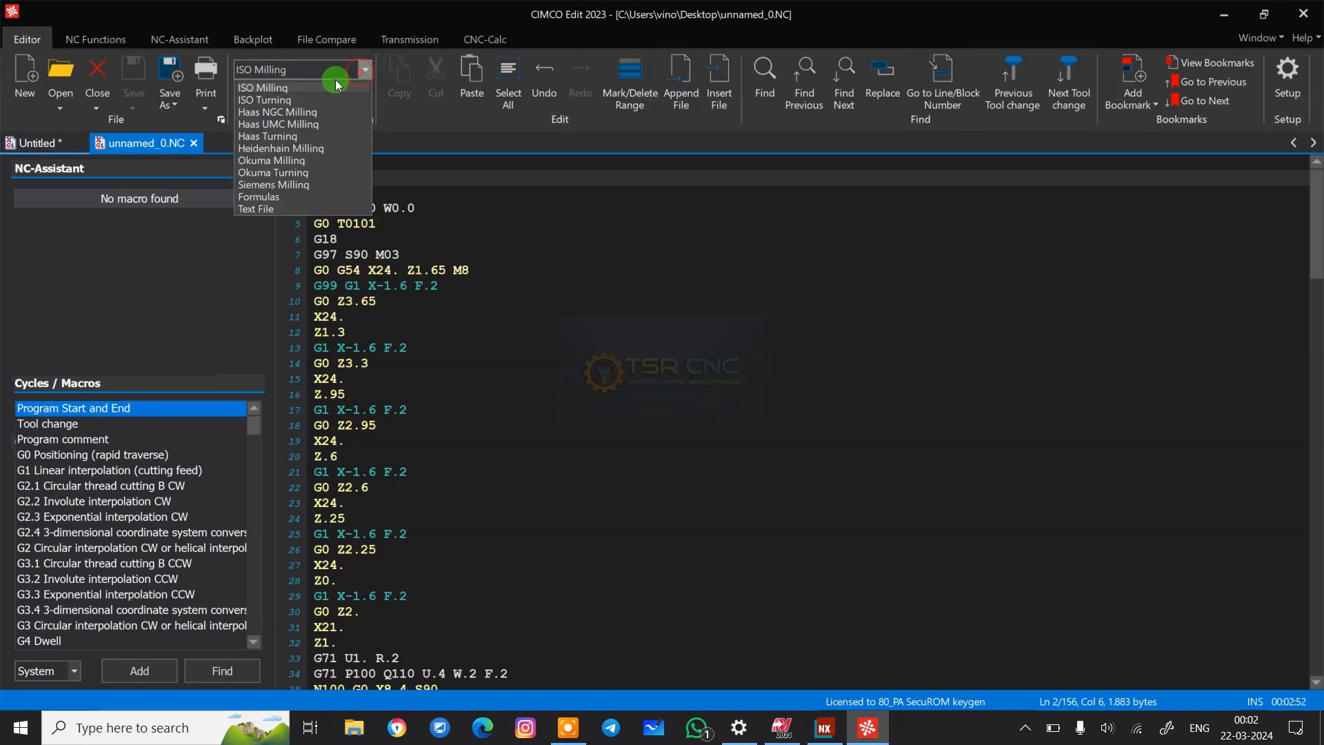
left_click(310, 100)
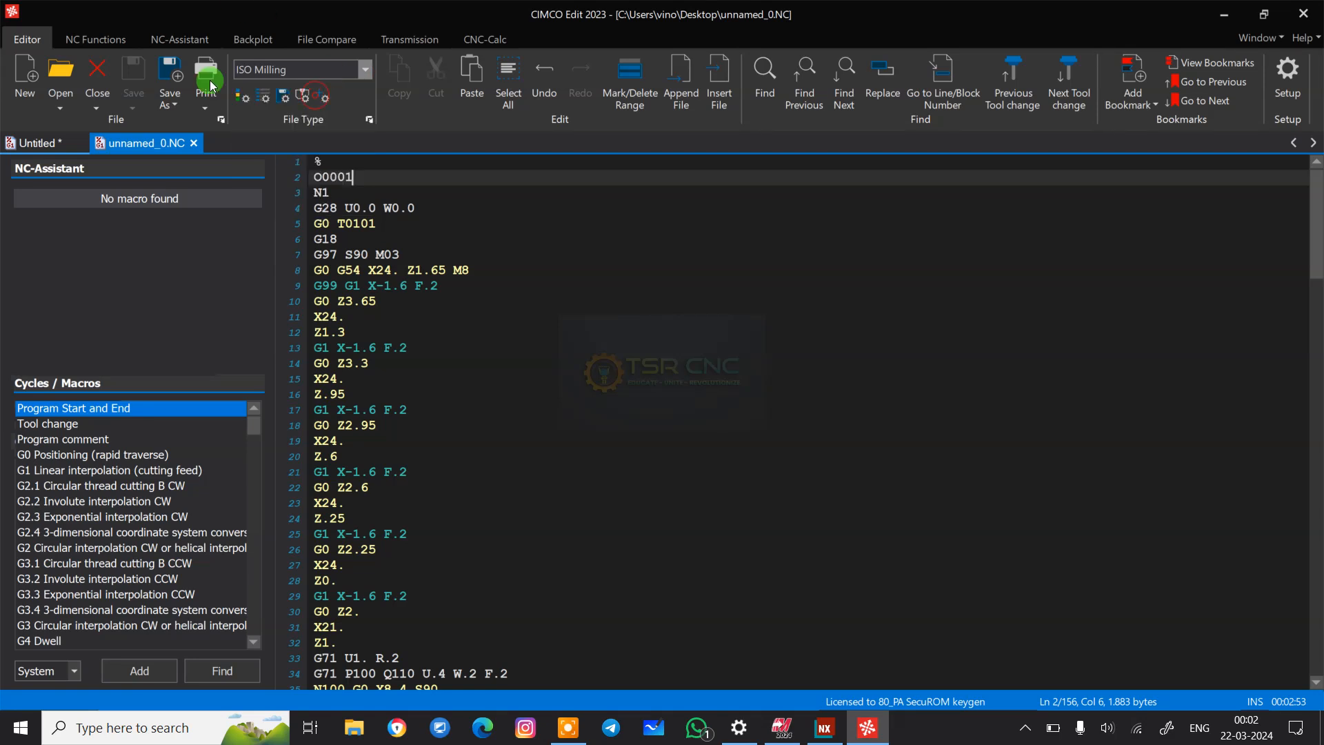
left_click(246, 41)
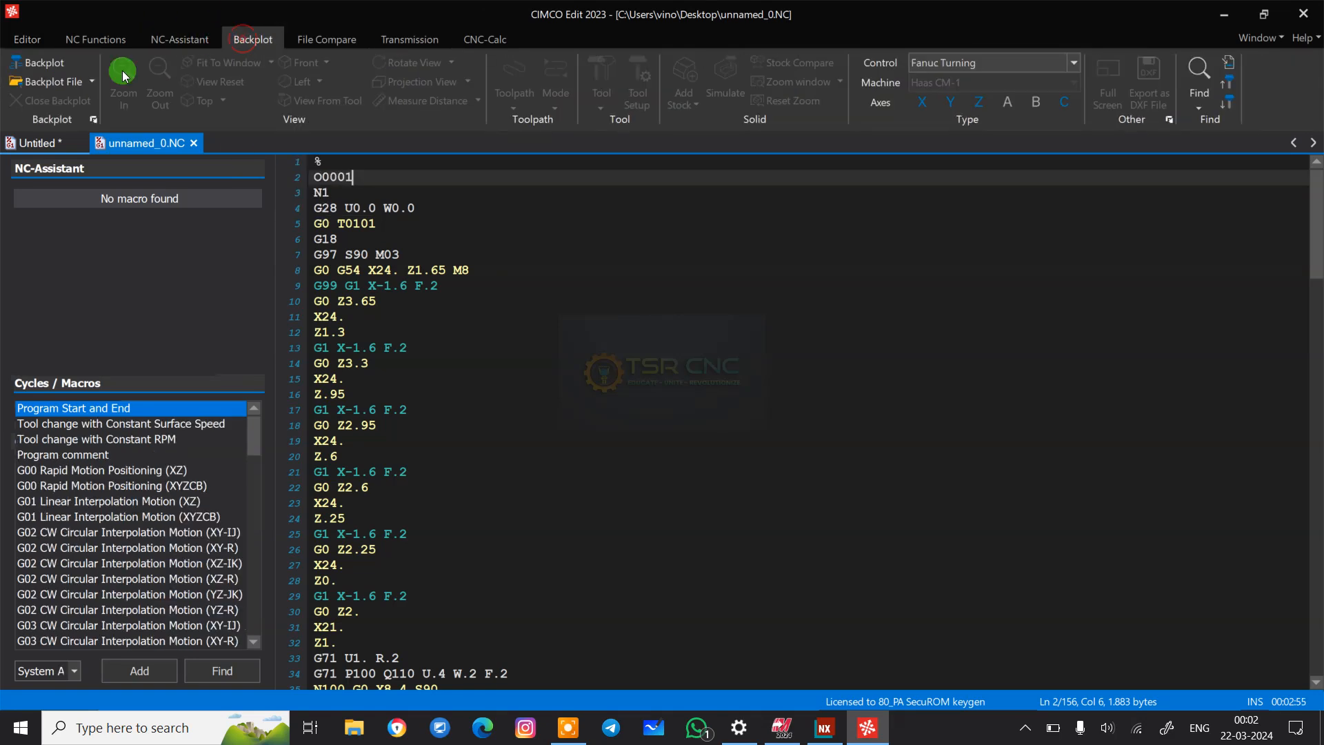
left_click(39, 66)
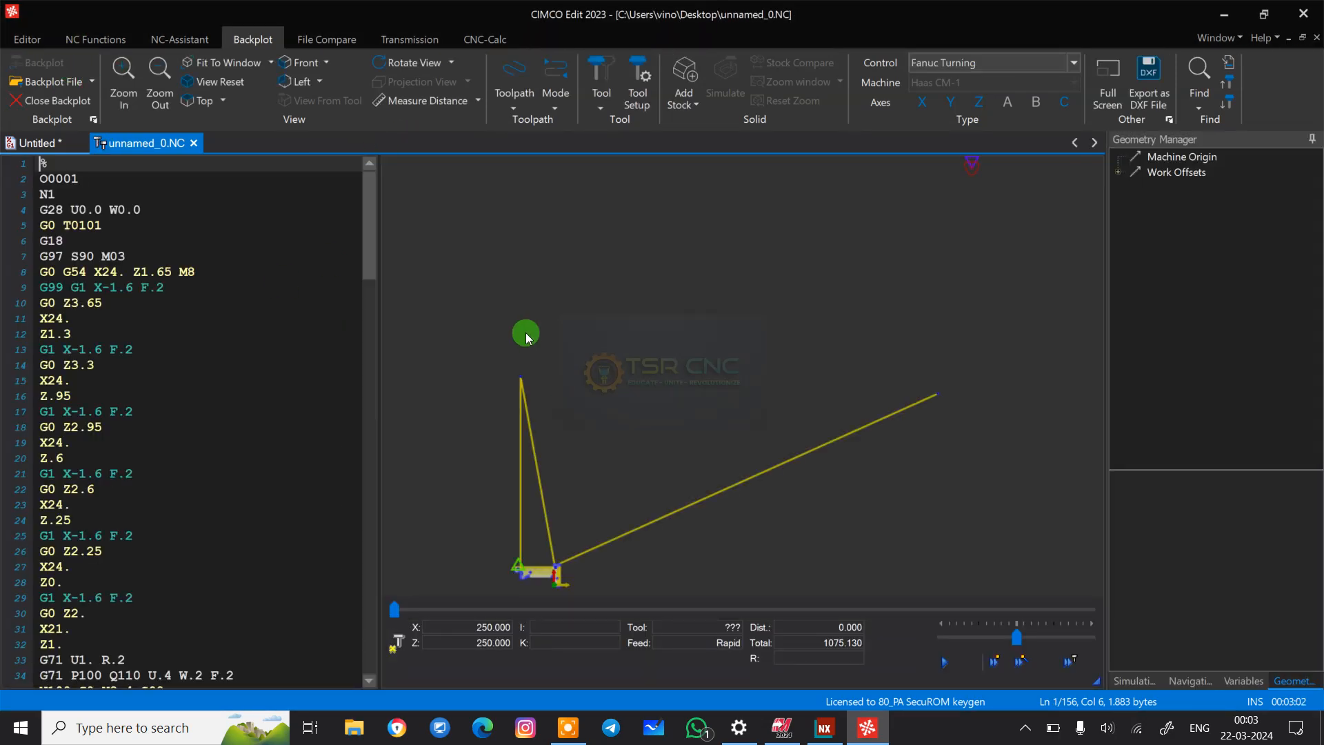
- Examine the backplotted facing, roughing, undercut and finishing toolpaths, including close views of the front chamfer and the undercut
scroll(751, 247, "down", 3)
scroll(583, 476, "up", 6)
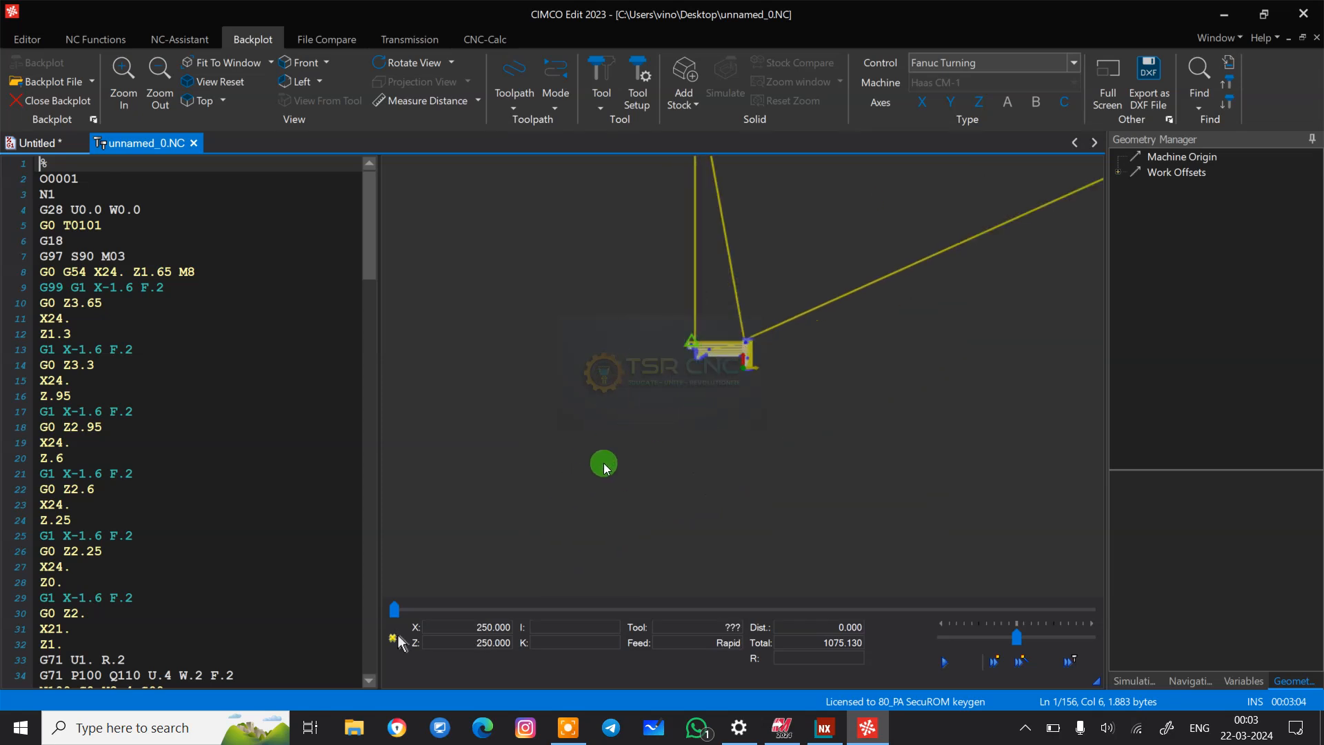
scroll(765, 291, "up", 5)
scroll(638, 464, "up", 4)
scroll(793, 325, "down", 3)
scroll(683, 287, "up", 3)
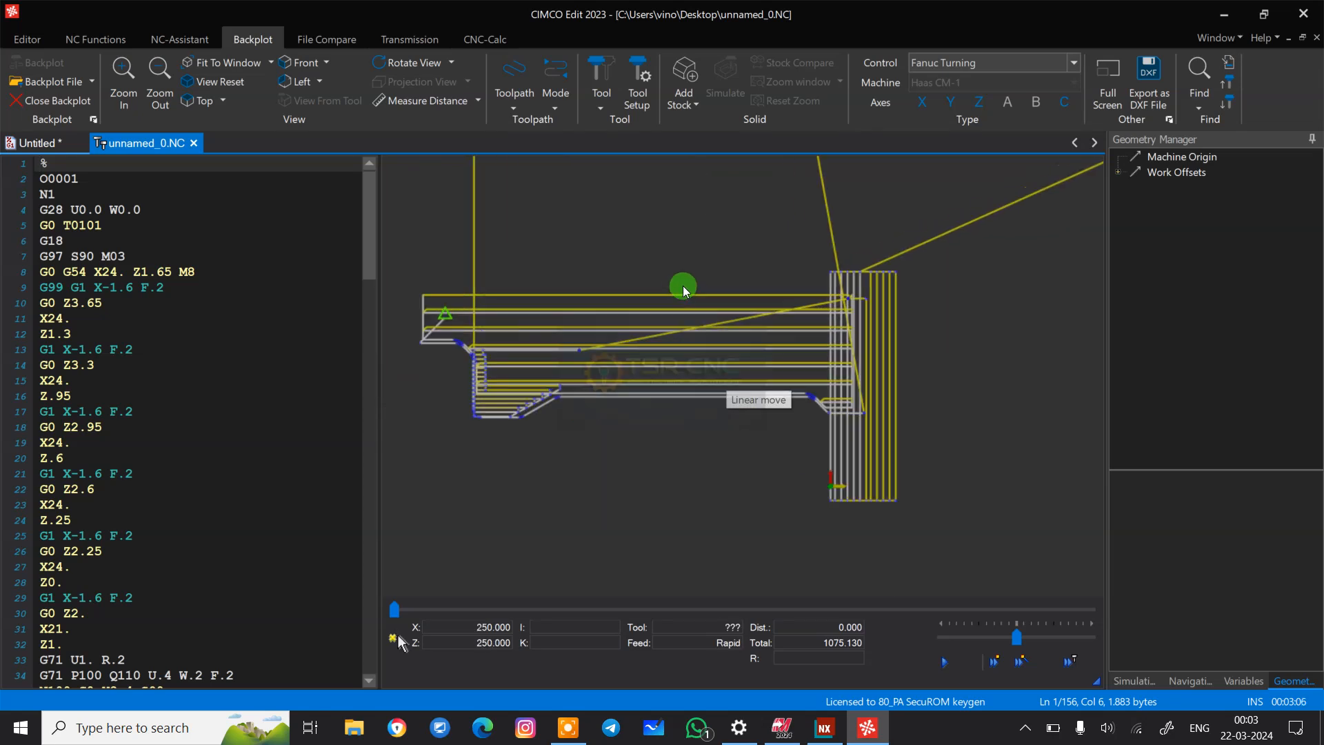
scroll(827, 338, "up", 2)
scroll(793, 351, "down", 4)
scroll(655, 386, "up", 3)
scroll(483, 369, "down", 3)
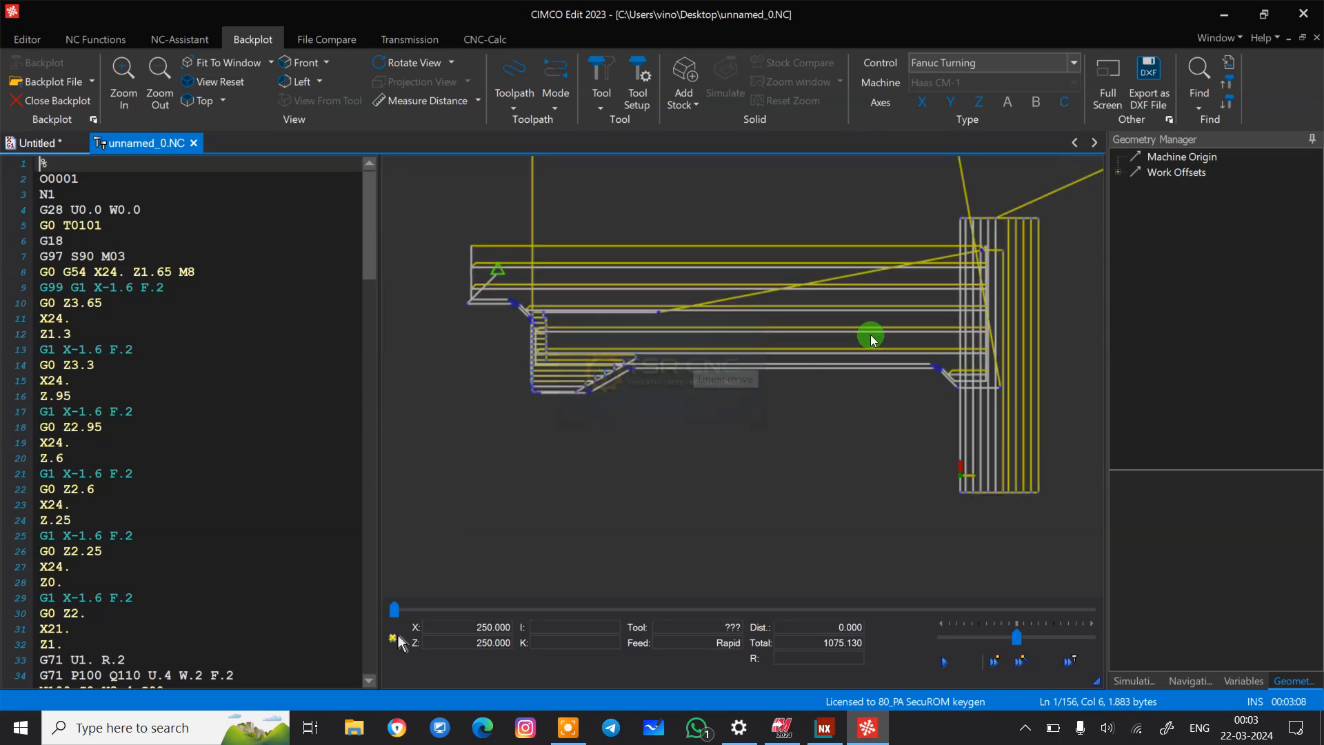
scroll(874, 335, "up", 3)
scroll(792, 353, "down", 4)
scroll(923, 384, "up", 4)
scroll(824, 362, "up", 4)
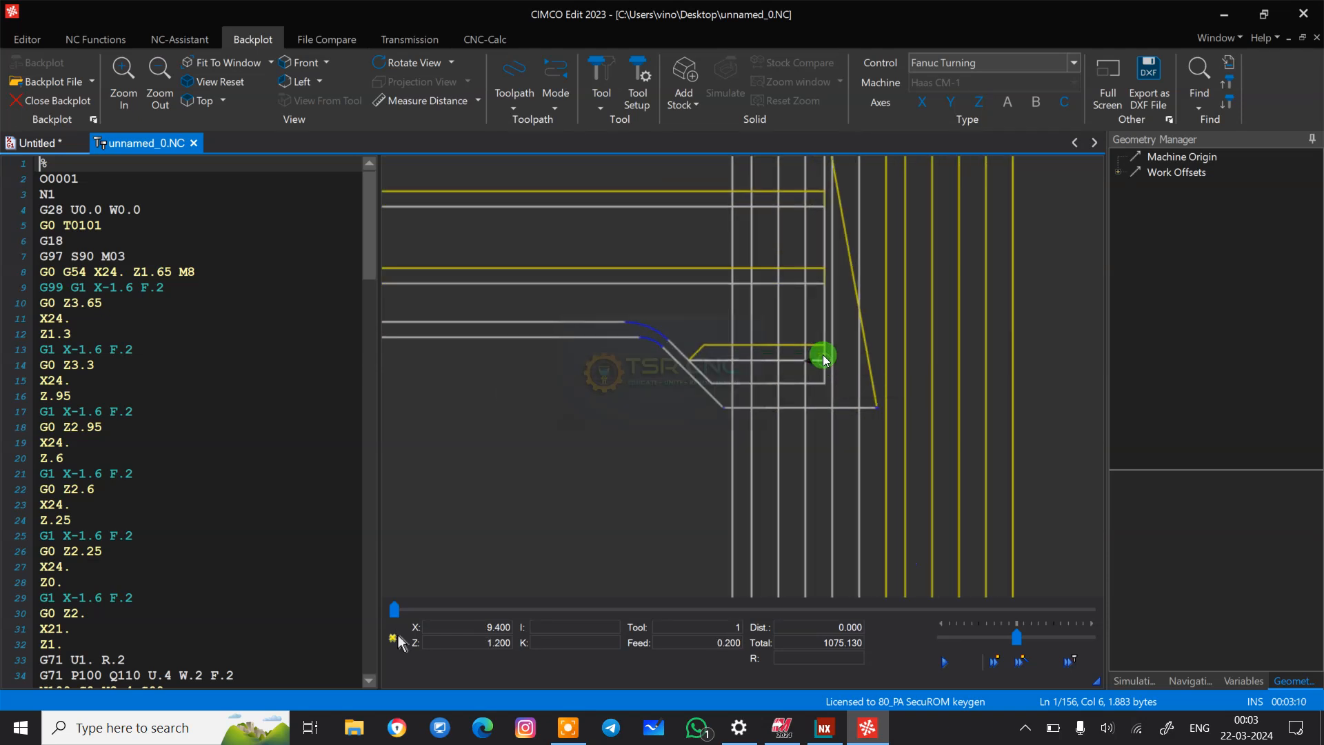
scroll(825, 357, "down", 8)
scroll(800, 266, "up", 3)
scroll(828, 241, "up", 3)
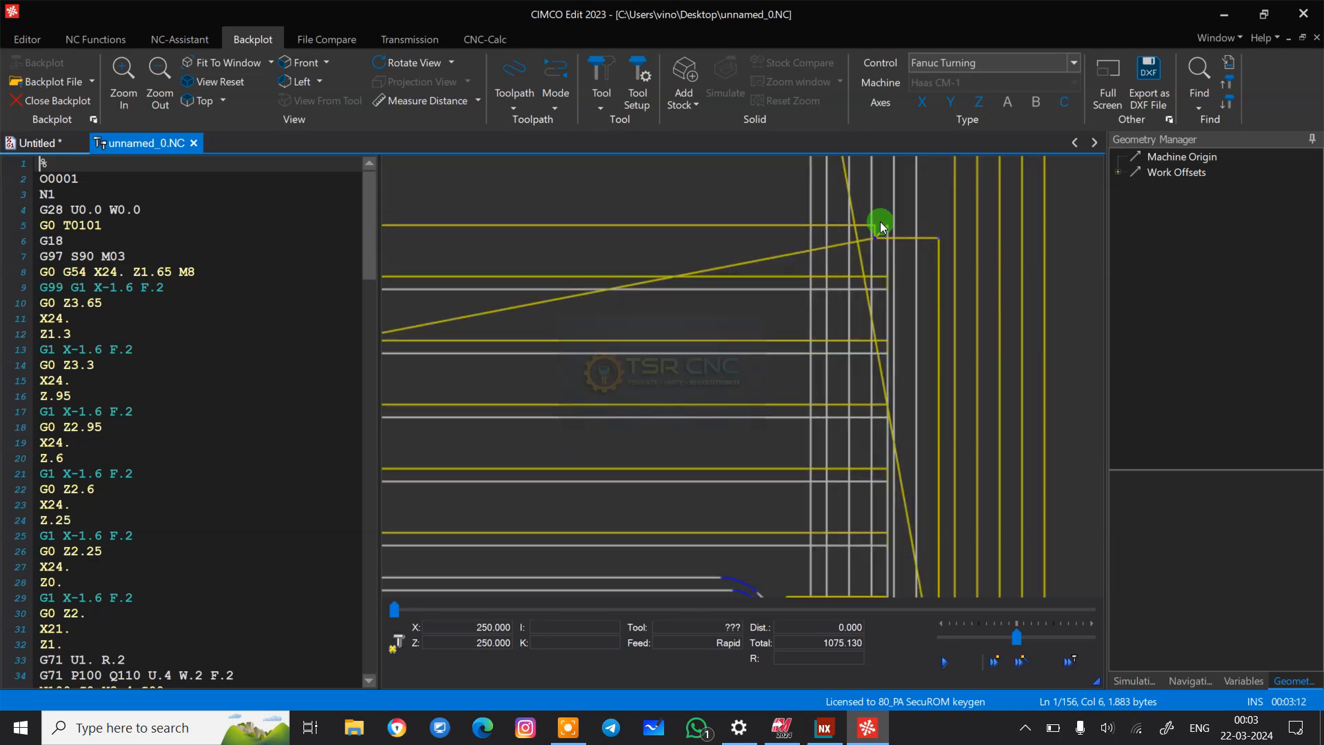
scroll(892, 257, "down", 3)
scroll(892, 257, "down", 3)
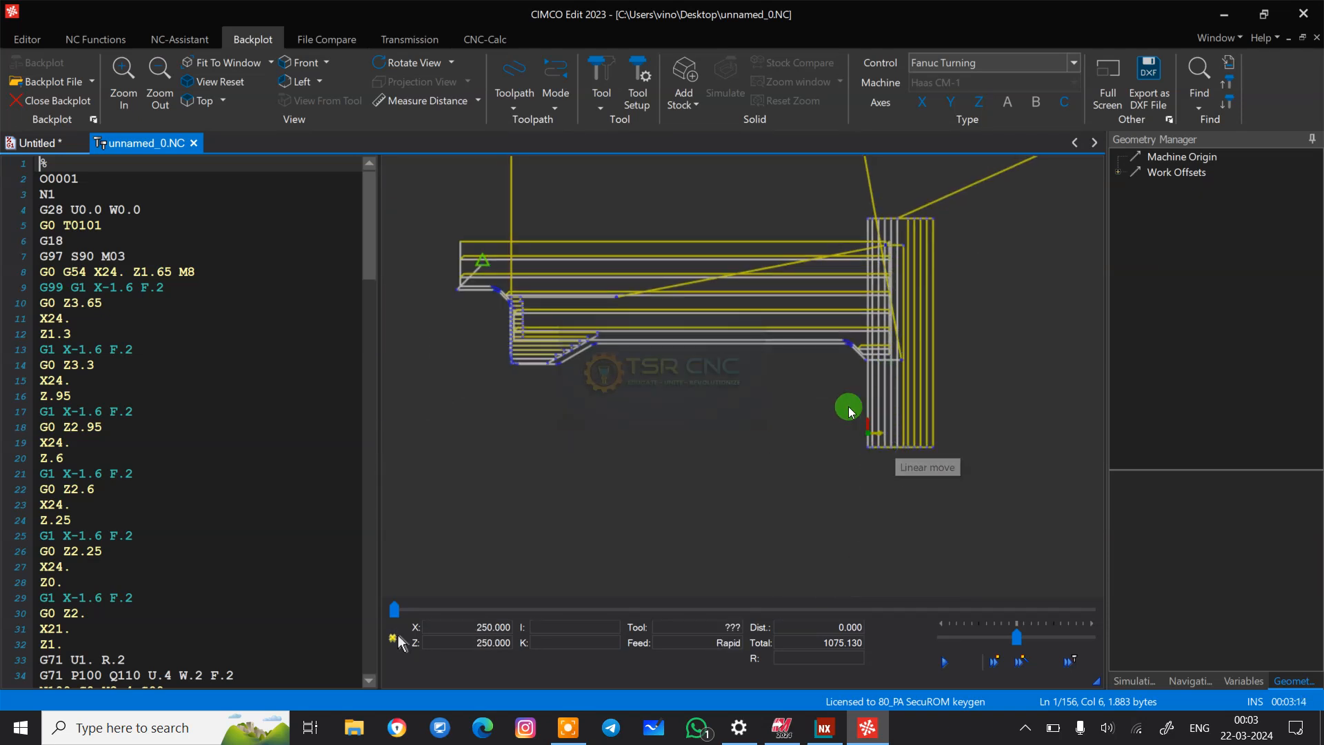
scroll(552, 324, "up", 3)
scroll(759, 287, "down", 1)
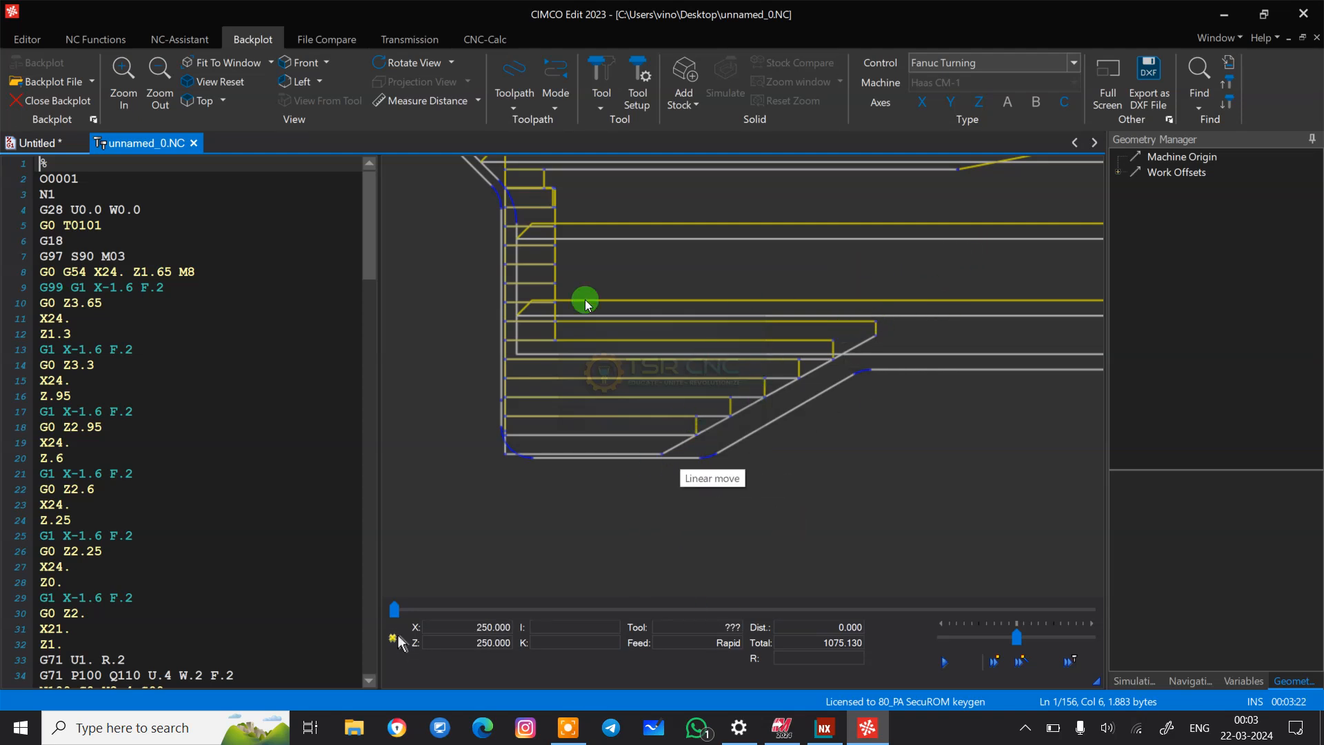
scroll(539, 376, "down", 3)
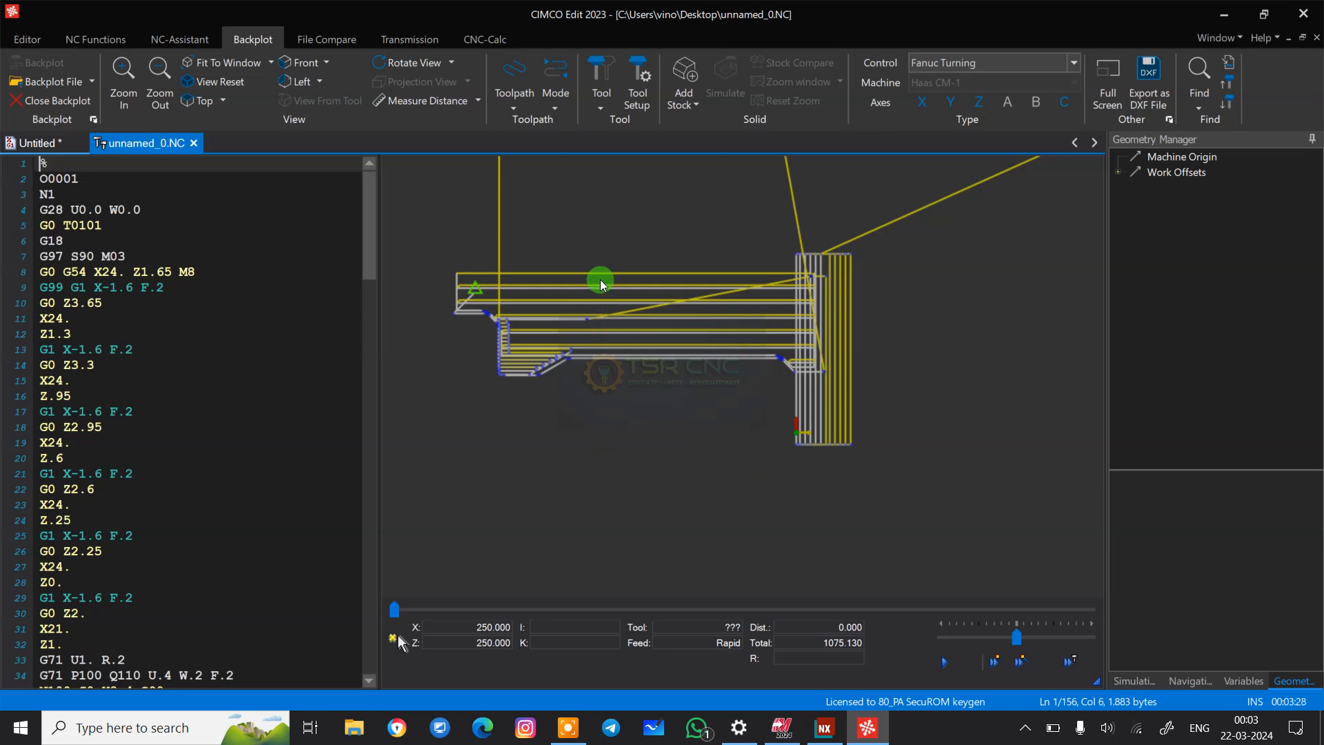
- Play the backplot simulation of unnamed_0.NC at full speed and inspect the turning toolpath around the part
scroll(601, 284, "up", 3)
scroll(940, 290, "down", 3)
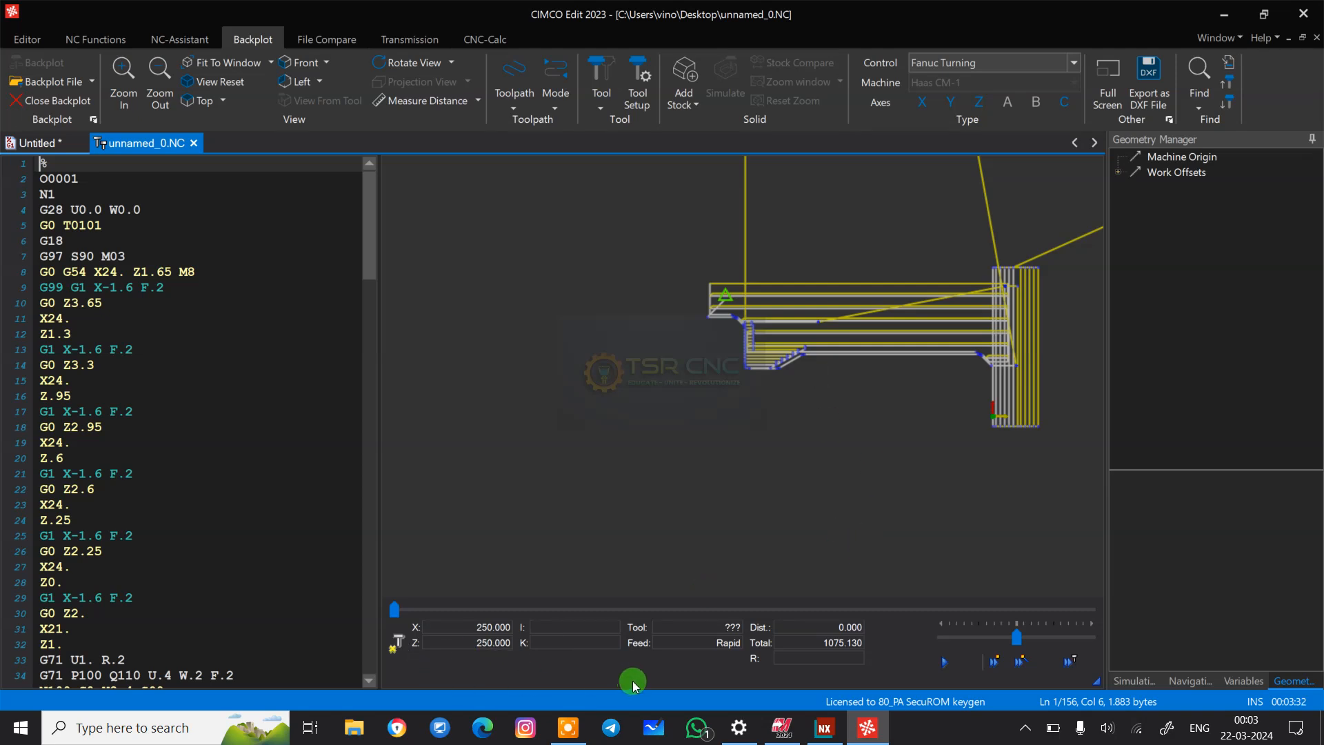
left_click(944, 663)
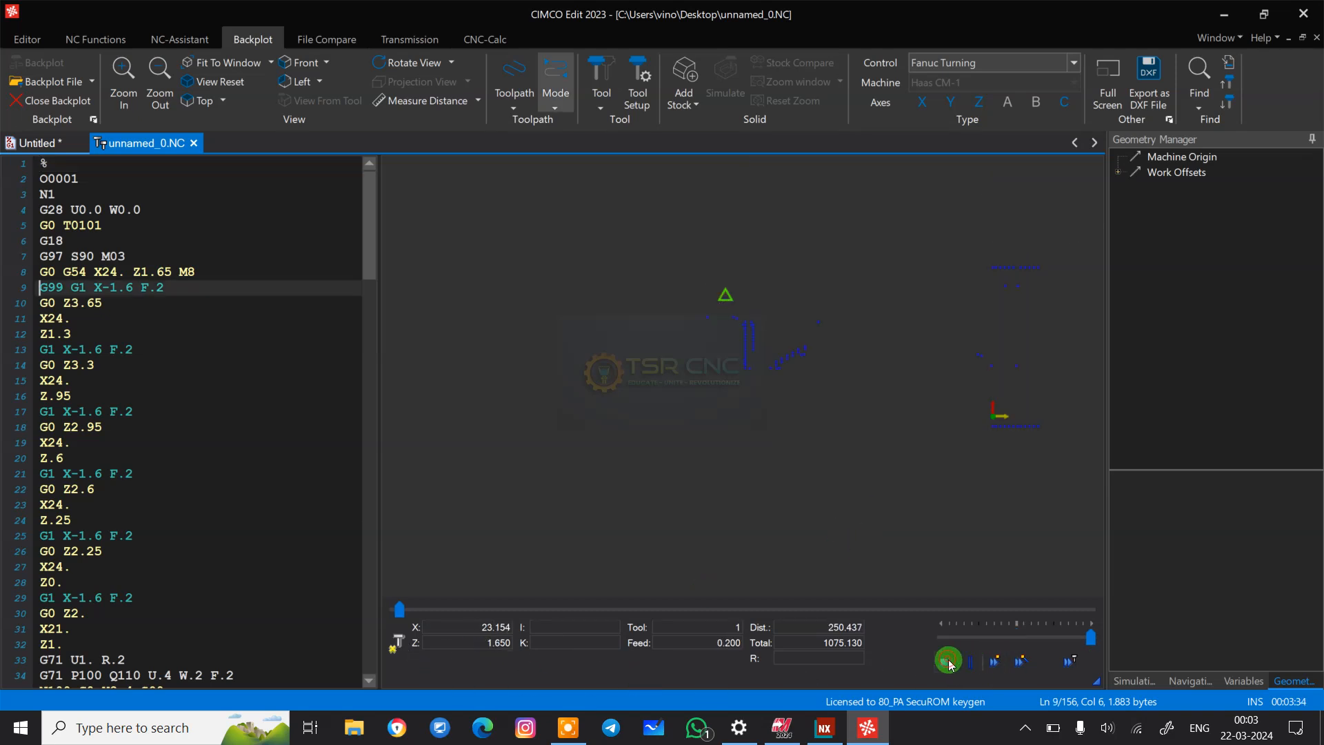
scroll(656, 485, "down", 3)
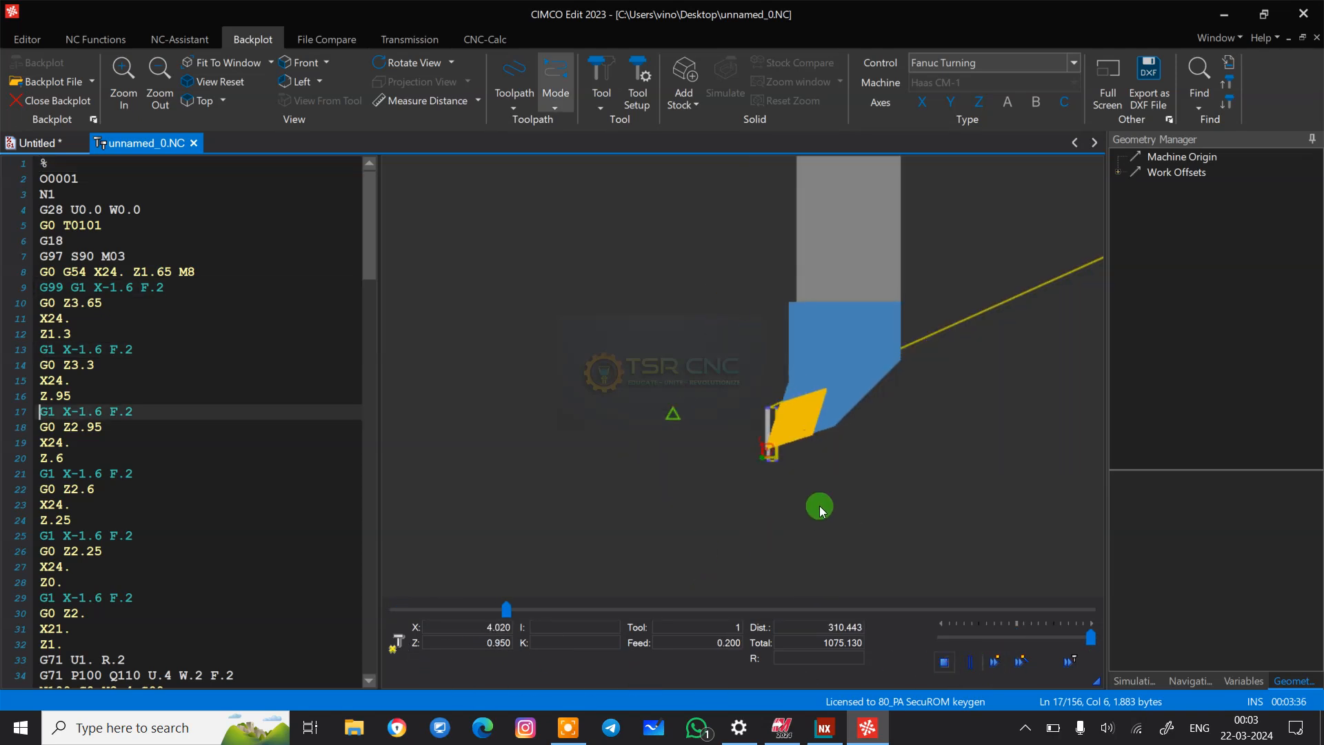
scroll(823, 505, "up", 2)
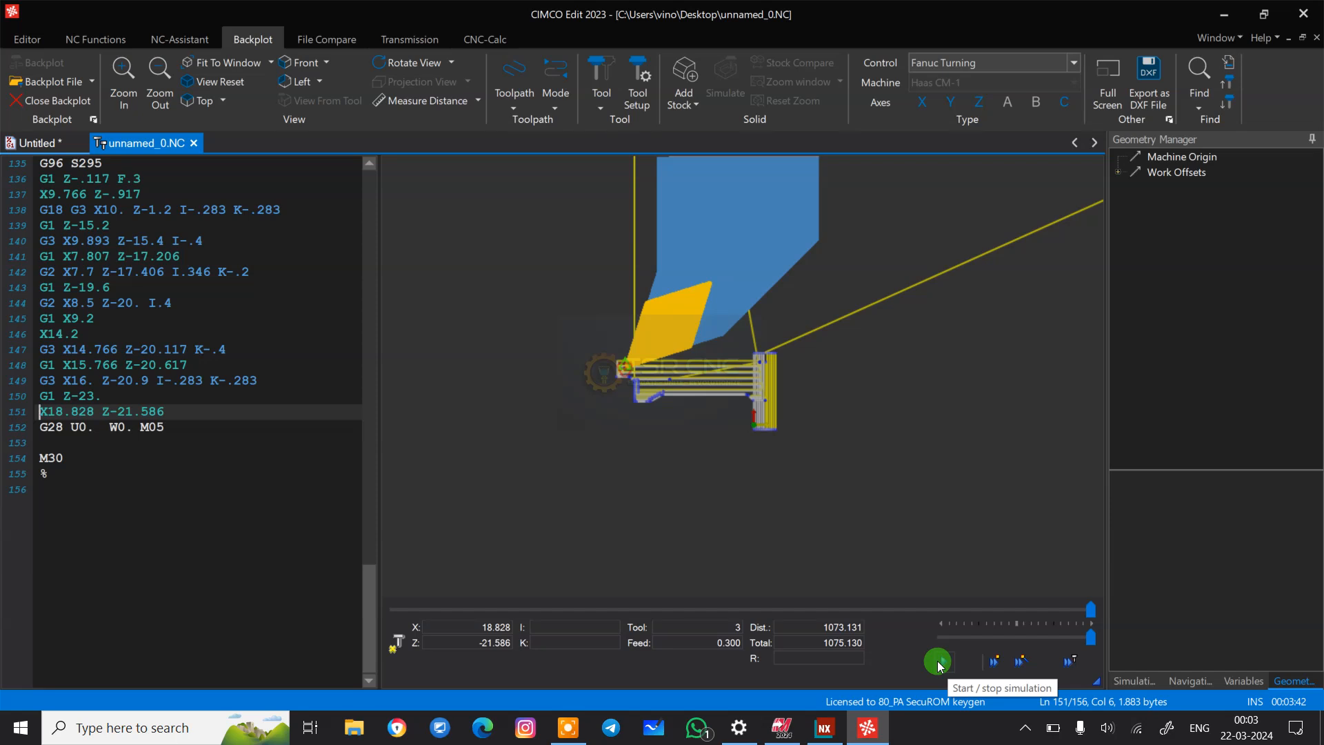
scroll(879, 531, "down", 3)
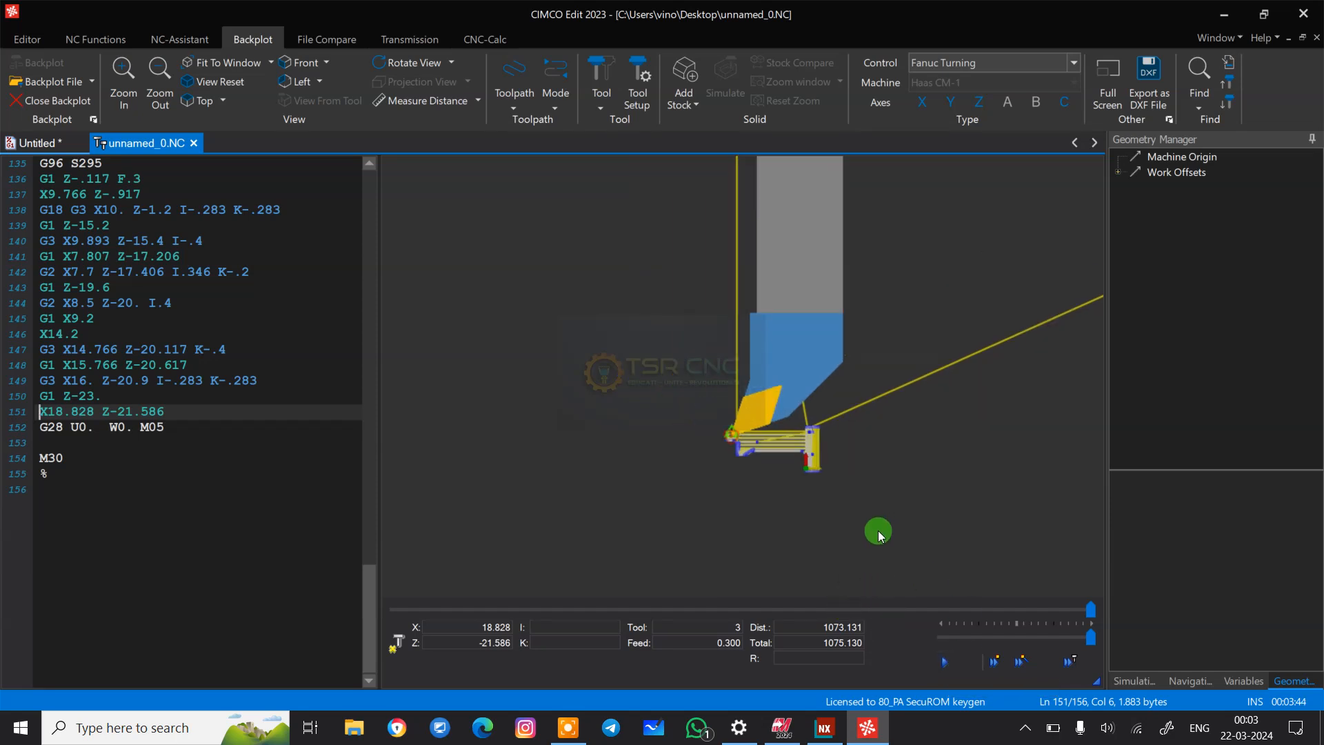
scroll(790, 343, "up", 3)
scroll(780, 345, "down", 1)
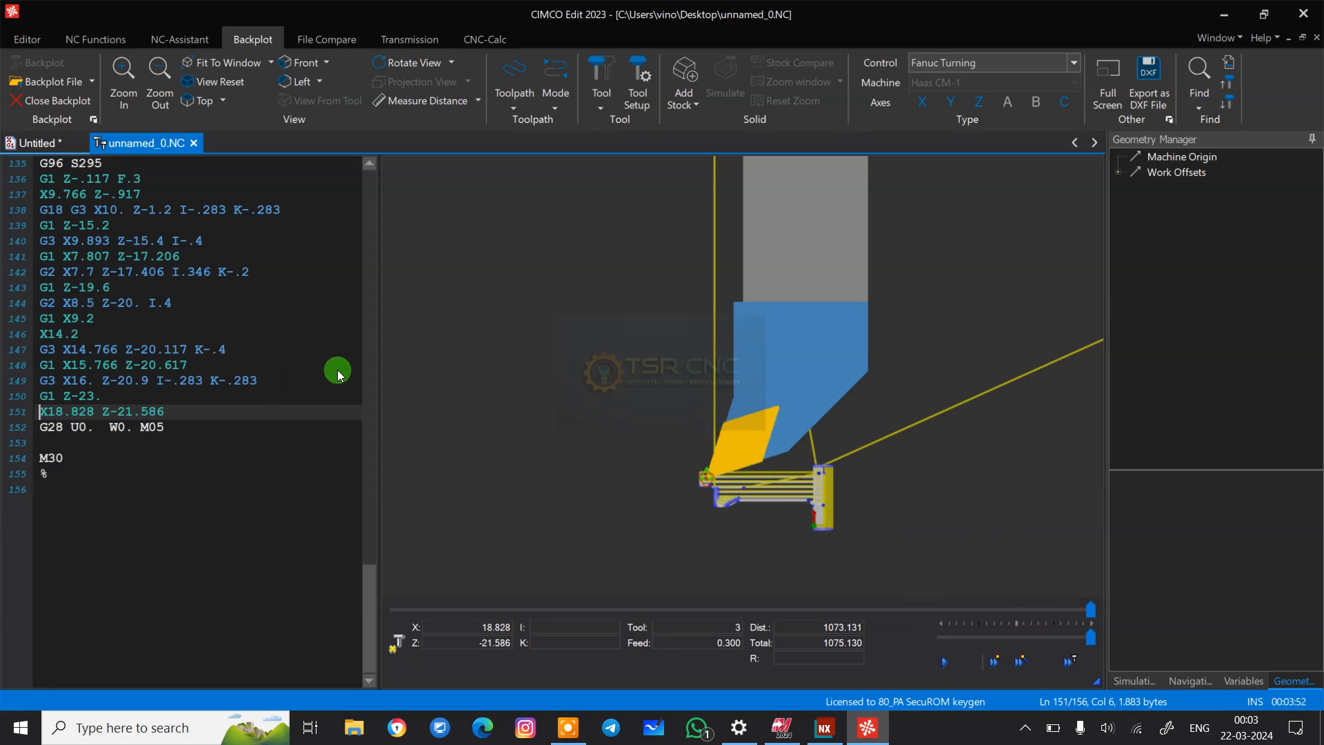
- Replay the simulation from program line O0001 and examine the tool's final position against the toolpath
scroll(243, 330, "up", 20)
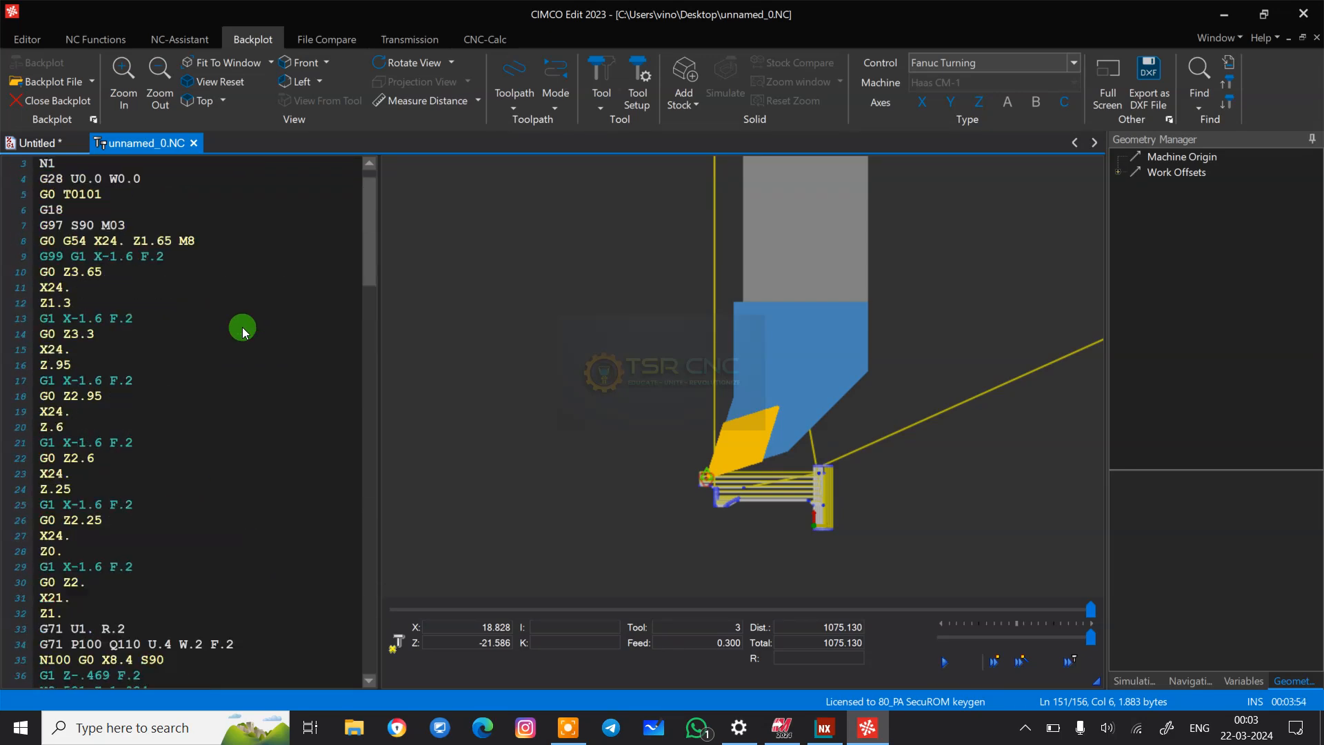
scroll(242, 329, "up", 1)
left_click(119, 178)
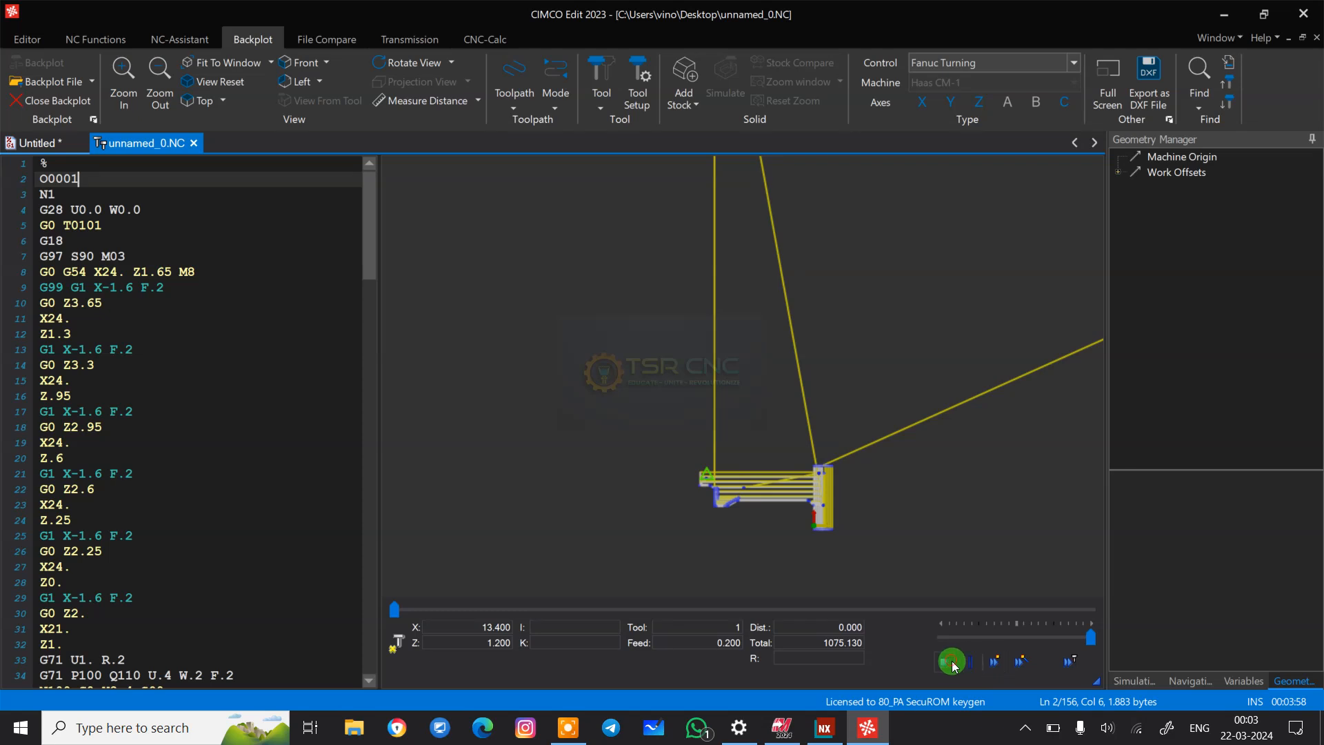
left_click(953, 662)
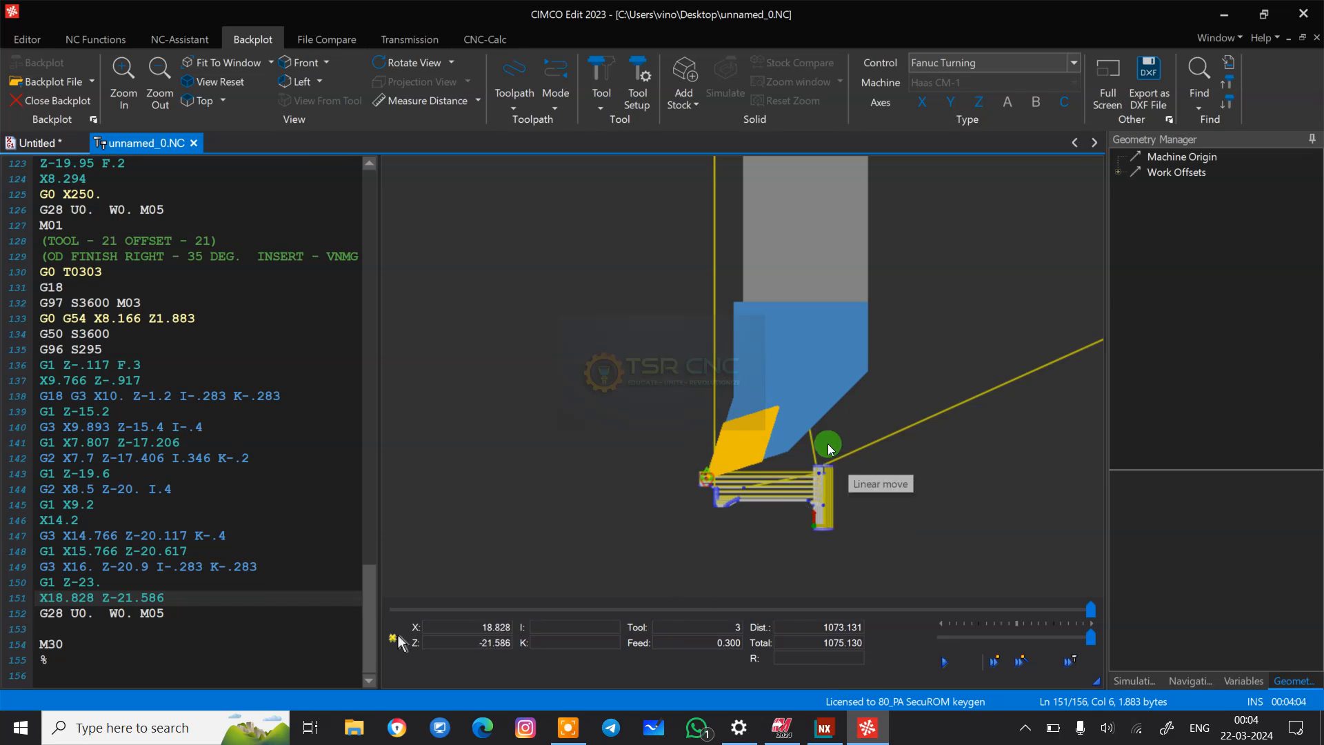
scroll(726, 508, "up", 5)
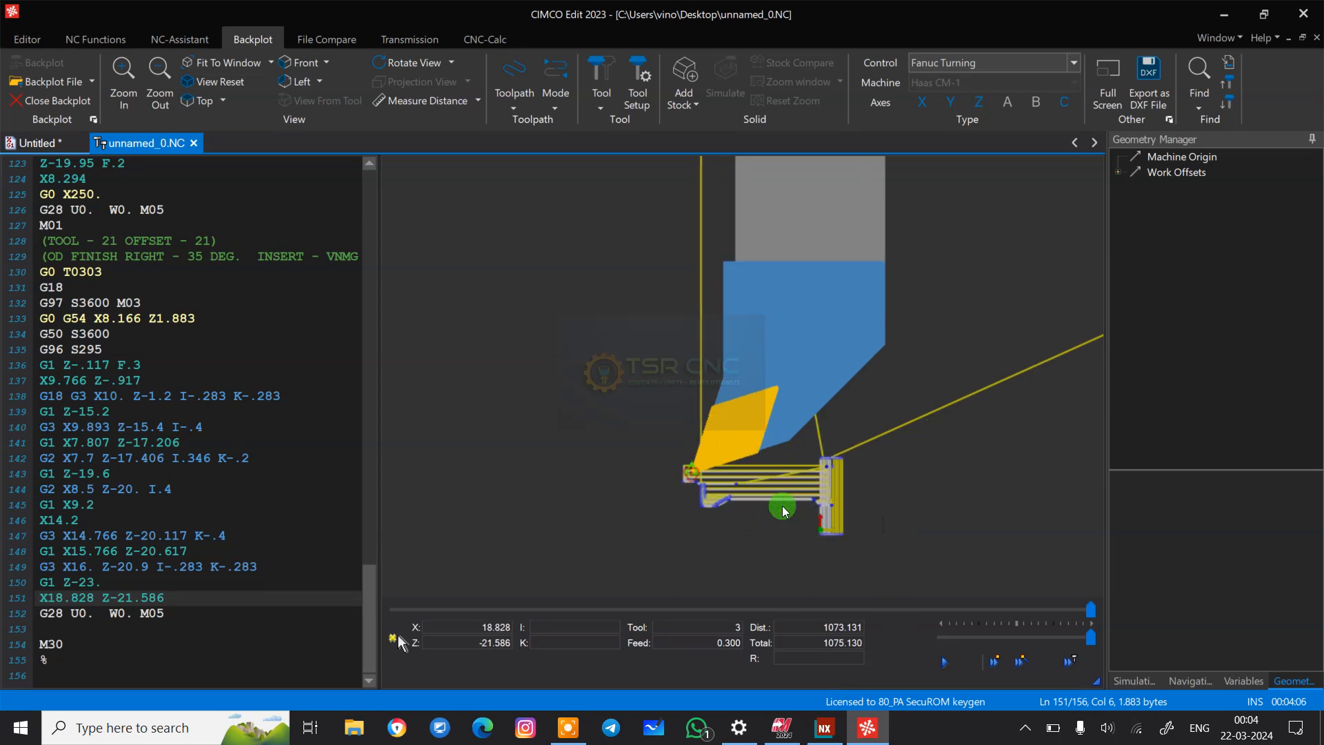
scroll(891, 393, "down", 1)
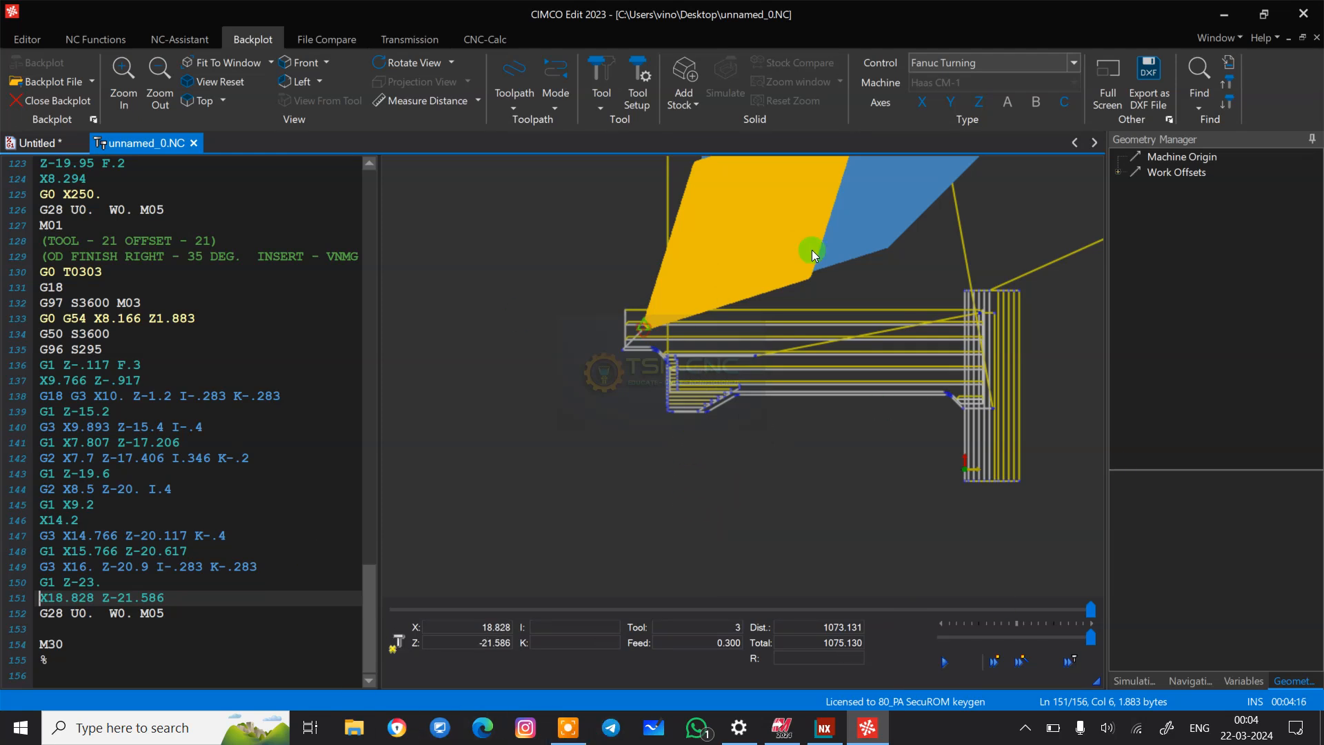
scroll(724, 372, "down", 3)
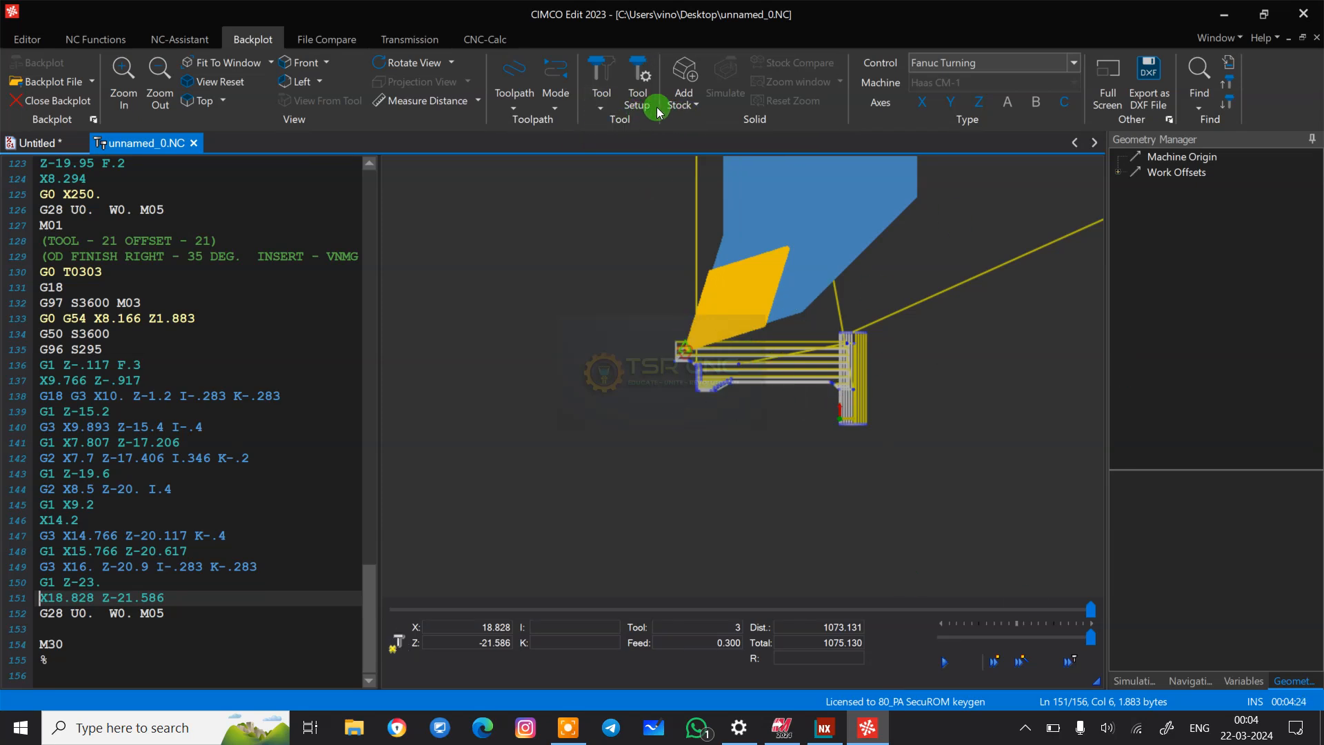
- Review turning assembly 1's details and its slanted H holder dimensions in the tool setup, leaving them unchanged
left_click(652, 79)
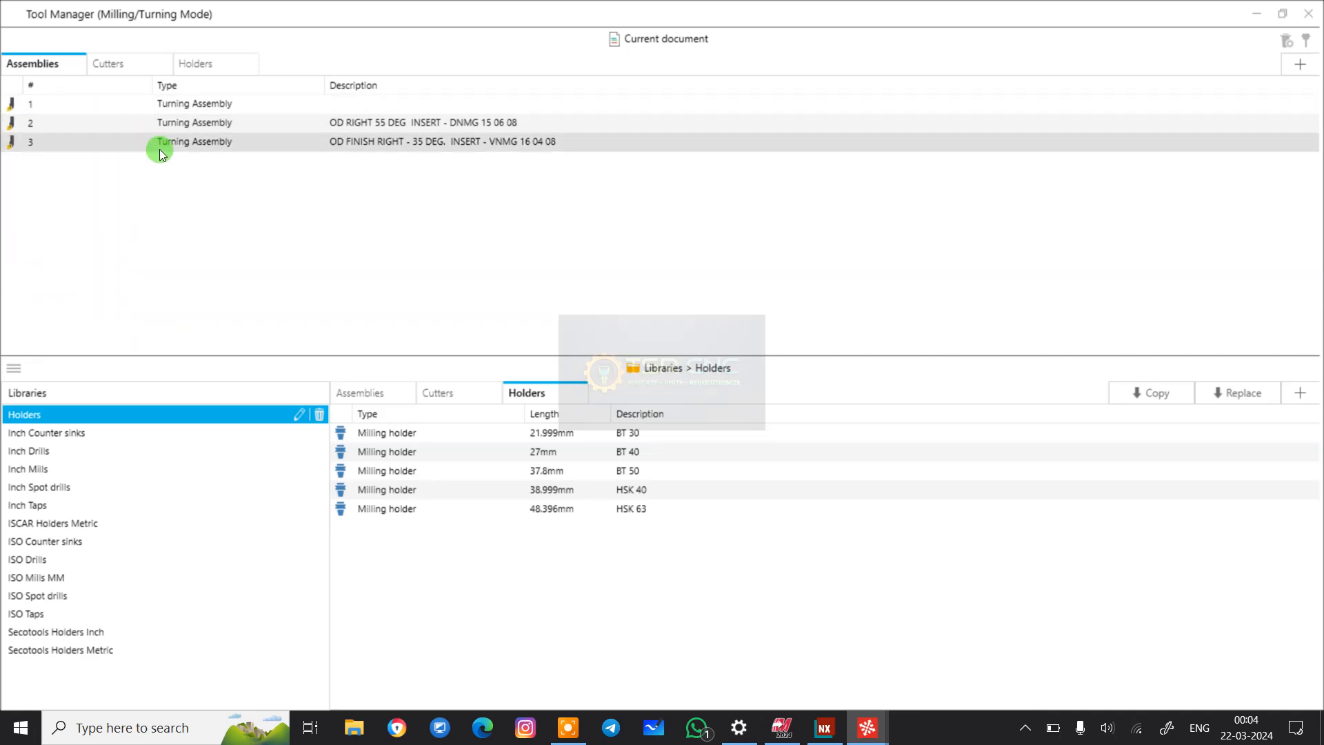
left_click(246, 112)
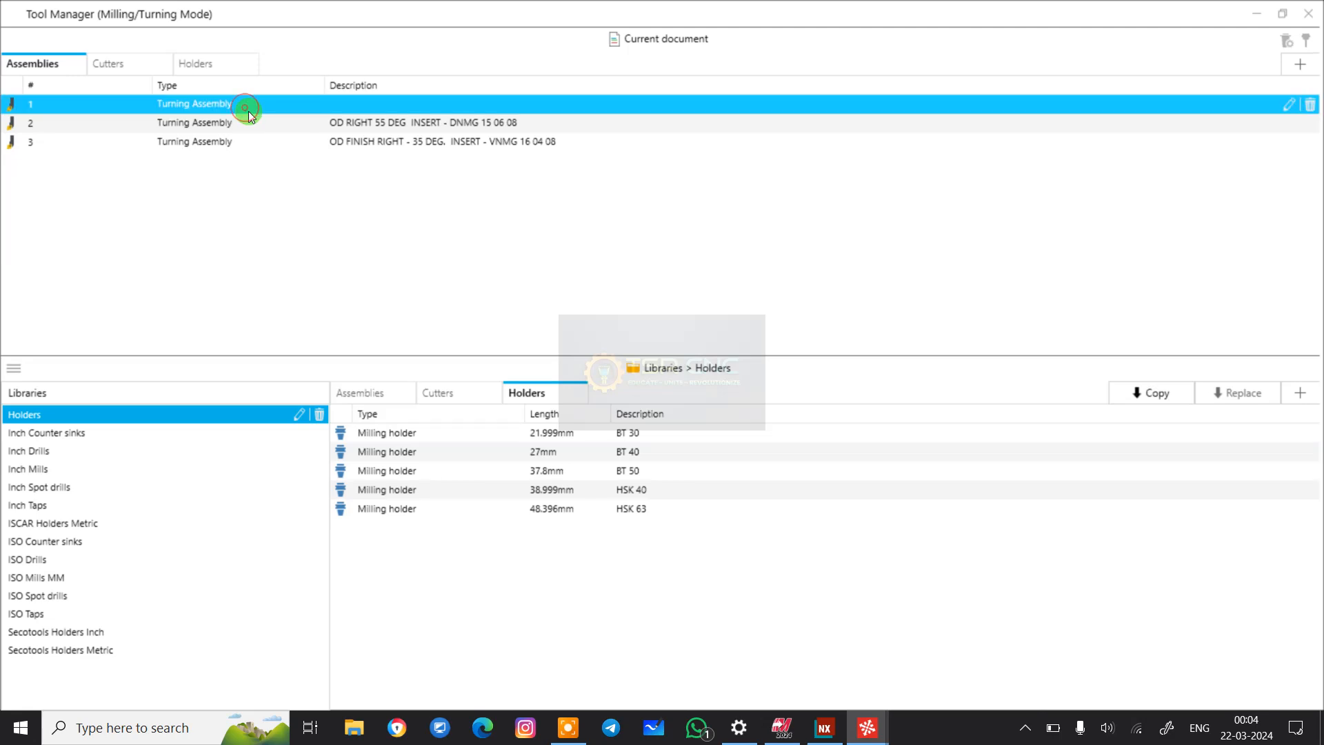
left_click(1291, 105)
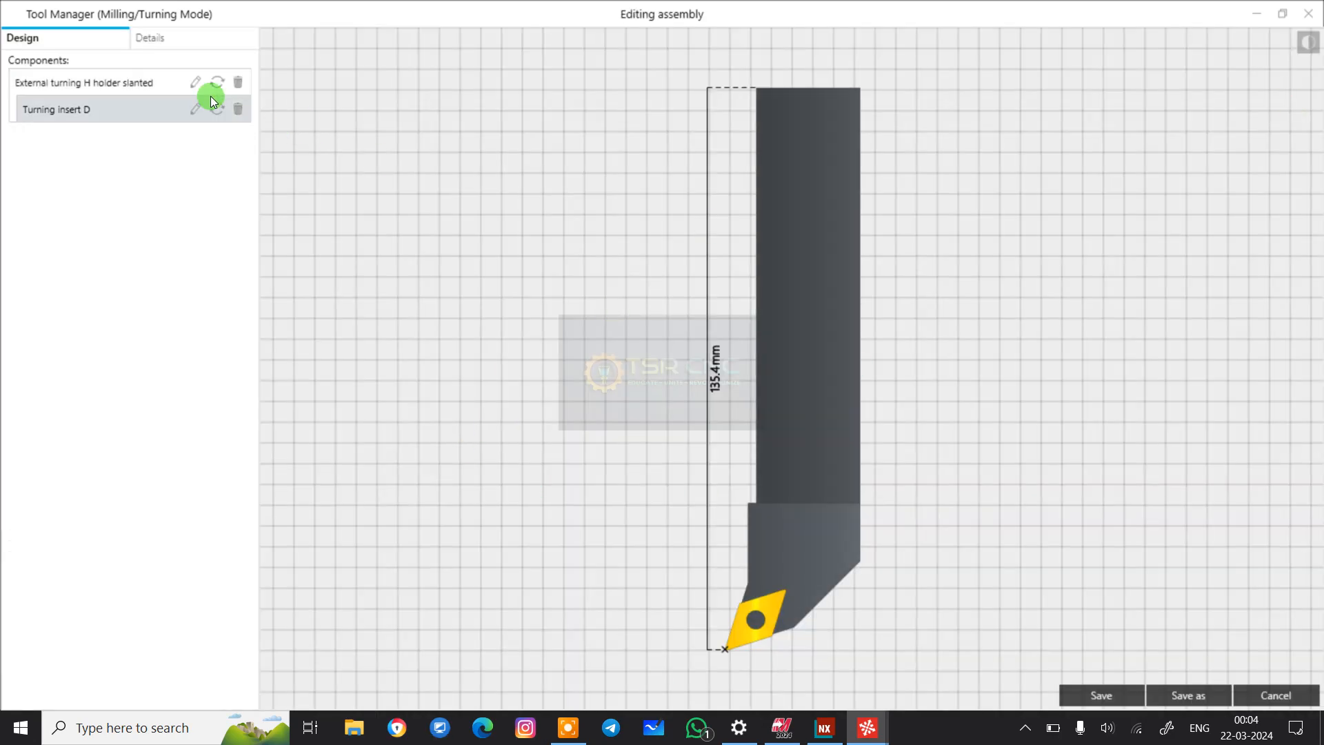
left_click(159, 37)
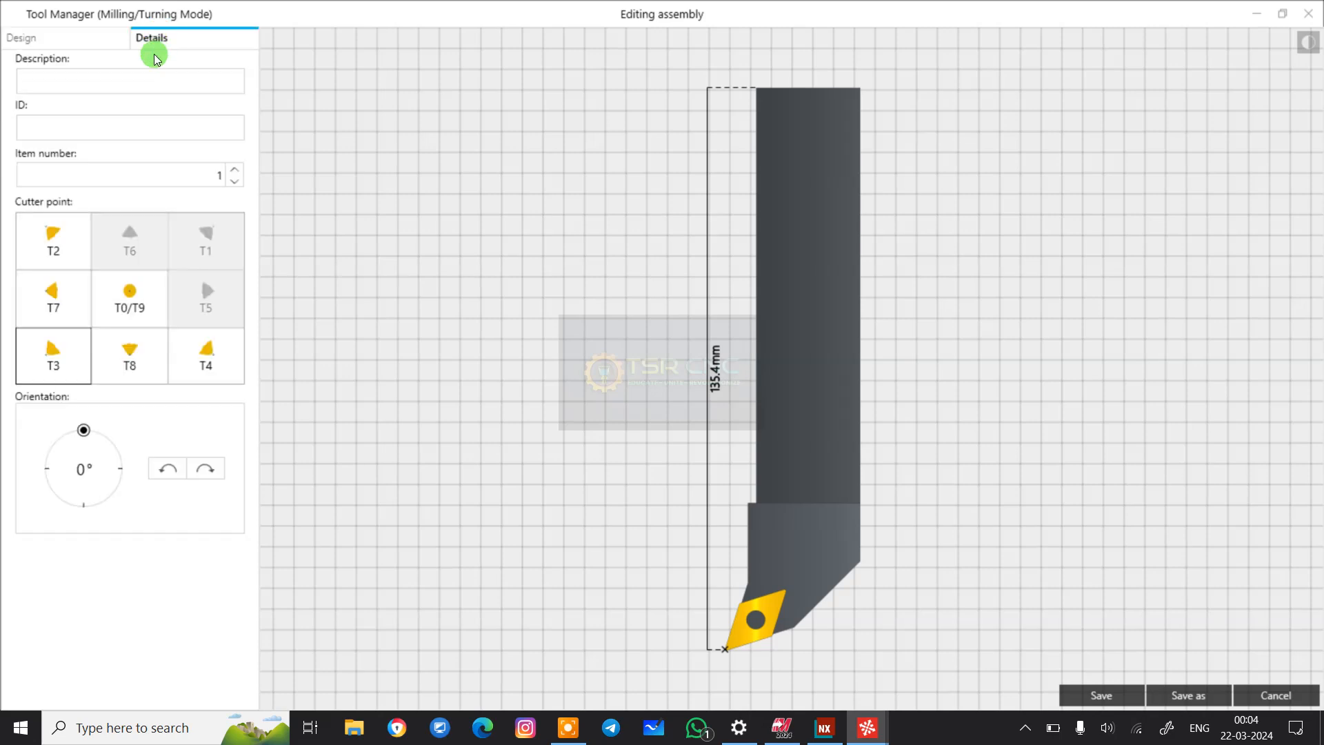
left_click(68, 42)
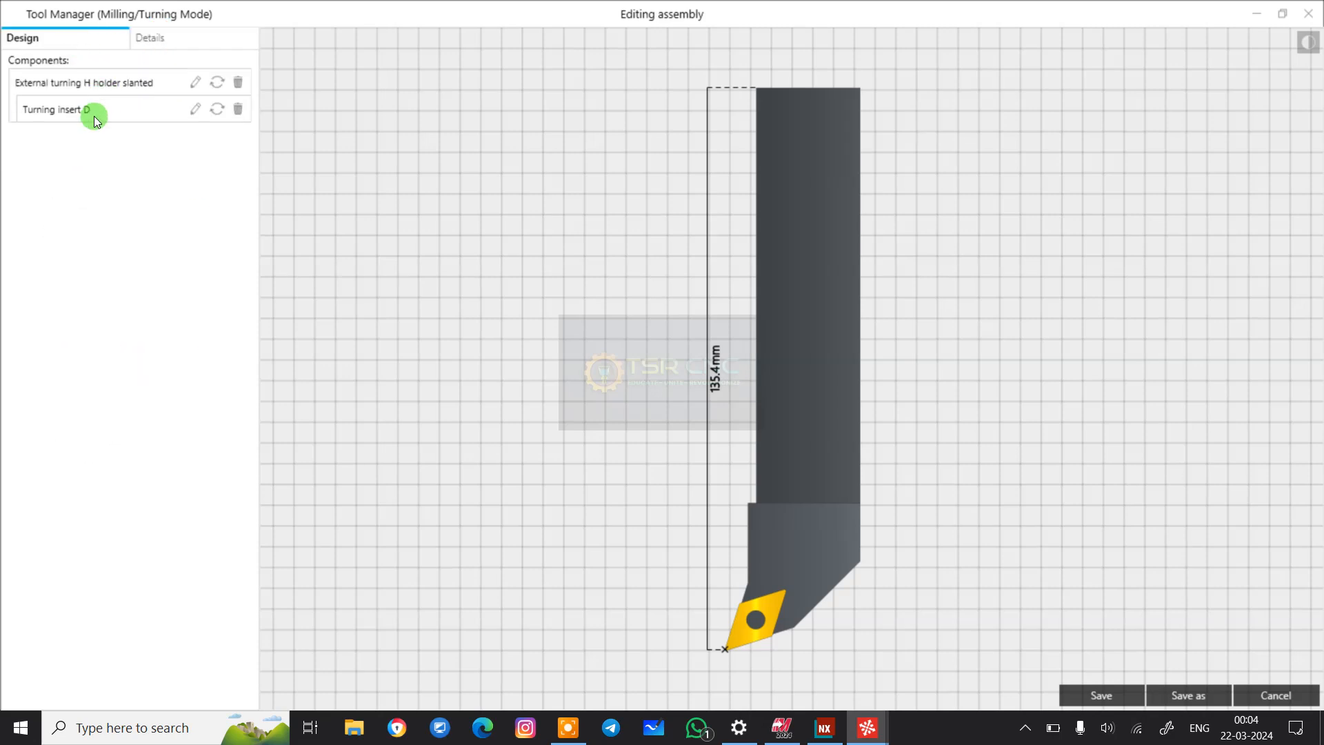
left_click(140, 81)
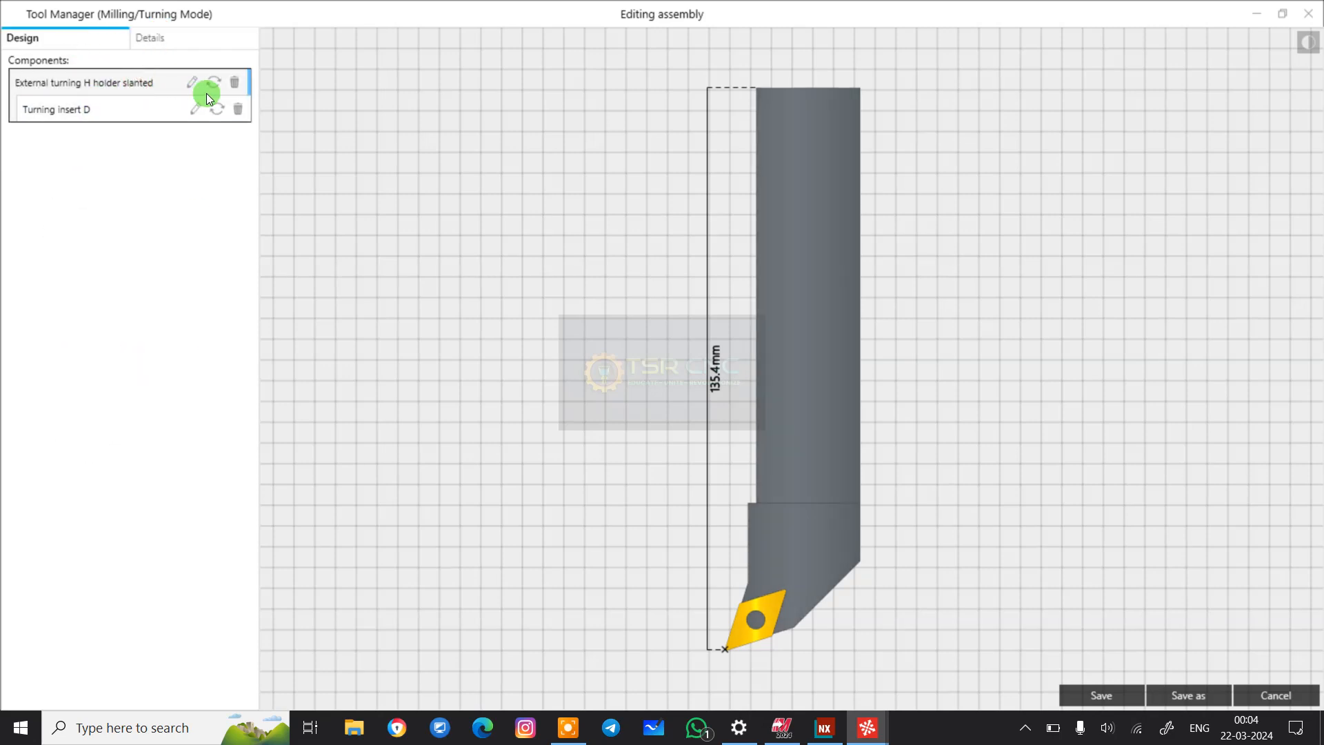
left_click(193, 81)
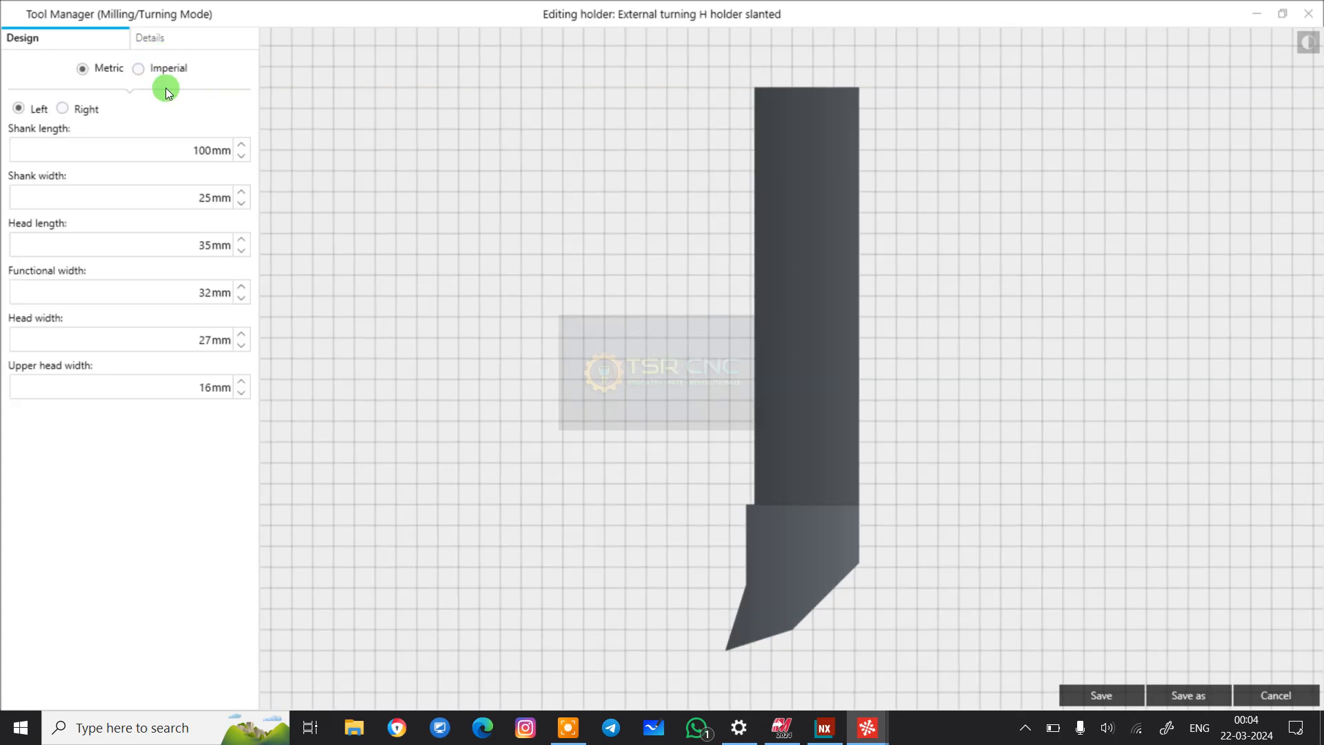
left_click(1312, 15)
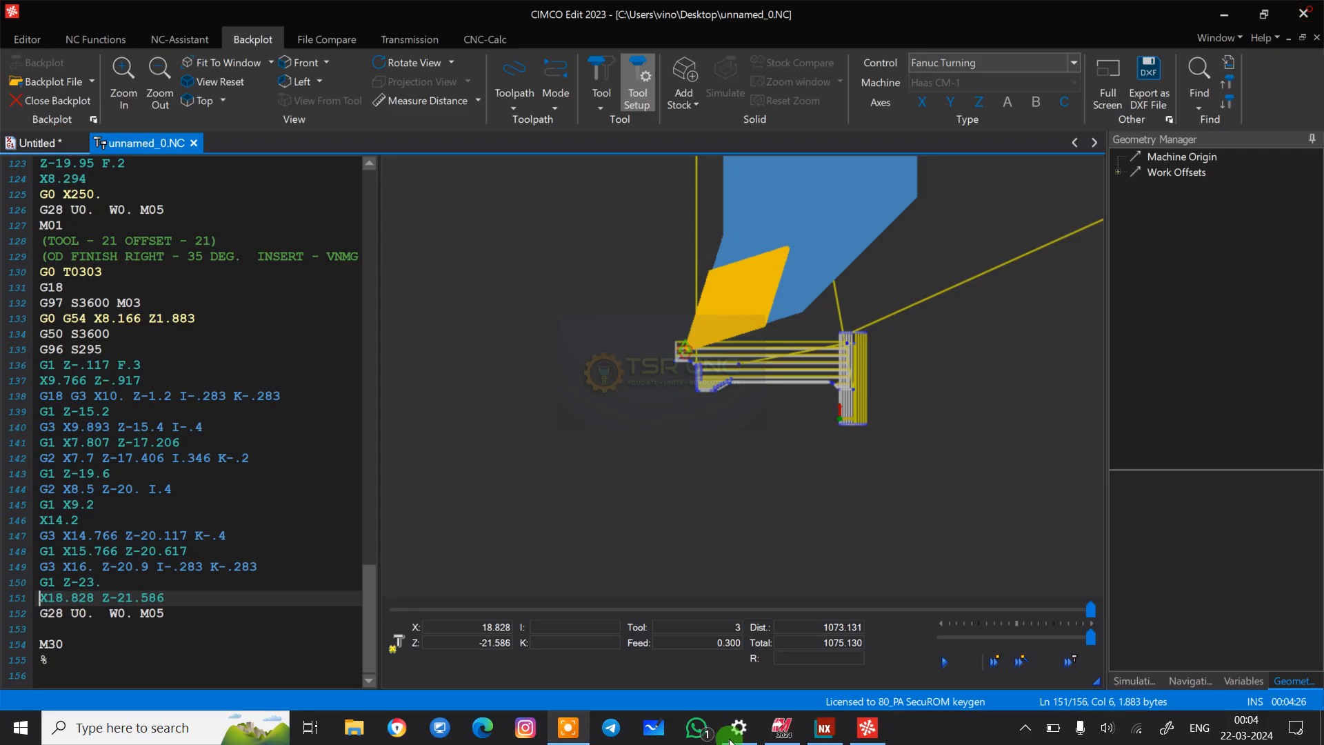
- Delete turning assemblies 1, 2 and 3 from the current document in the tool setup
left_click(638, 93)
left_click(309, 105)
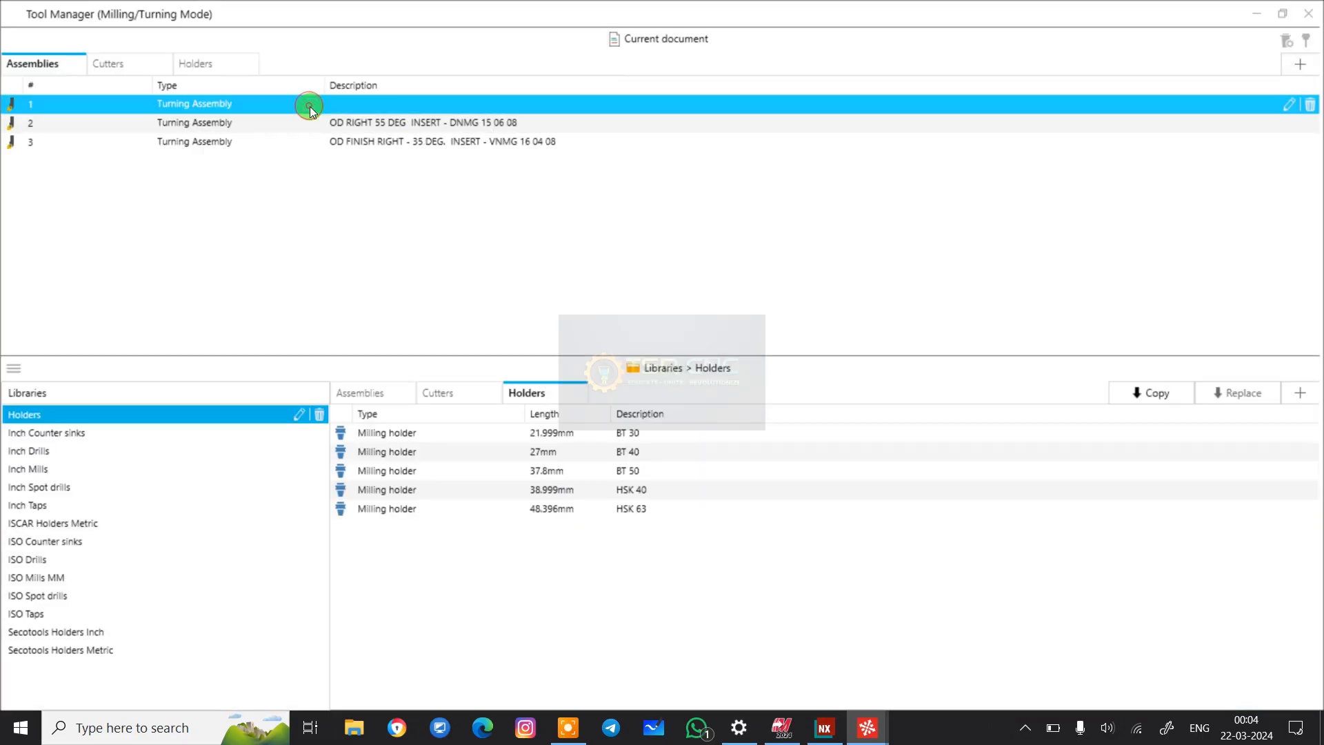
left_click(1310, 104)
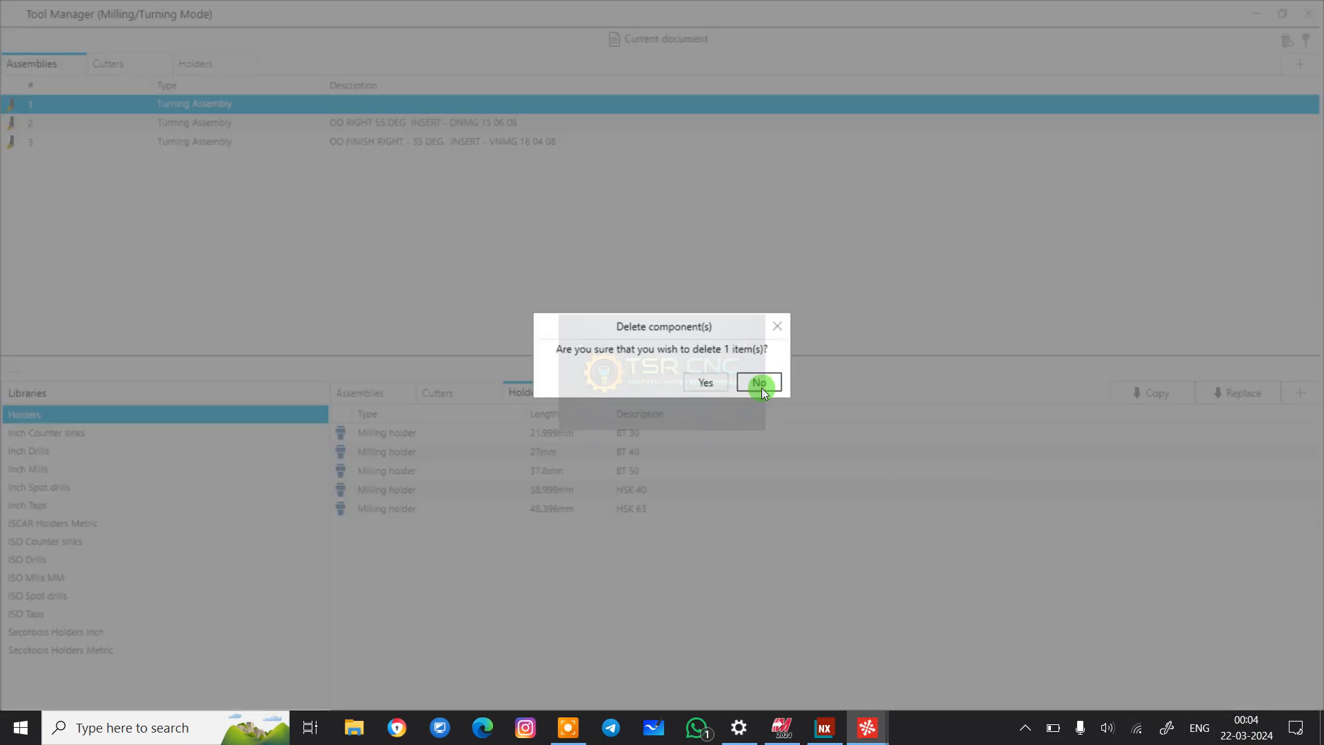
left_click(710, 382)
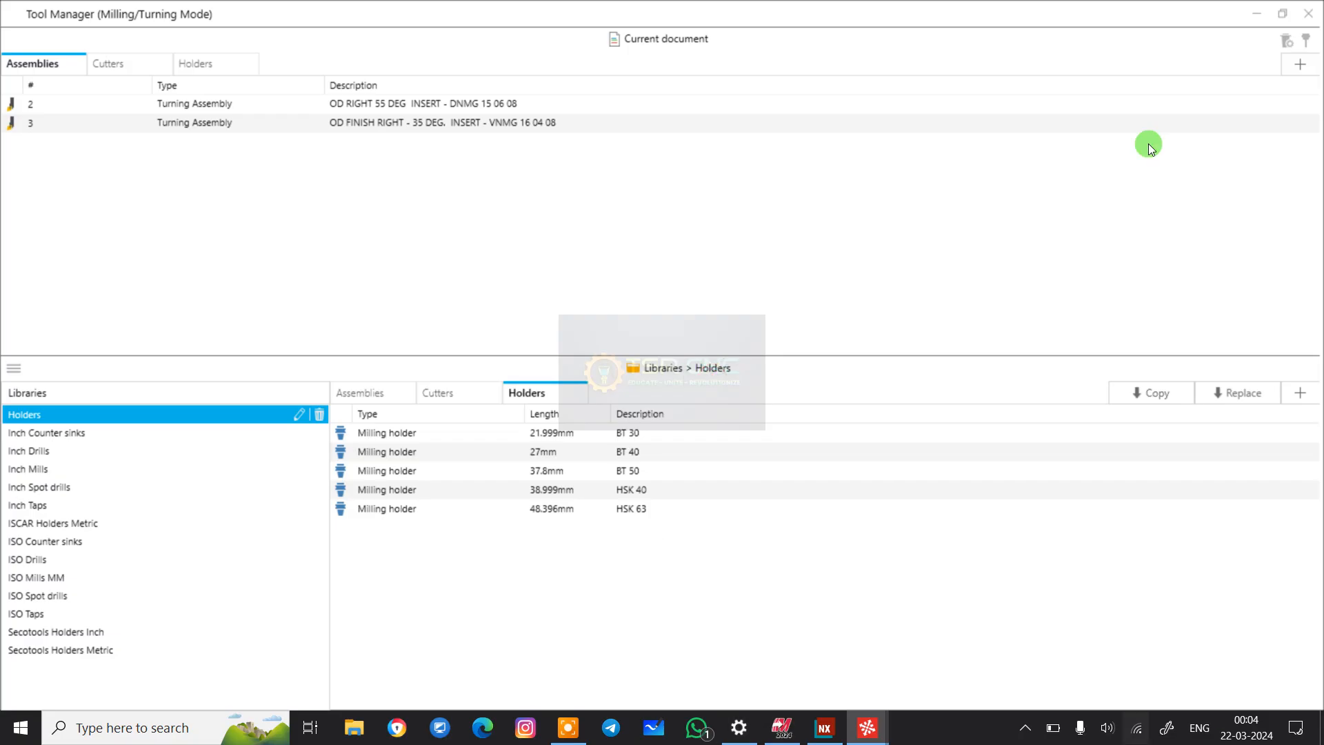
left_click(403, 109)
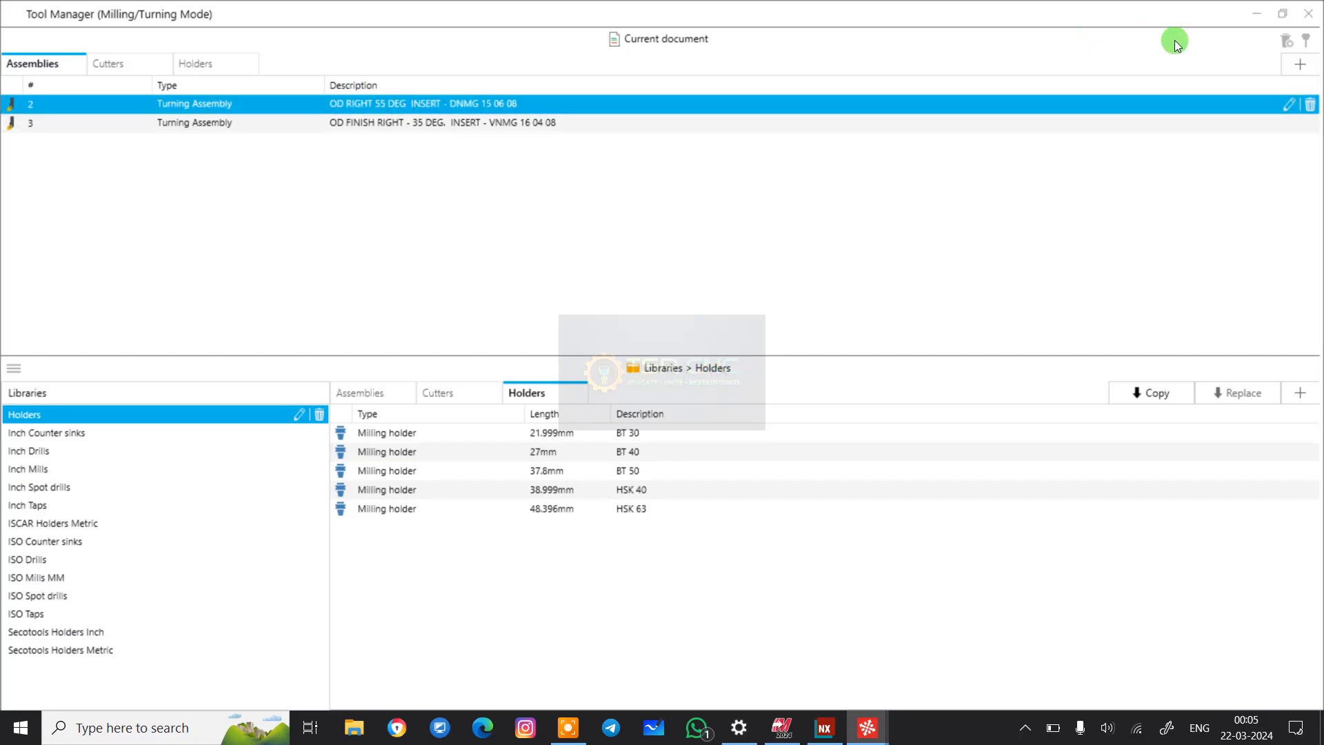
left_click(1309, 103)
left_click(705, 383)
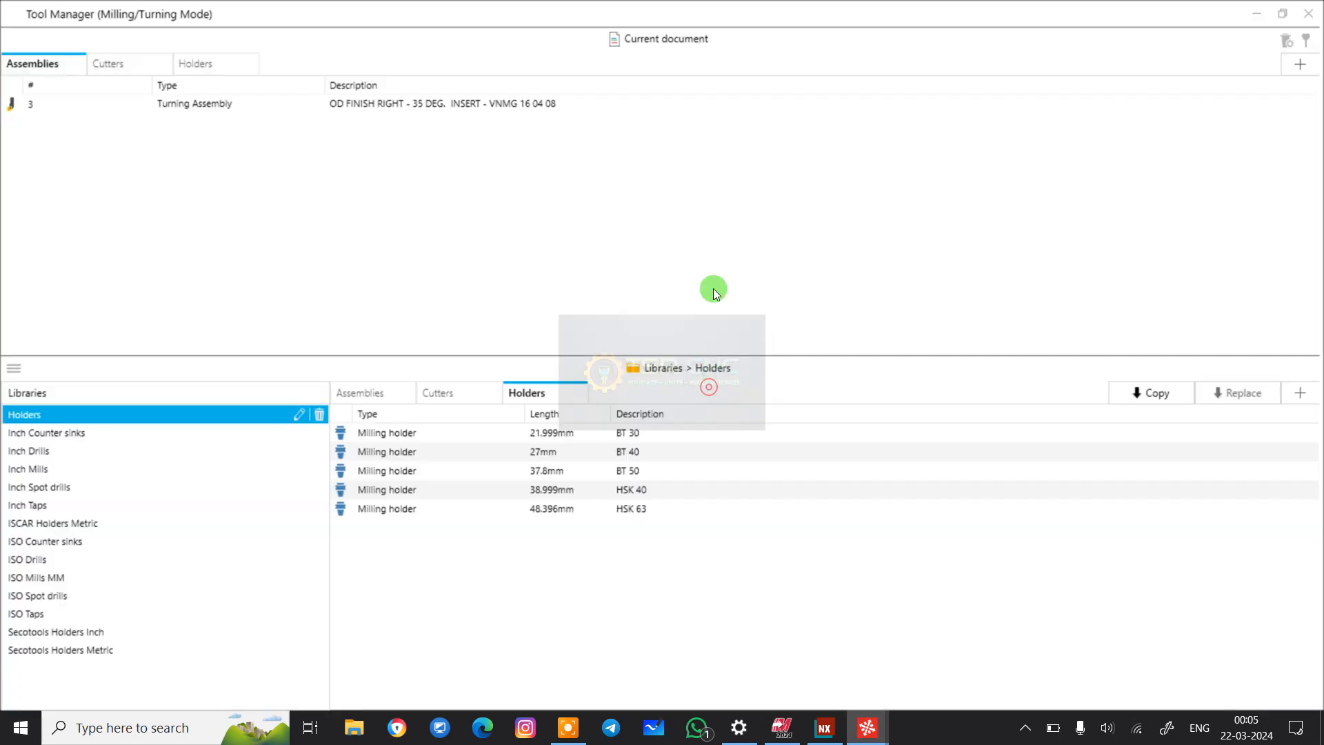
left_click(522, 107)
left_click(1298, 109)
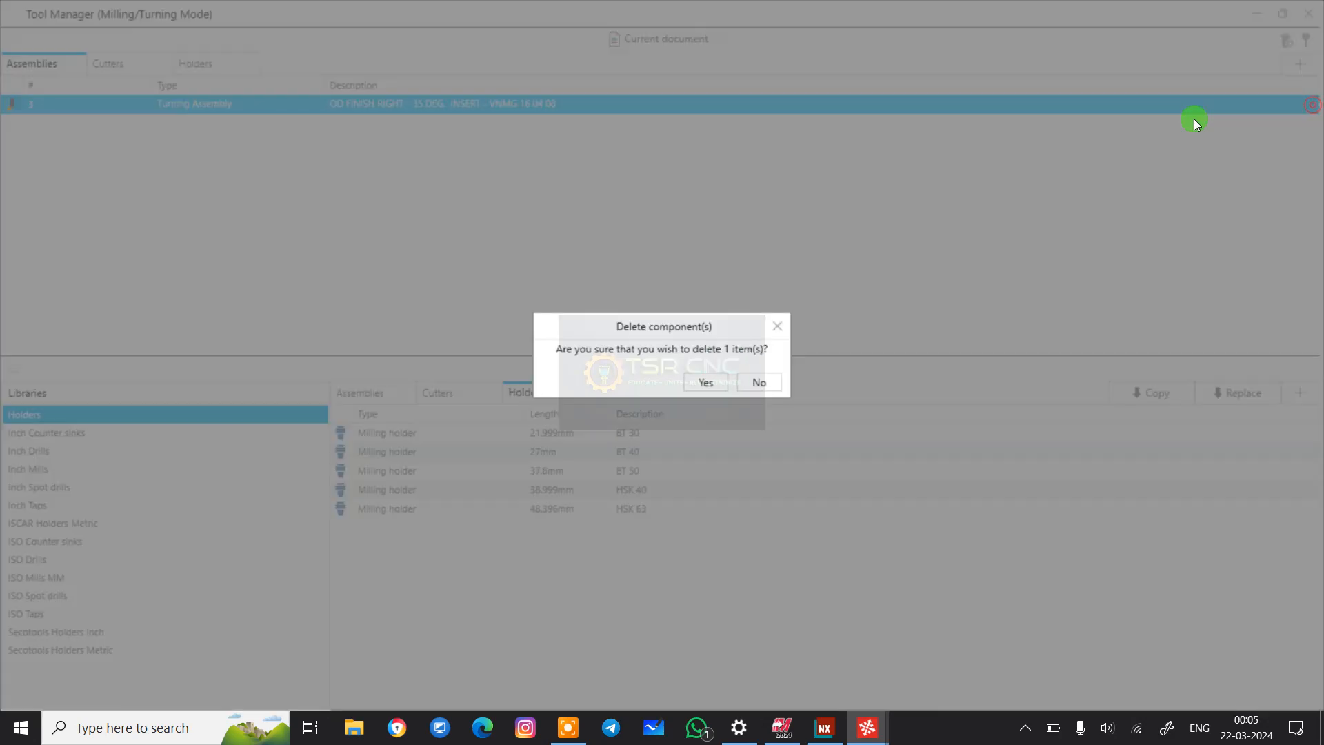
left_click(714, 384)
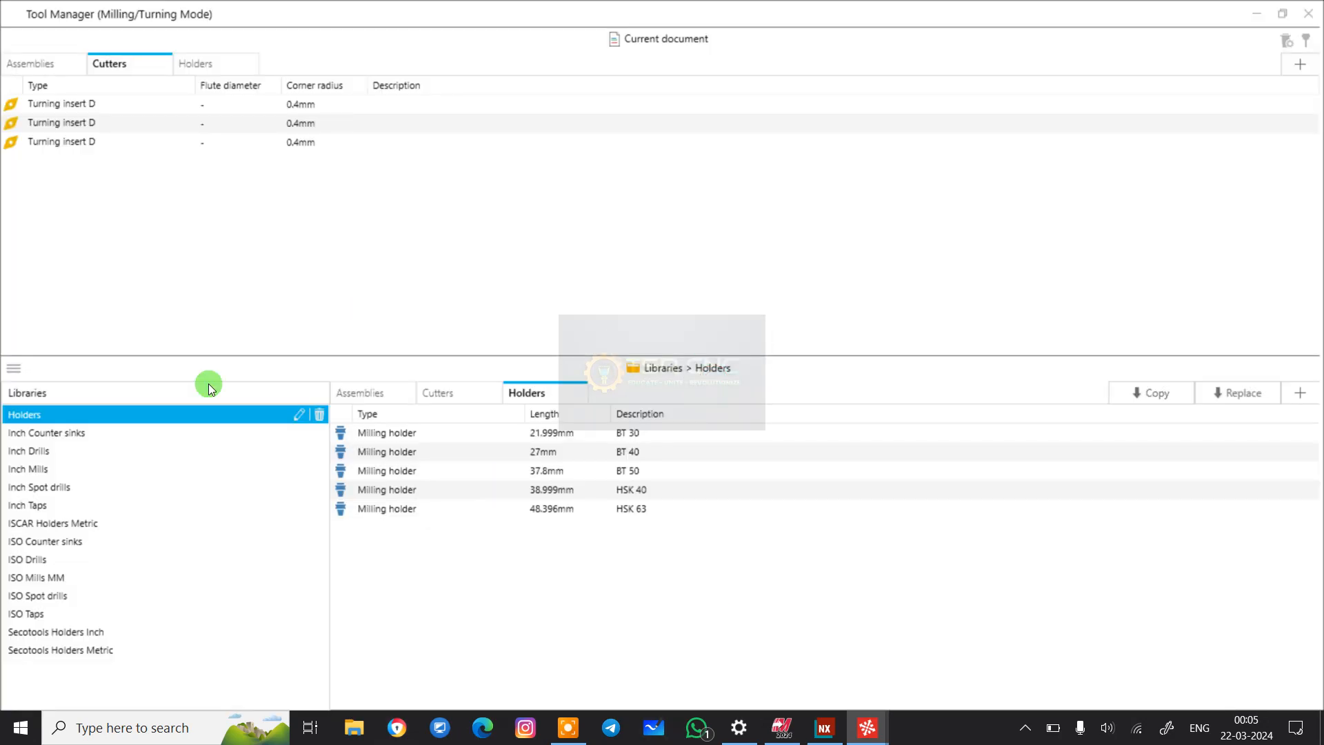
- Delete all three Turning insert D cutters from the current document
left_click(165, 106)
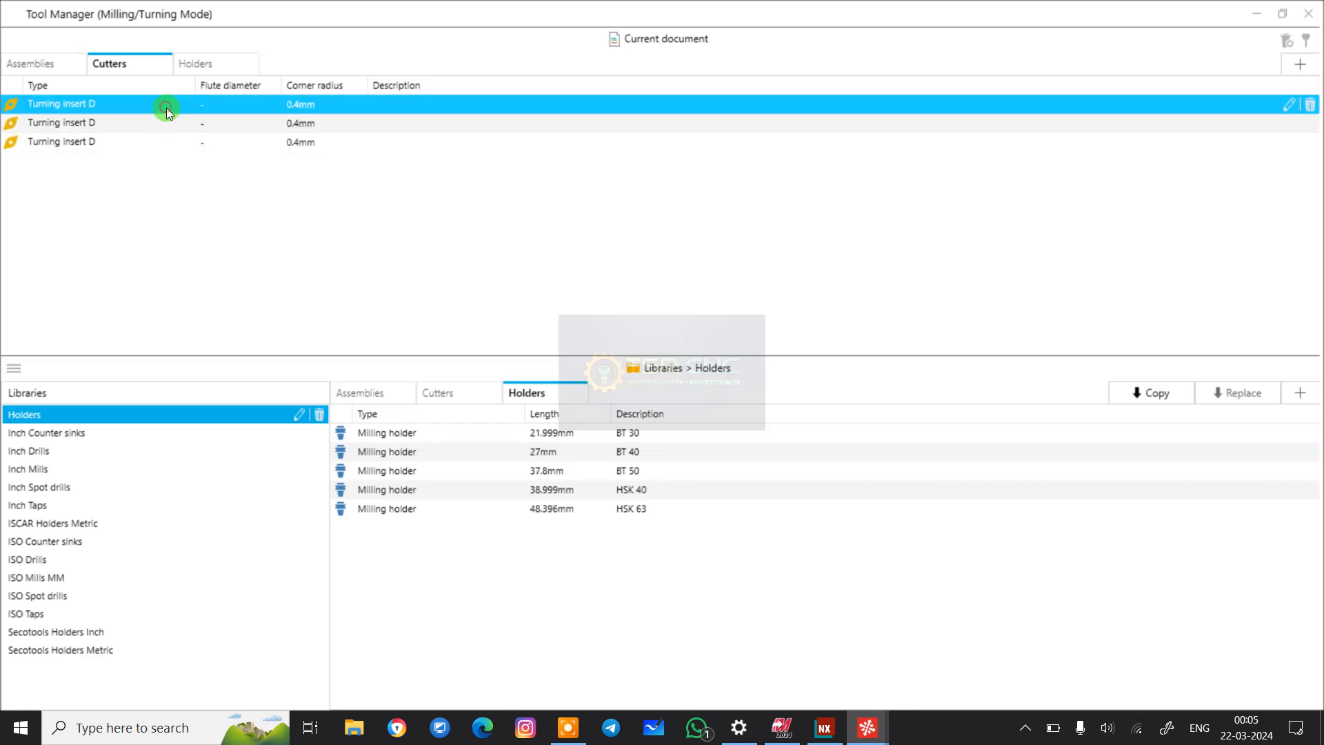
left_click(1310, 104)
left_click(706, 383)
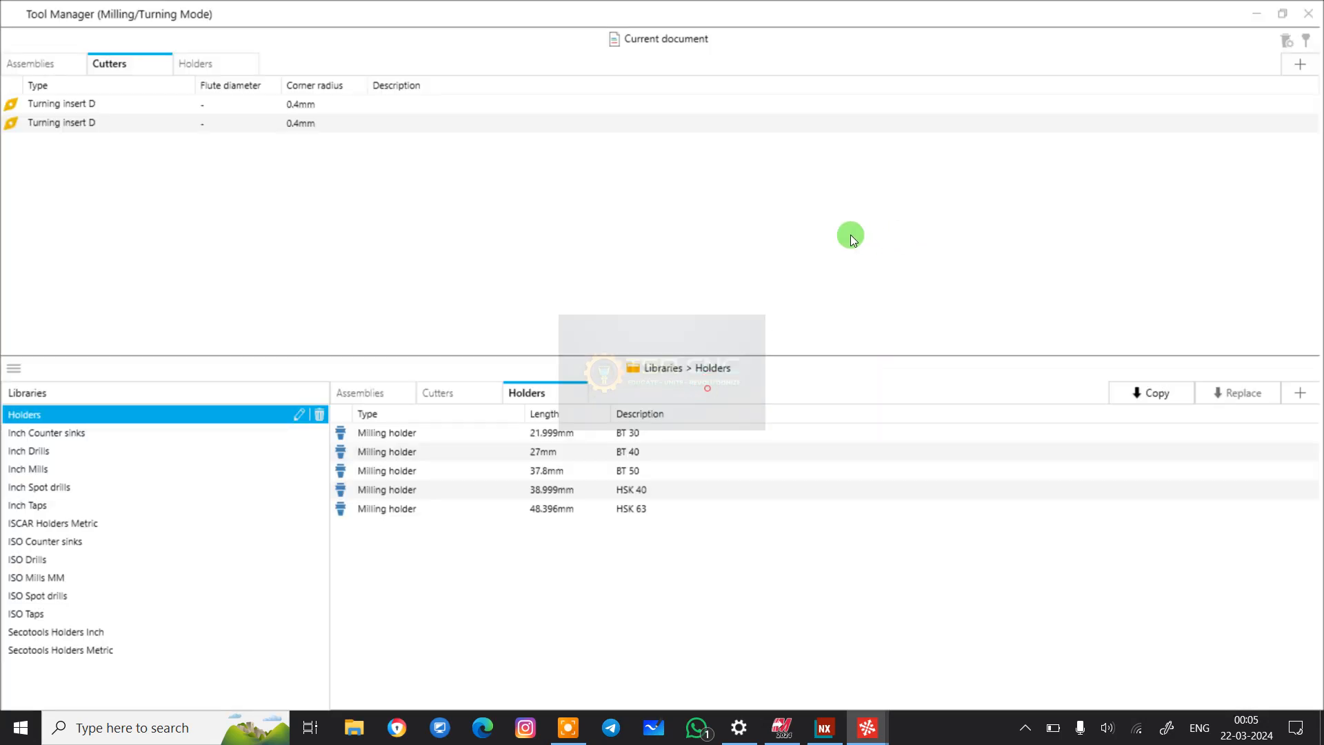
left_click(571, 124)
left_click(1309, 123)
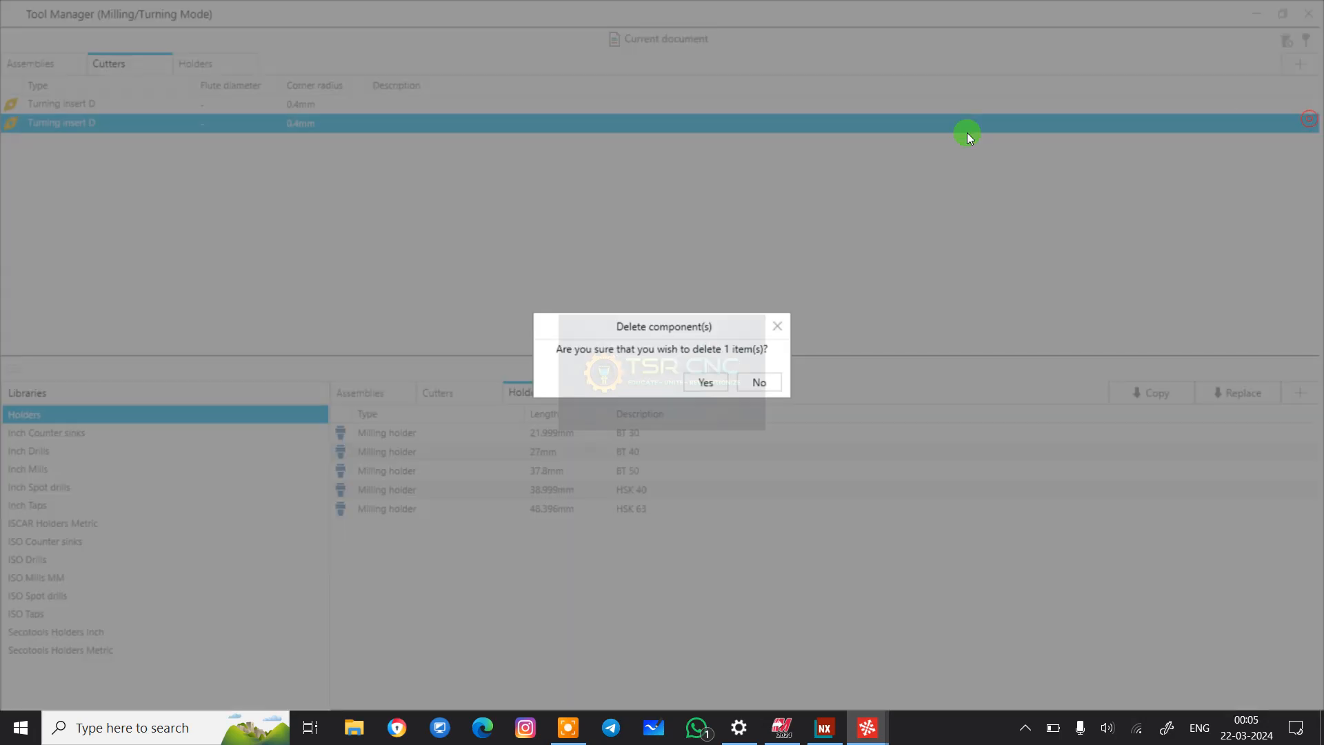
left_click(706, 384)
left_click(596, 111)
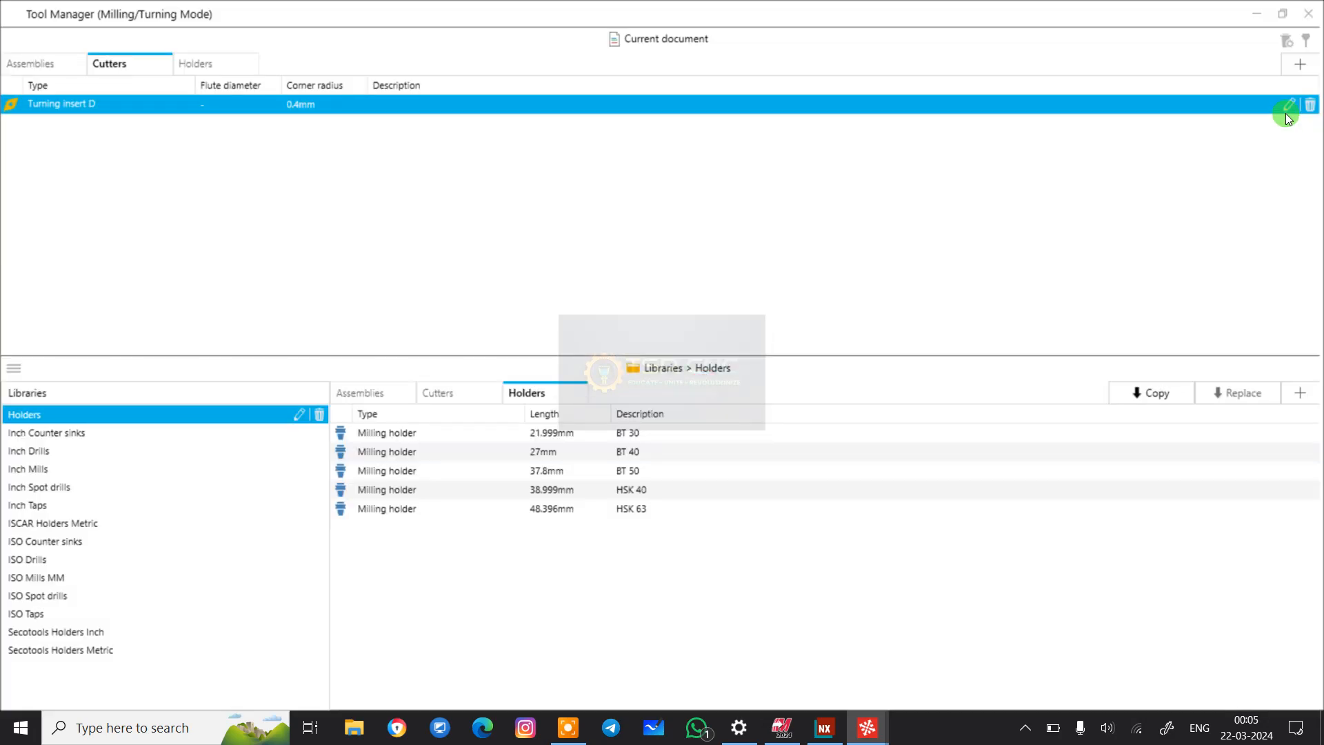
left_click(1308, 104)
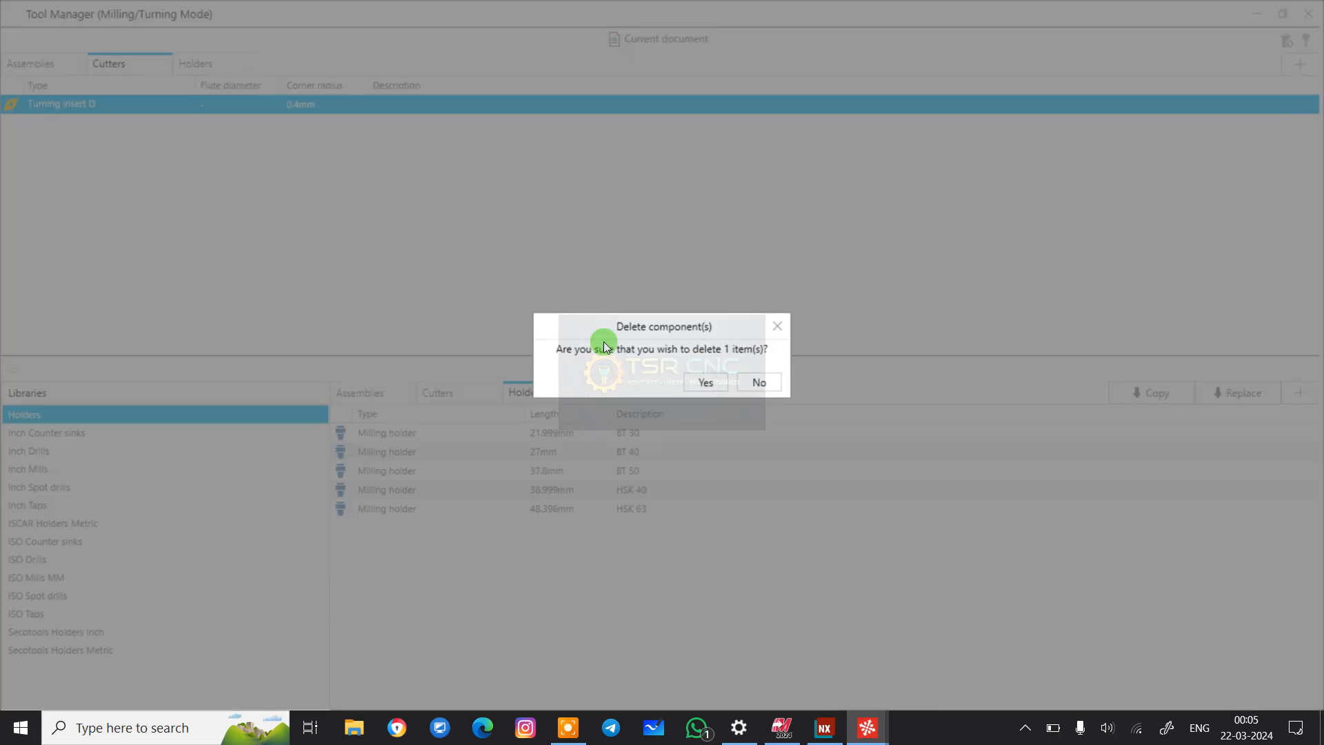
left_click(724, 377)
- Delete all three slanted External turning H holders from the current document
left_click(234, 105)
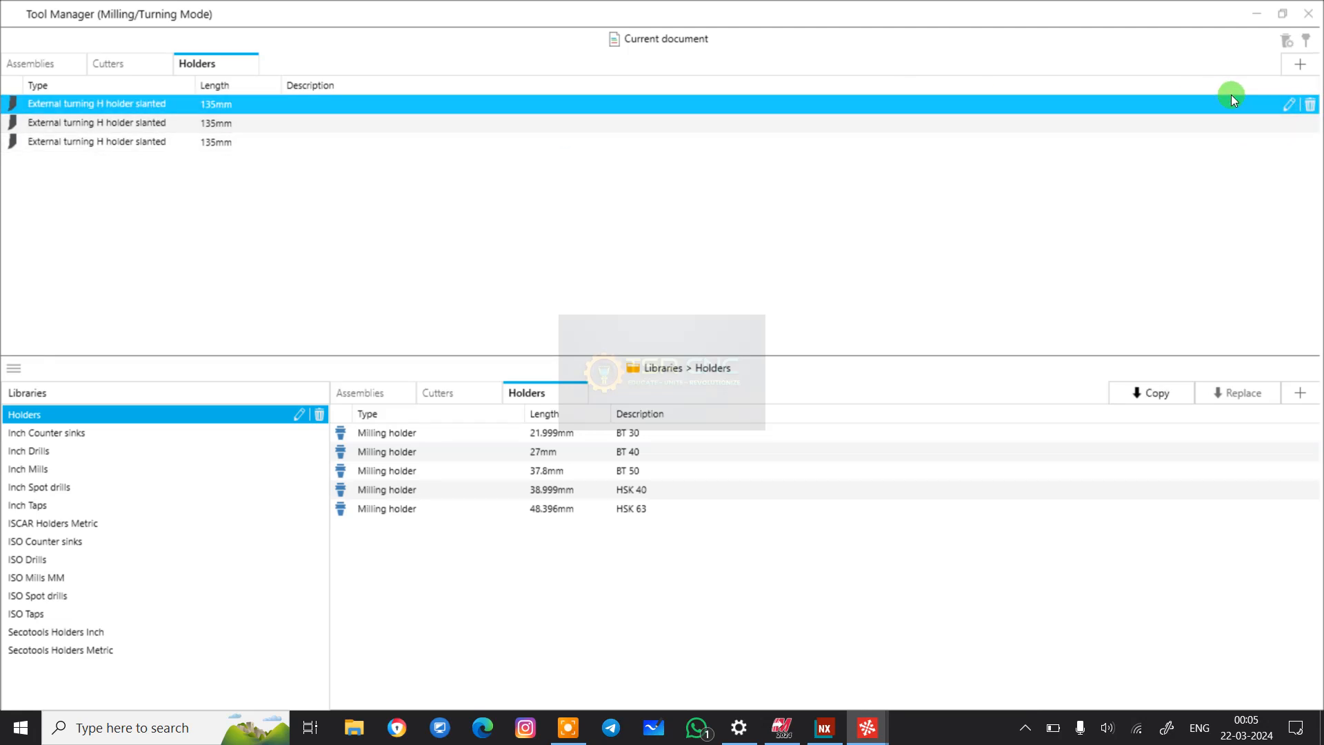
left_click(1308, 104)
left_click(704, 378)
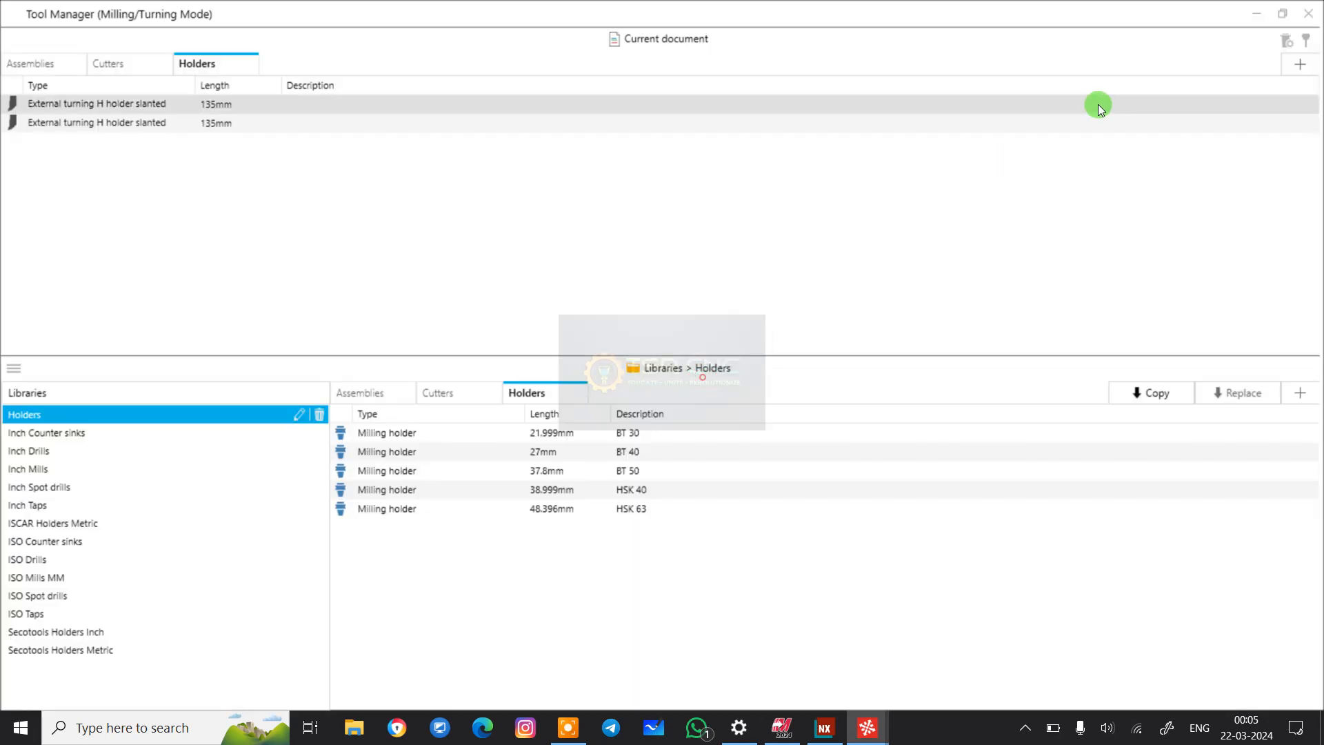
left_click(1147, 112)
left_click(1309, 104)
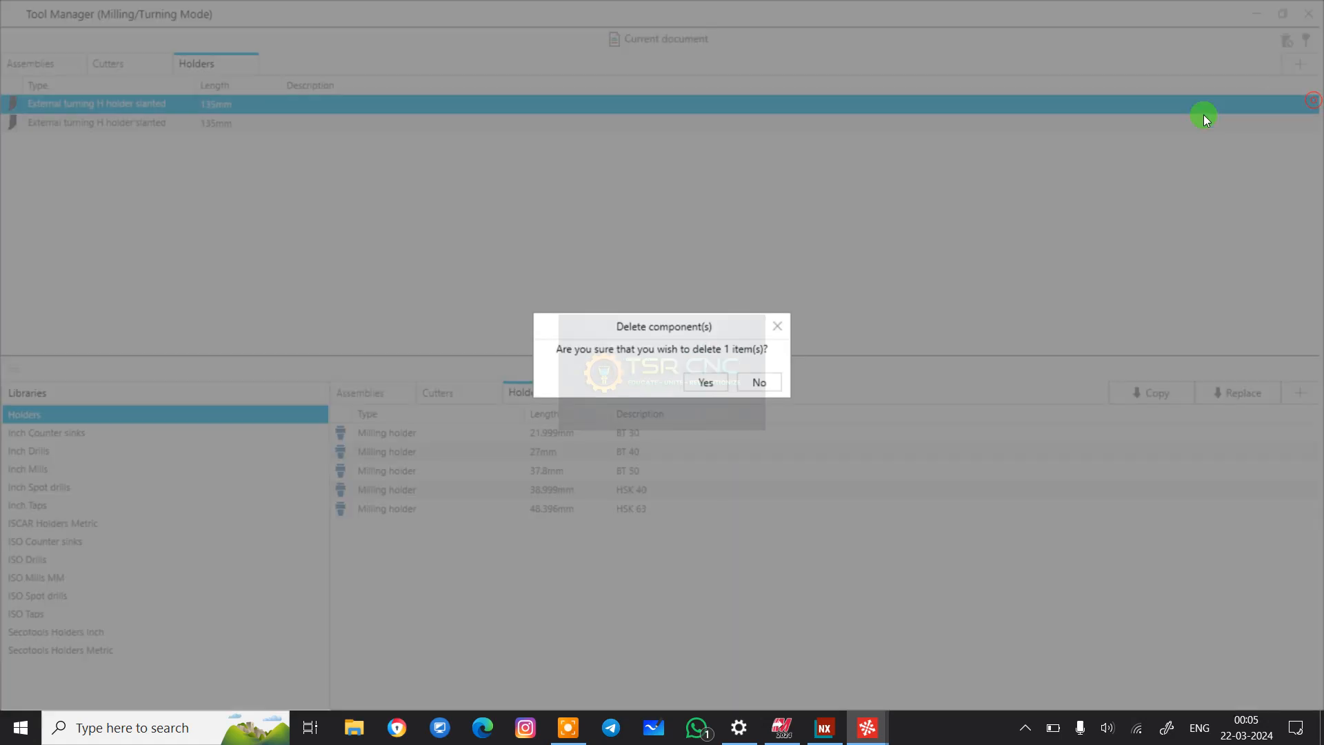
left_click(703, 391)
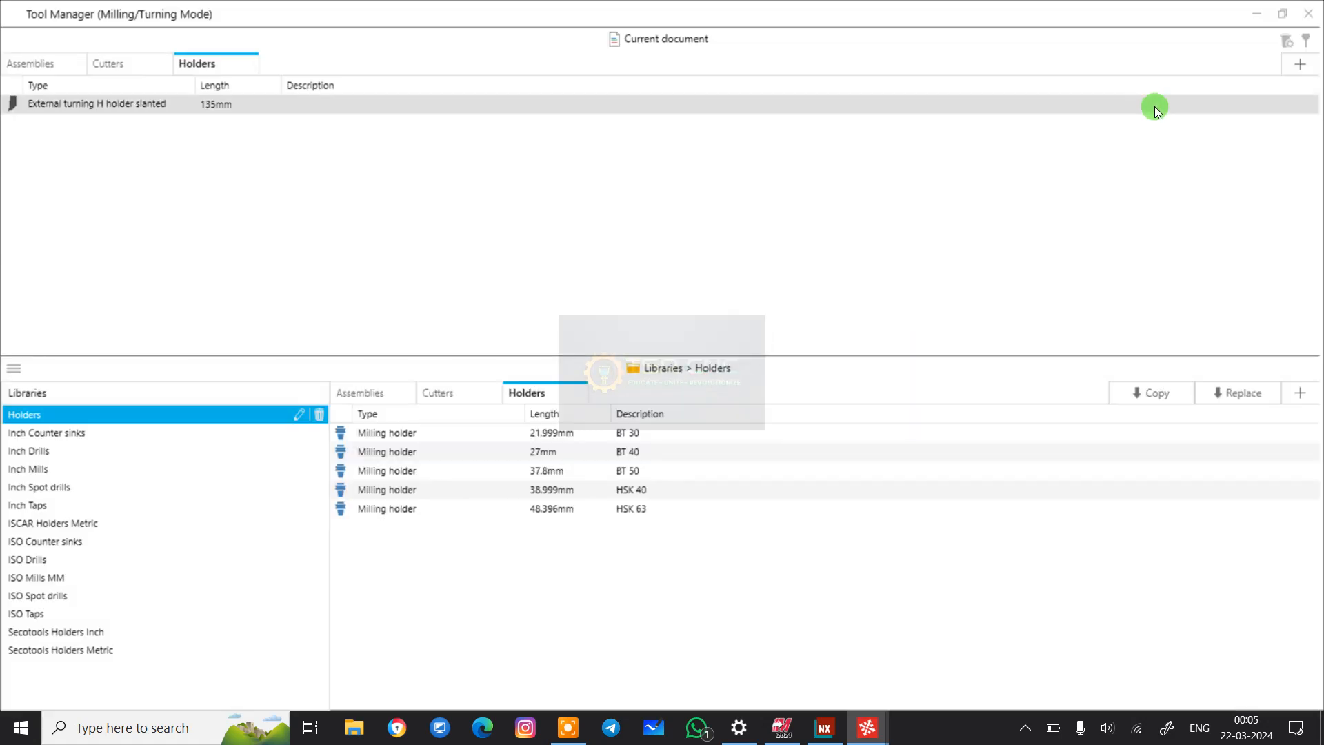
left_click(1308, 104)
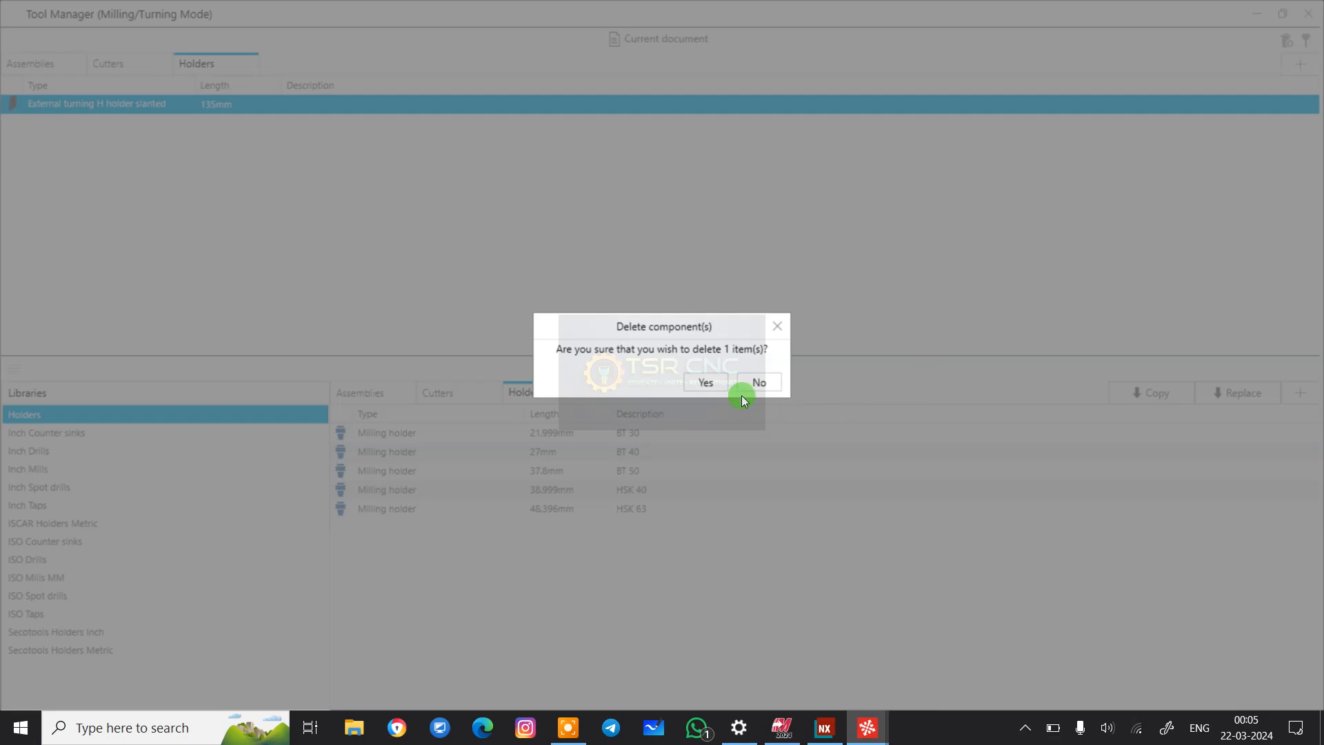
left_click(724, 380)
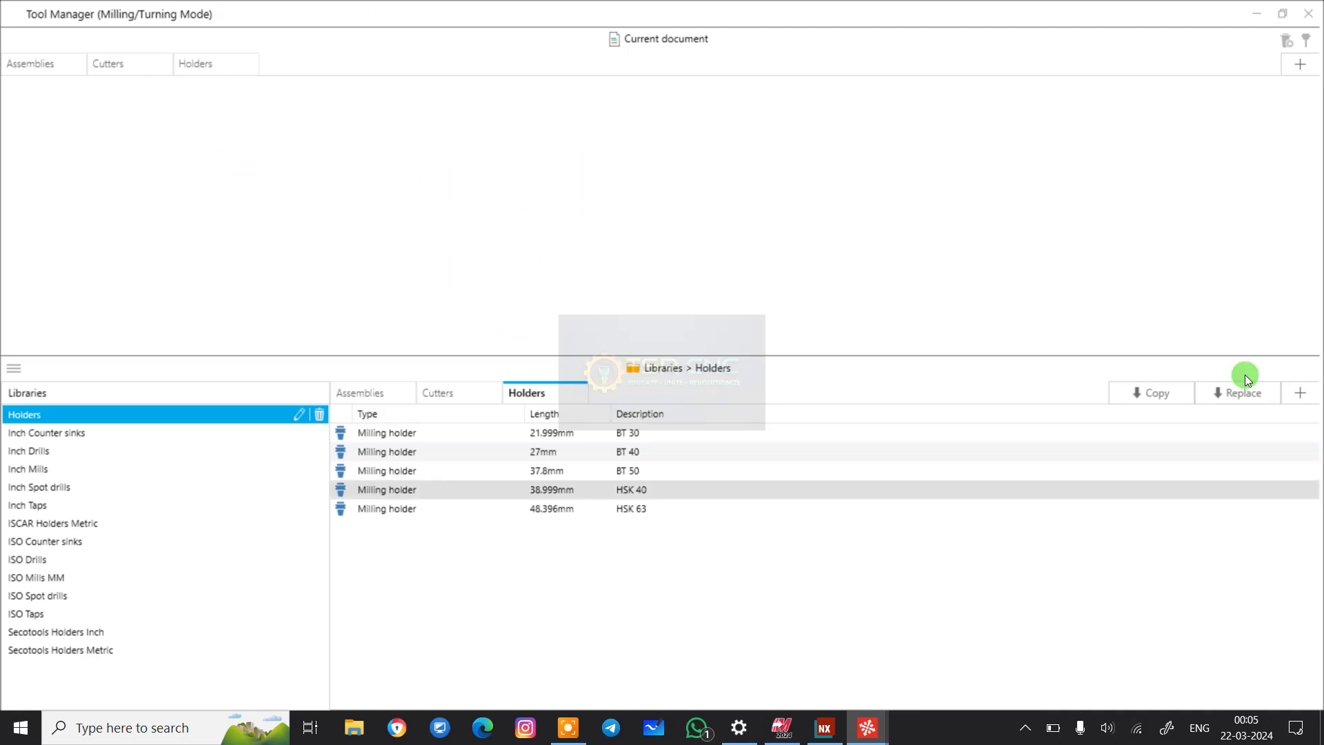
left_click(1294, 66)
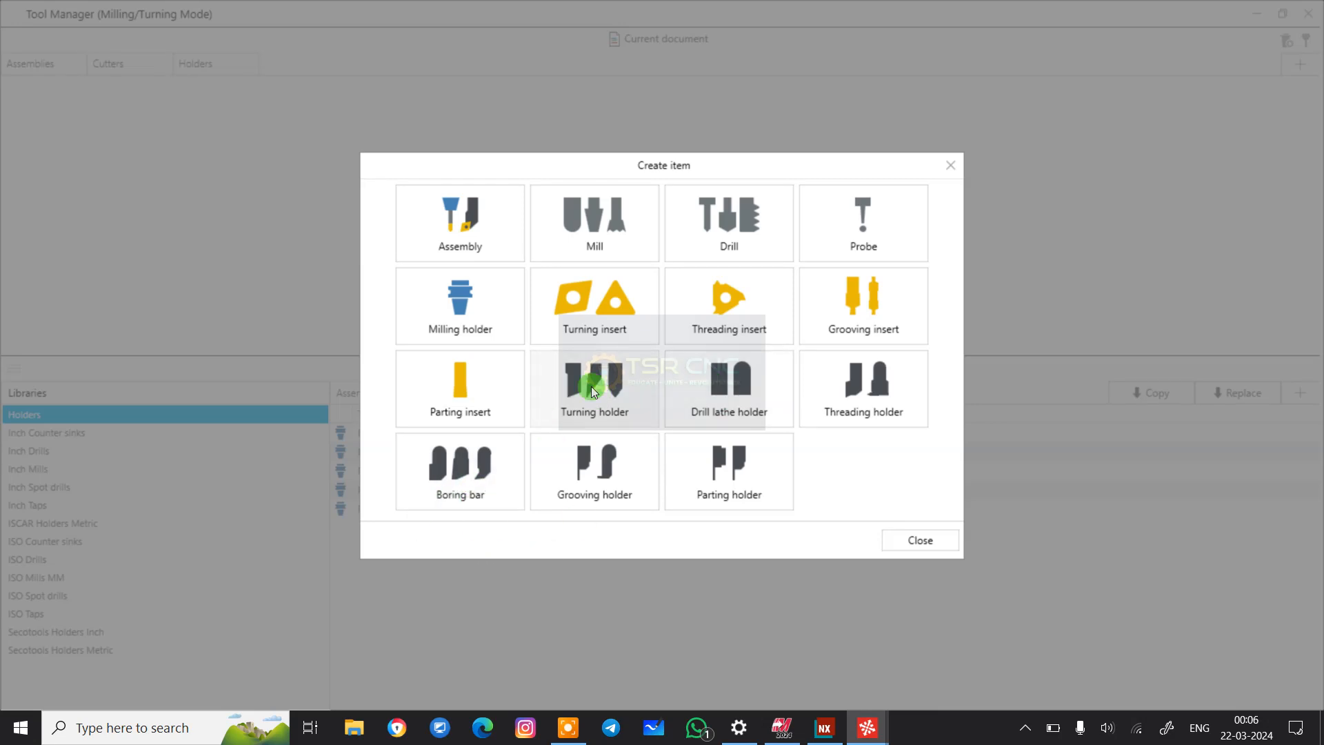
left_click(626, 386)
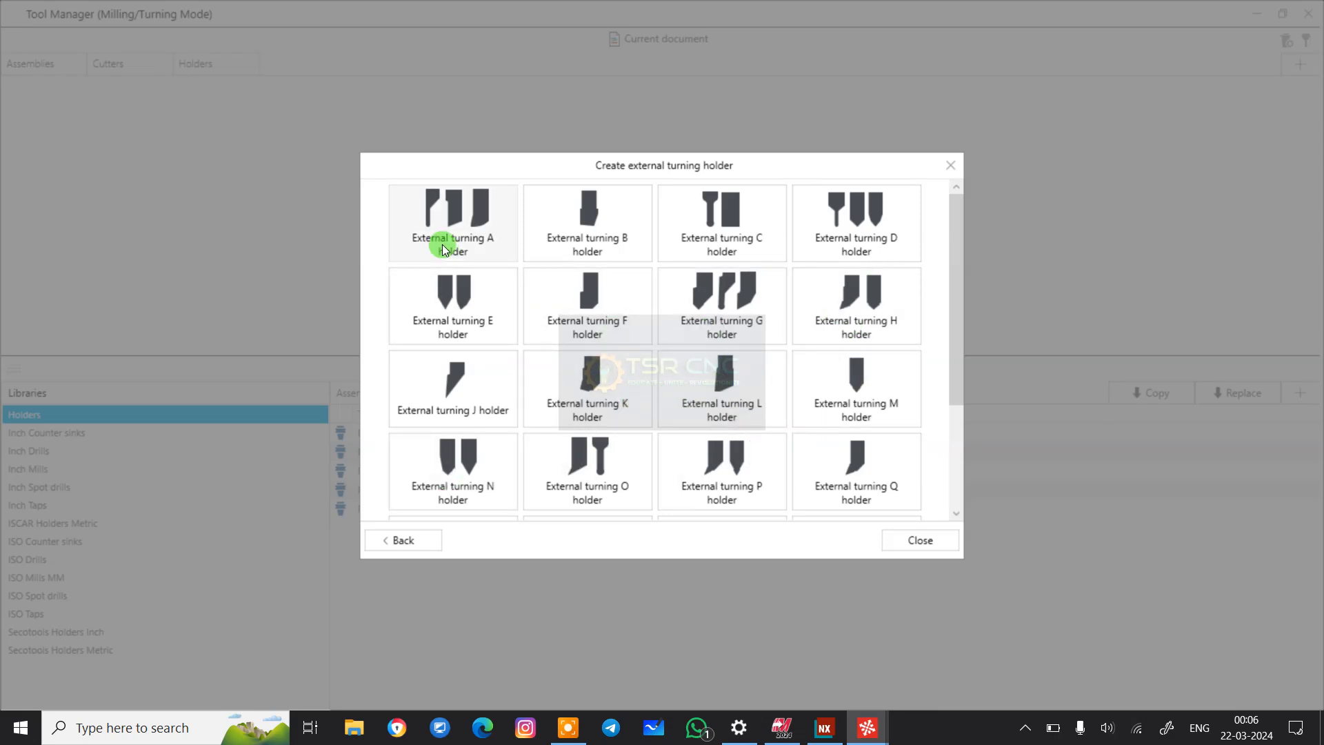
left_click(914, 539)
- Create an empty tool assembly and add a left-hand metric External turning L holder with its default dimensions
left_click(1300, 64)
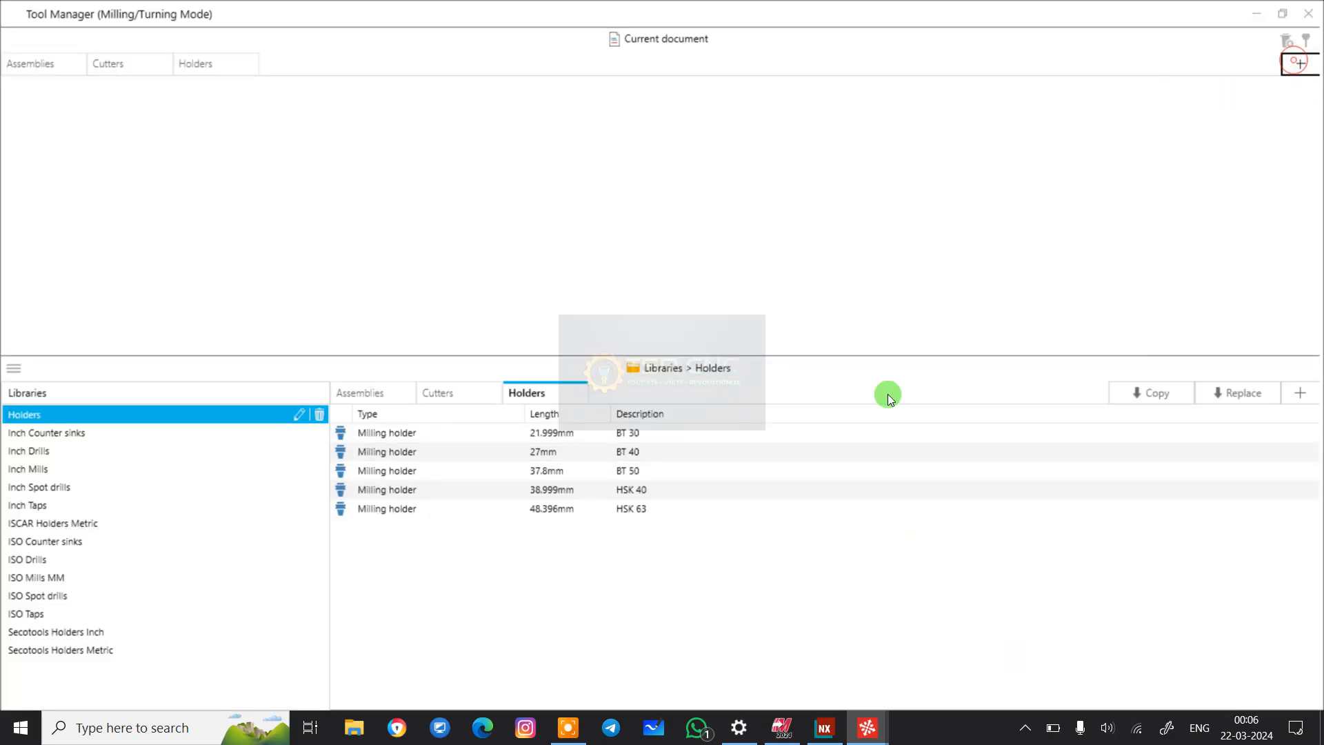
left_click(502, 212)
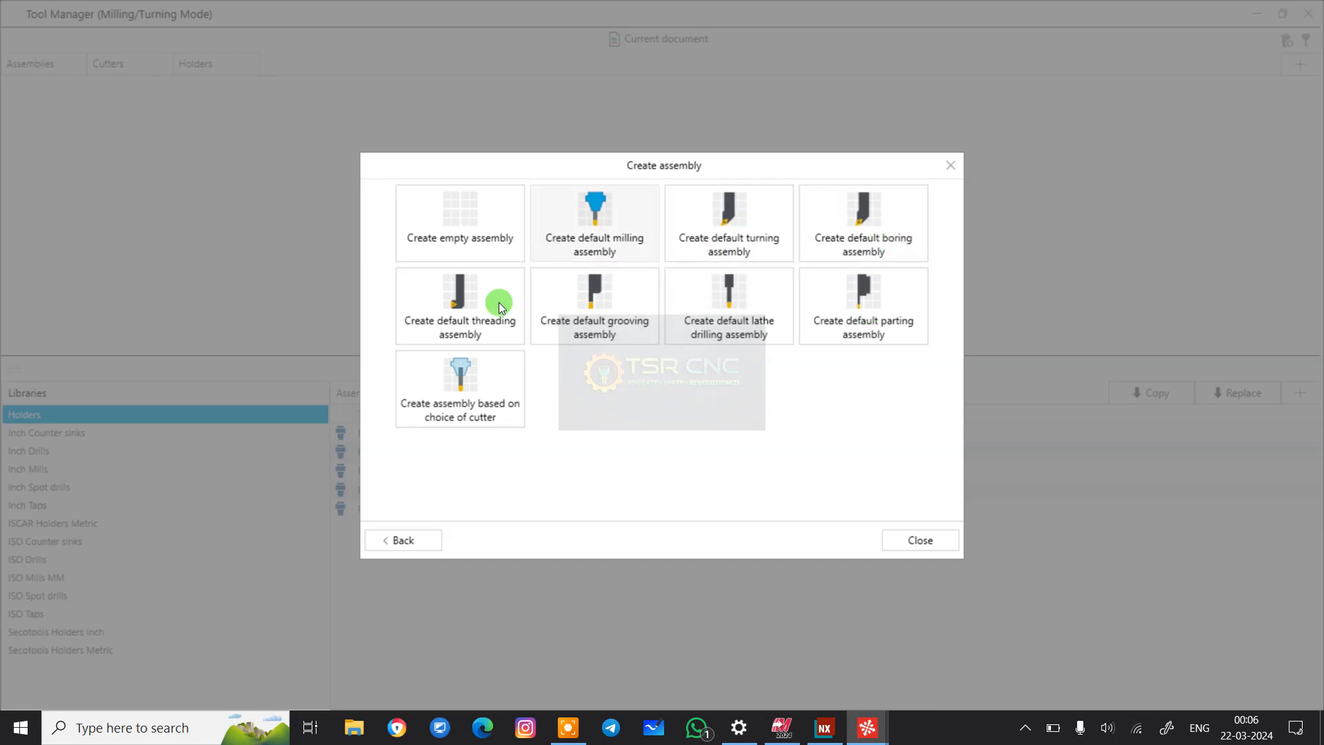
left_click(435, 223)
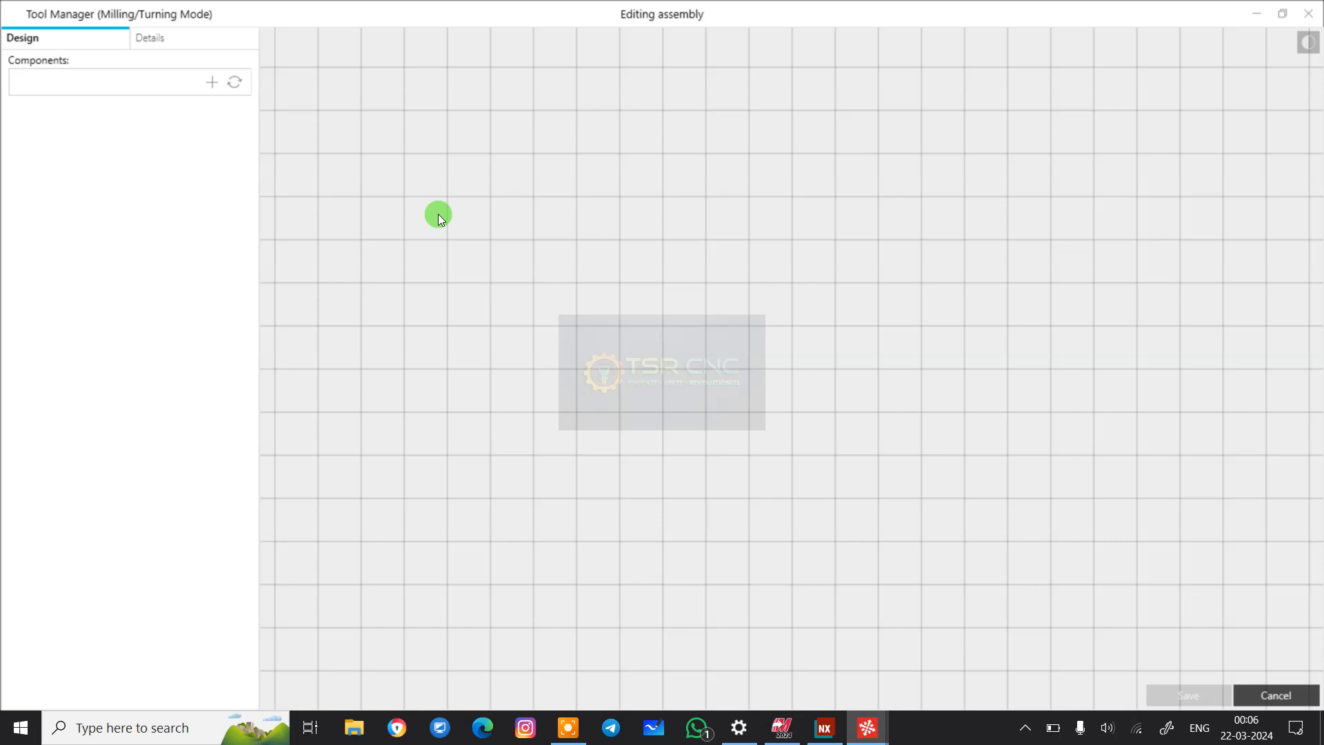
left_click(211, 83)
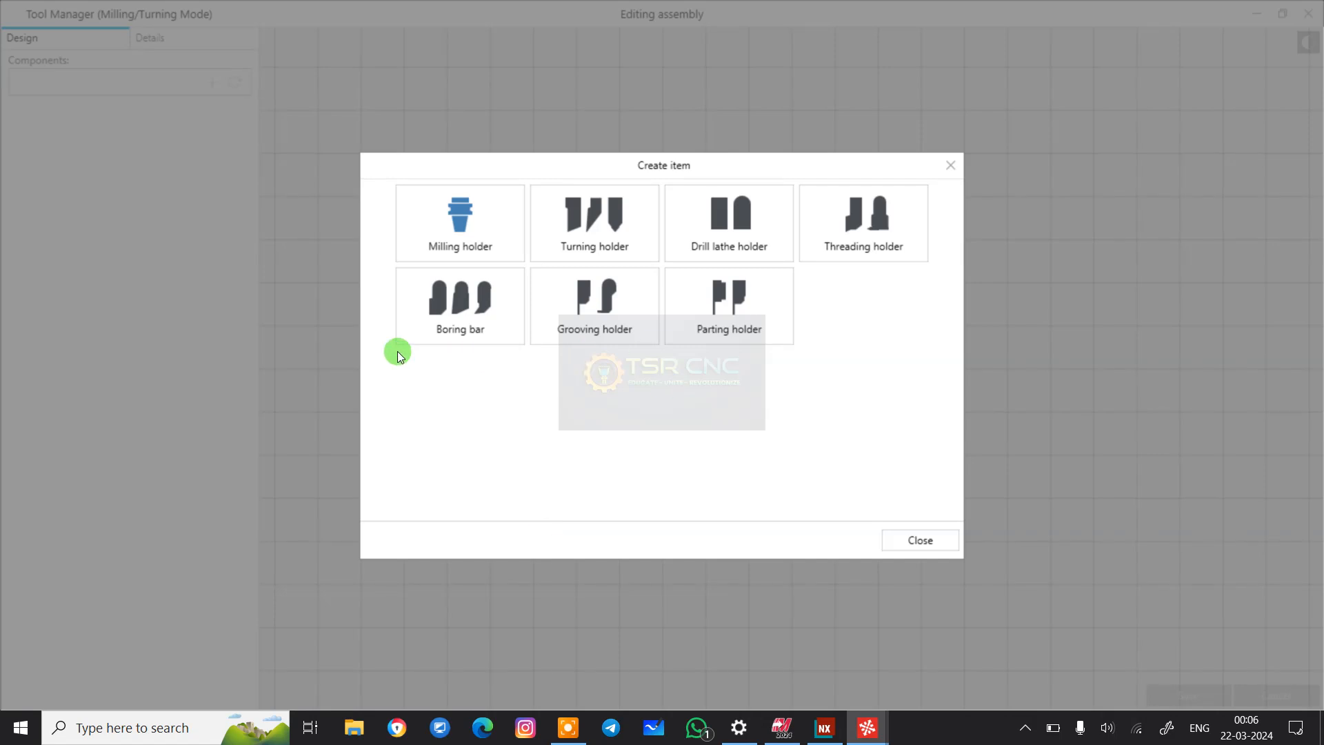
left_click(585, 237)
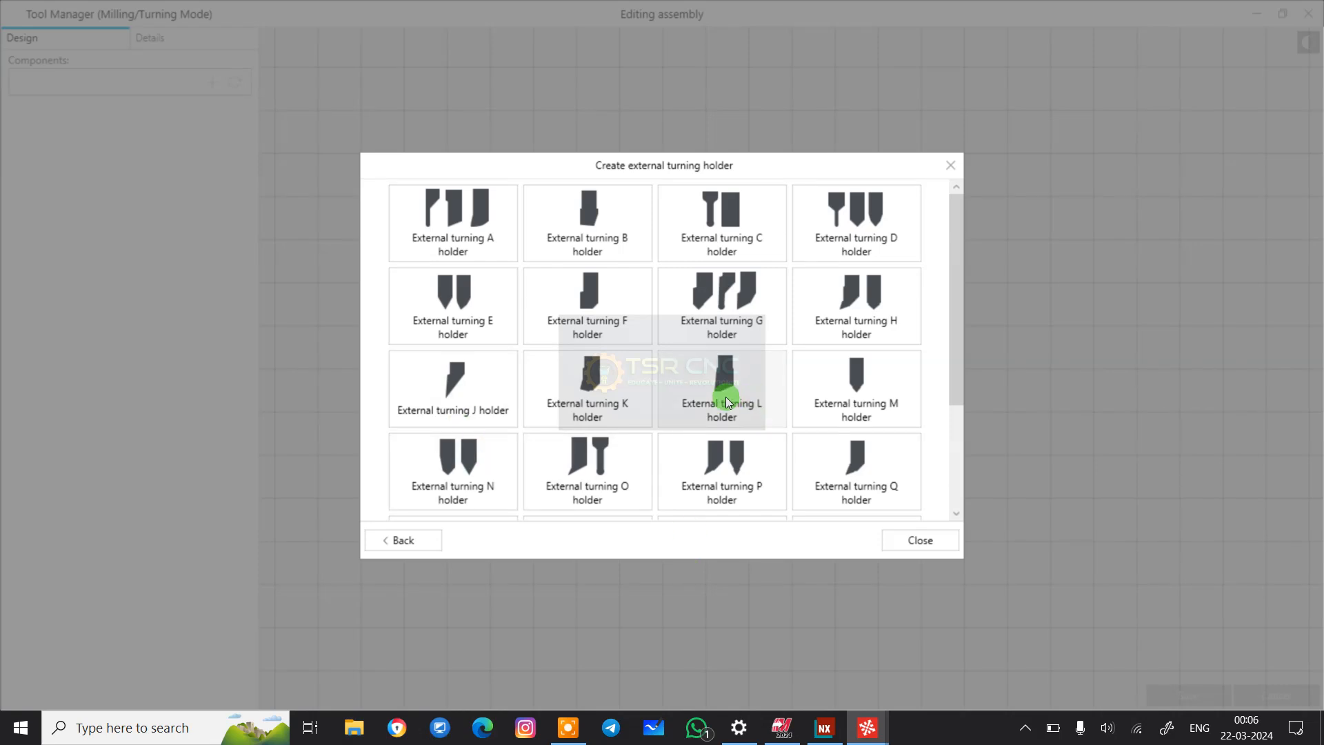
left_click(731, 375)
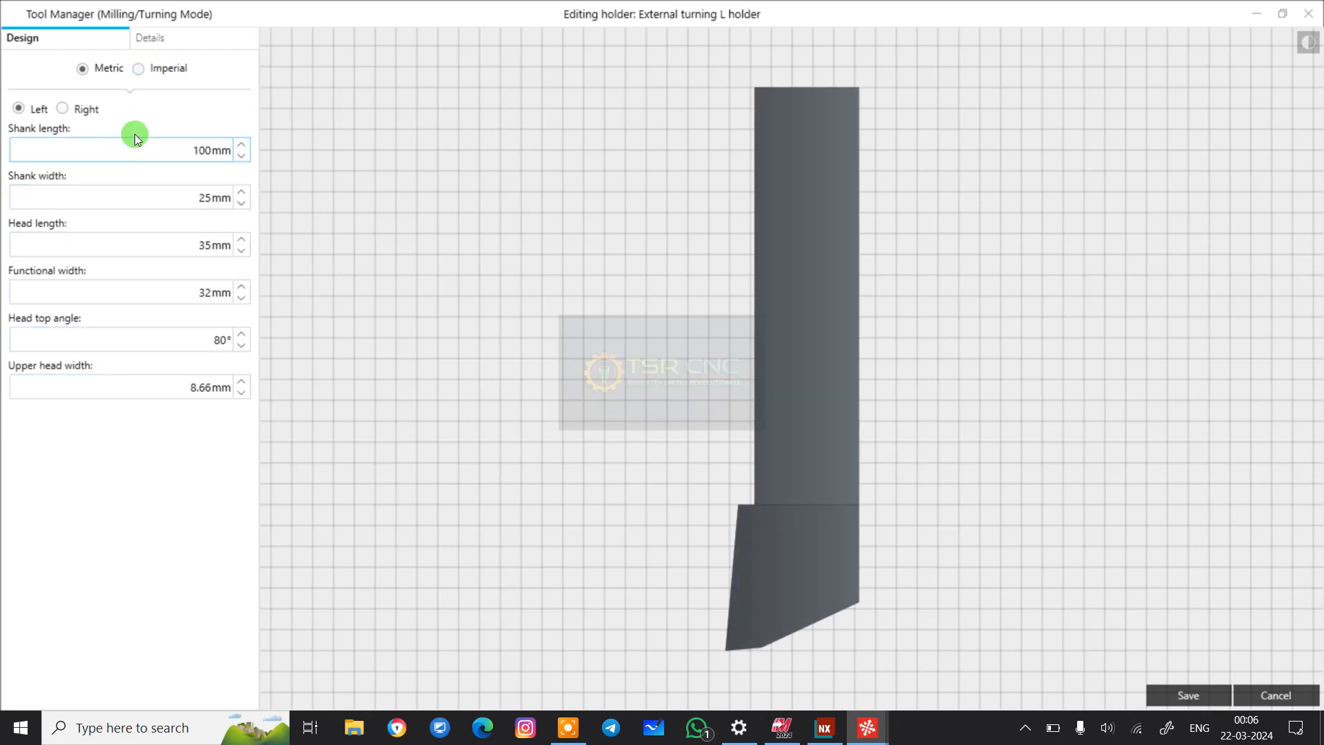
left_click(824, 136)
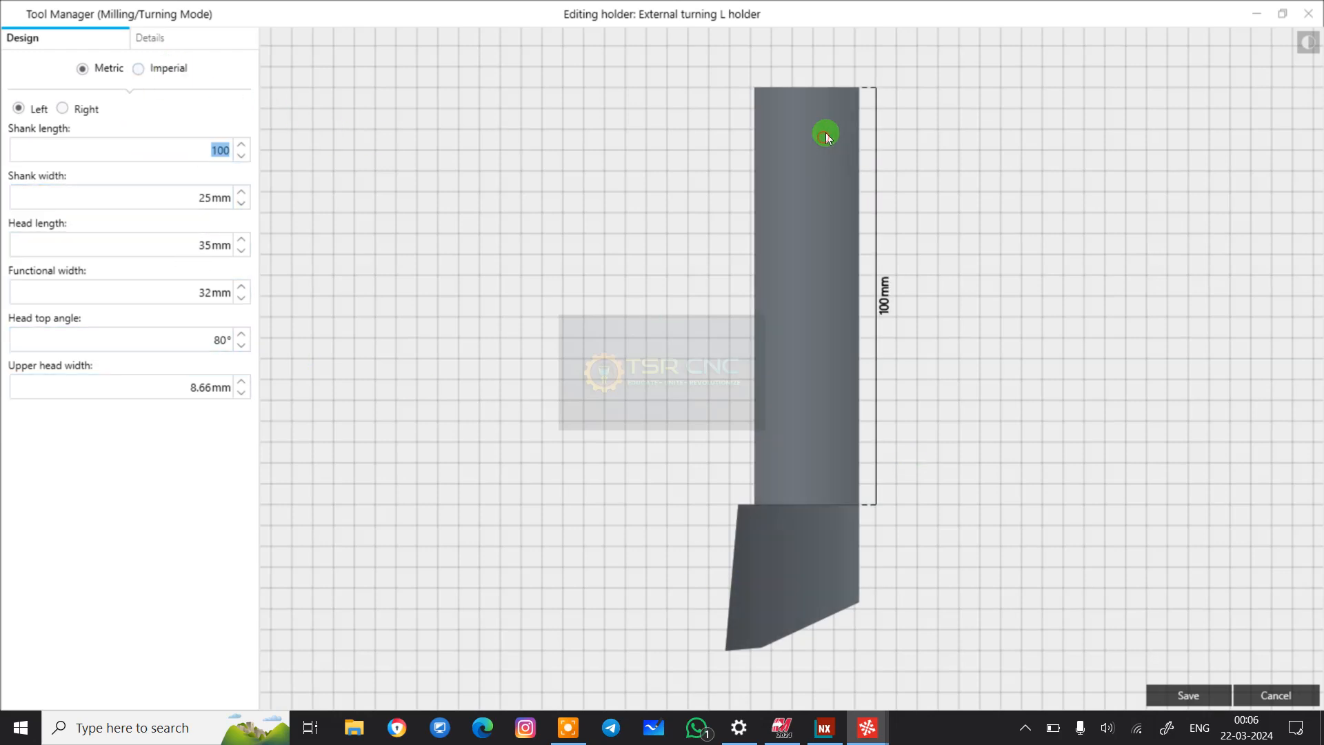
left_click(797, 97)
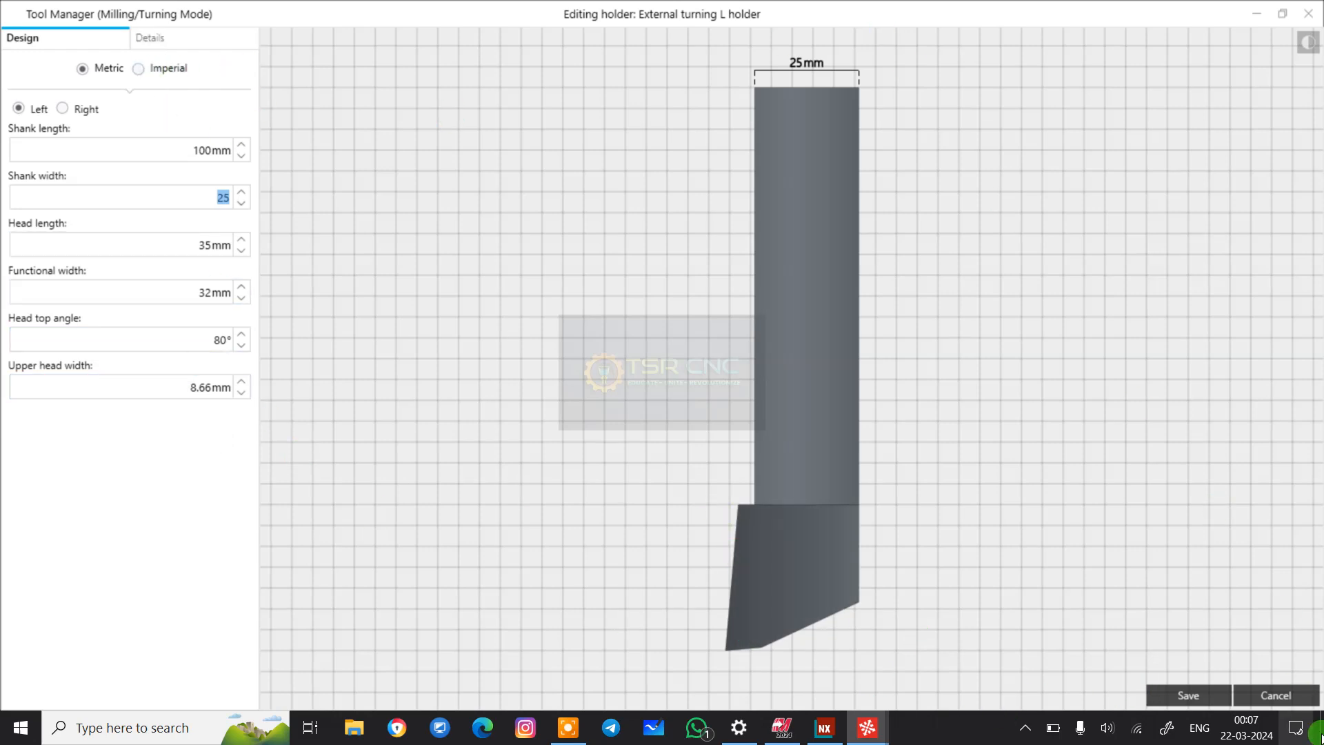
left_click(1206, 696)
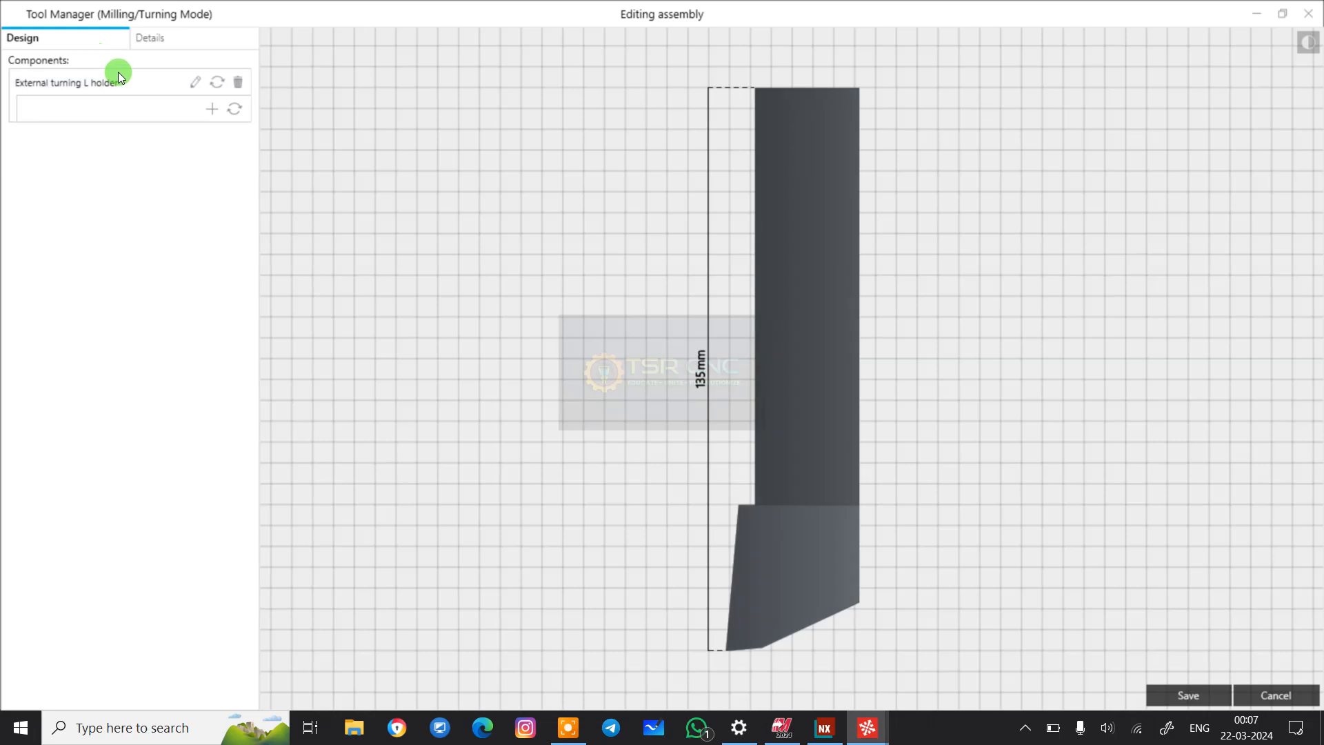
- Add a Turning insert C with a 0.8 mm corner radius to the L holder assembly
left_click(213, 108)
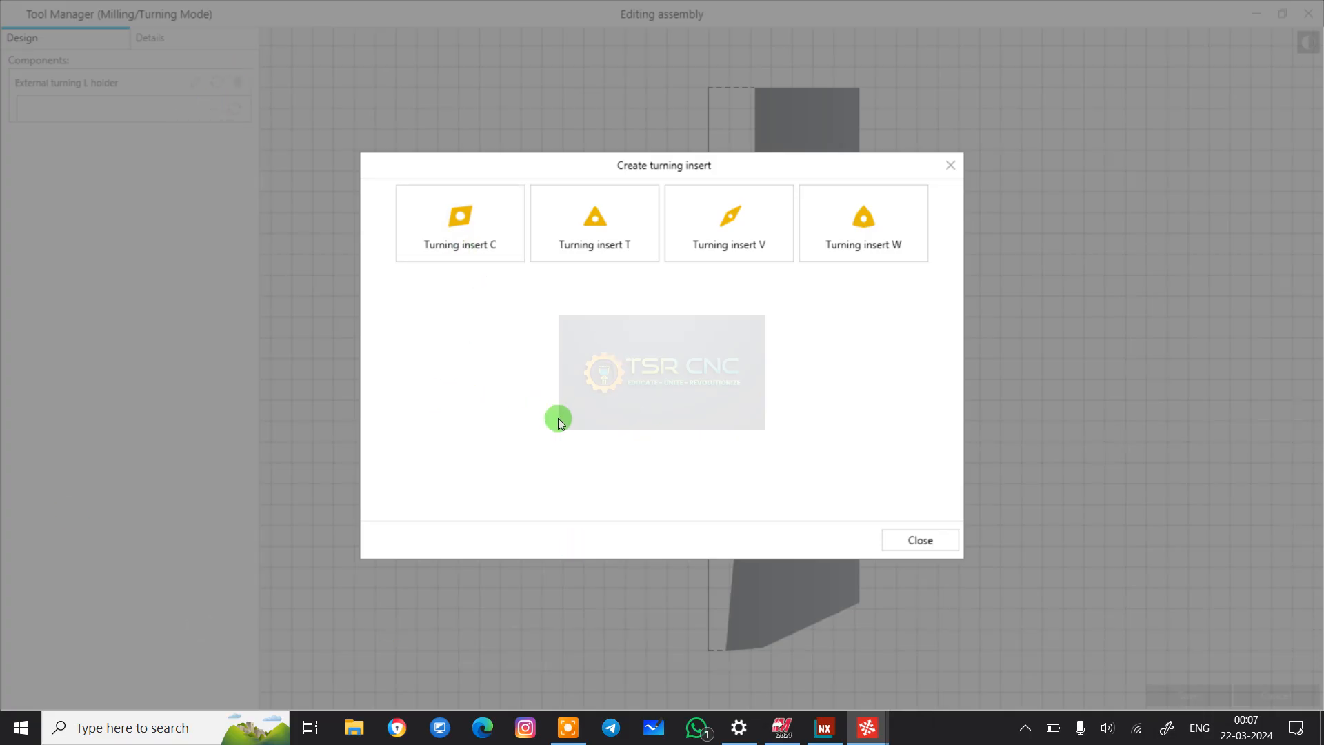
left_click(437, 226)
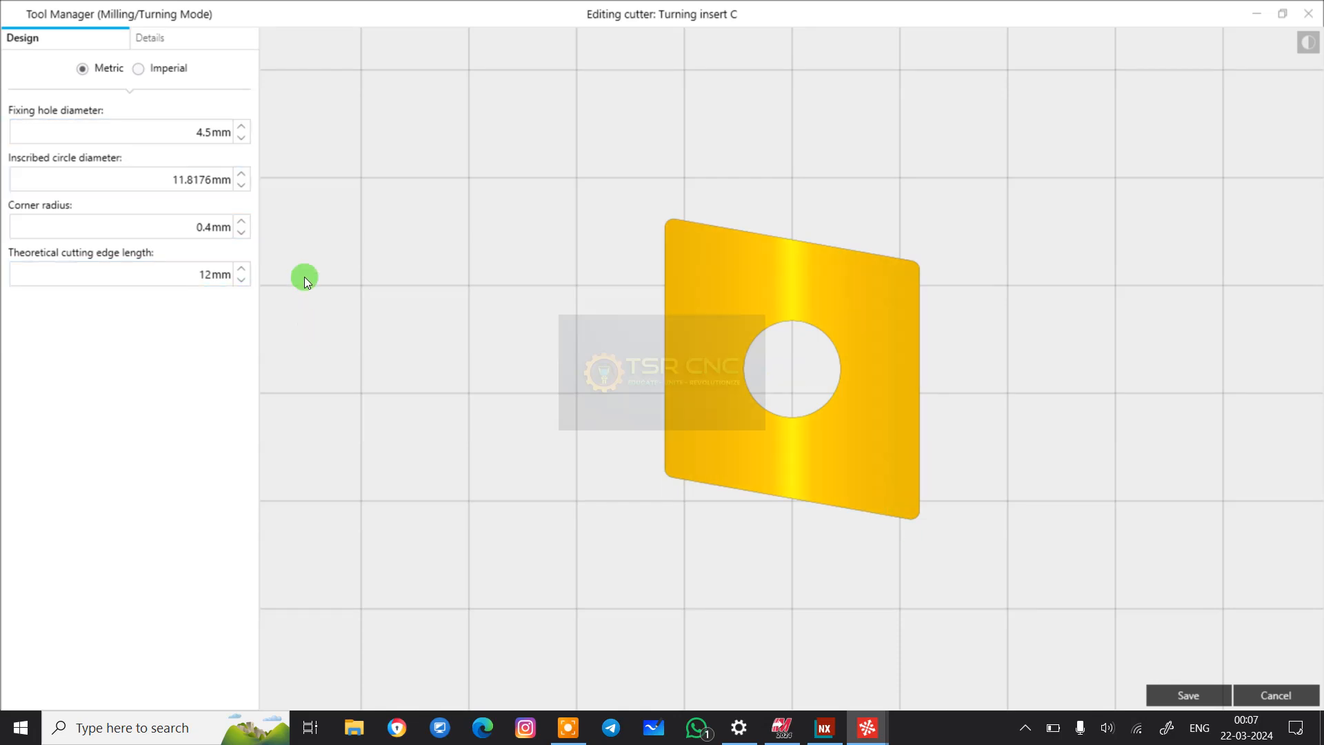
left_click(163, 228)
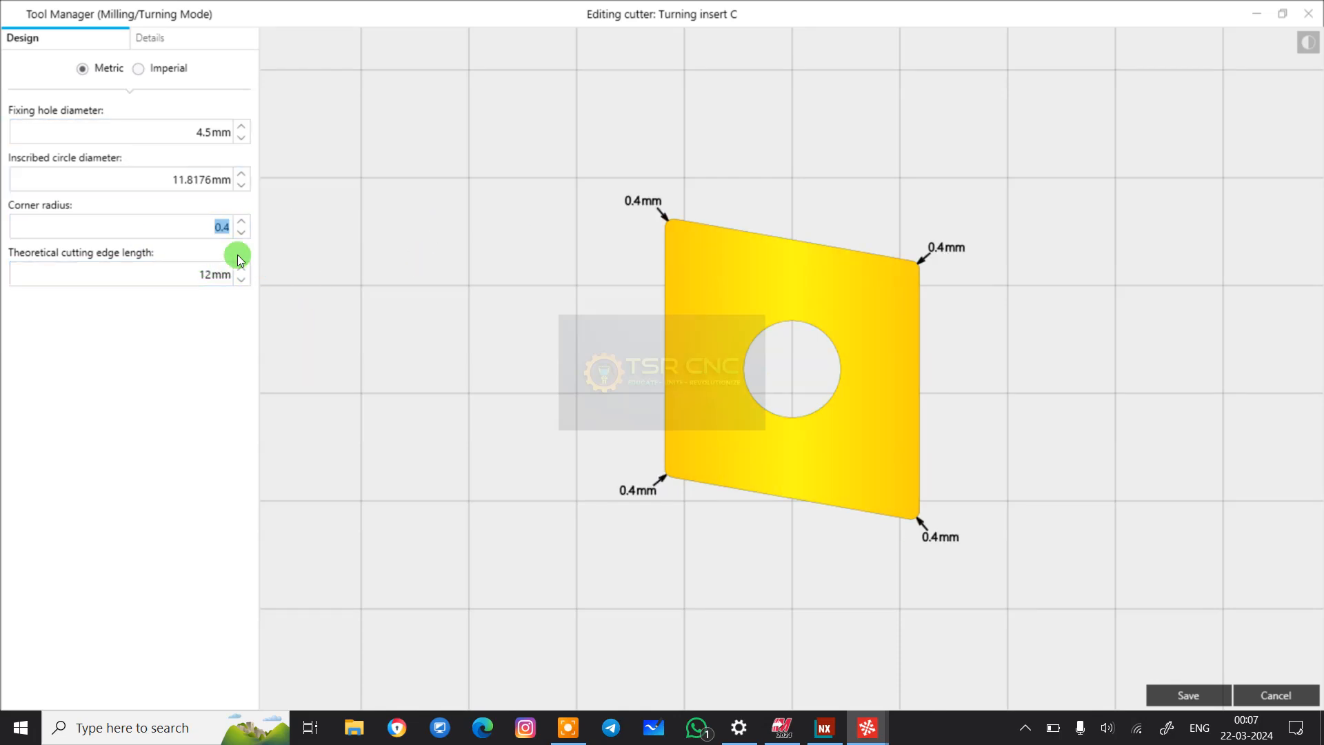
key("BackSpace")
type("0.8")
key("Return")
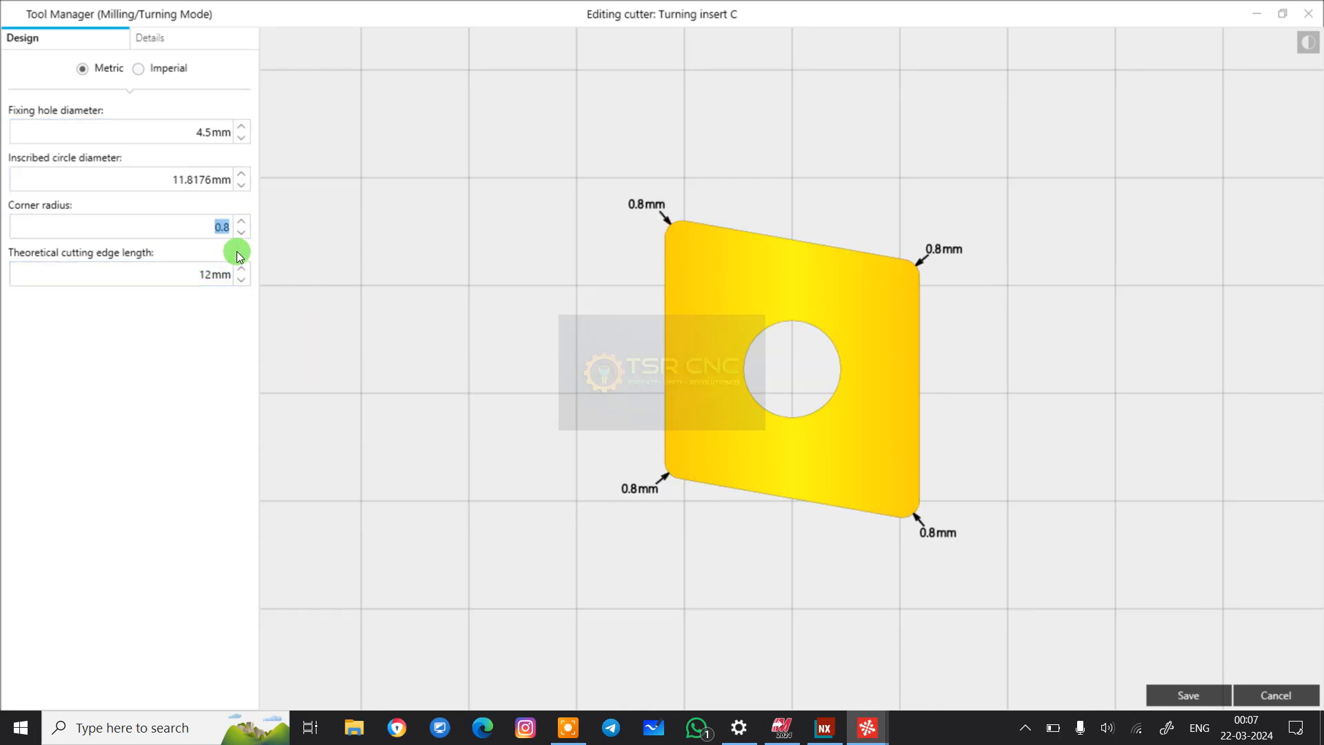
left_click(1189, 692)
left_click(649, 589)
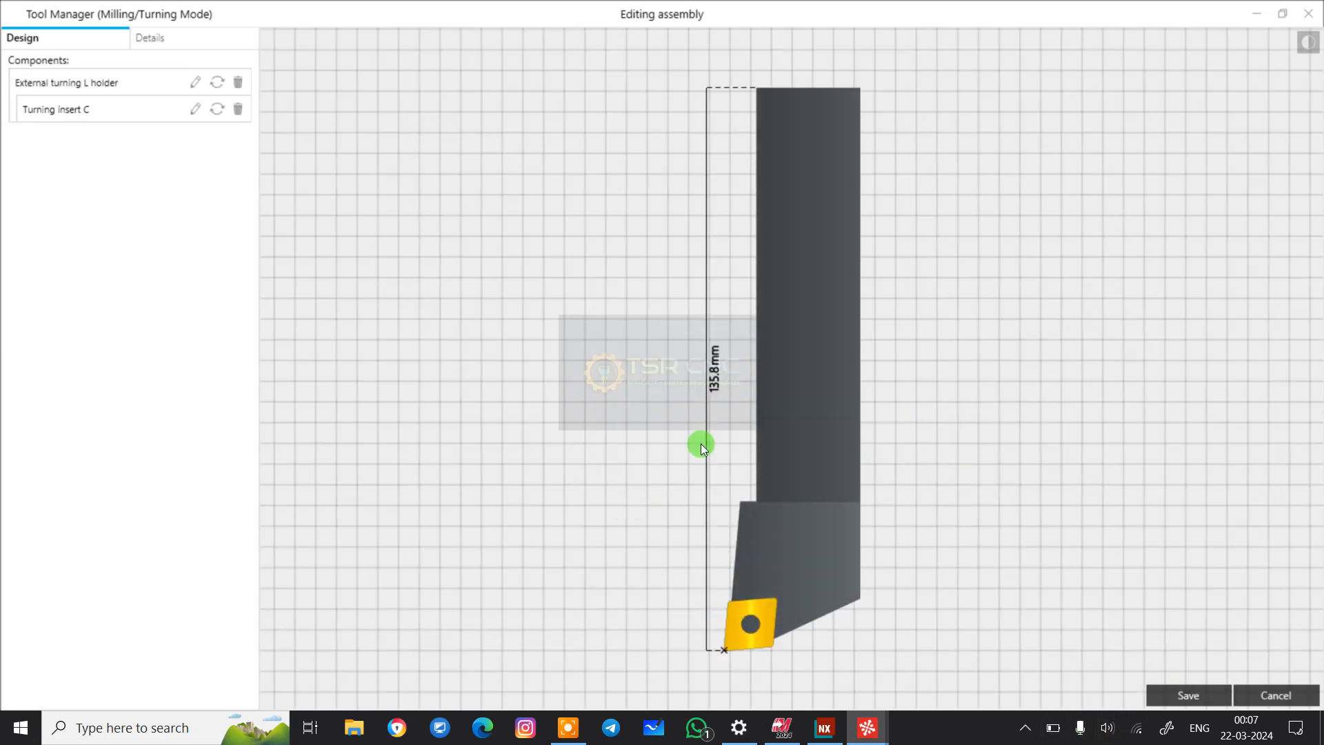
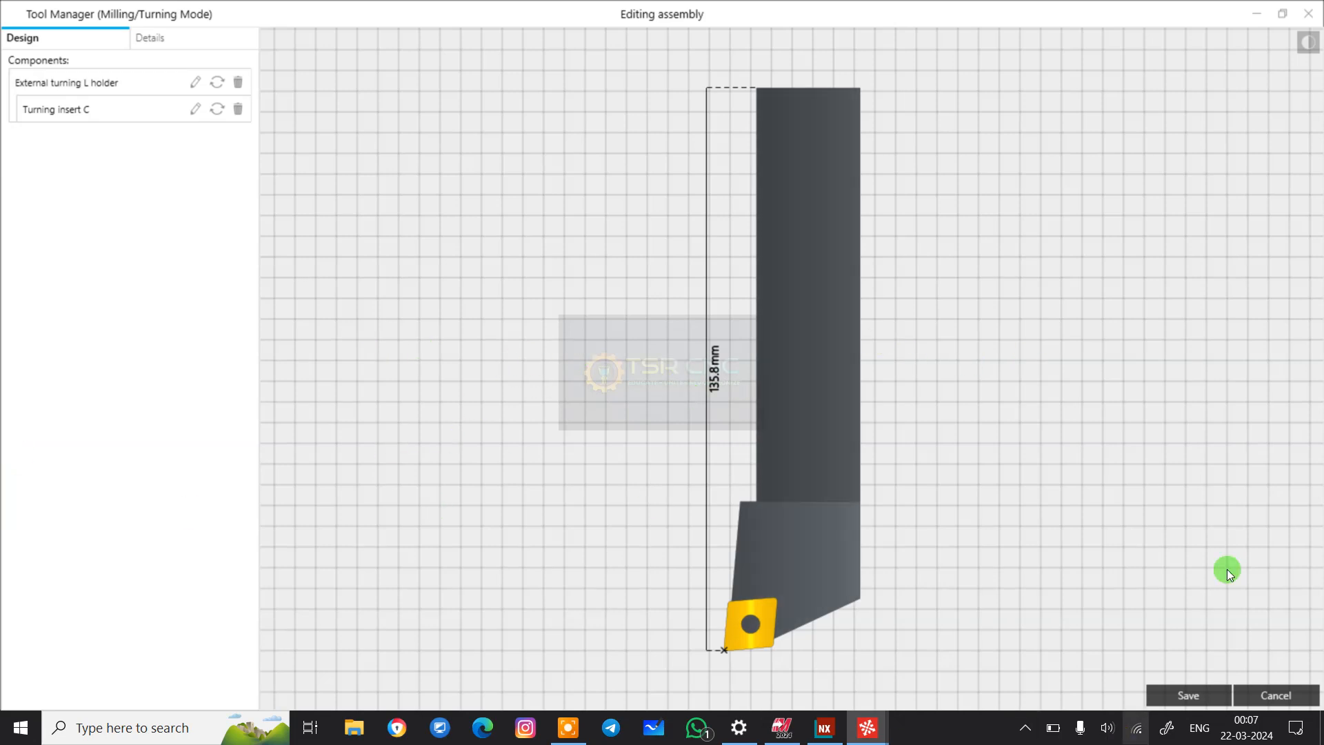
- Cycle the assembly's orientation through a full turn in 90° increments back to 0°, and save the assembly
left_click(181, 40)
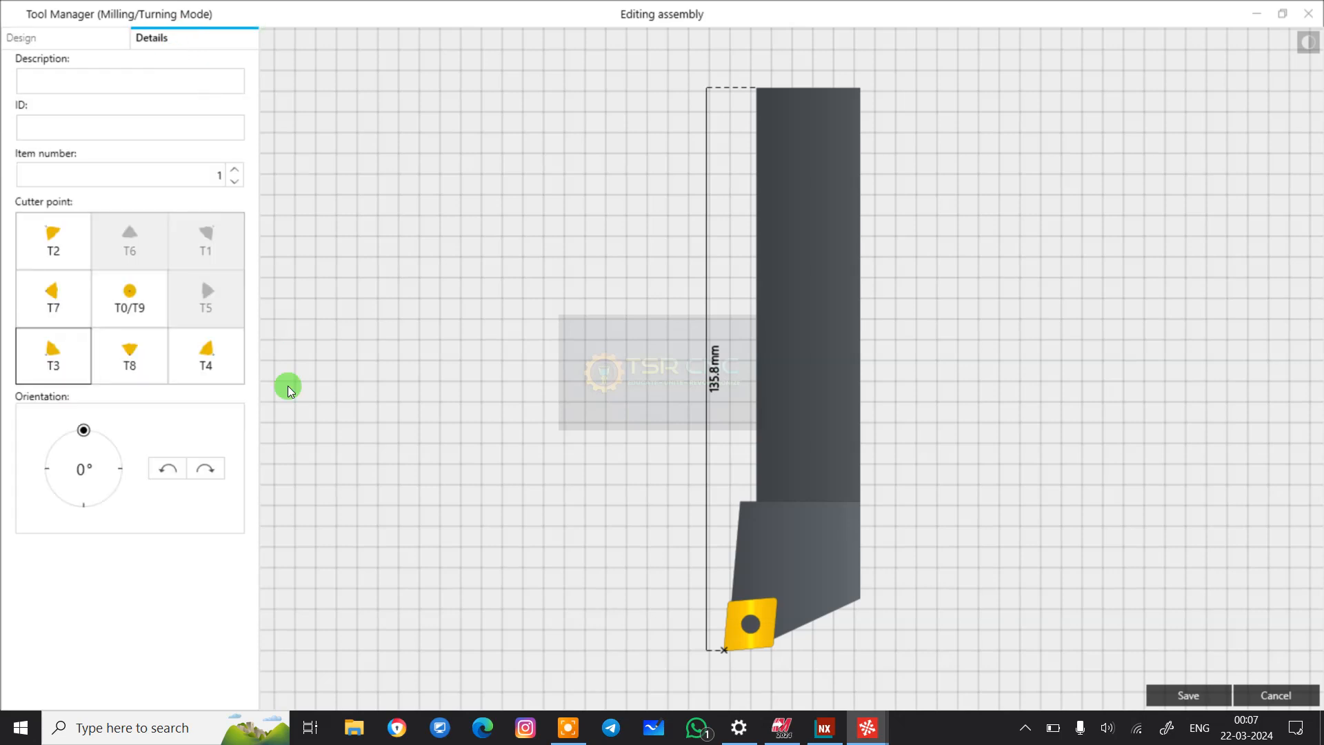
left_click(206, 469)
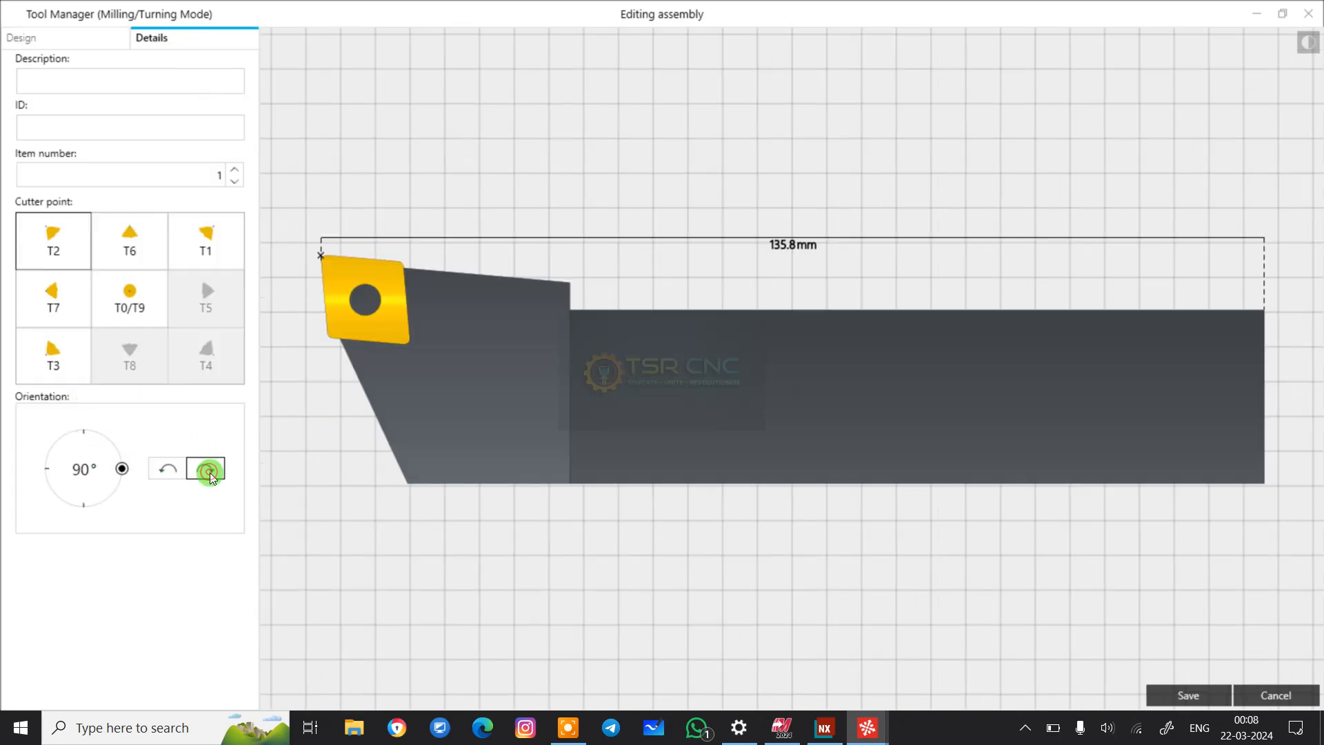
left_click(211, 478)
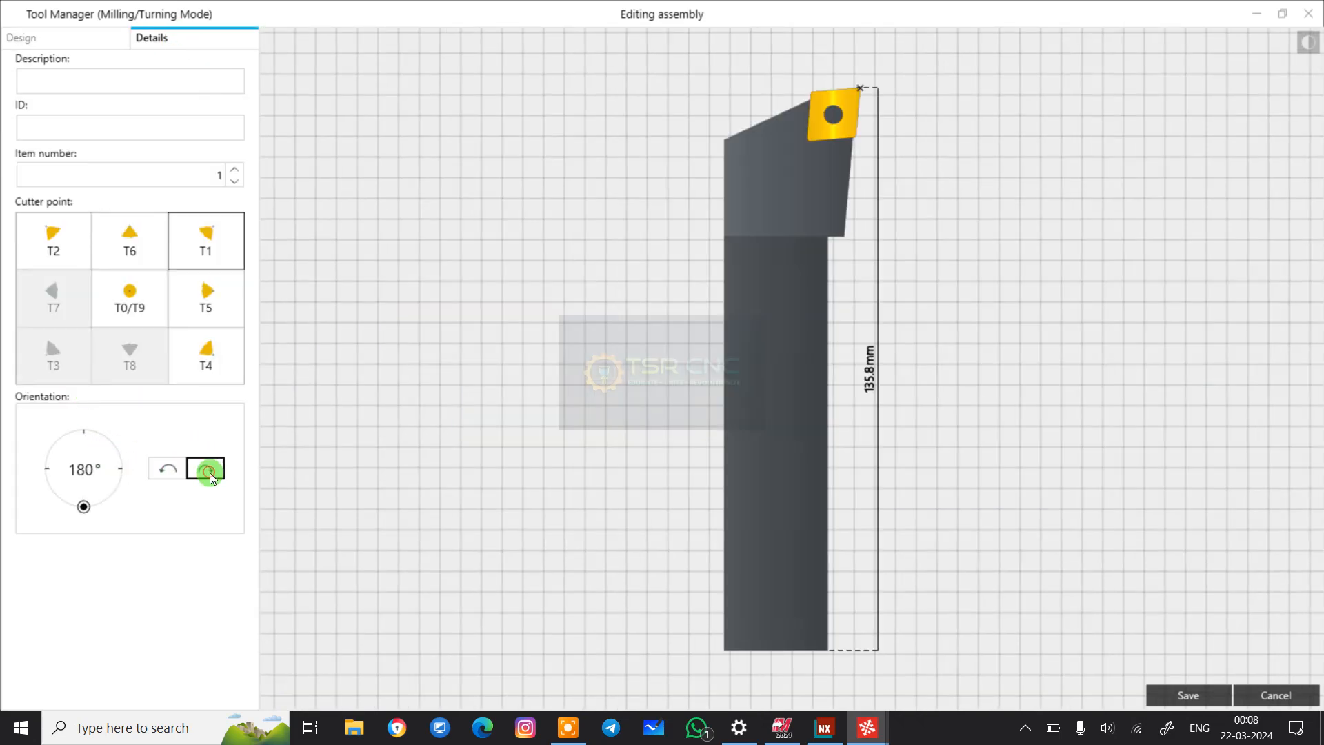
left_click(211, 478)
left_click(212, 478)
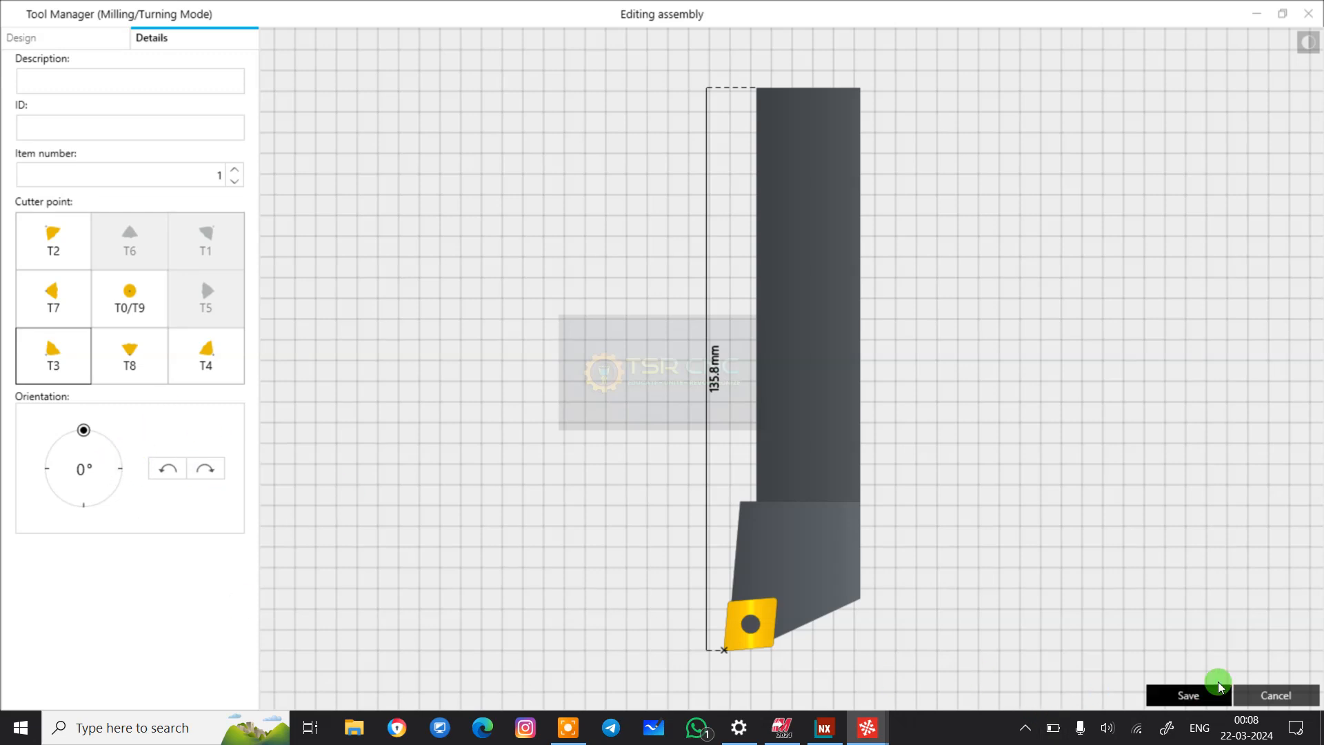
left_click(1193, 695)
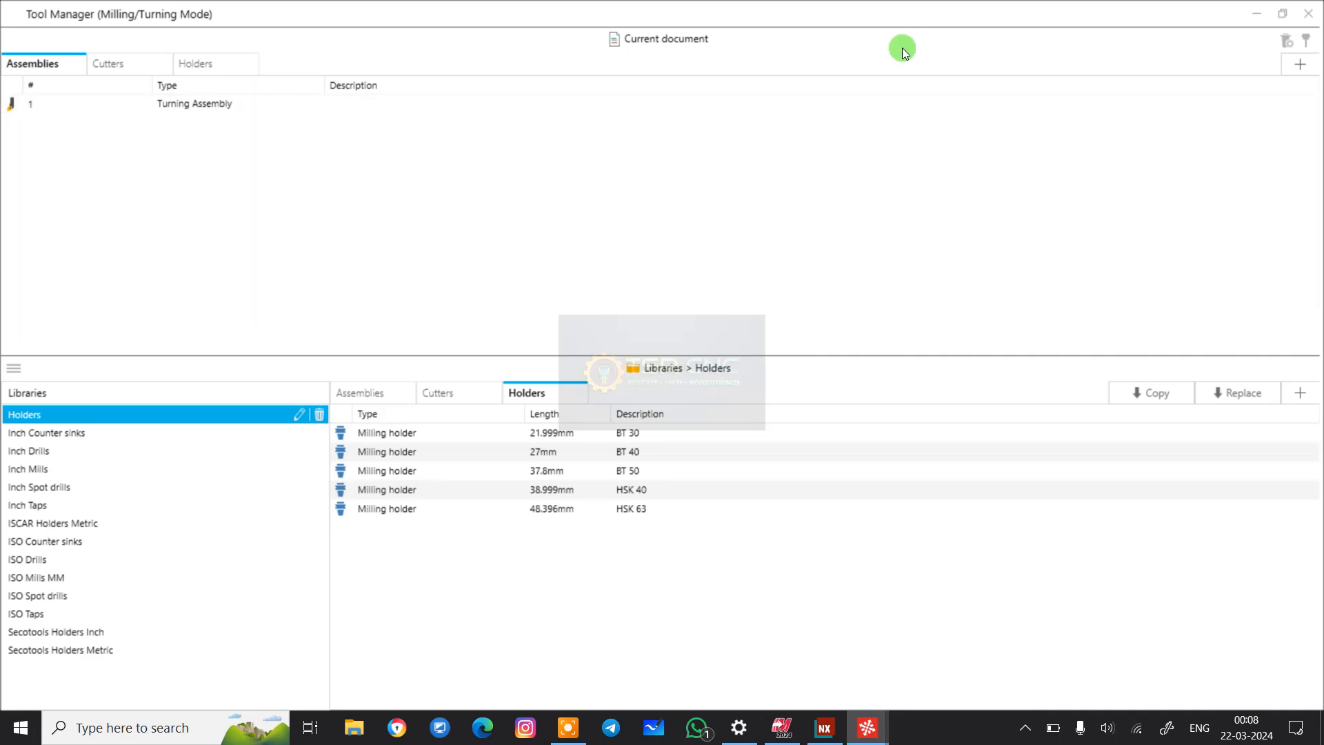
- Create another empty tool assembly and add a left-hand metric External turning J holder with its default dimensions
left_click(1299, 63)
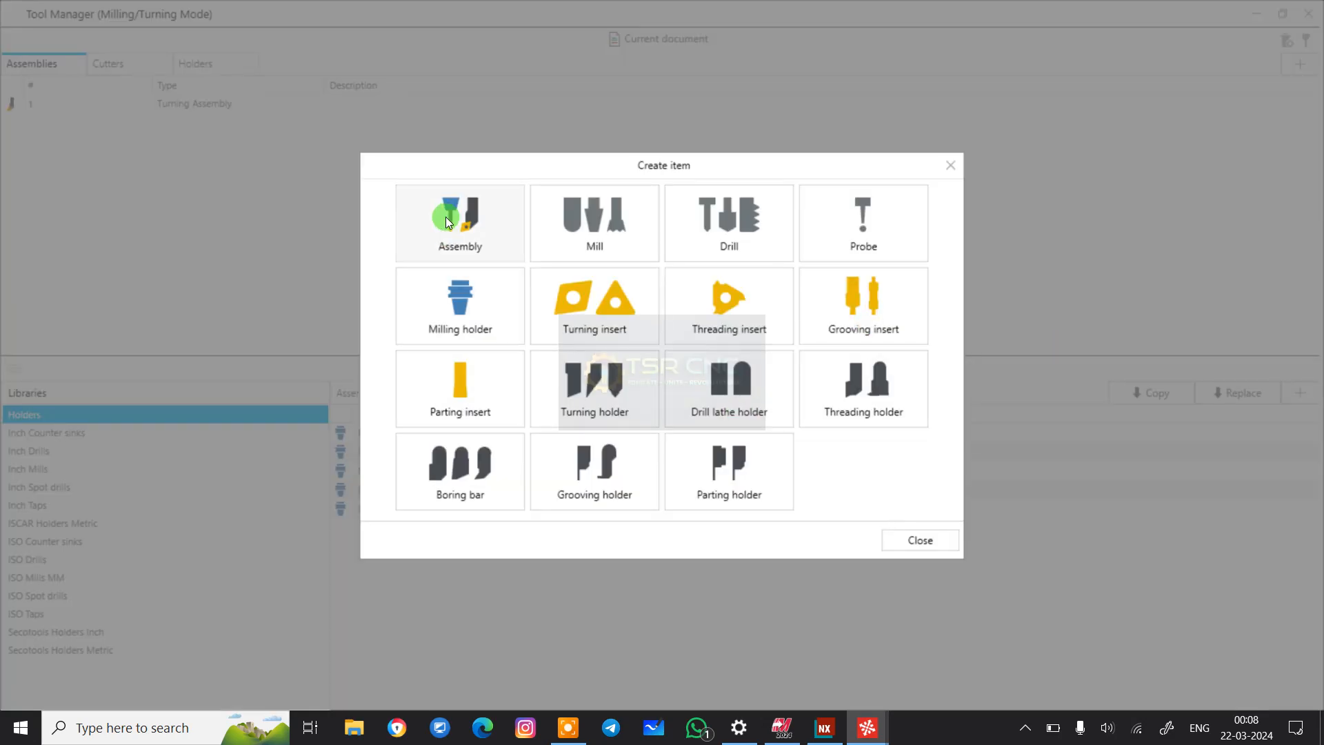
left_click(491, 227)
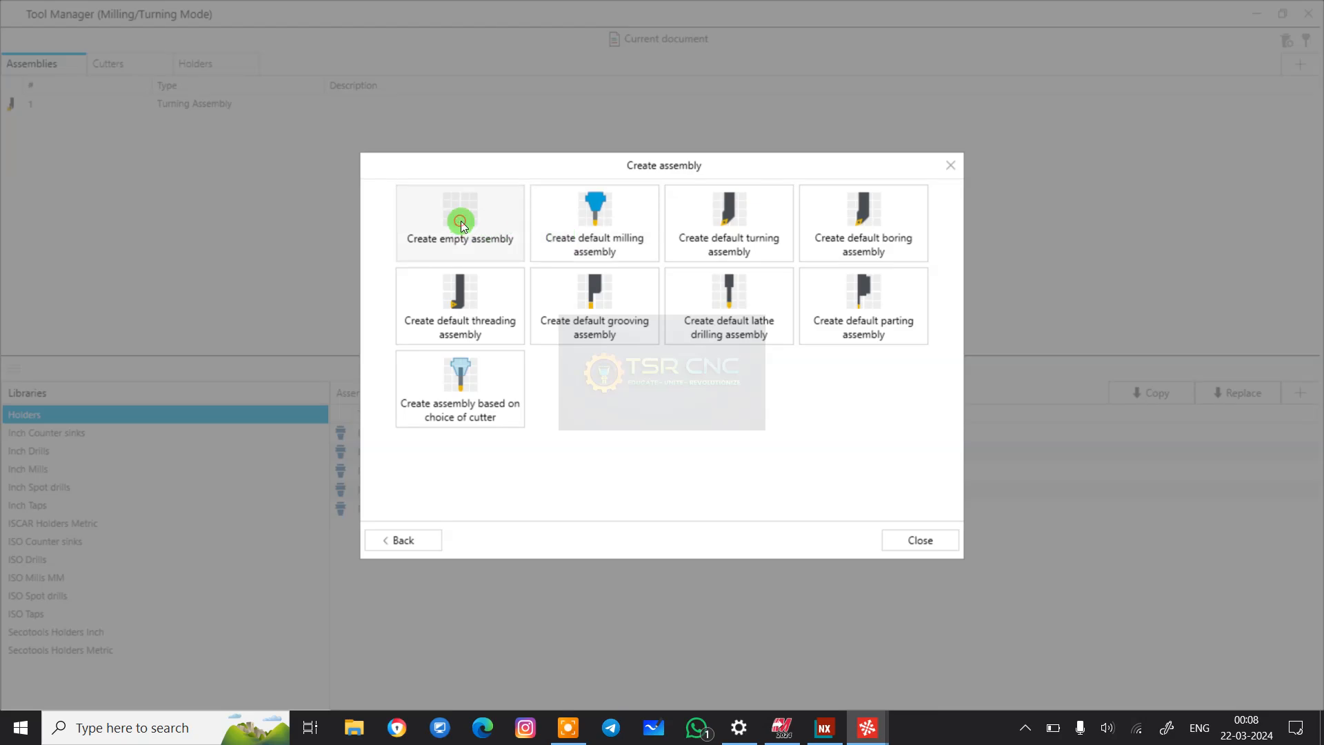
left_click(464, 218)
left_click(204, 84)
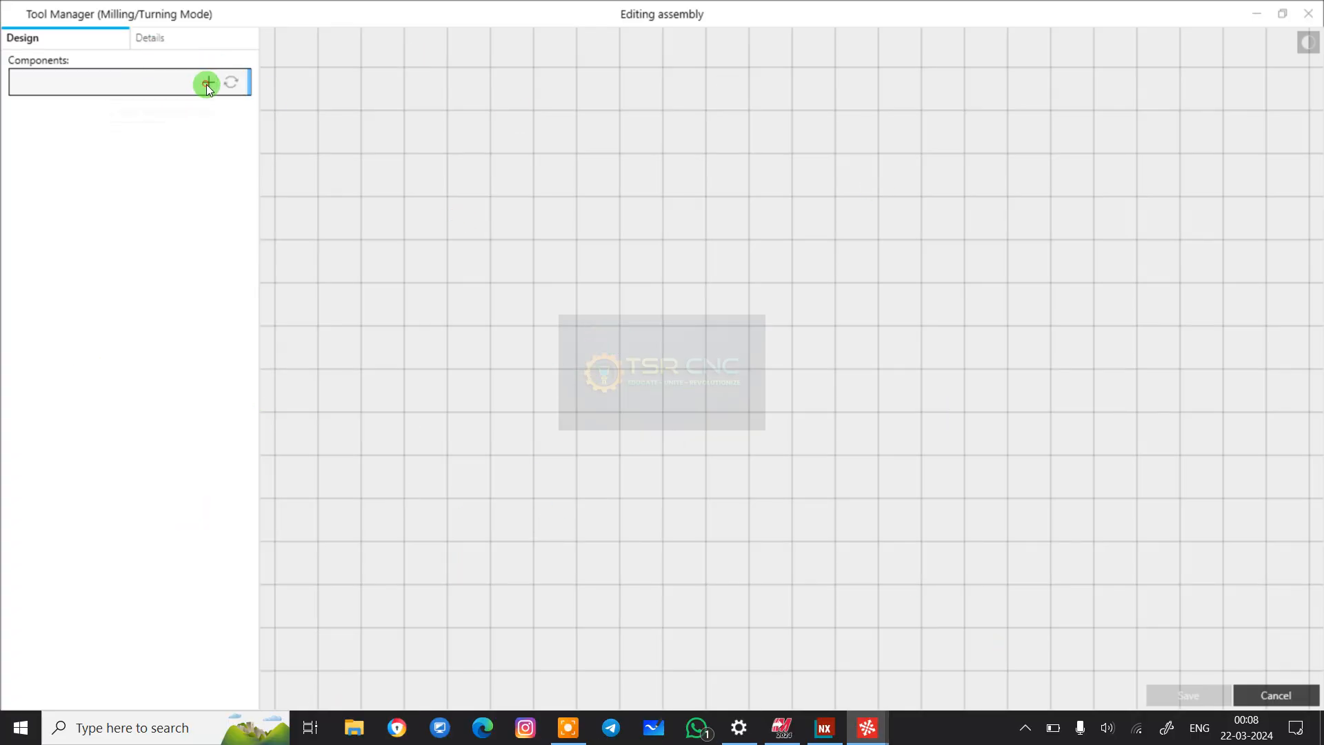
left_click(206, 84)
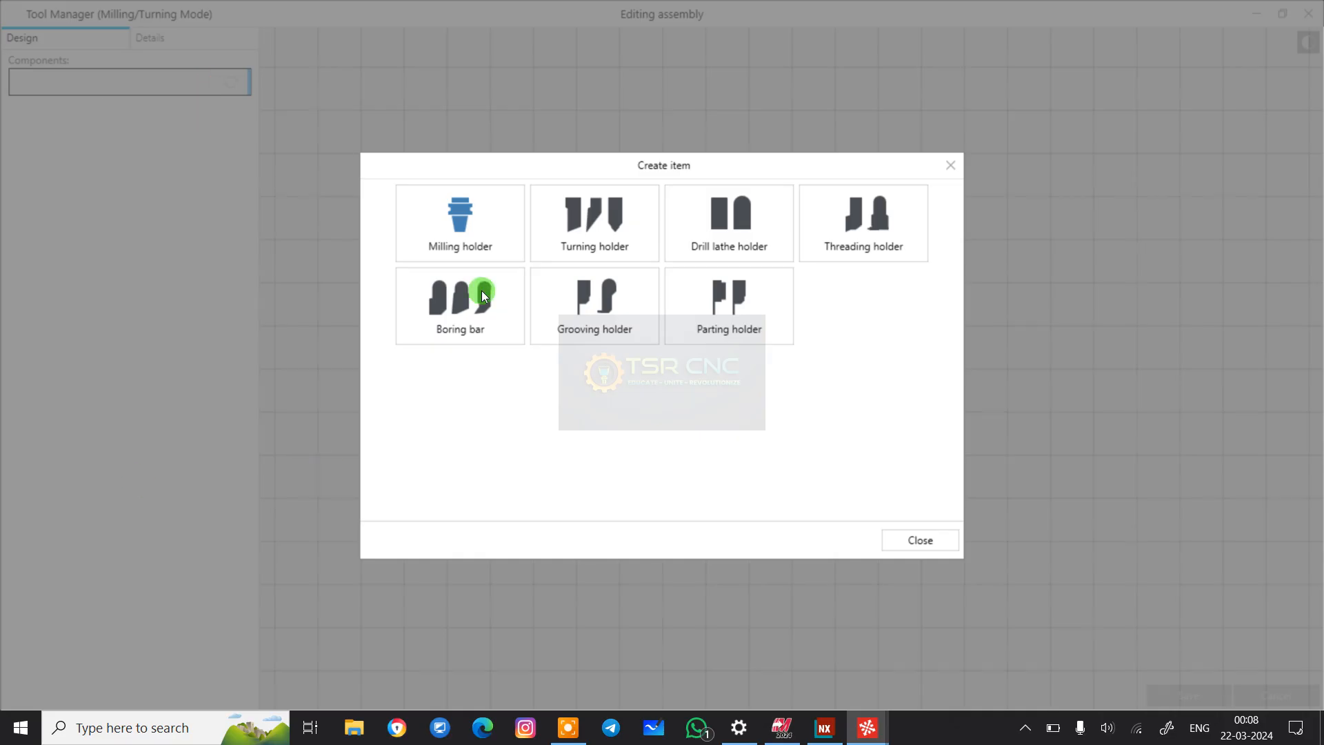
left_click(630, 212)
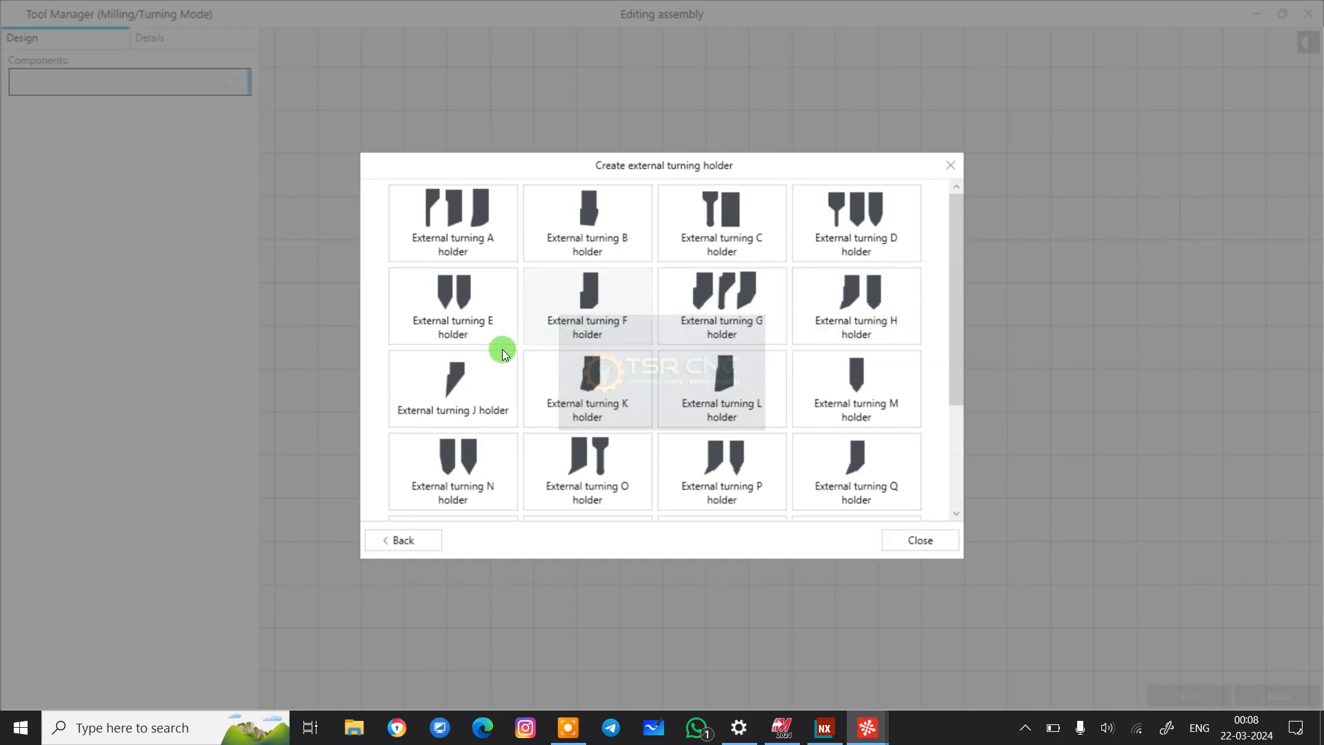
left_click(462, 387)
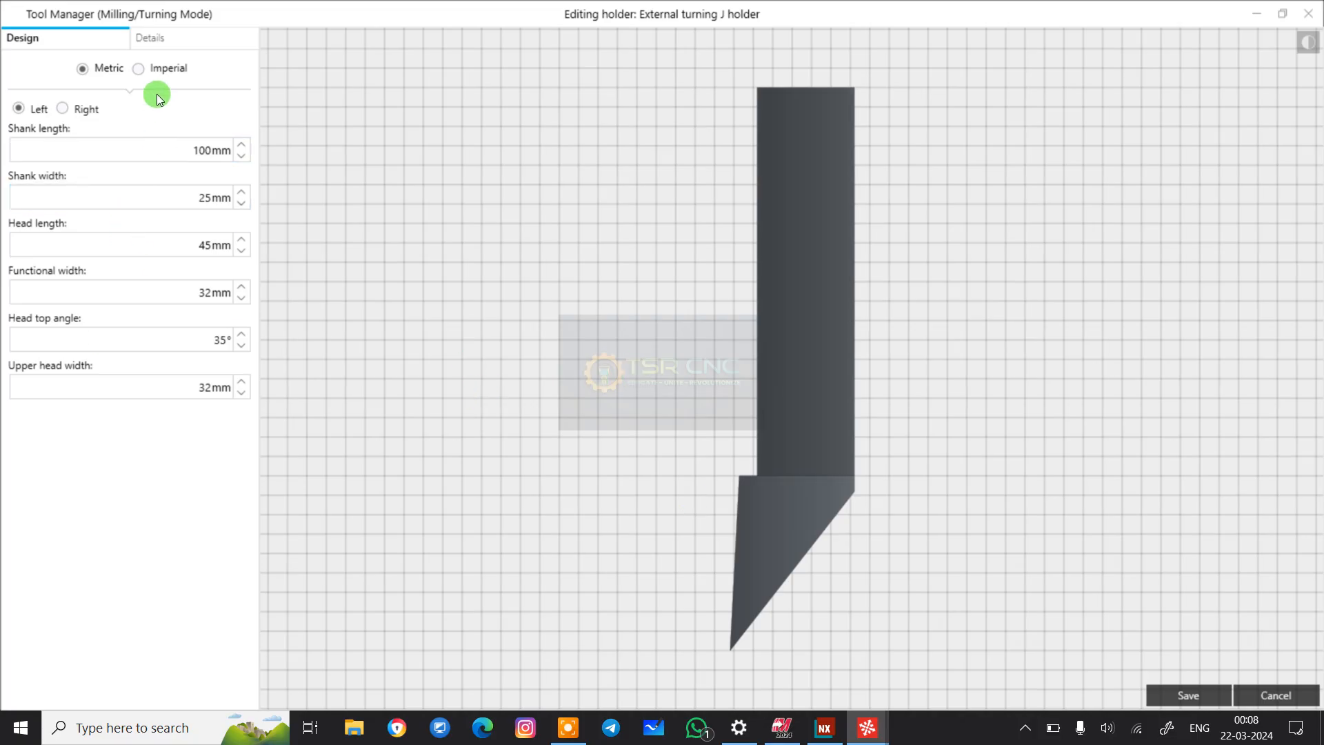
left_click(779, 540)
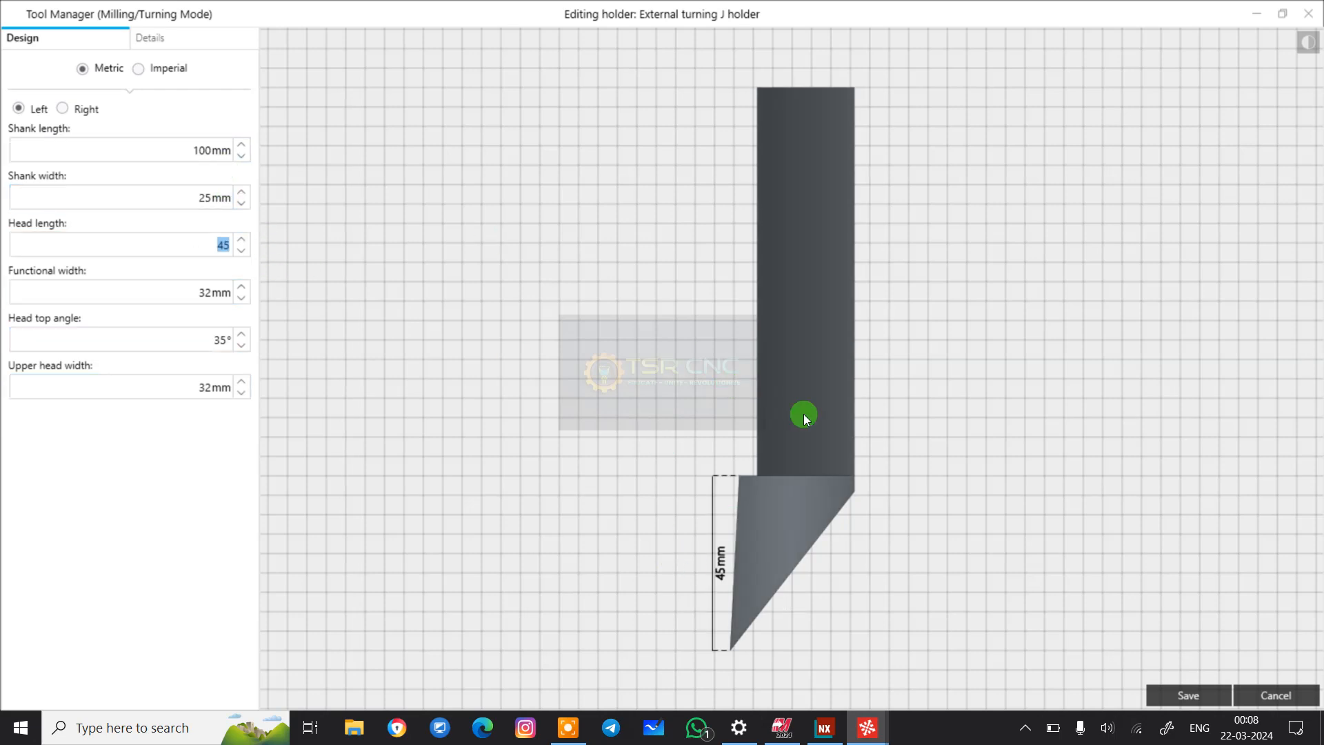
left_click(1187, 696)
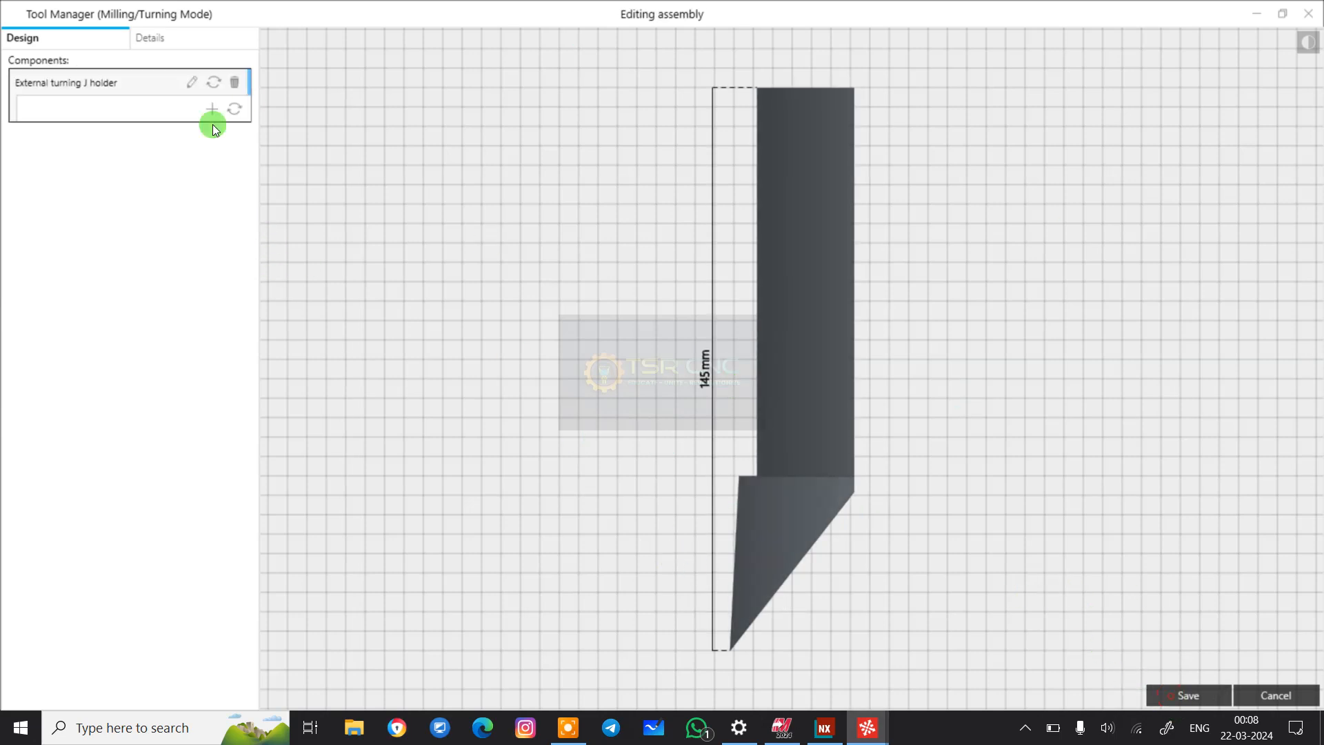
- Add a Turning insert D with a 0.8 mm corner radius to the J holder assembly
left_click(211, 107)
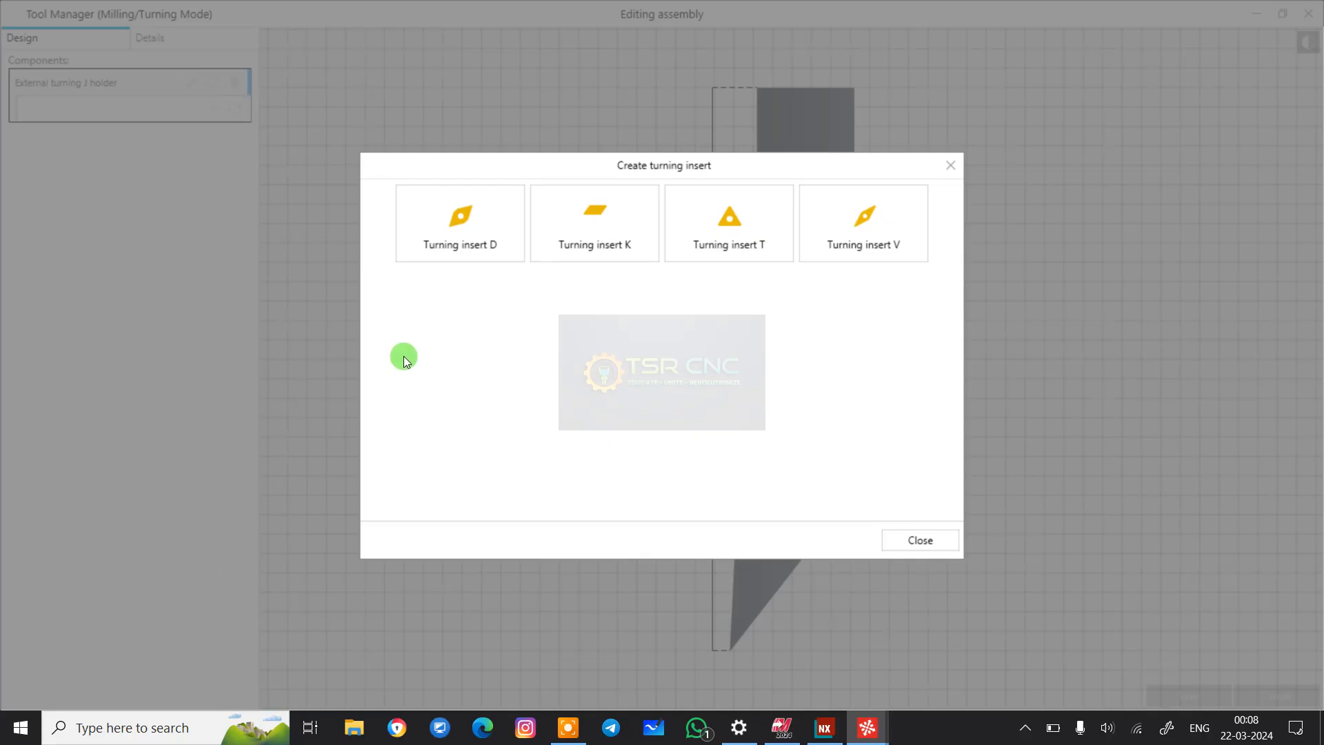
left_click(494, 225)
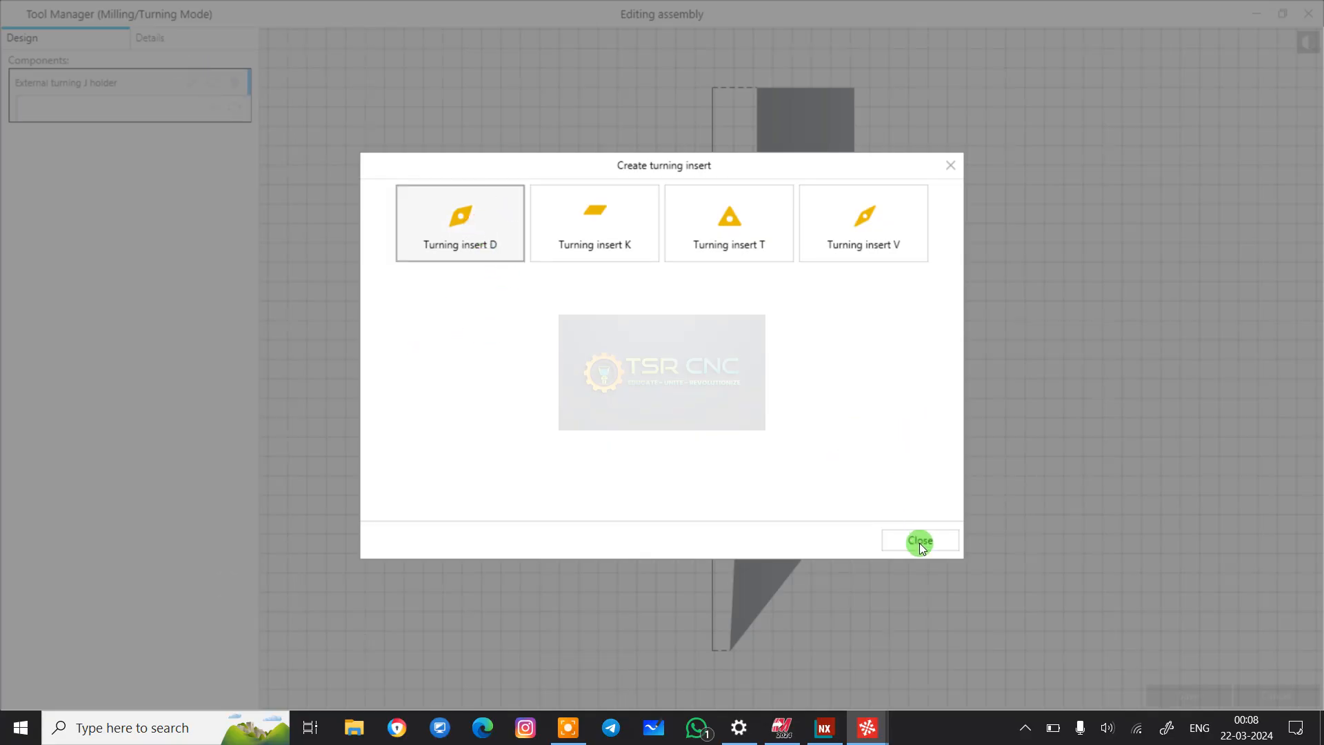
double_click(503, 235)
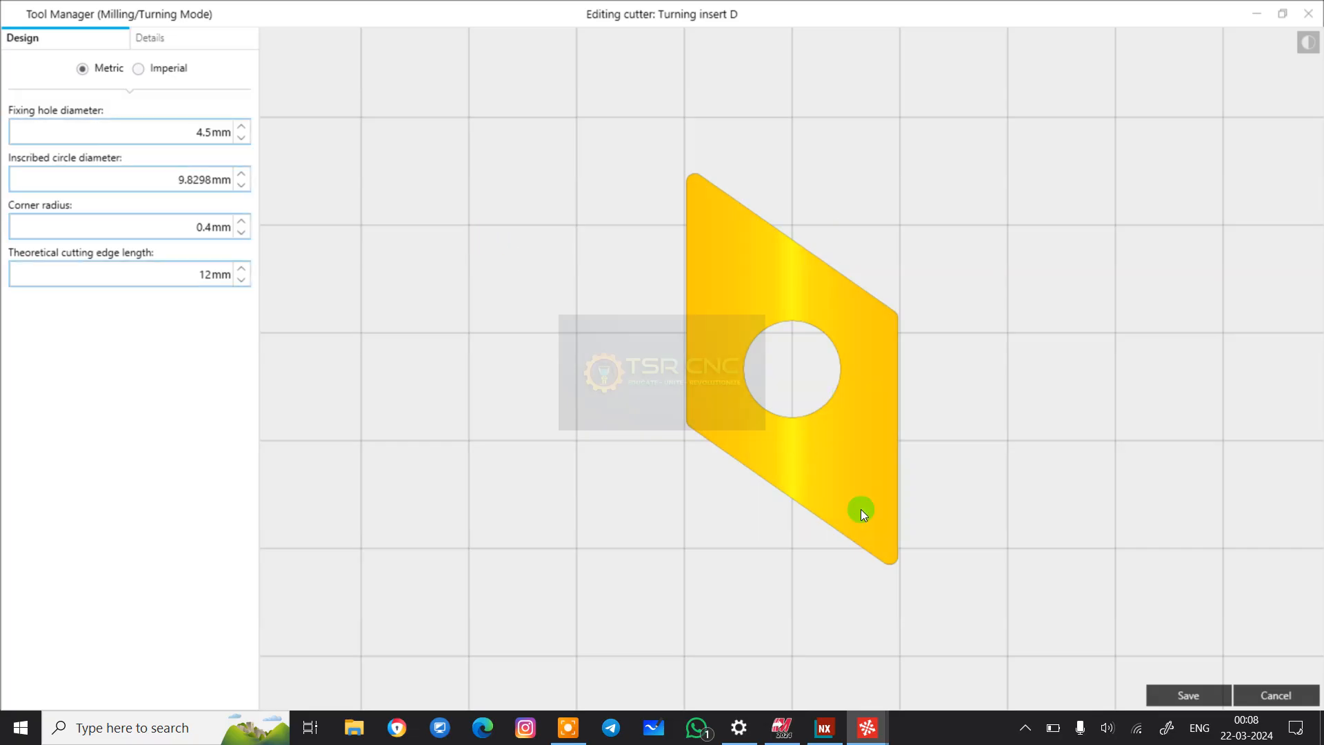
left_click(693, 178)
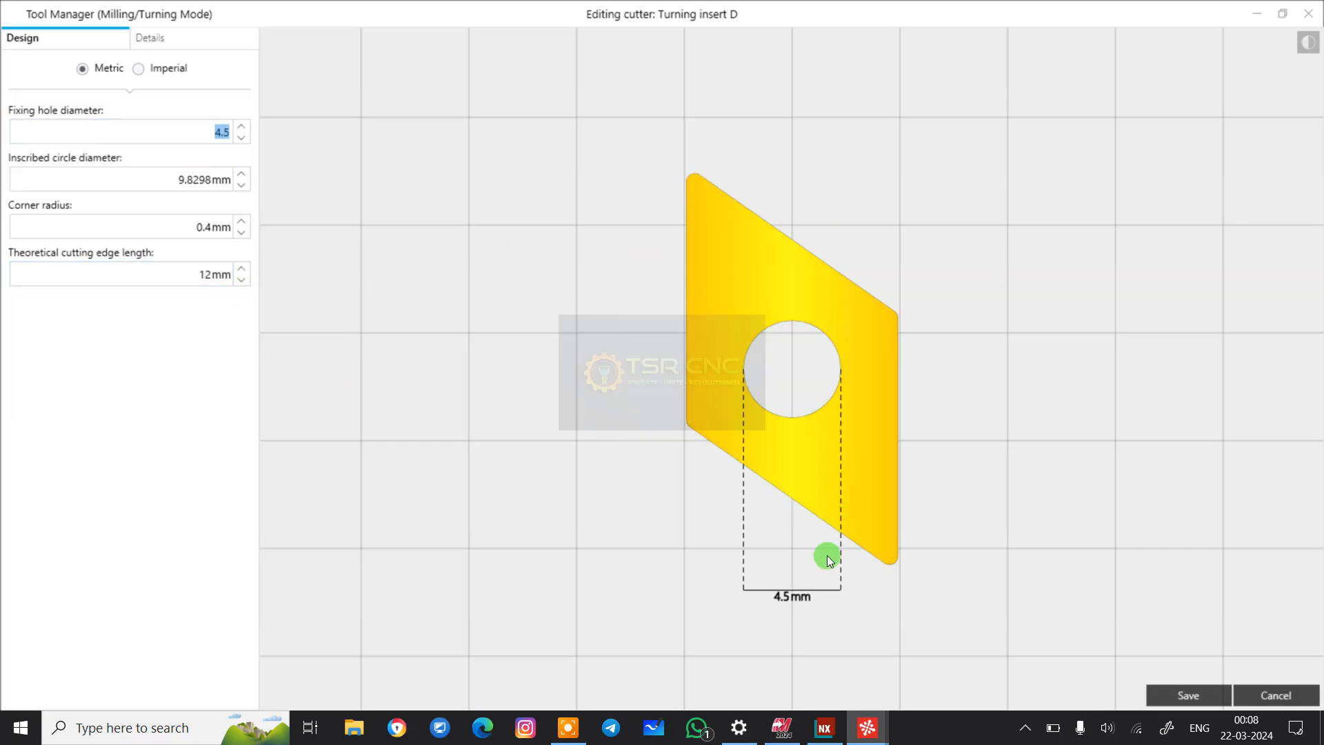
left_click(886, 558)
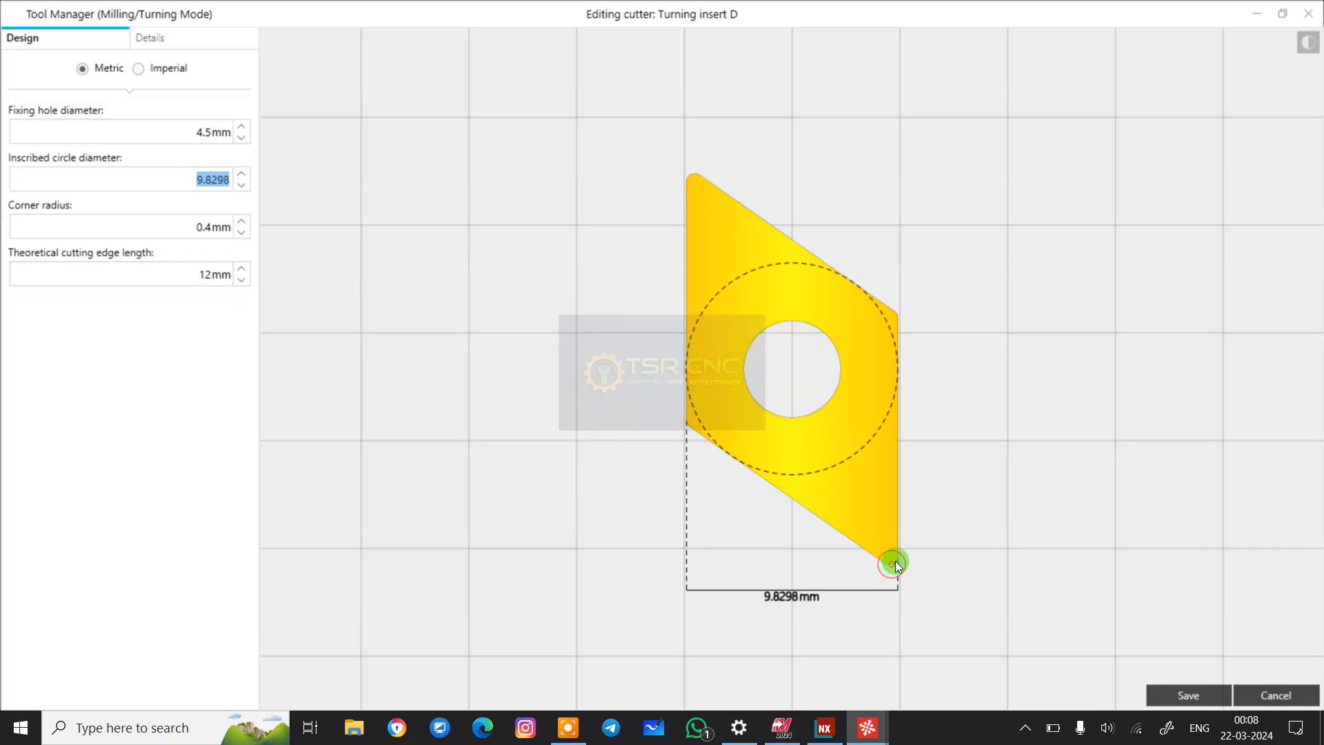
left_click(894, 561)
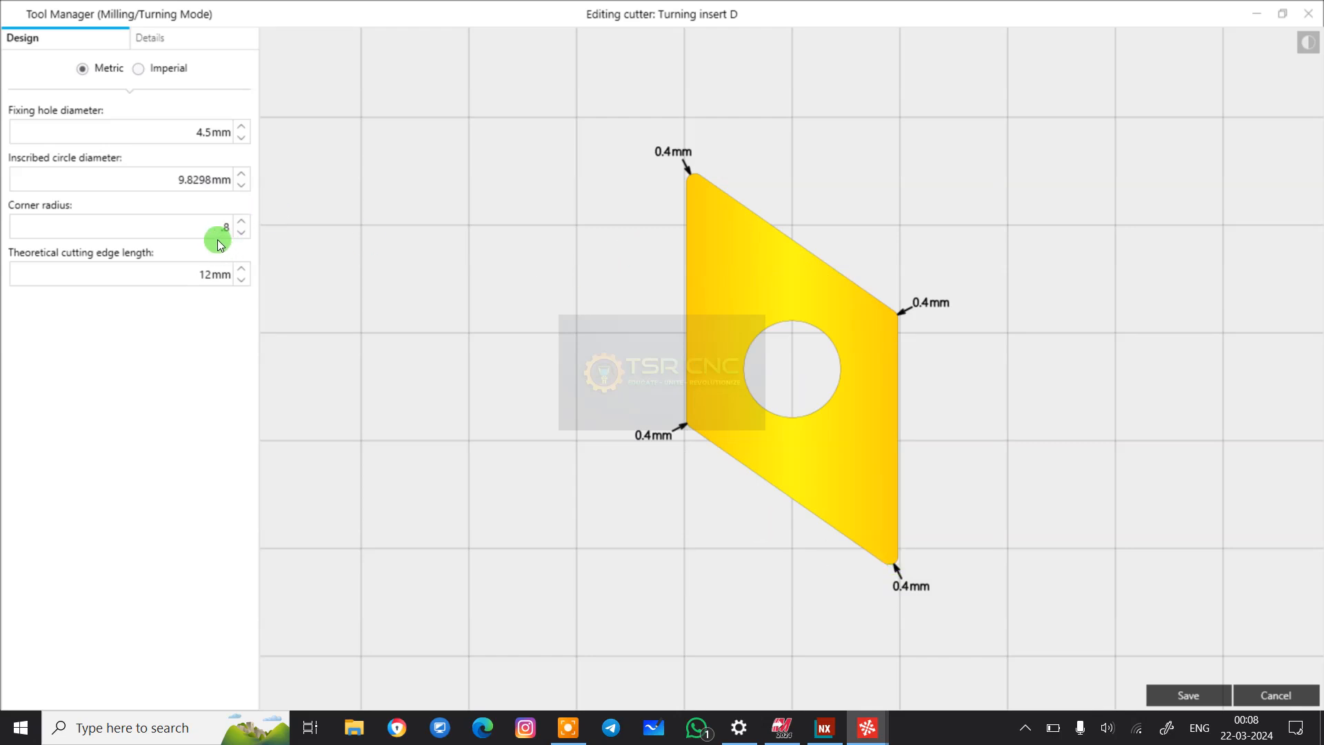
key("Return")
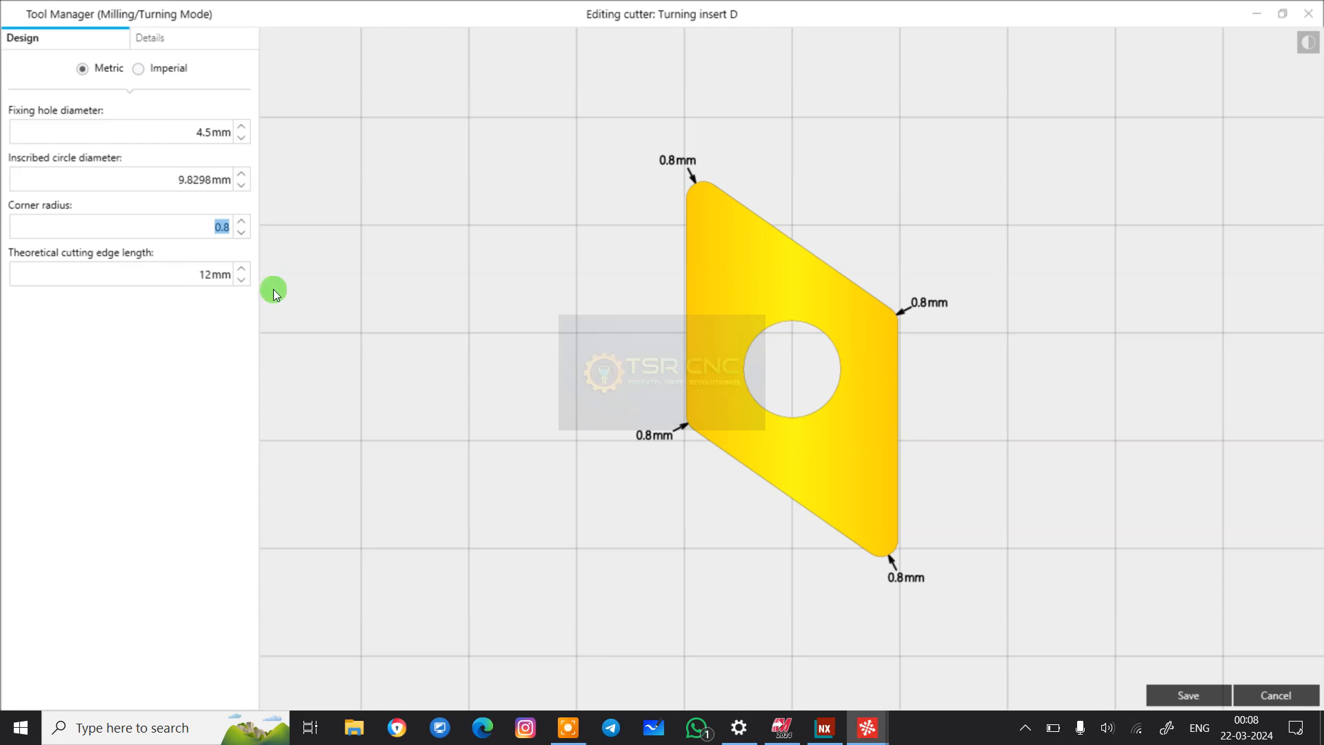
left_click(1167, 693)
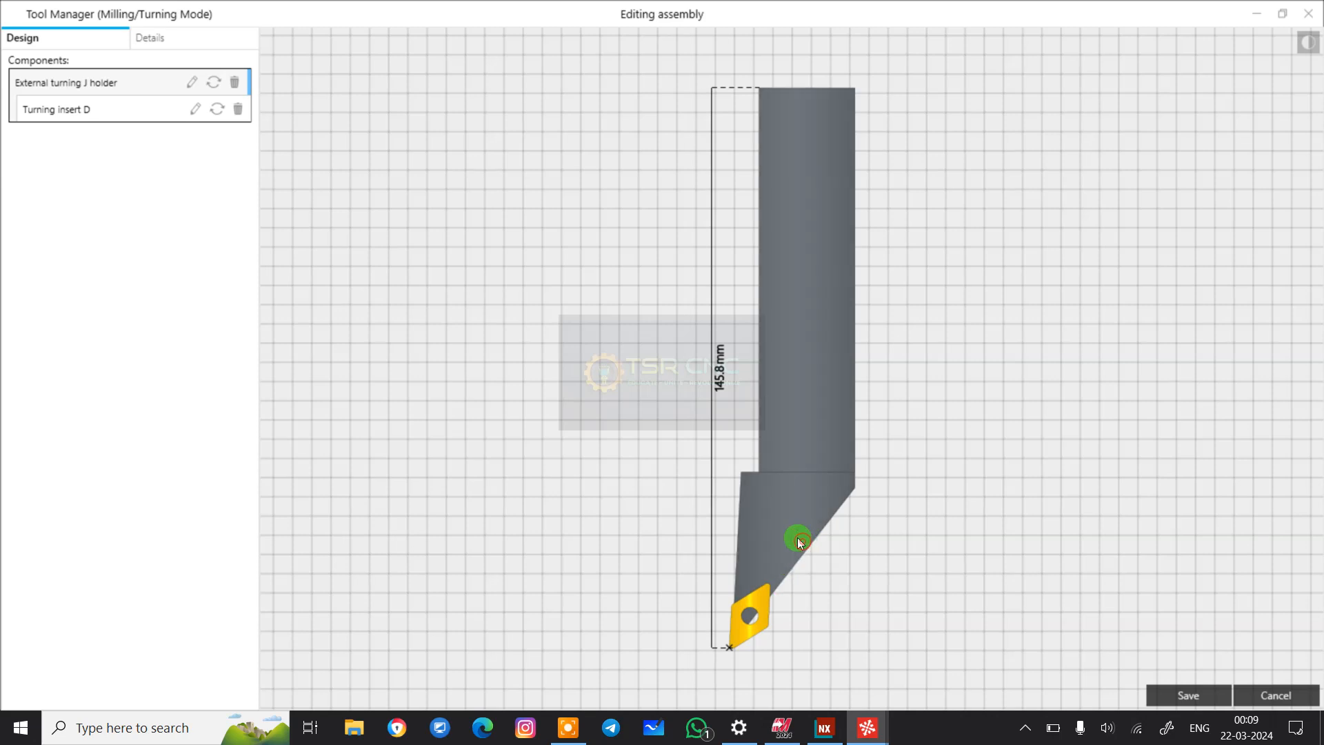
- Widen the J holder's head top angle past 53° to suit the D insert, and save the holder and the assembly
double_click(128, 81)
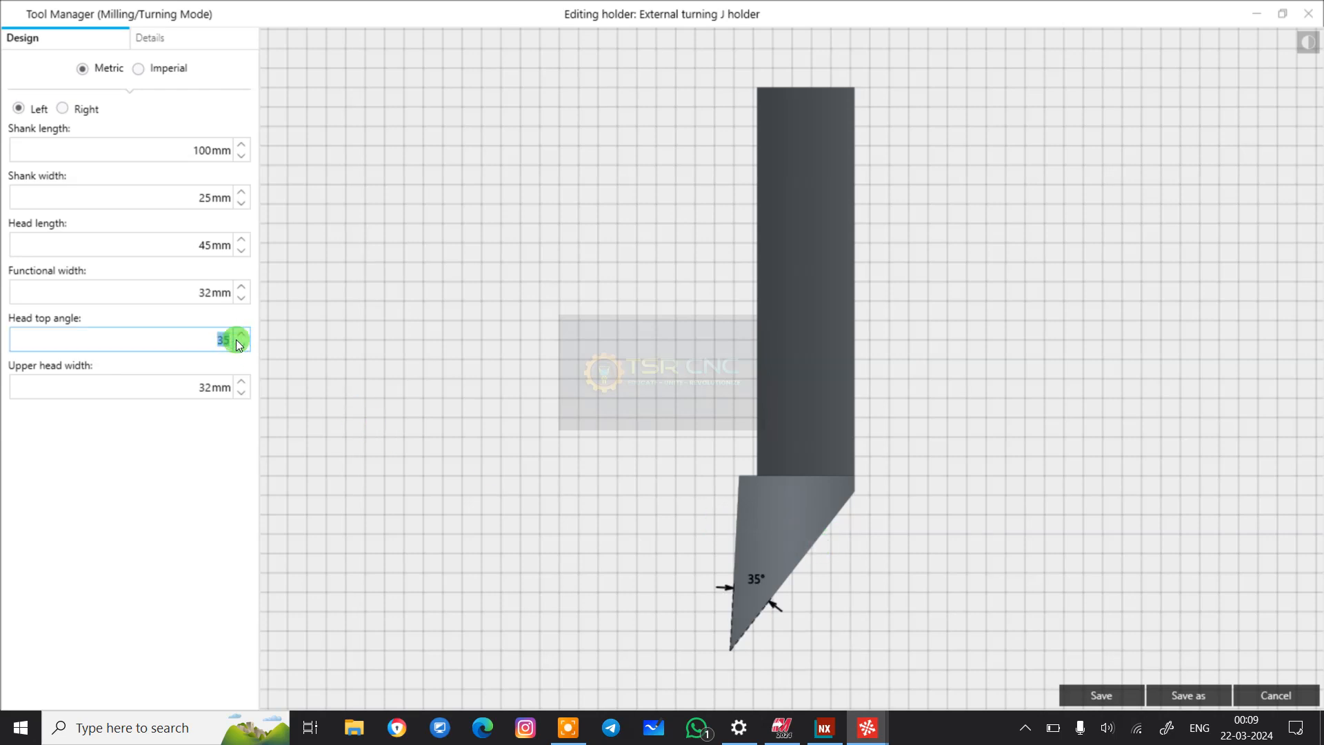
left_click_drag(243, 333, 242, 333)
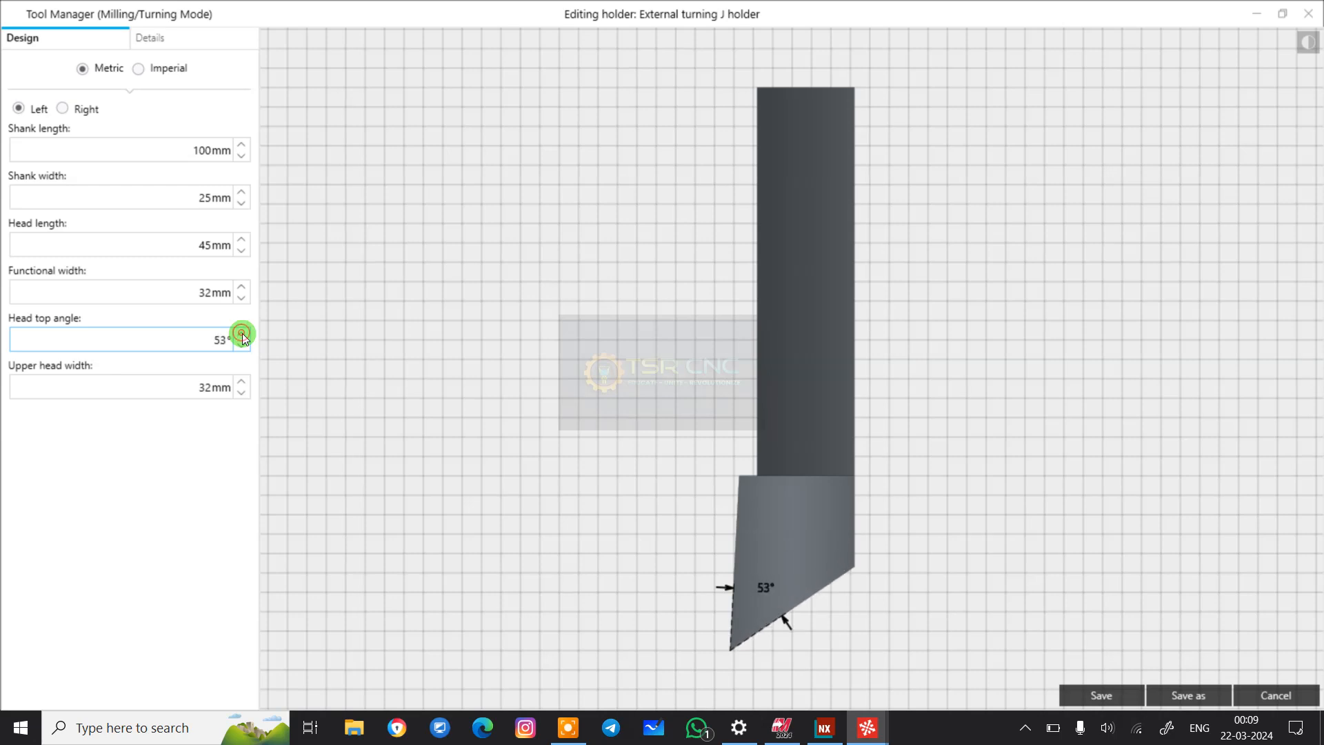
left_click(242, 333)
left_click(242, 333)
left_click(1091, 703)
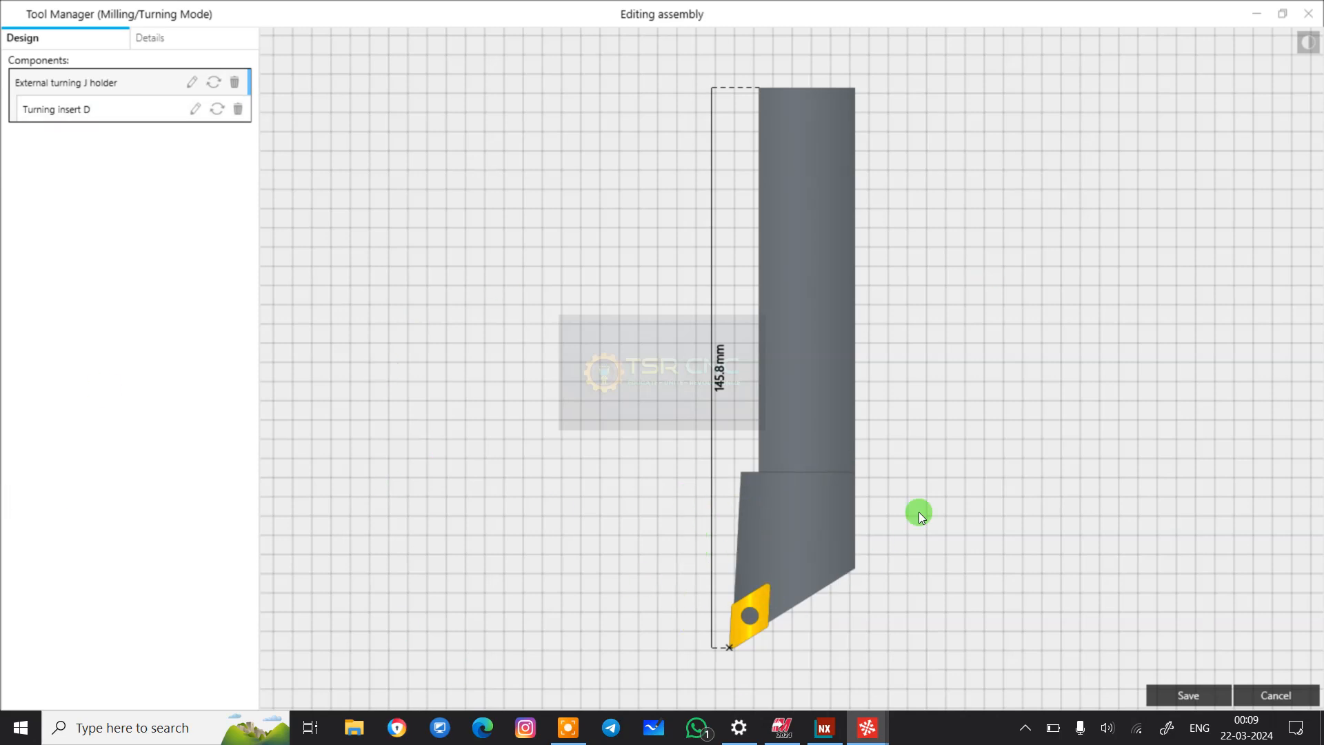
left_click(1205, 694)
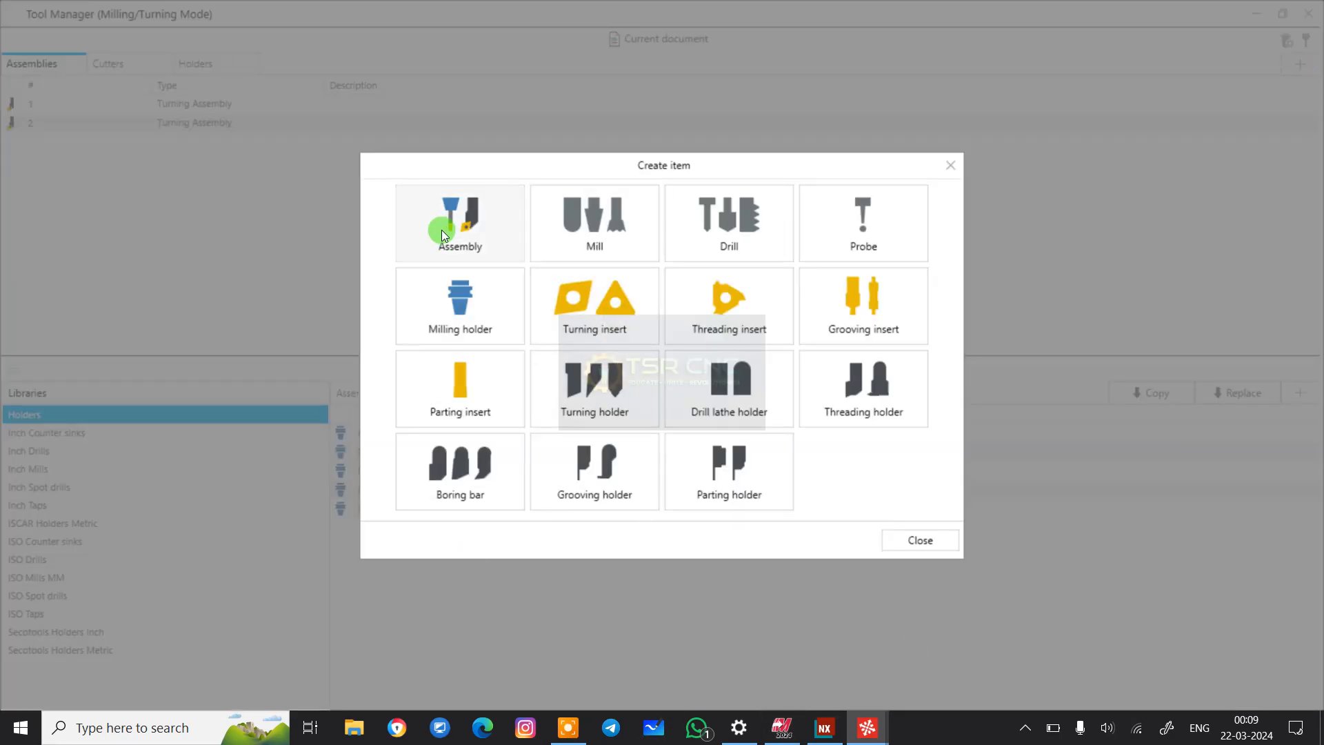
- Create a third tool assembly from empty and give it a default left-hand metric External turning J holder with a 35° head top angle
left_click(441, 229)
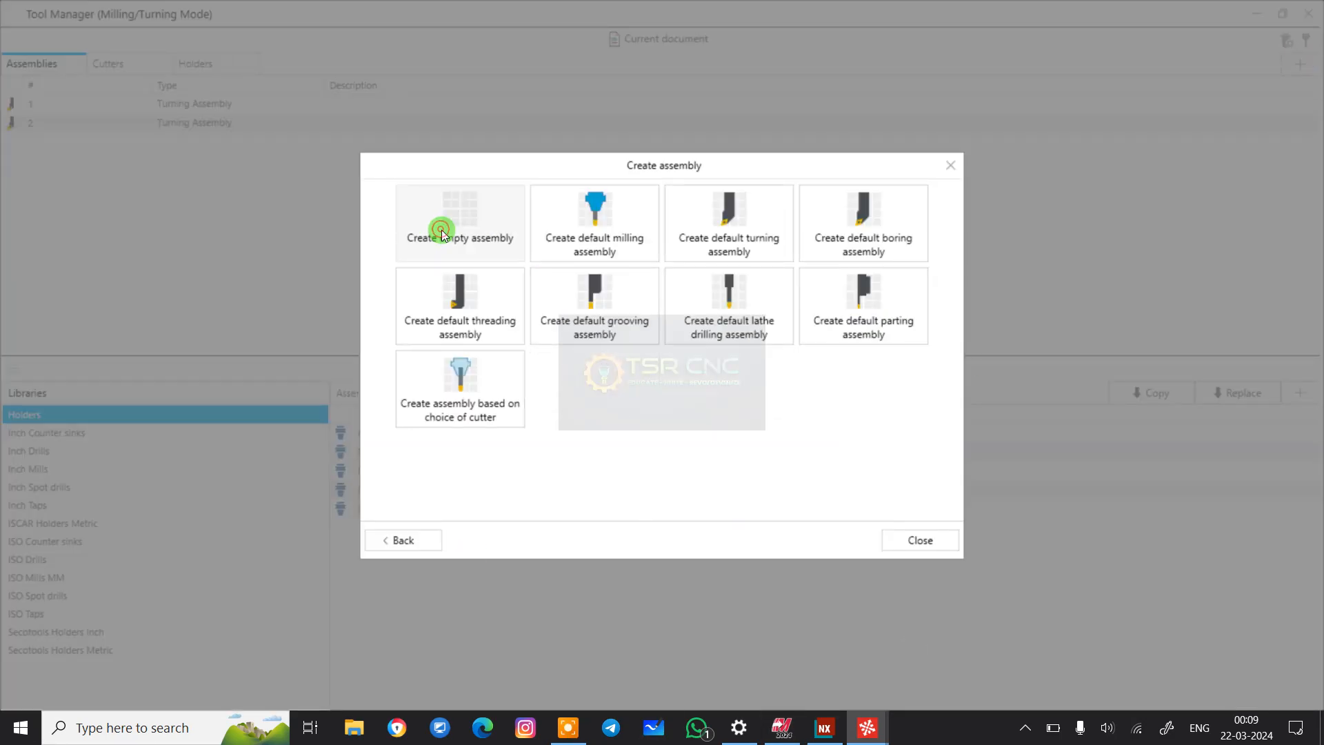
left_click(470, 211)
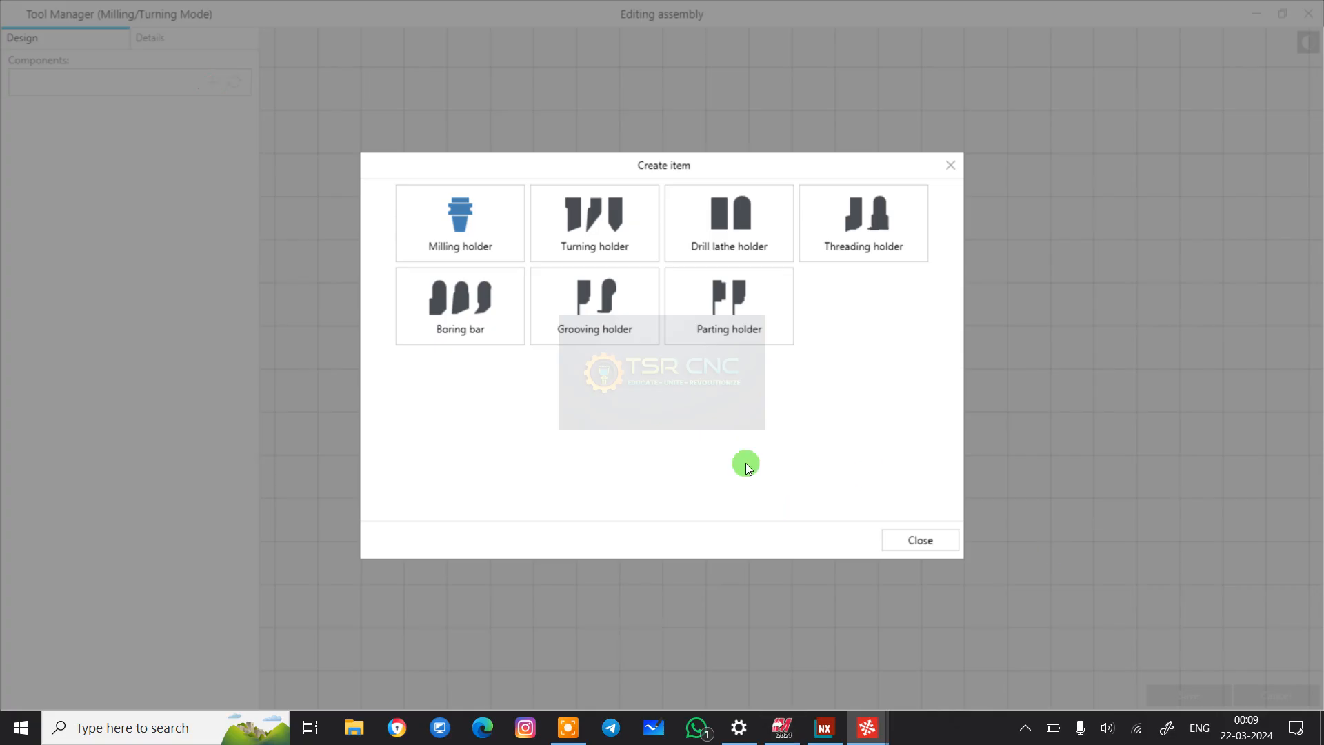
left_click(581, 234)
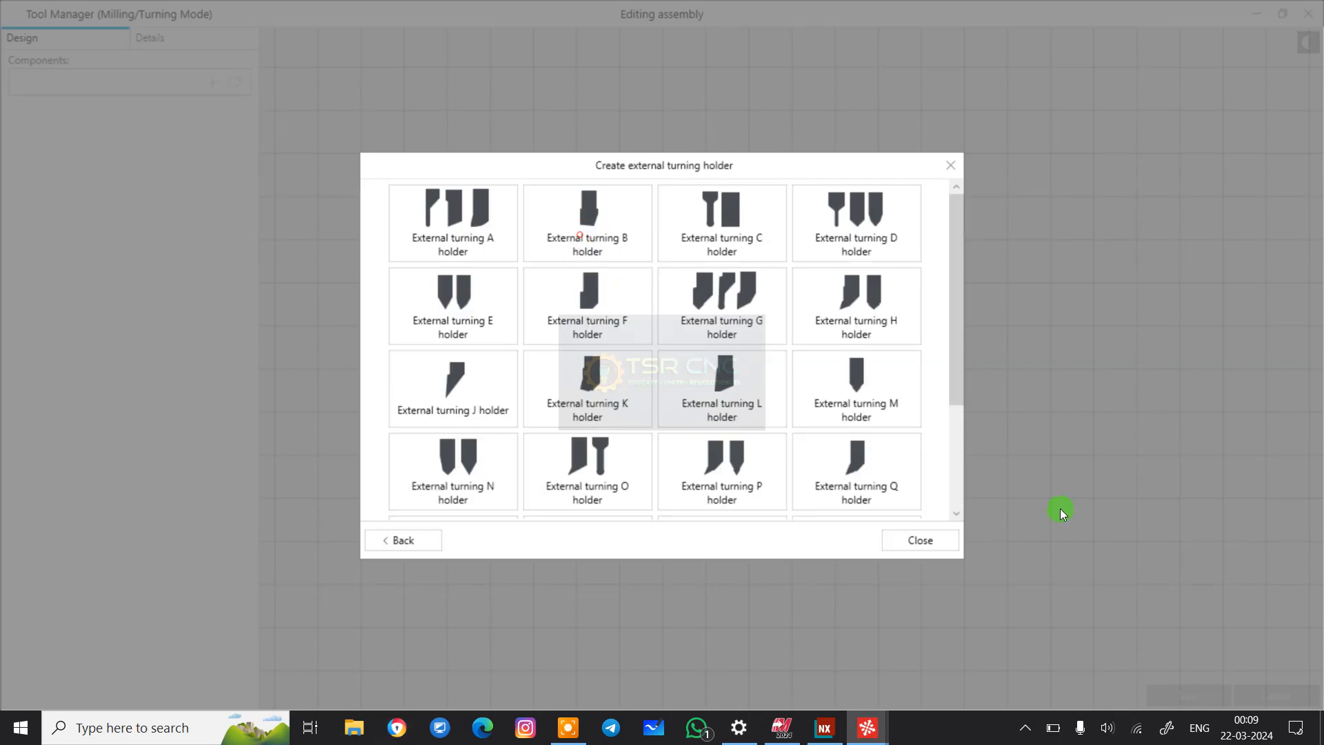
left_click(450, 383)
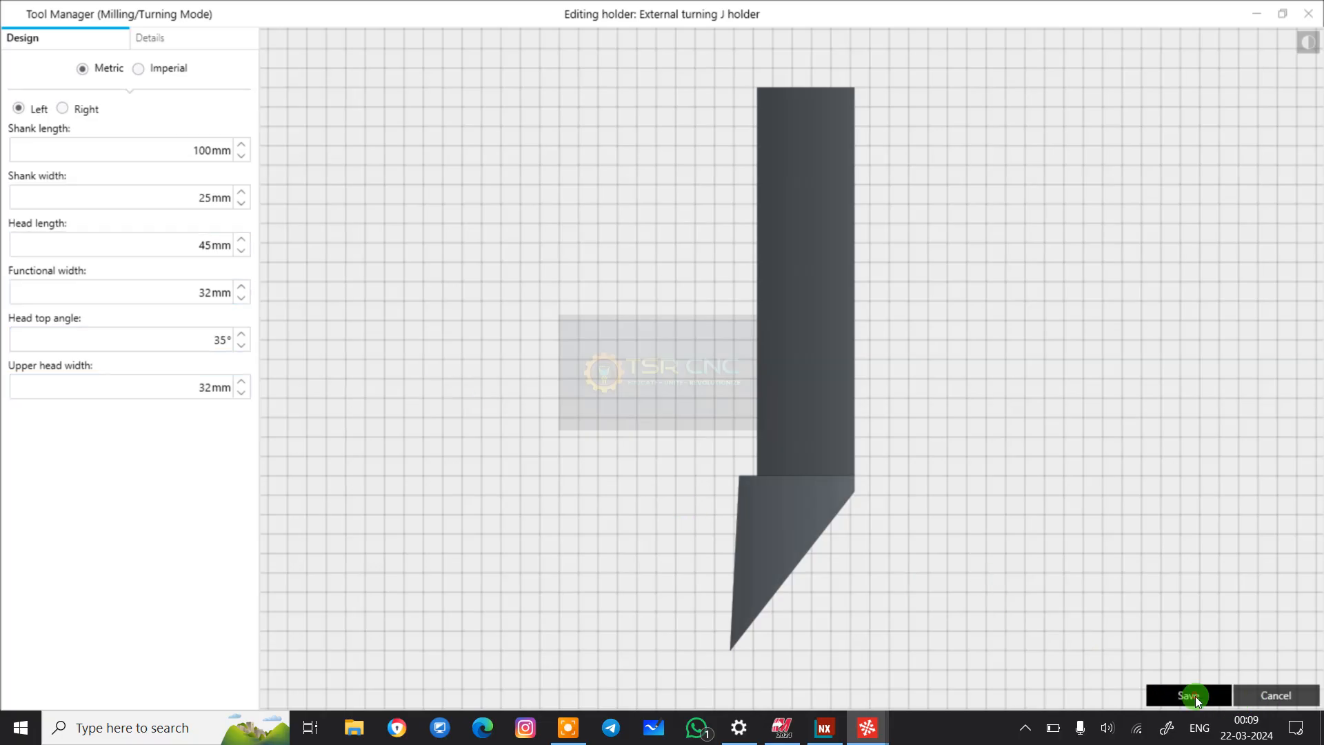
left_click(1196, 698)
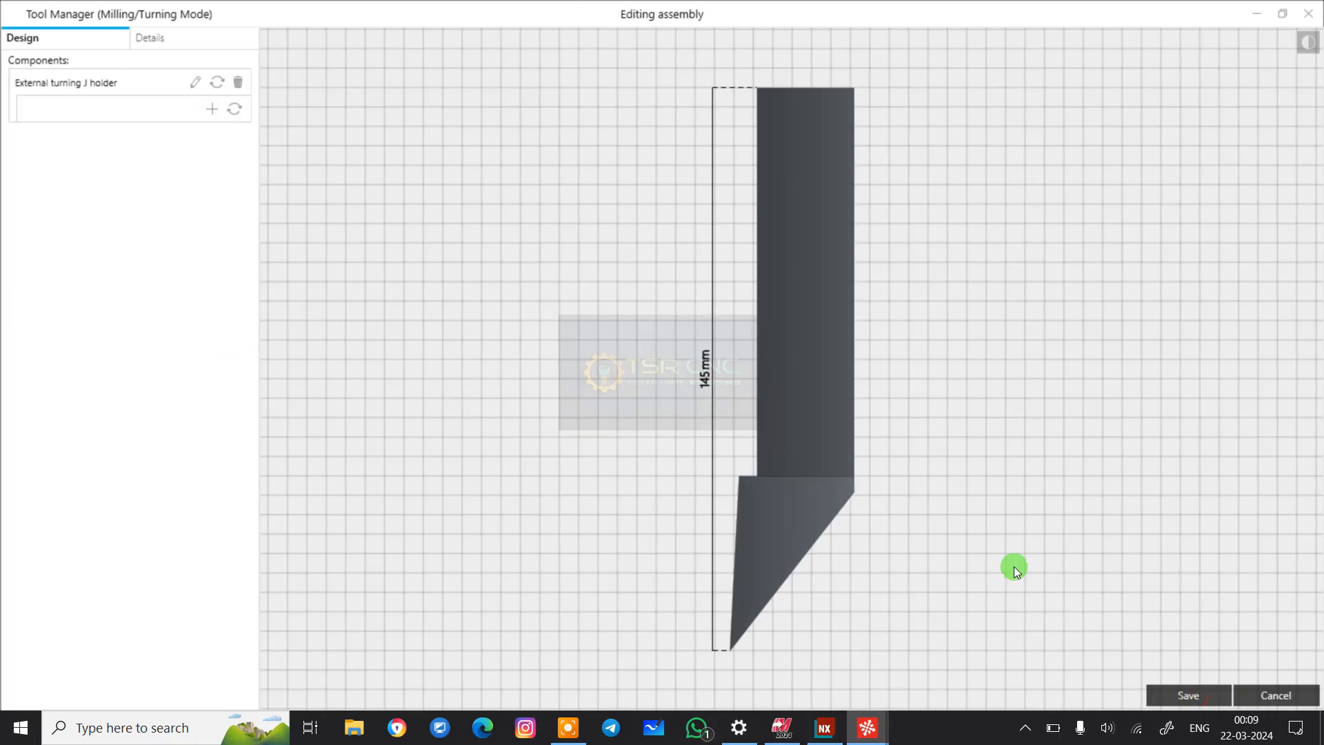
- Add a Turning insert V with its default 0.4 mm corner radius to the third assembly and save the assembly
left_click(209, 108)
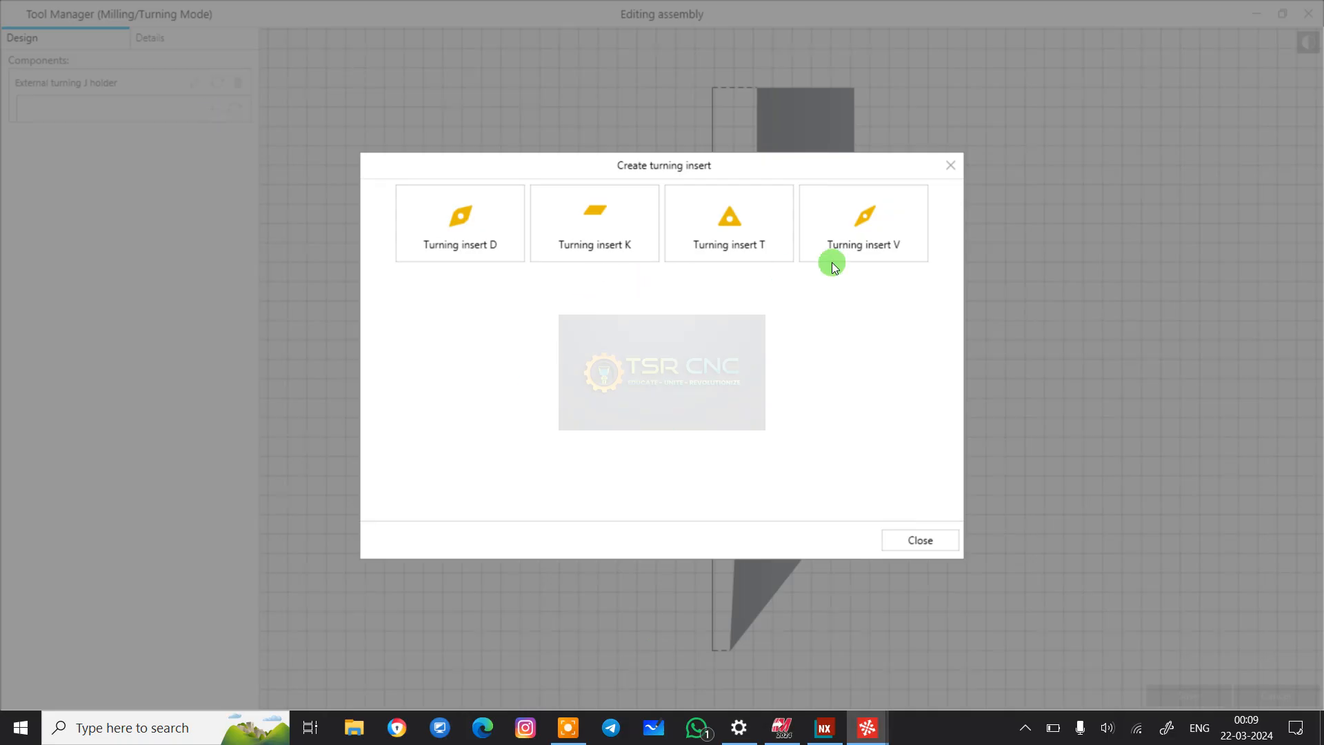
left_click(892, 242)
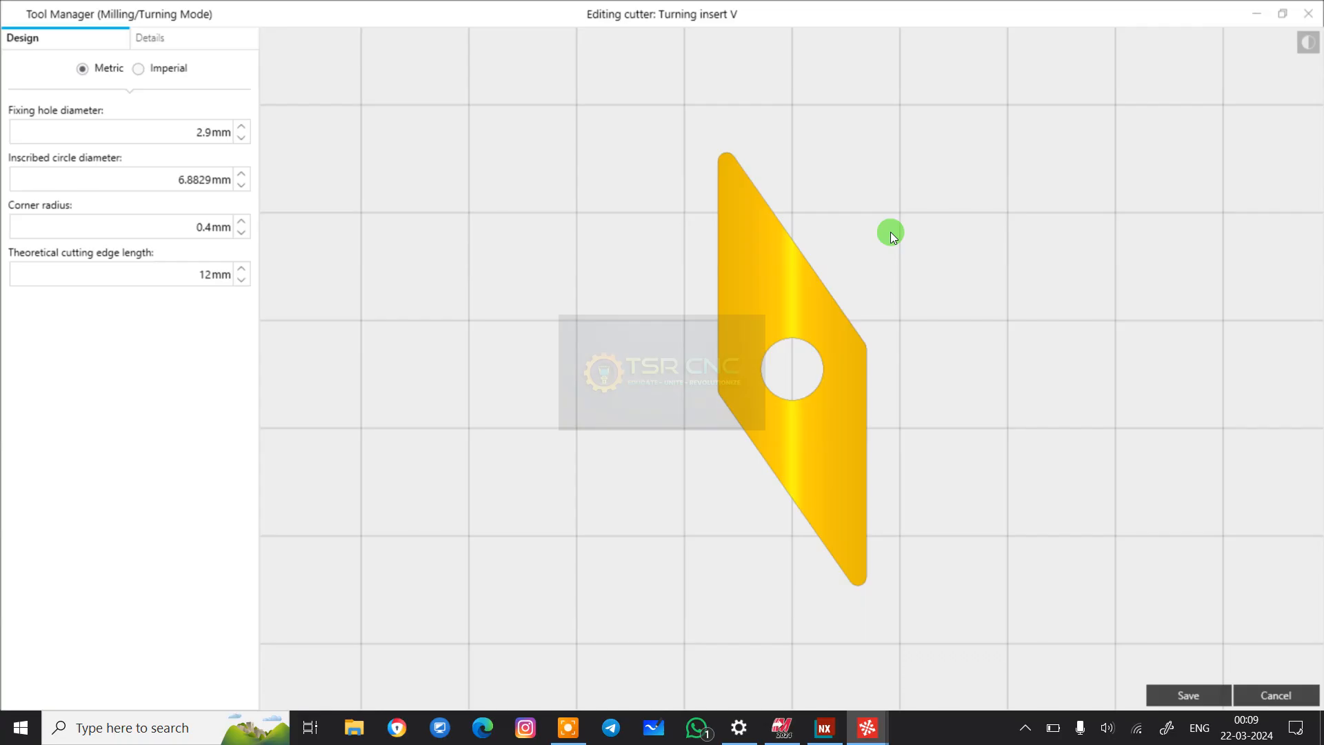
left_click(202, 226)
left_click(879, 540)
left_click(1186, 690)
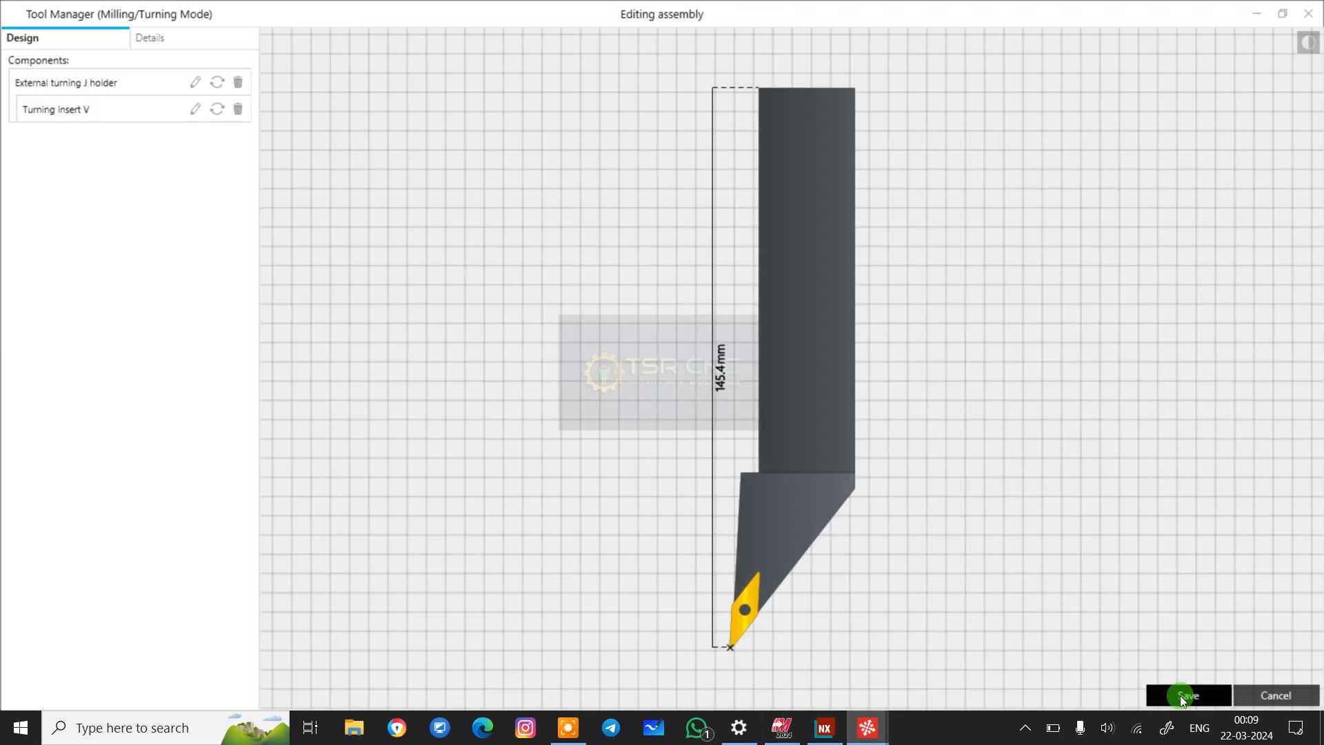
left_click(1185, 702)
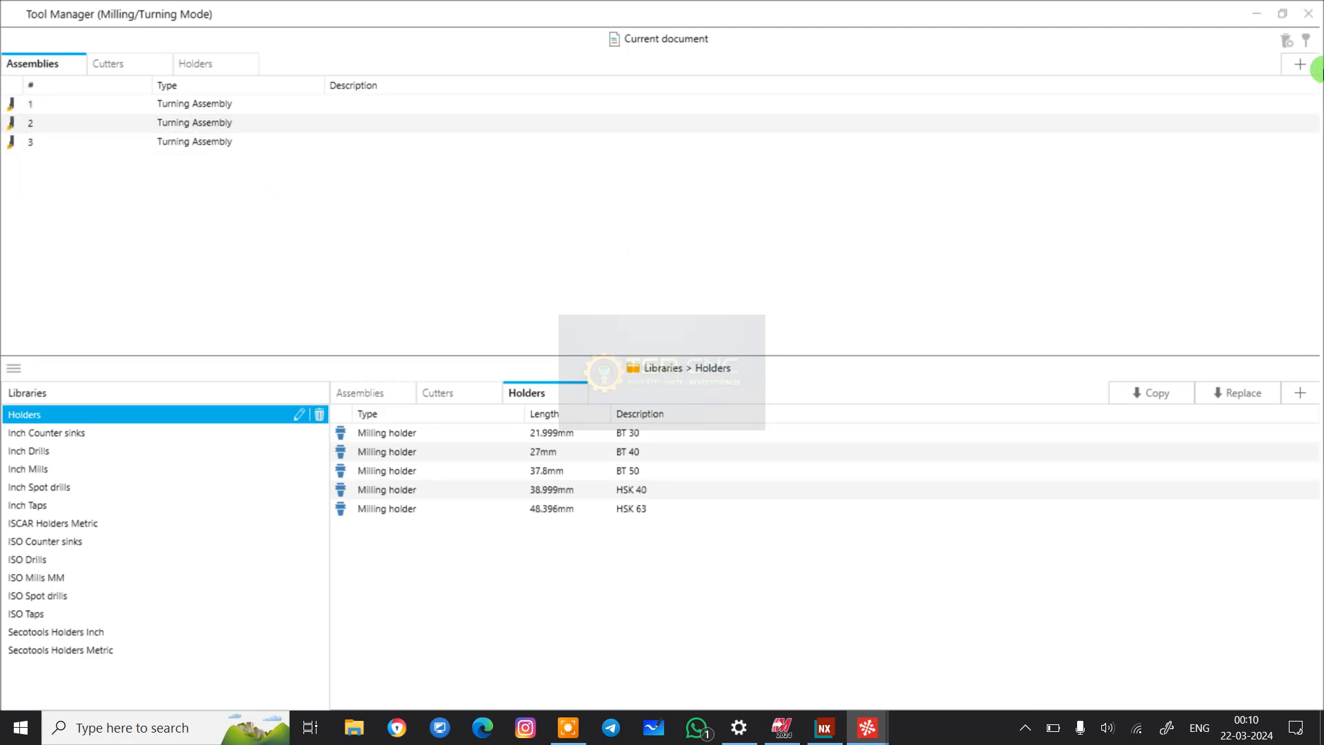
- Close the tool setup, play the backplot of unnamed_0.NC with the new tools, and examine the insert tip against the toolpath
left_click(1310, 15)
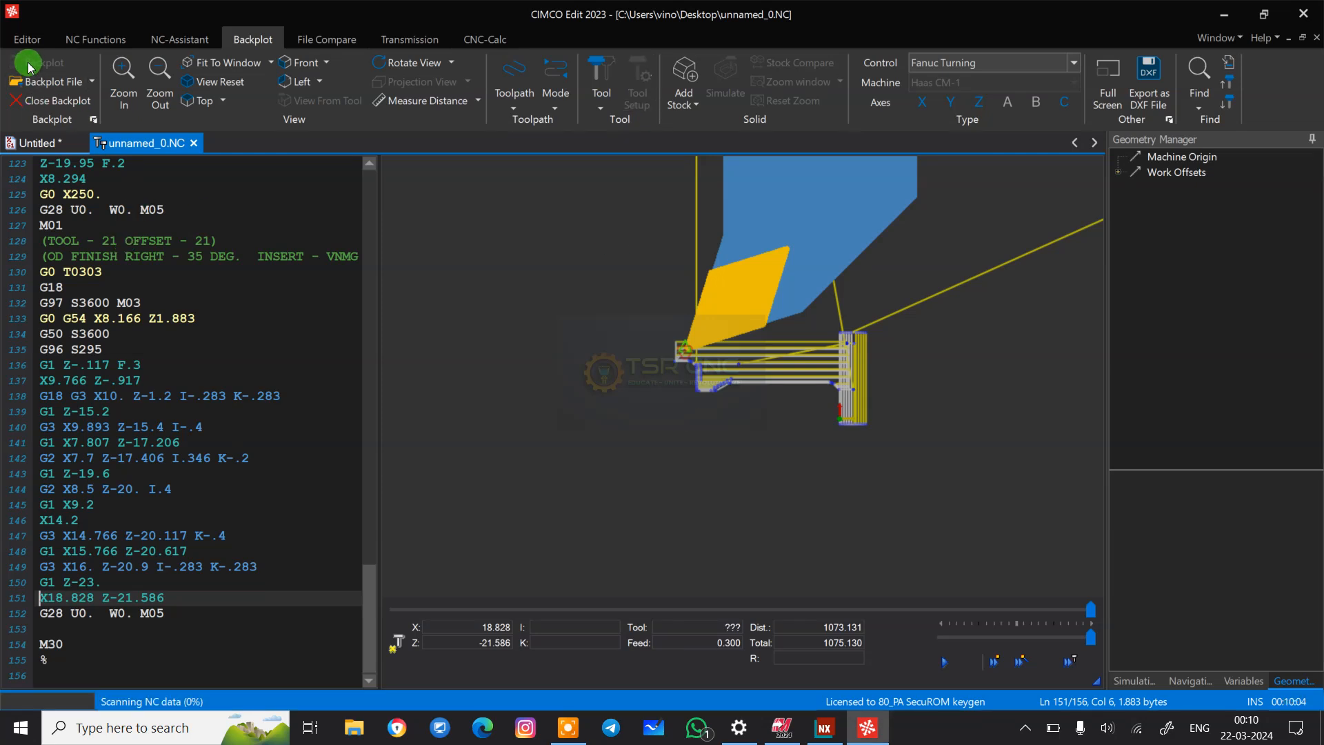
scroll(720, 278, "down", 3)
scroll(587, 419, "up", 7)
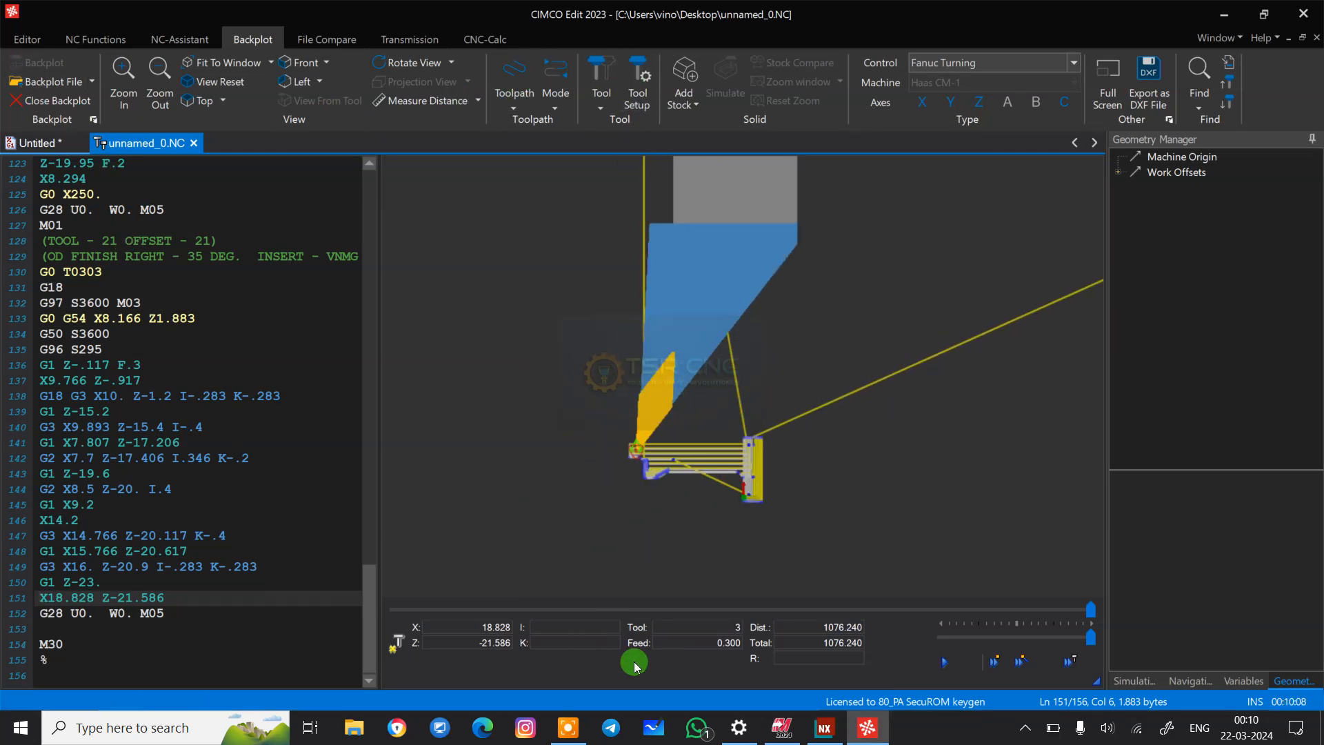
left_click(957, 660)
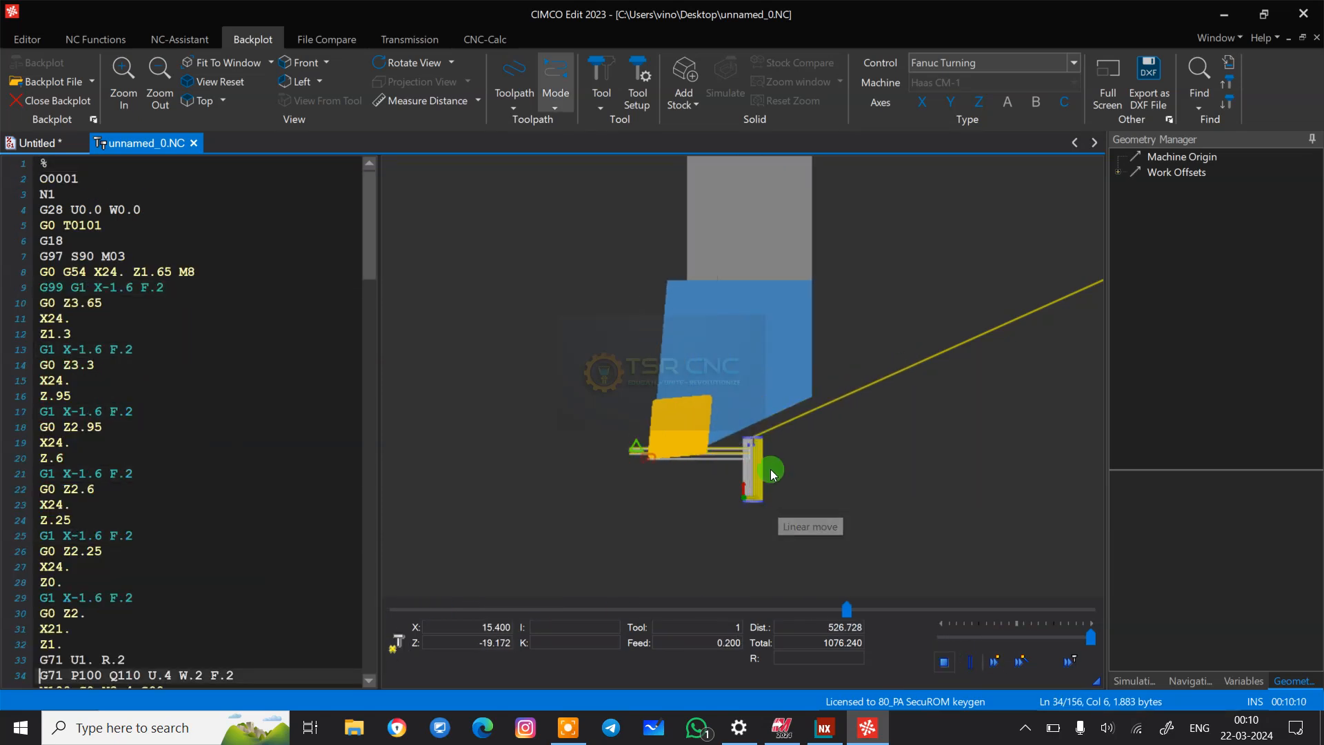
left_click(647, 452)
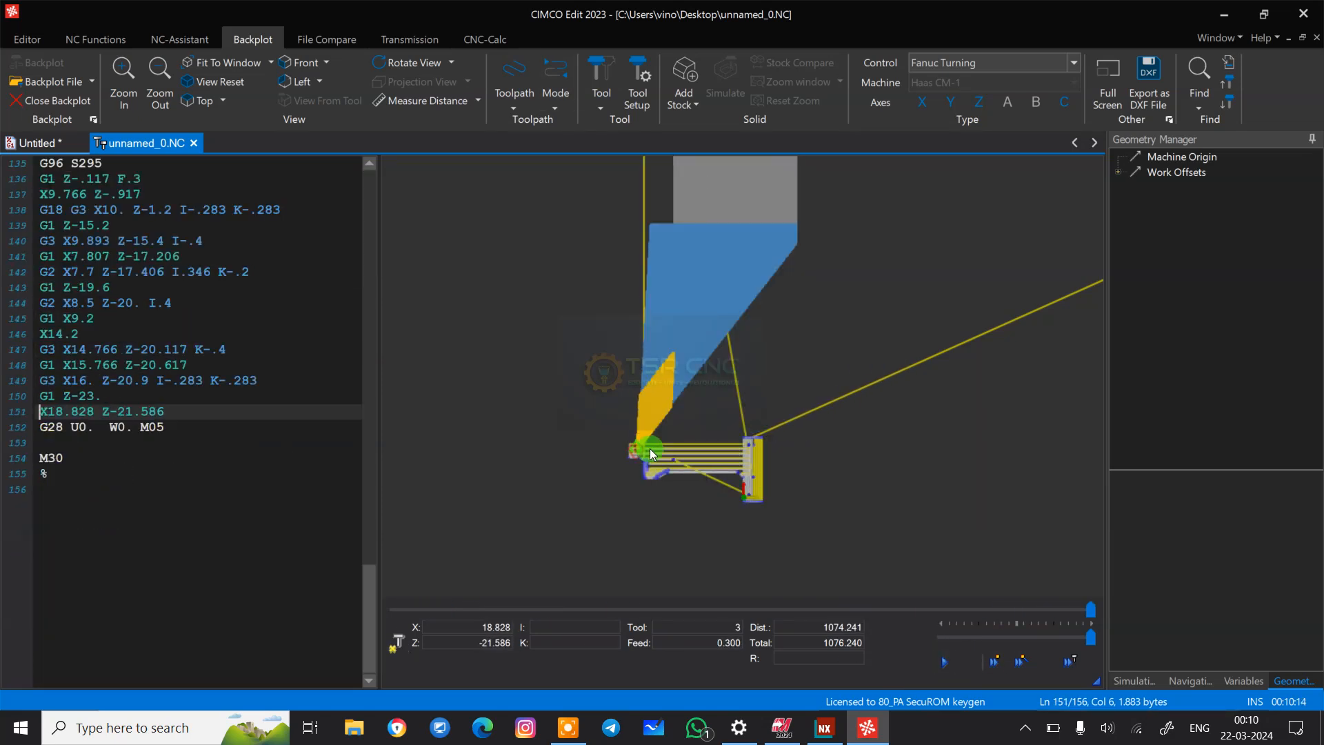
scroll(644, 449, "up", 4)
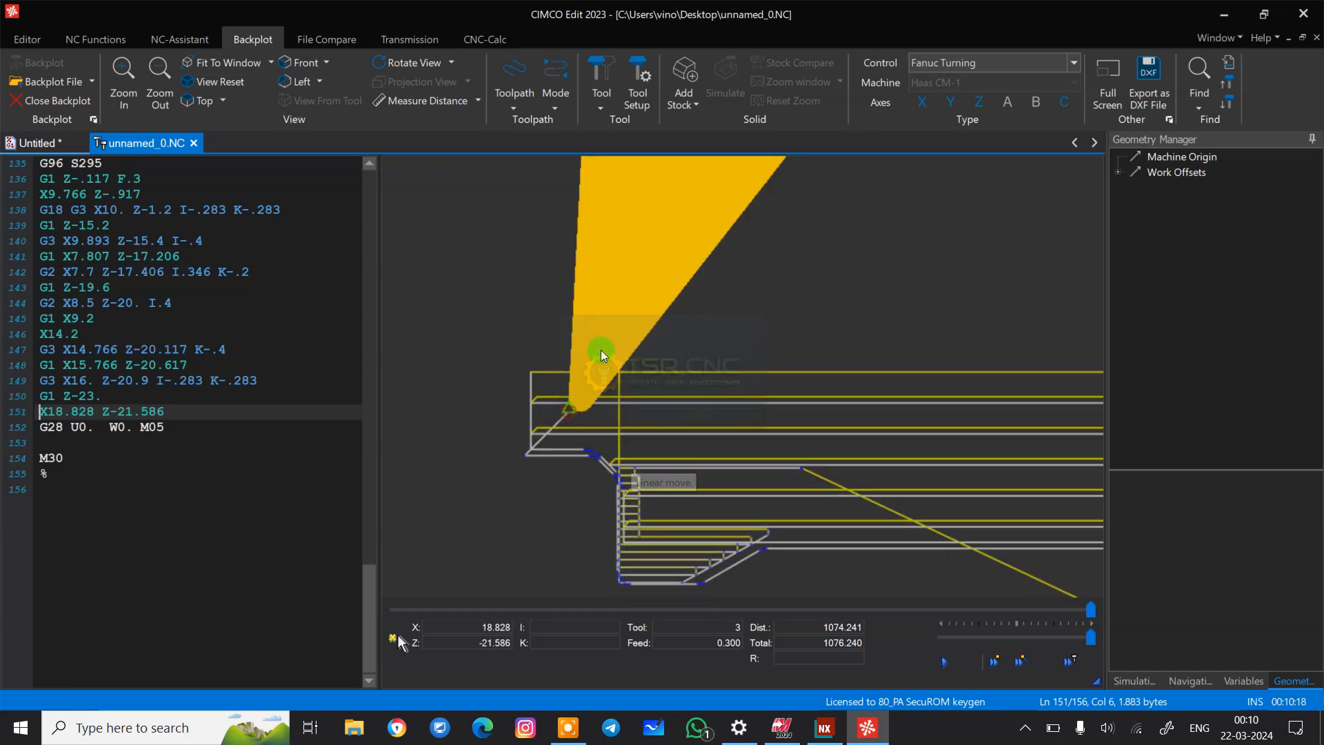
scroll(605, 355, "down", 2)
scroll(680, 427, "down", 5)
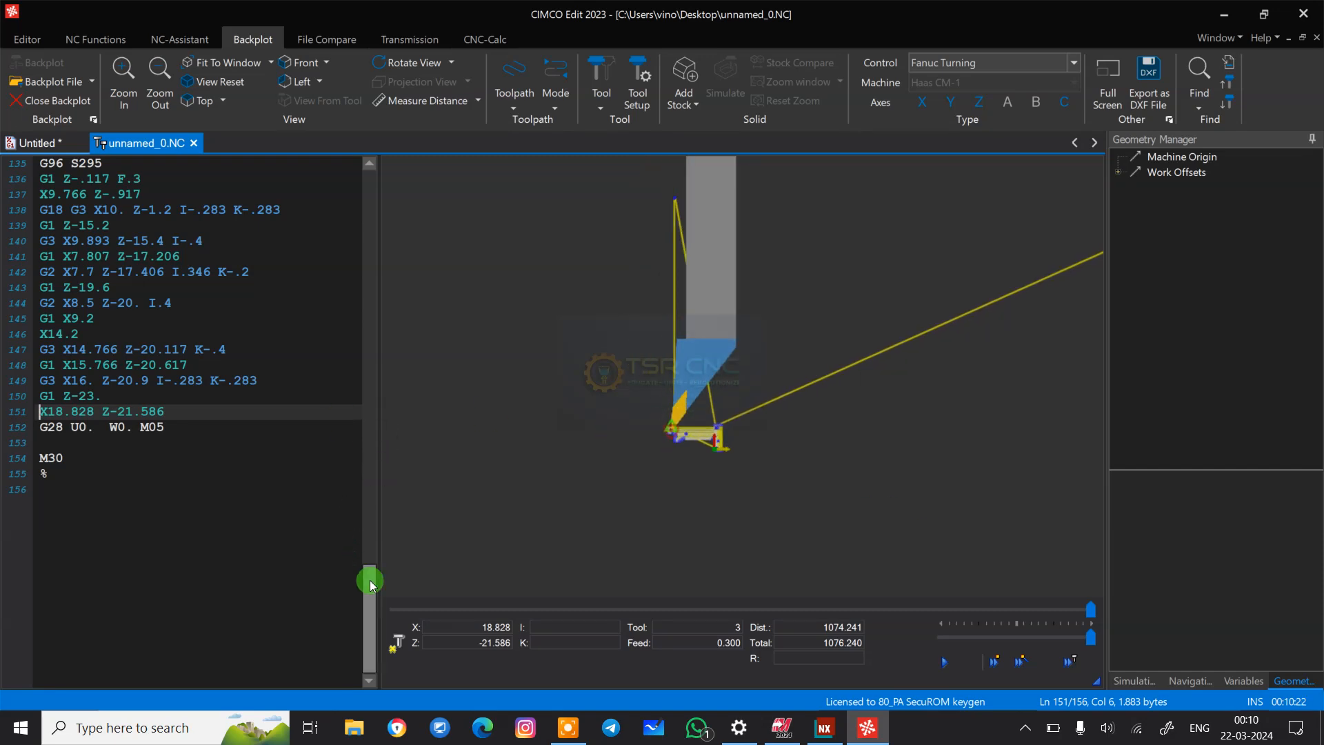
- Jump the backplot to the T0202 tool change after M01 and examine the insert's position against the toolpath
left_click_drag(369, 581, 422, 318)
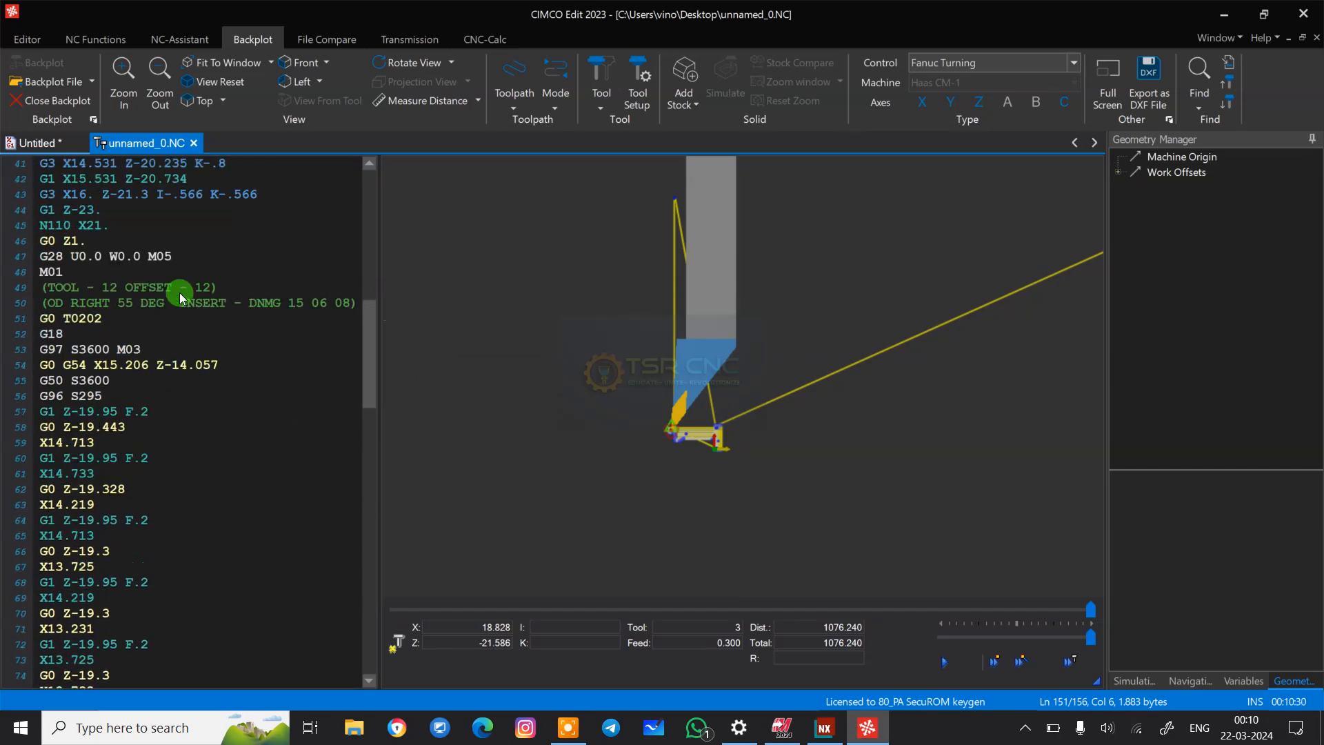
left_click(113, 273)
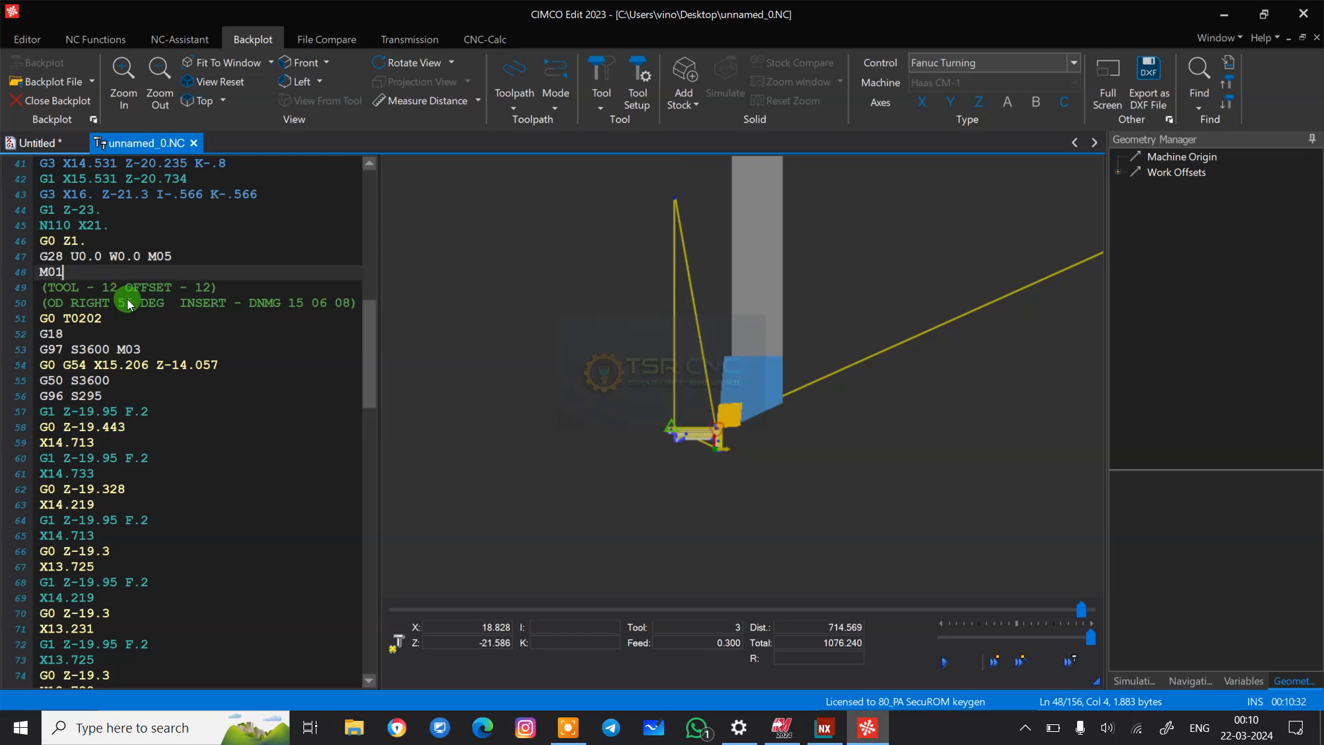
left_click(92, 349)
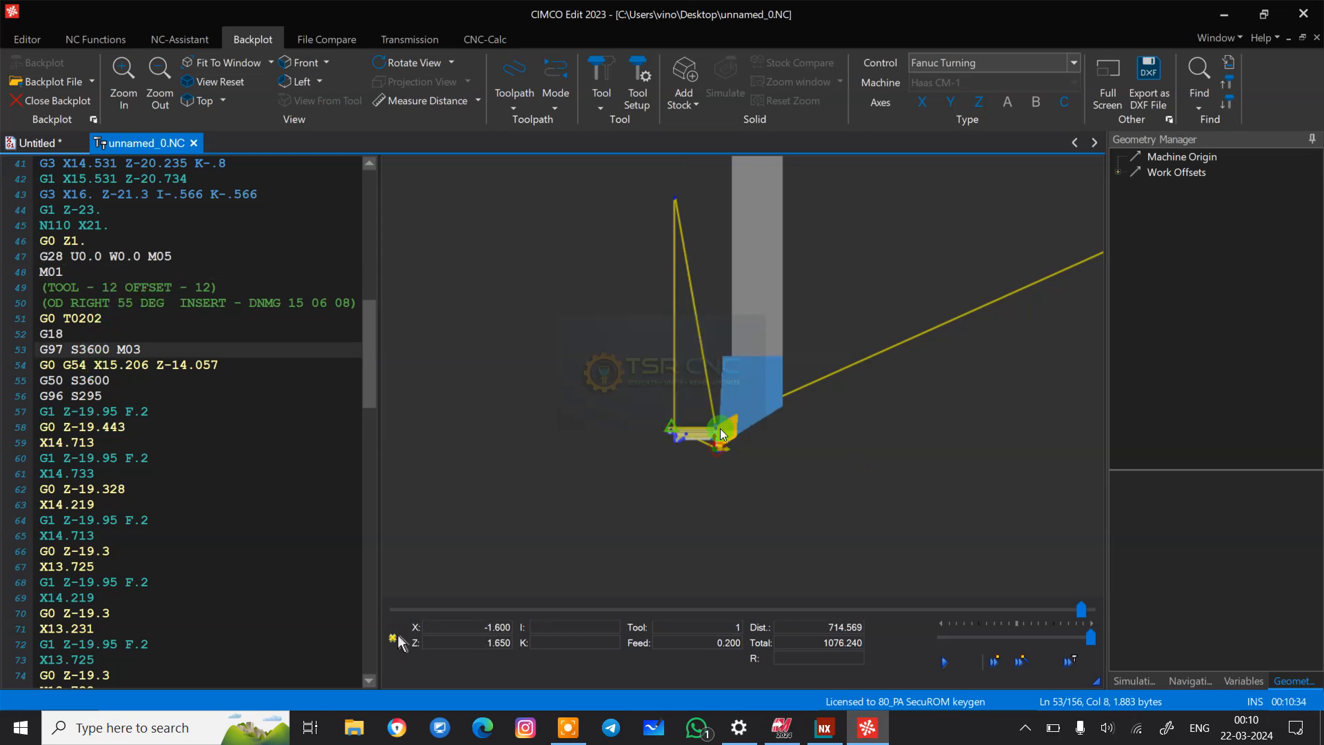
scroll(720, 428, "up", 5)
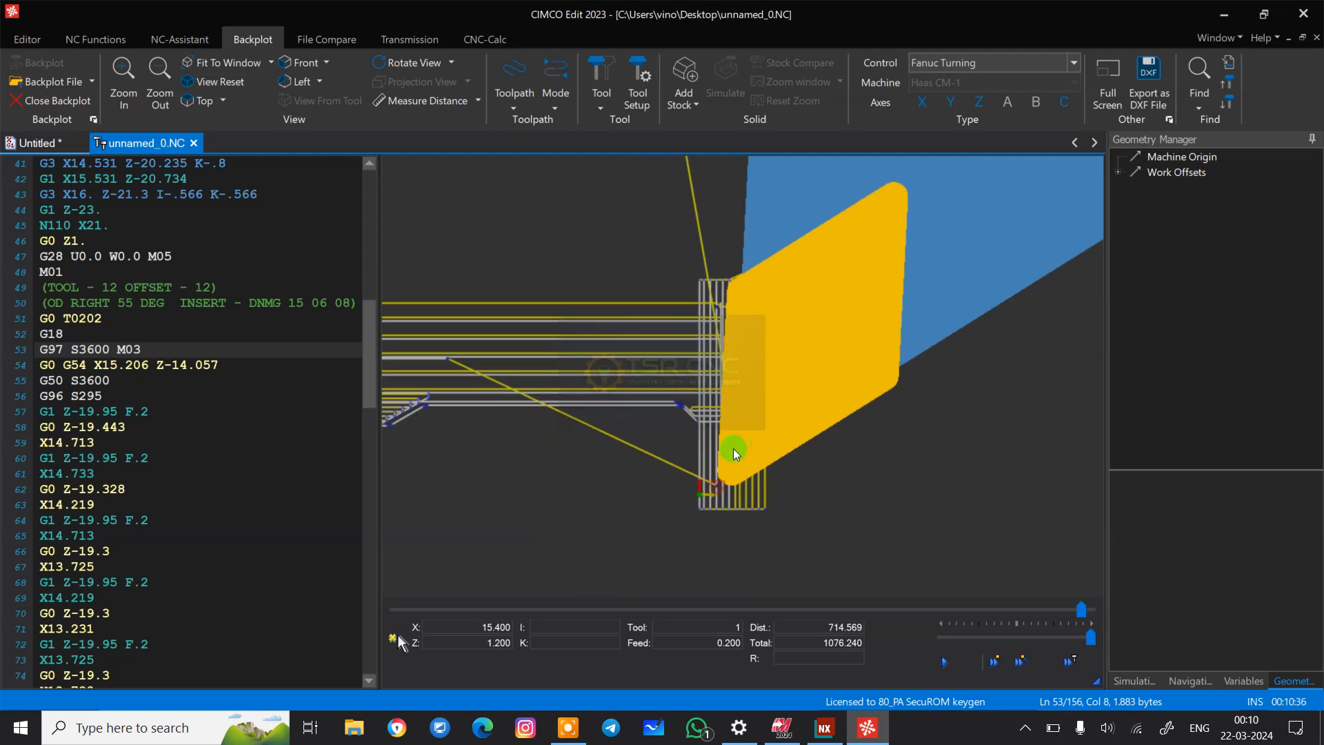
scroll(912, 390, "down", 3)
scroll(765, 415, "up", 5)
scroll(908, 374, "down", 3)
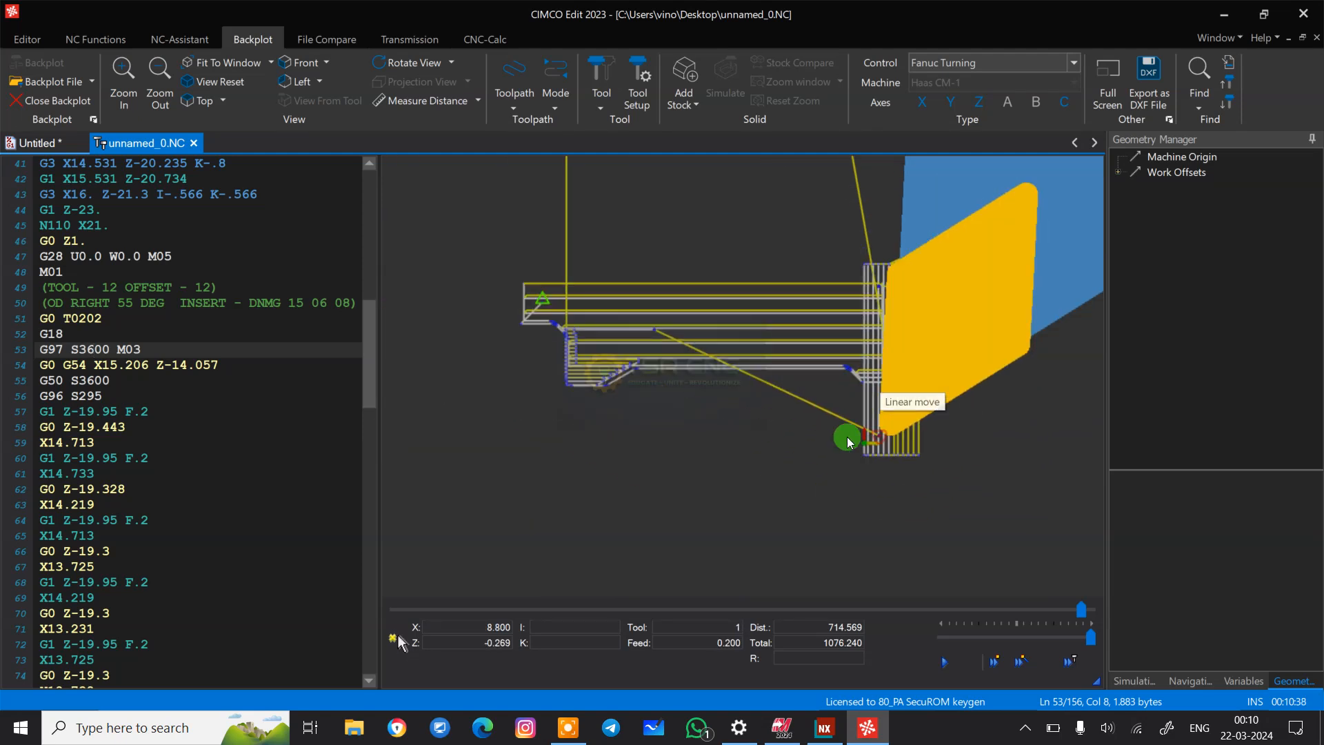
- Step the backplot through the T0202 cutting blocks from line 57 to line 92, following the D insert along the toolpath
left_click(81, 415)
left_click(75, 458)
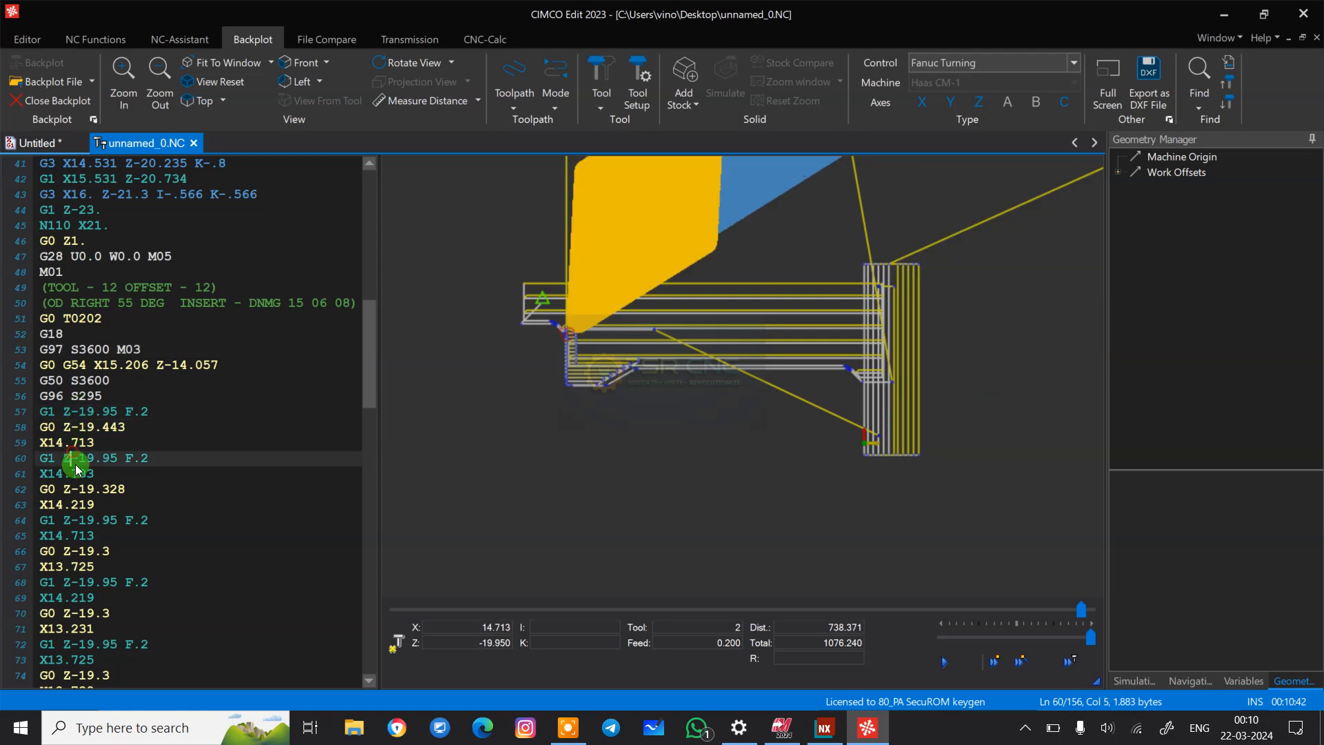
left_click(73, 504)
left_click(72, 551)
left_click(71, 597)
left_click(70, 613)
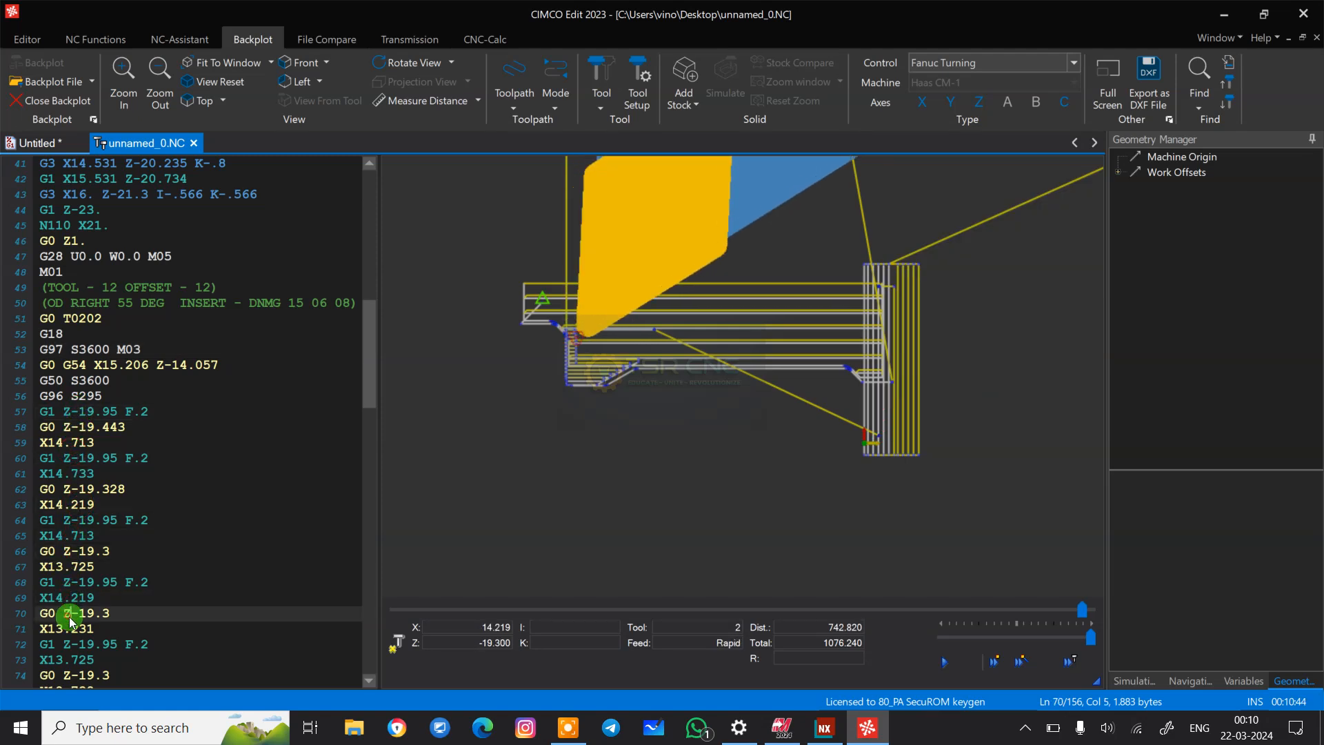
left_click(71, 628)
scroll(189, 378, "down", 8)
left_click(91, 489)
left_click(87, 551)
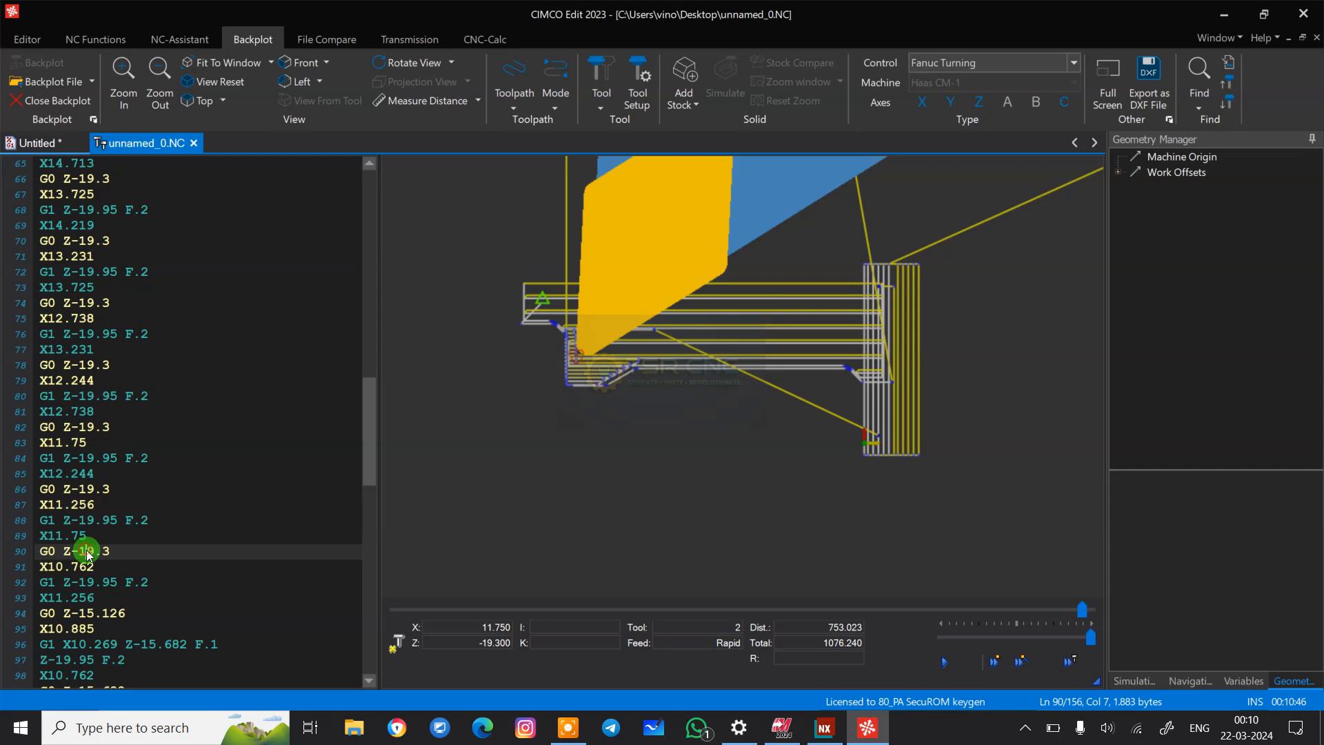
left_click(88, 567)
left_click(88, 584)
scroll(327, 475, "down", 3)
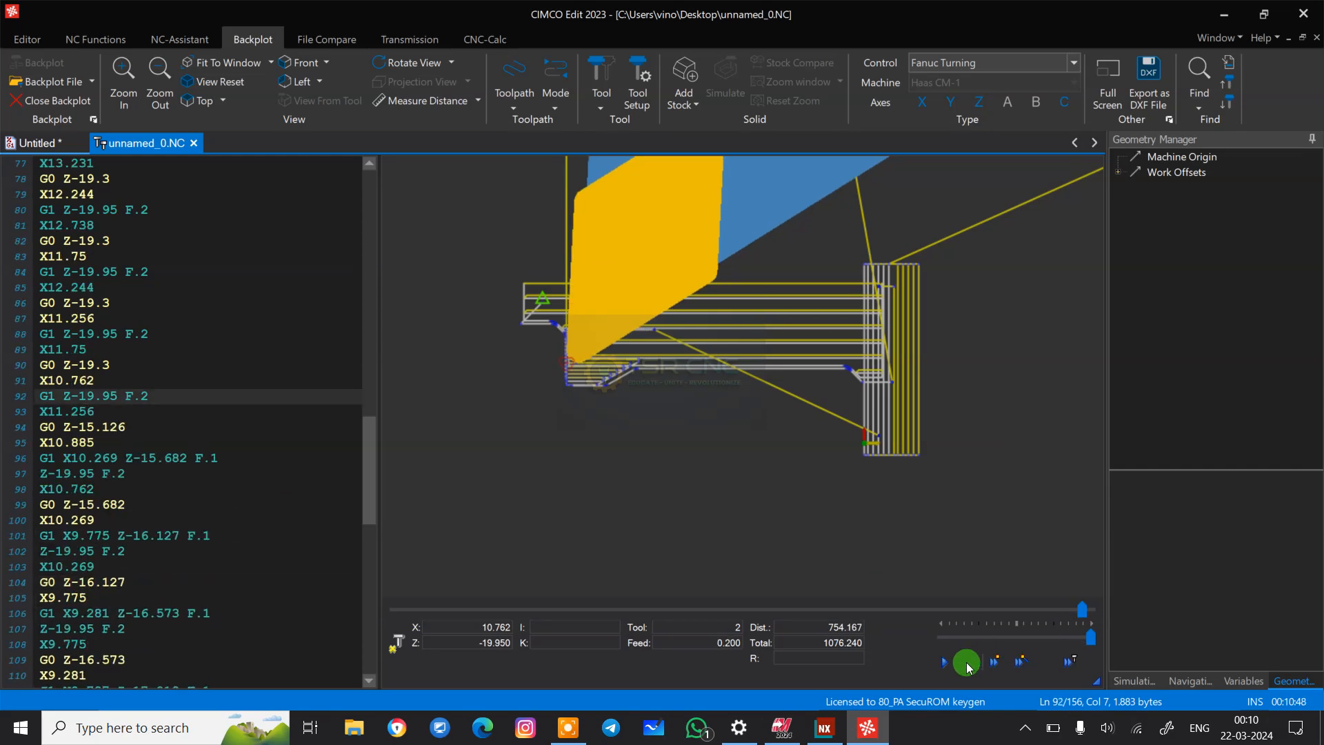
- Play the backplot on to the end of the program and examine the finishing tool at the end of the toolpath
left_click(945, 662)
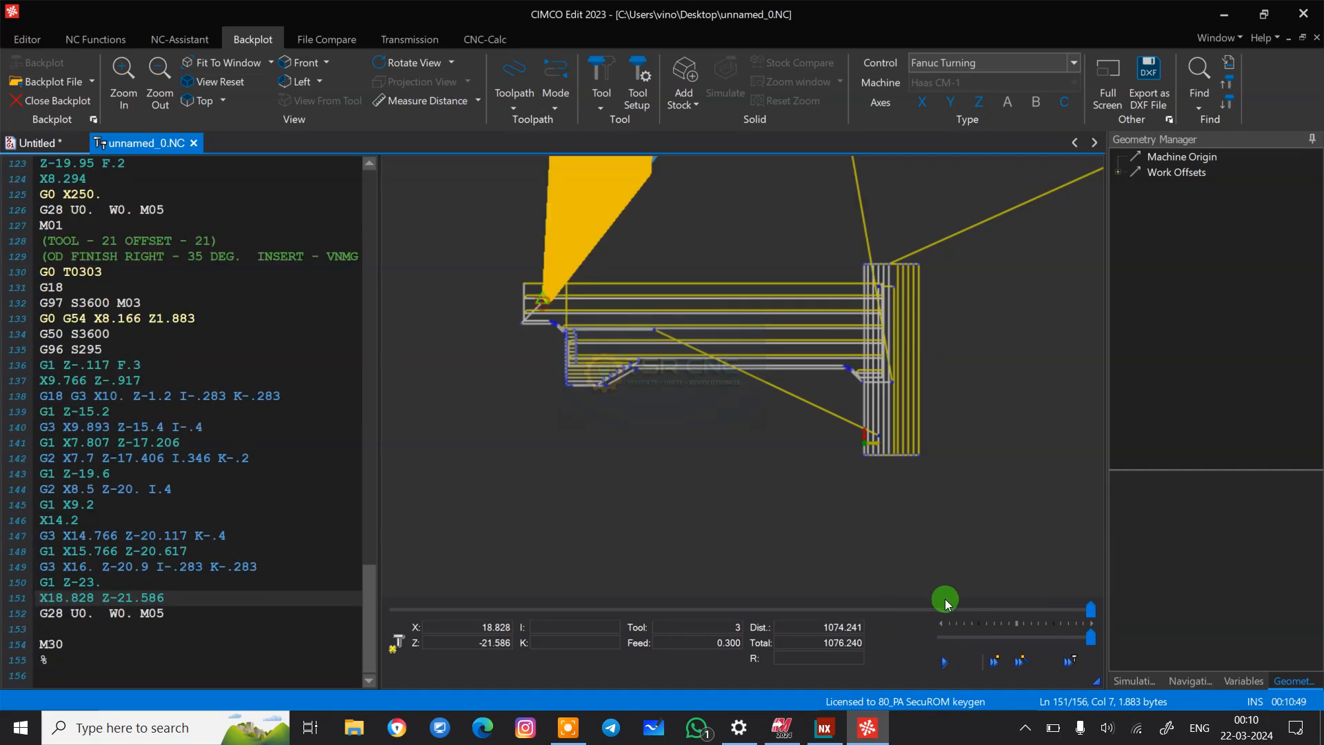
scroll(816, 405, "down", 5)
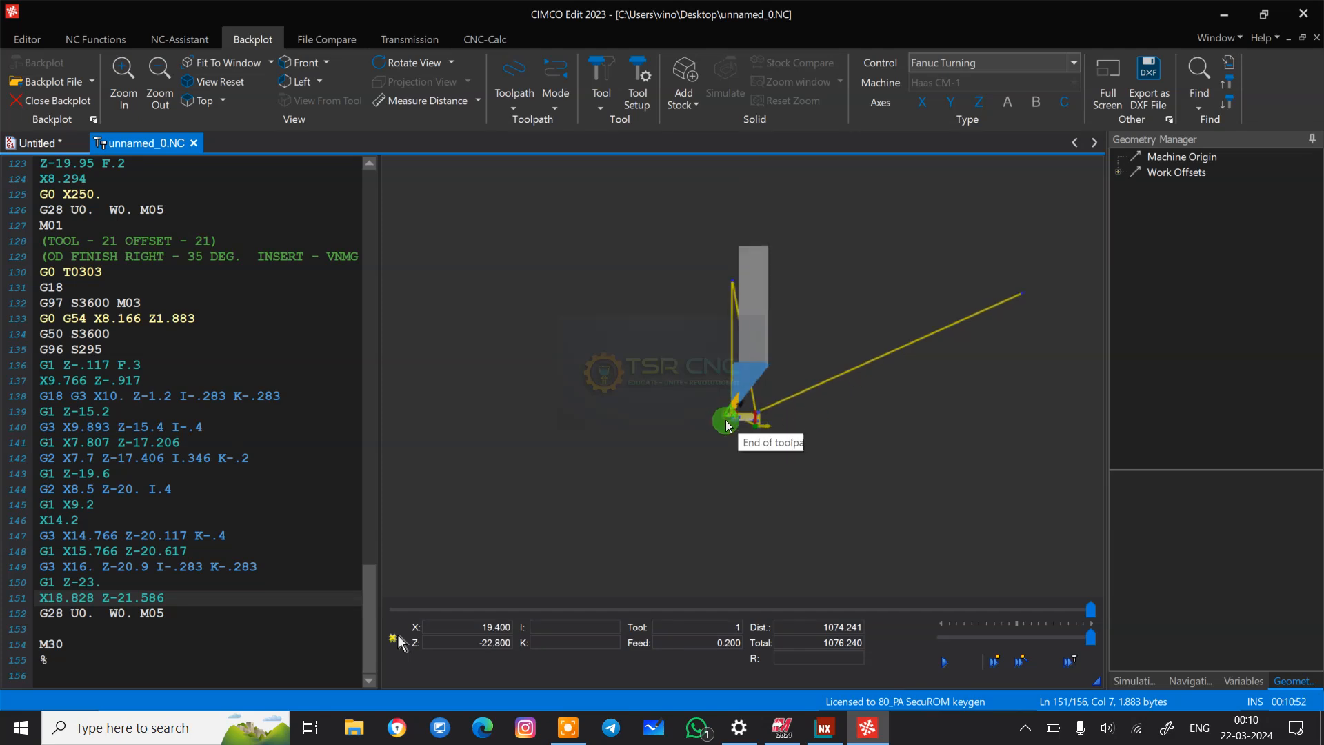
scroll(731, 422, "up", 5)
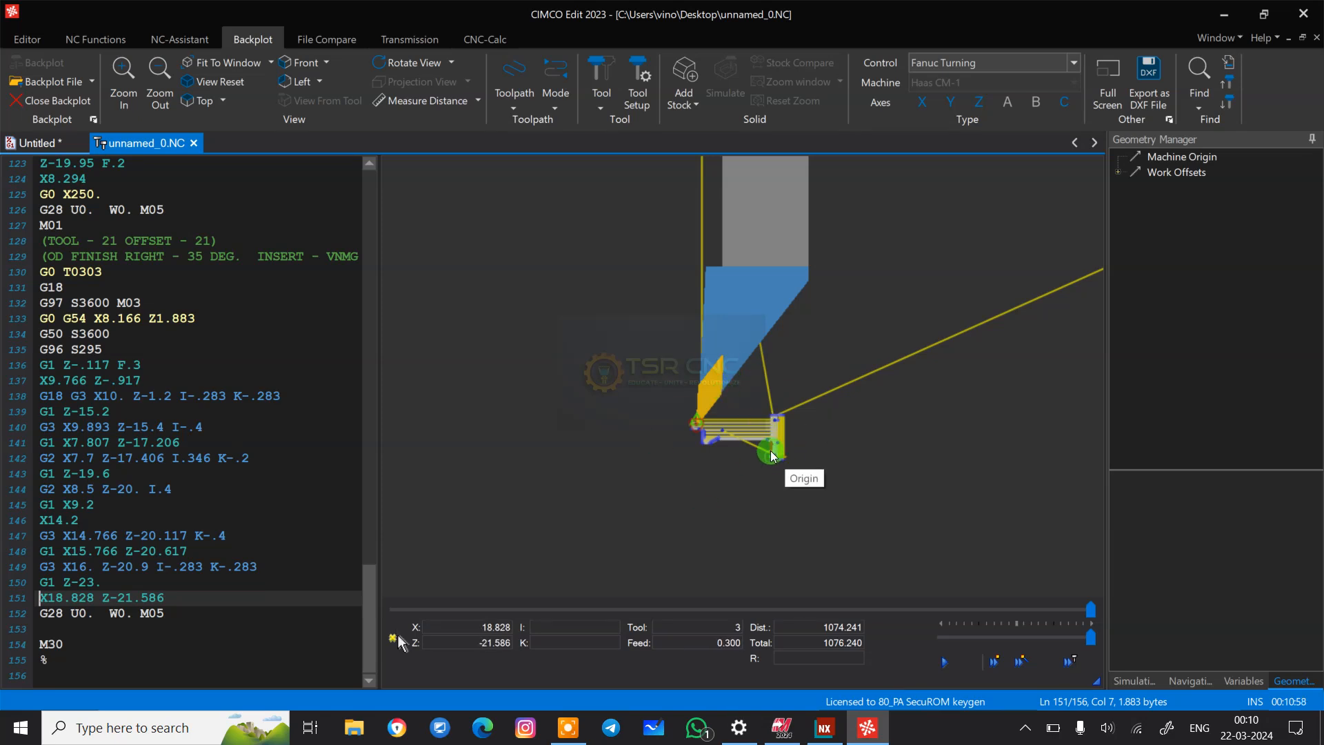
- Add a cylinder stock to the backplot and examine the turned shape against the toolpath and the origin
left_click(702, 113)
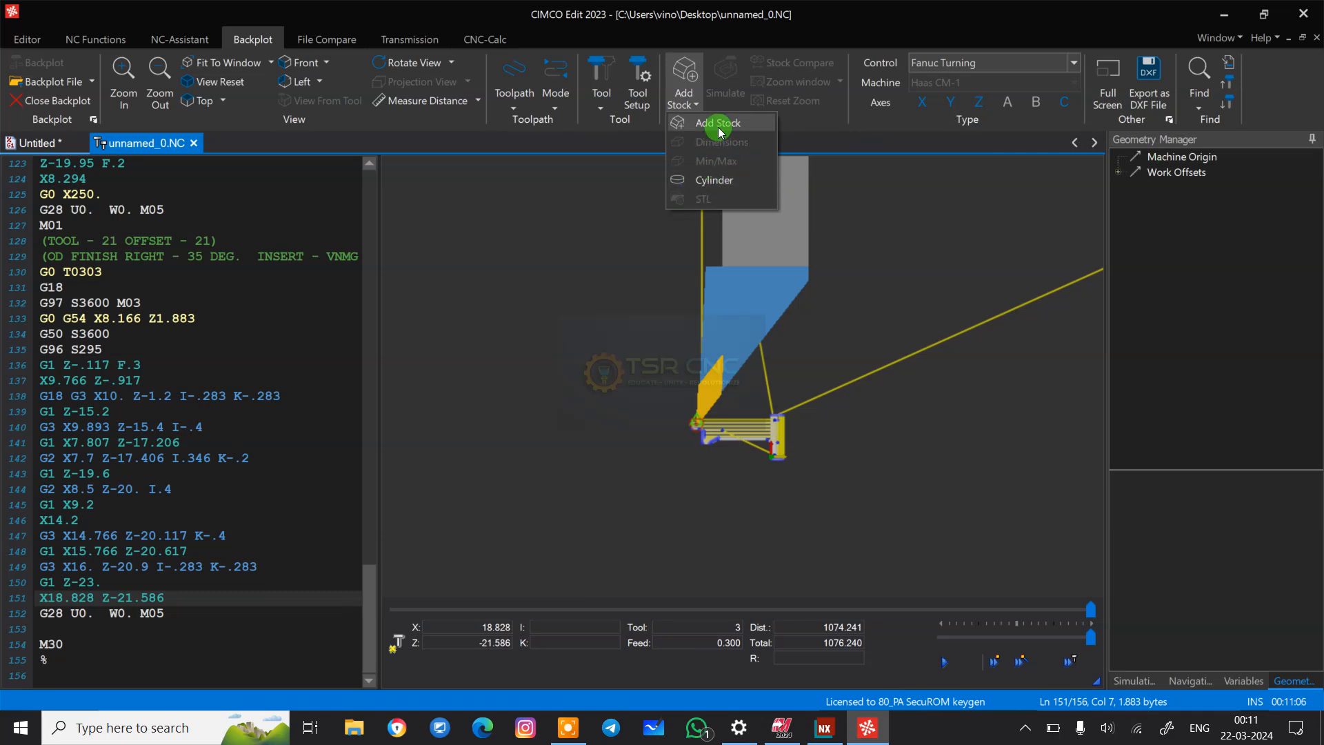
left_click(716, 180)
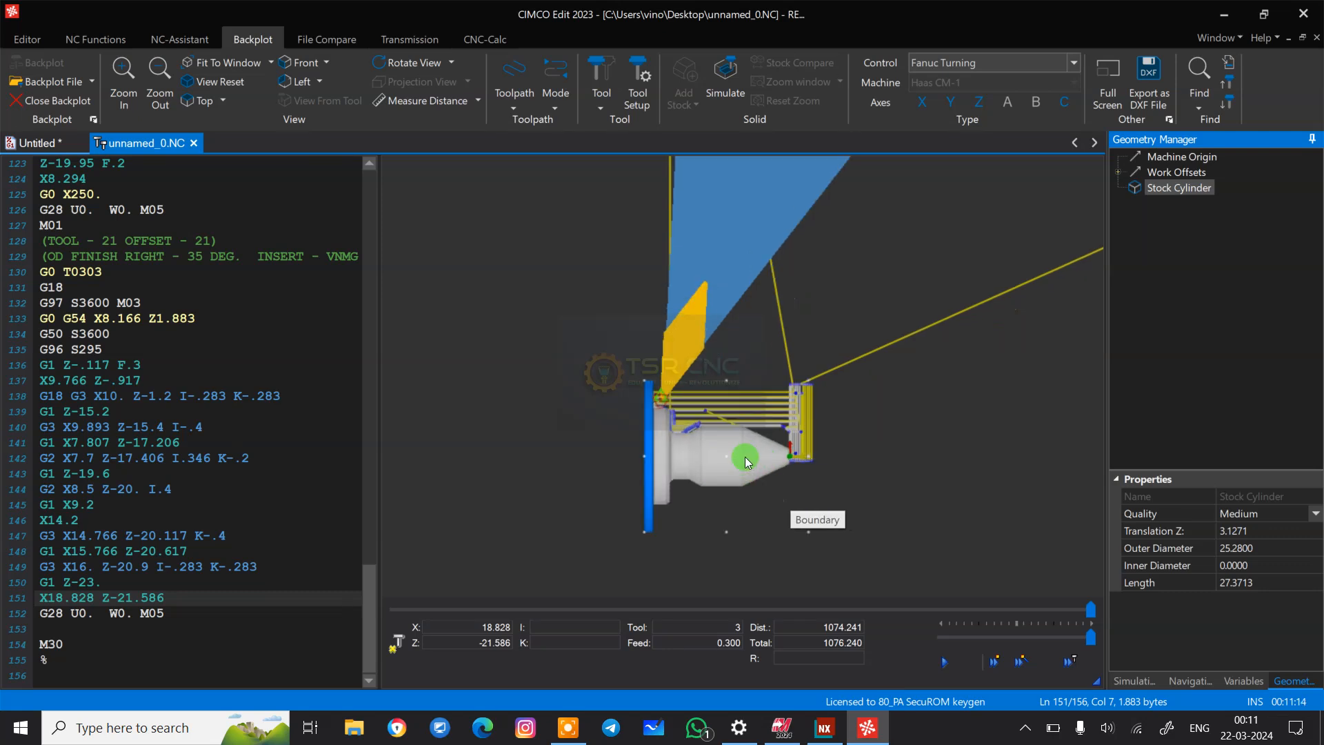
scroll(745, 457, "up", 5)
scroll(749, 245, "down", 2)
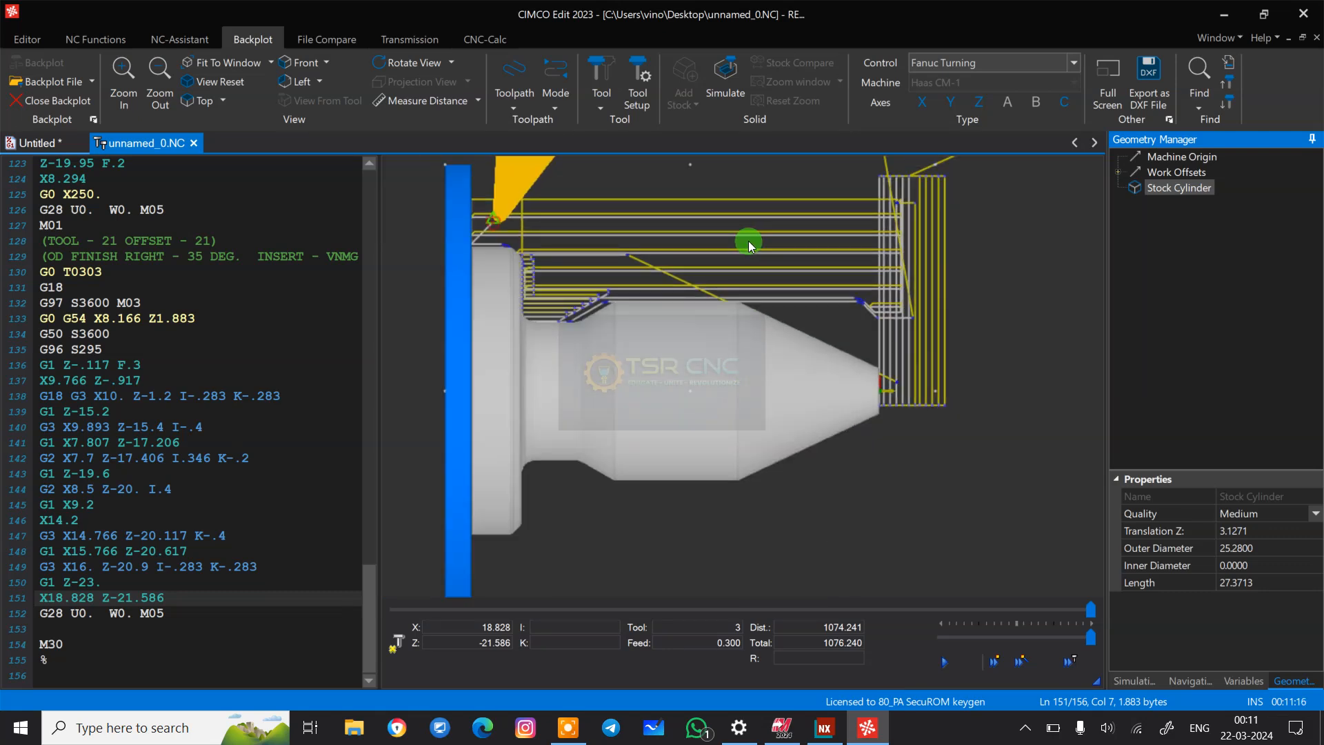
scroll(904, 394, "up", 2)
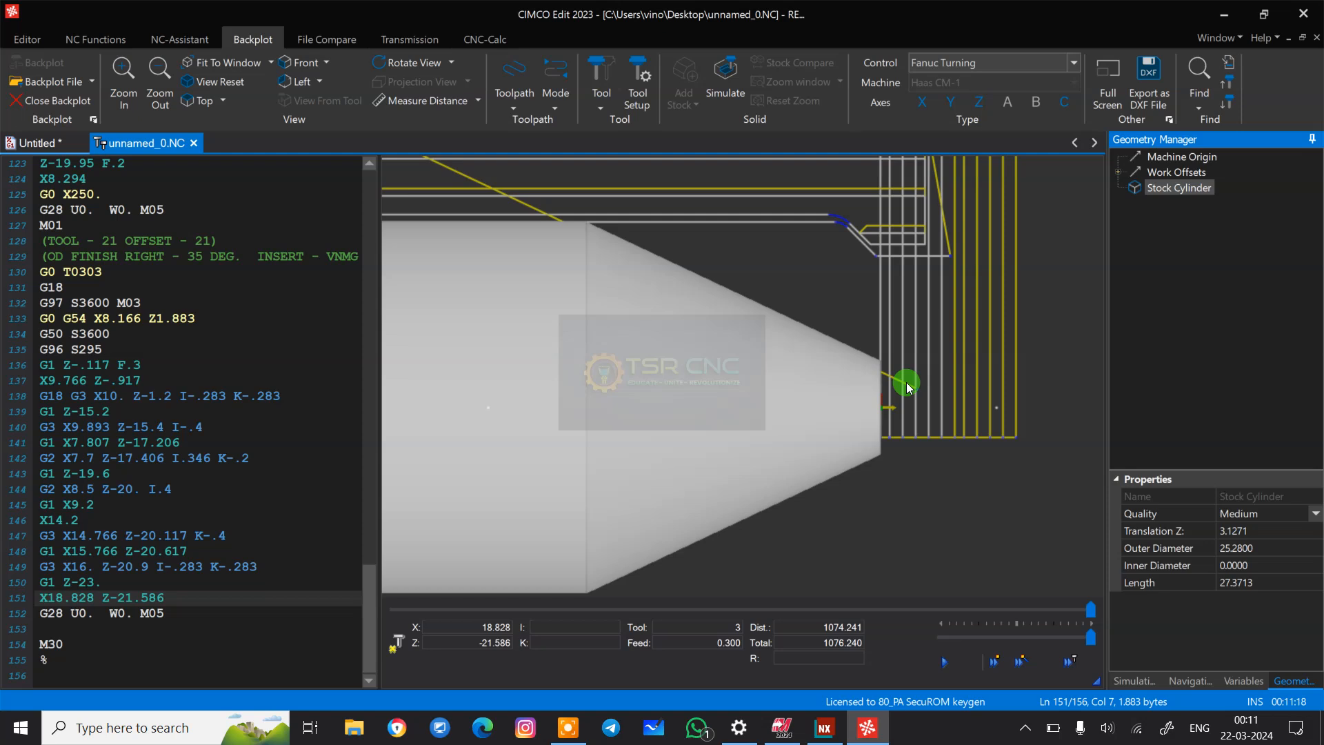
scroll(855, 378, "down", 3)
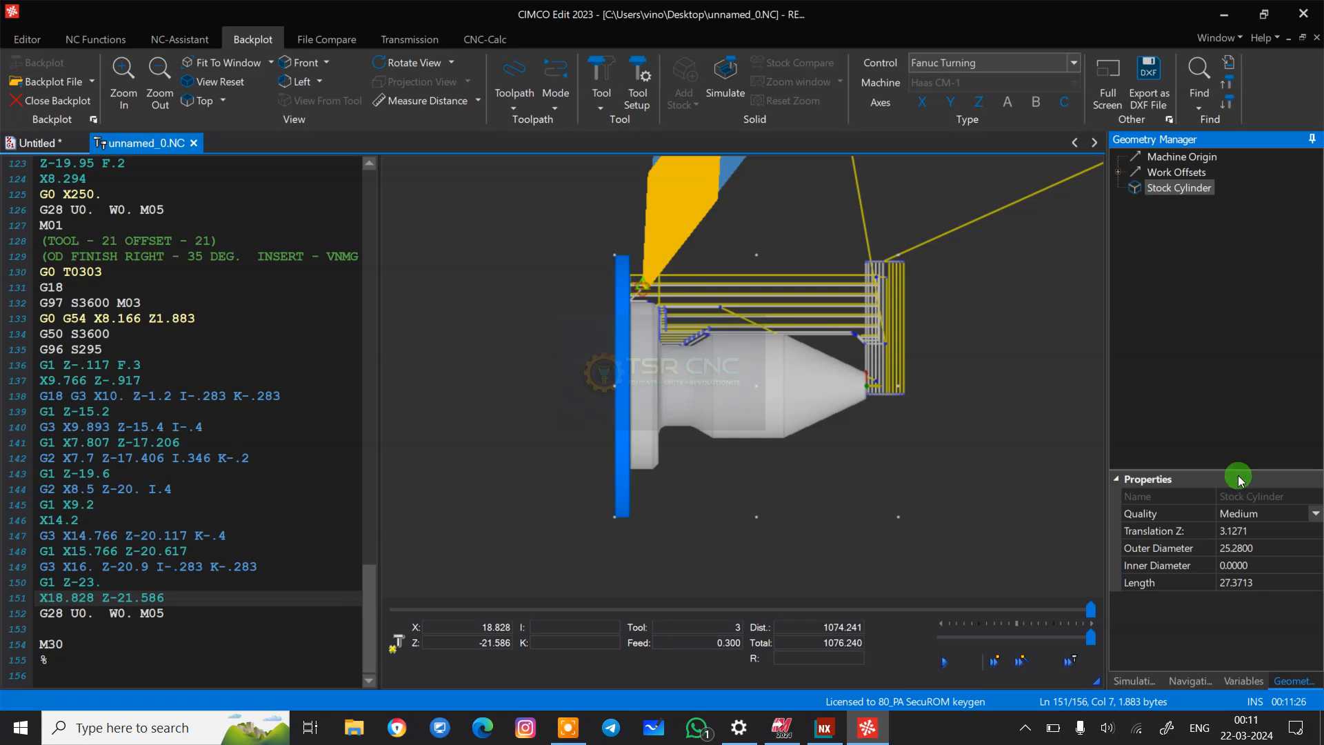
- Set the stock cylinder's Translation Z to 0, outer diameter to 20 and length to 25, and regenerate it
left_click(1234, 530)
left_click(1222, 530)
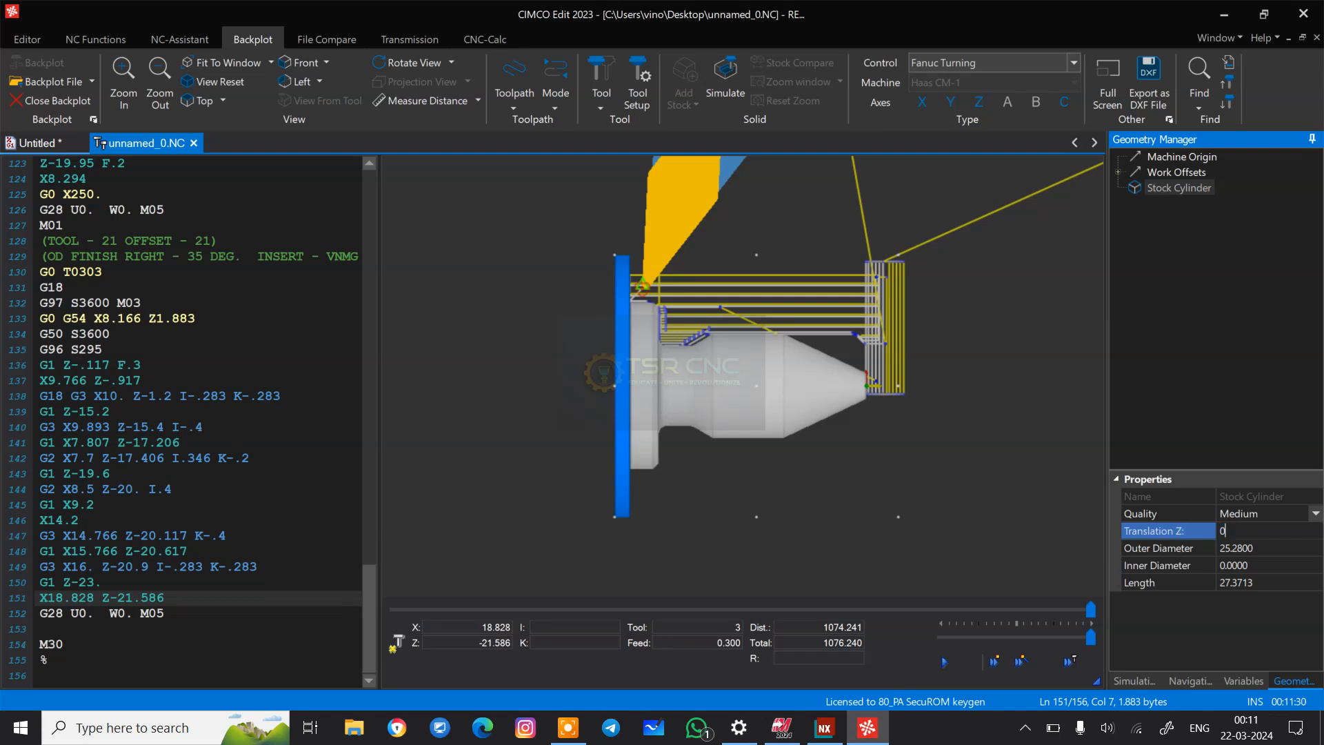
left_click_drag(1263, 544, 1115, 557)
type("20")
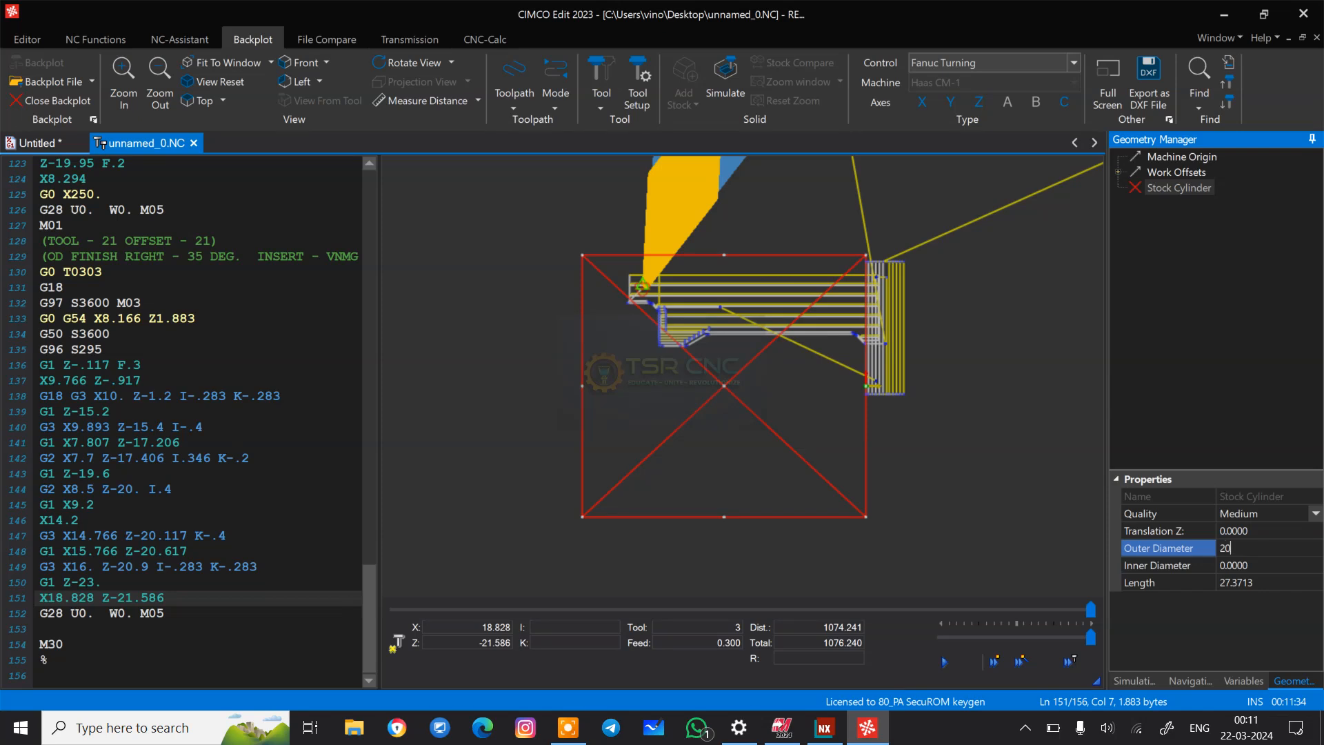
left_click(1114, 566)
left_click(1248, 571)
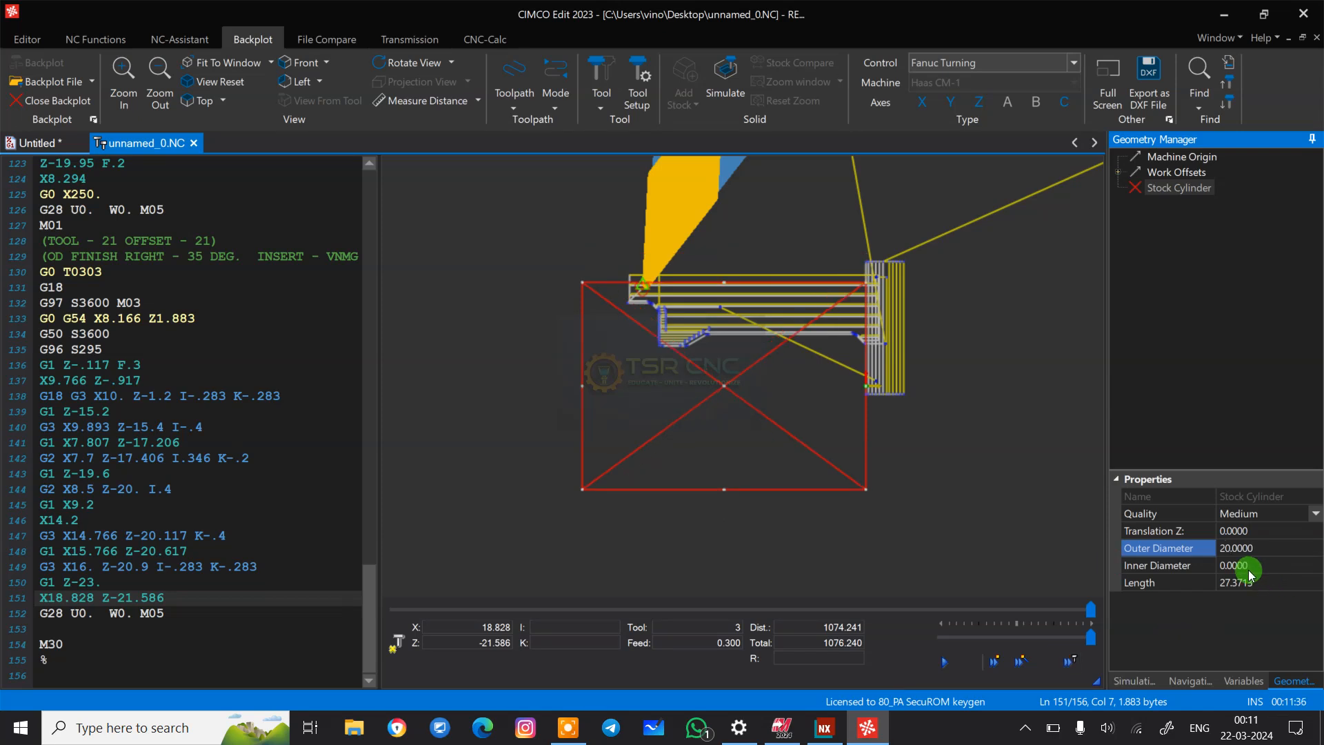
left_click(1259, 583)
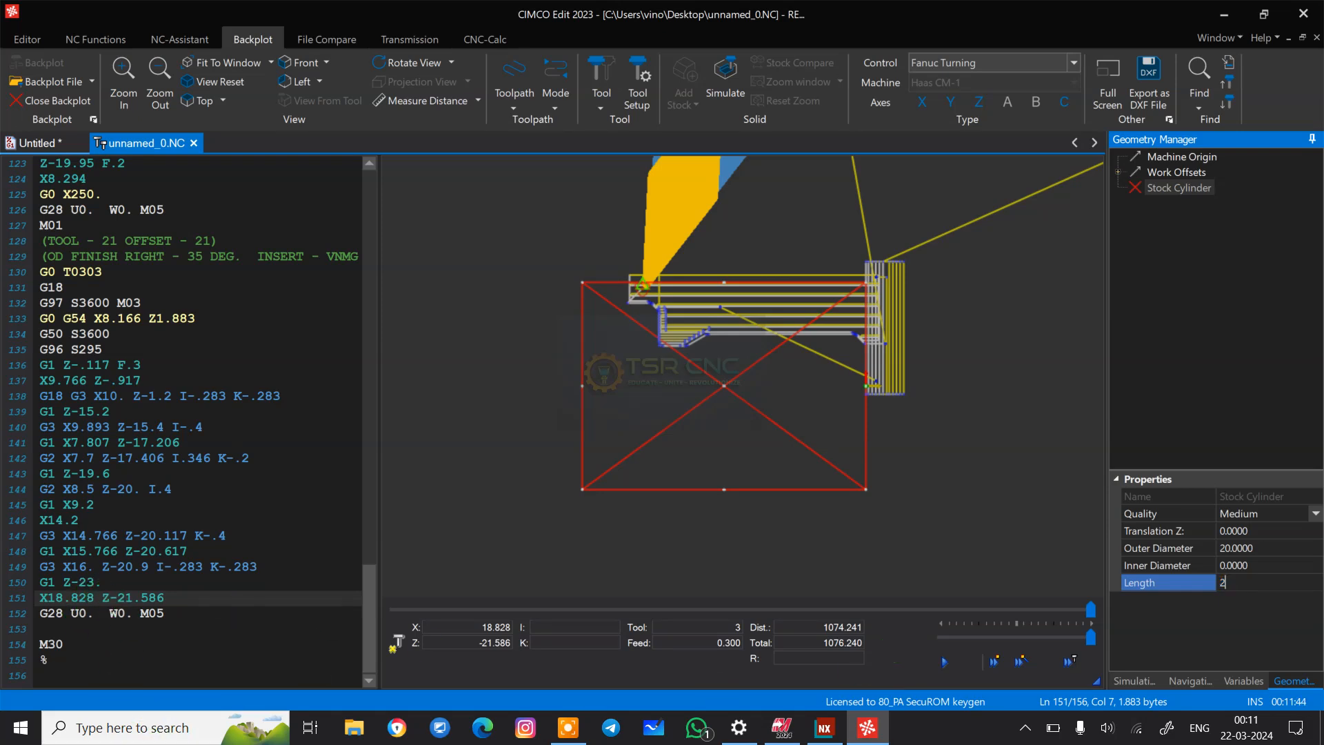
key("Return")
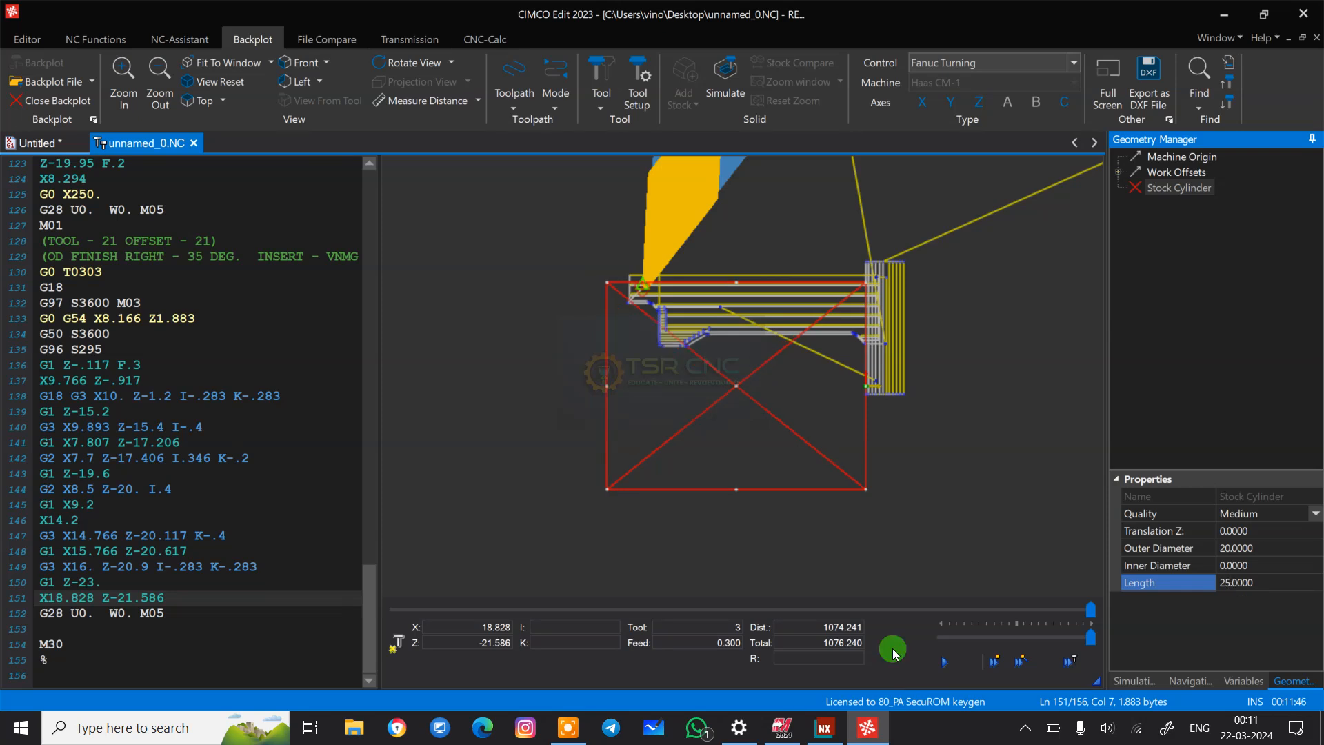
right_click(1174, 222)
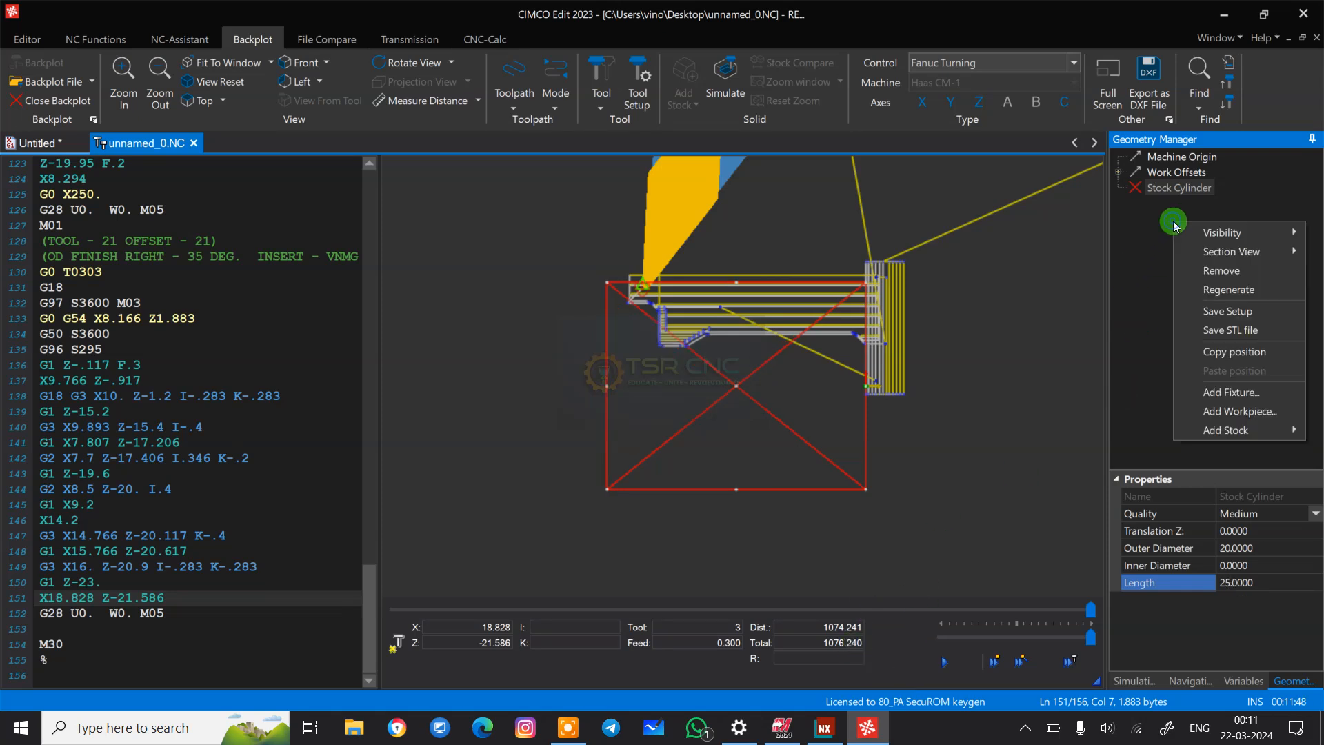
left_click(1219, 290)
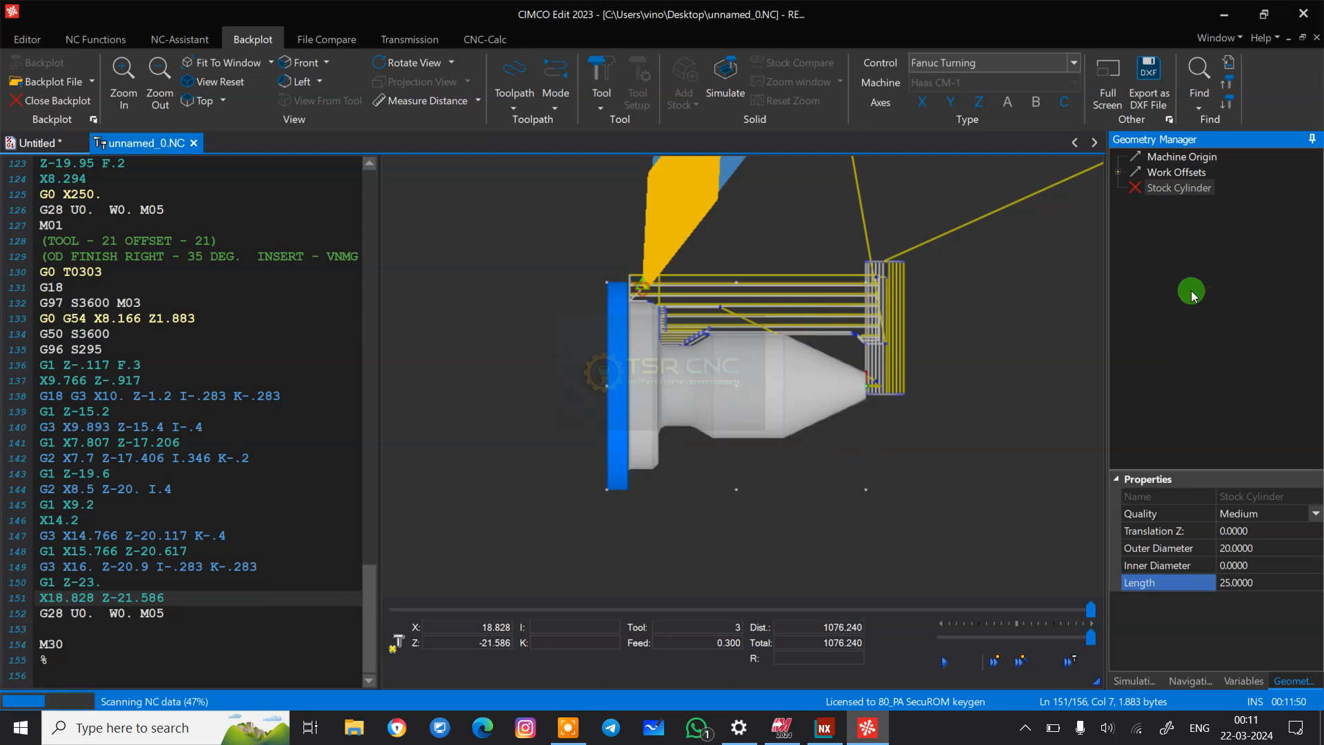
scroll(650, 297, "up", 5)
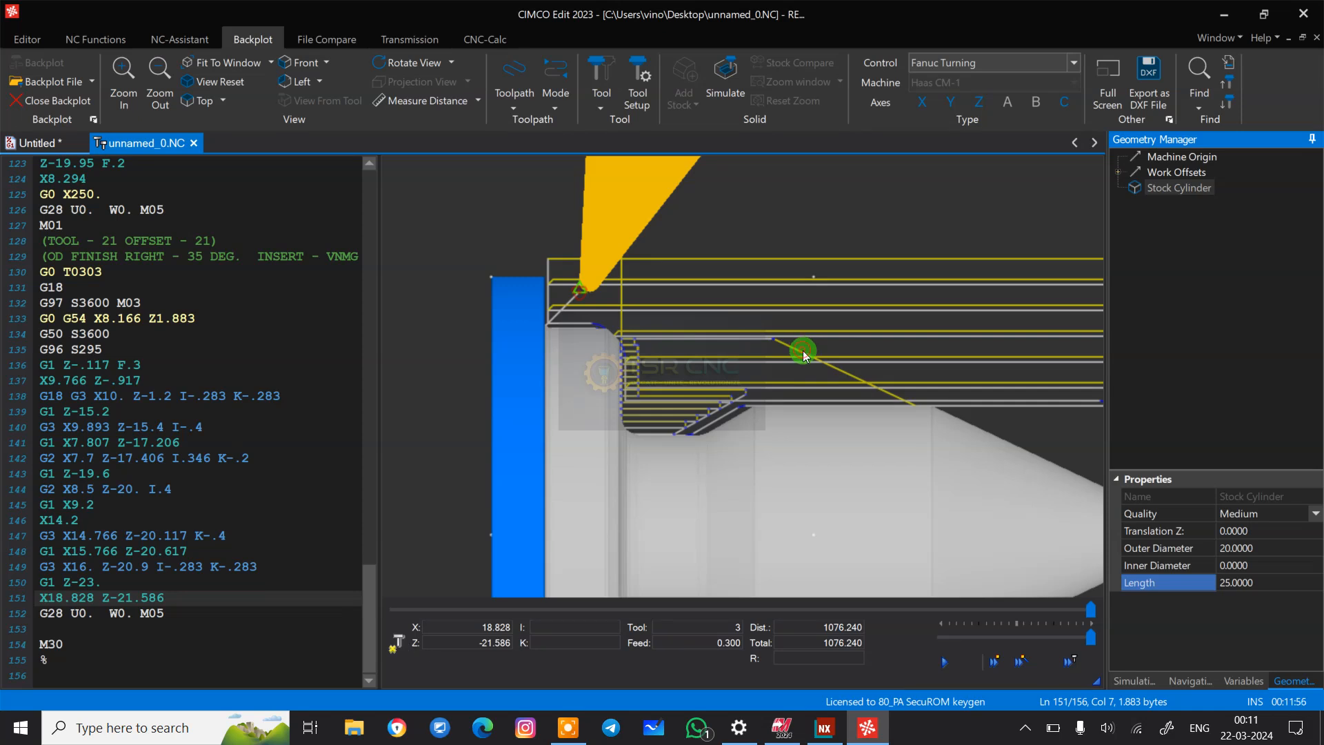
scroll(597, 313, "down", 2)
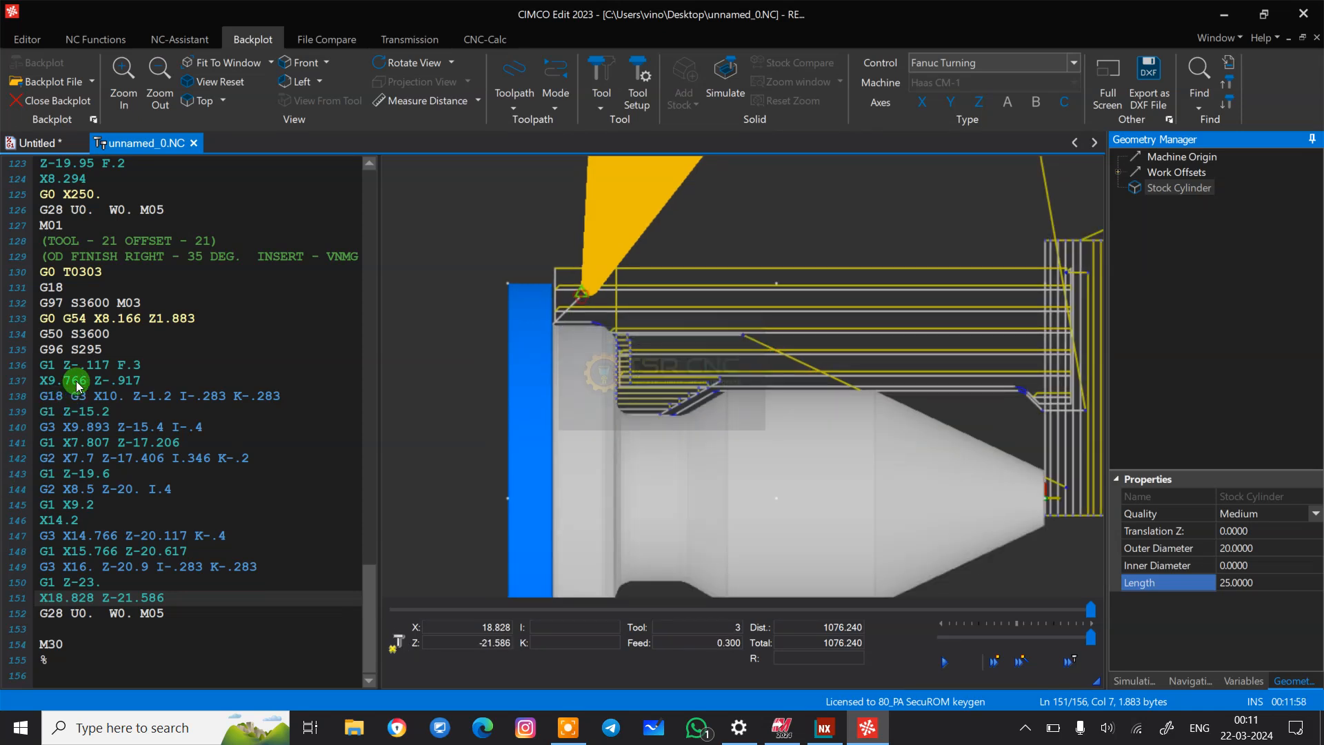
- Move the backplot back to line 121 in the T0202 section and regenerate the stock cylinder
scroll(120, 305, "up", 2)
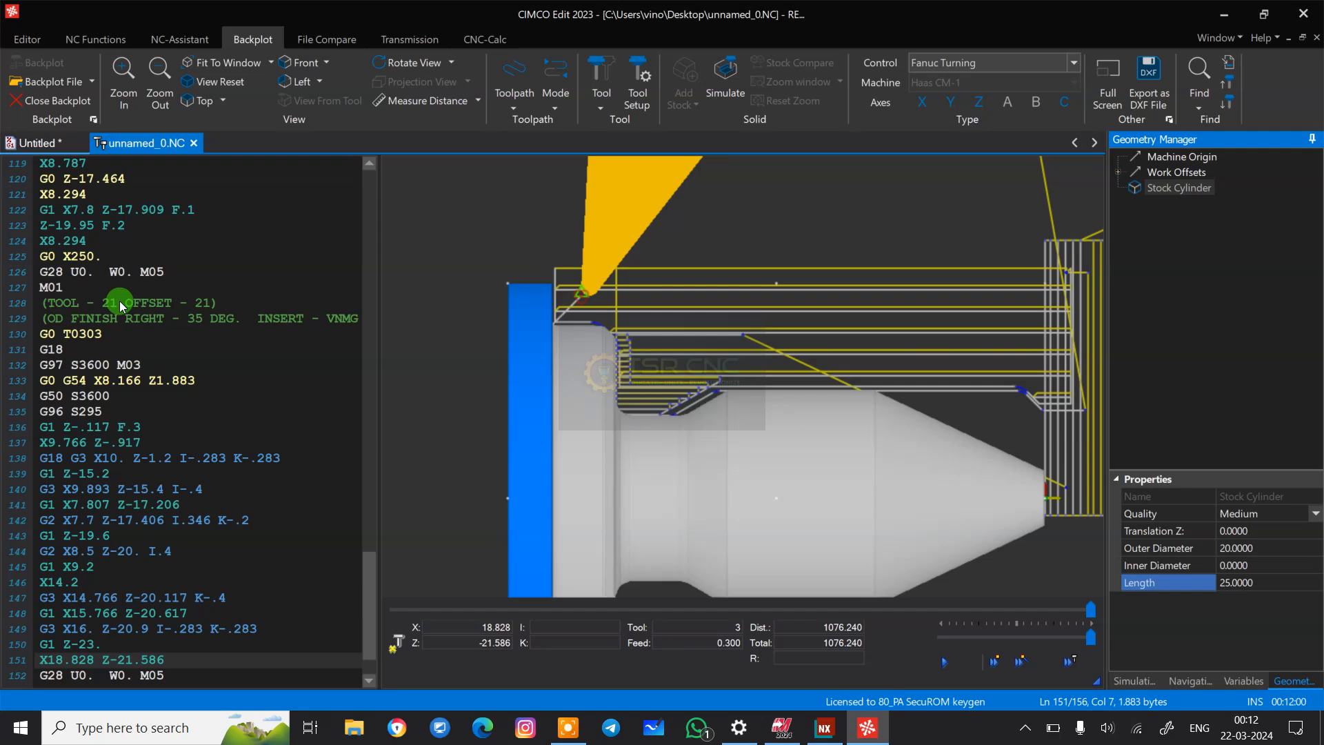
left_click(132, 271)
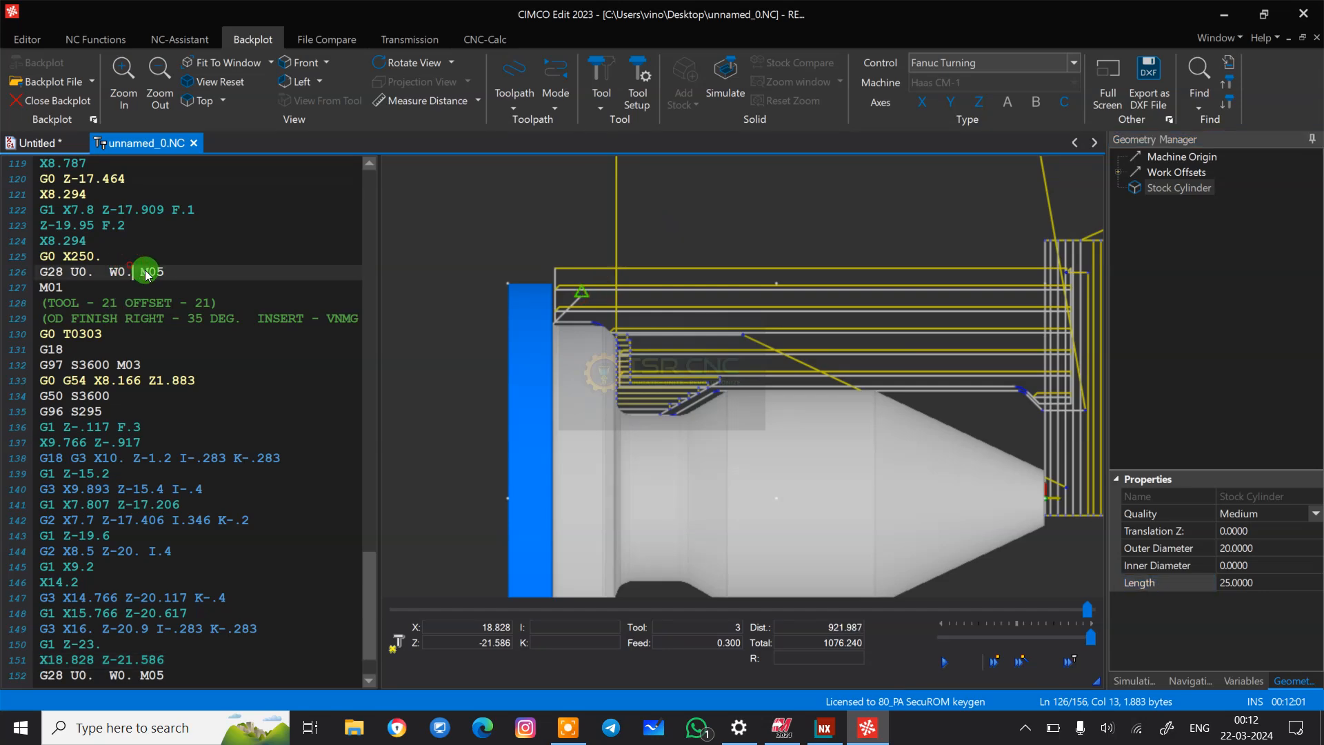
left_click(117, 199)
scroll(179, 262, "up", 7)
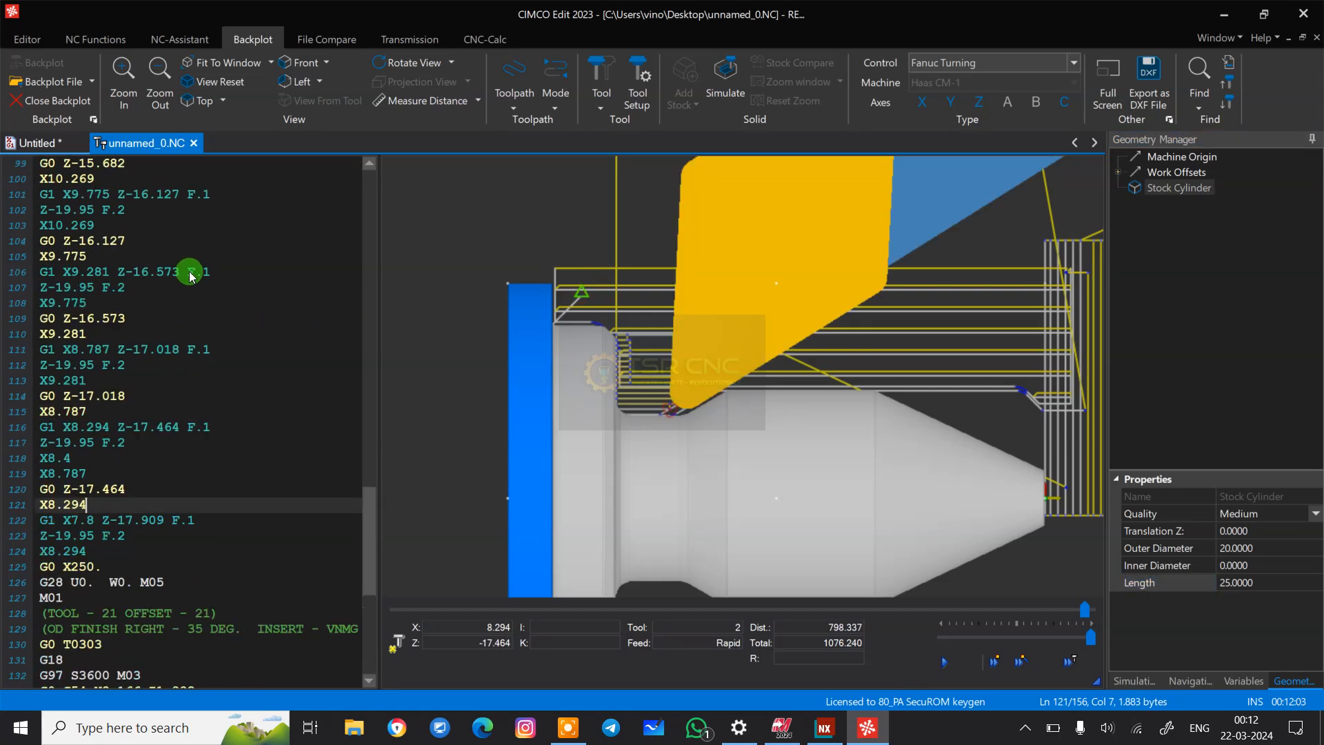
right_click(1118, 271)
left_click(1182, 343)
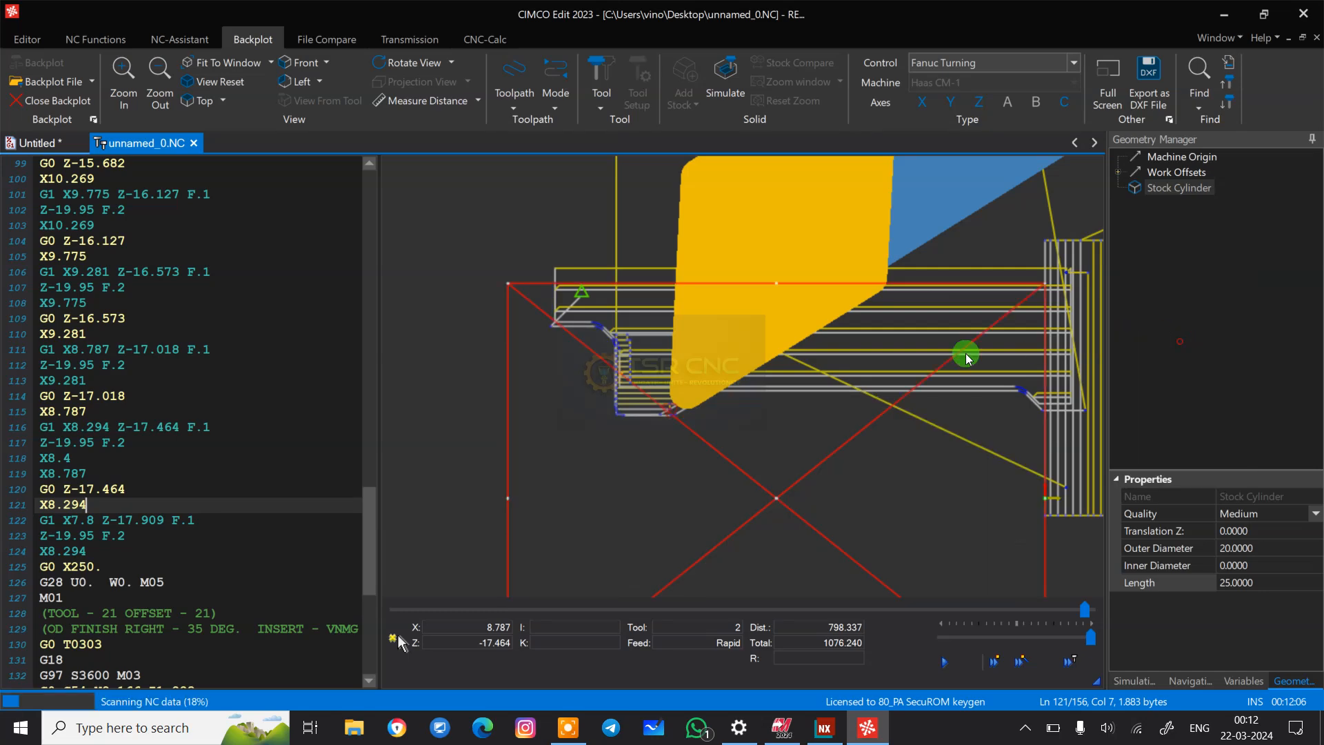
scroll(870, 280, "down", 6)
scroll(851, 354, "up", 4)
scroll(158, 228, "up", 20)
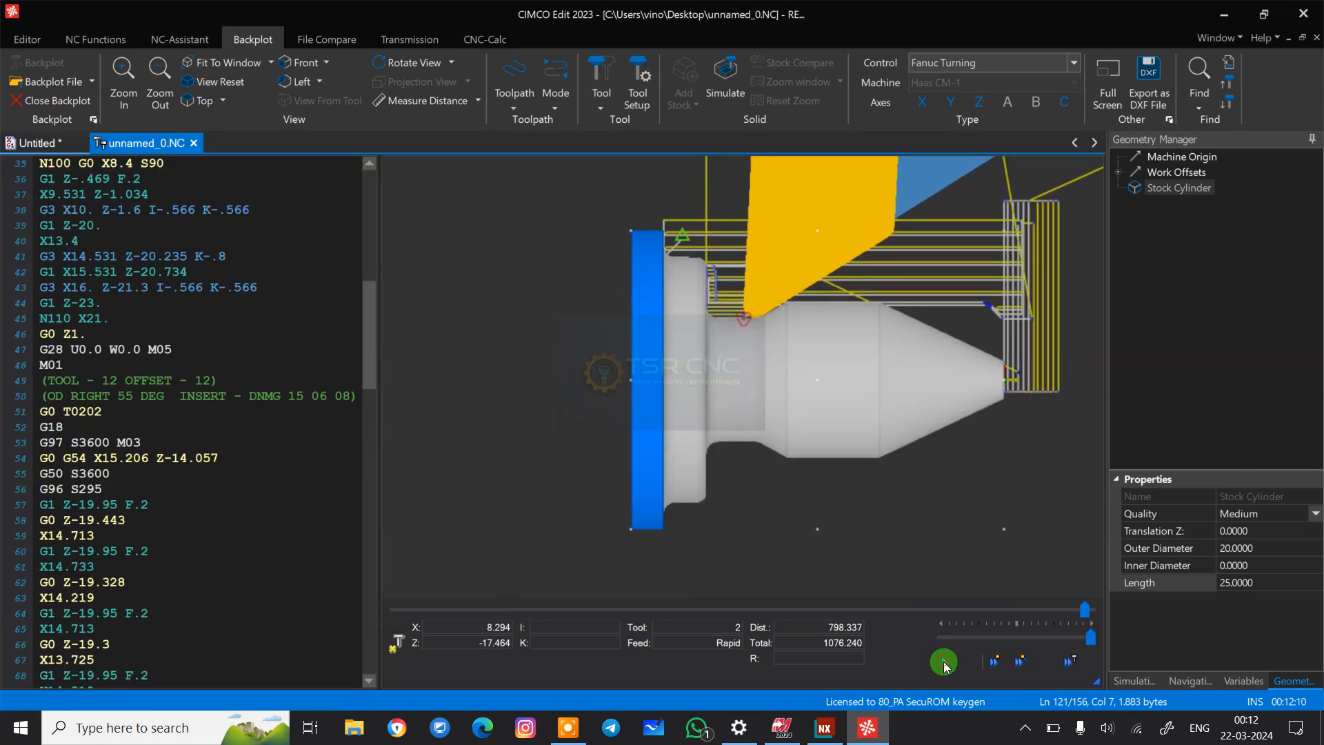
- Play the backplot from the program start, pause it in the G71 roughing cycle and regenerate the stock cylinder
left_click(1083, 621)
left_click(1089, 639)
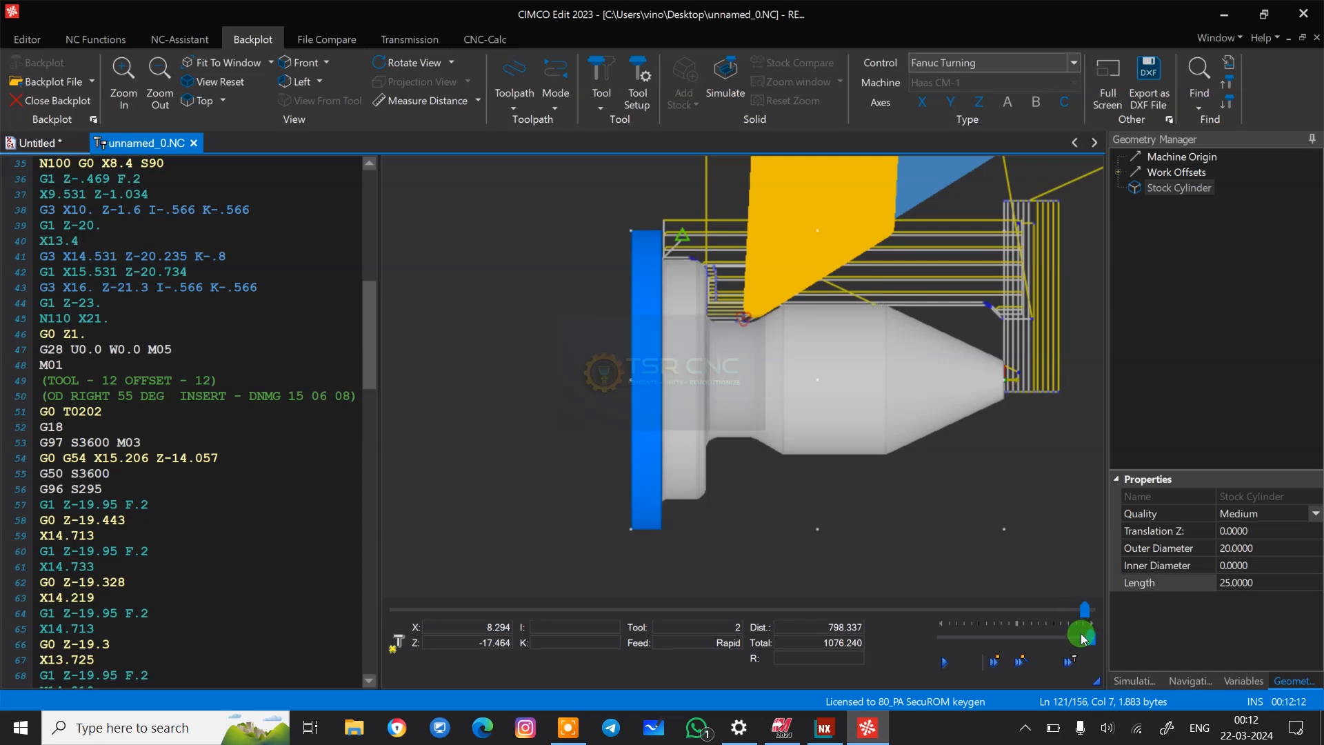
left_click(942, 666)
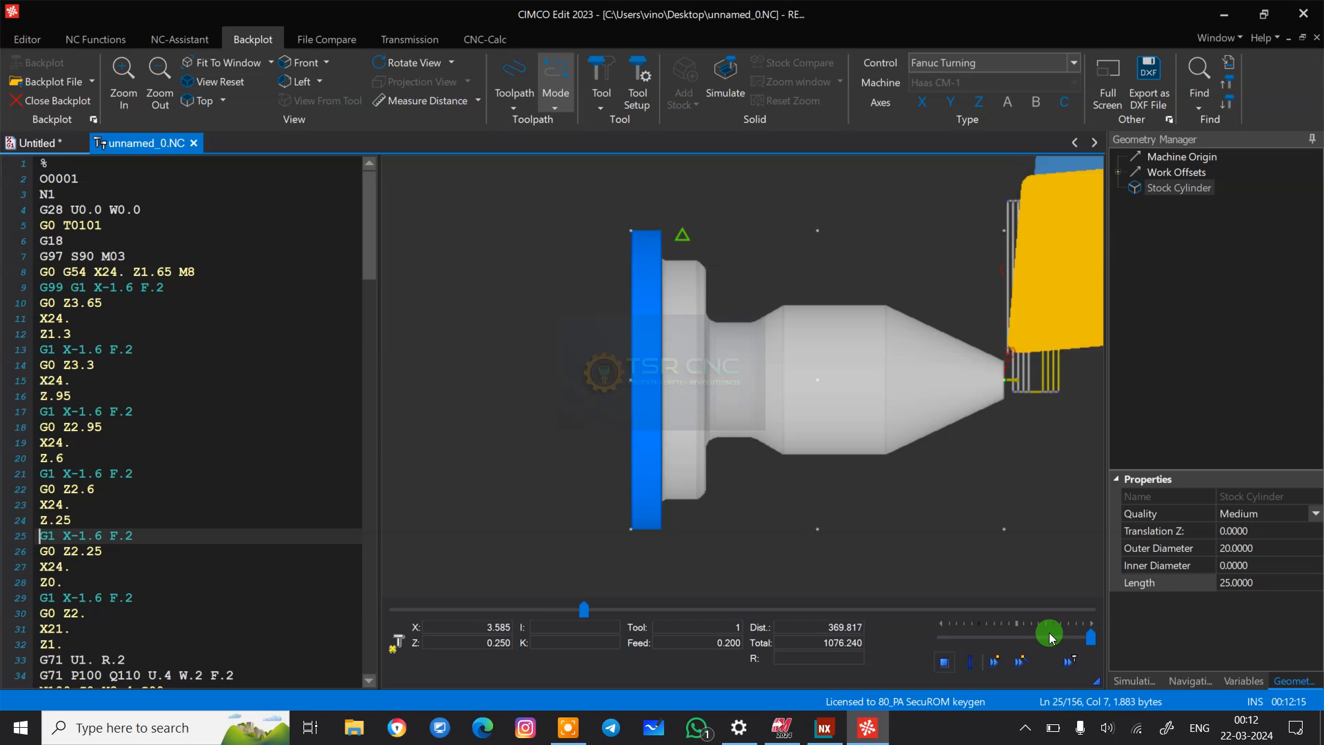
left_click(972, 661)
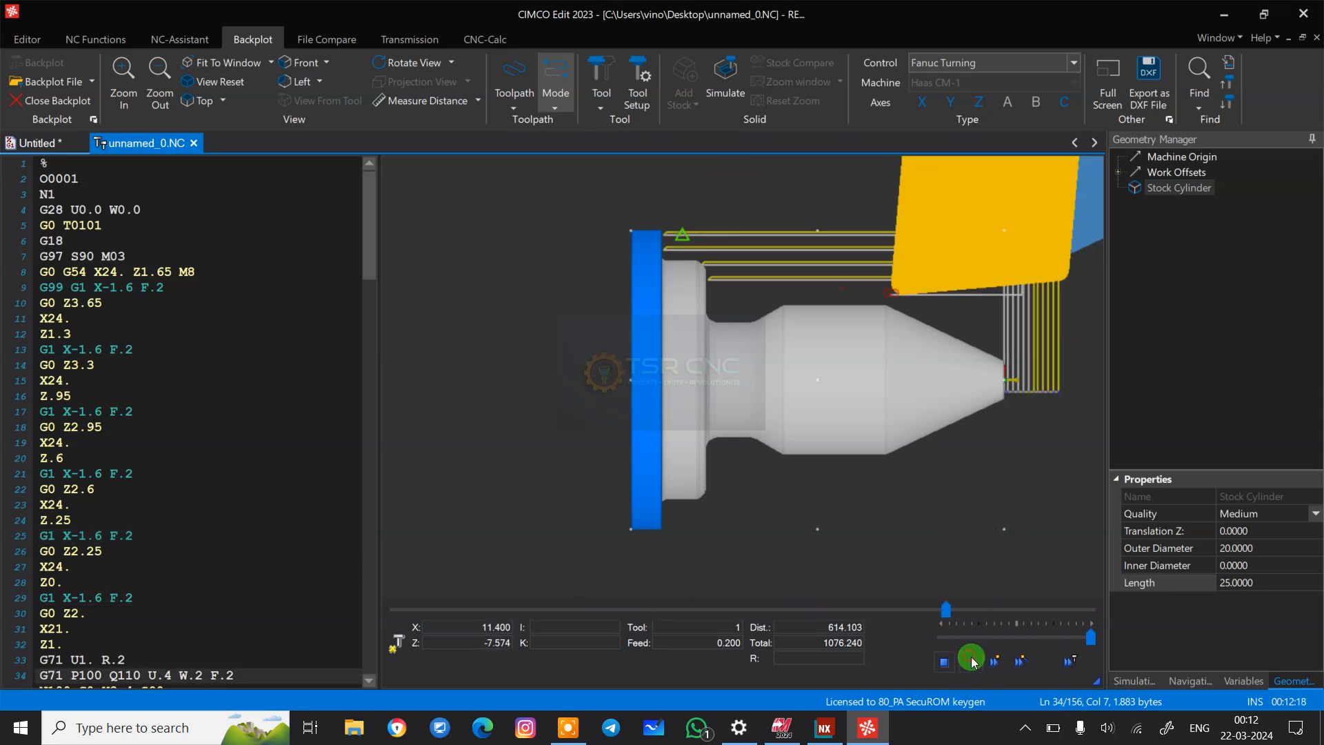
right_click(1212, 281)
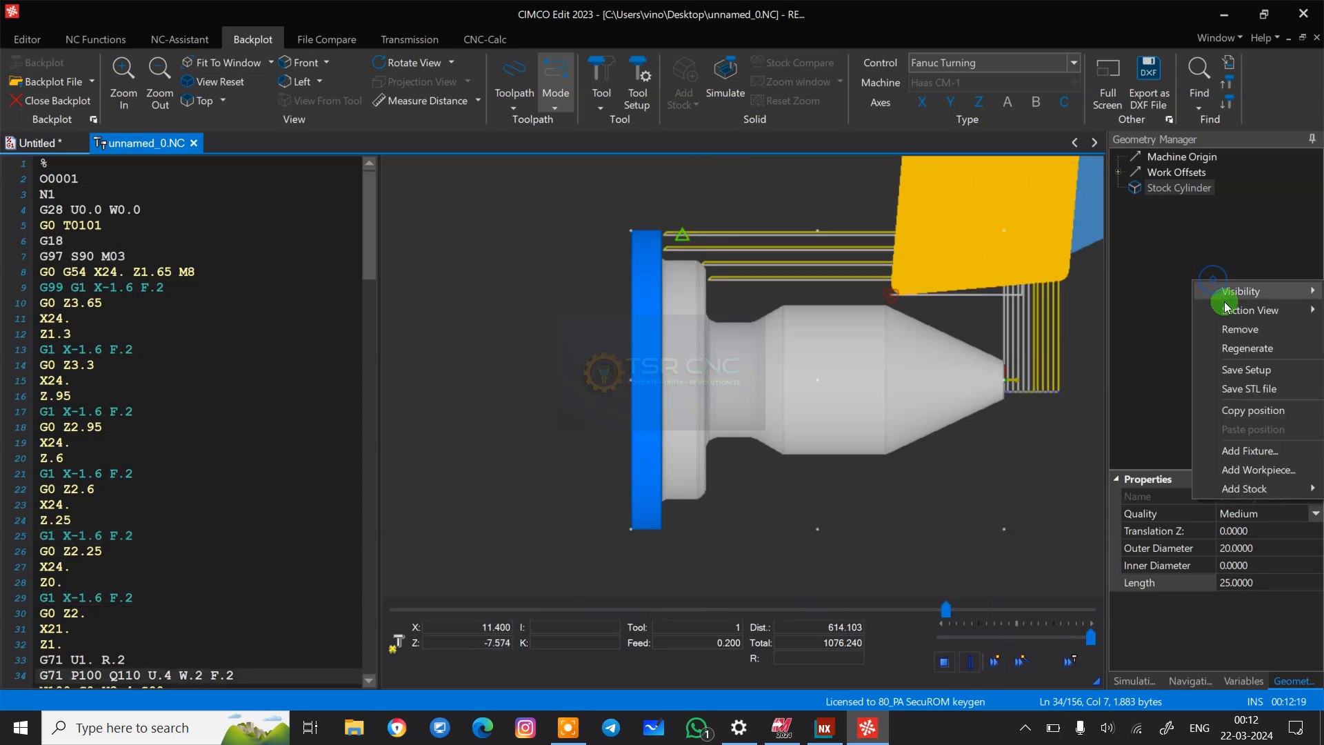
left_click(1245, 347)
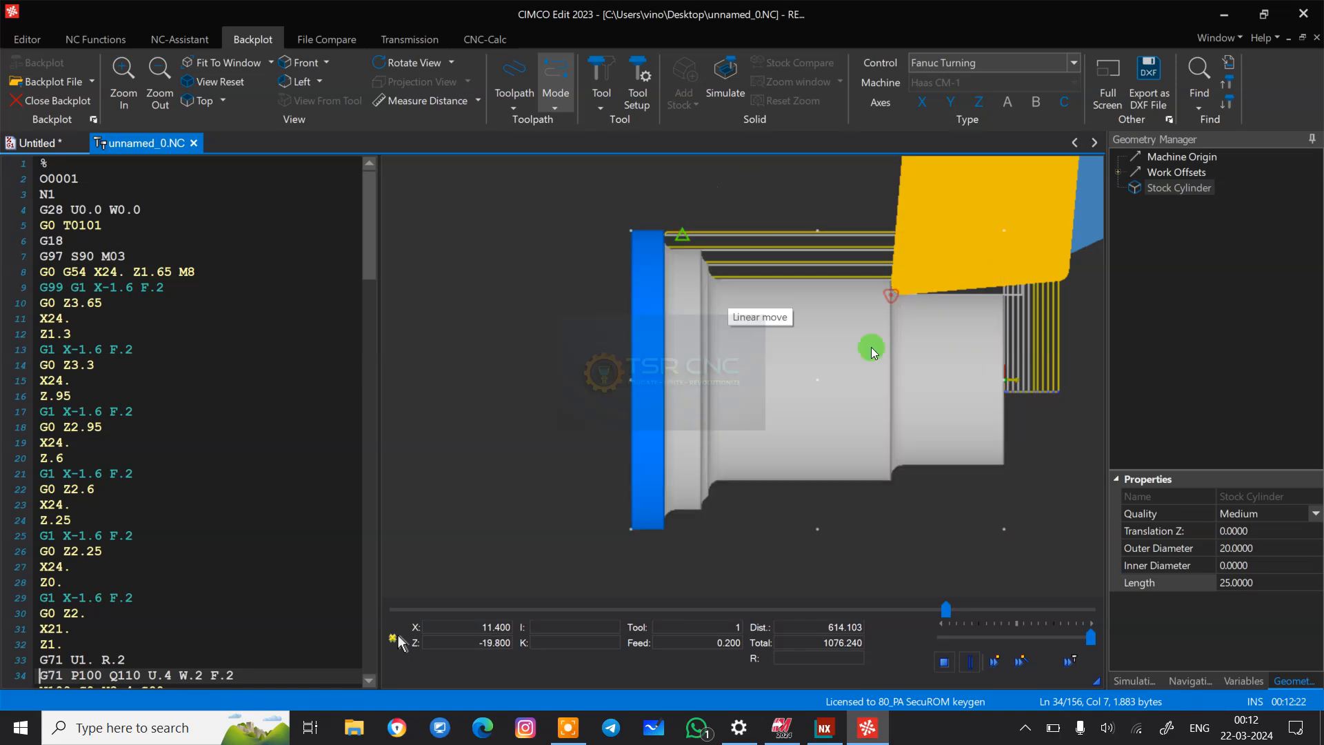
- Play the backplot on to line 99, then examine the opening lines of the T0202 section and the tool's position
left_click(972, 667)
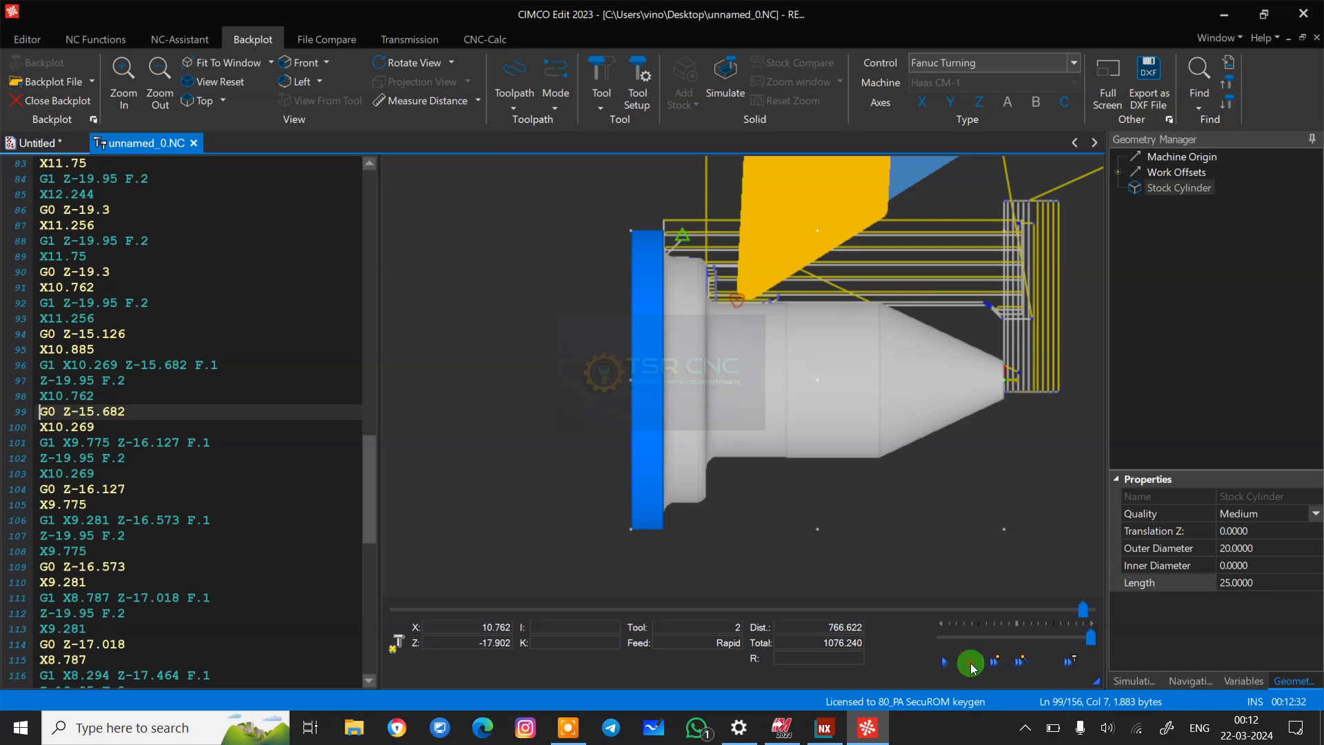
left_click(971, 668)
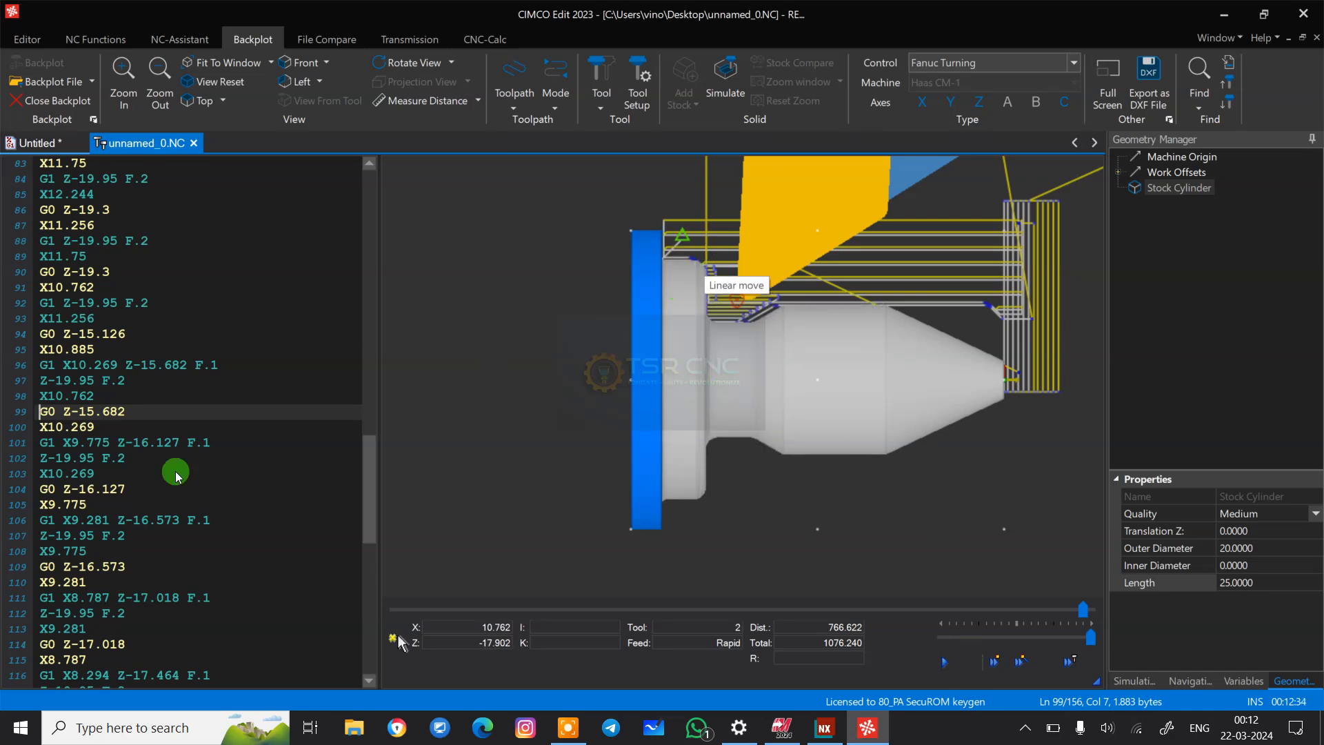
scroll(94, 319, "up", 15)
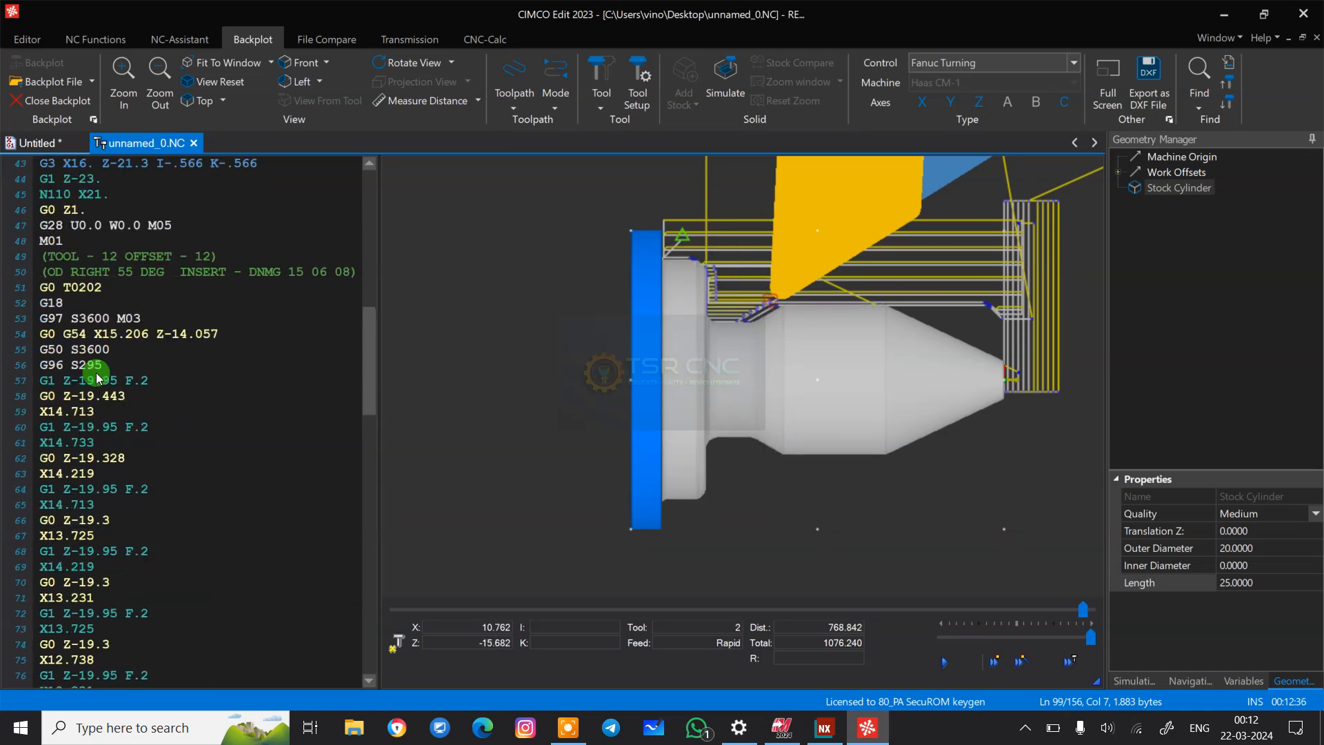
left_click(138, 409)
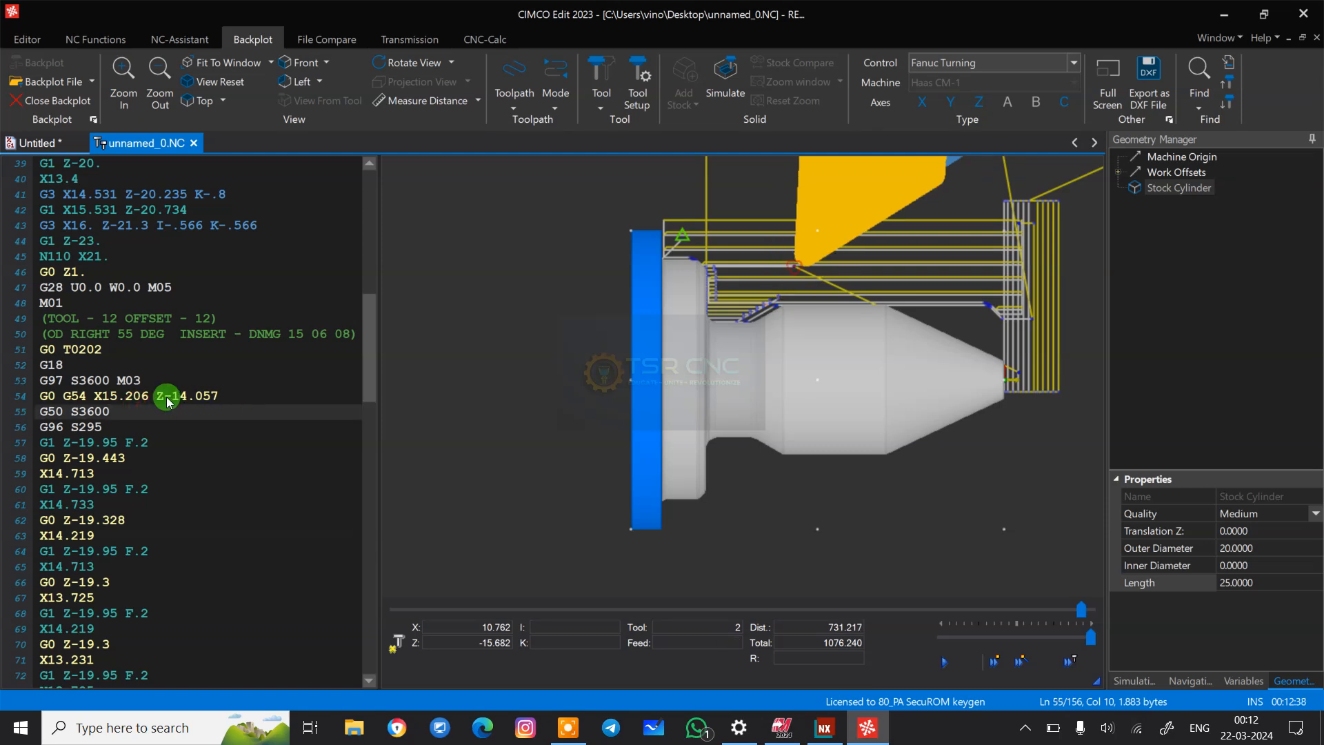
left_click(135, 398)
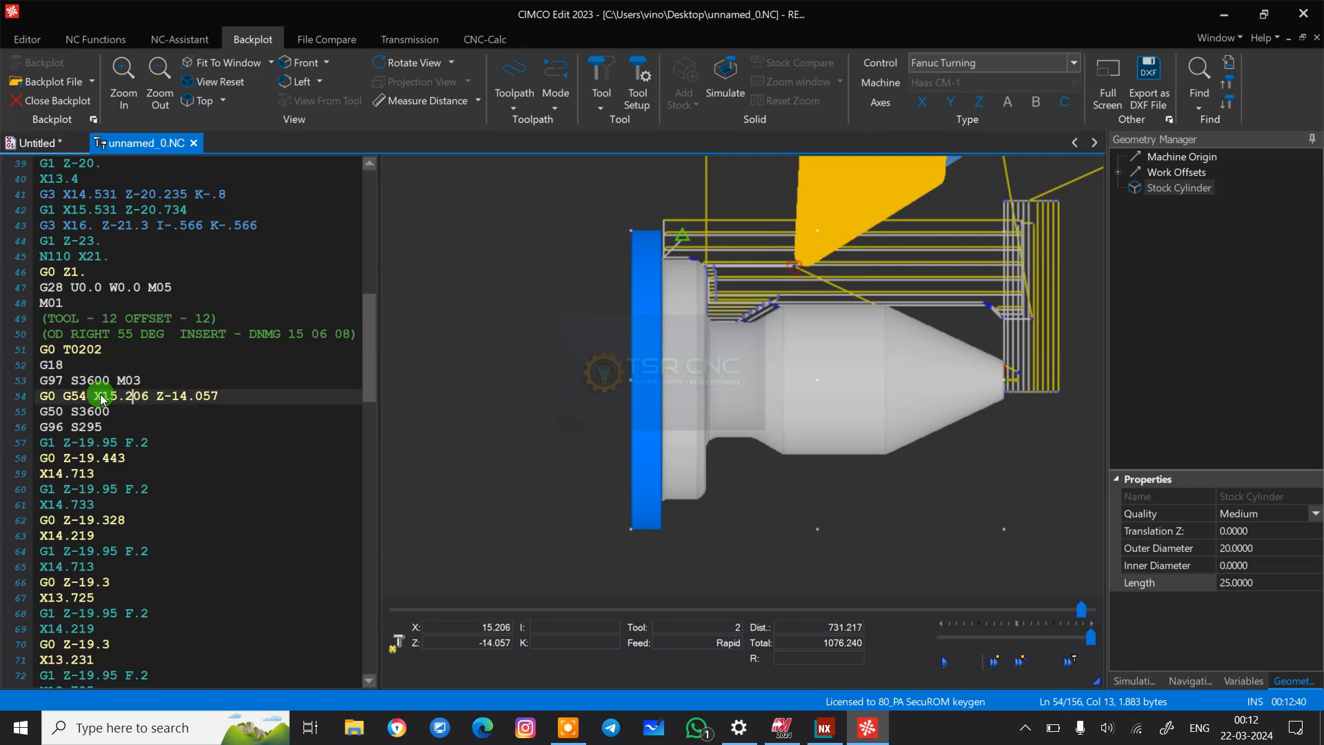
left_click(116, 351)
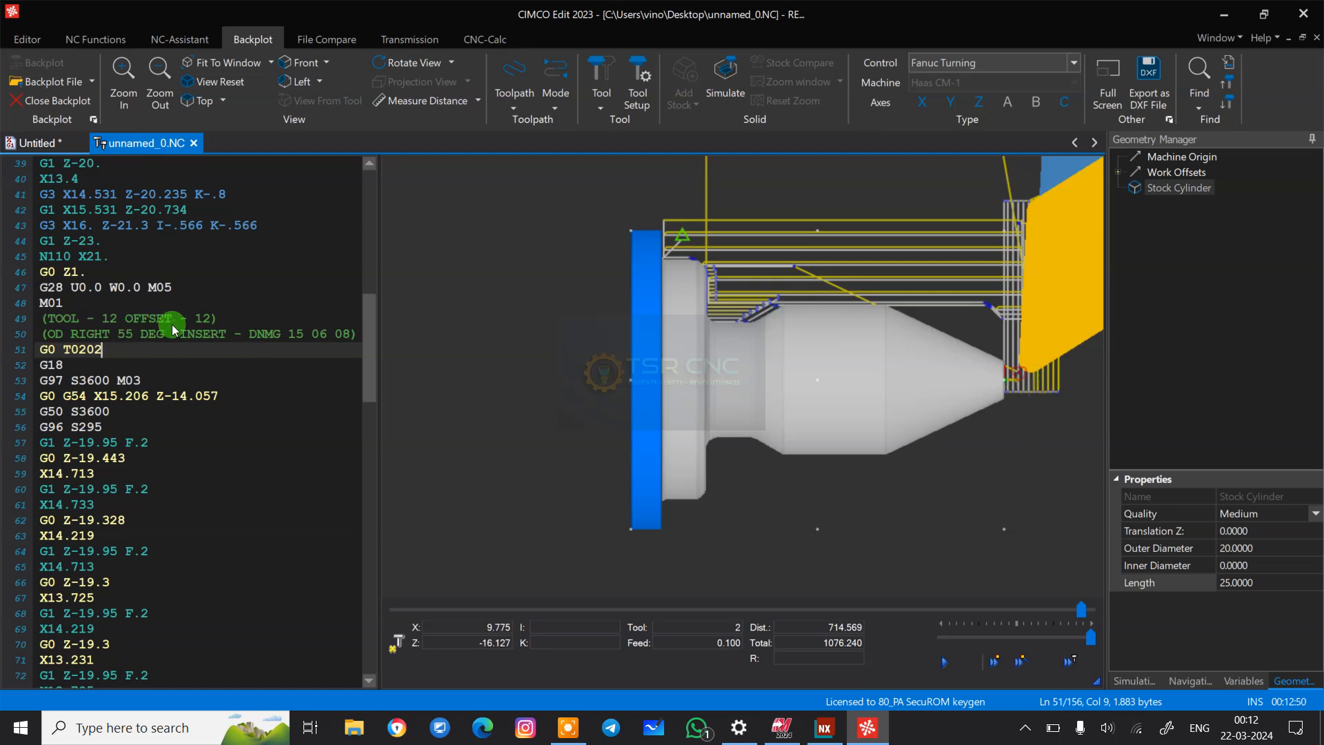
- Insert the lines N3 and N4 G28 after the M01 line, above the tool 12 comments
left_click(102, 304)
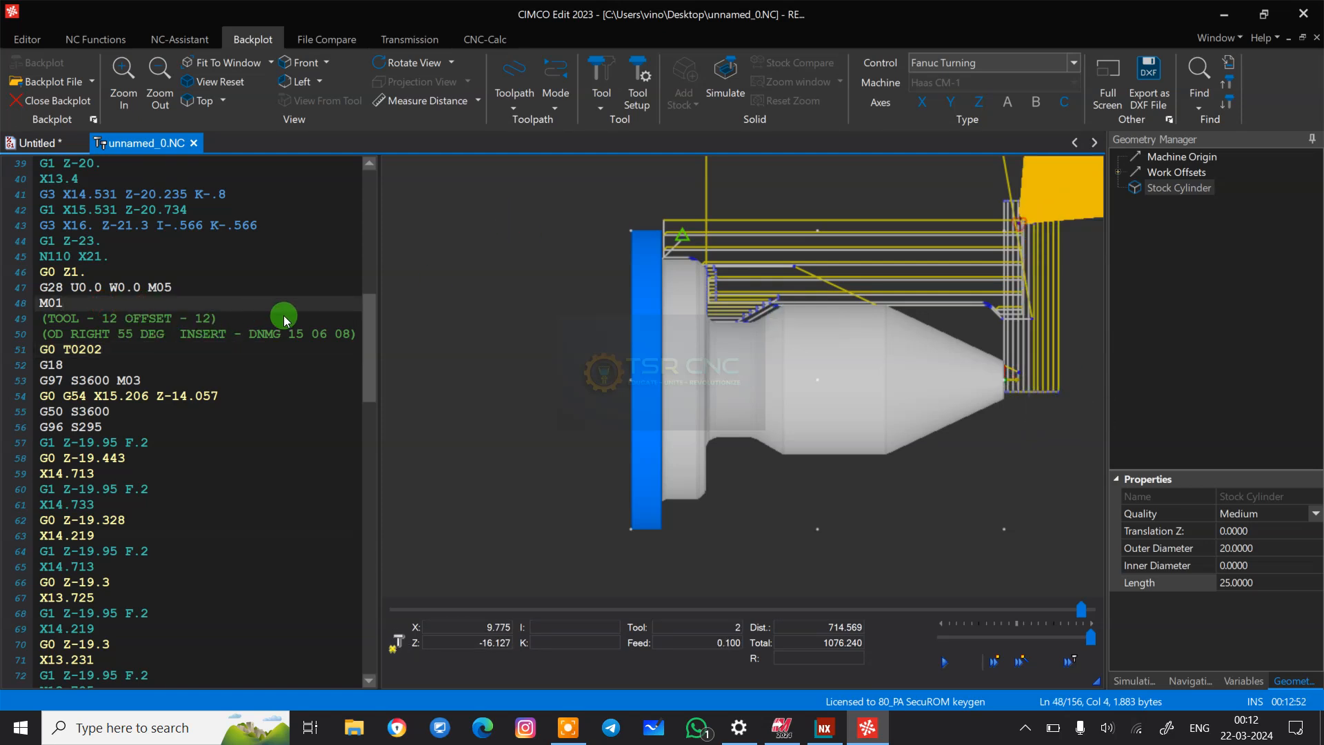
key("Return")
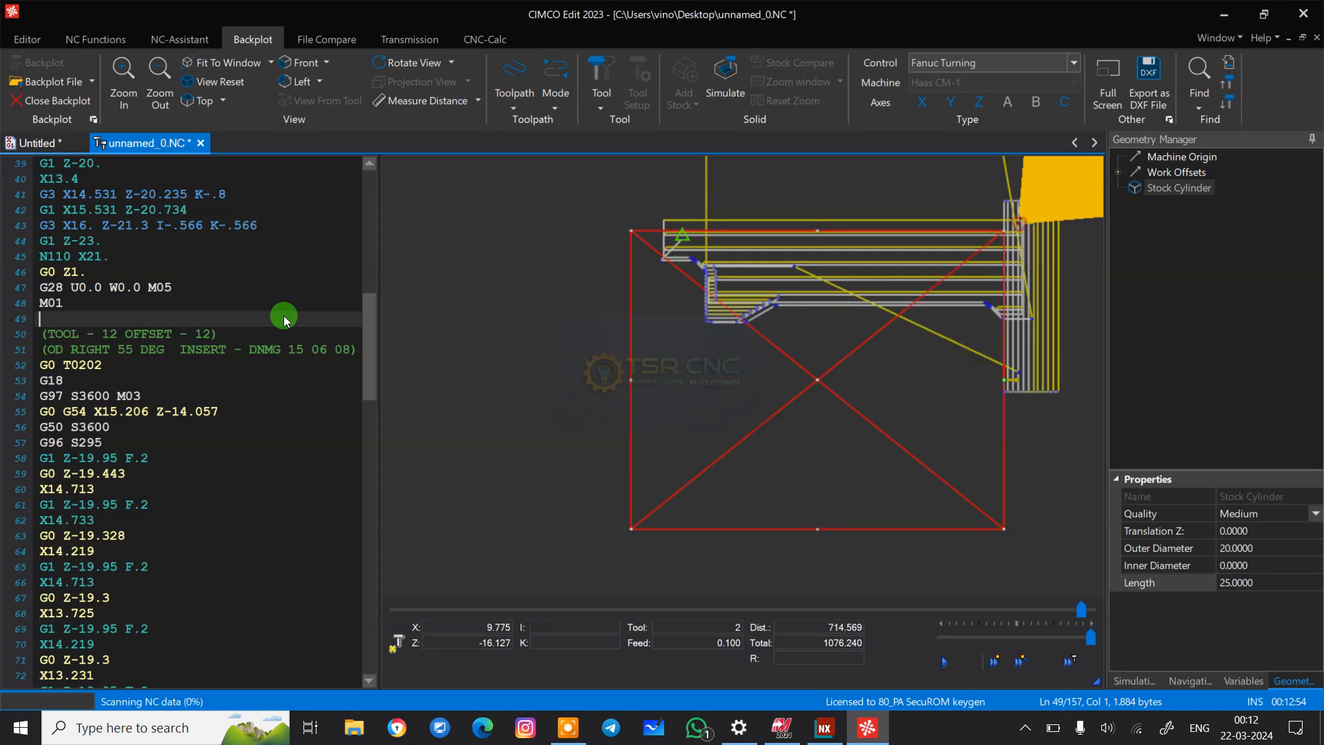
type("N3")
key("Return")
type("N4 ")
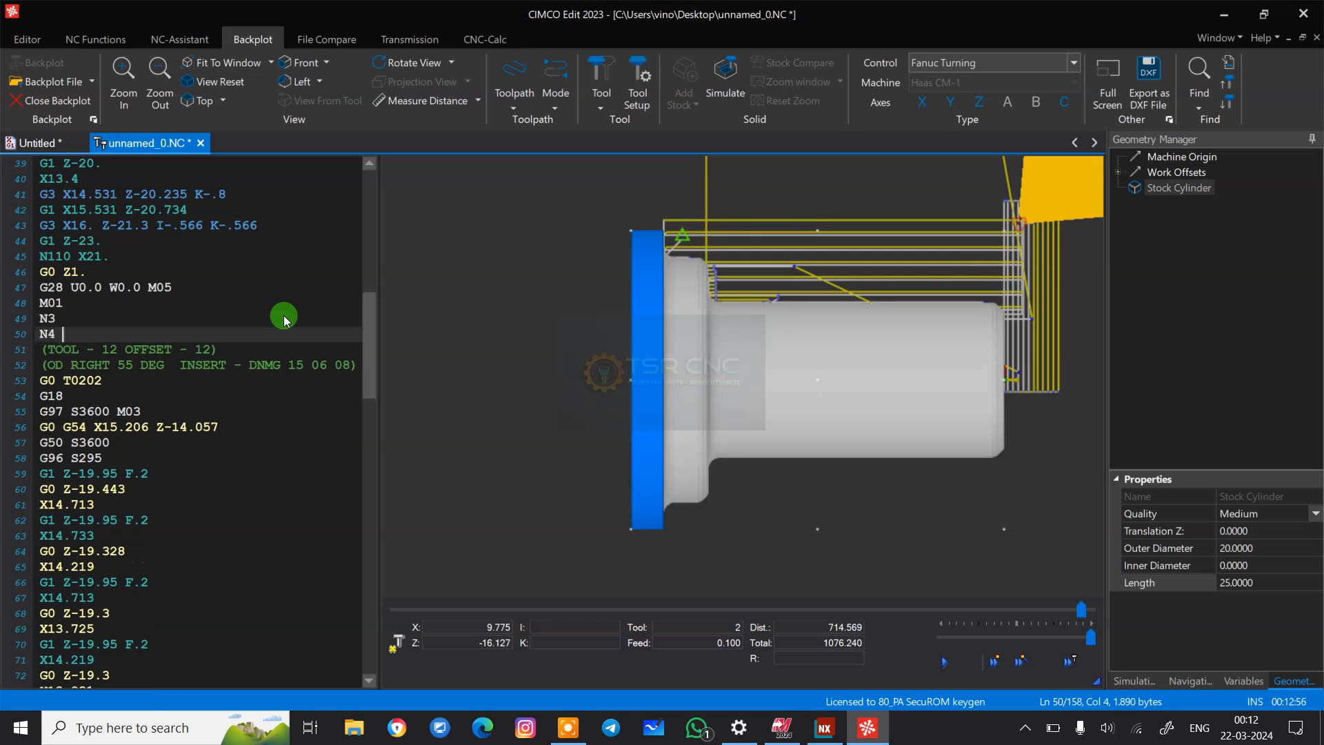
type("G28")
- Examine the program's opening lines and the code down to the newly inserted lines above the T0202 section
scroll(284, 320, "up", 11)
key("Up")
key("Up")
key("Up")
key("Up")
key("Up")
key("Up")
key("Up")
key("Up")
key("Up")
key("Up")
key("Up")
key("Up")
key("Up")
key("Up")
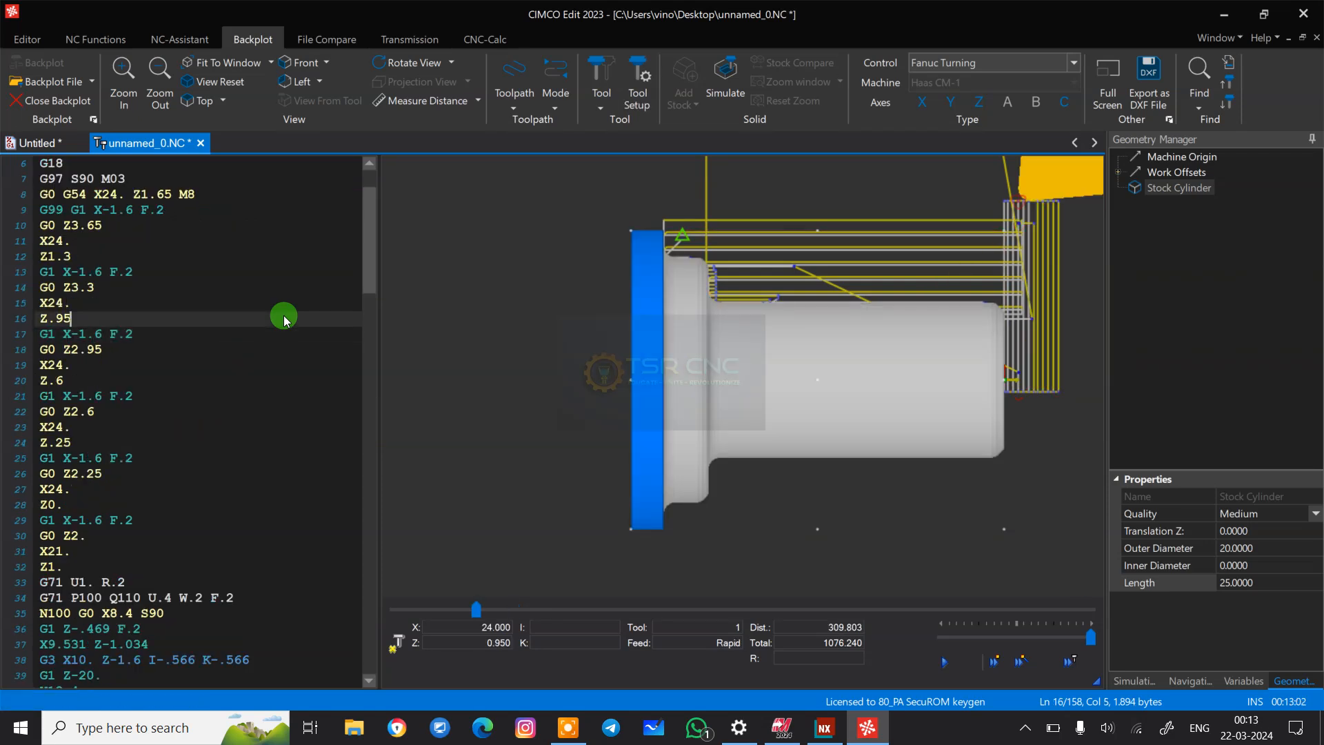
key("Up")
key("Up")
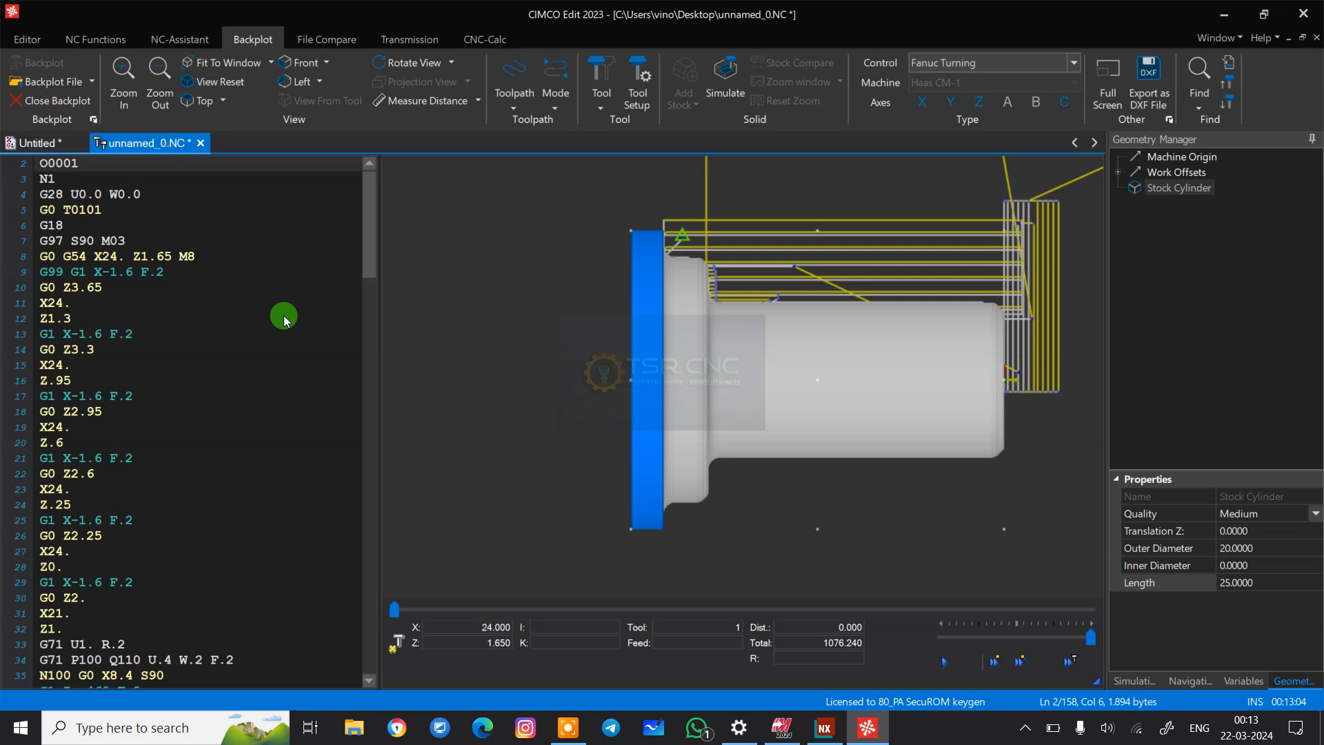
key("Down")
key("Down")
key("Down")
key("Down")
key("Down")
key("Down")
key("Down")
key("Down")
key("Down")
key("Down")
key("Down")
key("Down")
key("Down")
key("Down")
key("Down")
key("Down")
key("Down")
key("Down")
key("Down")
key("Down")
key("Down")
key("Down")
key("Down")
key("Down")
key("Down")
key("Down")
key("Down")
key("Down")
key("Down")
key("Down")
key("Down")
key("Down")
key("Down")
key("Down")
key("Down")
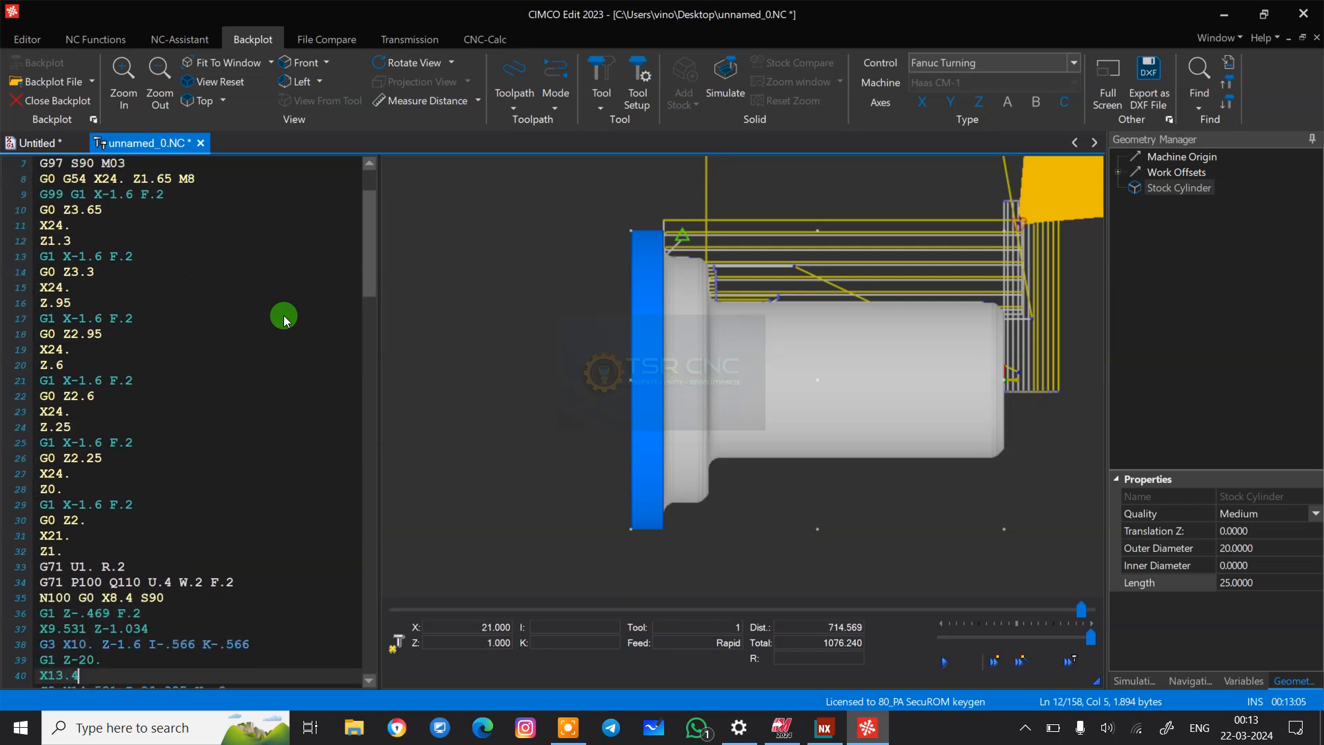
key("Down")
key("Down")
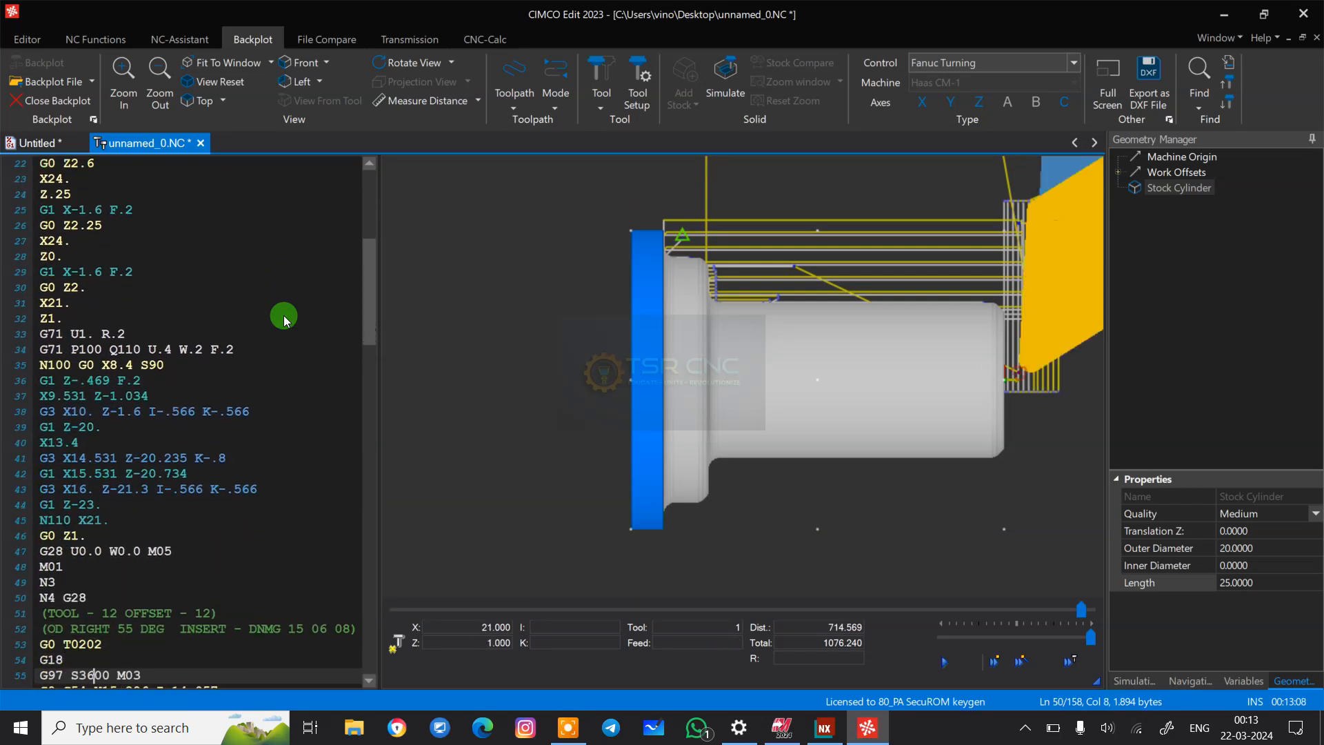
key("Up")
key("Up")
key("Up")
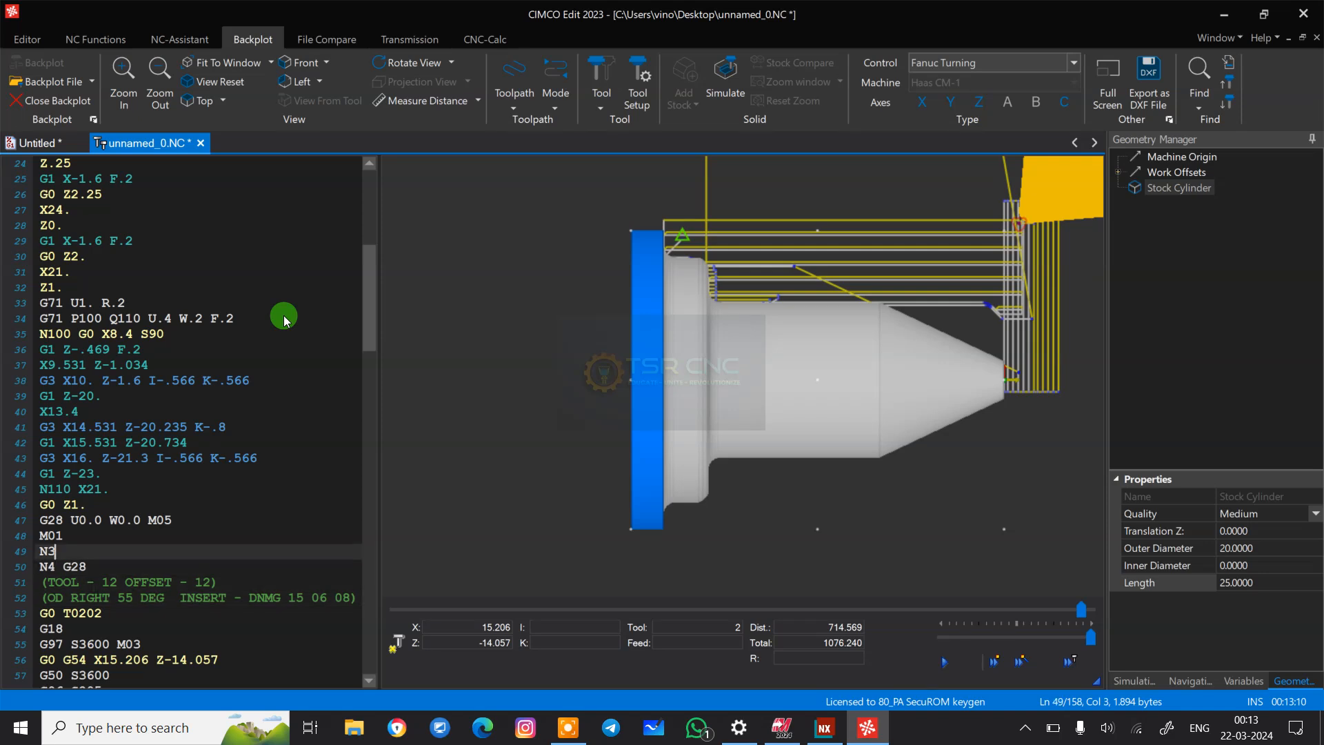
- Remove N4 from the inserted G28 line, complete it as G28 U0.0 W0.0 and add a blank line below
key("Down")
key("Down")
key("Up")
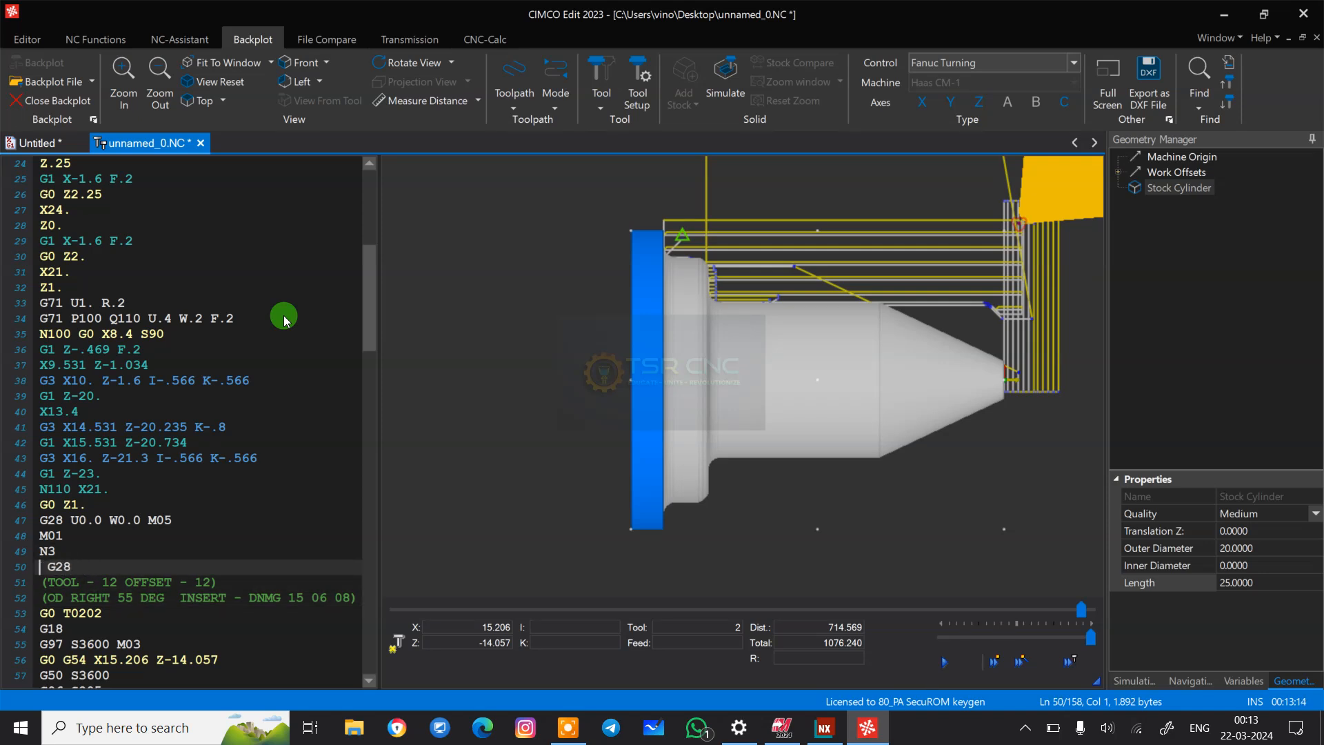
key("BackSpace")
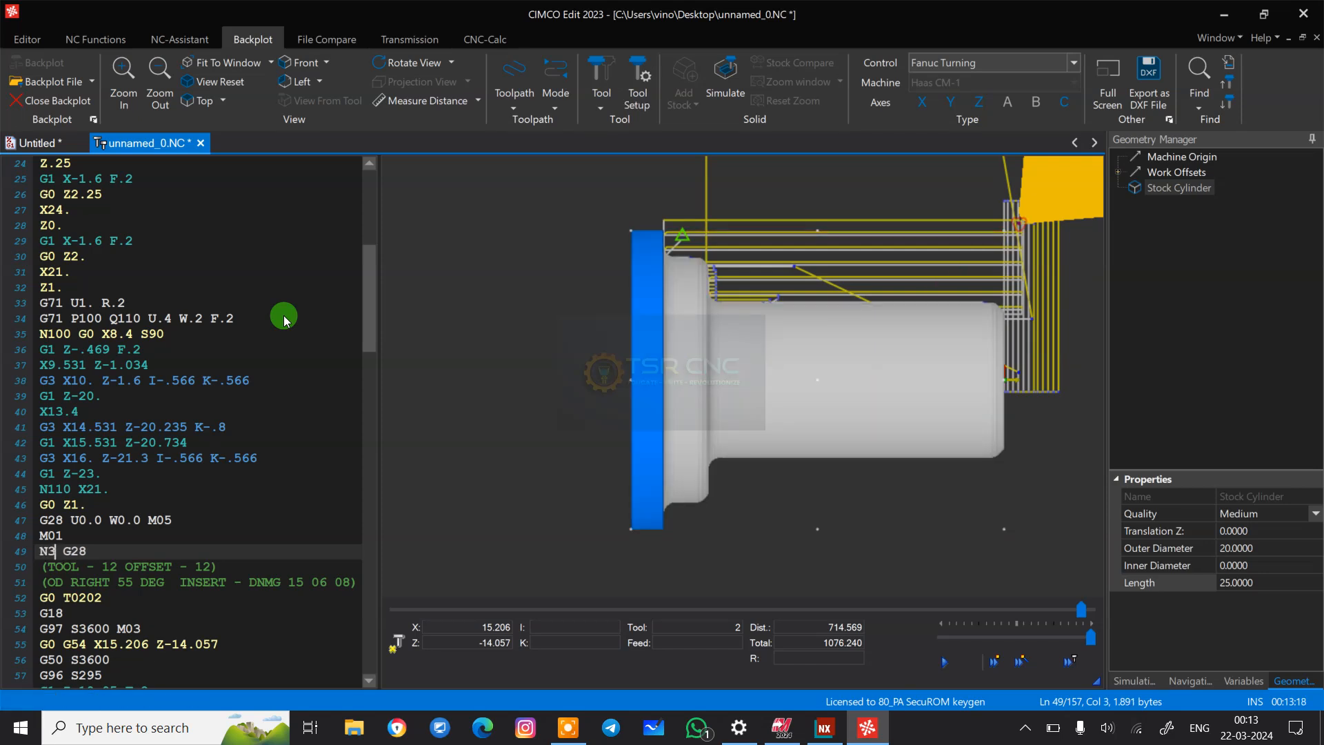
key("Return")
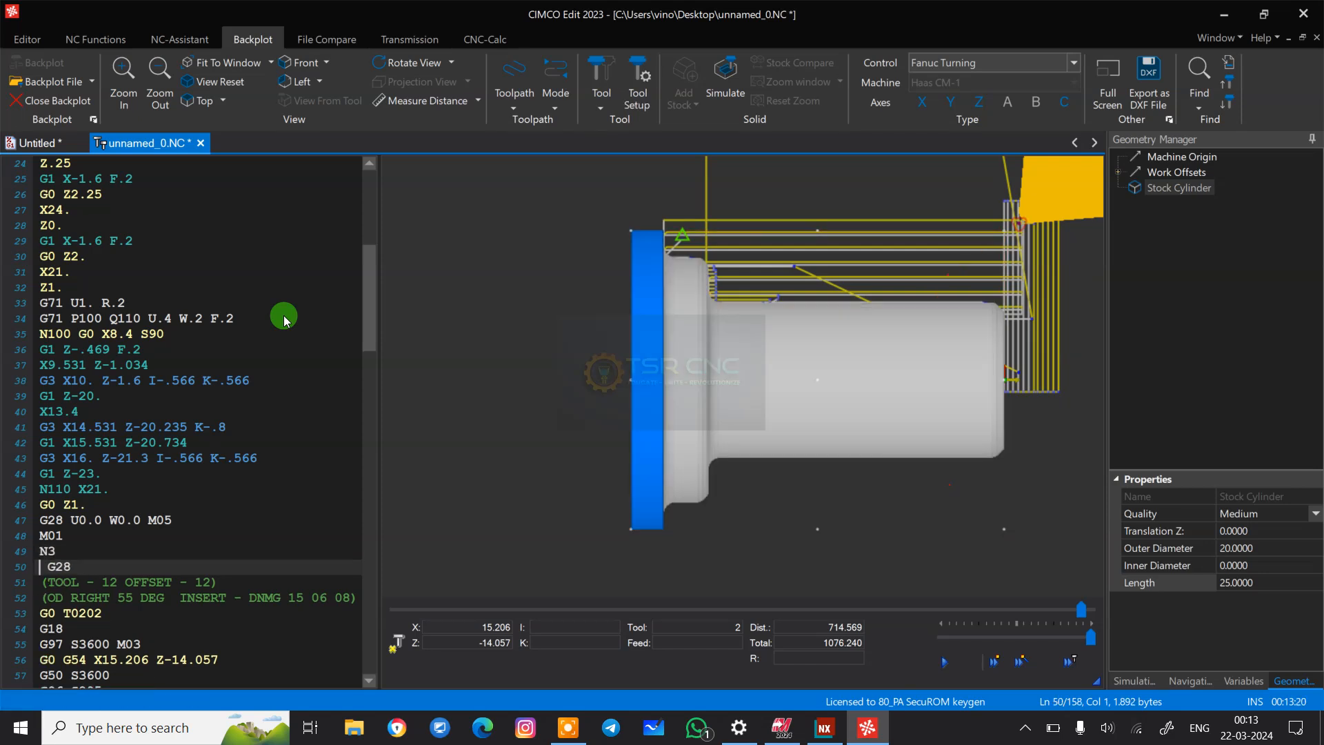
key("Right")
type("0 W")
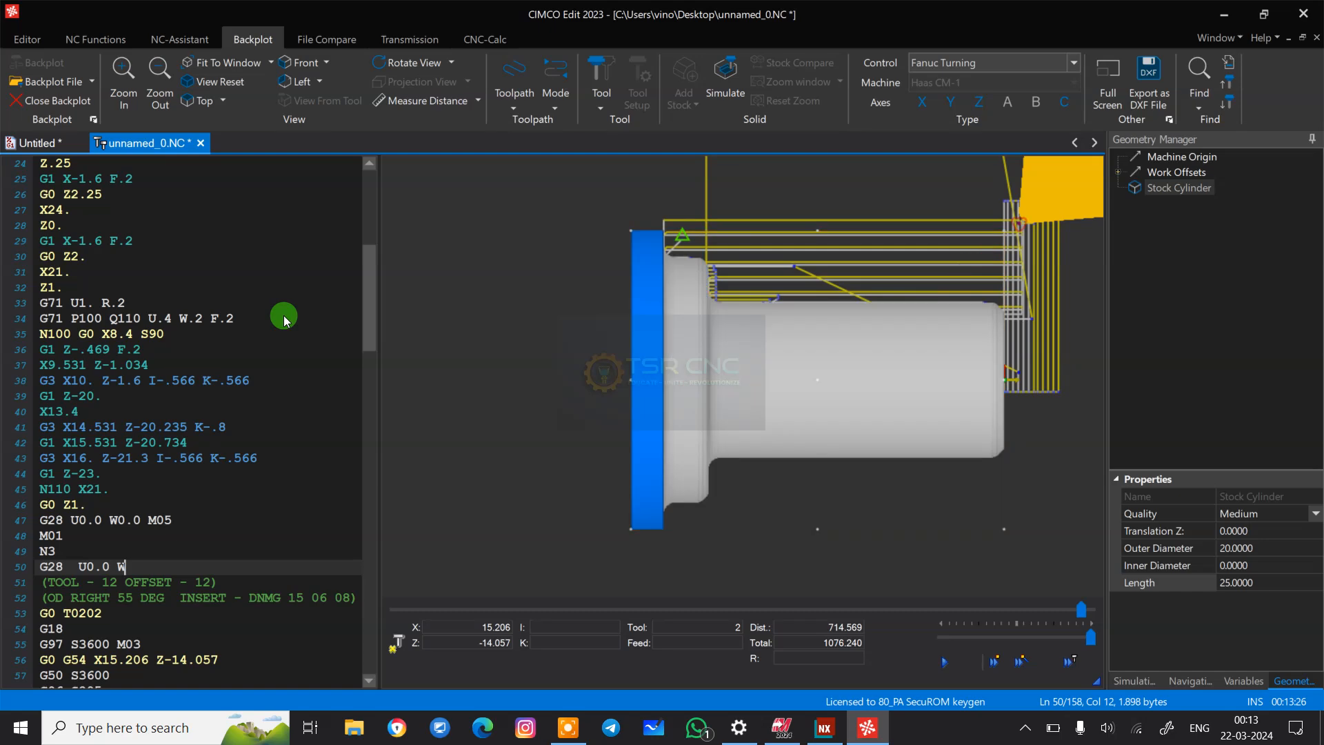
type("0.0")
key("Return")
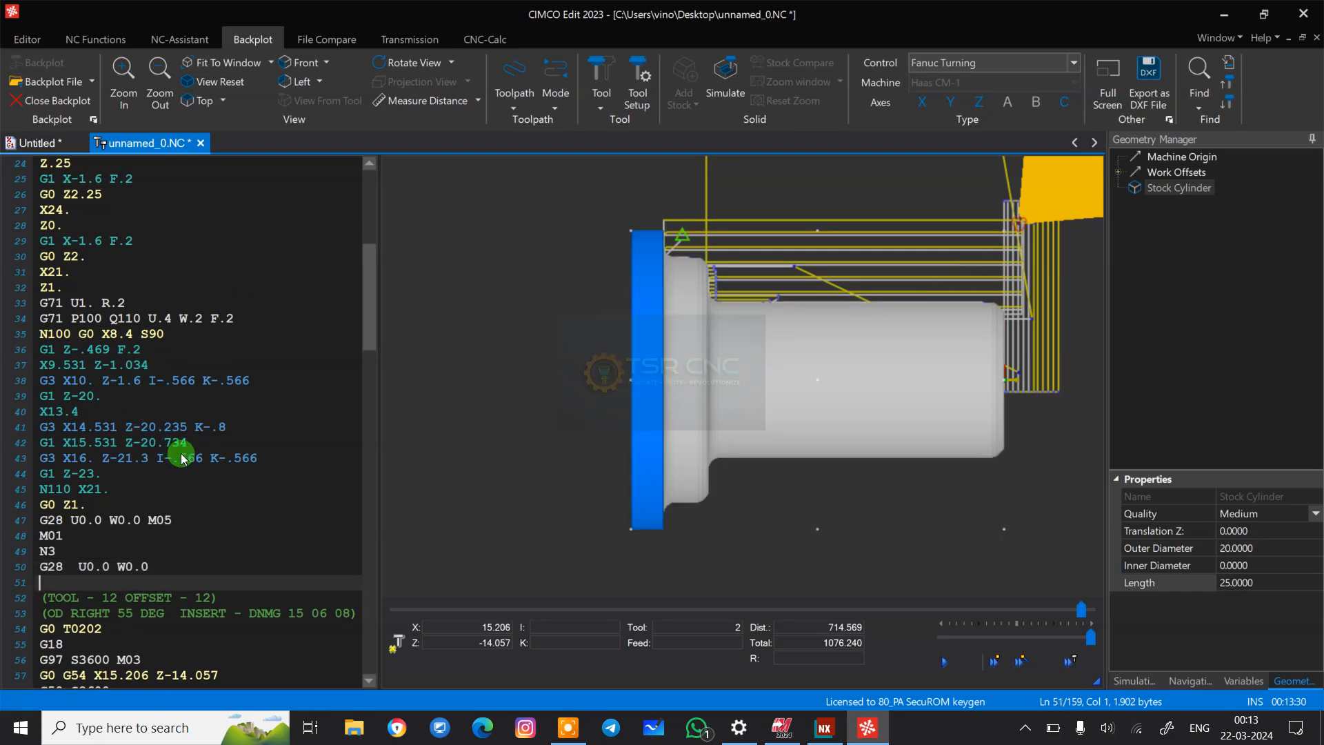
- Play the backplot from line 46 to line 142 in the T0303 finishing section and examine the turned stock
scroll(143, 379, "down", 3)
left_click(70, 380)
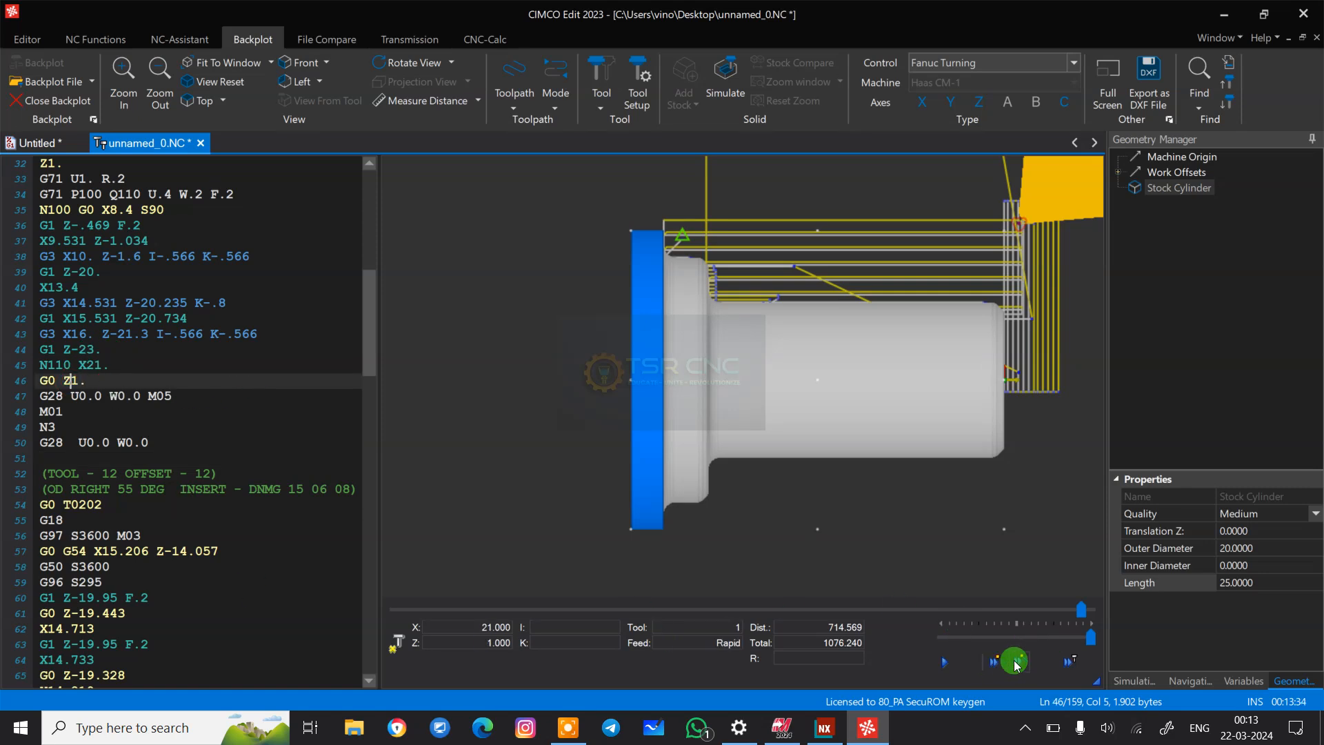
left_click(946, 663)
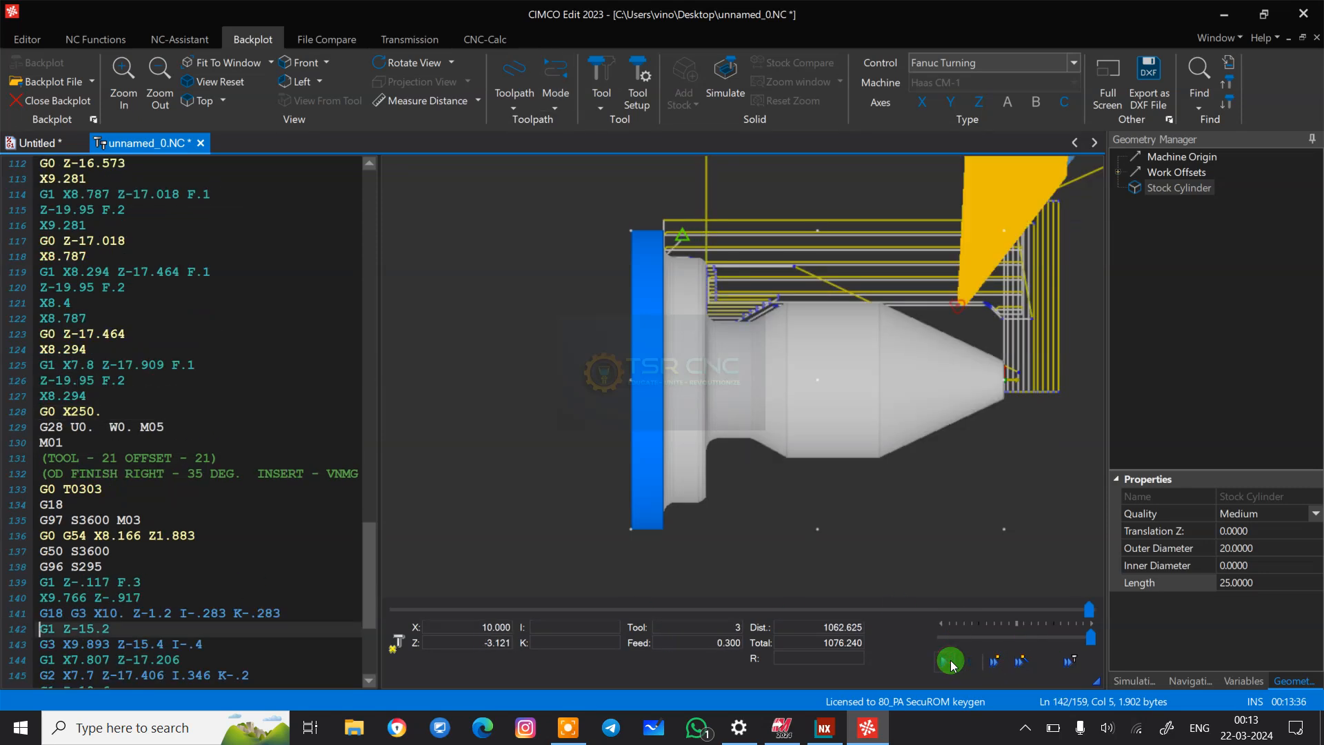
scroll(883, 404, "down", 3)
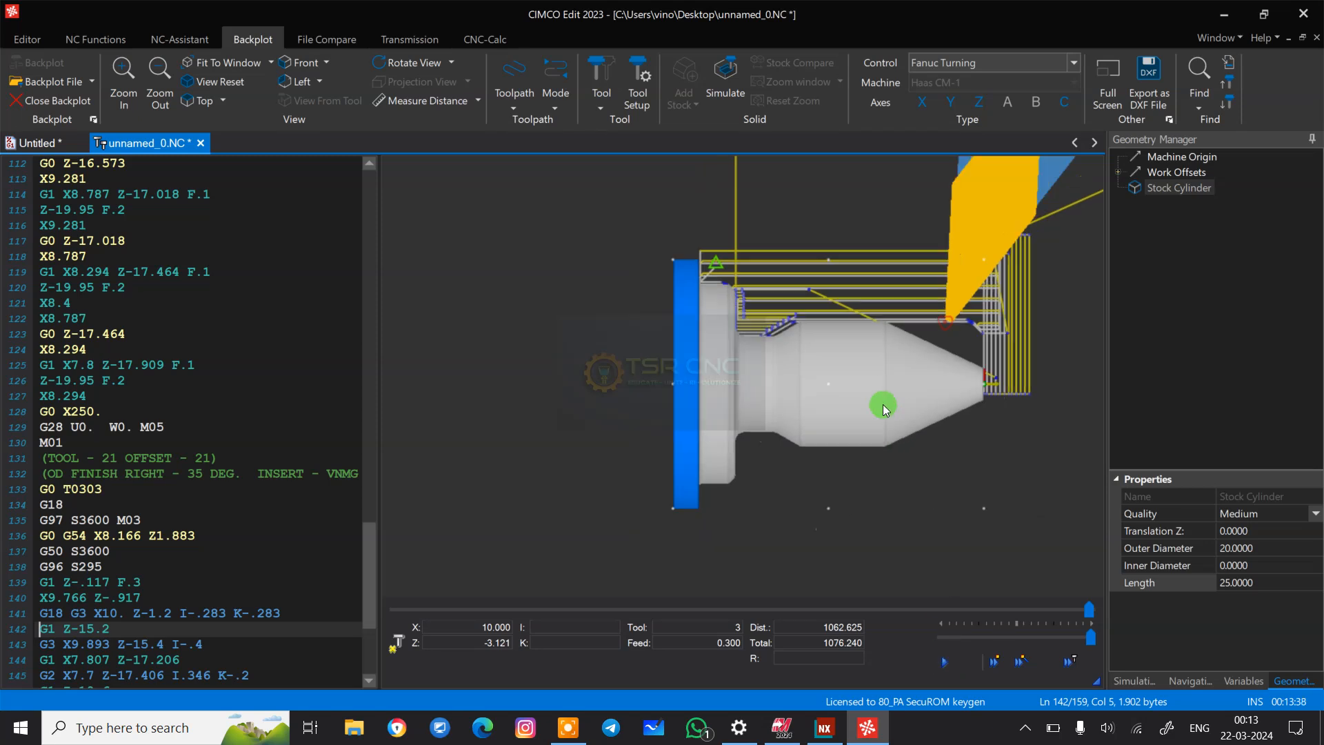
right_click(1249, 260)
left_click(1252, 313)
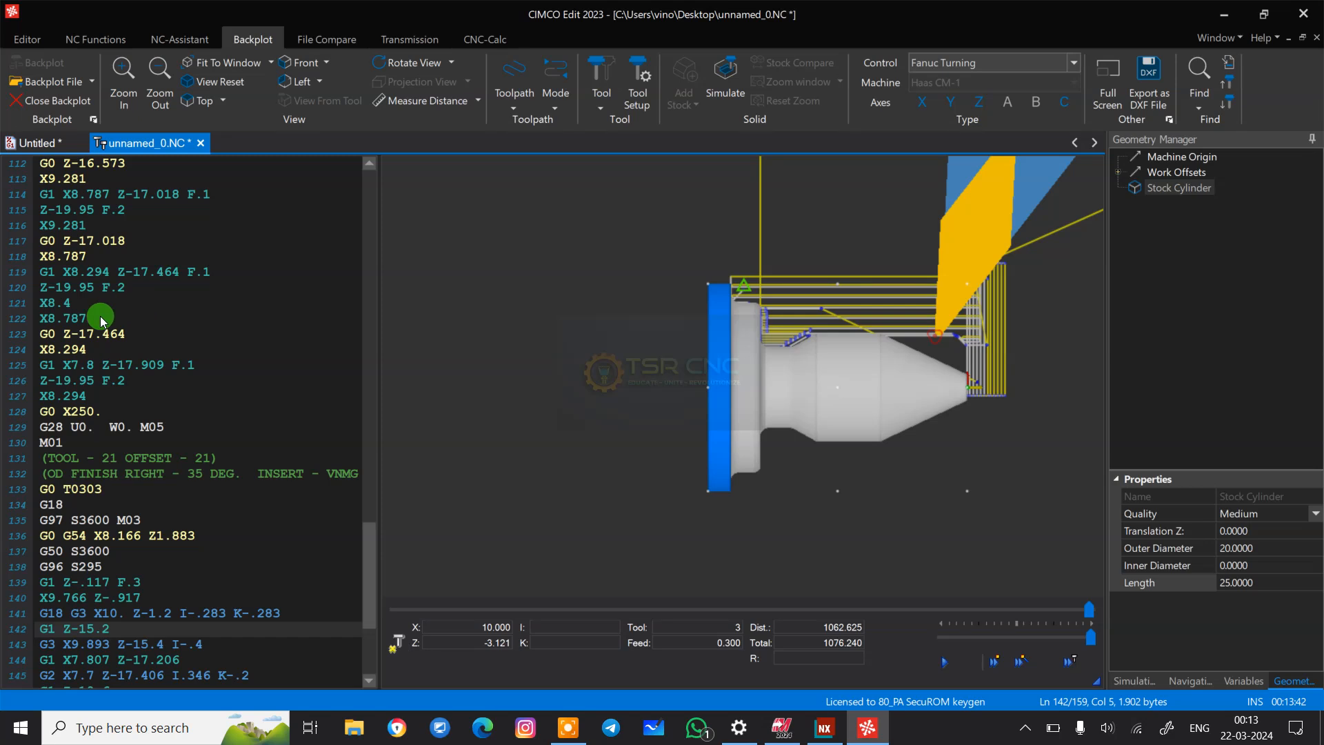
- Delete the two tool 21 comment lines and the M01 line above G0 T0303
left_click(114, 384)
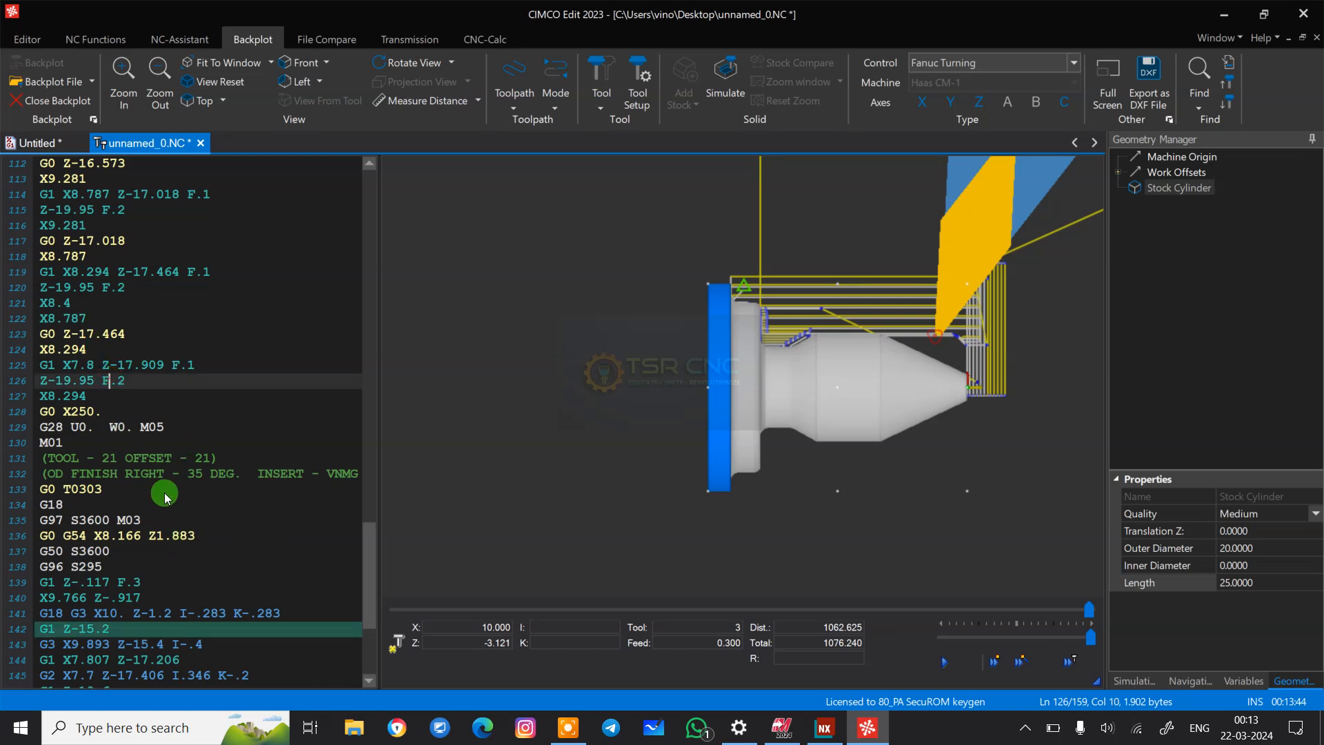
left_click(328, 476)
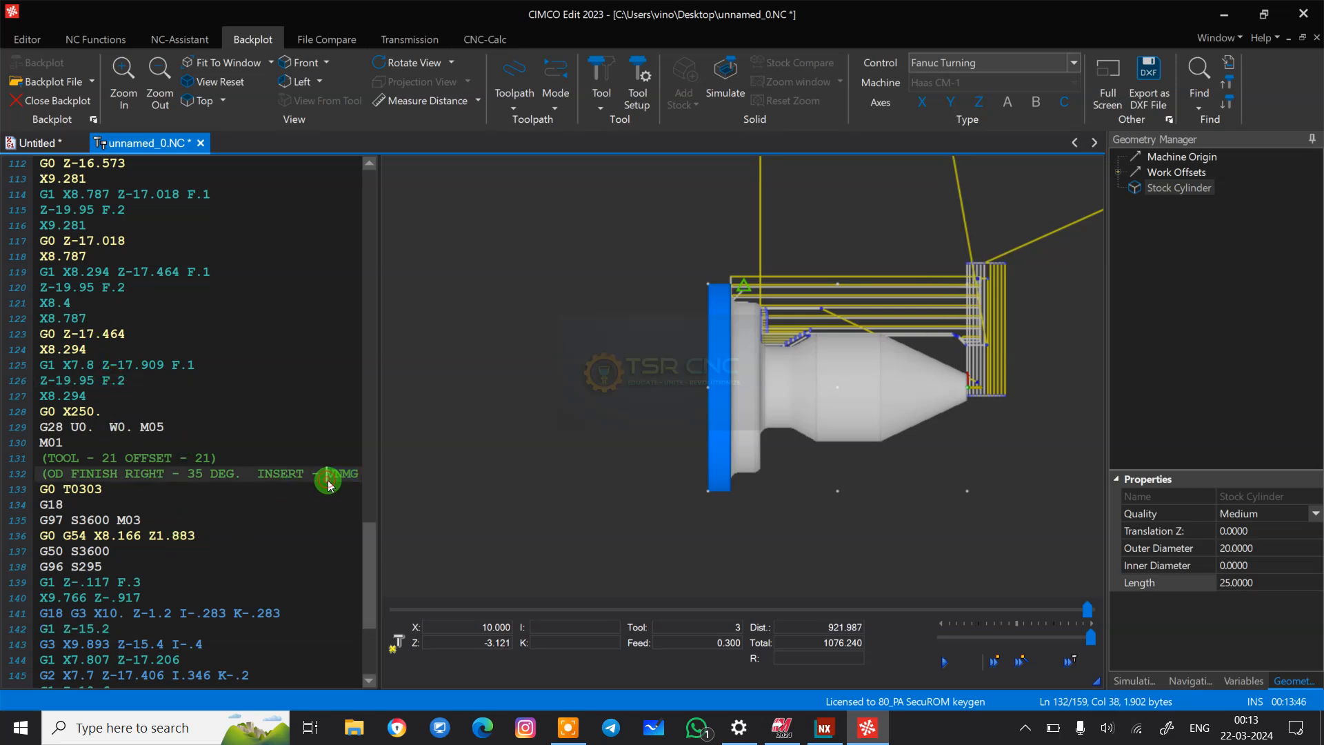
left_click_drag(341, 485, 43, 457)
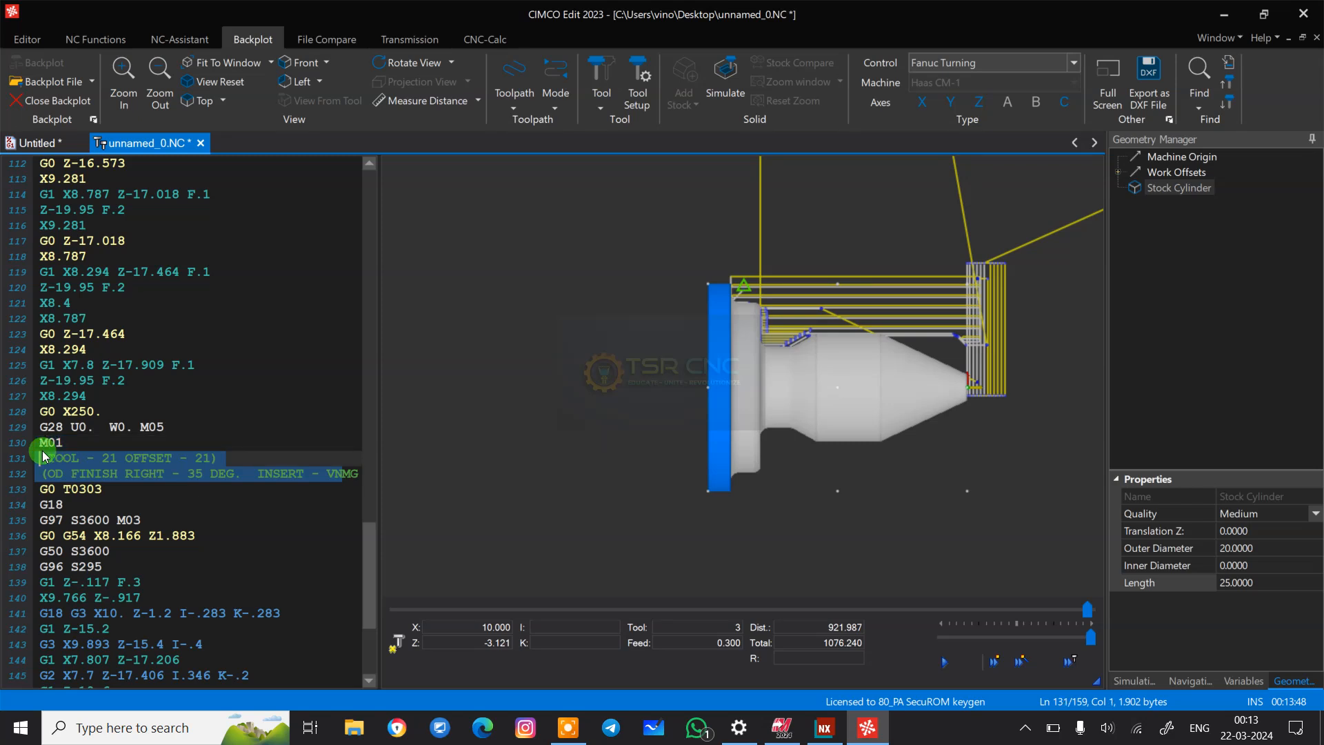
key("Delete")
left_click_drag(150, 475, 39, 460)
key("Delete")
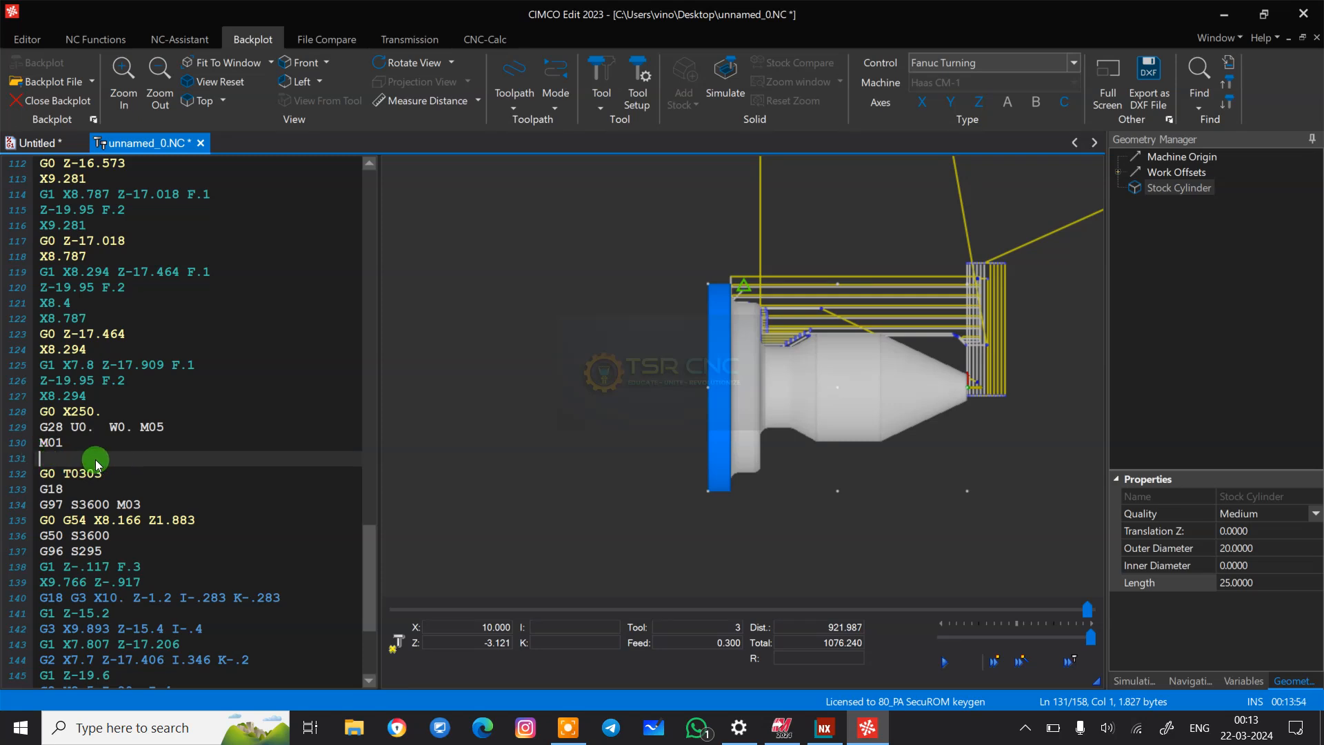
key("BackSpace")
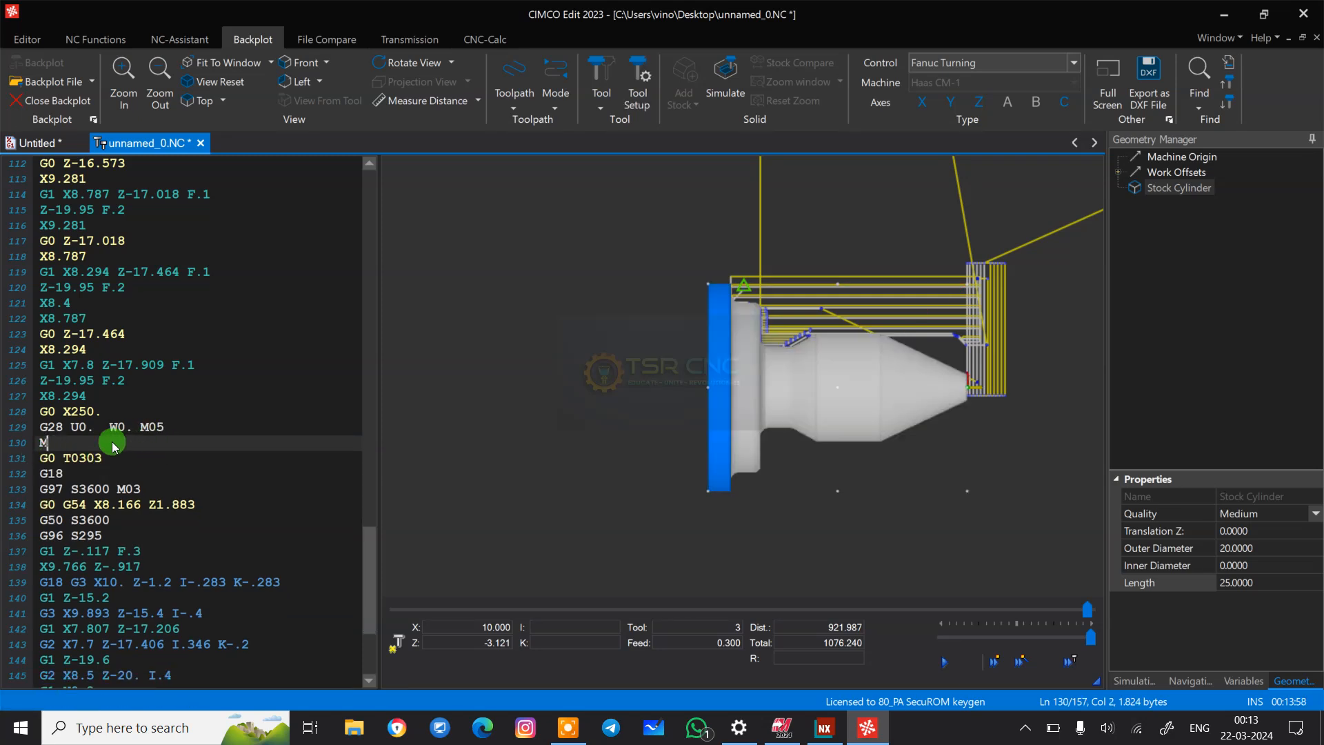
key("BackSpace")
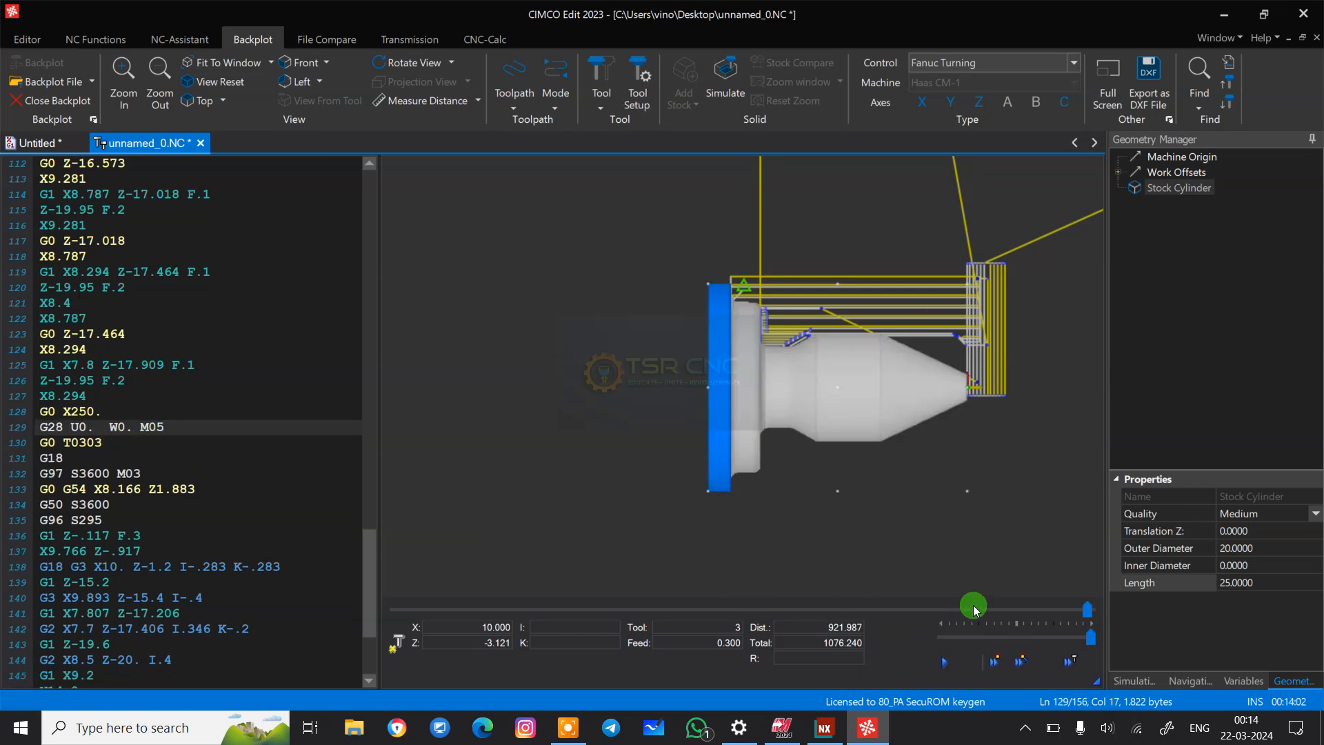
- Regenerate the stock cylinder with the backplot positioned at the X8.787 line 122 of the T0202 section
left_click(130, 317)
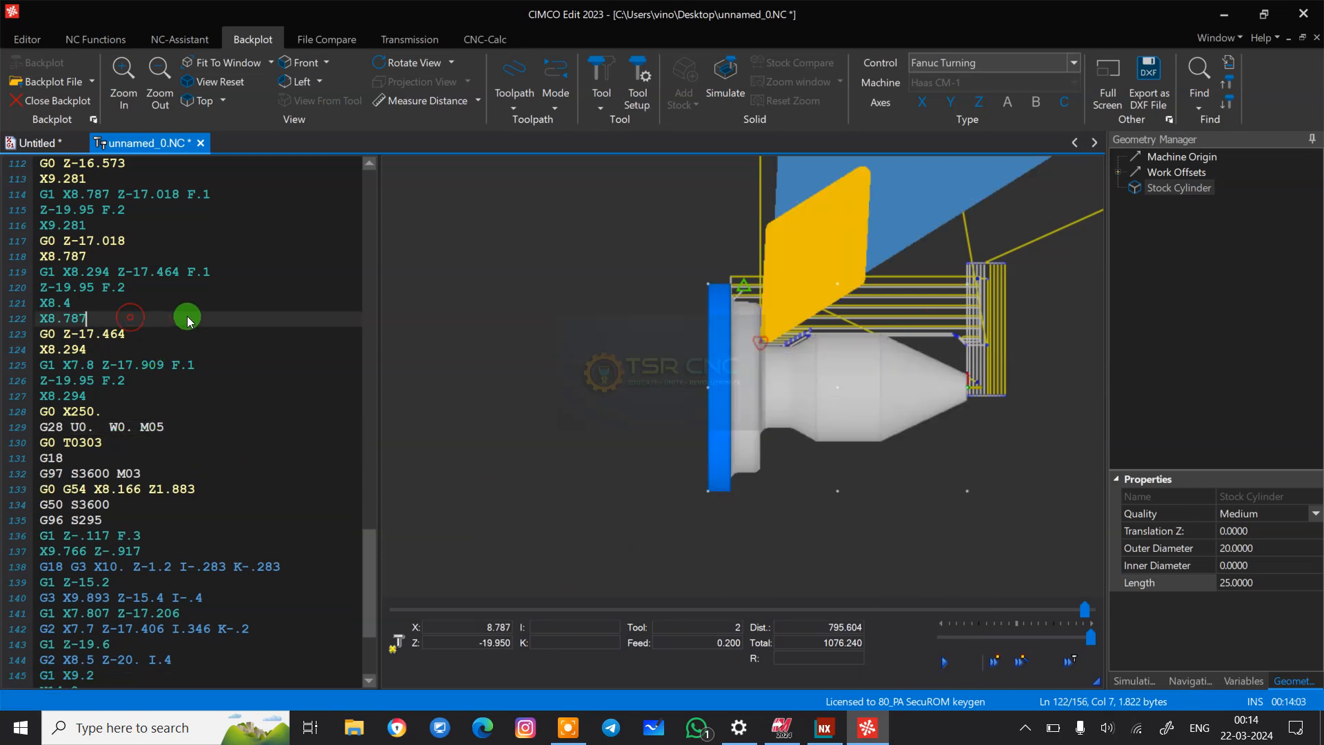
right_click(1237, 317)
left_click(1259, 391)
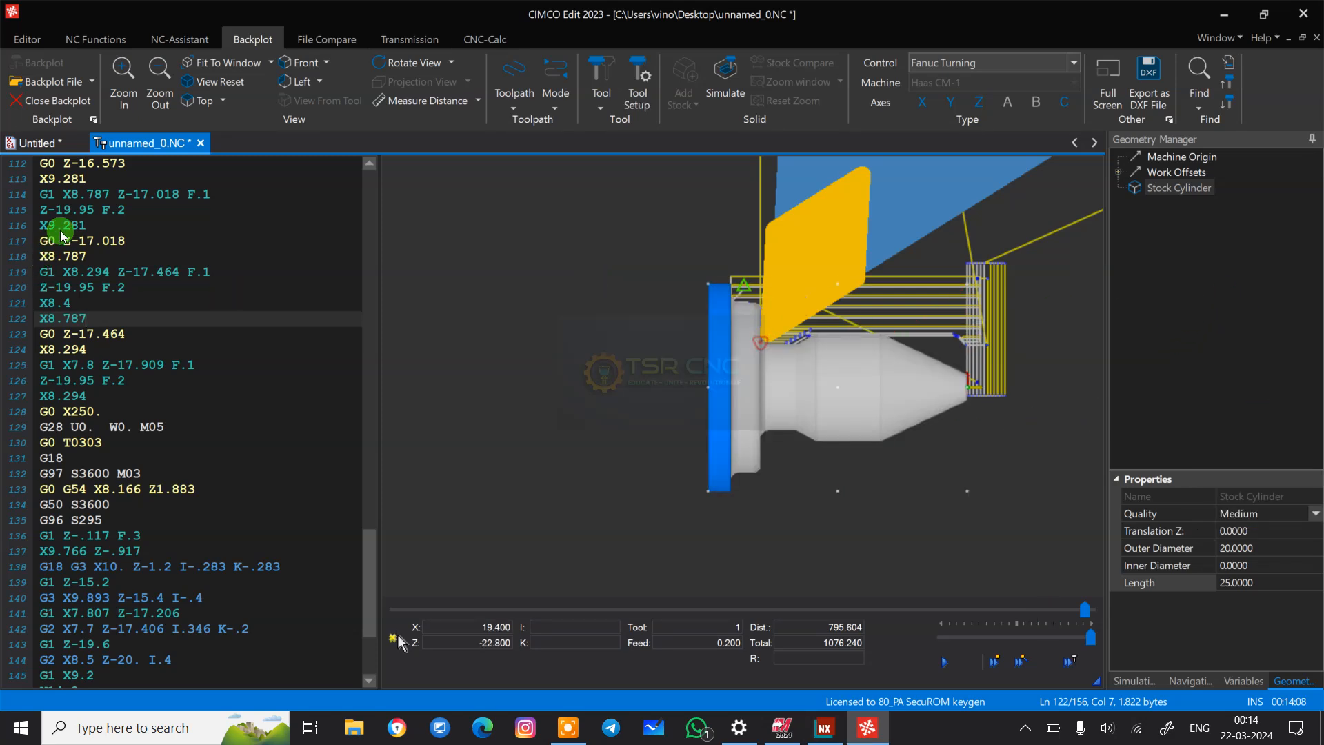
- Delete the two tool 12 comment lines and the blank line above G0 T0202
scroll(103, 266, "up", 3)
scroll(107, 268, "up", 20)
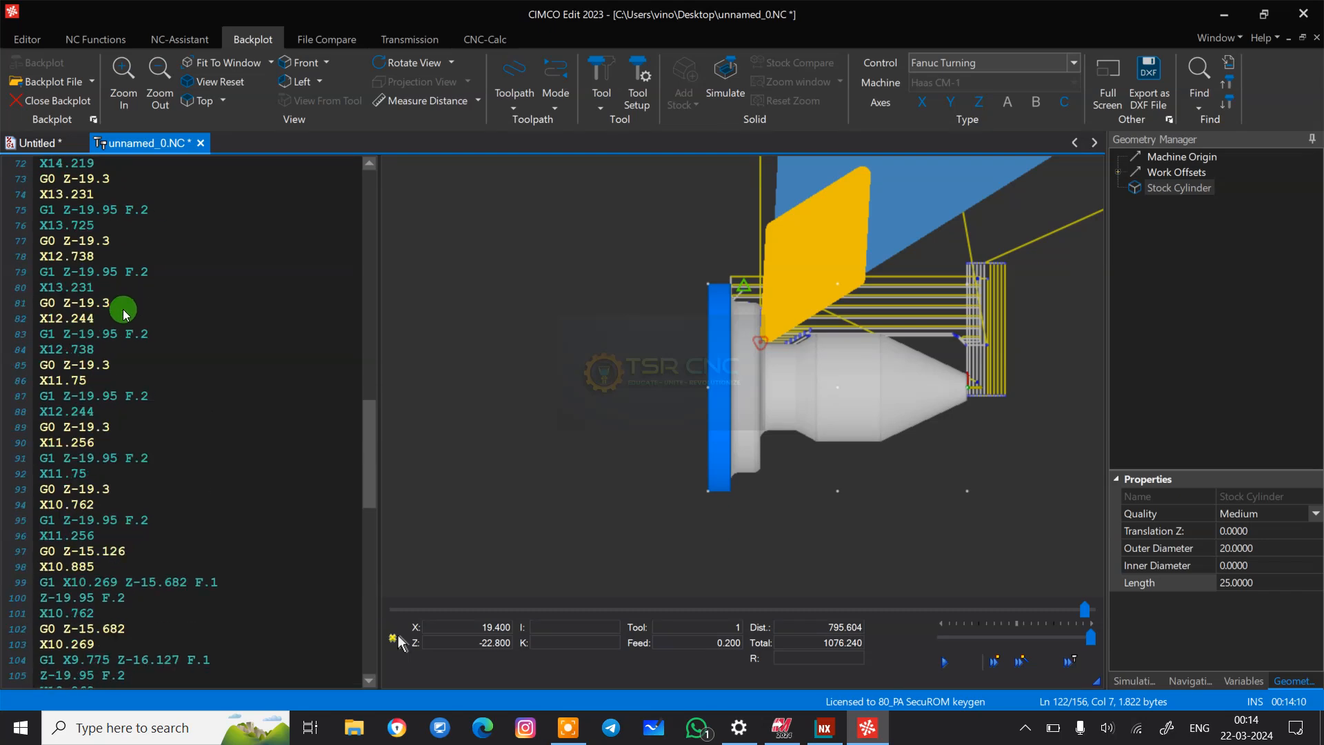
left_click(125, 329)
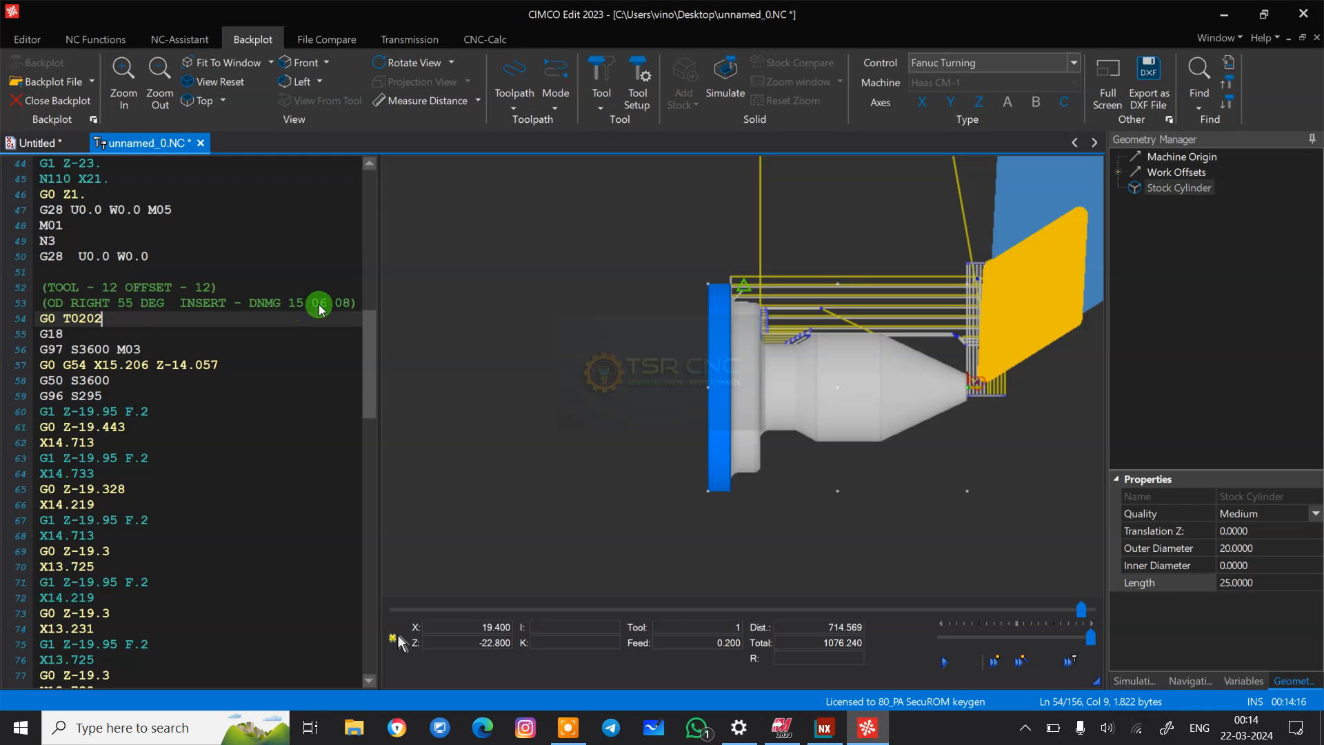
left_click_drag(355, 305, 36, 278)
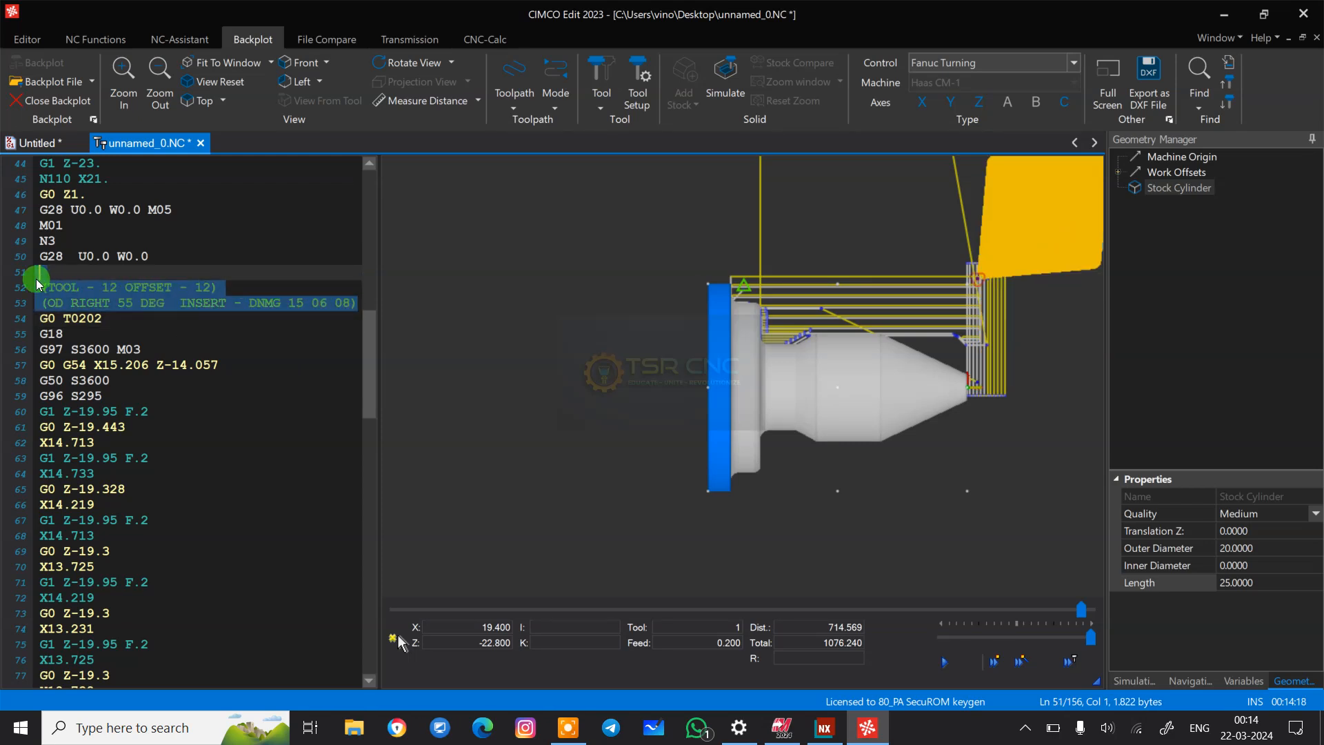
key("Delete")
key("BackSpace")
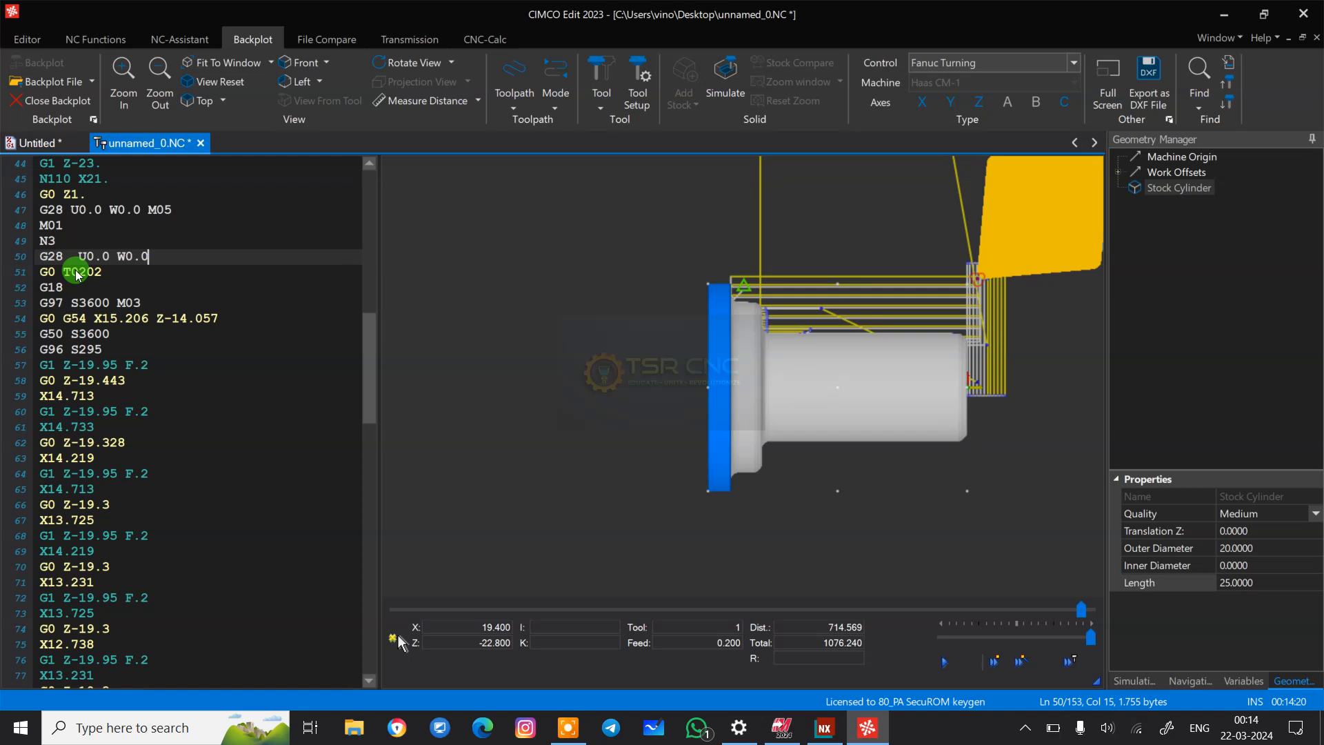
- Regenerate the stock cylinder and play the backplot from line 50 to line 60 in the T0202 section
right_click(1199, 284)
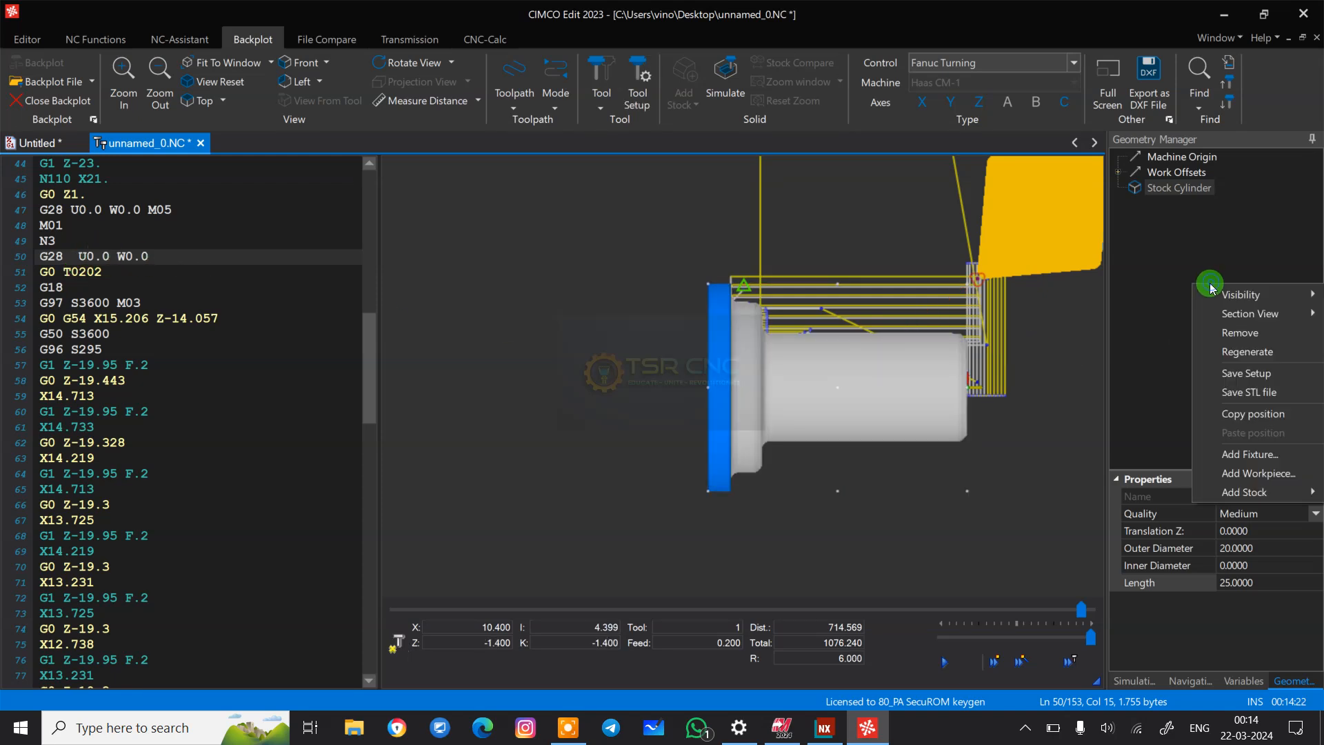
left_click(1247, 352)
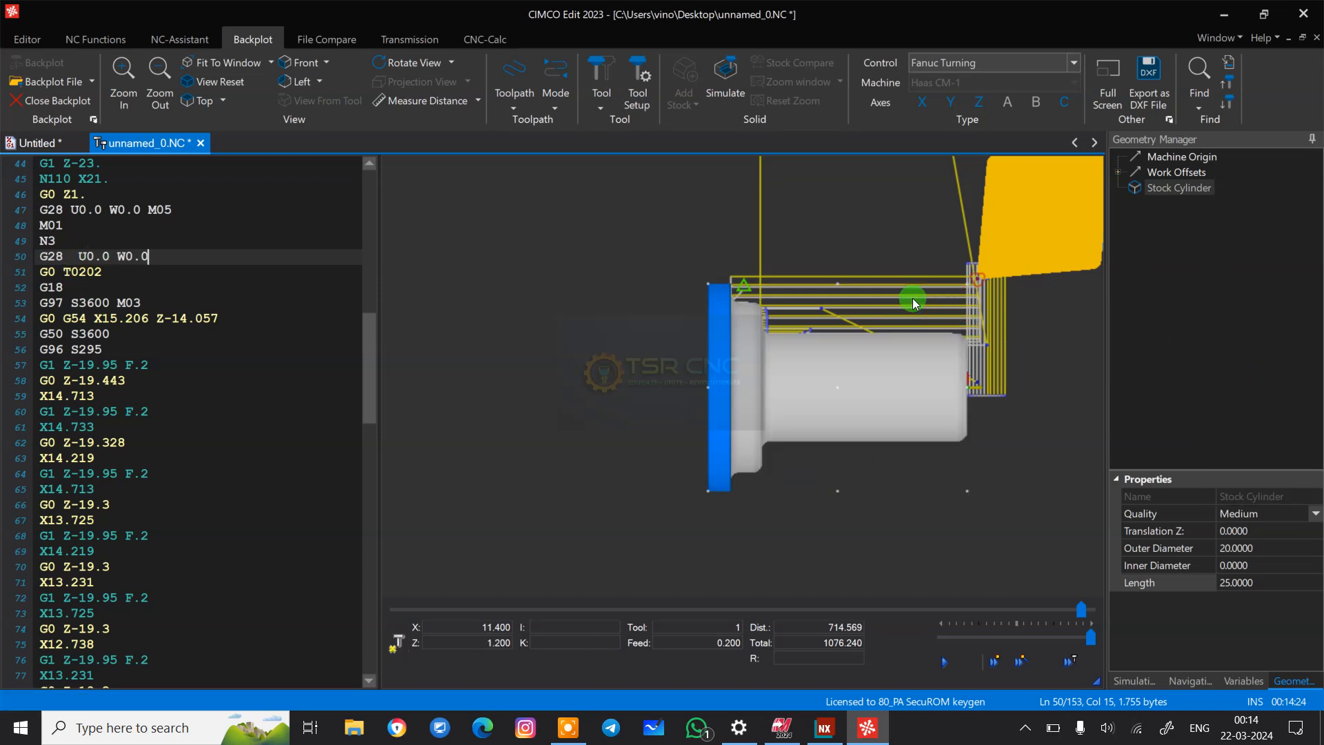
scroll(917, 309, "up", 3)
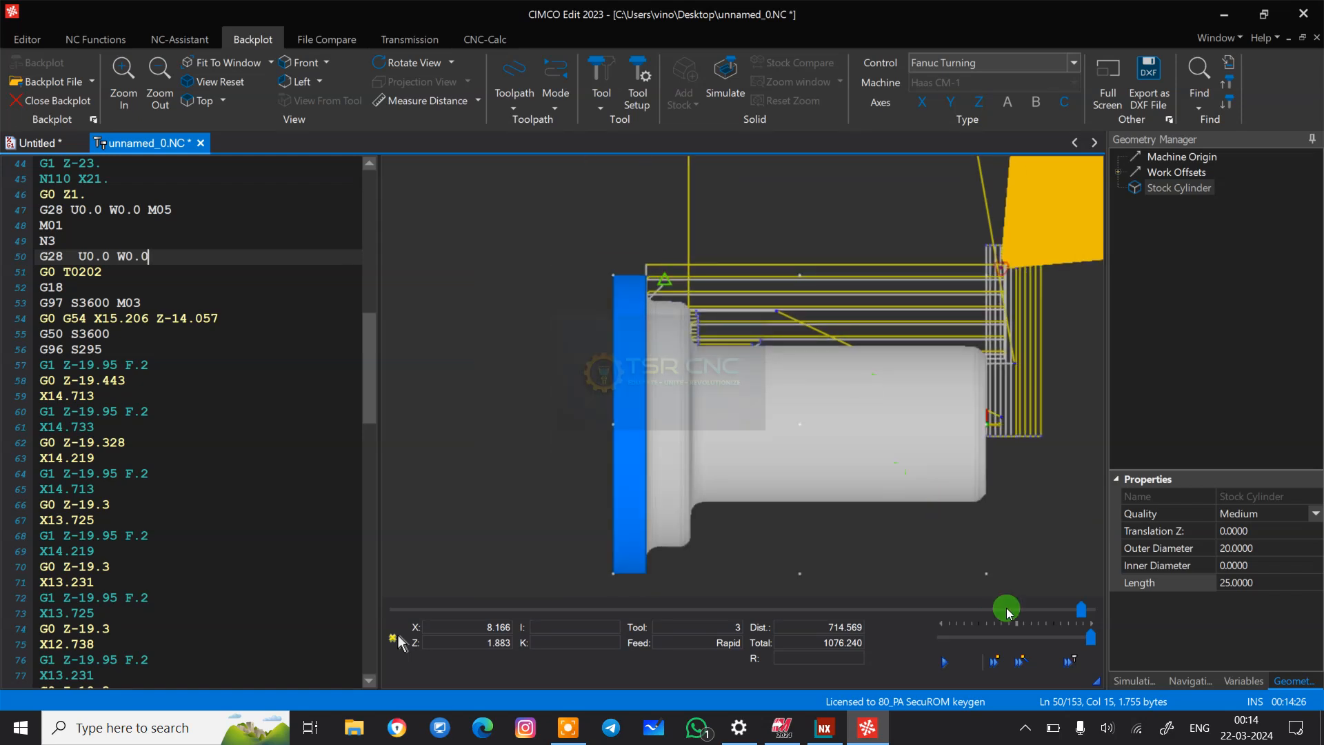
left_click(1014, 663)
left_click(1015, 664)
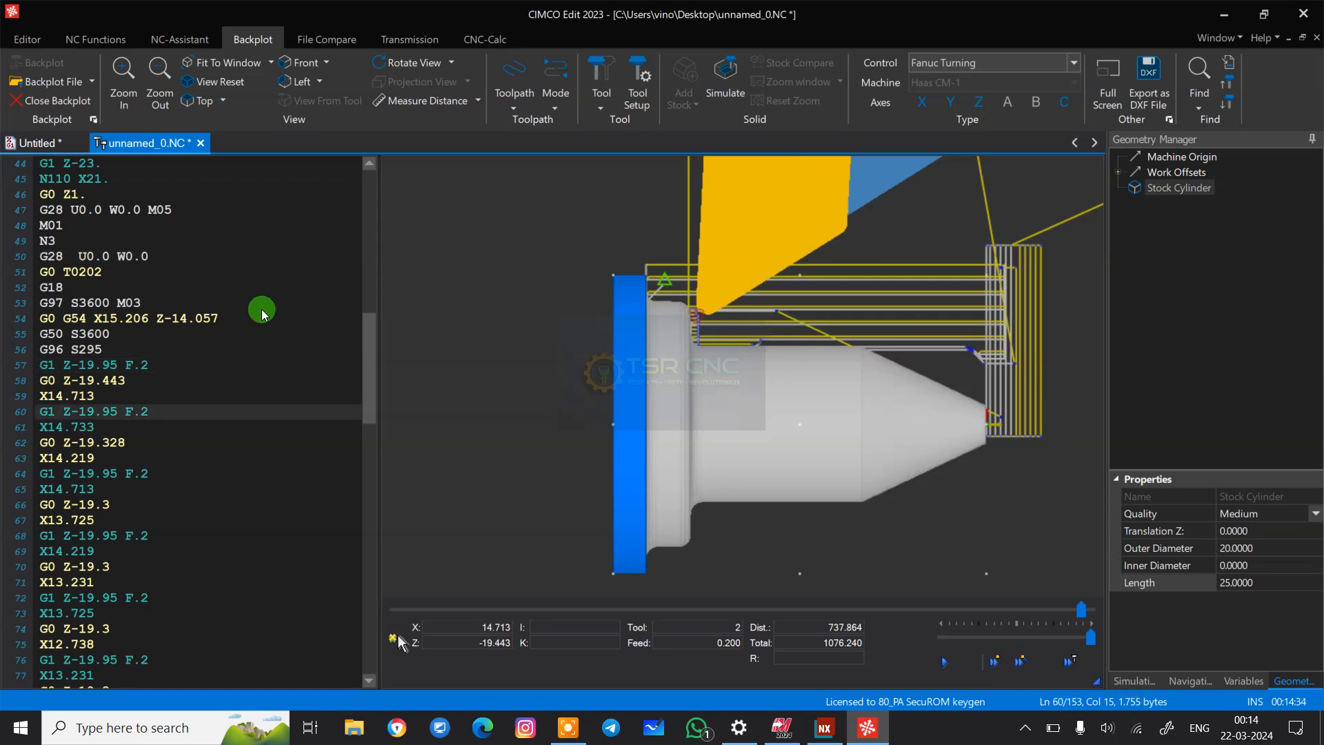
- Split Z-14.057 from the G0 G54 X15.206 block onto its own line and replay the backplot from line 50
left_click(150, 320)
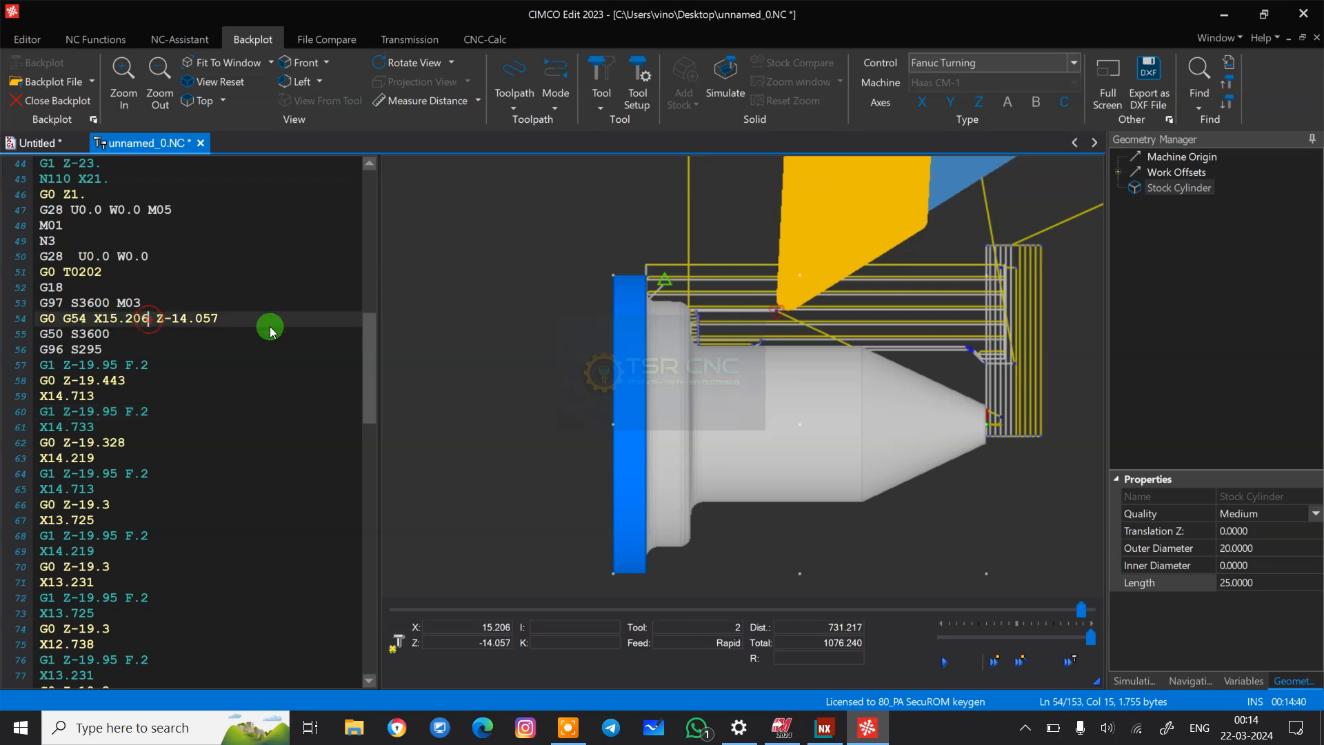
key("Return")
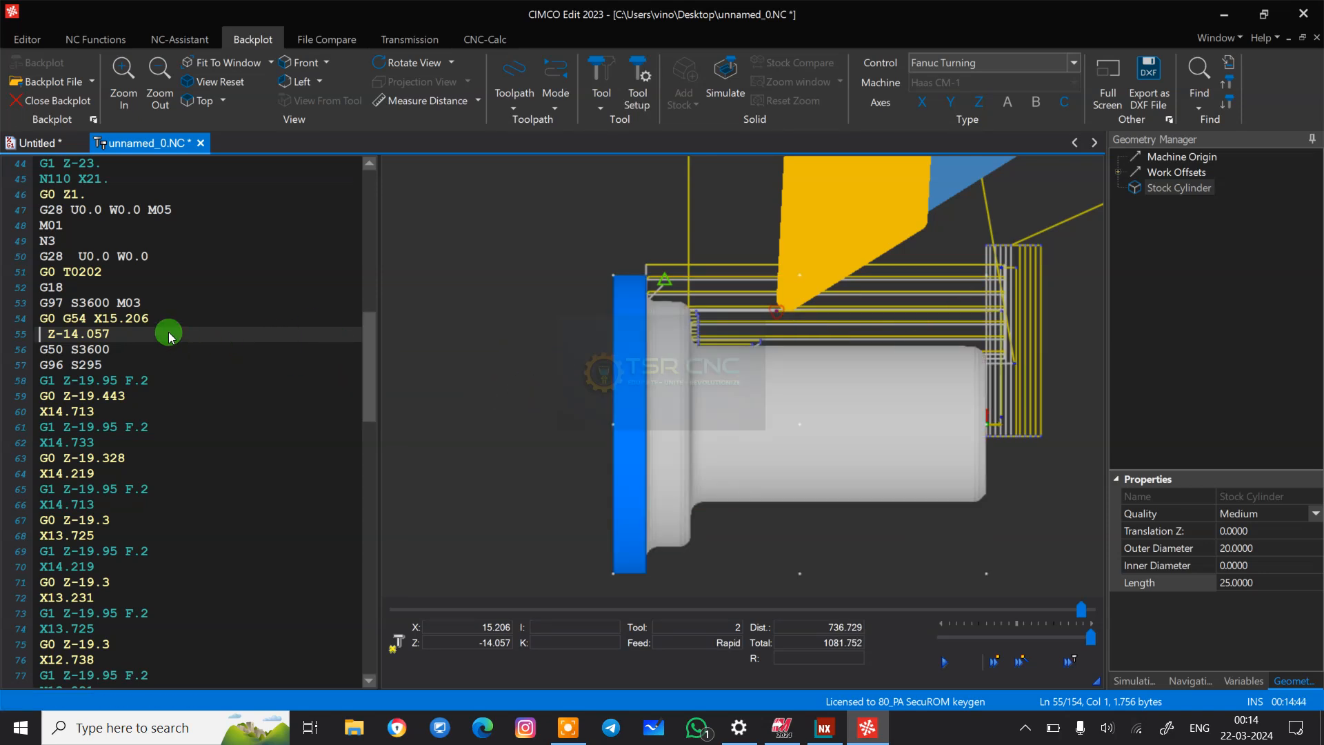
left_click(110, 256)
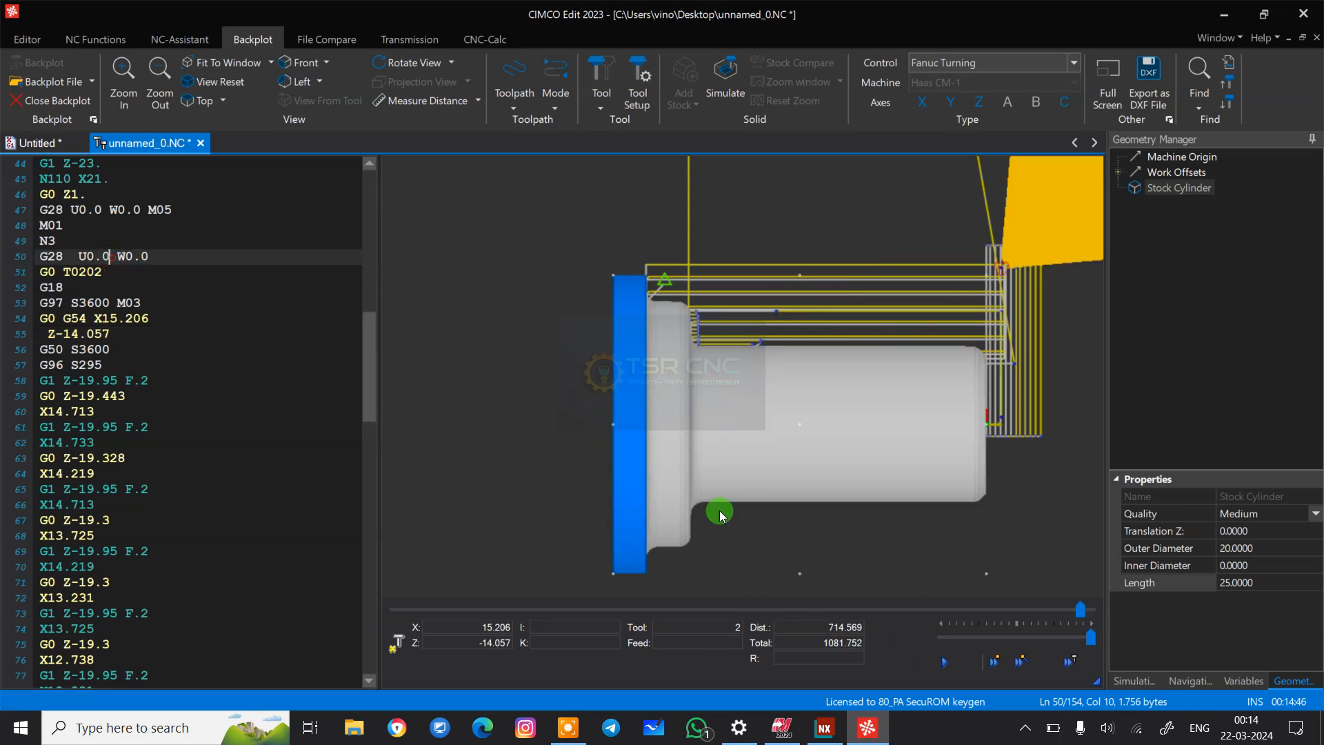
left_click(1018, 663)
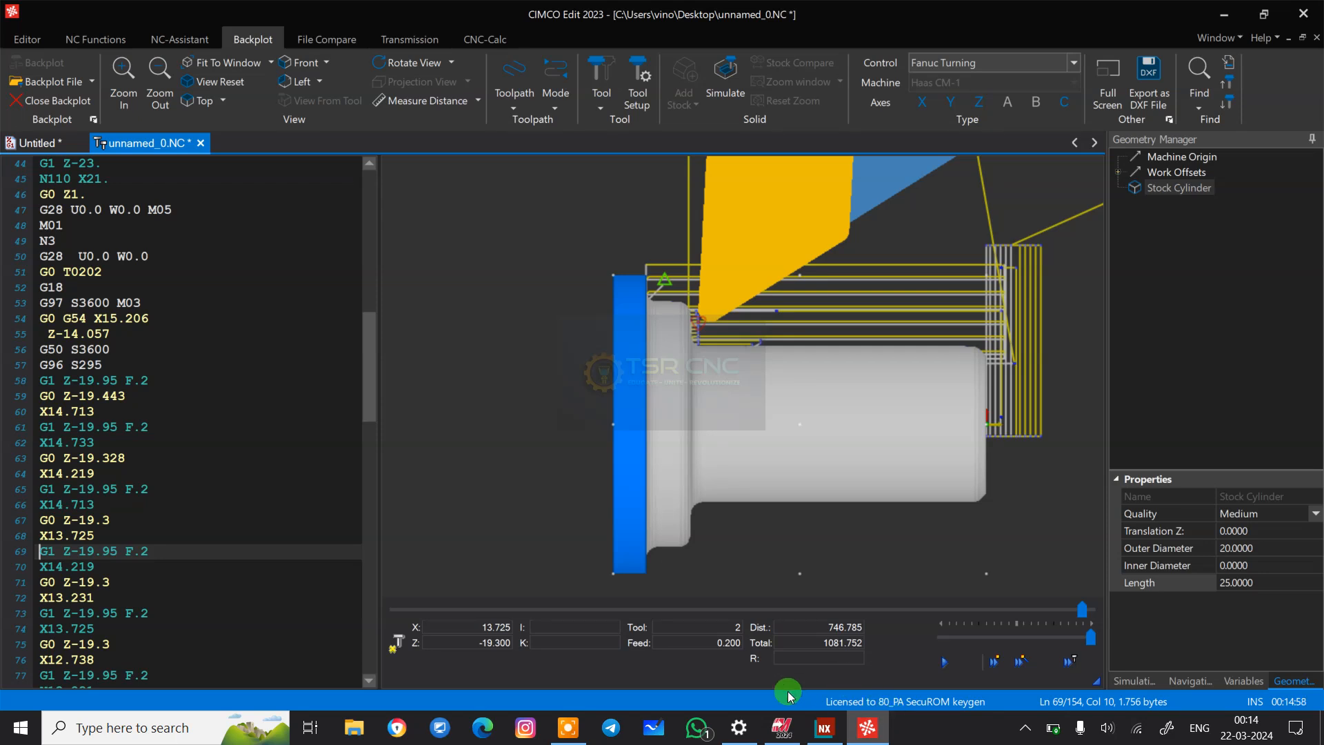
- Continue the backplot through the T0202 undercut passes, restart it from the program's beginning and run it to M30
left_click(1036, 661)
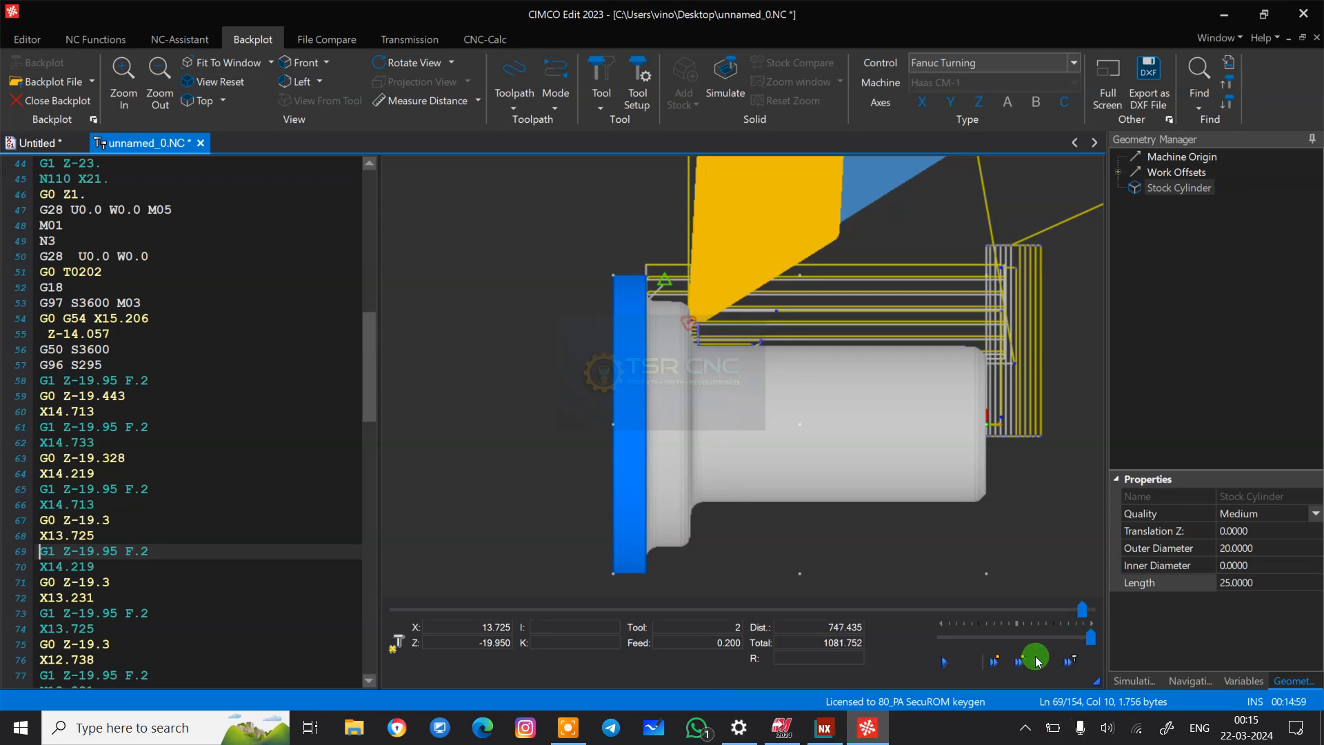
left_click(1023, 661)
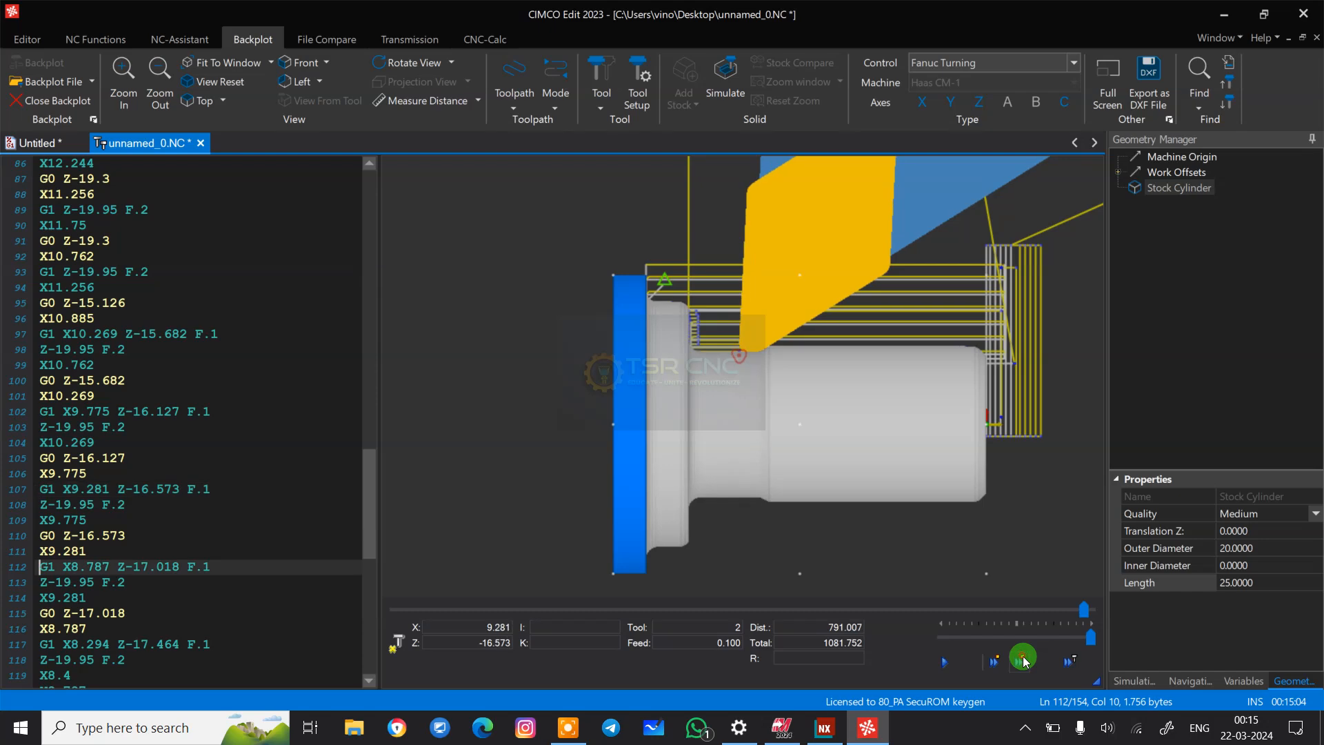
left_click(1024, 661)
left_click(1023, 661)
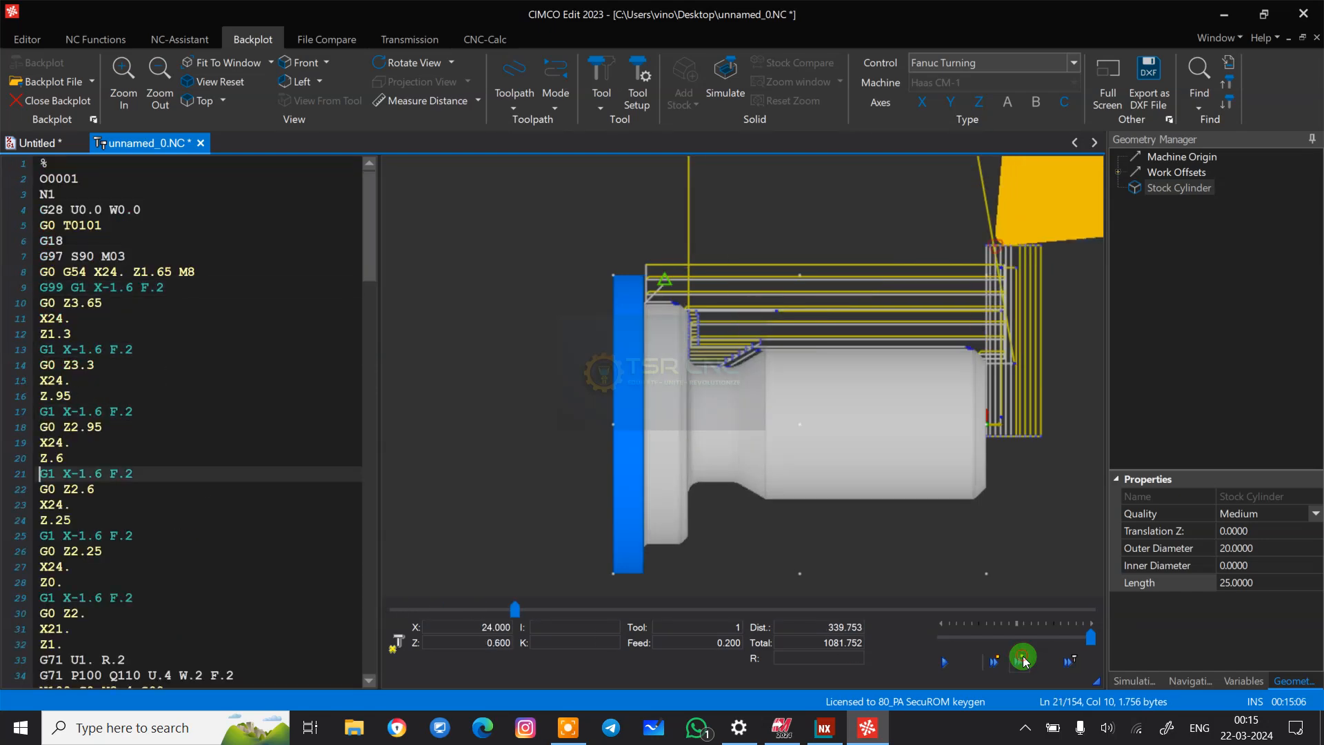
left_click(1024, 661)
left_click(1023, 660)
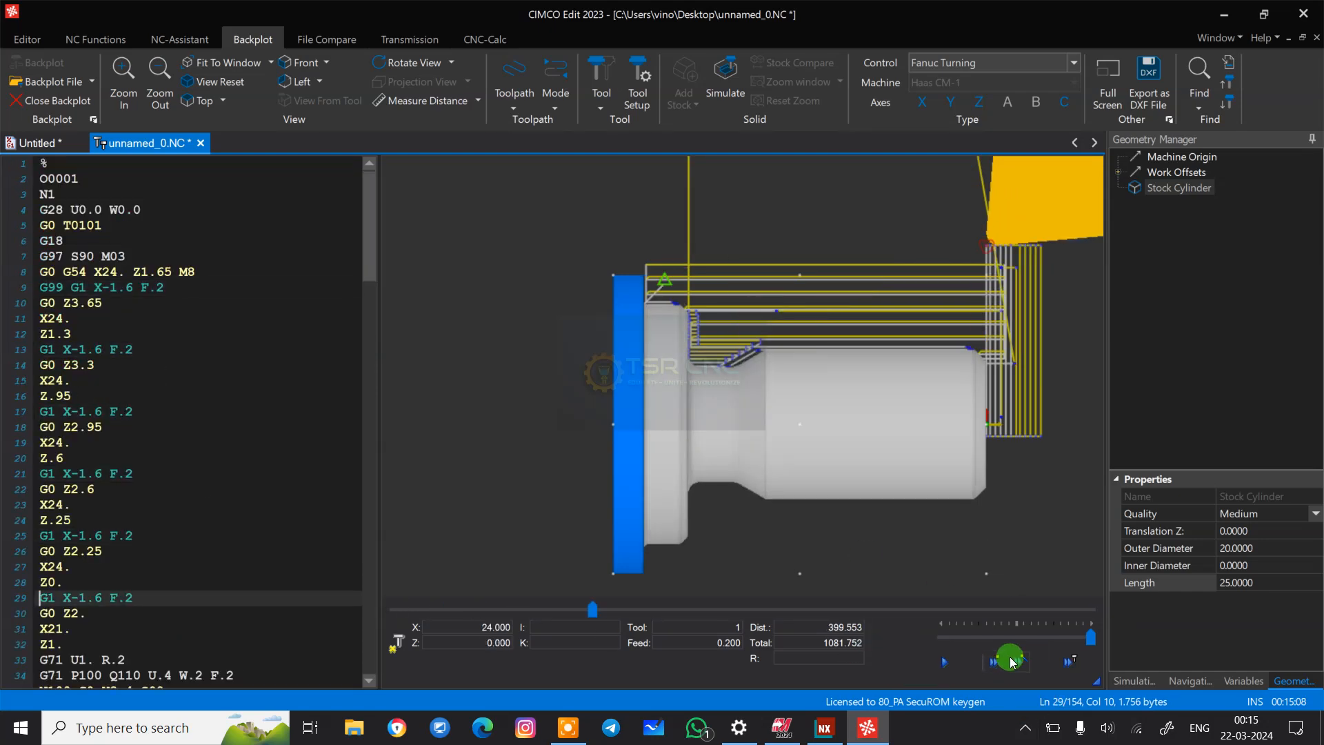
left_click(944, 662)
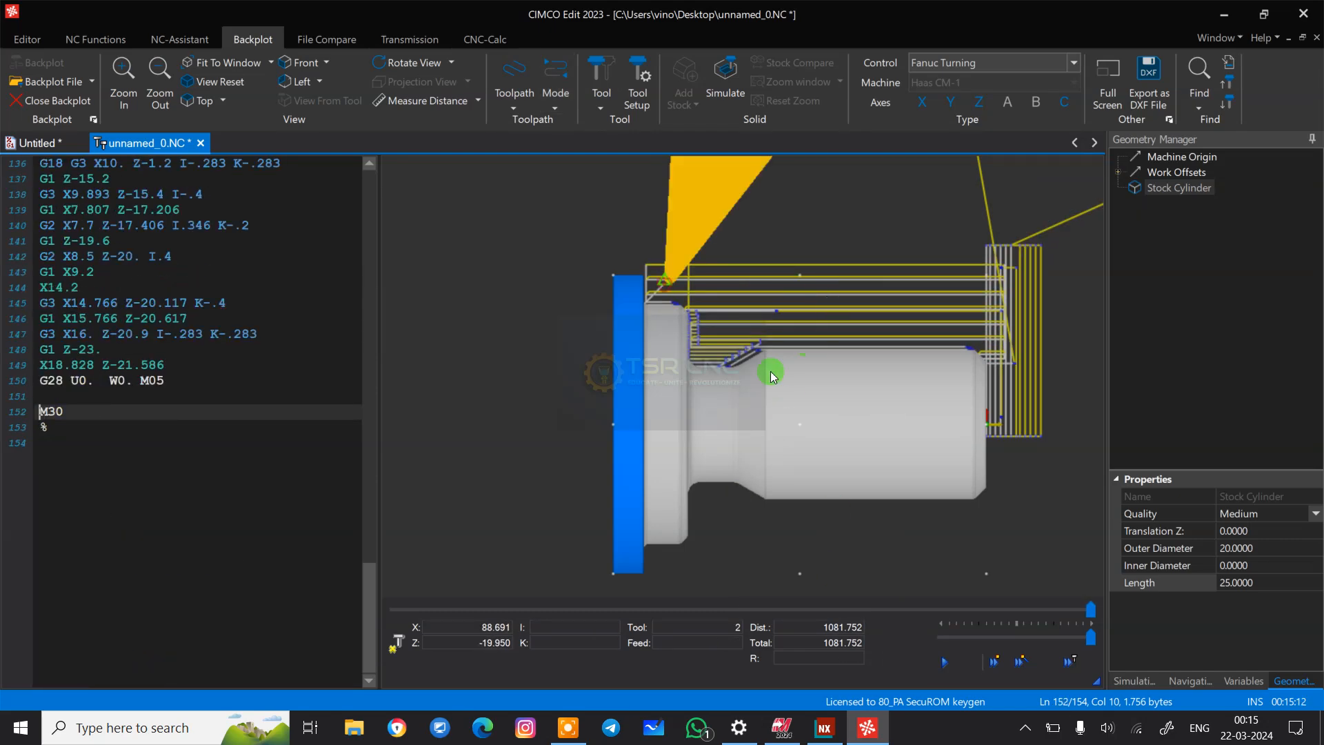
- Examine the undercut passes and the turned profile of the part at the end of the simulation
scroll(739, 359, "up", 4)
scroll(690, 346, "down", 2)
scroll(874, 306, "up", 3)
scroll(613, 320, "down", 8)
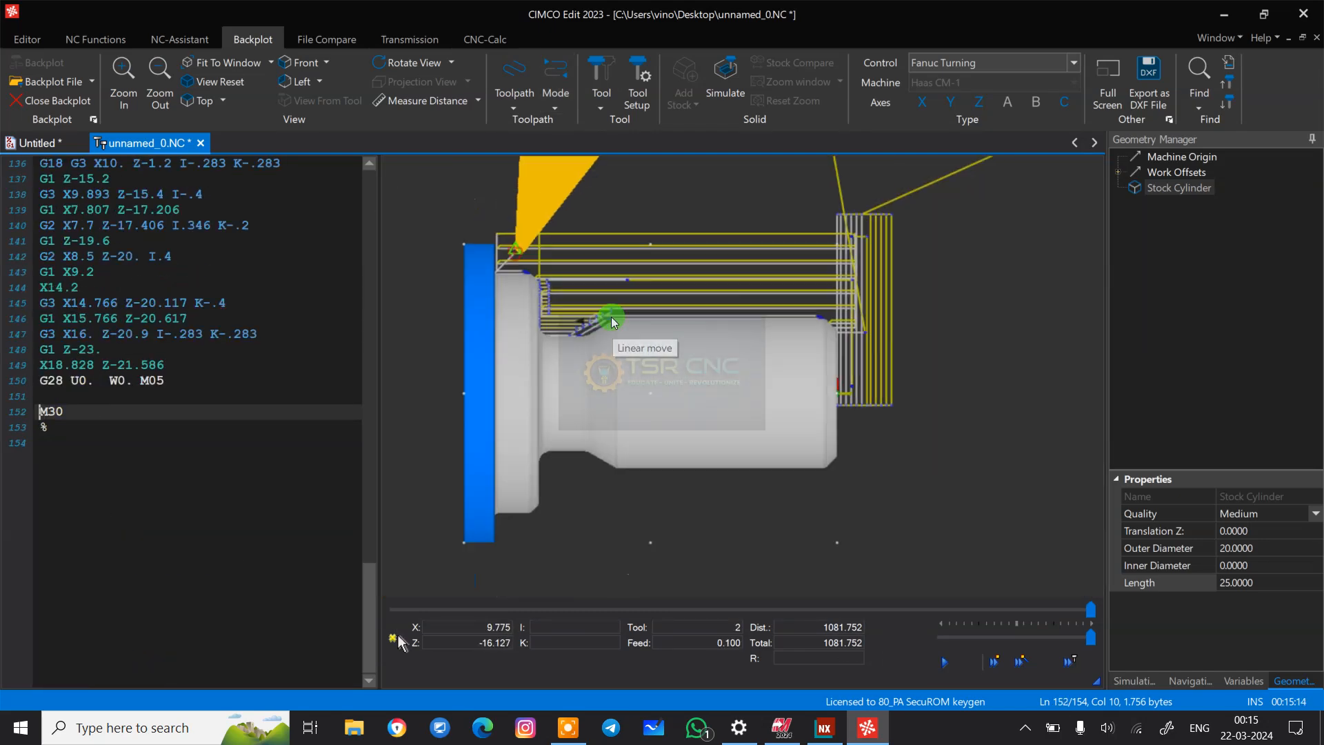
scroll(790, 310, "up", 3)
scroll(614, 313, "up", 1)
scroll(920, 372, "down", 4)
scroll(727, 333, "up", 4)
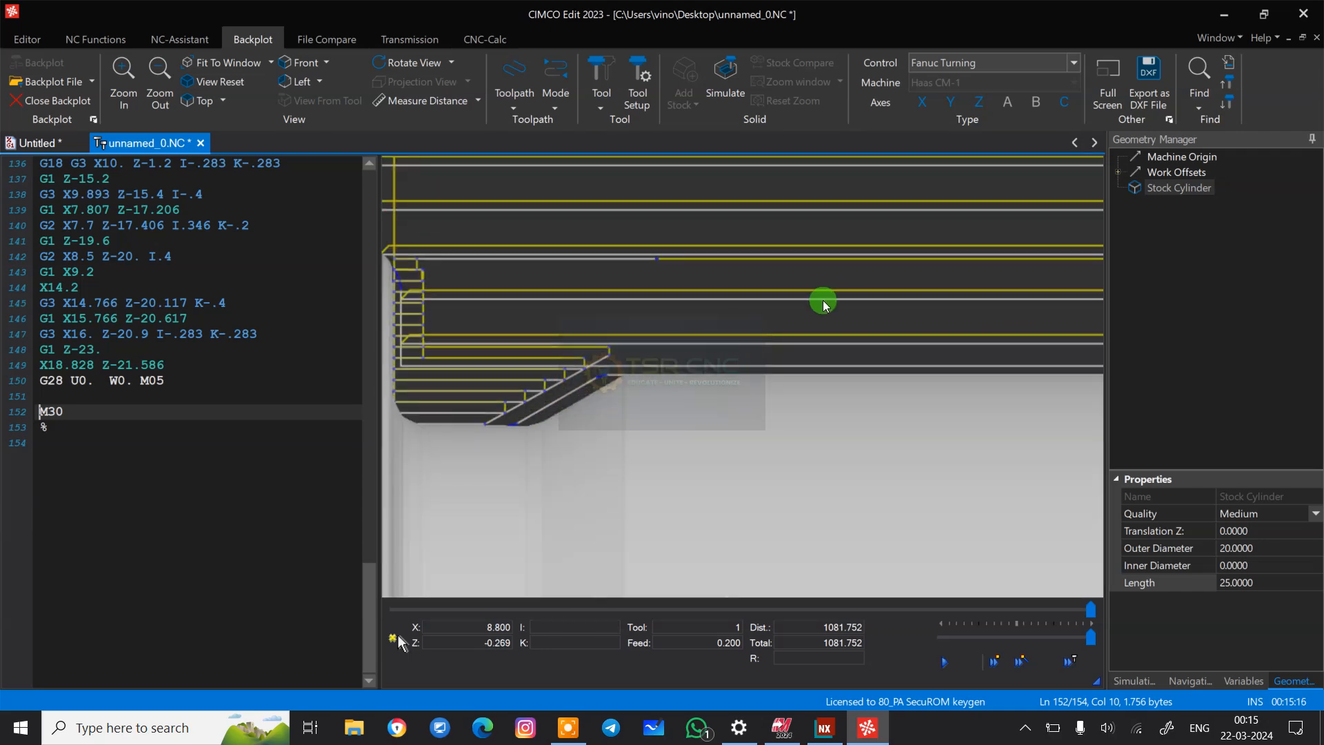
scroll(824, 298, "down", 5)
scroll(840, 281, "up", 3)
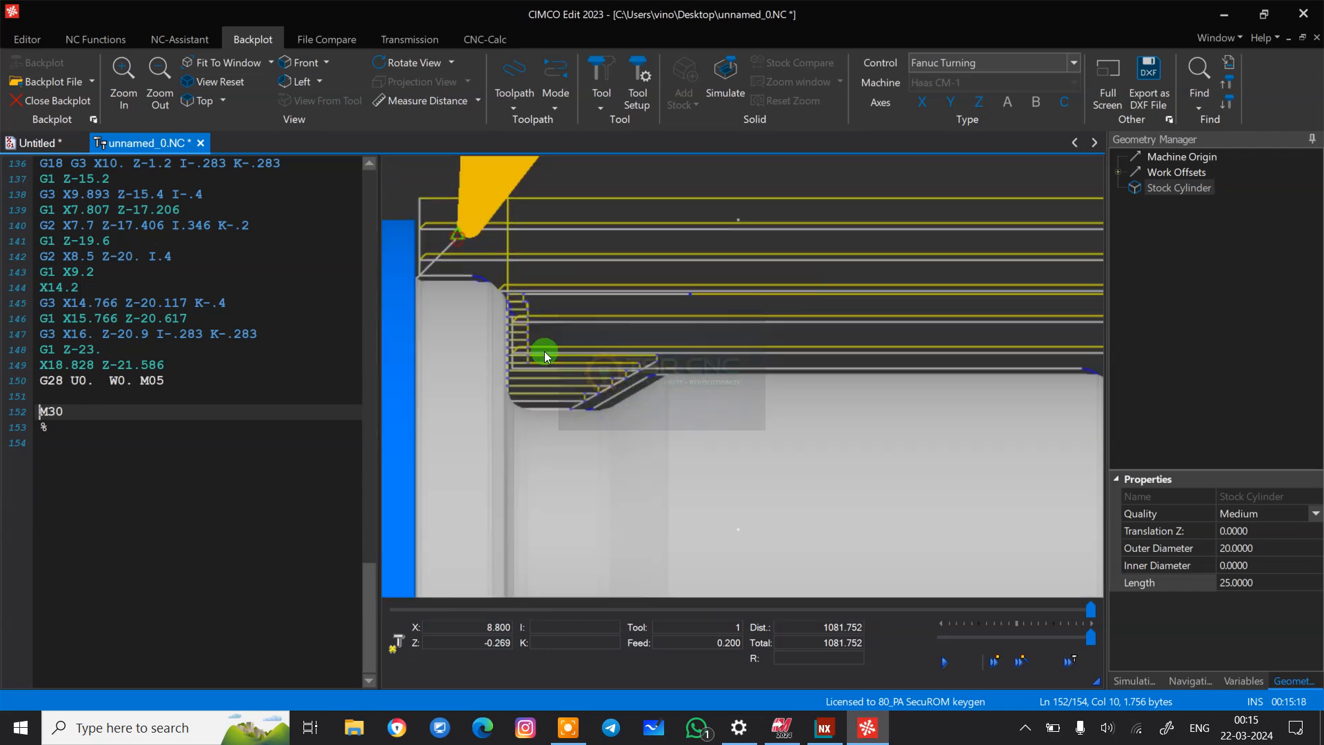
scroll(562, 287, "down", 5)
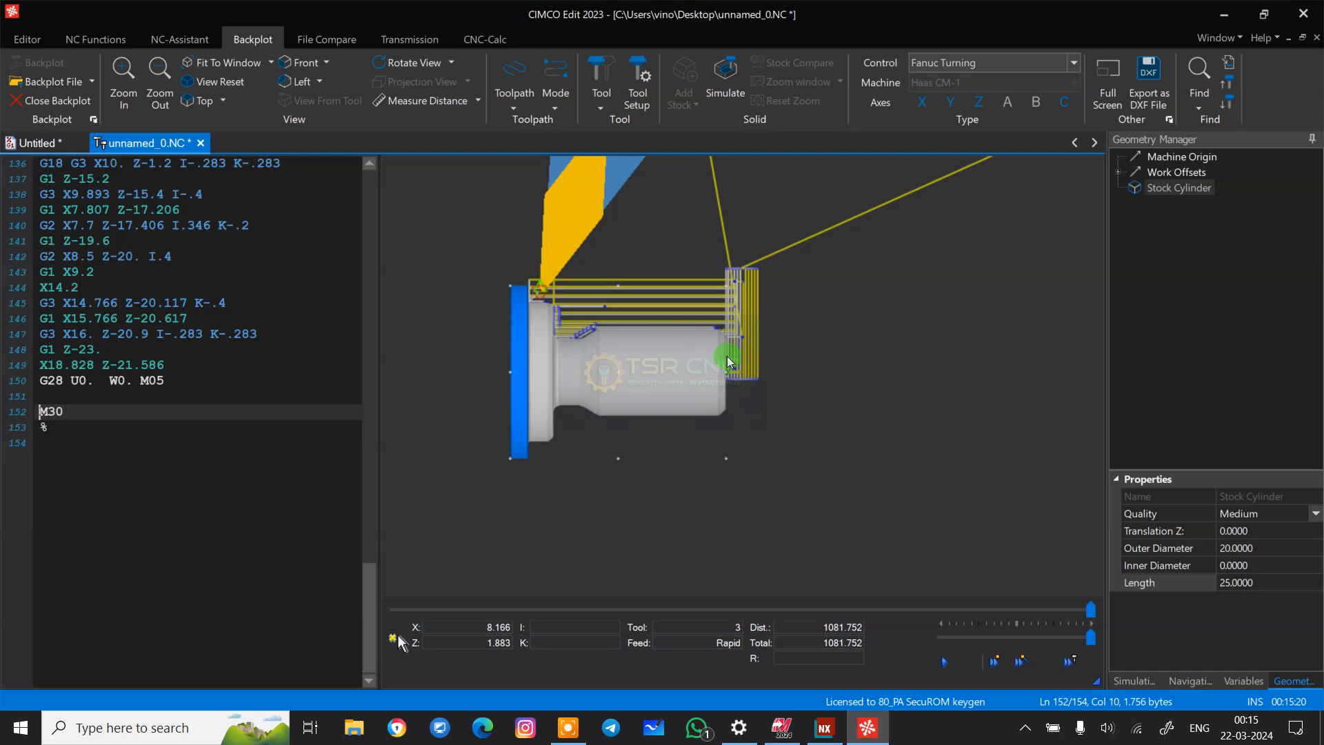
- Review the code back to the T0202 section and compare it with the undercut's toolpath
scroll(238, 276, "up", 15)
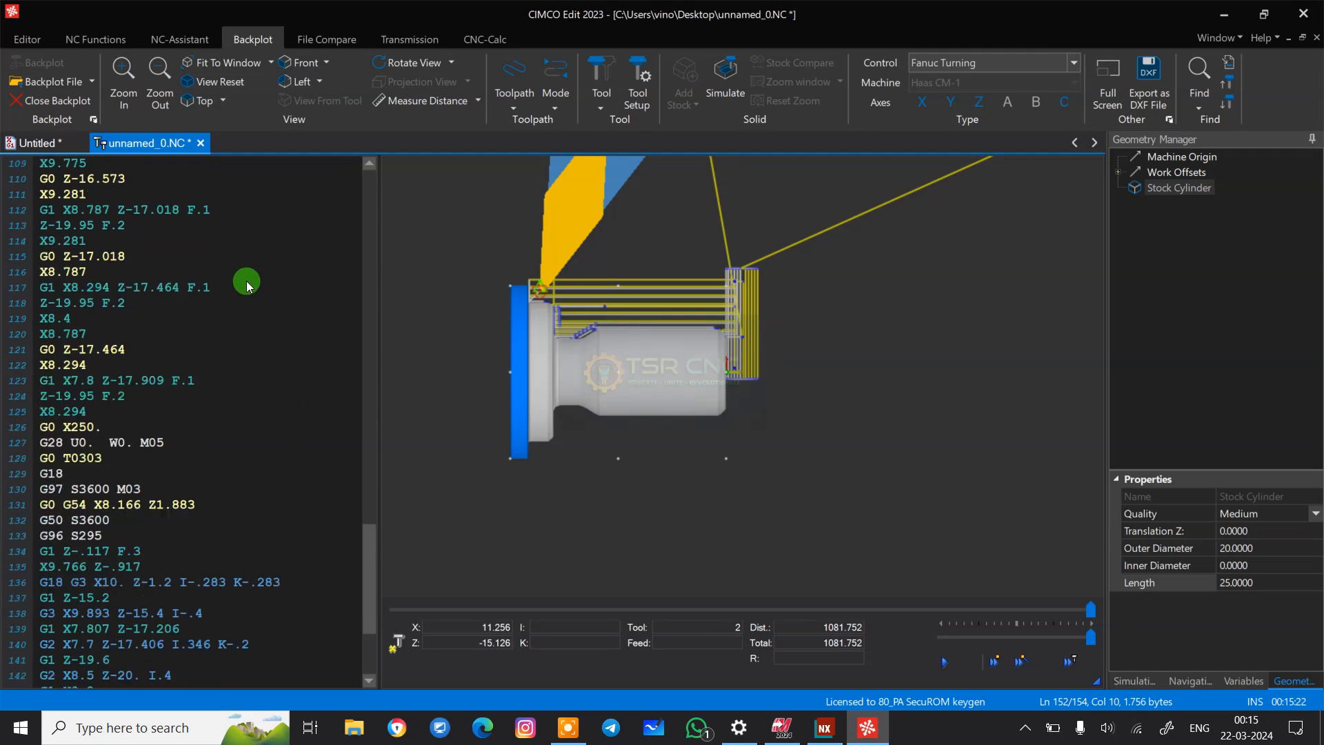
scroll(271, 334, "up", 16)
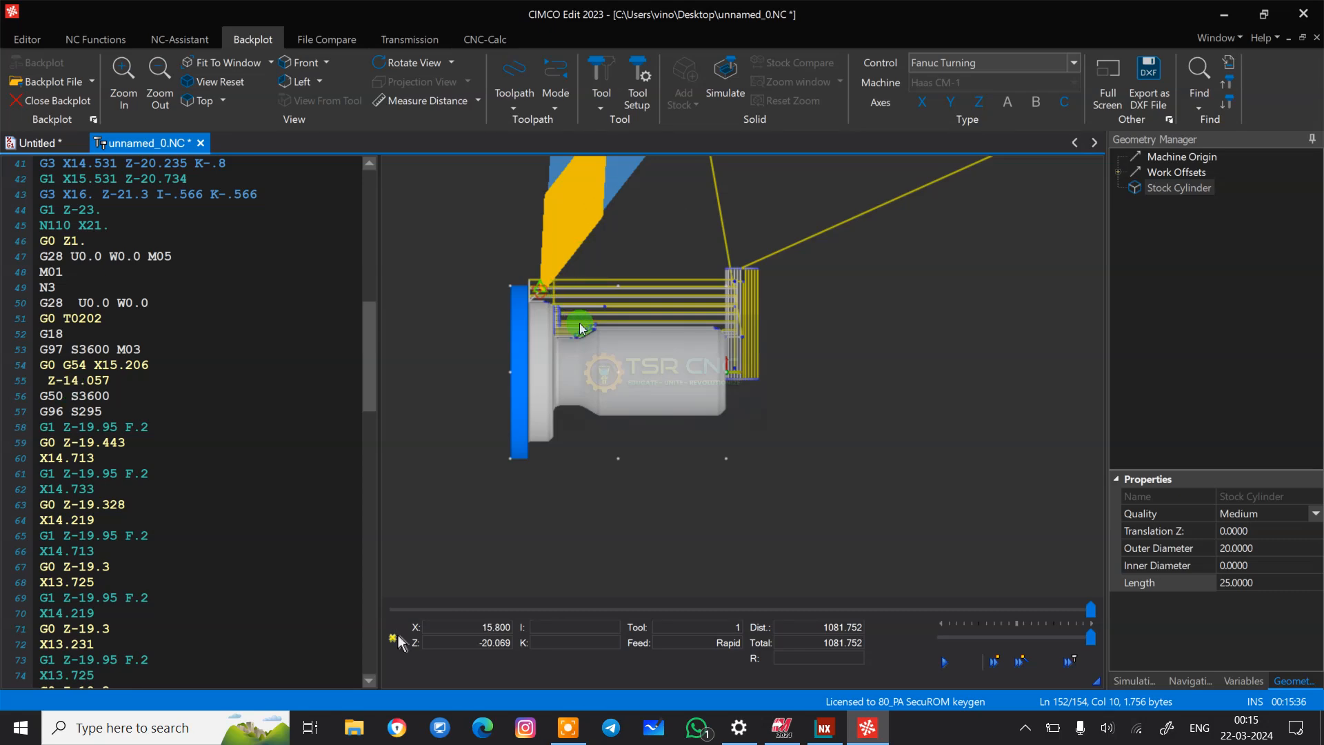
scroll(579, 324, "up", 4)
scroll(693, 330, "down", 4)
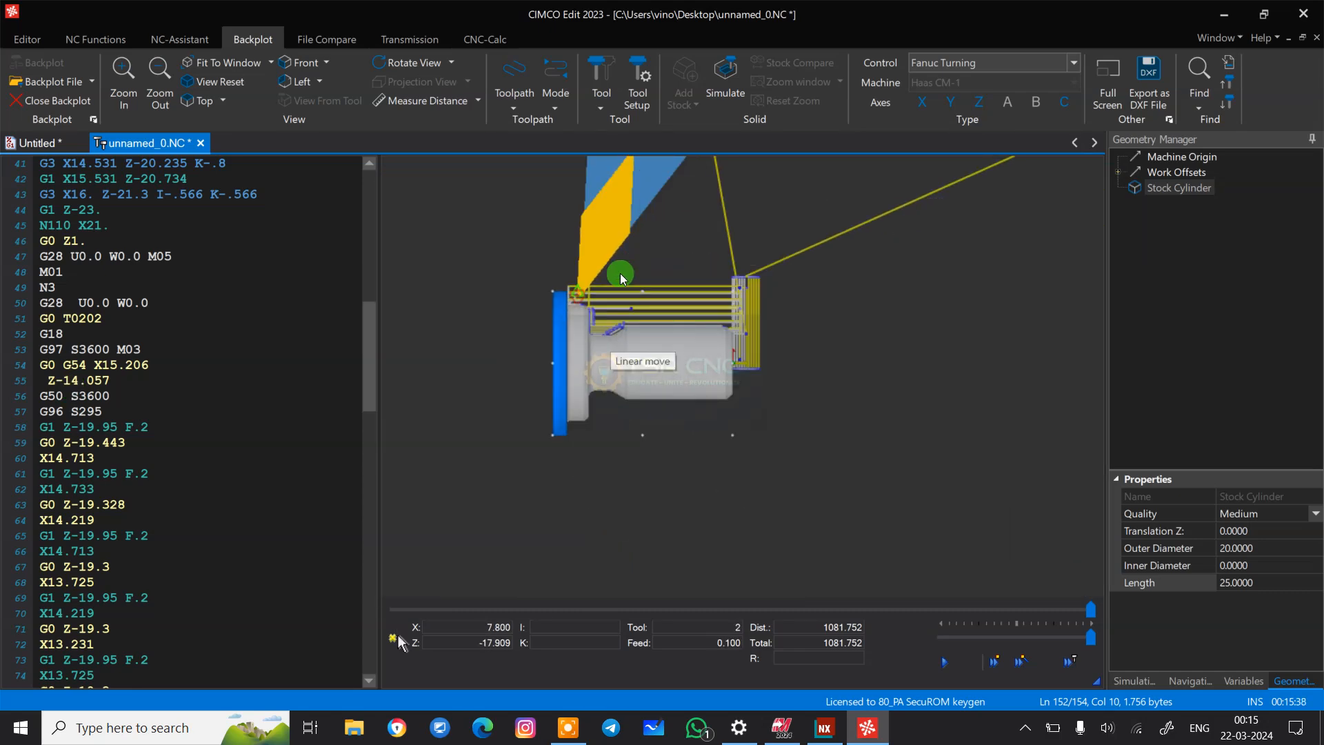
scroll(620, 273, "up", 3)
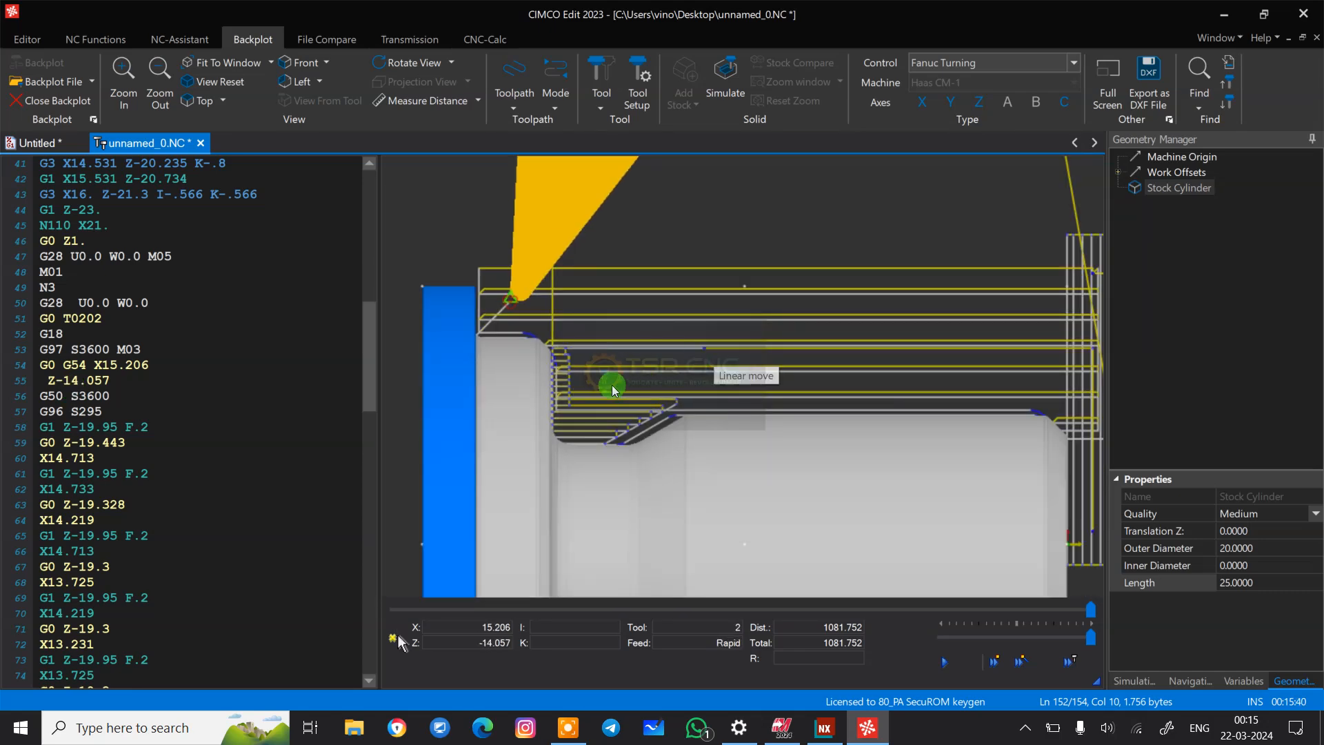
scroll(758, 431, "down", 1)
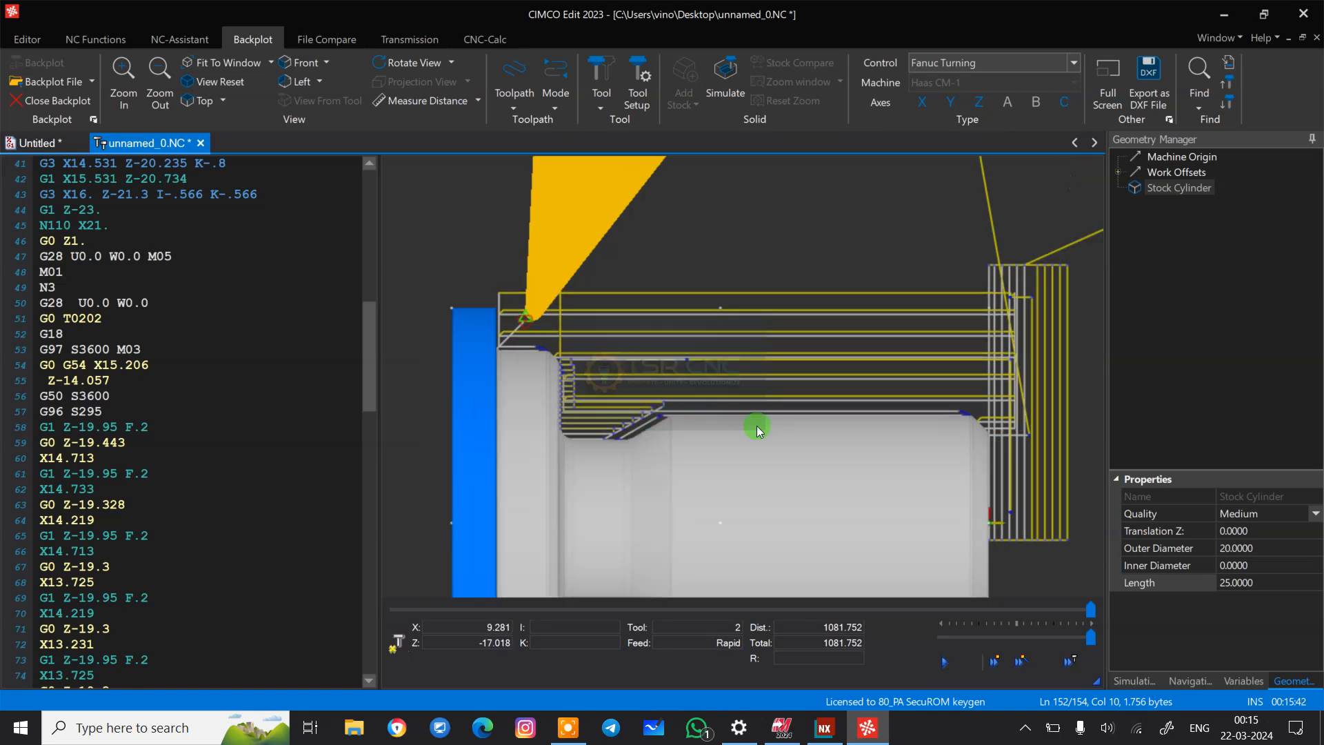
scroll(759, 431, "down", 2)
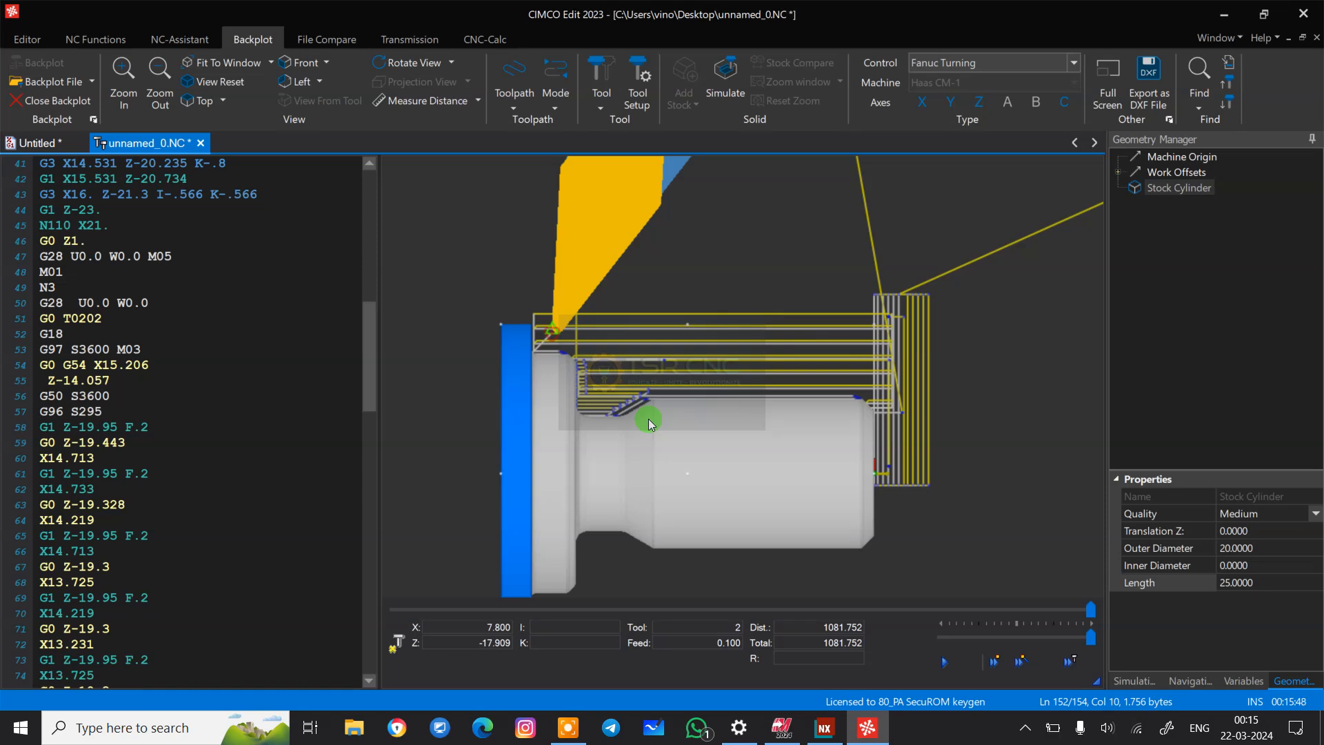
- Position the backplot at the G0 G54 X15.206 line, inspect the undercut and front chamfer closely, and return to the program's start
left_click(156, 370)
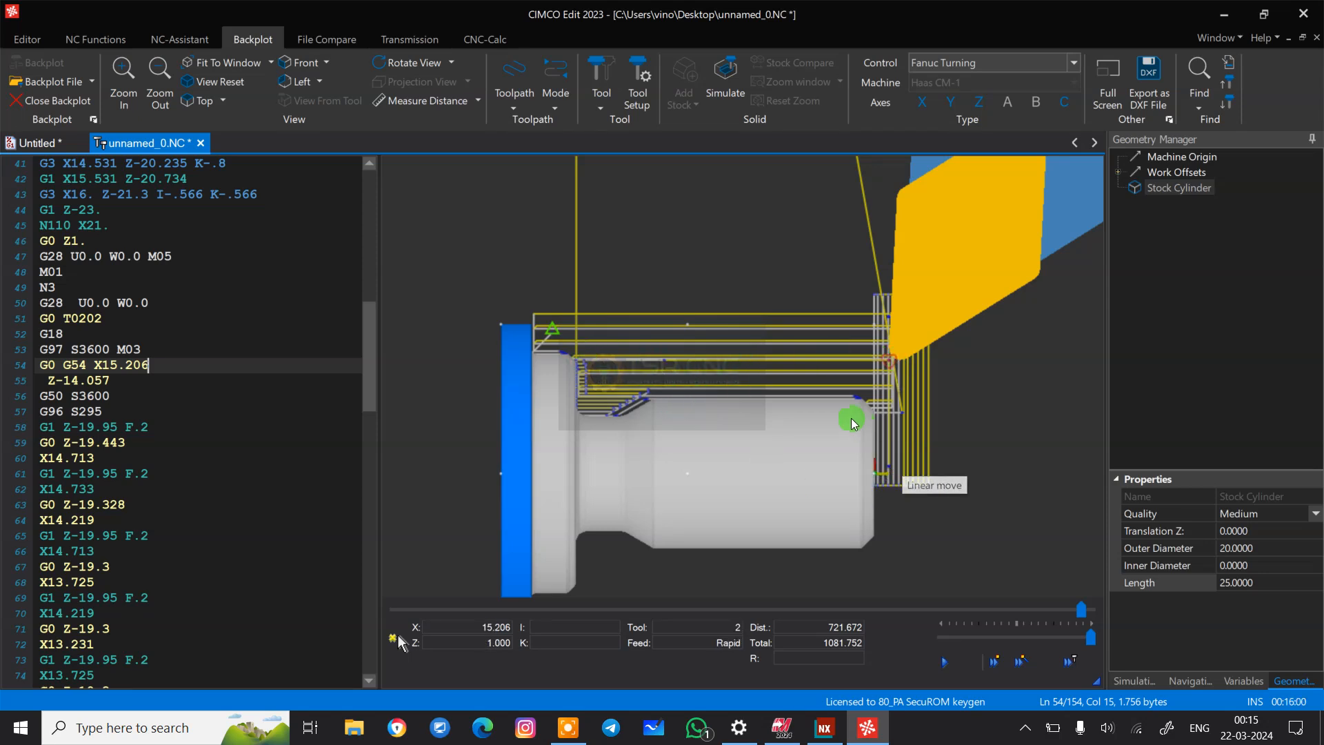
scroll(854, 422, "down", 2)
scroll(784, 474, "up", 5)
scroll(778, 468, "down", 2)
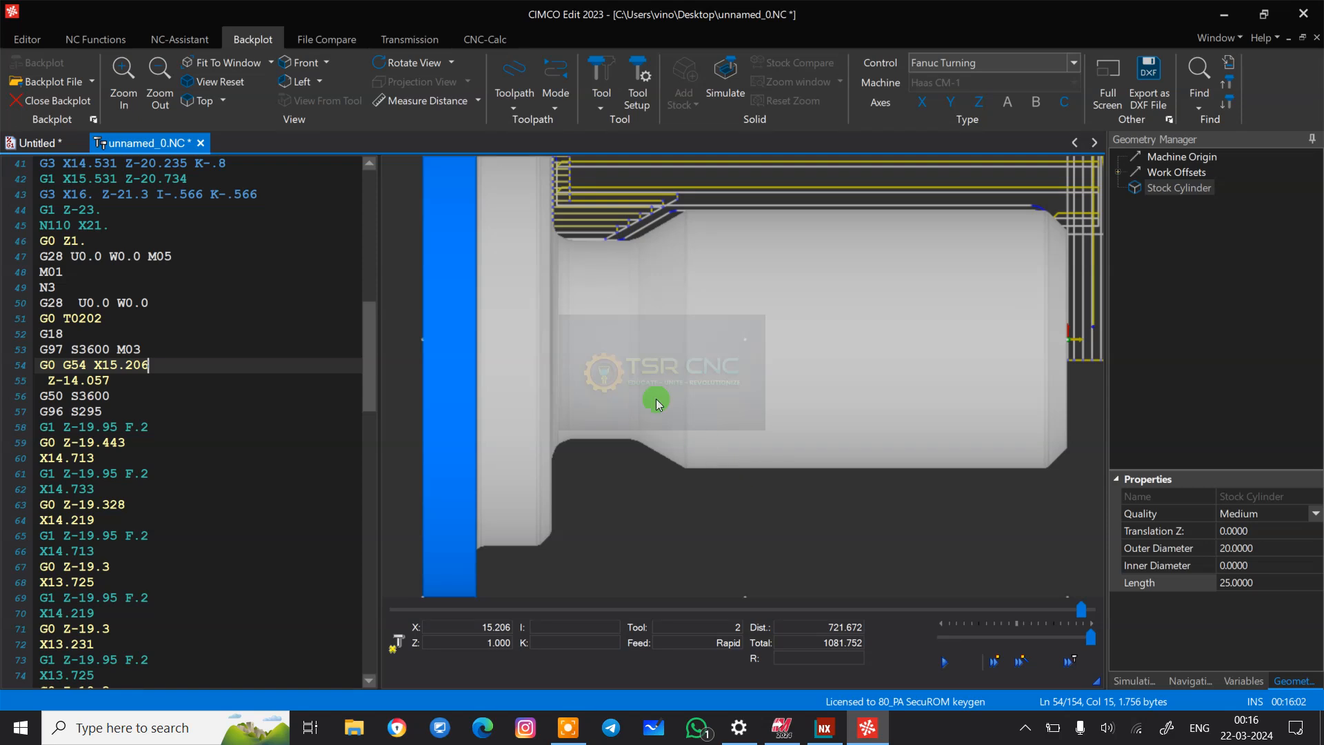
scroll(657, 399, "up", 3)
scroll(640, 356, "down", 4)
scroll(568, 585, "up", 5)
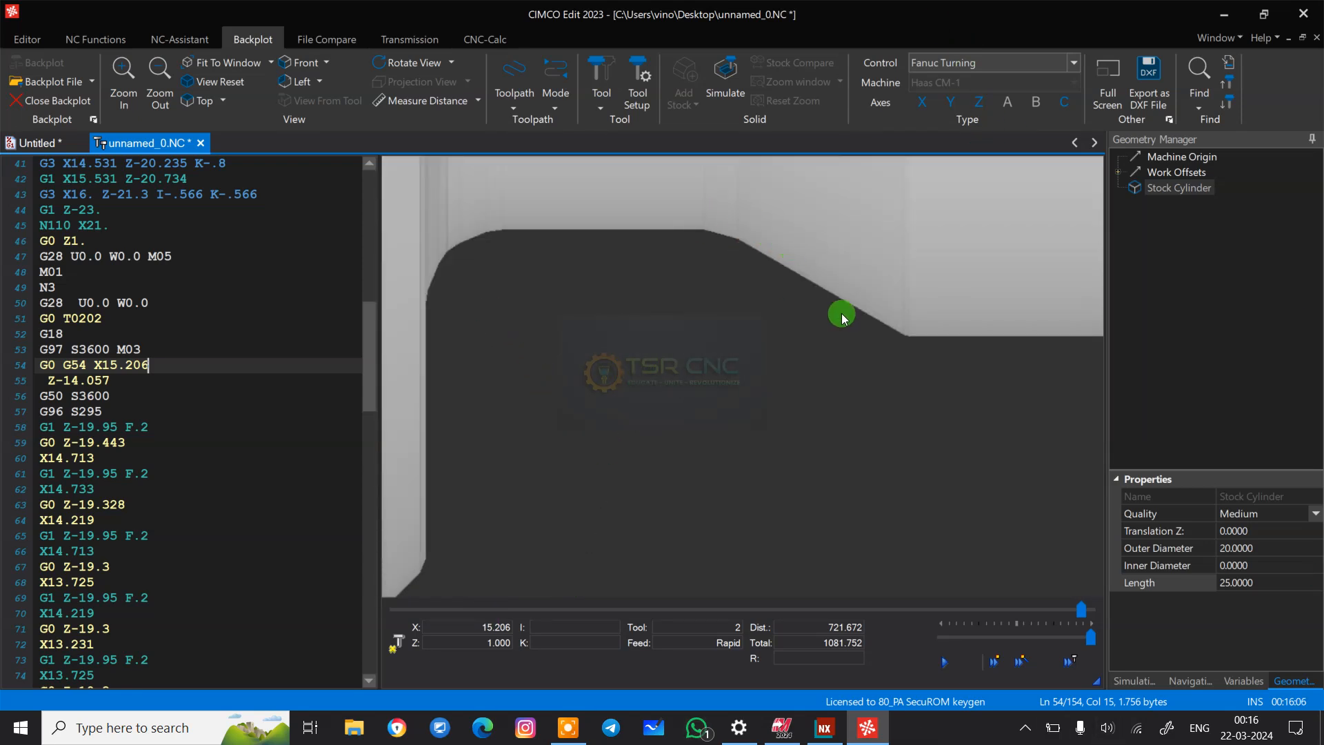
scroll(692, 349, "down", 6)
scroll(777, 283, "up", 3)
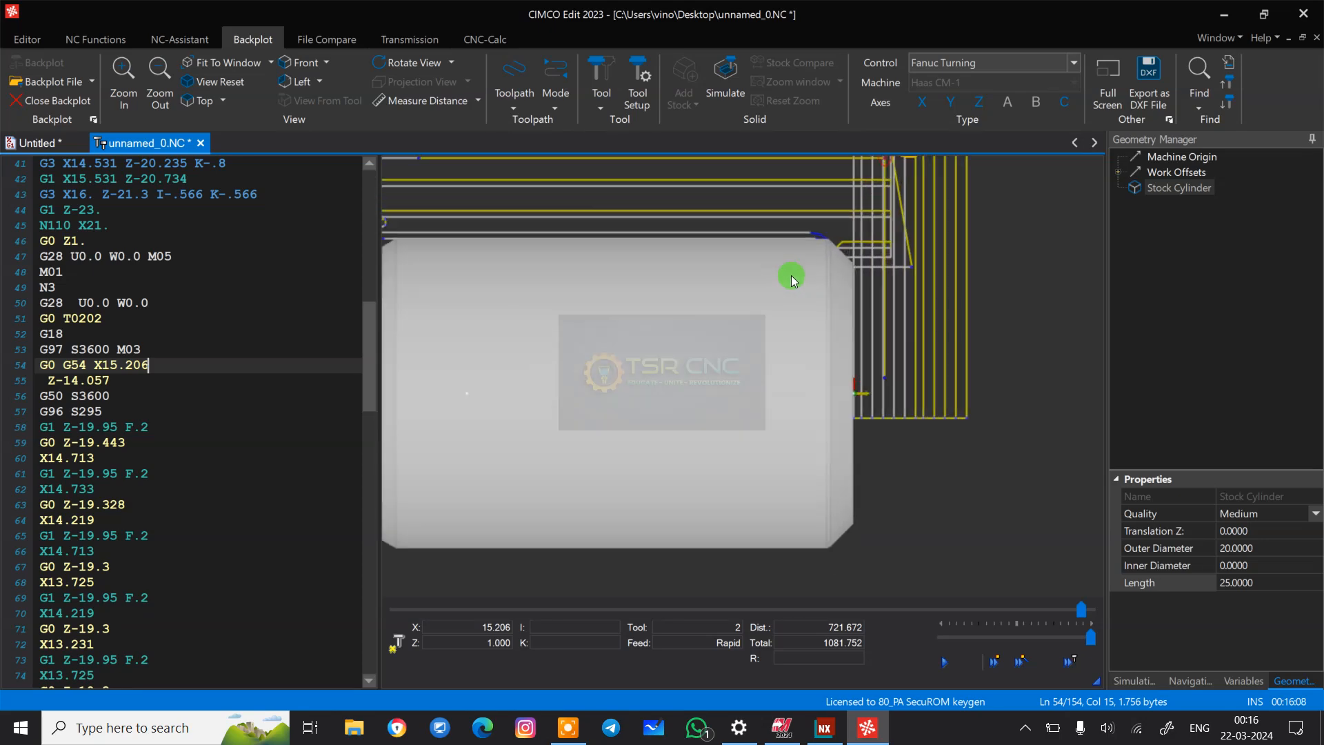
scroll(792, 276, "down", 6)
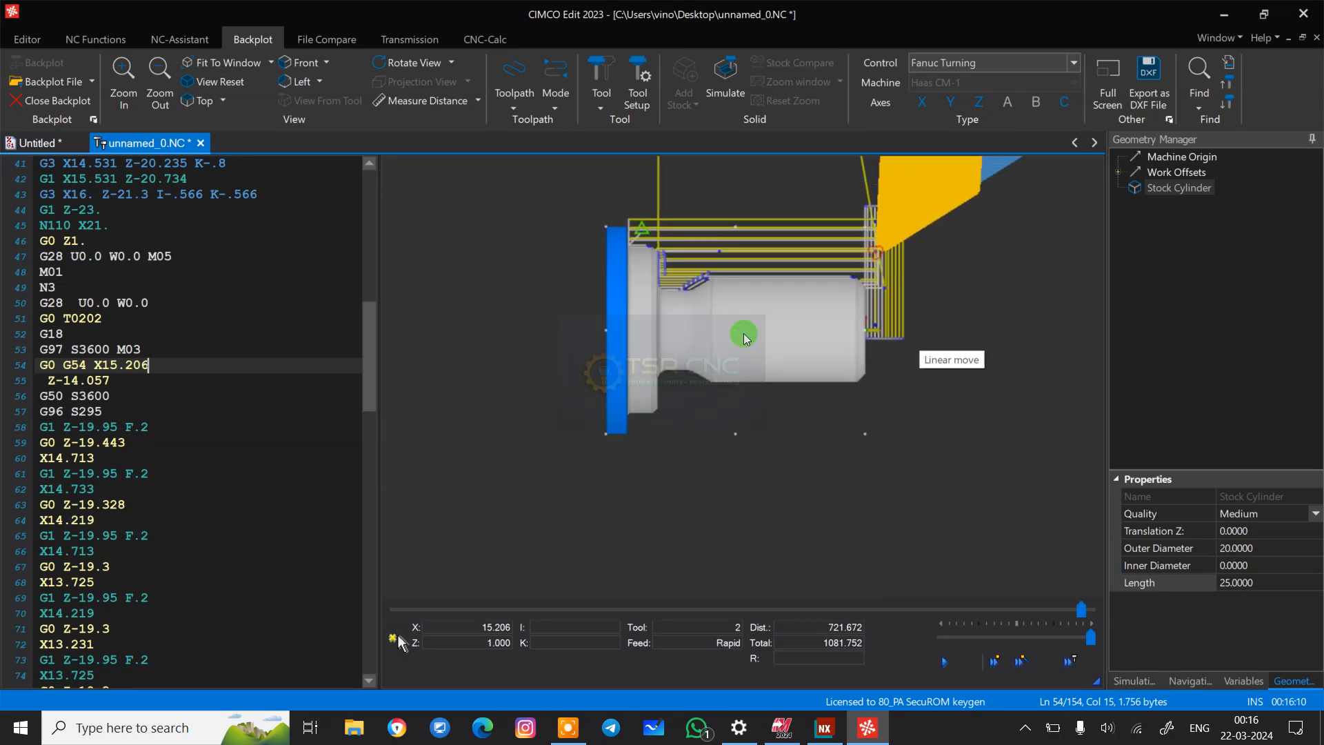
scroll(228, 417, "up", 13)
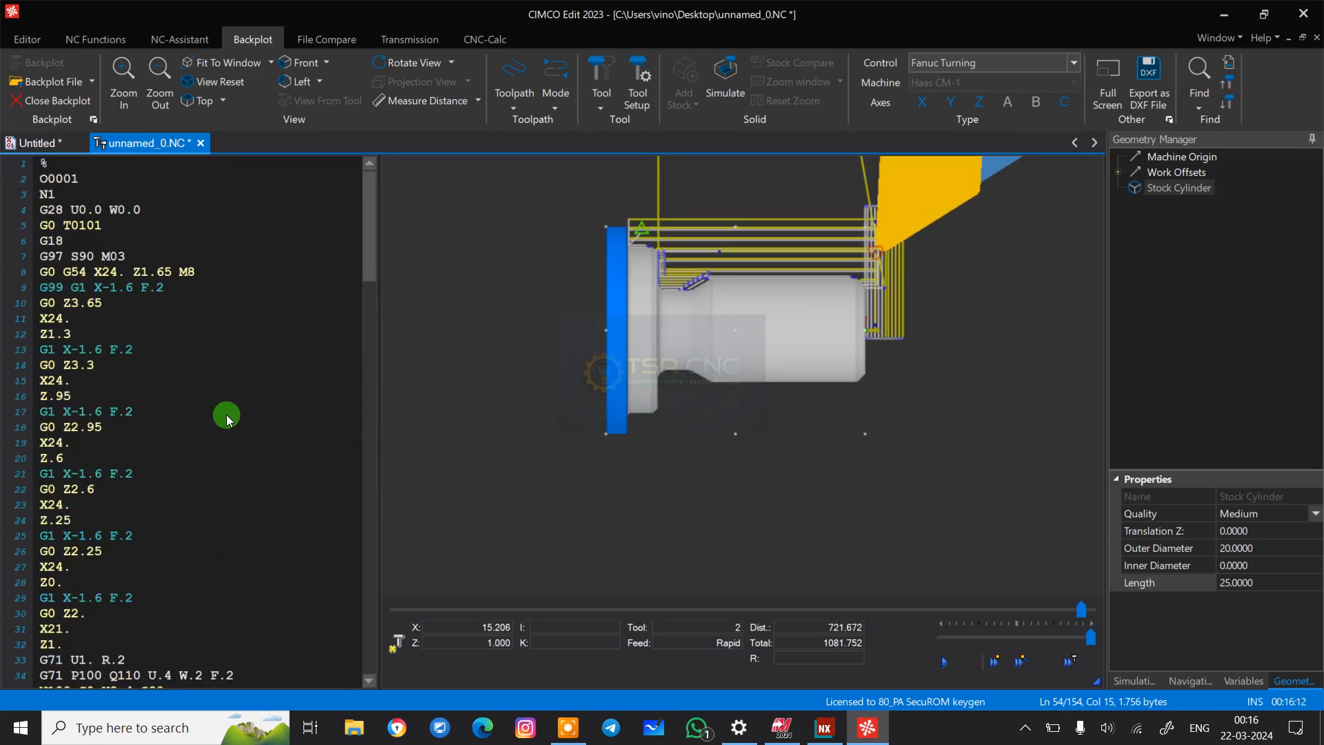
- Set the G71 roughing cycle's depth of cut to U2. in line 33 and refresh the backplot
scroll(262, 345, "down", 7)
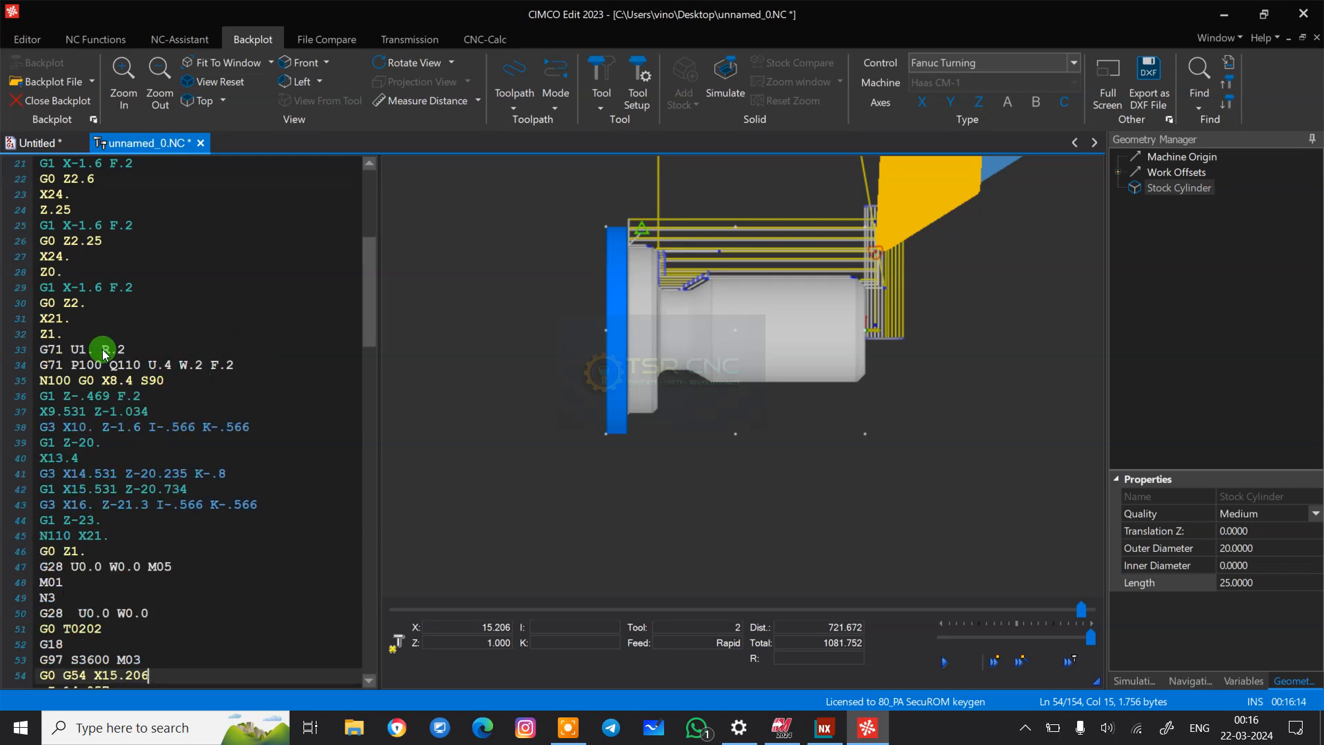
left_click(83, 353)
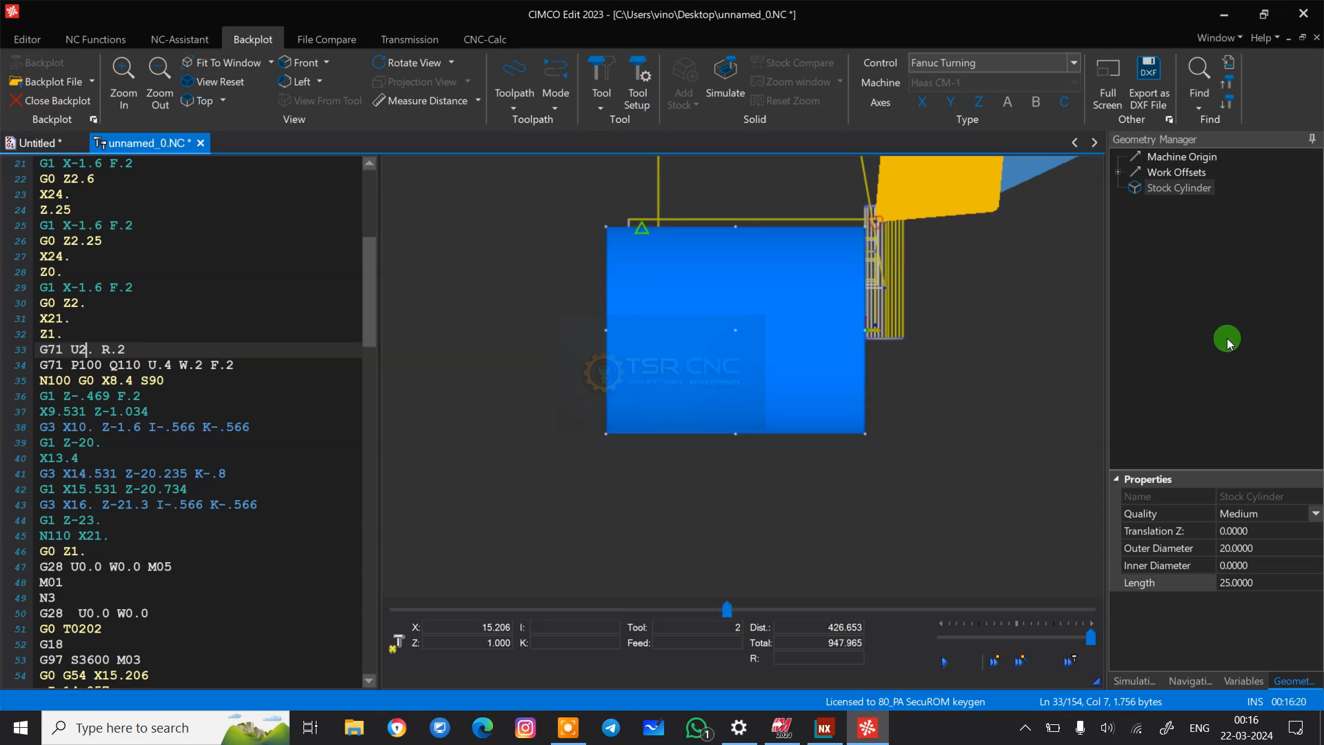
right_click(1229, 343)
left_click(1219, 345)
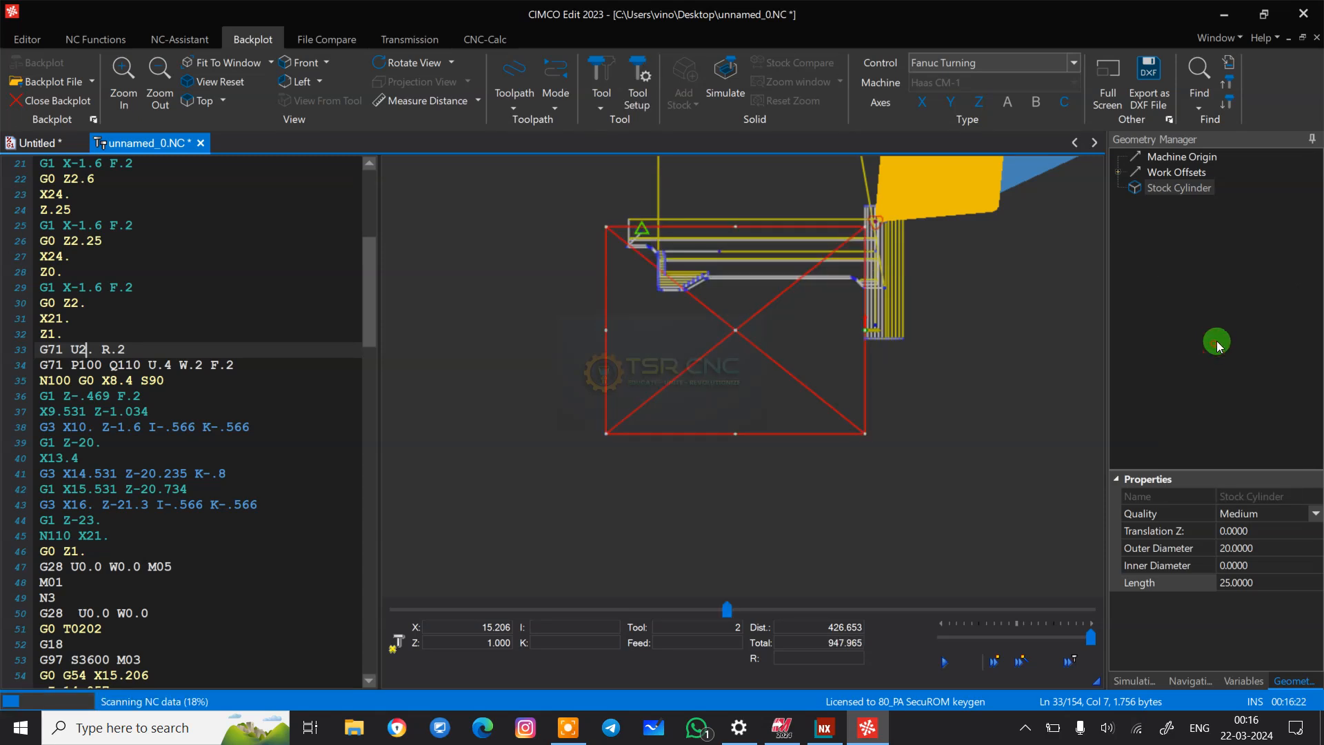
left_click(759, 325)
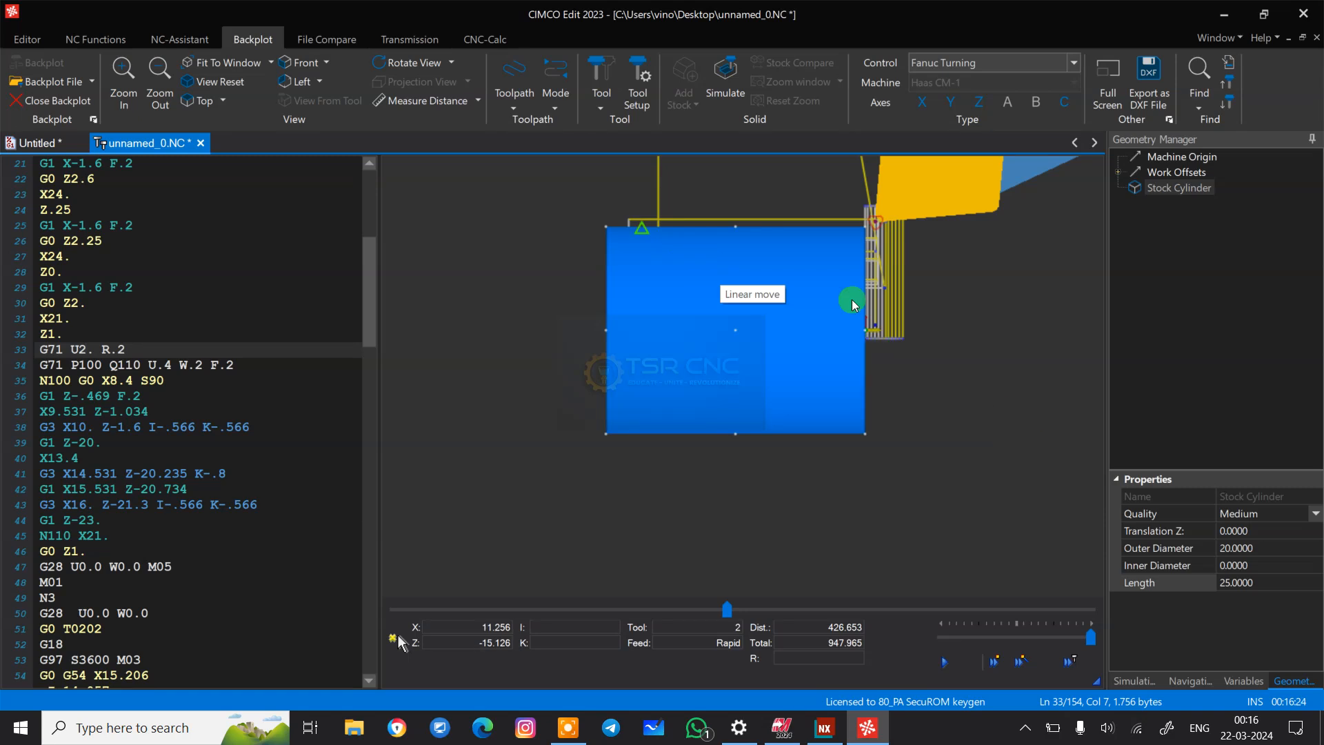
- Run the backplot to the T0303 approach at G0 G54 X8.166 Z1.883 and examine the undercut, the front chamfer and the code back to the G71 cycle
left_click(922, 654)
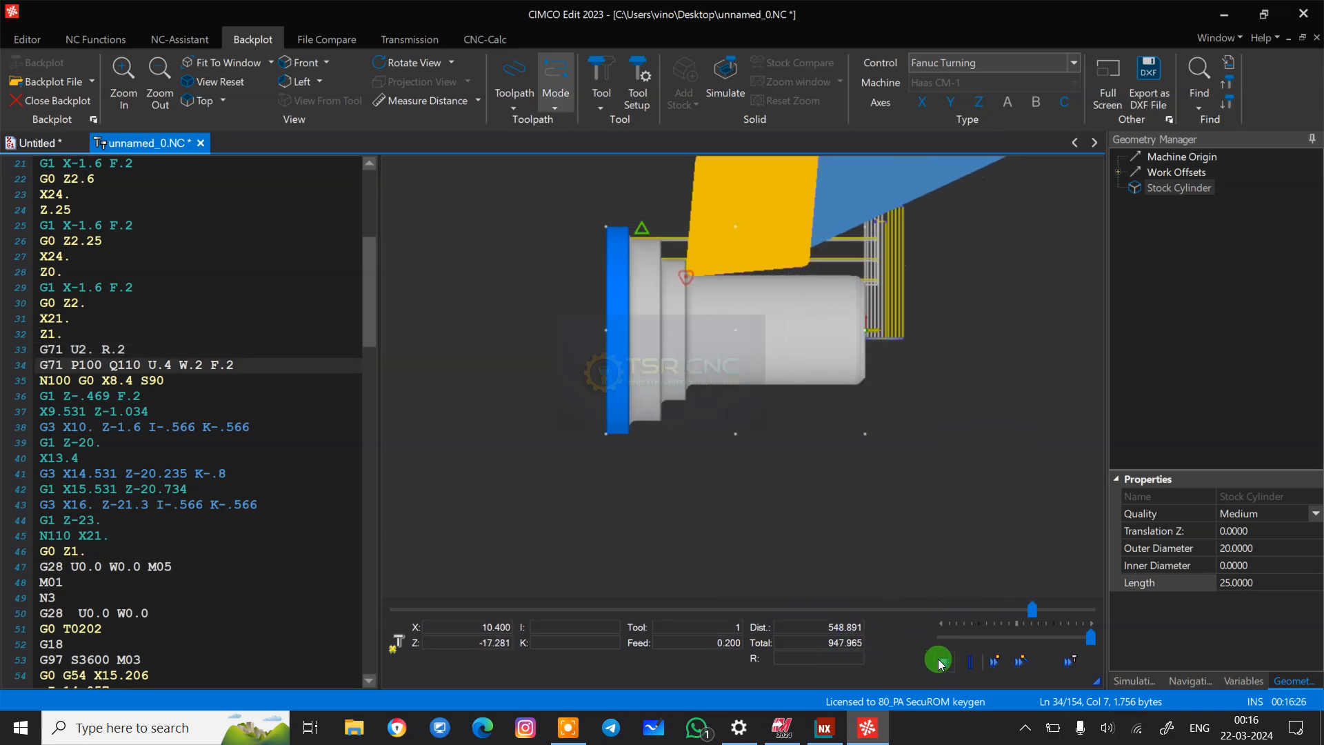
left_click(940, 660)
scroll(742, 237, "up", 7)
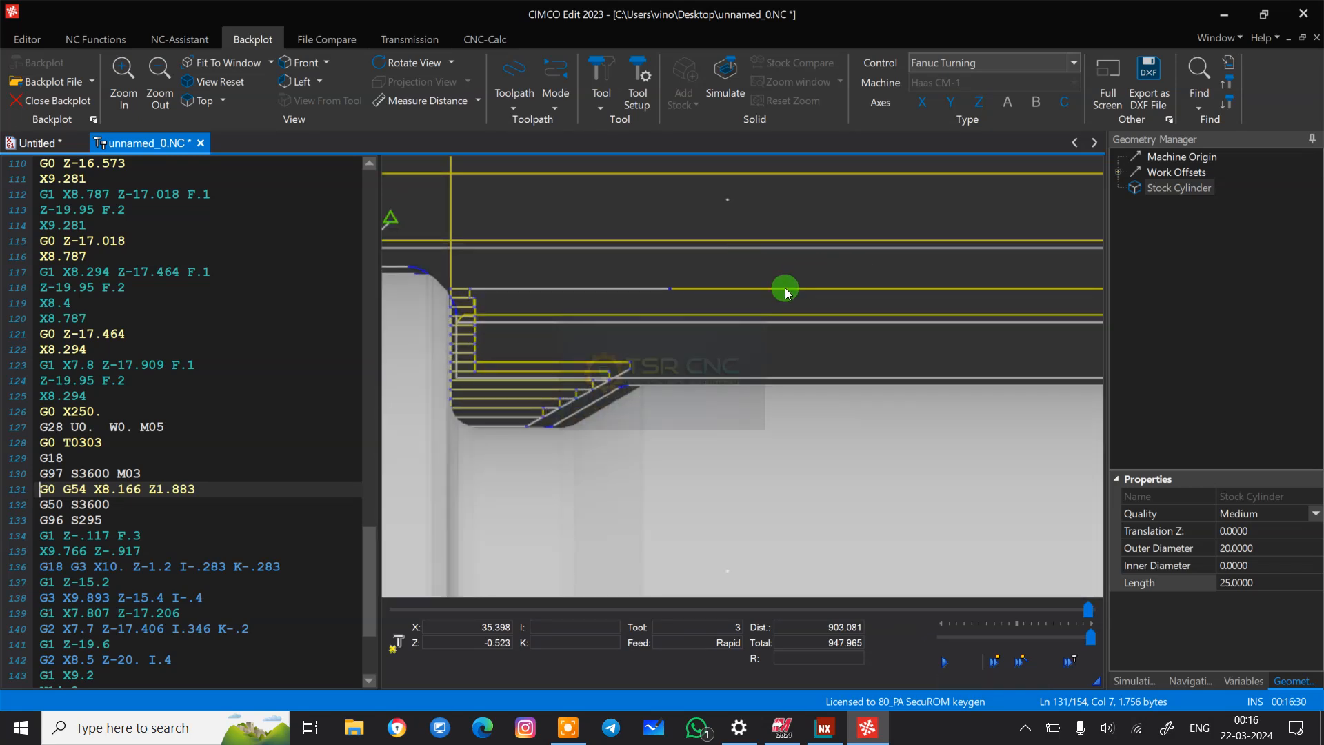
scroll(631, 390, "down", 5)
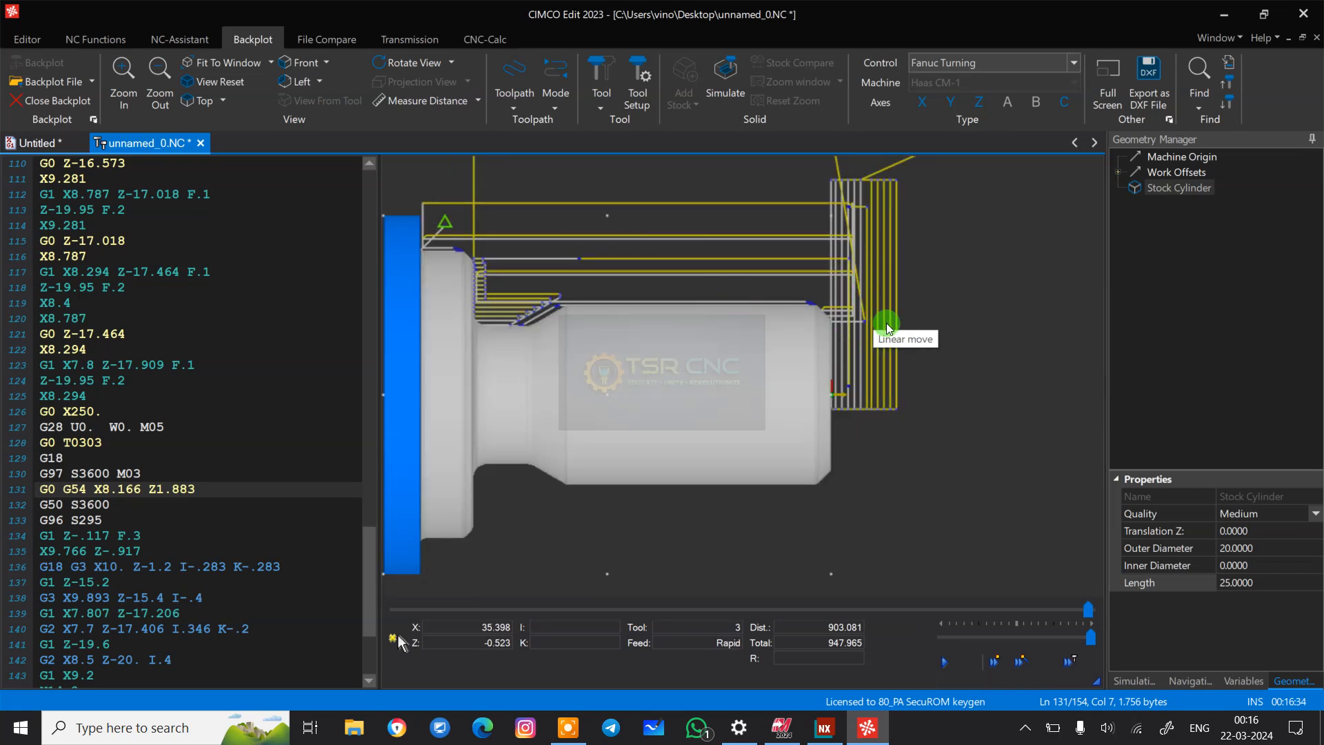
scroll(159, 324, "up", 20)
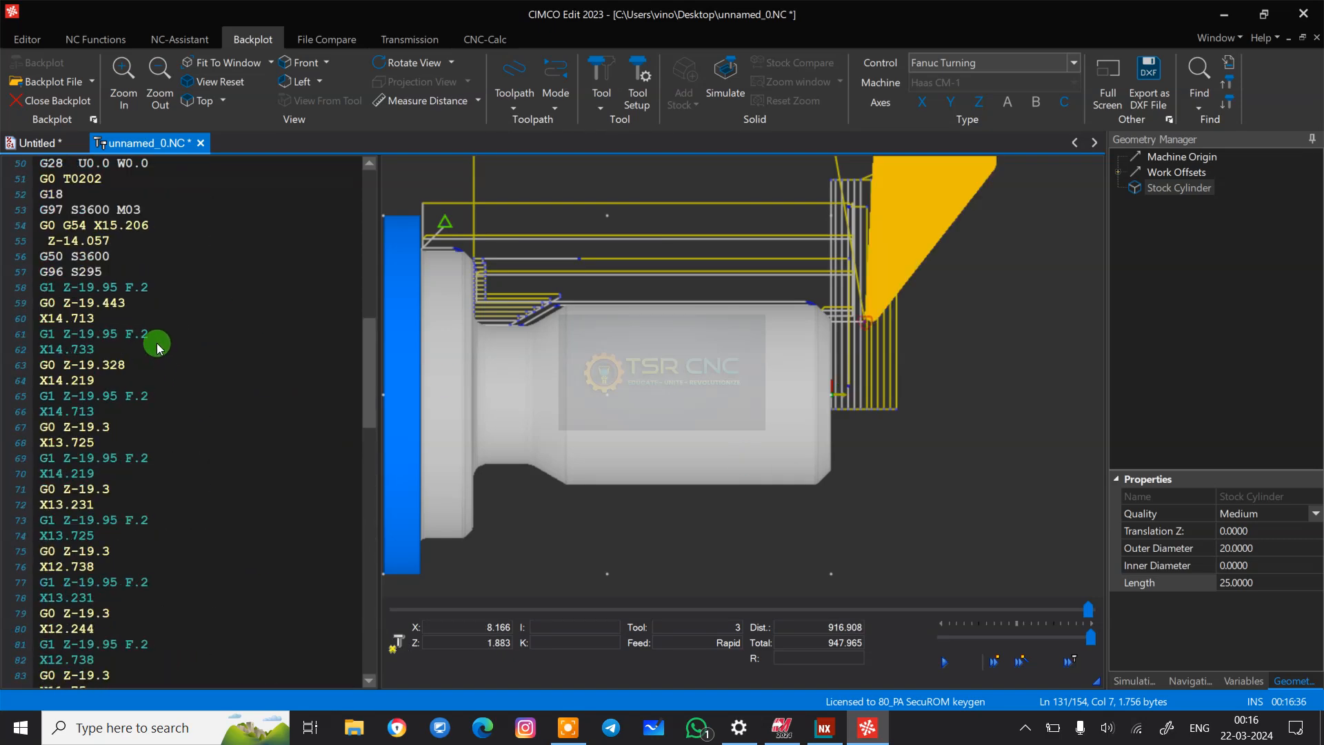
scroll(157, 344, "up", 8)
scroll(917, 344, "up", 3)
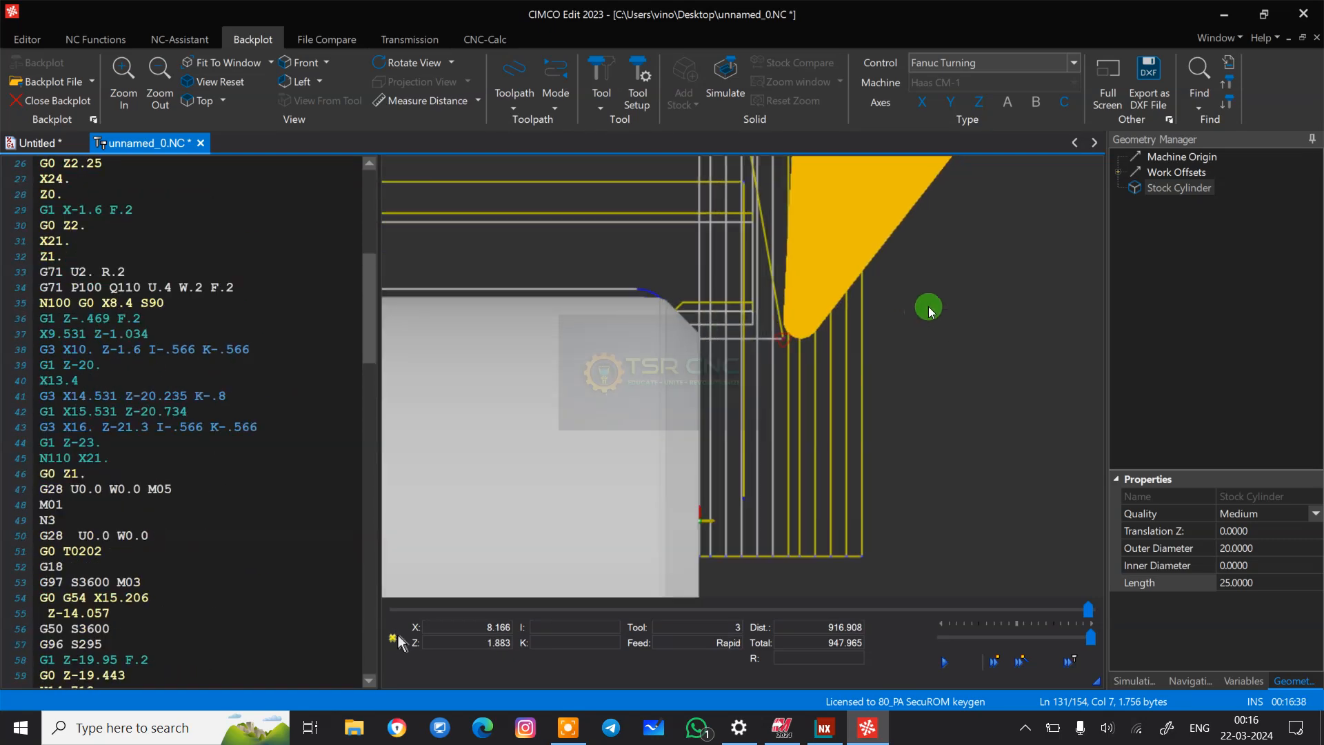
scroll(987, 321, "down", 5)
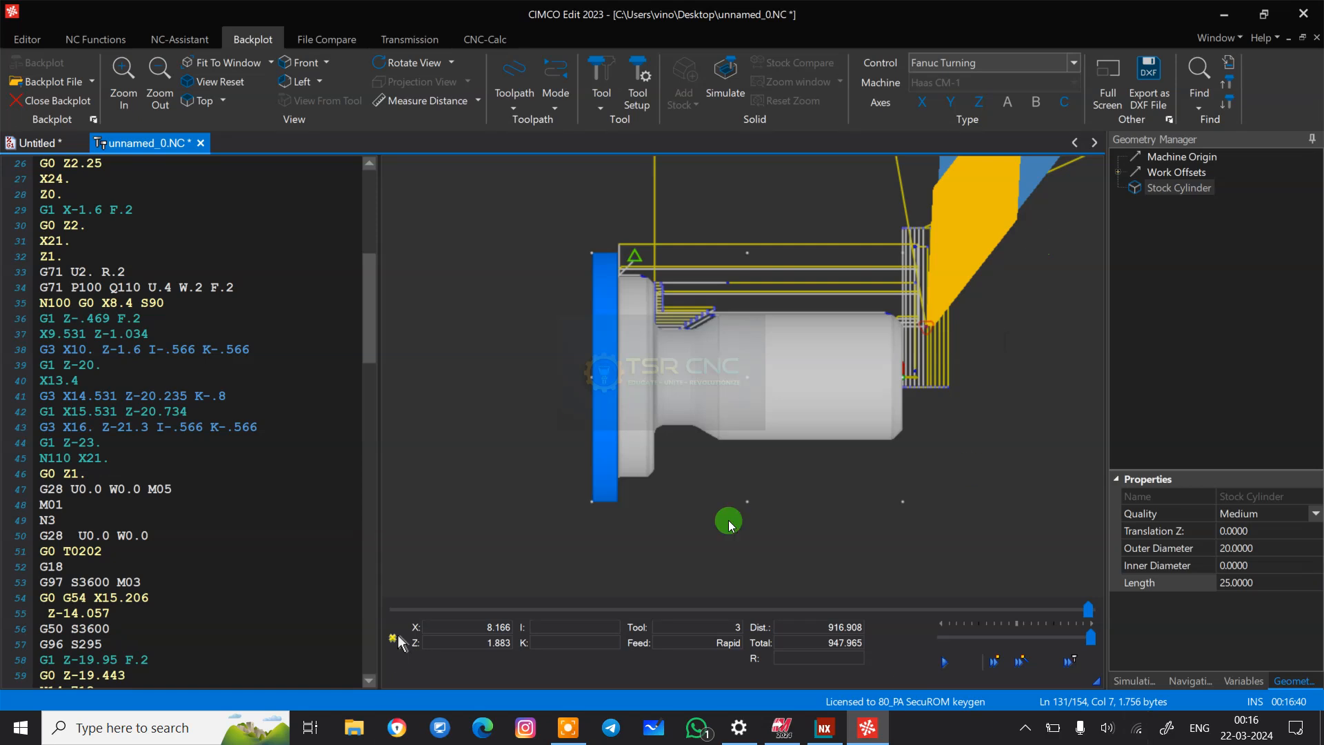